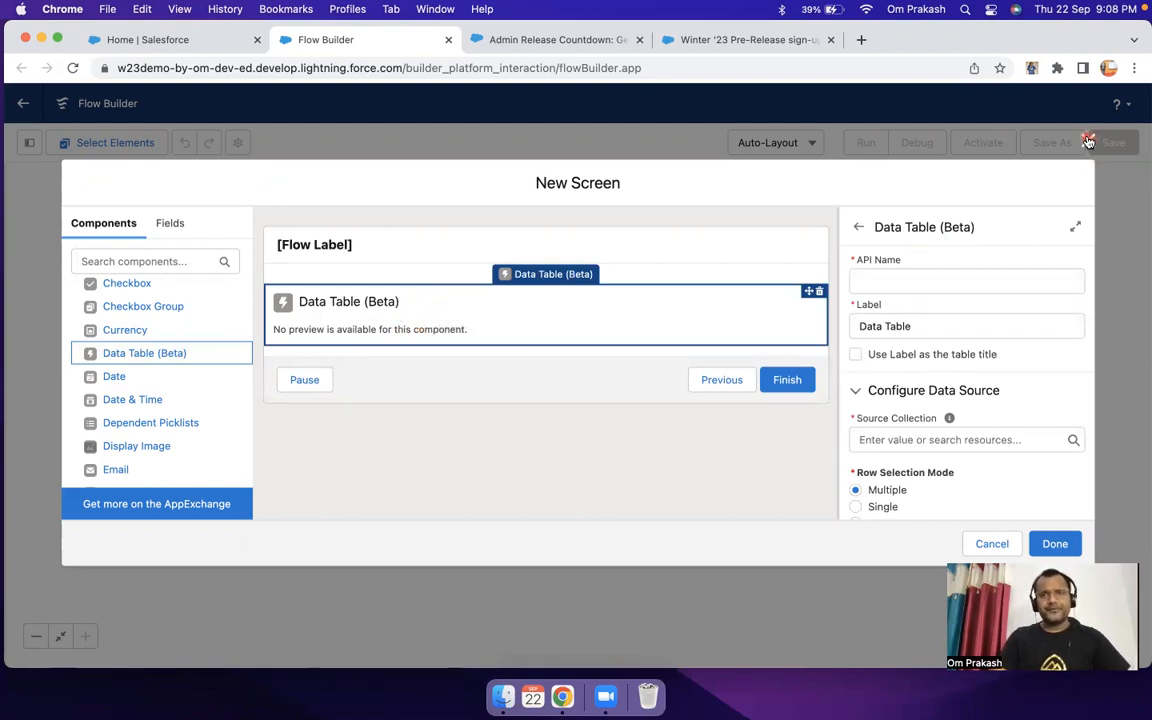
Step: Discard the unsaved new screen and close the old Flow Builder page
click(1088, 141)
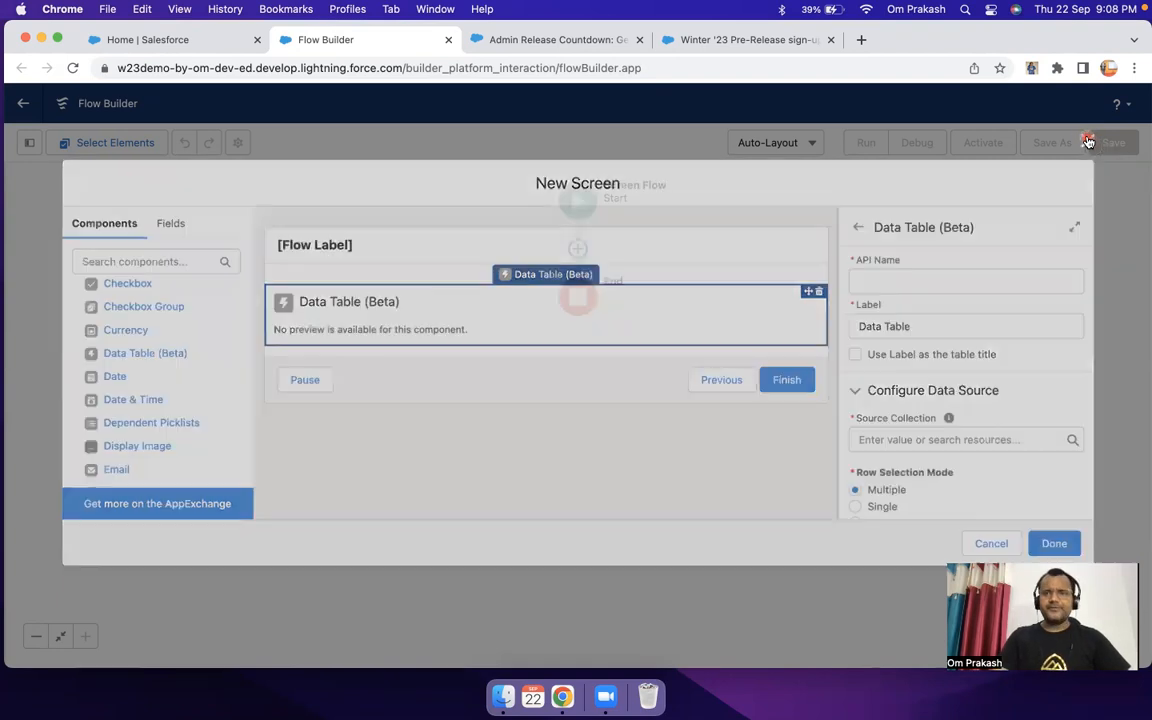
click(449, 41)
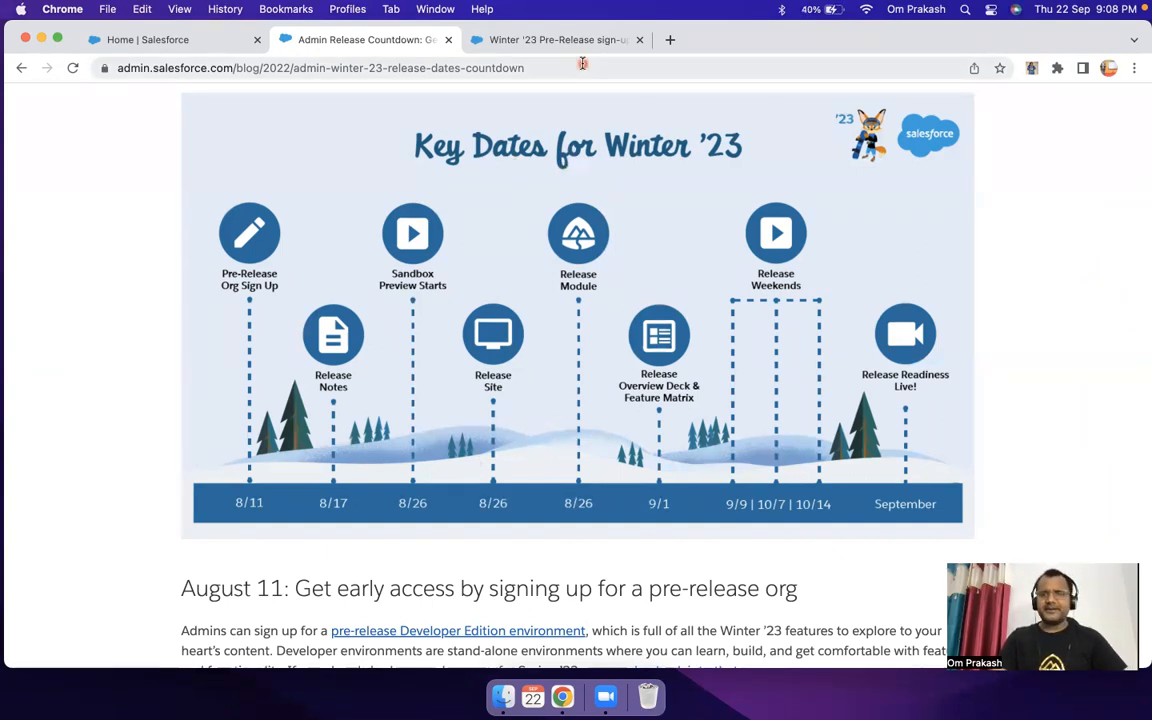
Step: Examine the Winter '23 Pre-Release sign-up form alongside the release key dates article and the org's home page
click(545, 40)
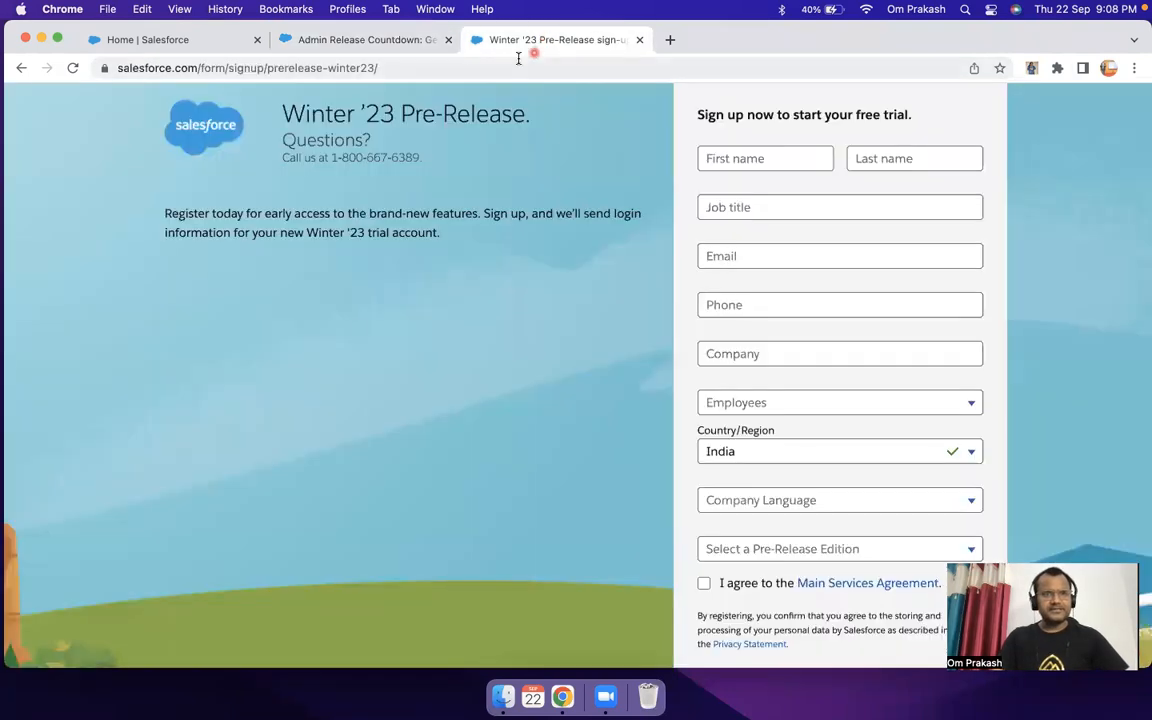
click(518, 58)
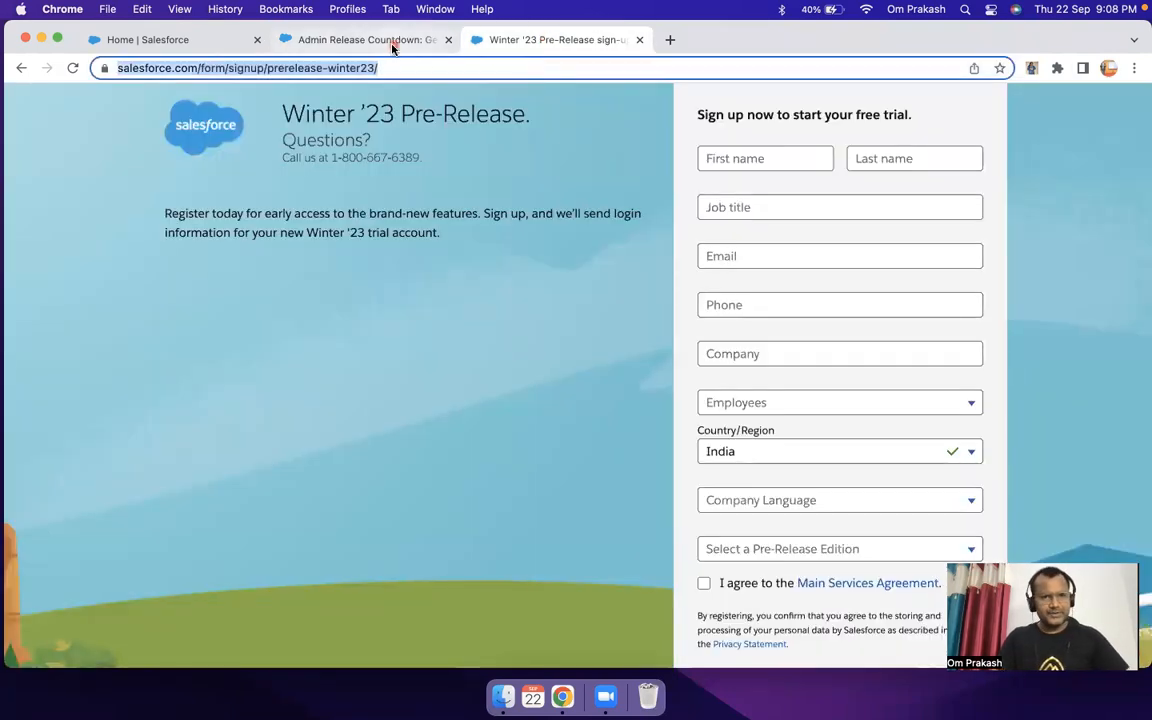
click(355, 40)
click(562, 40)
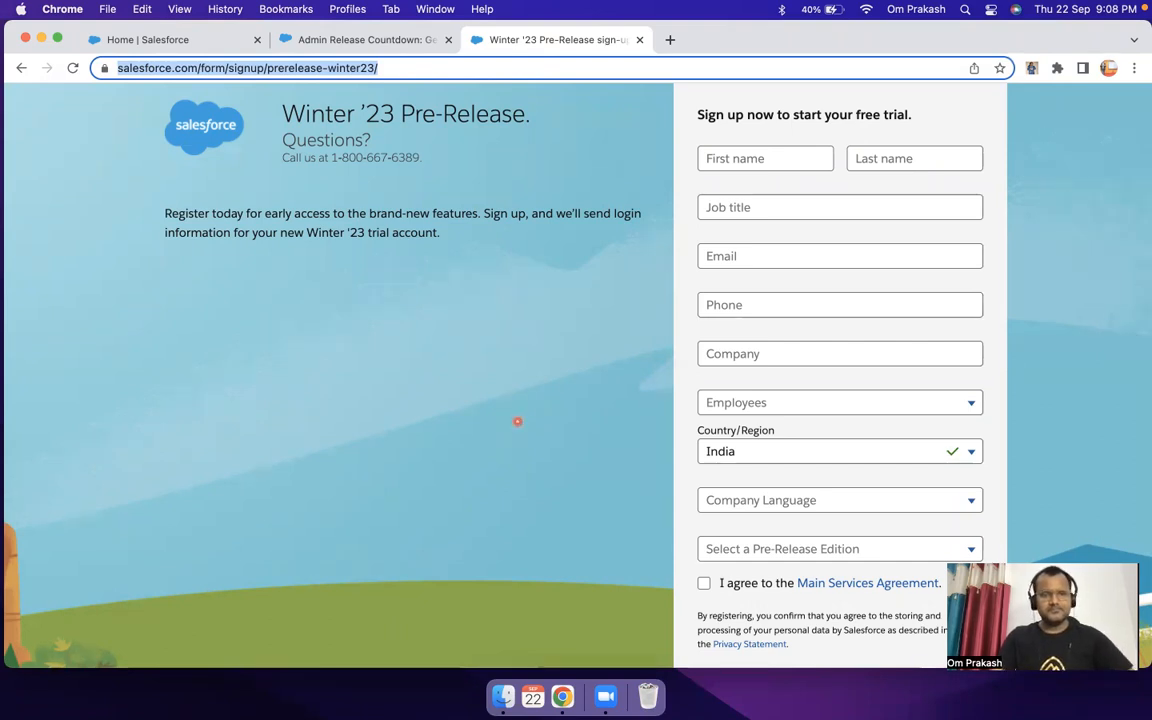
click(163, 40)
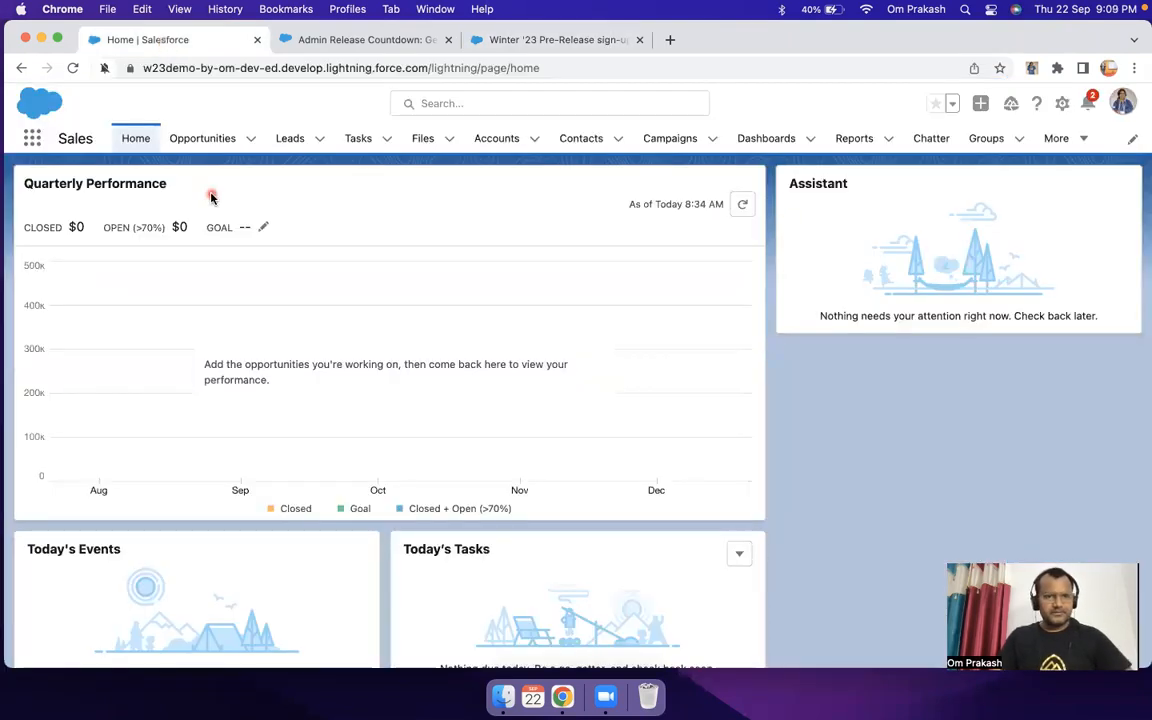
click(545, 40)
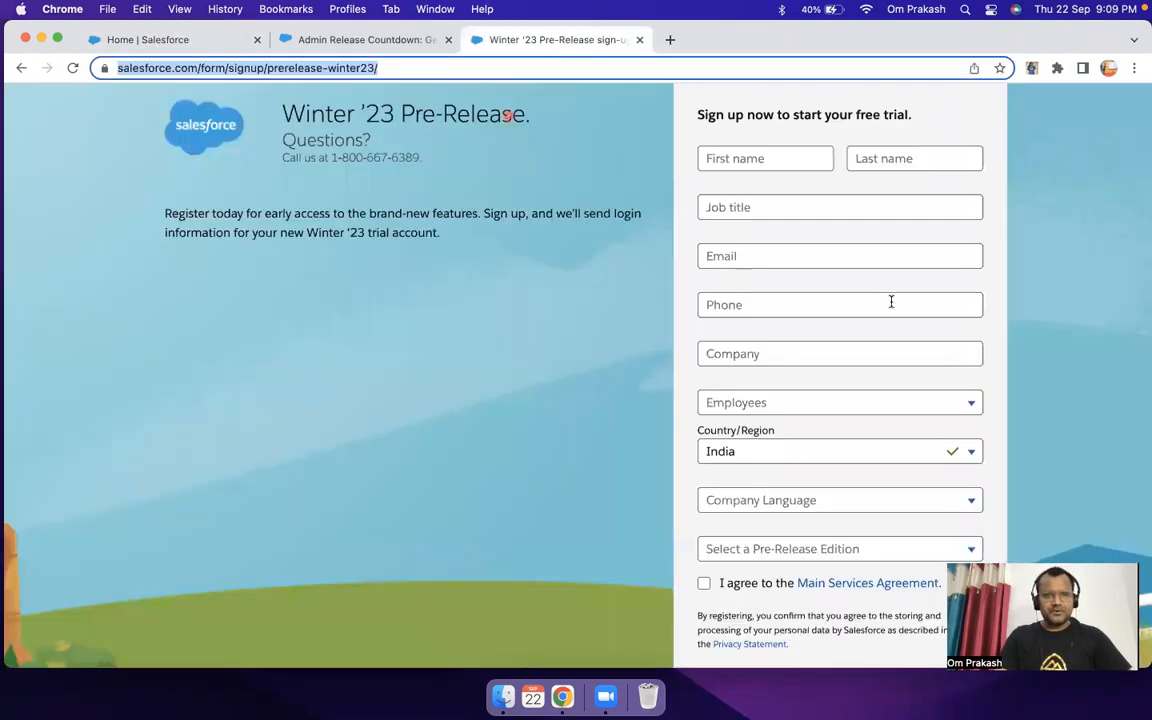
scroll(864, 395, down, 2)
scroll(864, 395, up, 2)
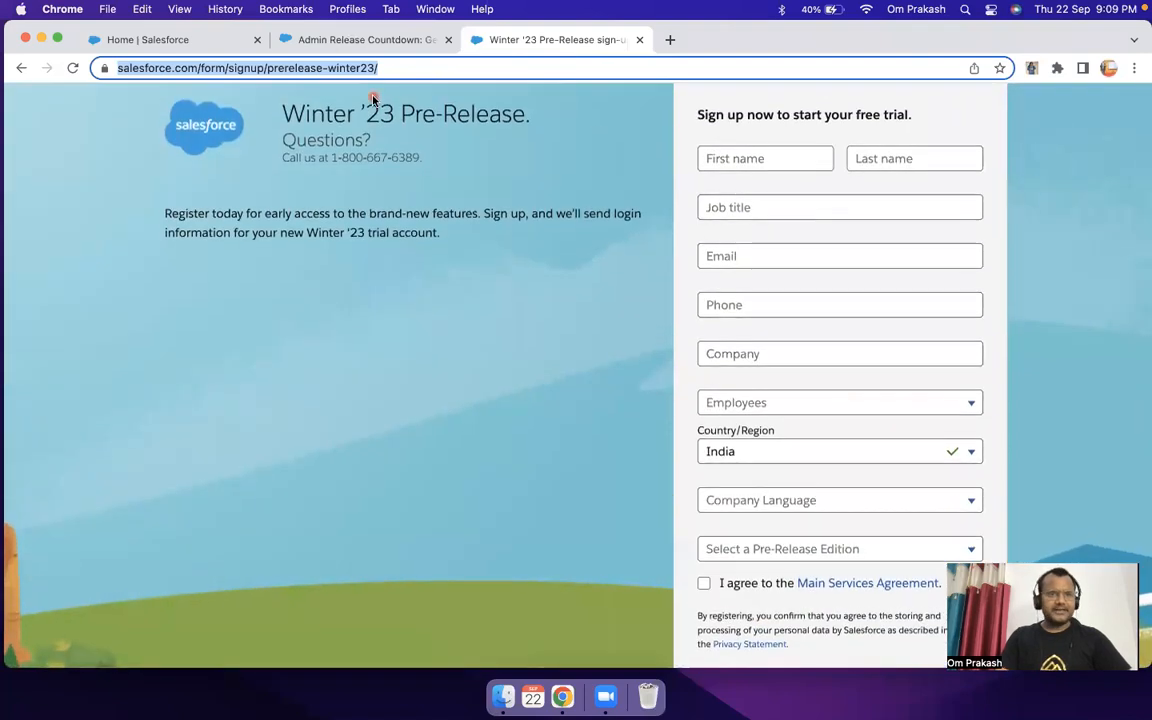
Step: Return to the org's Sales home page and open Setup for the current app
click(183, 46)
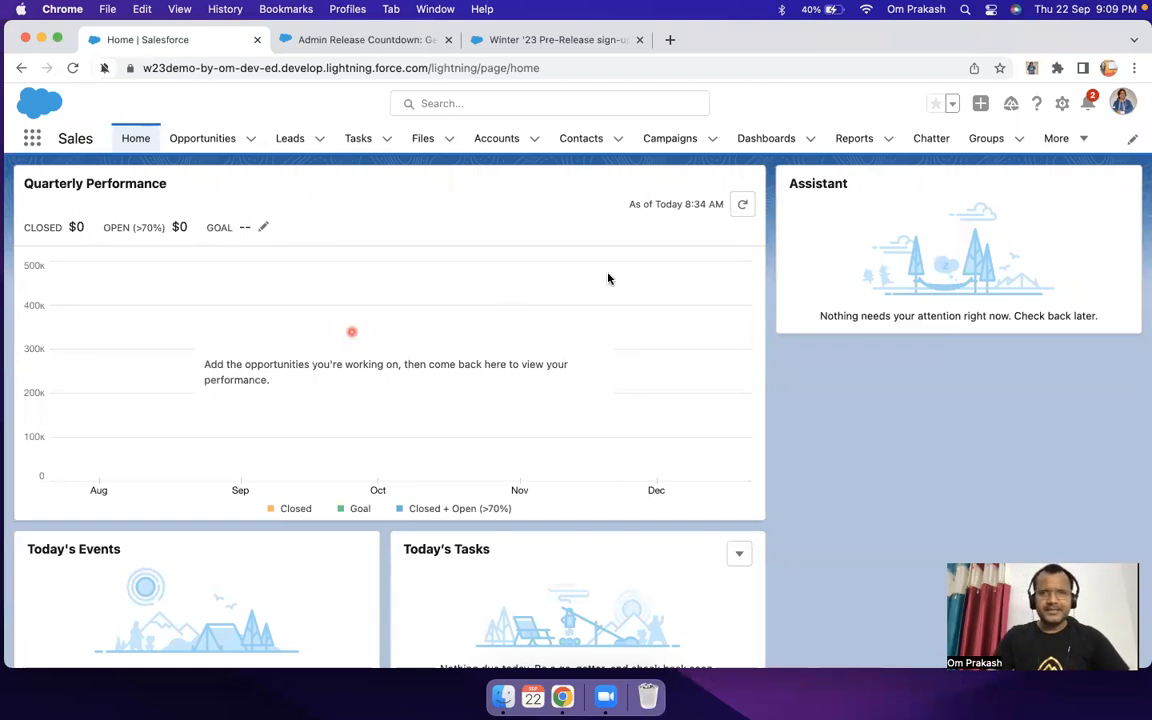
click(1063, 103)
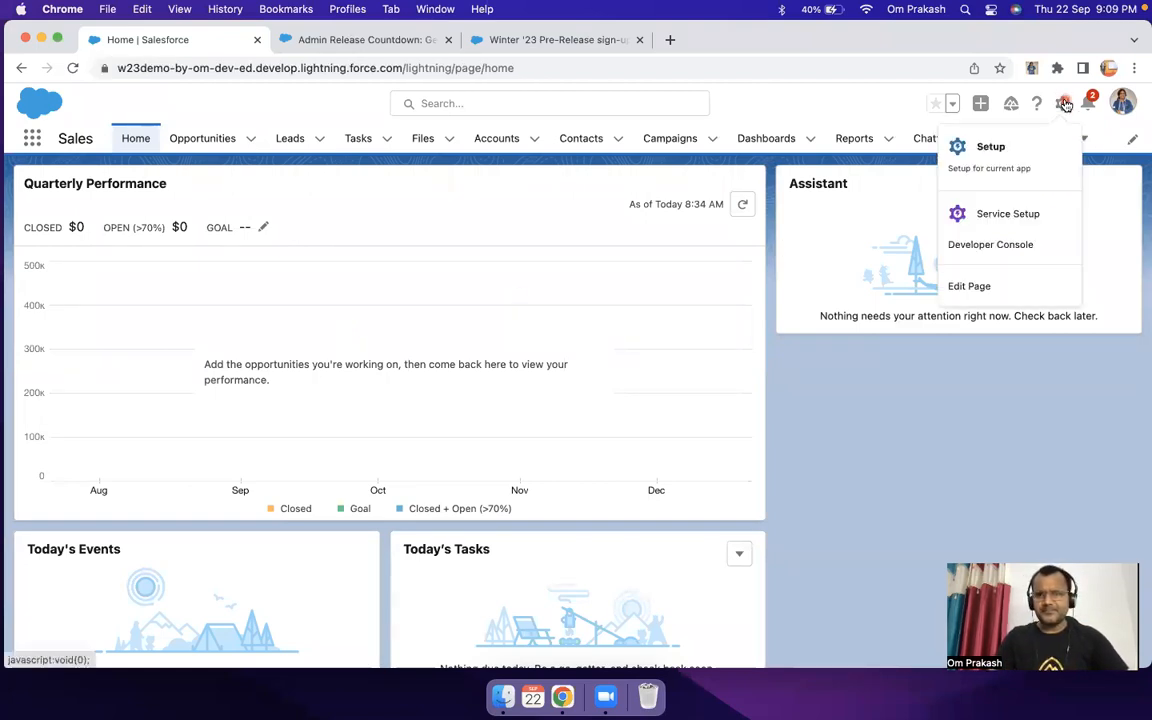
click(997, 161)
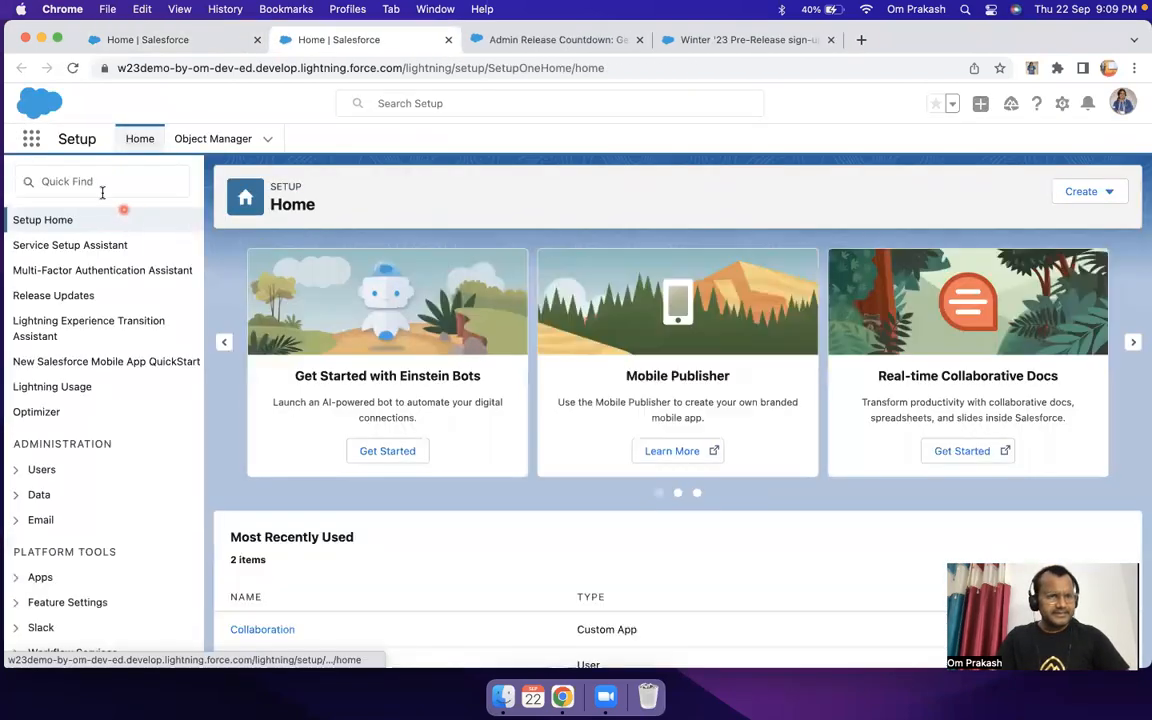
Step: Find "Flows" in Setup and open the Flows page under Process Automation
click(88, 176)
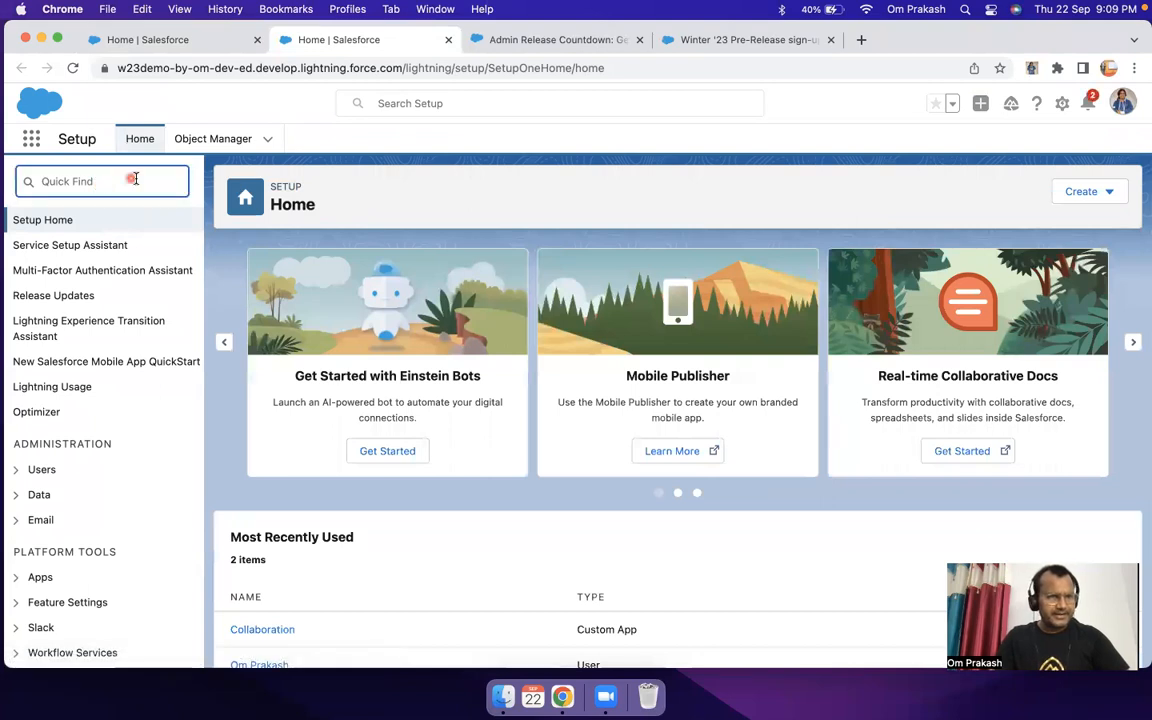
click(62, 179)
text(Flo)
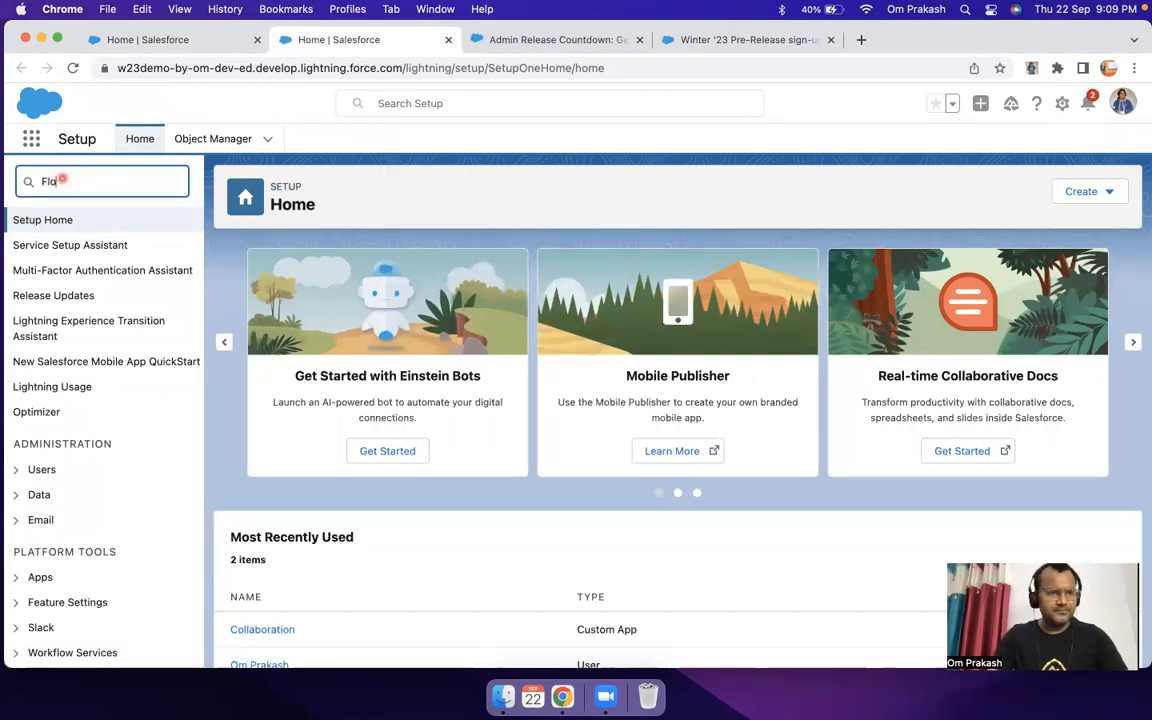
text(ws)
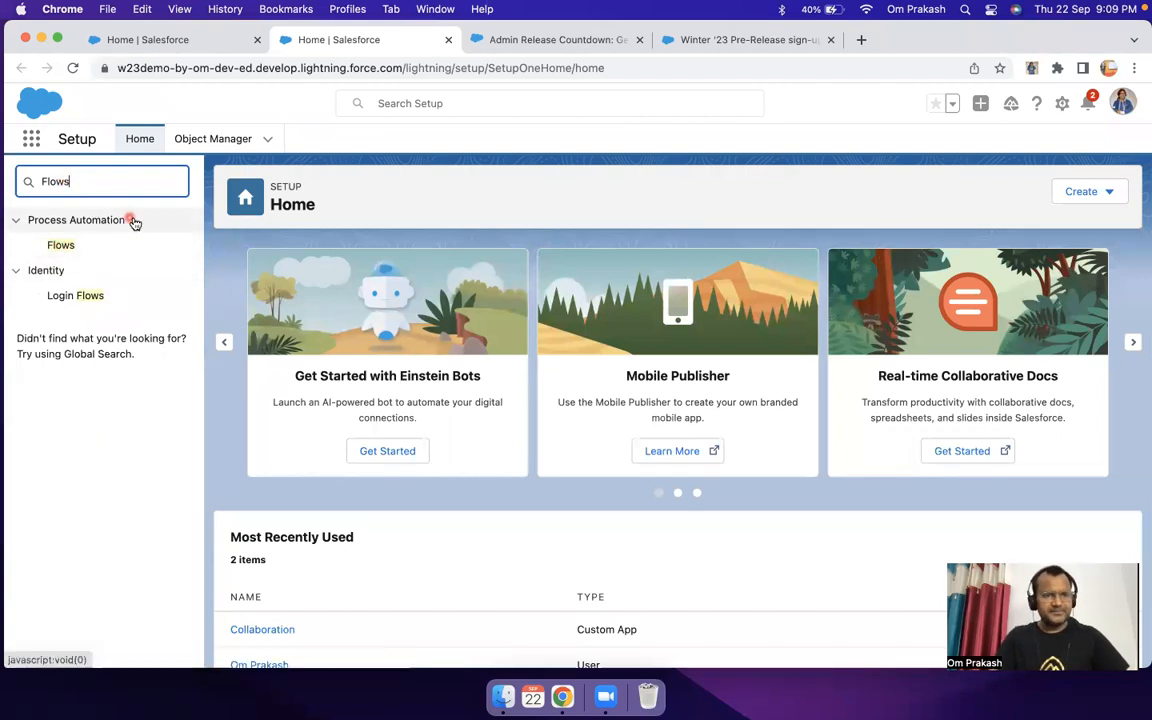
click(62, 246)
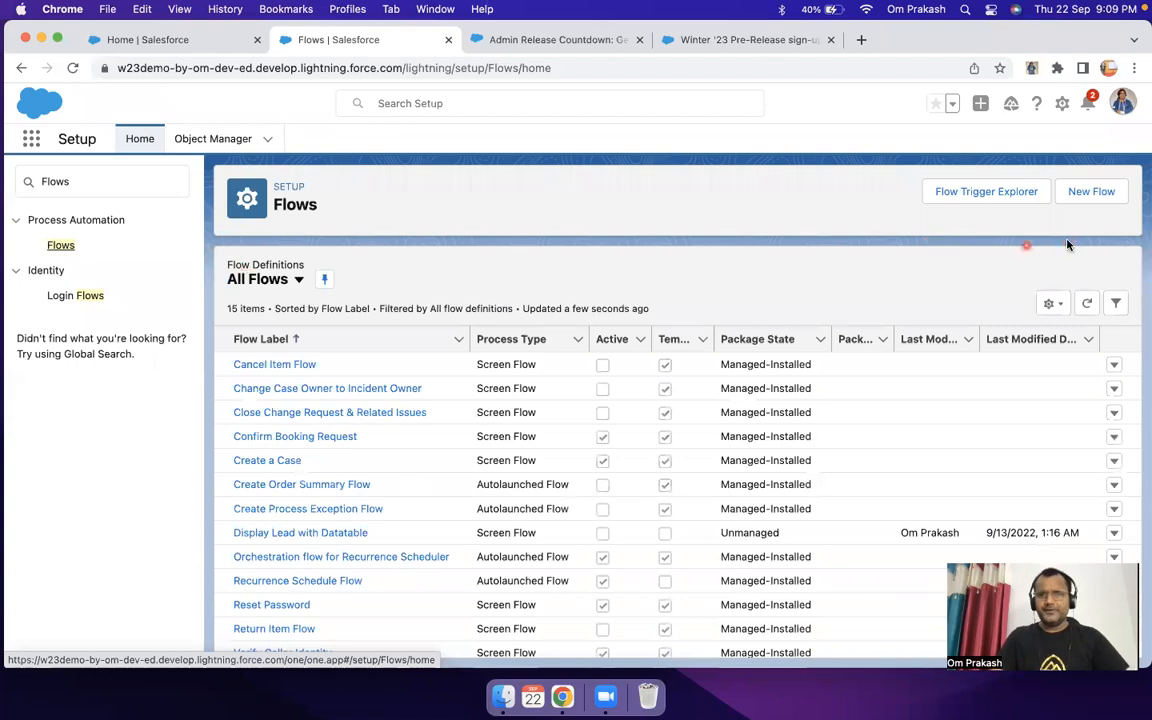
Step: Create a new Screen Flow in Auto-Layout and add a Screen element between Start and End
click(1092, 193)
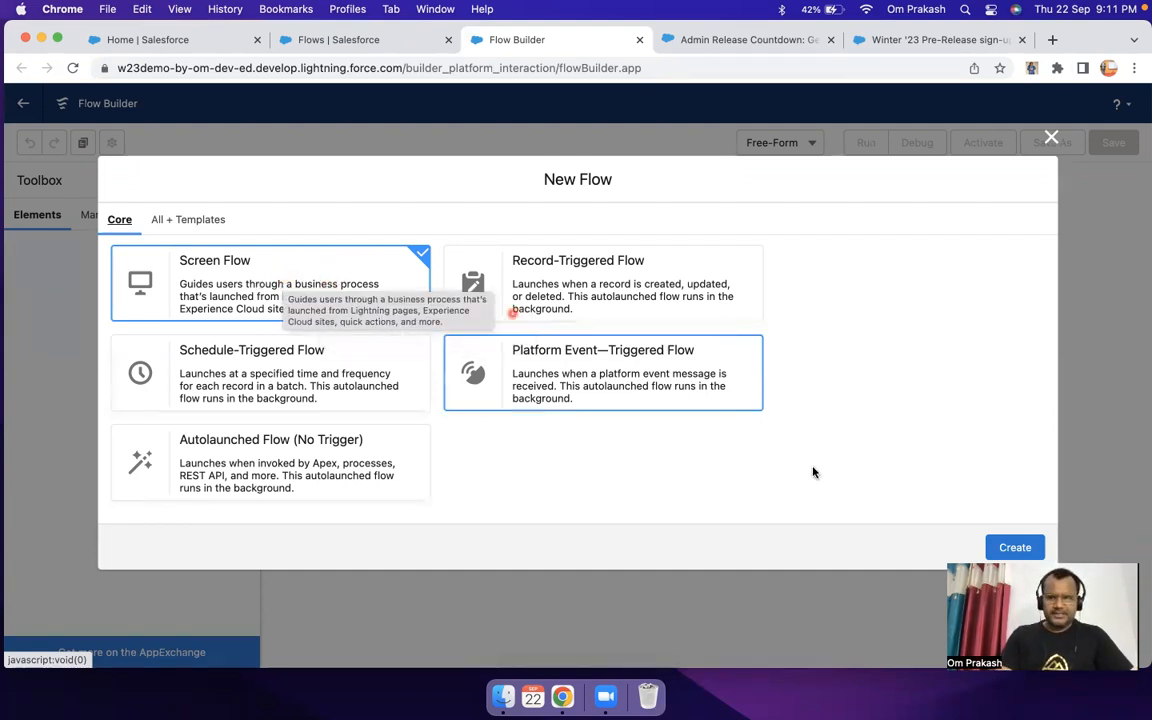
click(1007, 546)
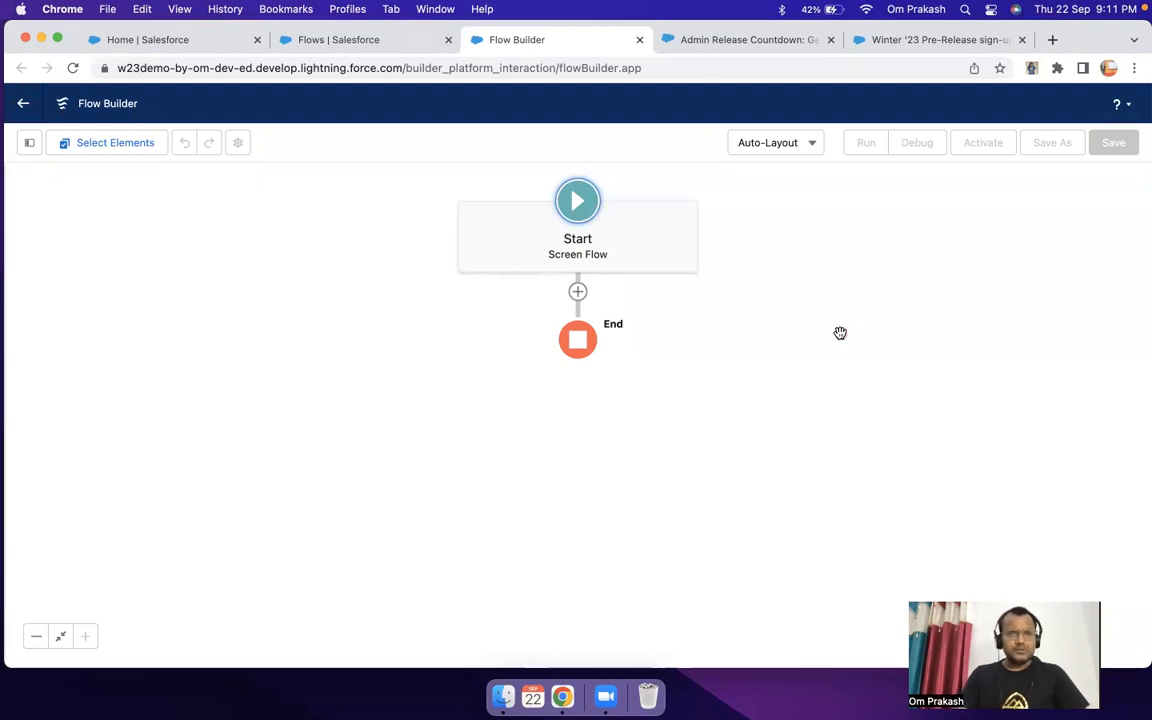
click(578, 292)
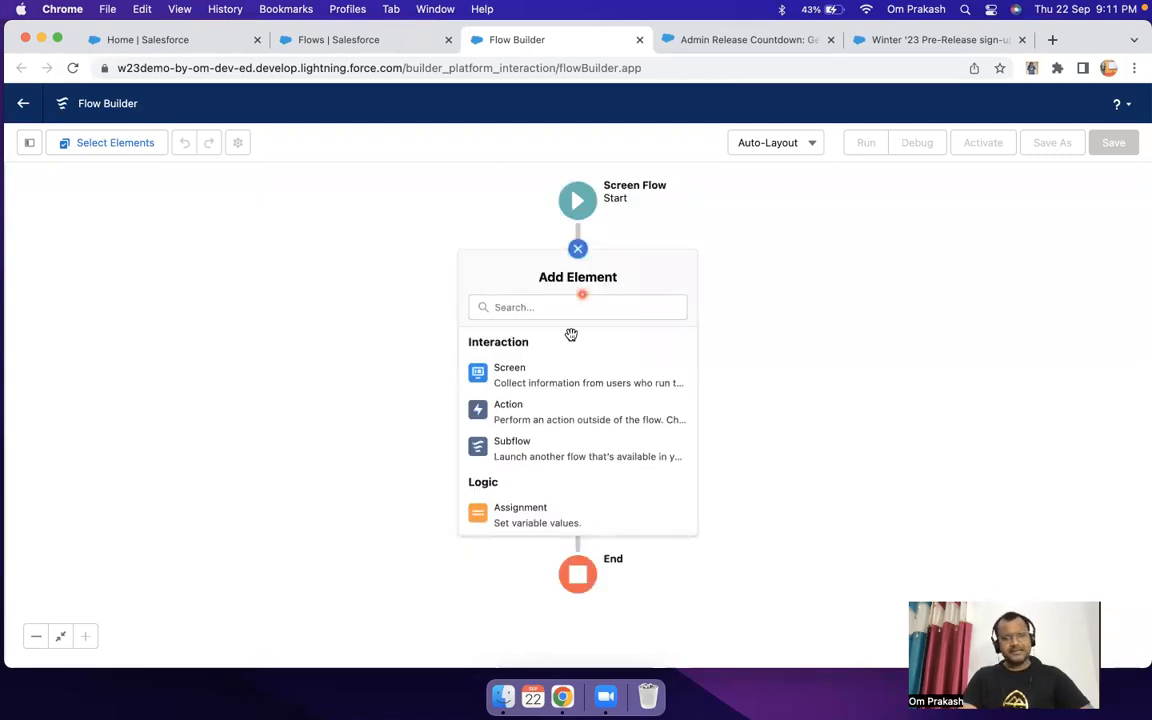
scroll(569, 424, down, 5)
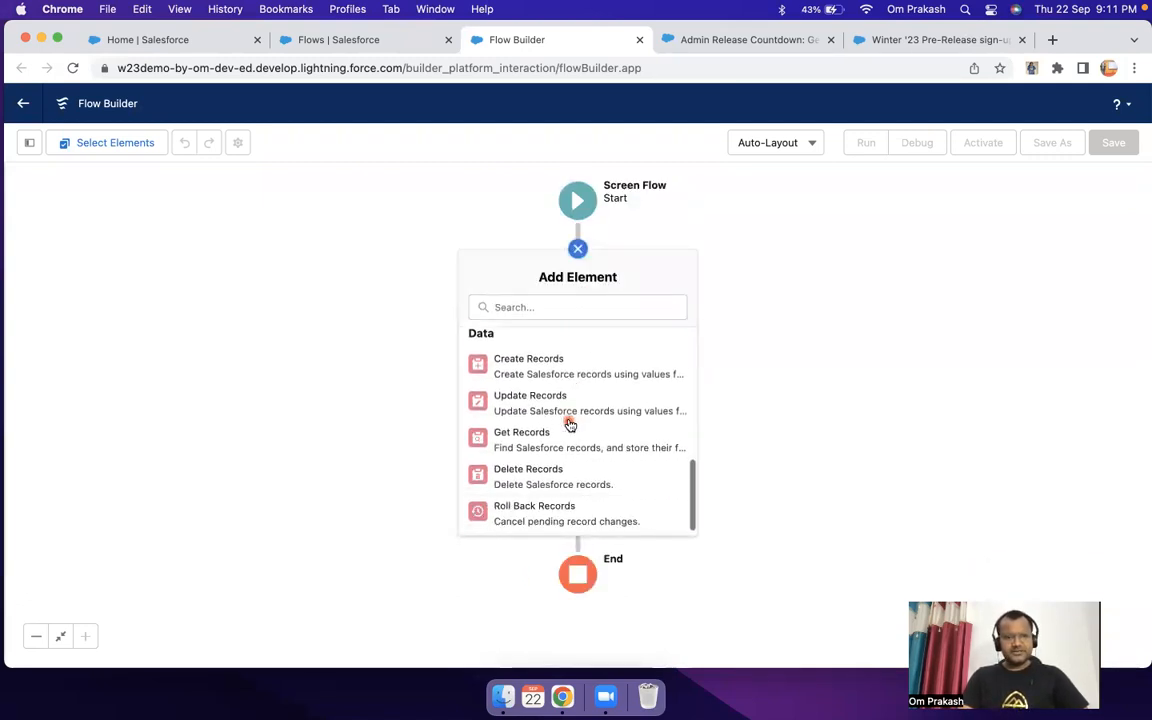
scroll(569, 424, up, 5)
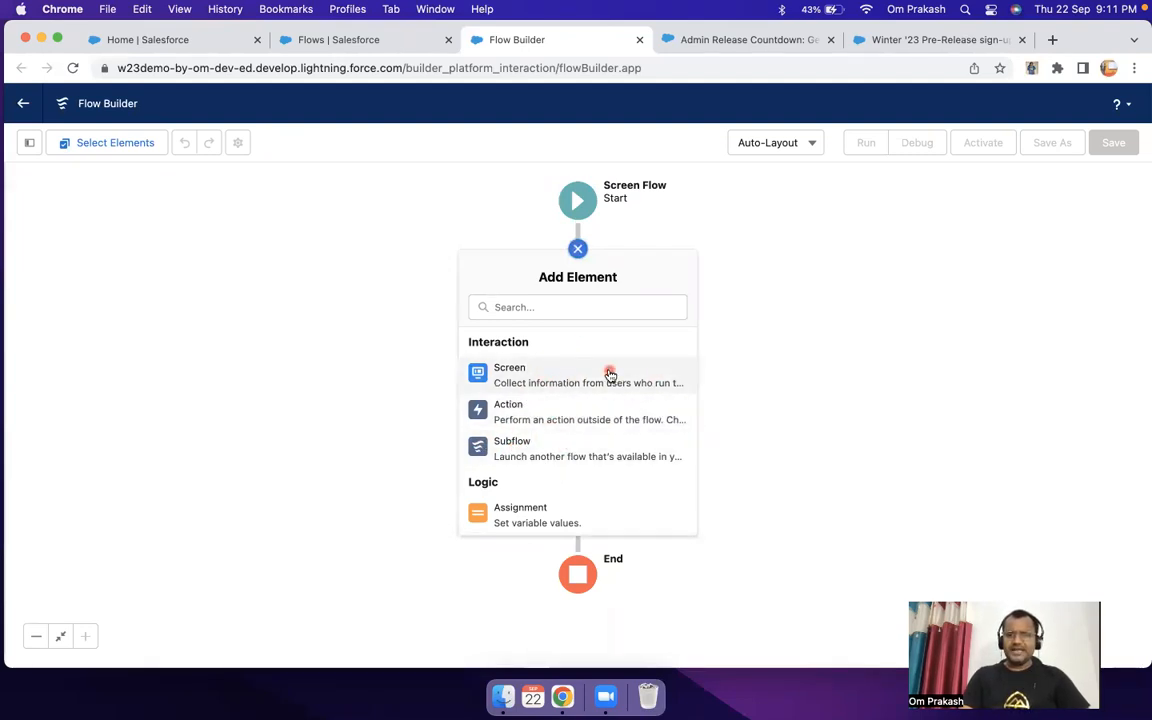
click(540, 379)
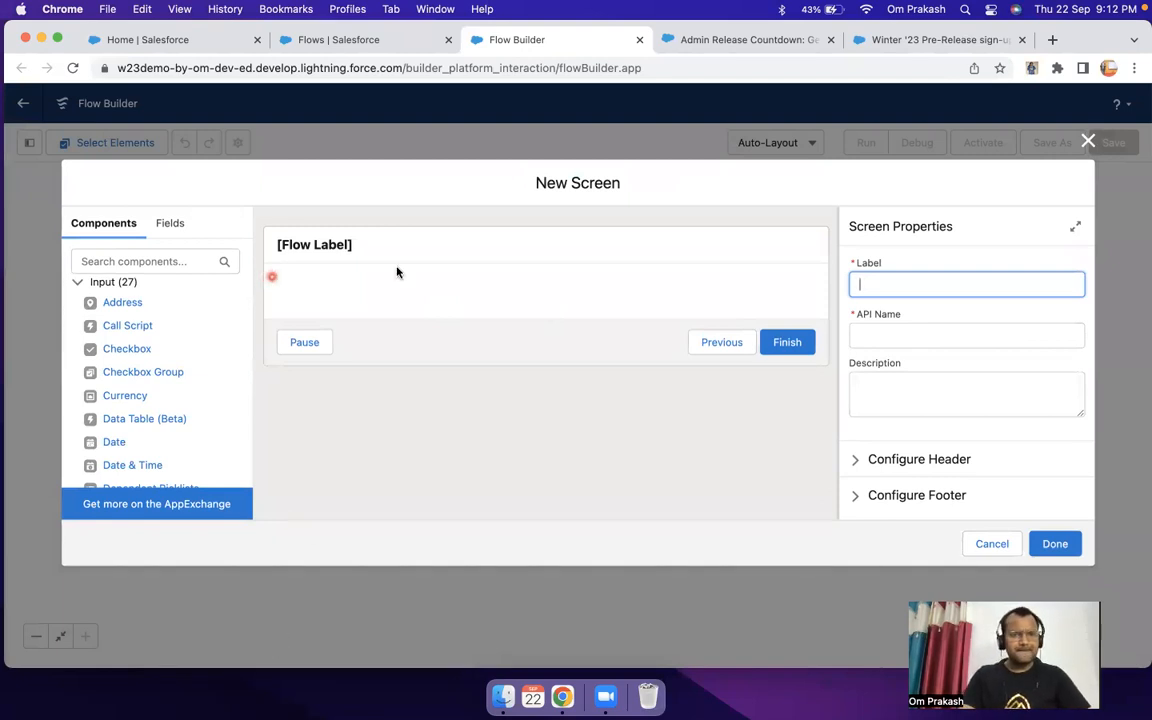
Step: Label the new screen "Welcome Scree" with the API name Welcome_Scree and finish the screen
click(337, 250)
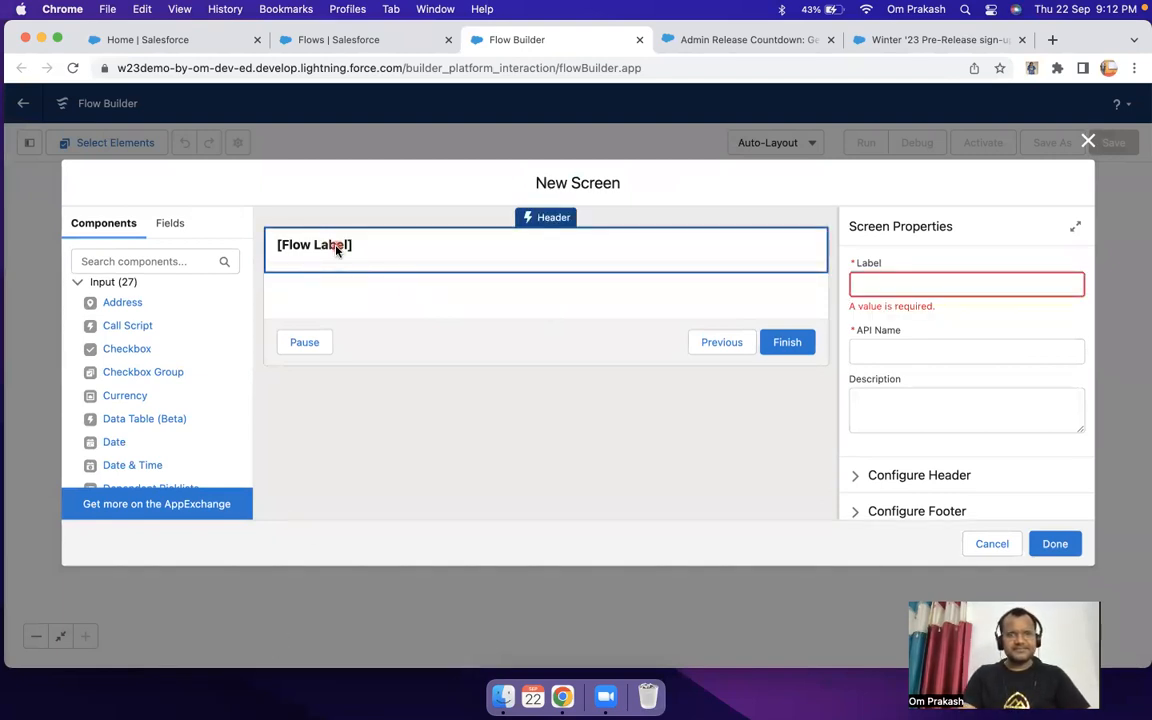
click(887, 286)
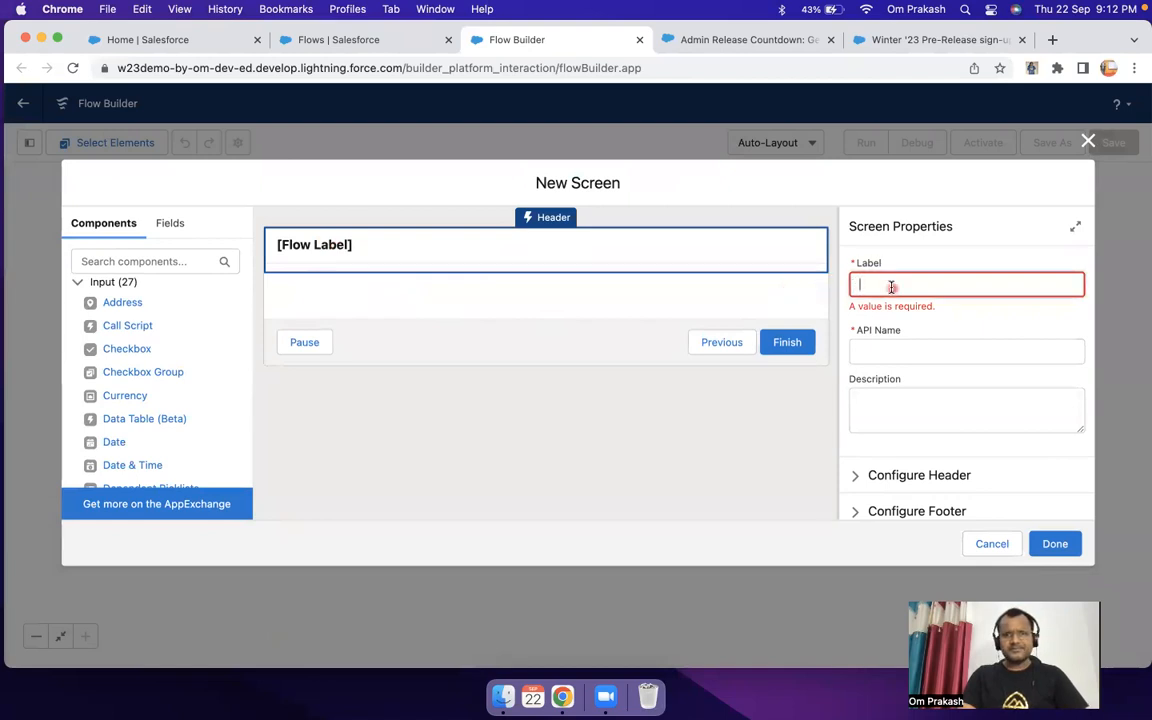
text(Welco)
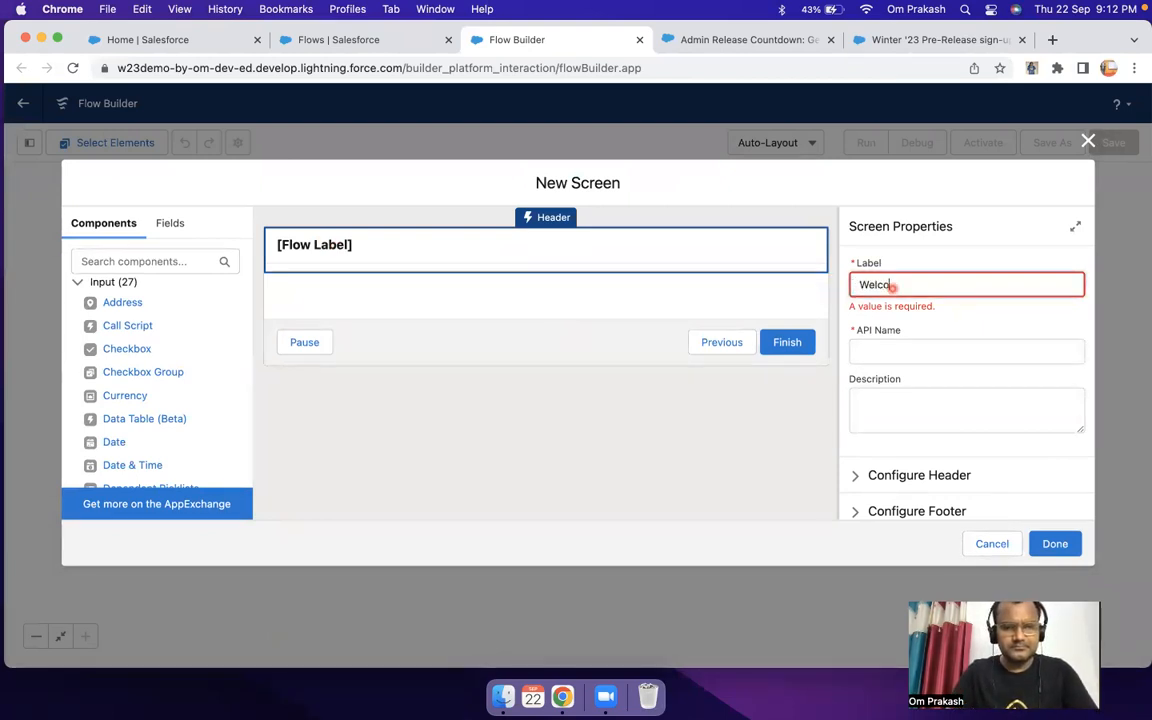
text(me Screem)
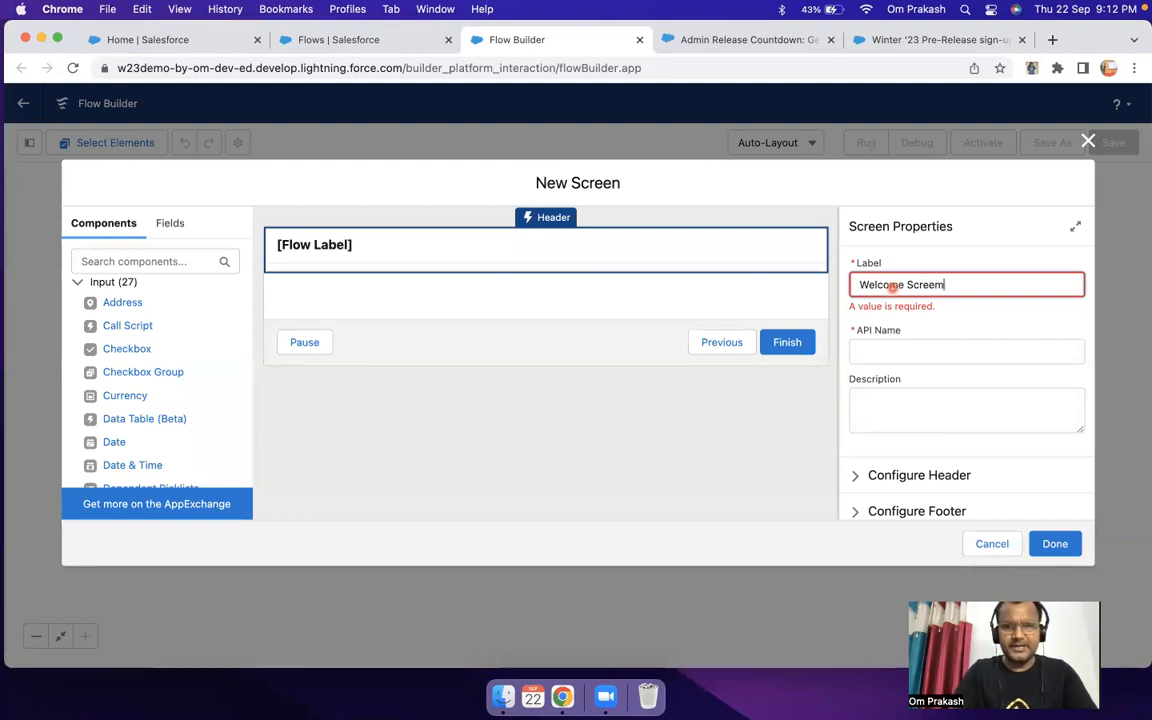
key(Tab)
click(981, 286)
key(BackSpace)
key(Tab)
key(BackSpace)
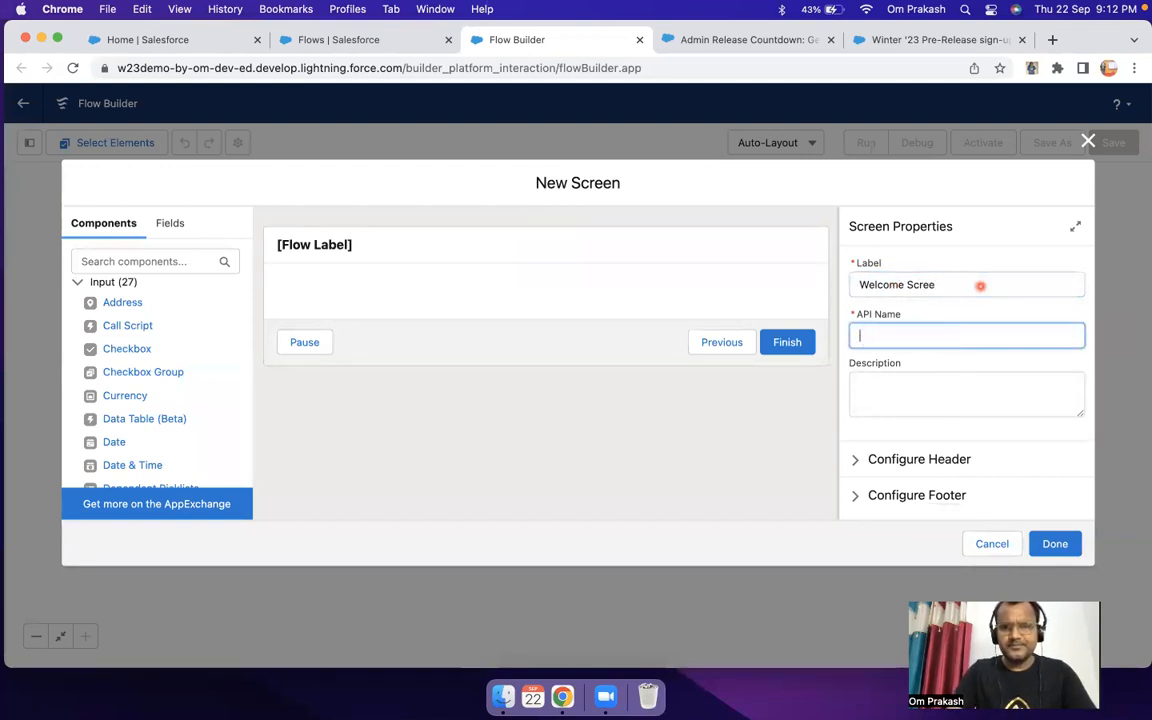
click(981, 286)
key(Tab)
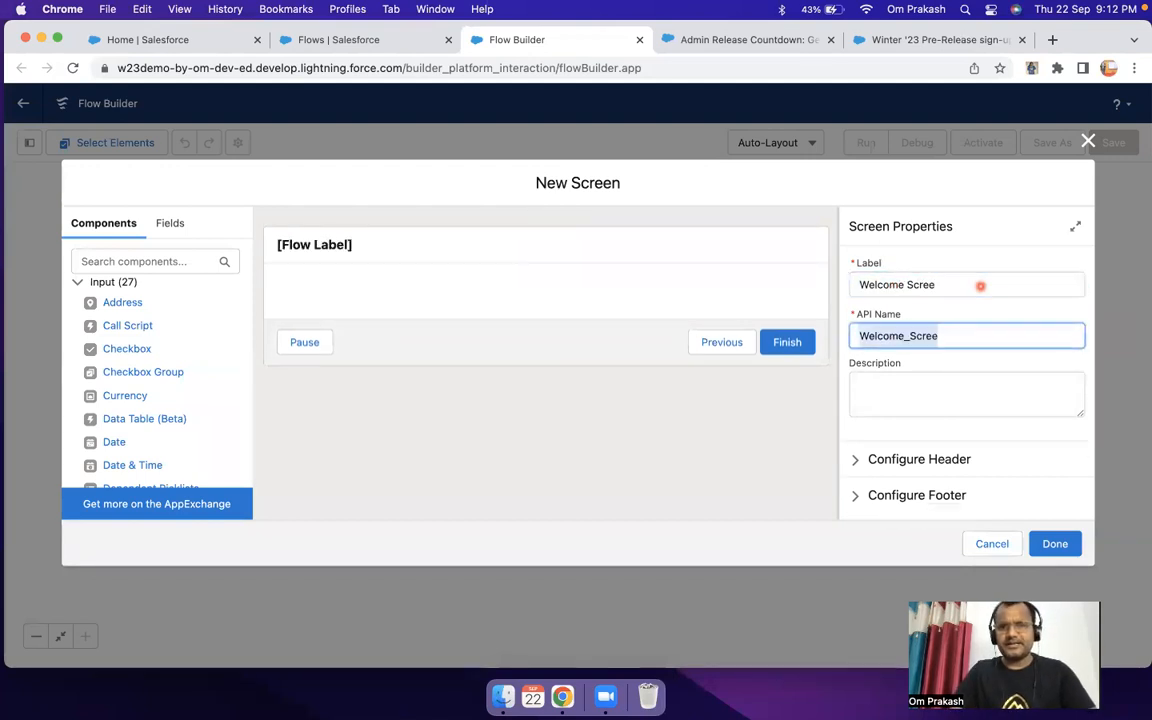
click(461, 294)
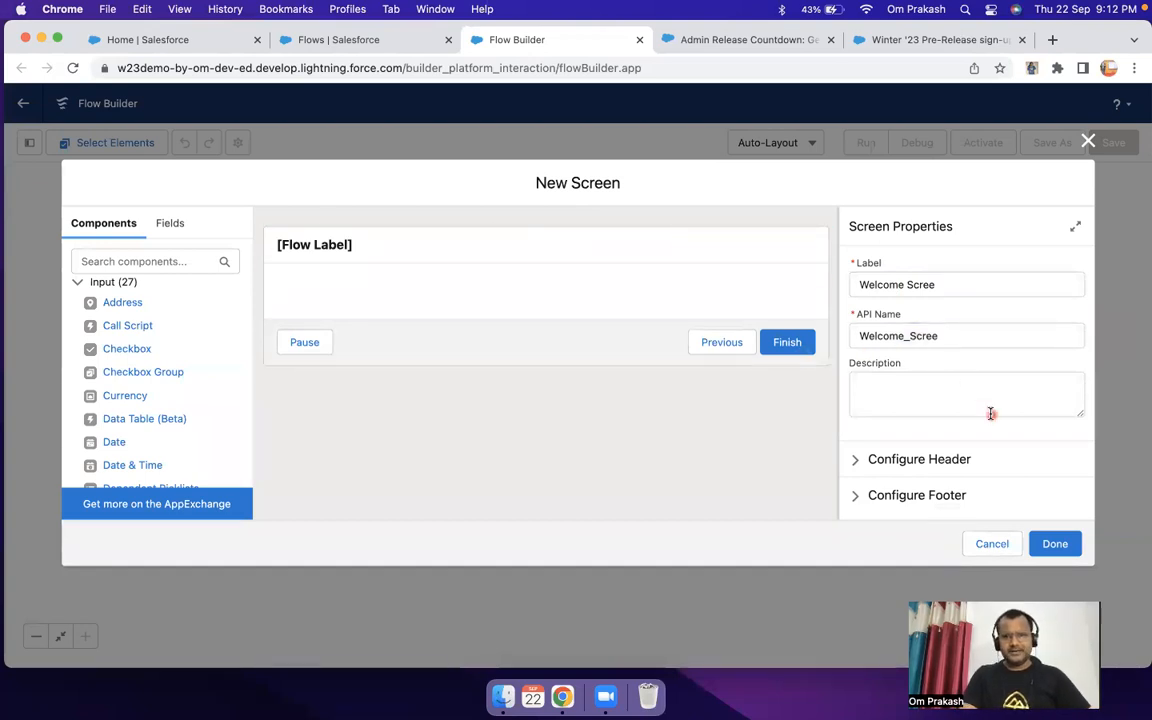
click(1055, 544)
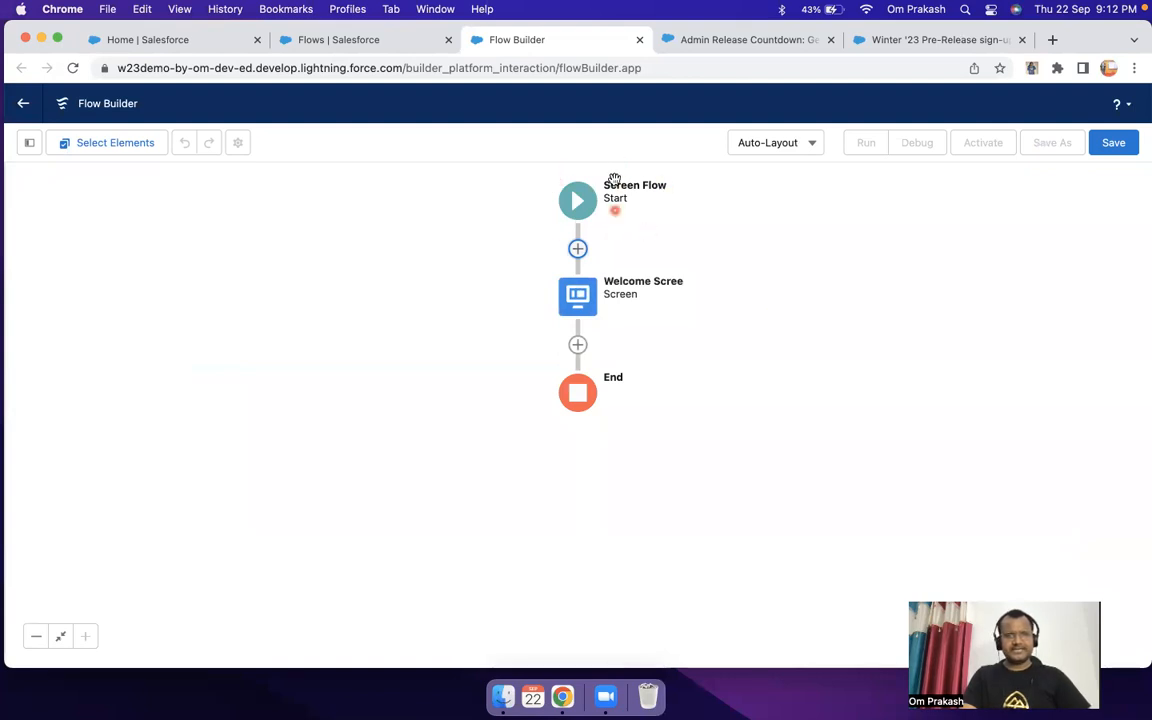
Step: Reopen the screen element and correct its label to "Welcome Screen" and its API name to Welcome_Screen
double_click(585, 296)
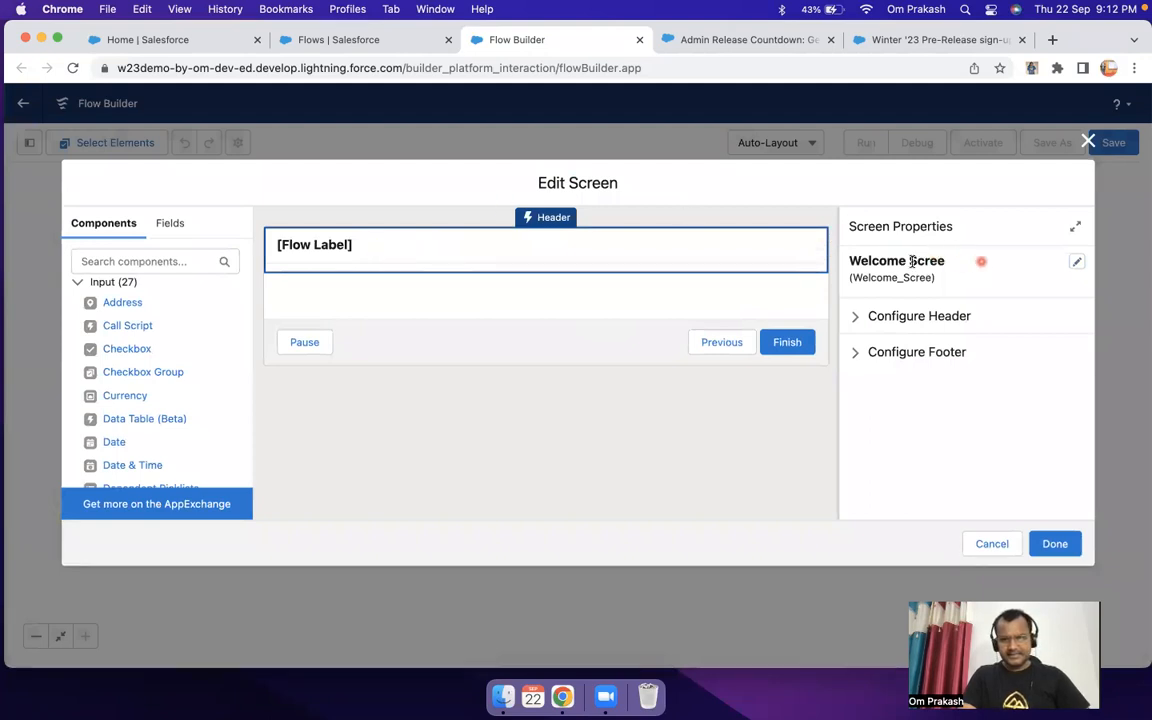
click(1076, 261)
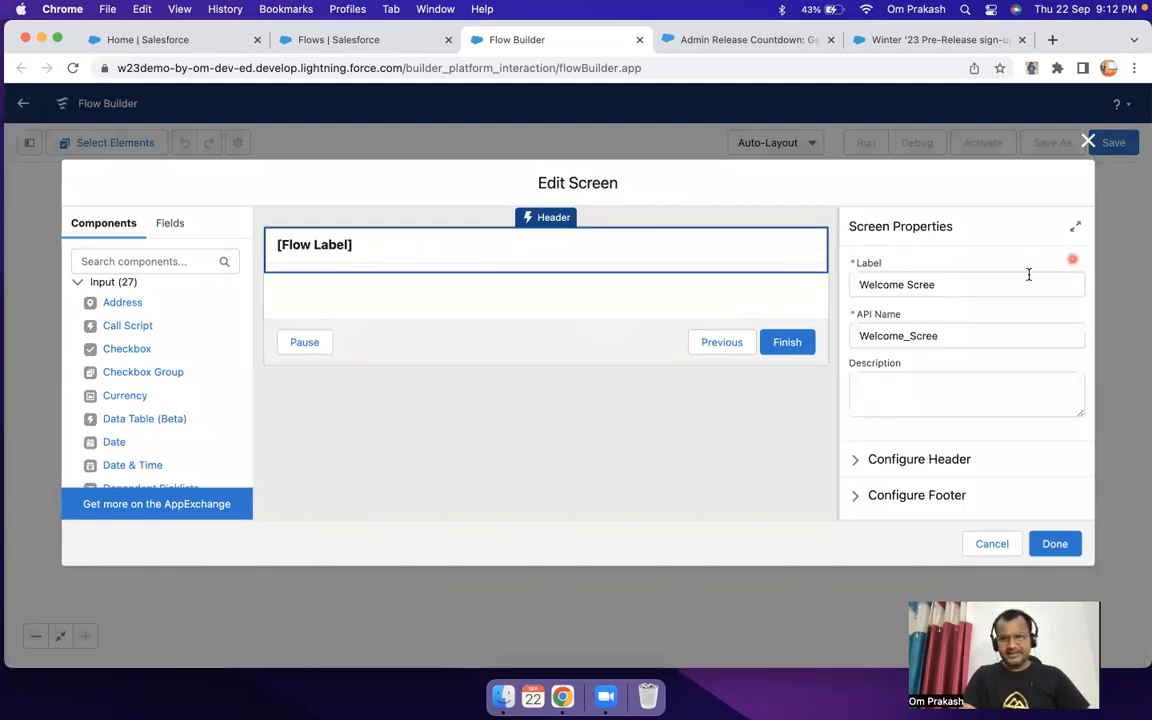
click(984, 283)
text(n)
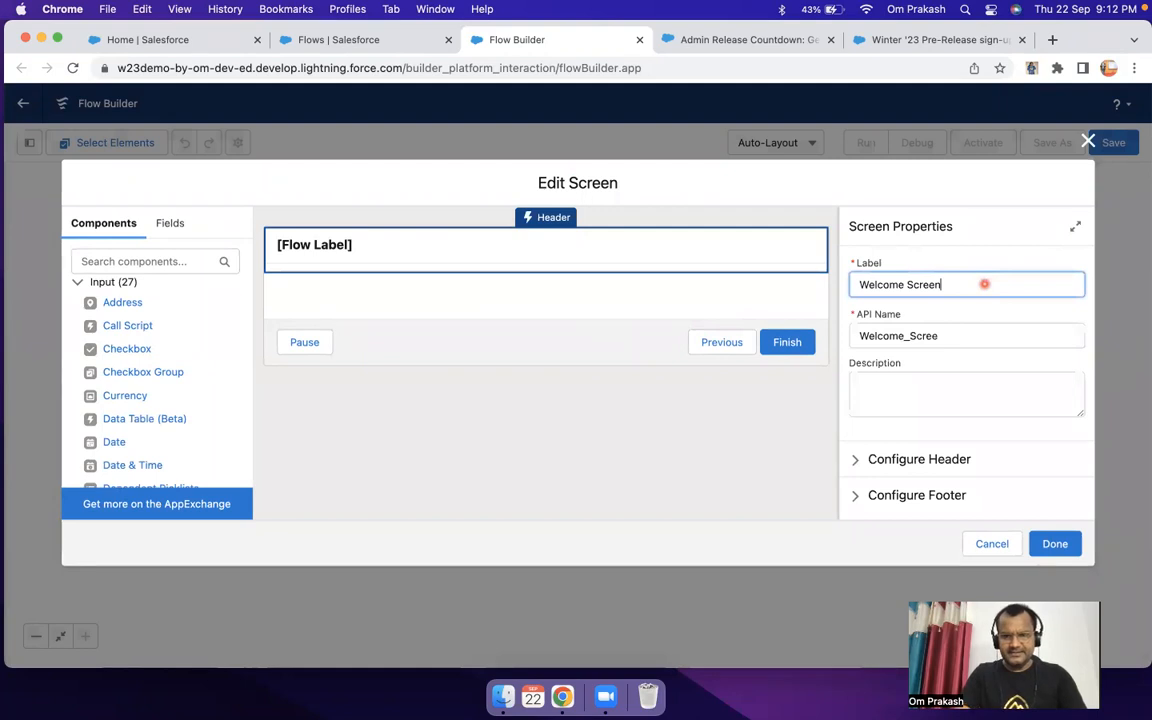
click(968, 340)
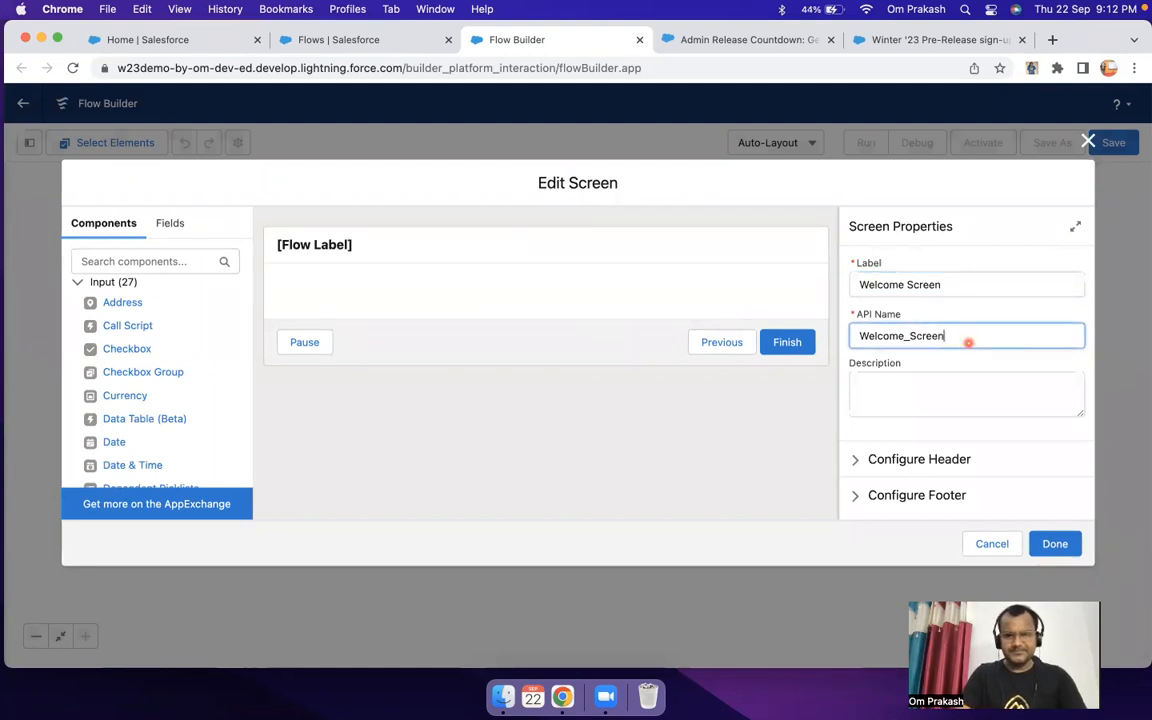
click(595, 293)
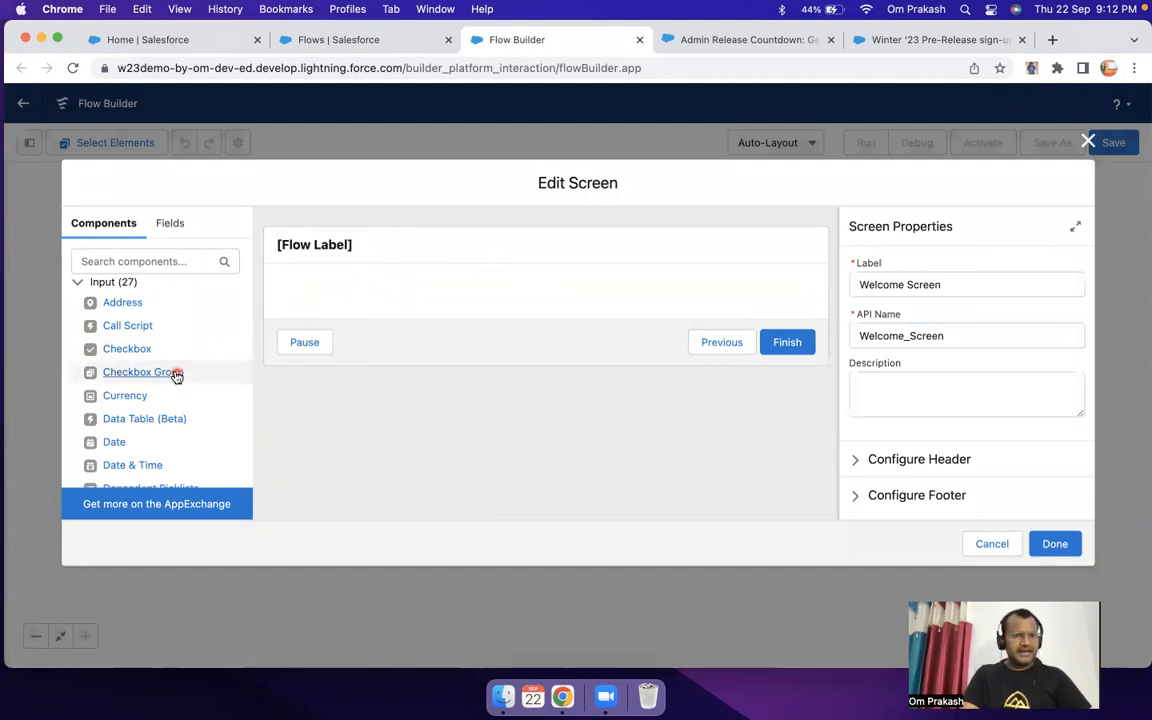
Step: Look through the input components available for the Welcome Screen
scroll(160, 414, down, 5)
scroll(160, 414, down, 3)
scroll(159, 404, up, 10)
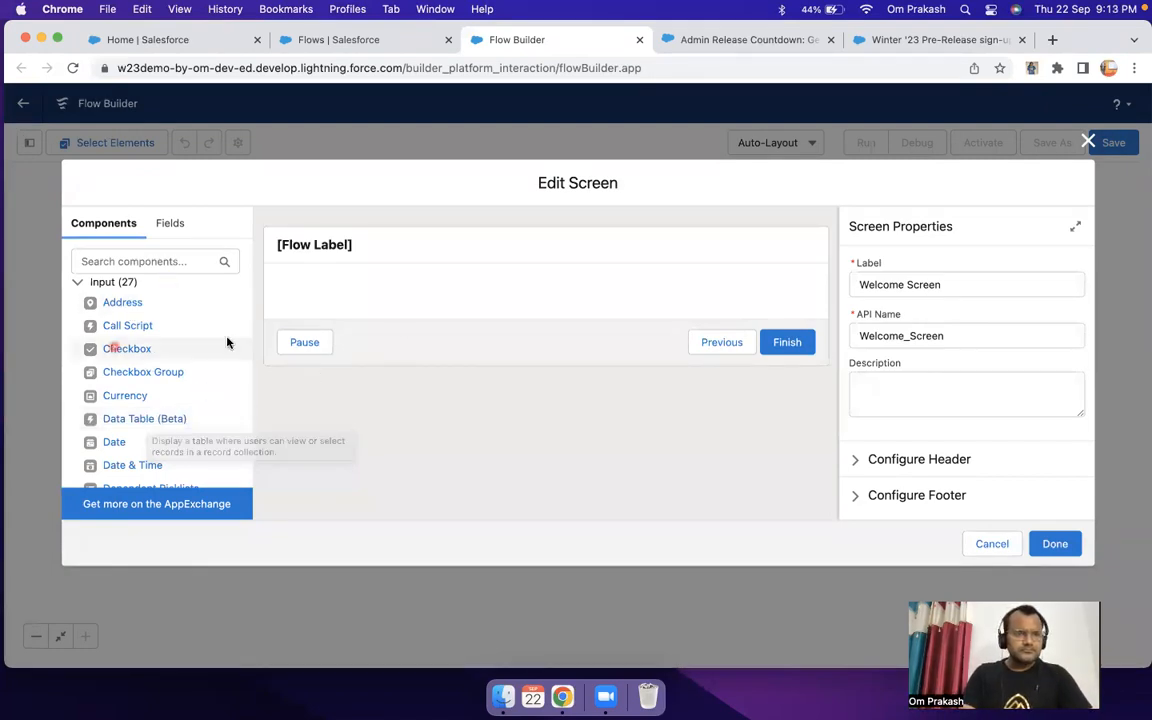
Step: Try searching the screen components for "last", clear the search, and browse the input components to find Text
click(130, 262)
text(last)
key(BackSpace)
key(BackSpace)
key(BackSpace)
key(BackSpace)
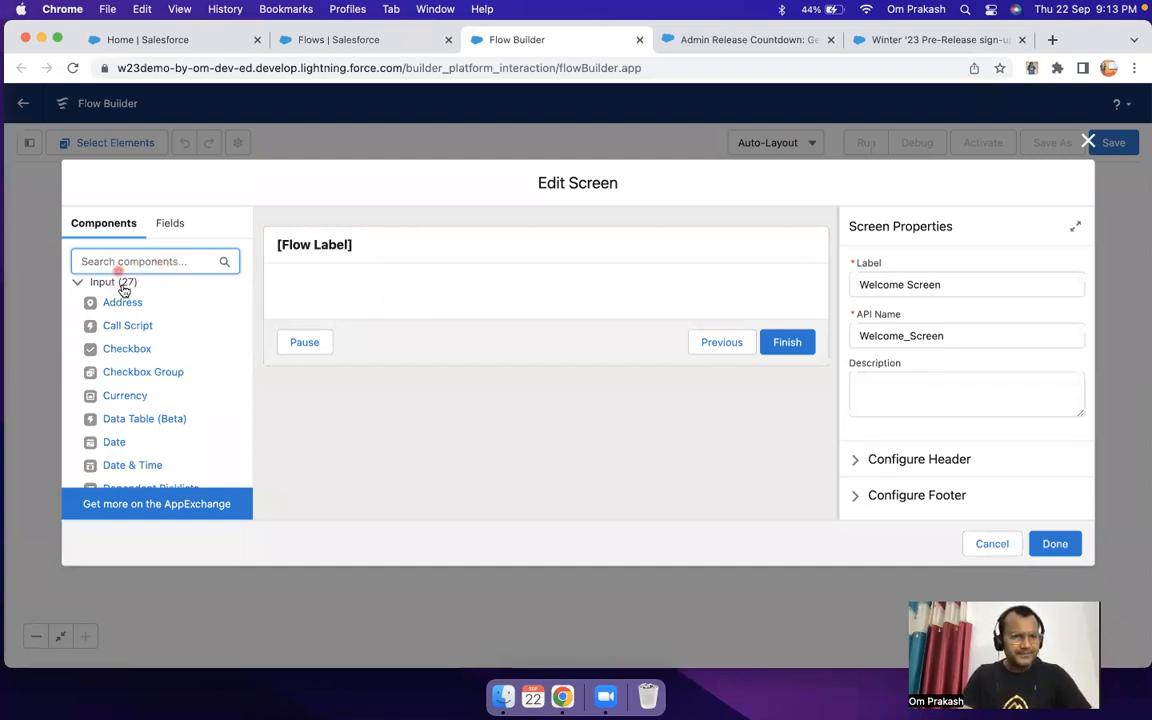
scroll(153, 342, down, 6)
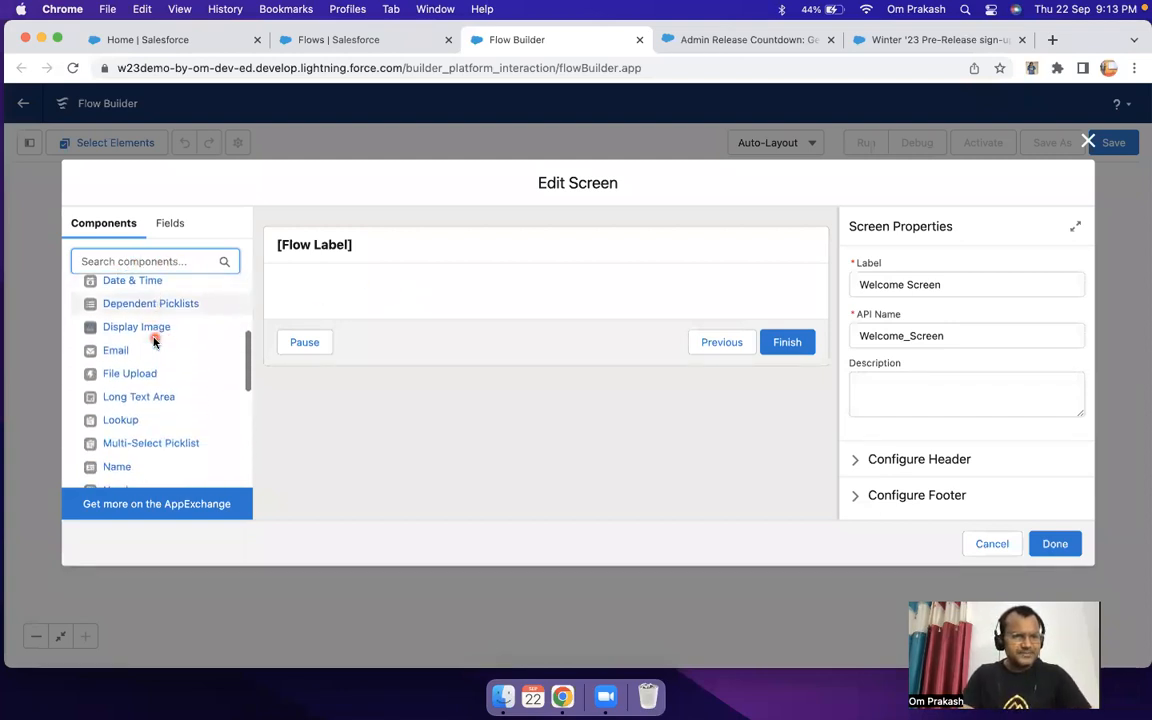
scroll(158, 380, down, 5)
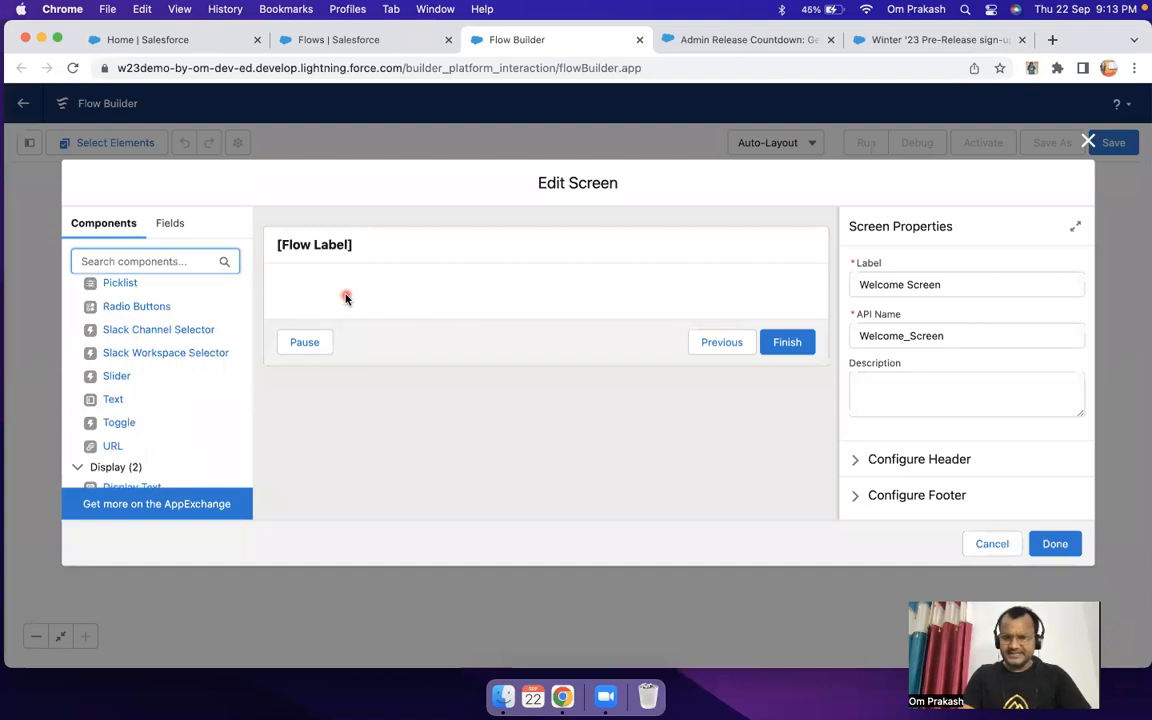
scroll(165, 352, up, 3)
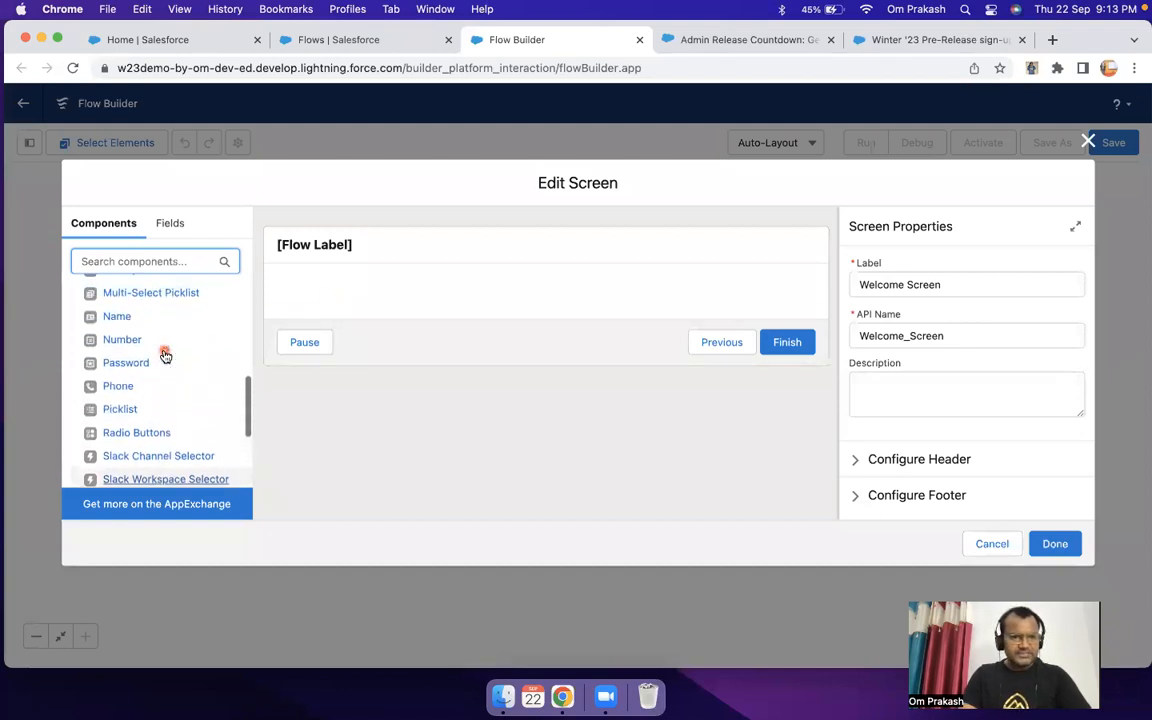
scroll(165, 355, up, 1)
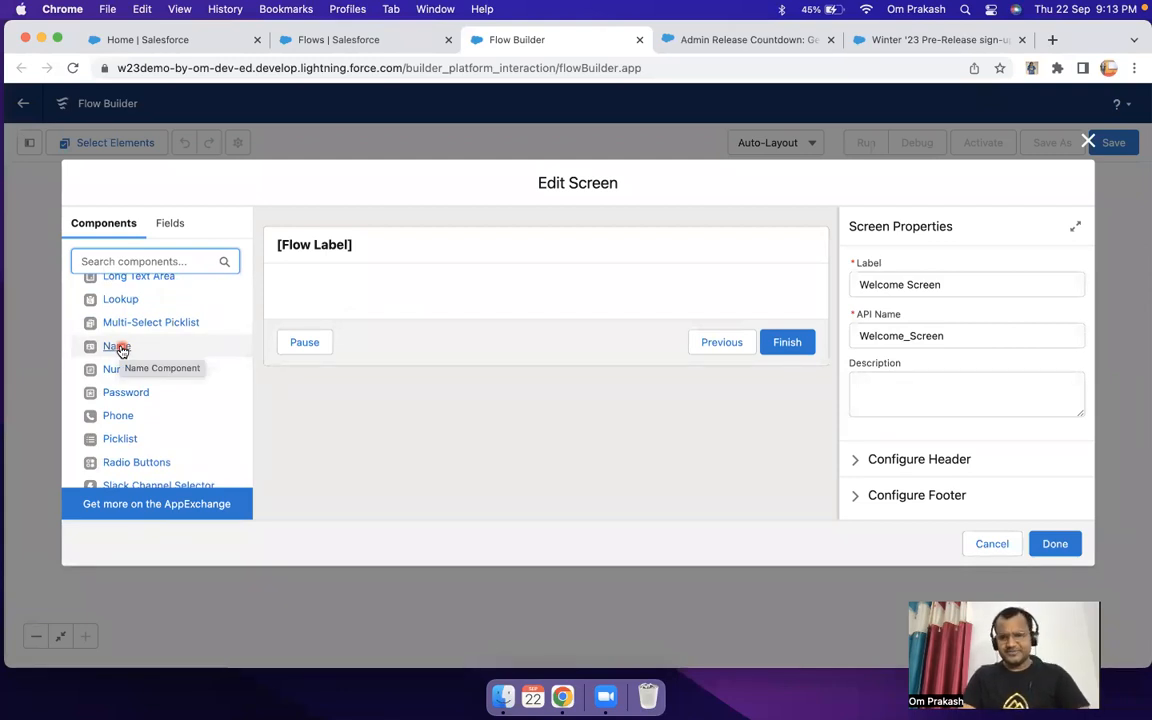
scroll(141, 362, down, 3)
scroll(141, 362, down, 1)
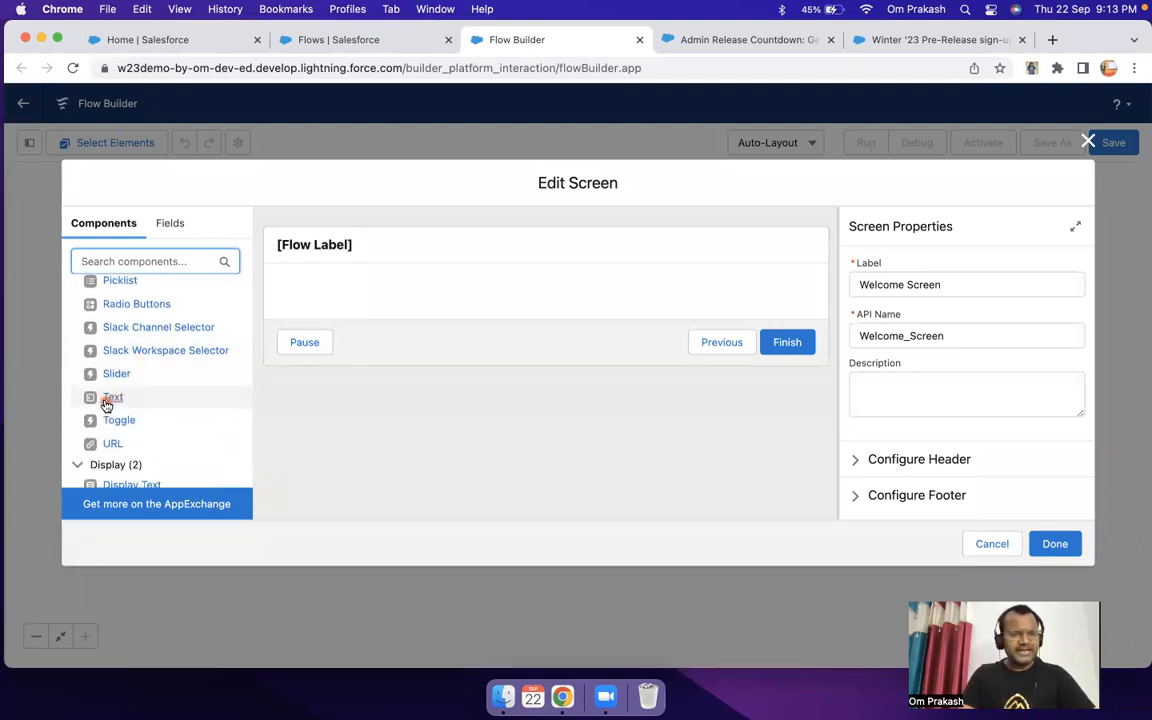
drag(106, 404, 396, 289)
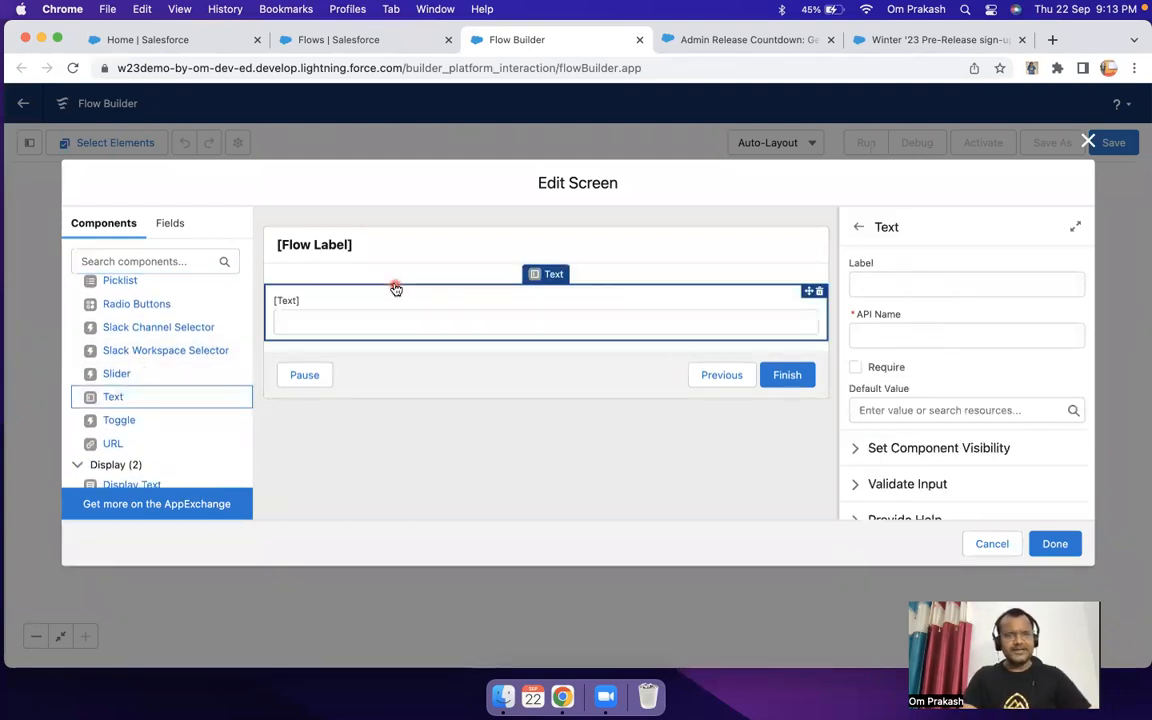
click(820, 293)
click(700, 406)
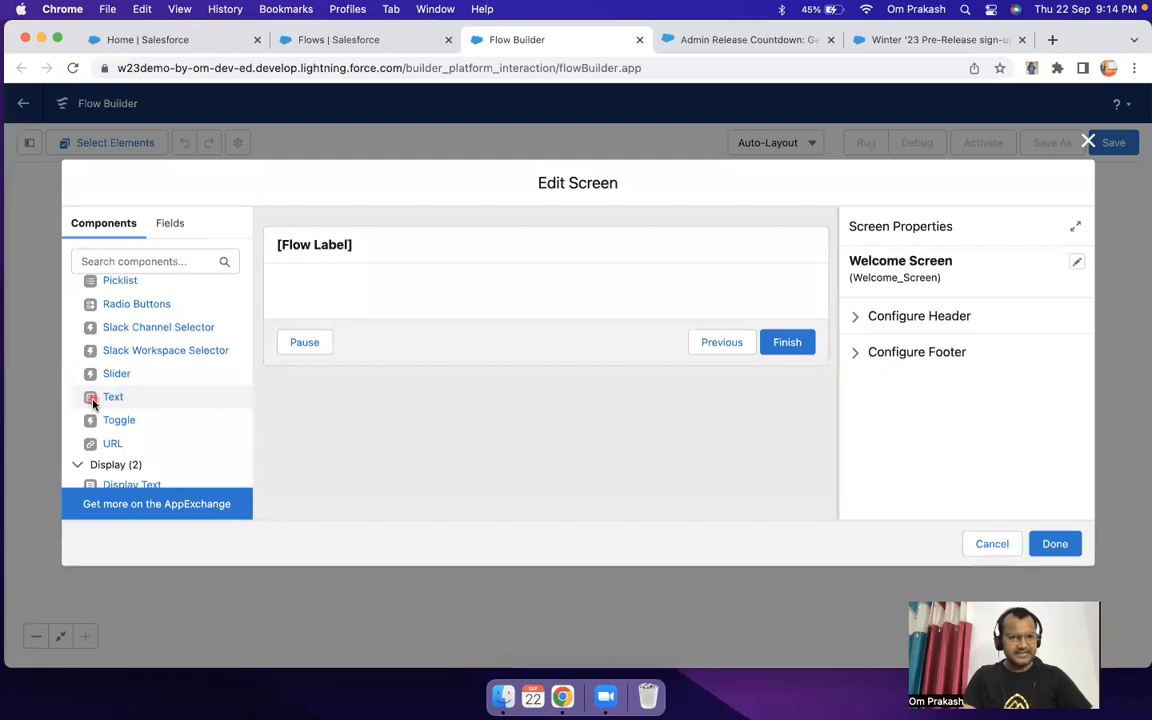
Step: Add a Text component to the Welcome Screen, label it "Last Name" and make it required
drag(92, 403, 332, 287)
click(362, 319)
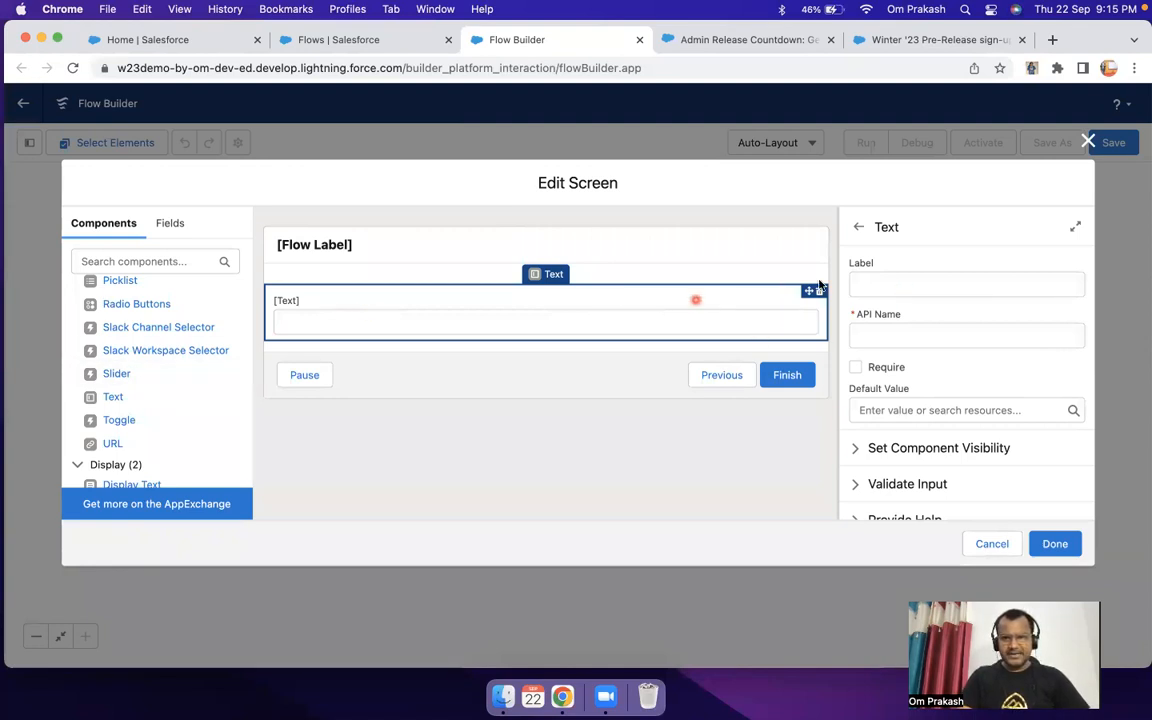
click(908, 286)
text(Last )
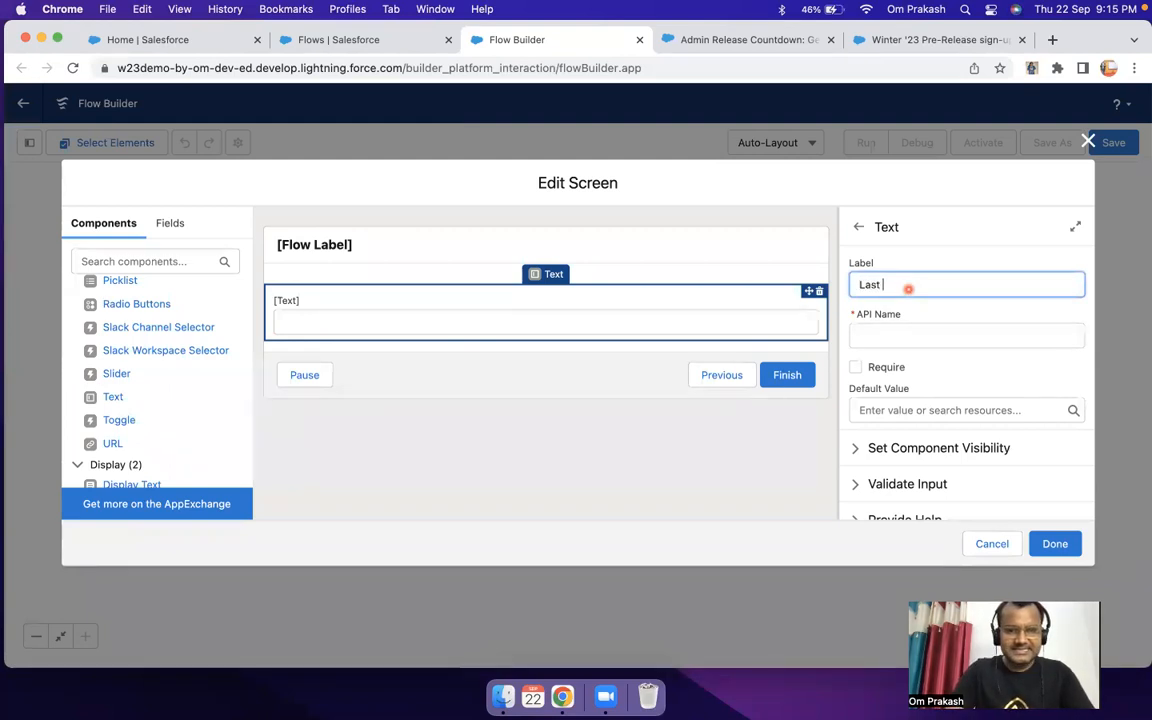
text(Name)
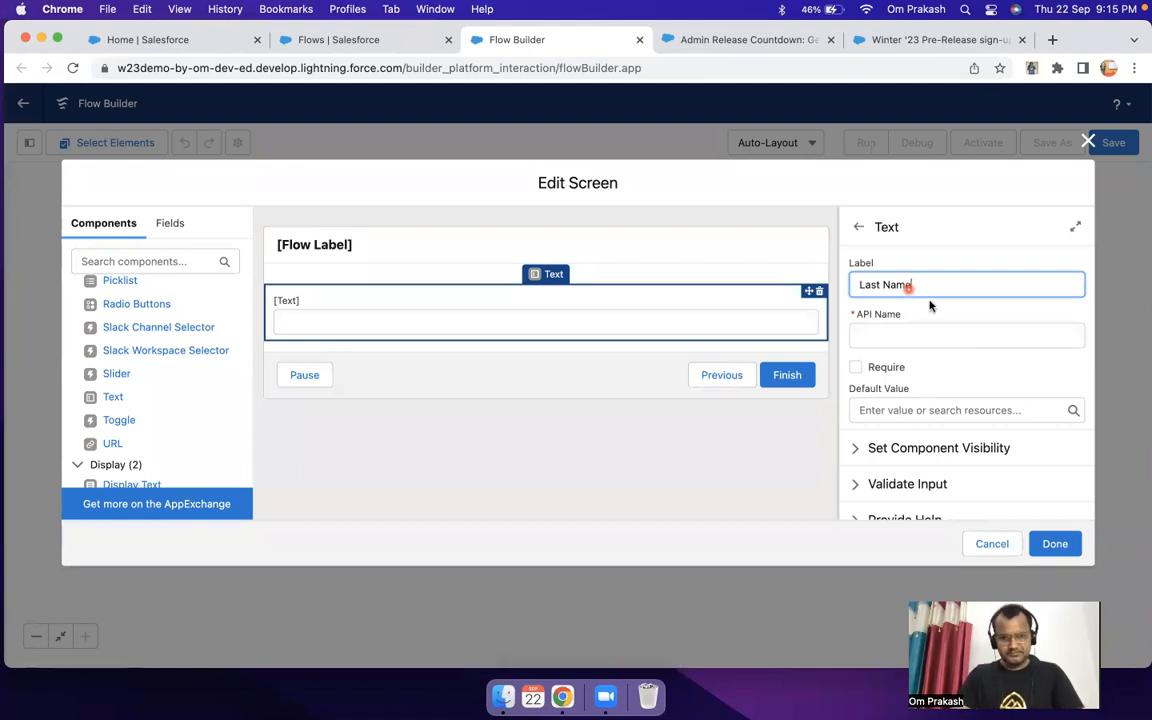
click(956, 337)
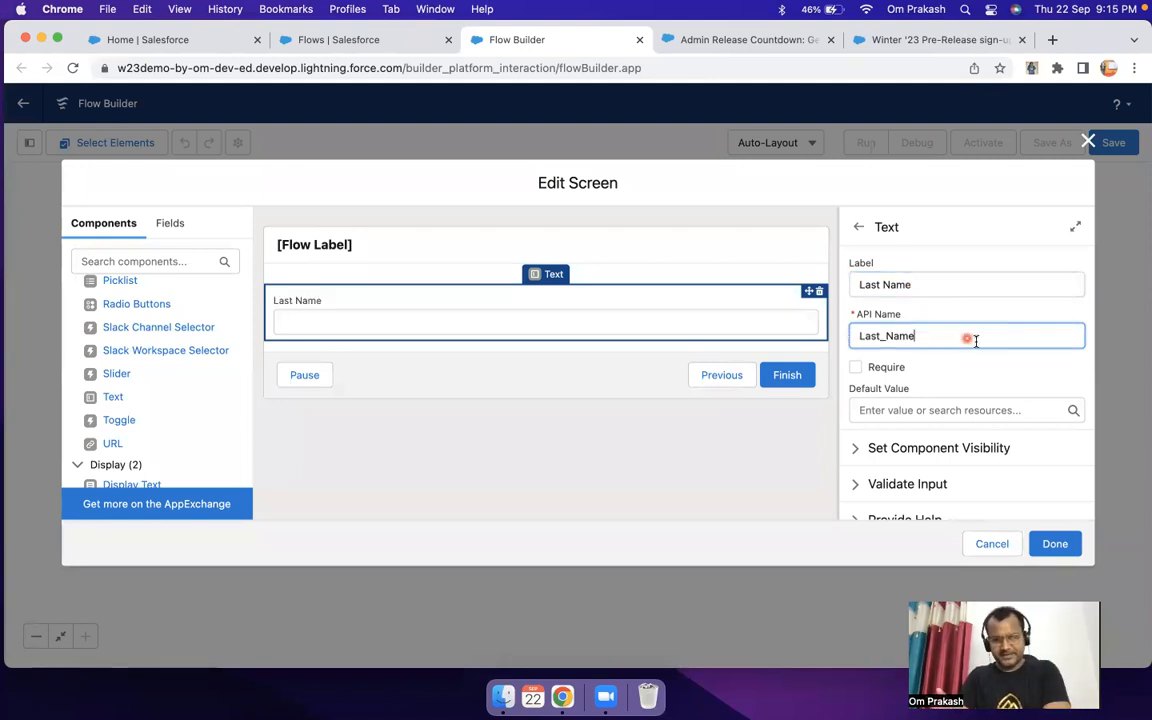
click(857, 368)
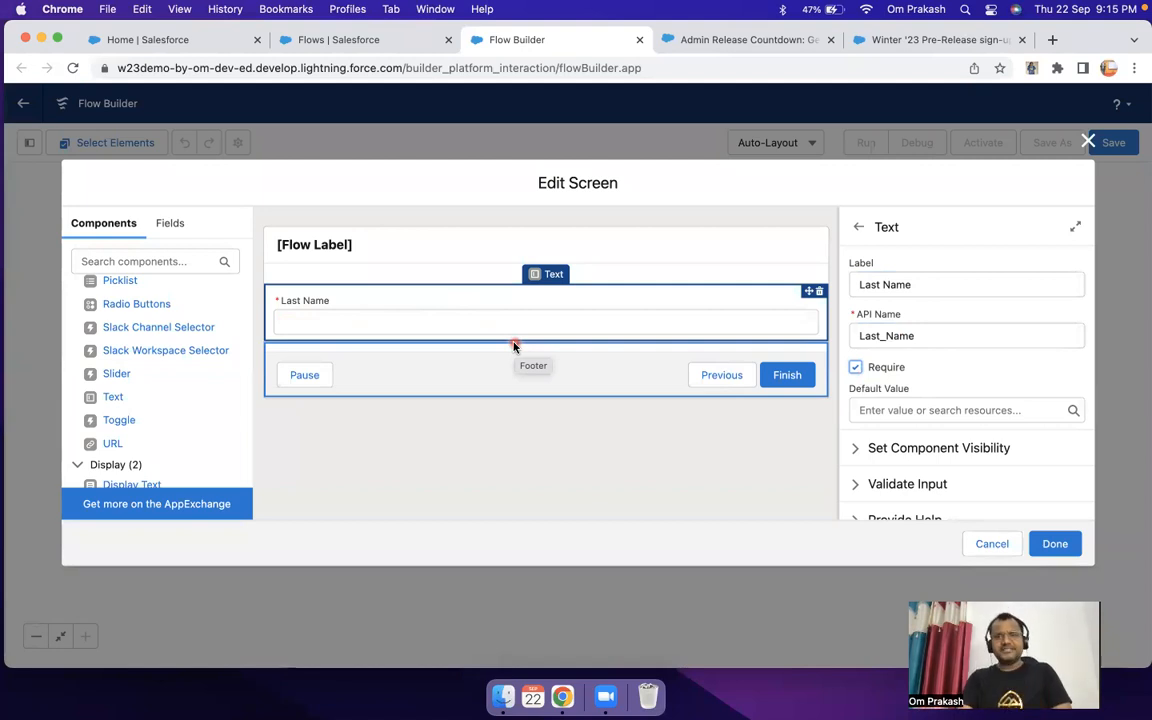
click(855, 367)
click(856, 368)
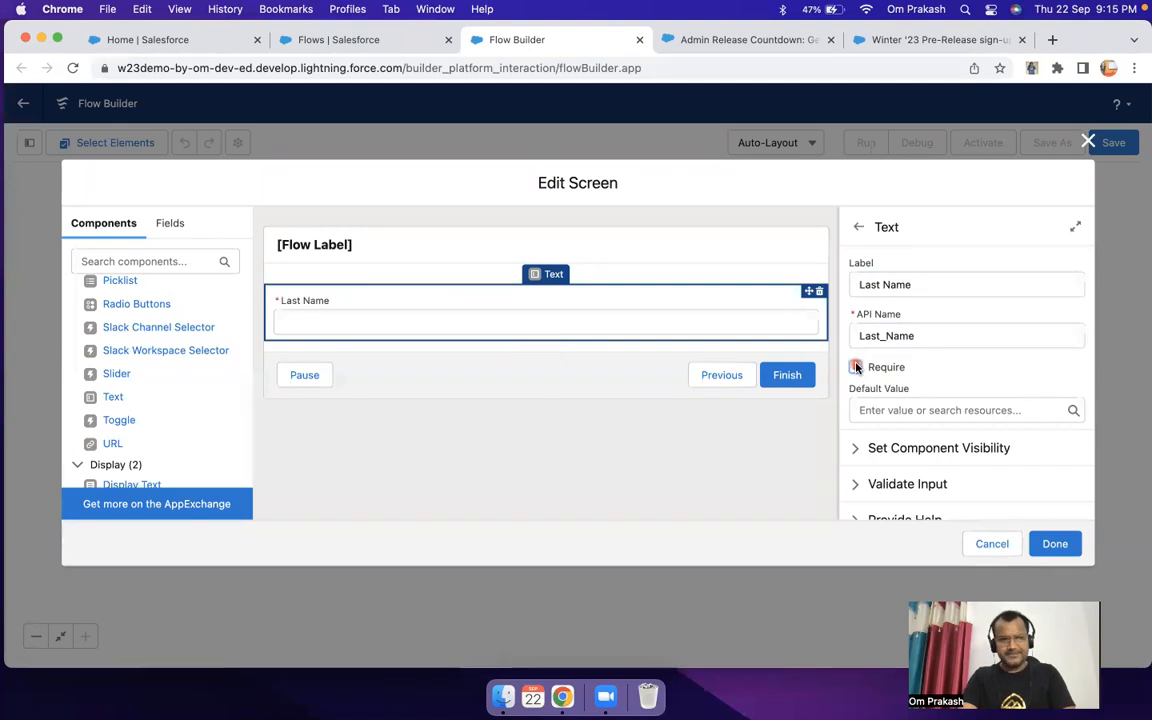
click(490, 302)
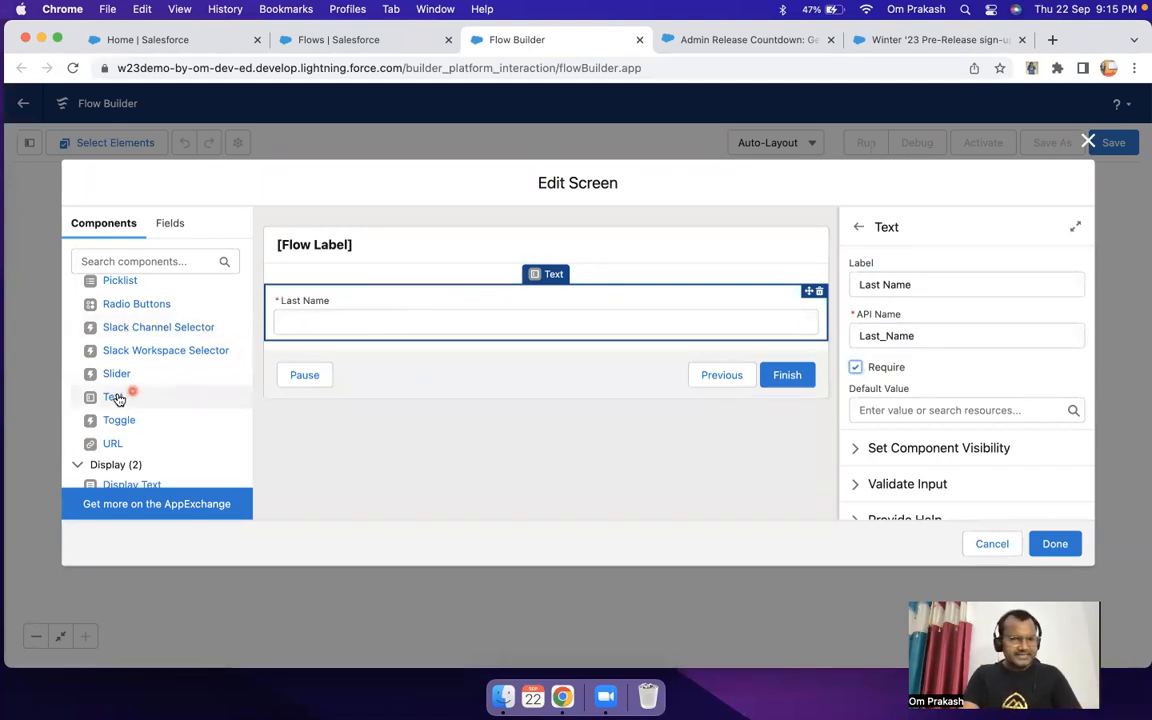
Step: Add a required Text component labelled "Company" below Last Name and finish editing the Welcome Screen
drag(116, 398, 393, 333)
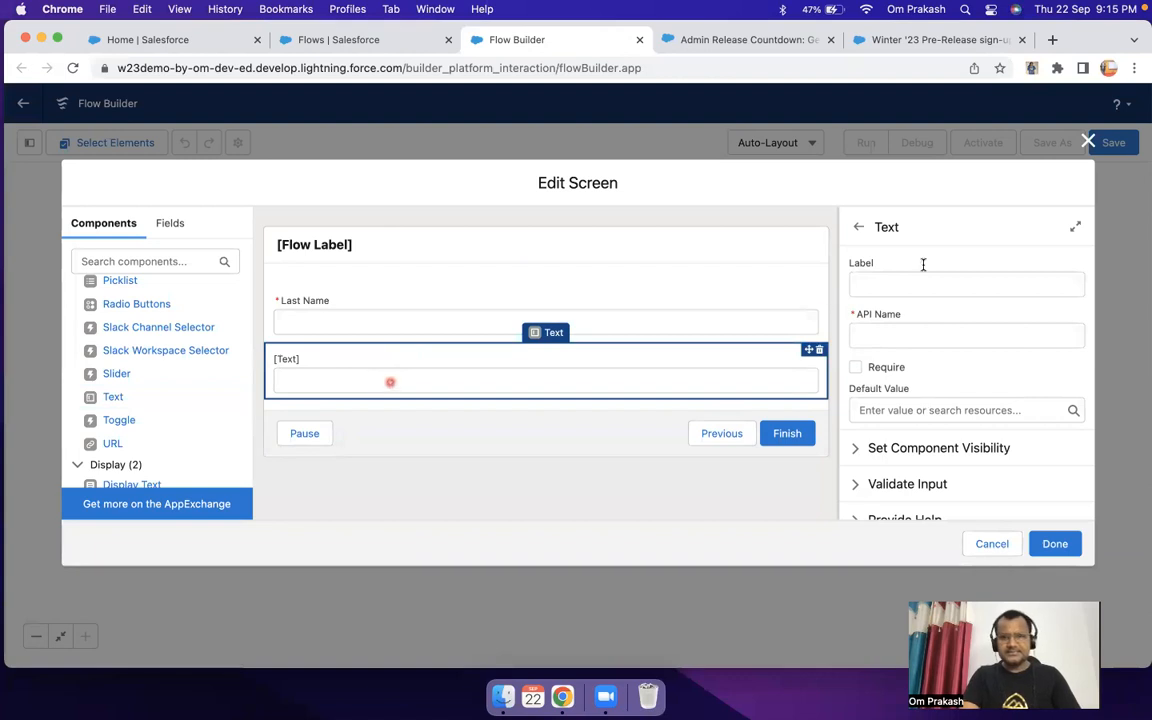
click(891, 281)
text(Company)
double_click(875, 330)
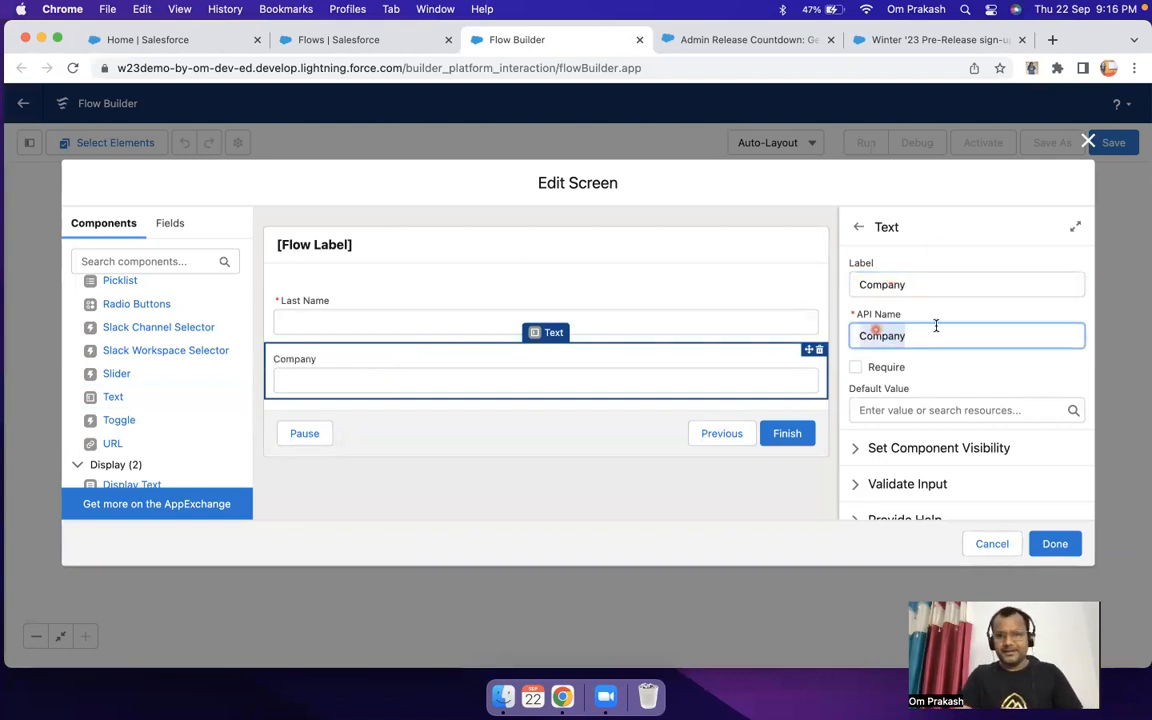
click(856, 367)
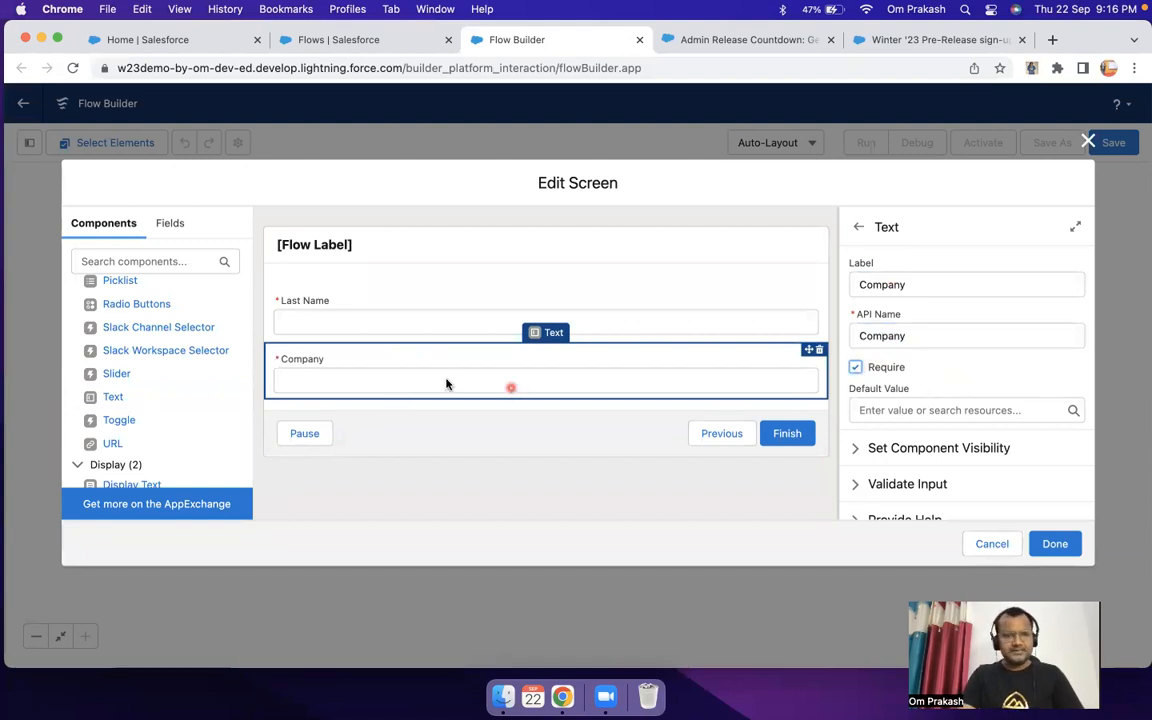
click(395, 320)
click(386, 398)
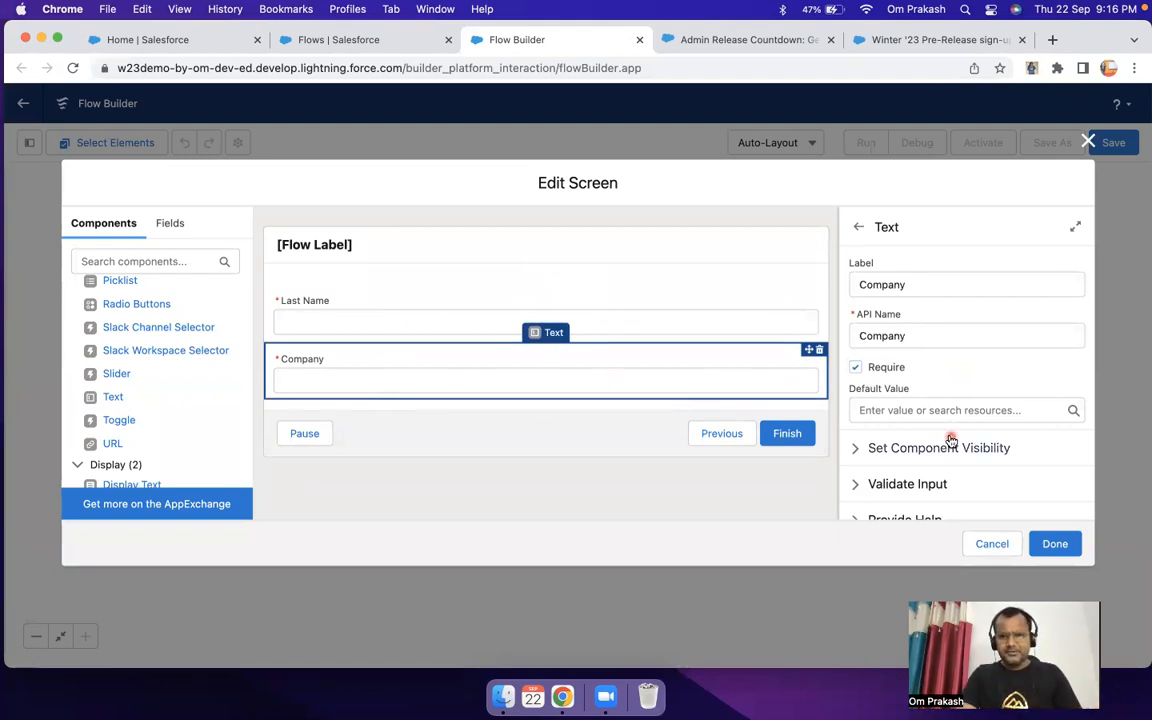
click(1054, 543)
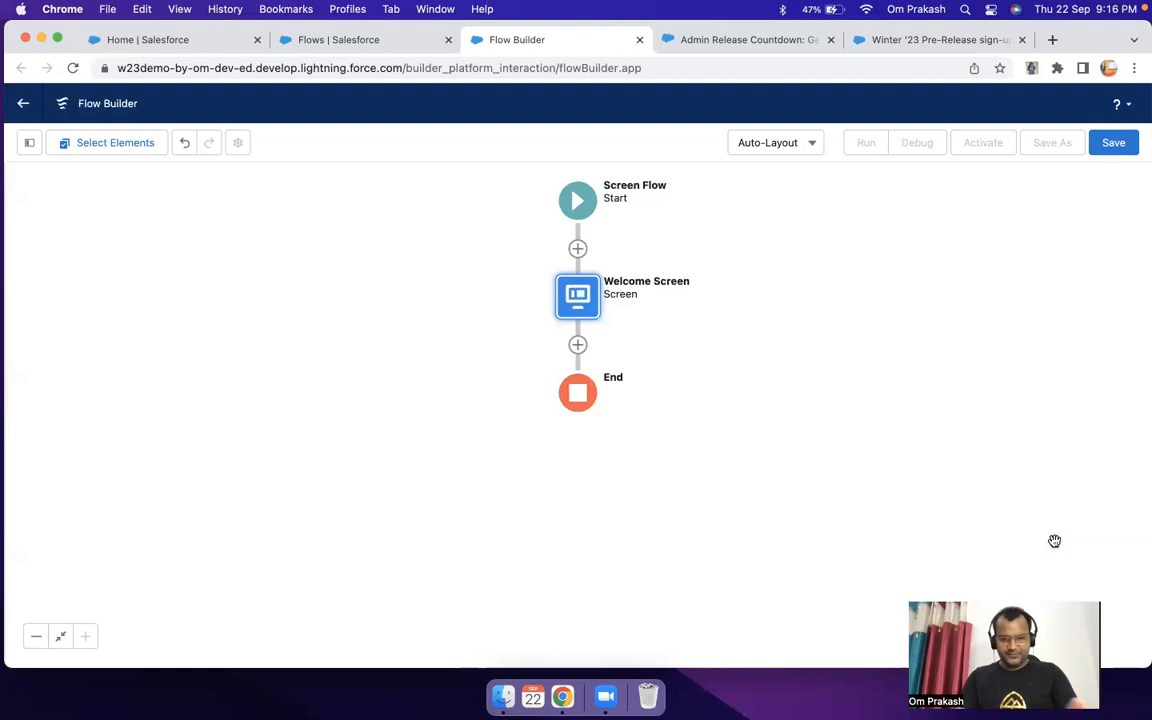
Step: Save the flow with the label "Create Lead and Display Lead"
click(1113, 143)
click(368, 319)
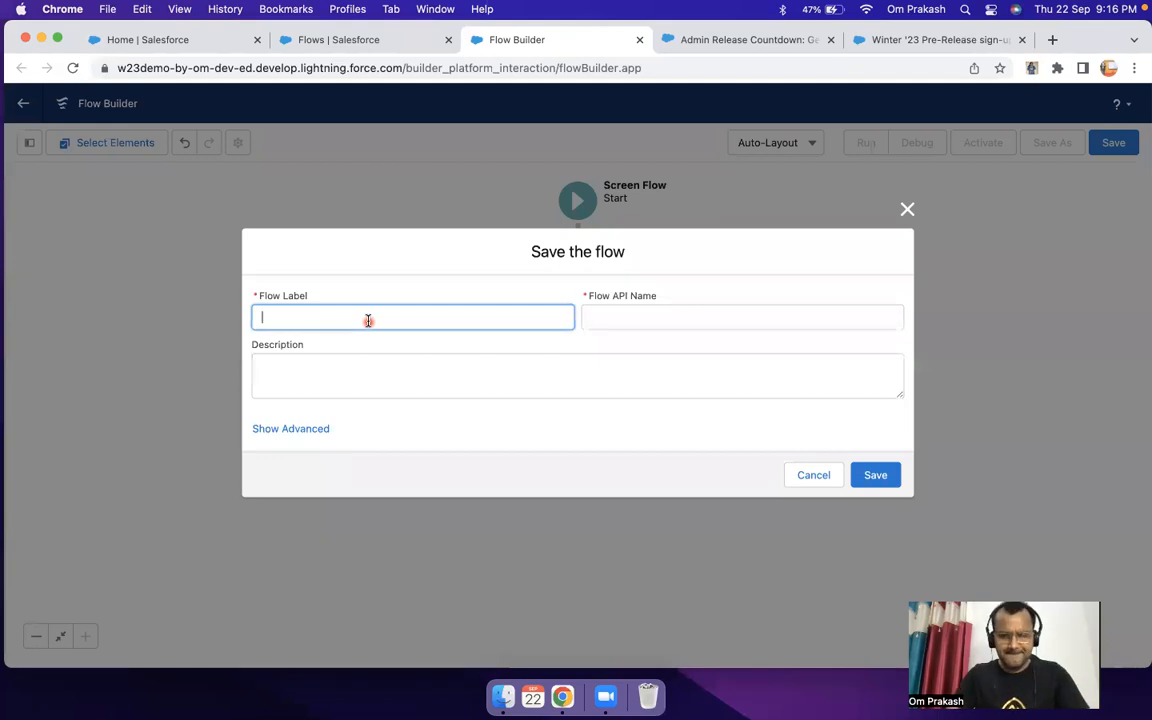
text(Create Lead and Display)
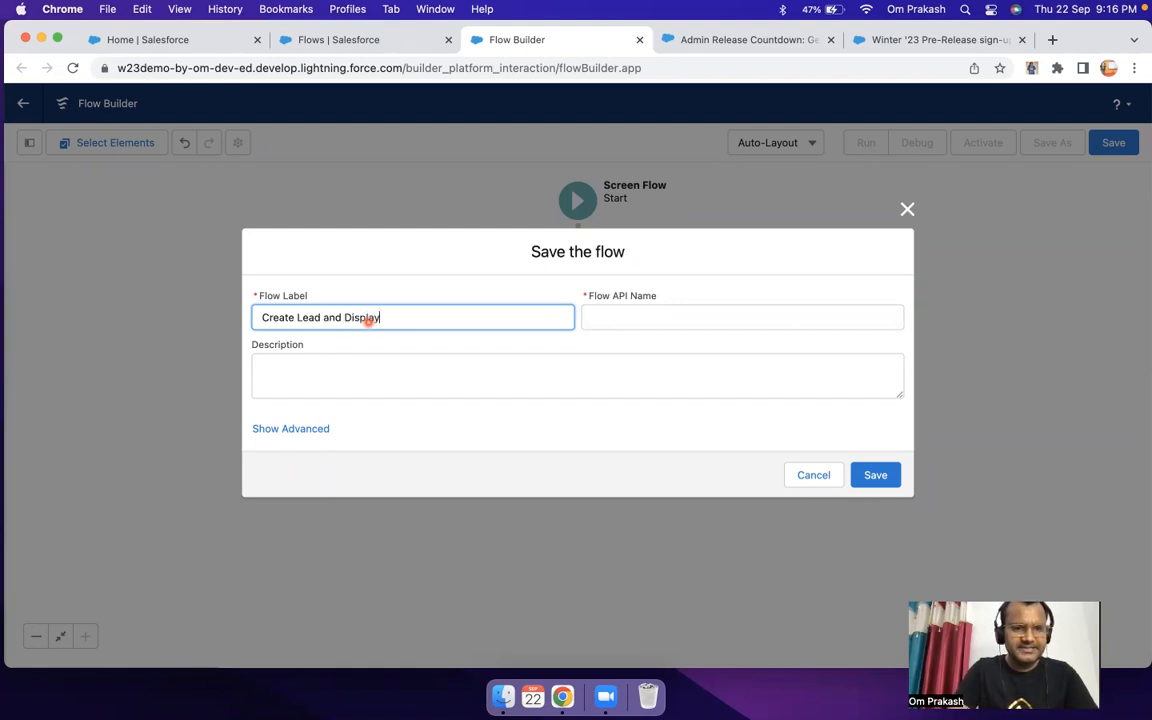
text( Lead)
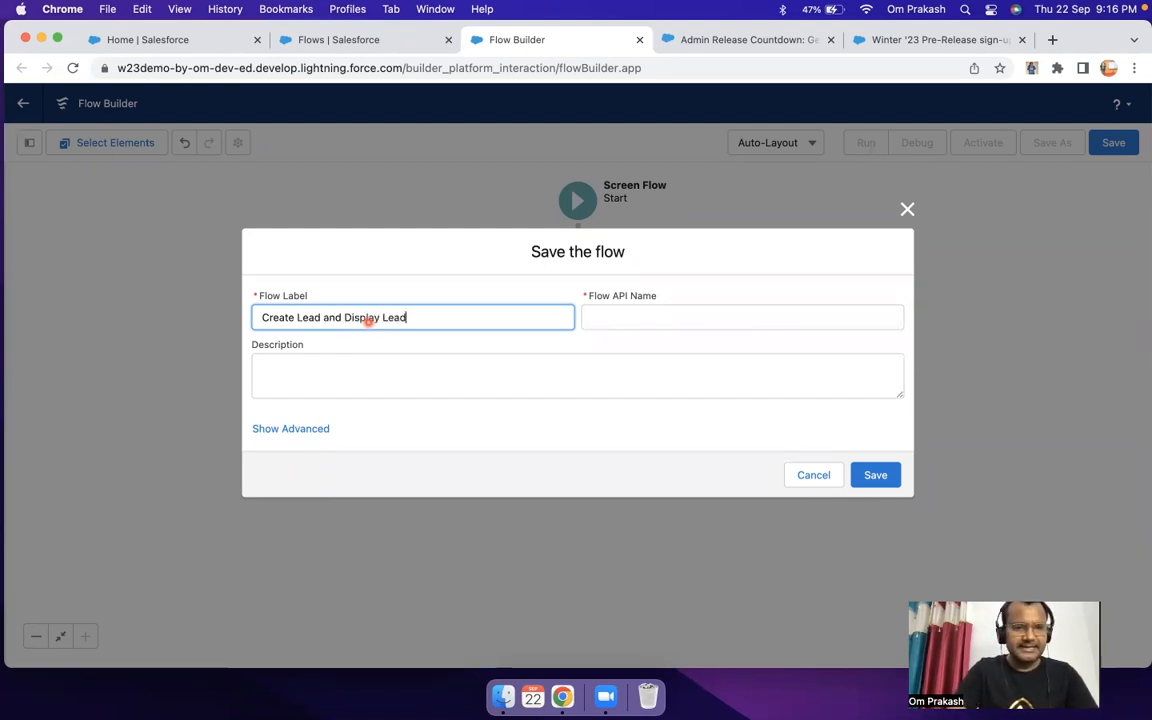
key(Tab)
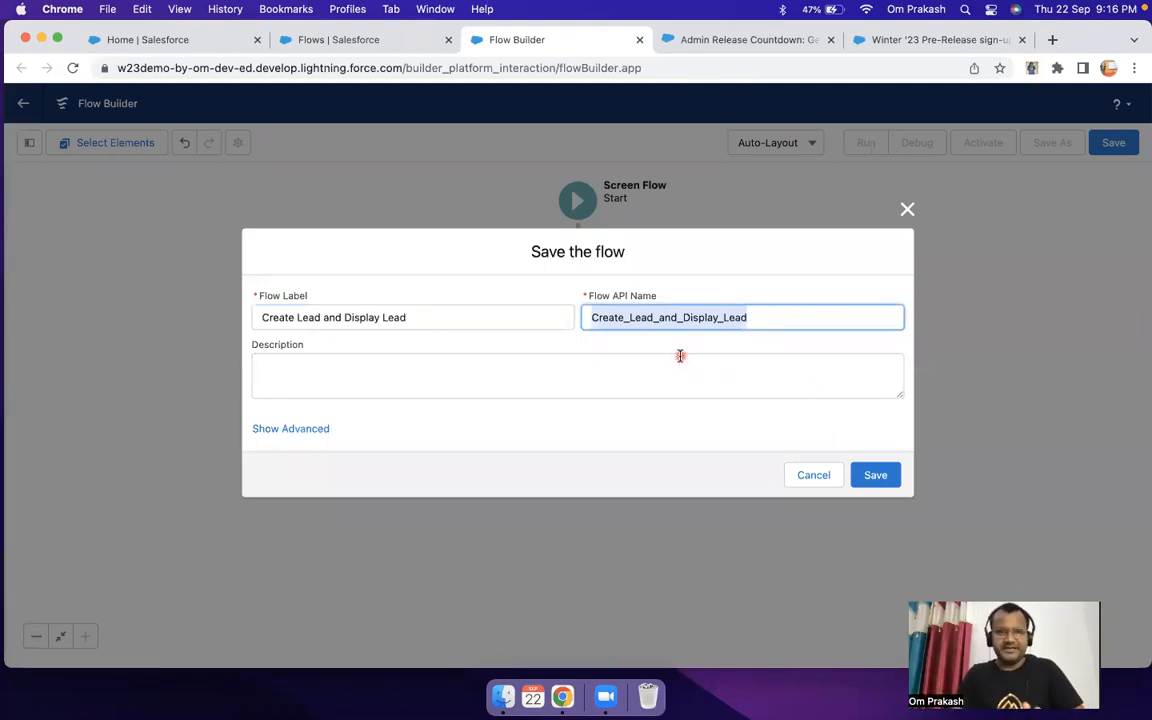
click(875, 474)
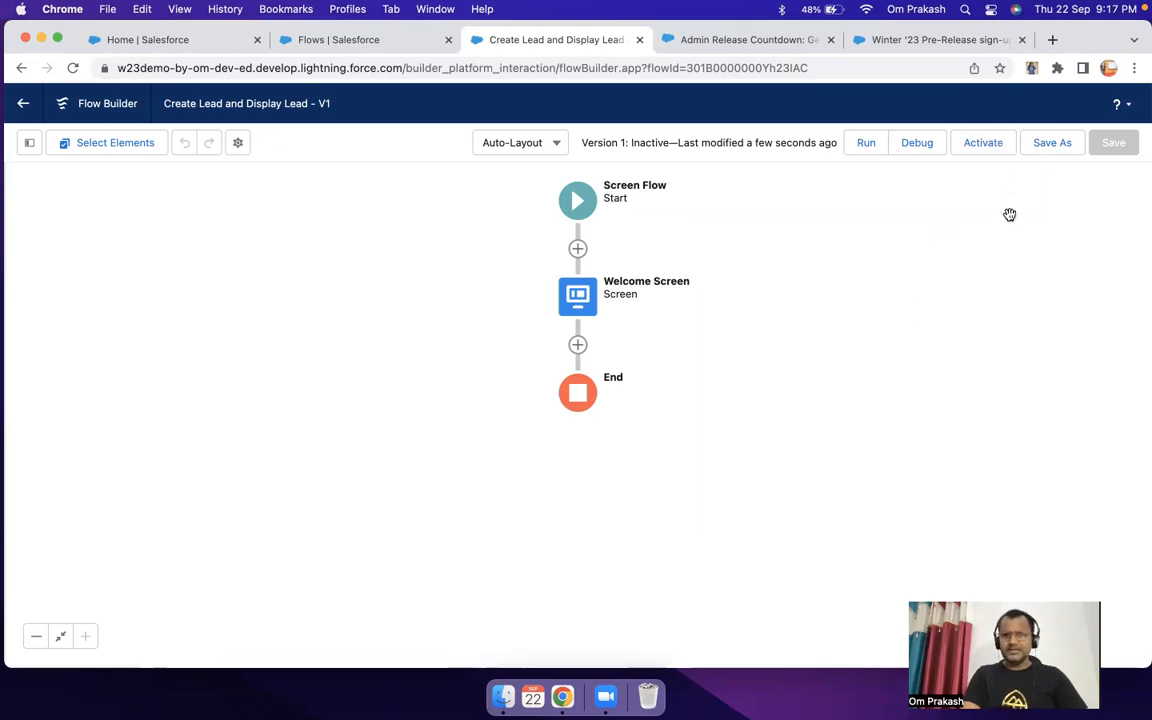
Step: Run the flow in debug mode, fill in a last name and the company "Demo", and finish the screen
click(917, 143)
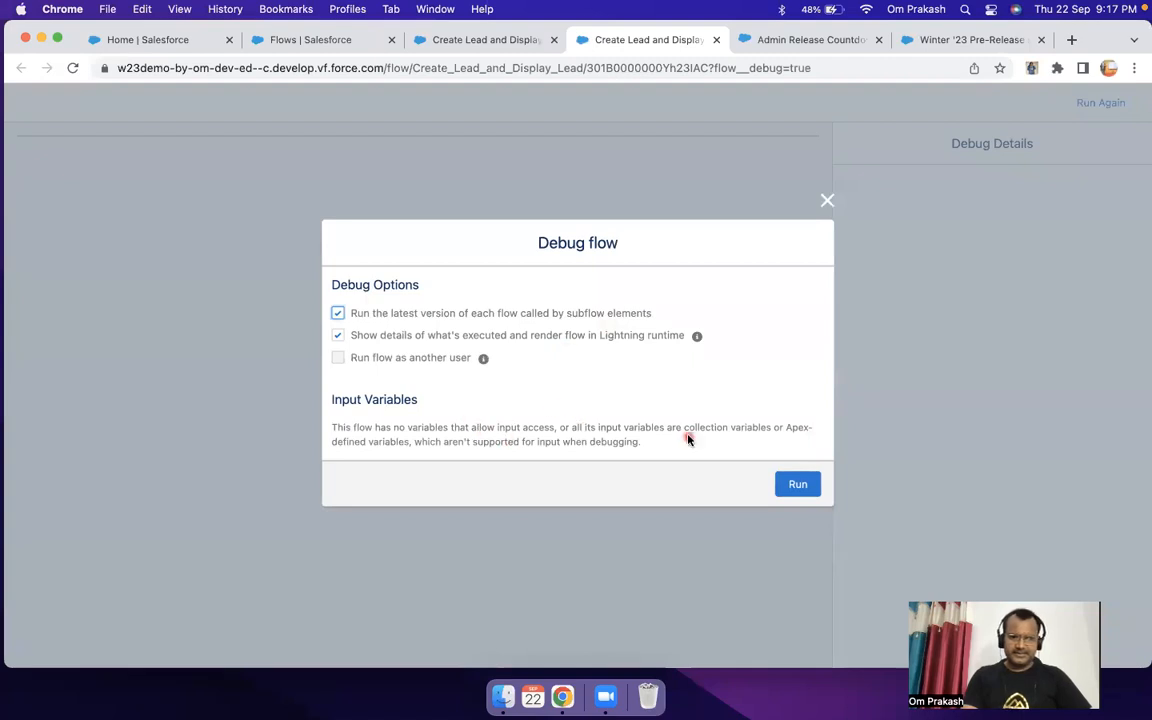
click(797, 484)
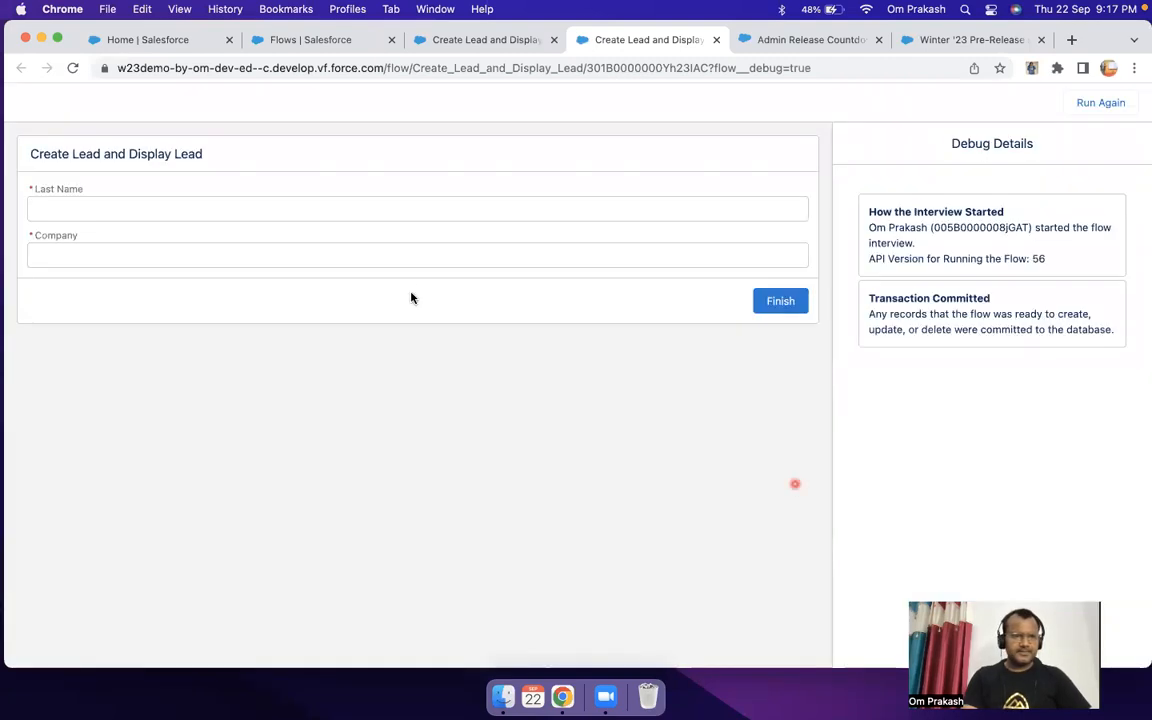
click(126, 196)
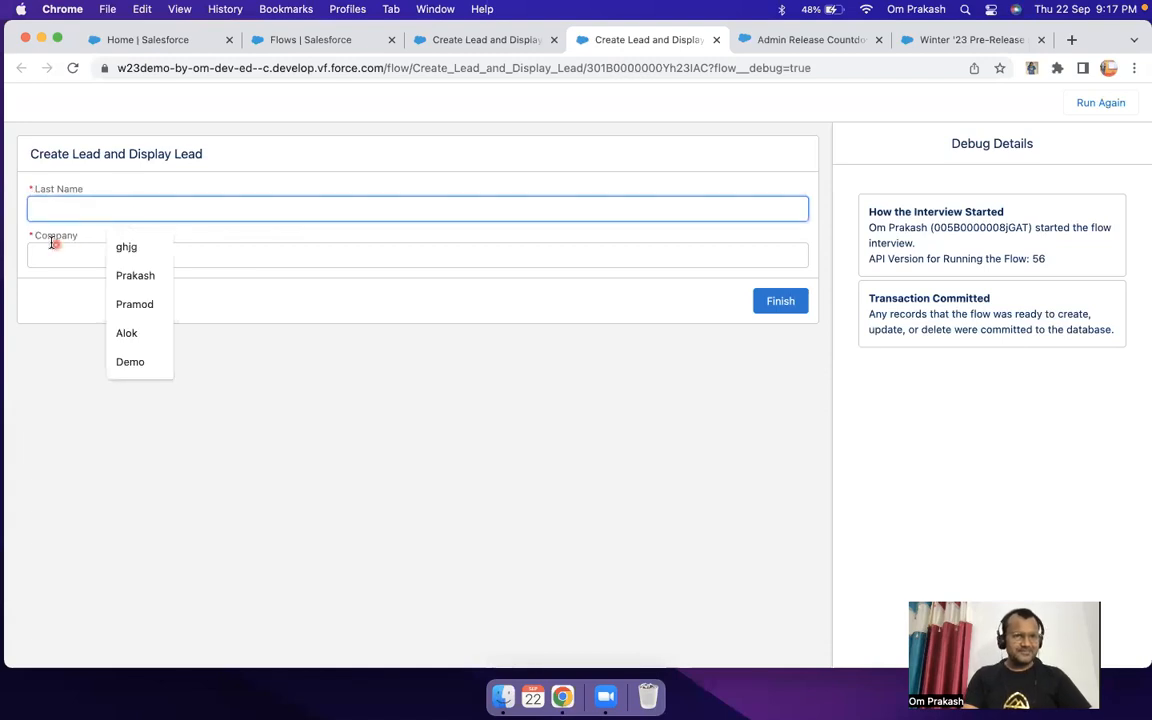
click(51, 250)
click(104, 211)
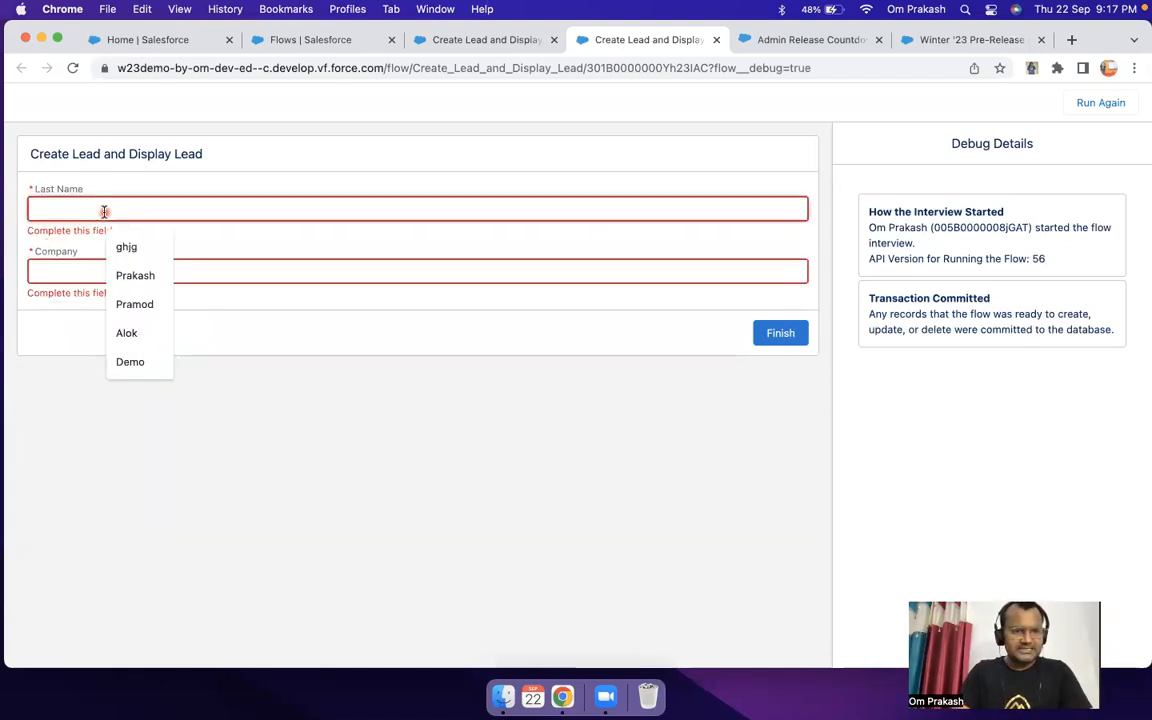
click(140, 273)
click(120, 275)
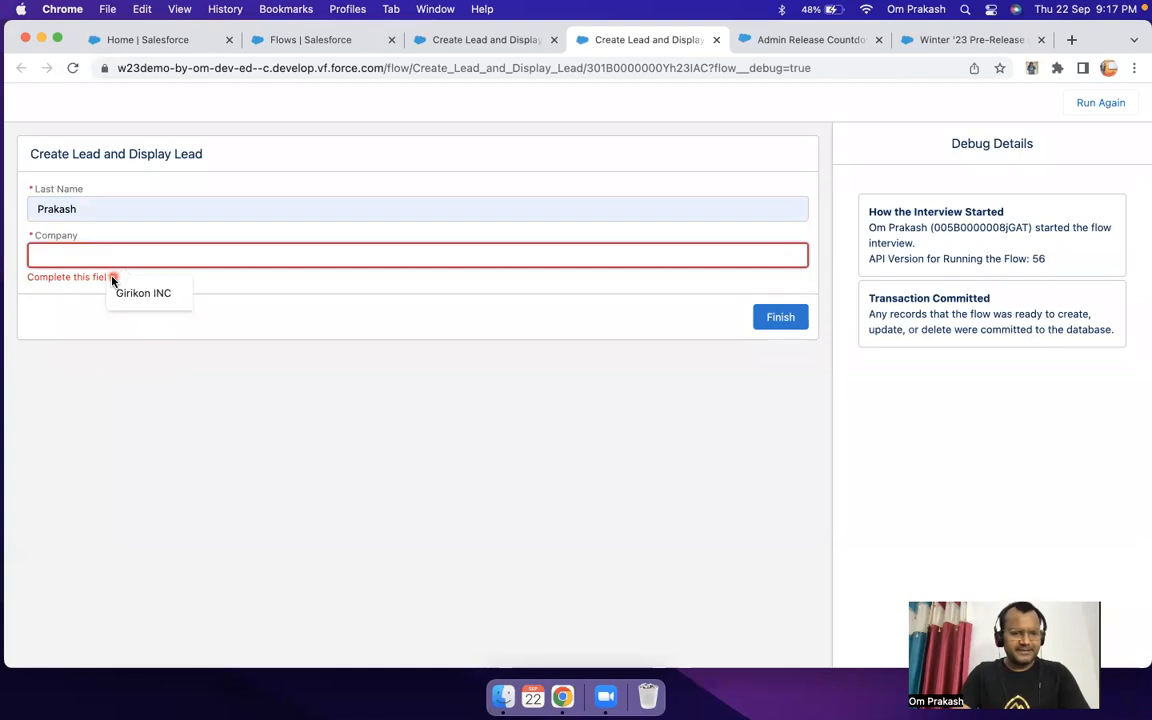
text(Demo)
click(113, 275)
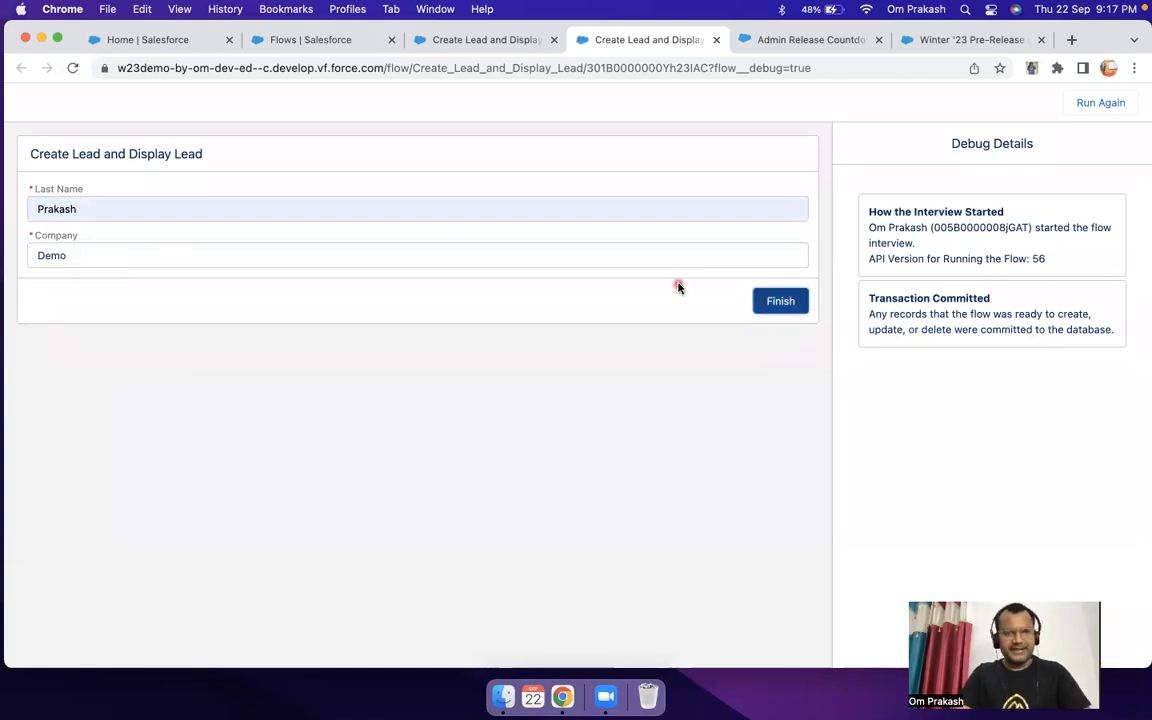
click(778, 301)
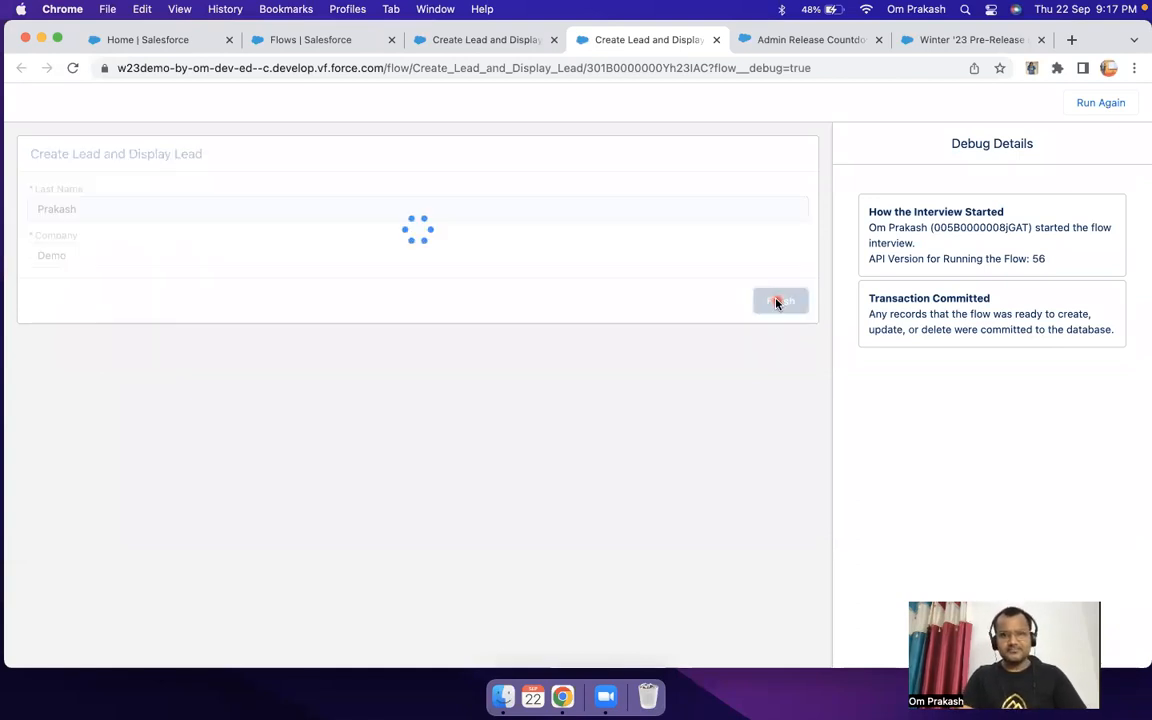
Step: Examine the debug details for the Welcome Screen's Last Name and Company run-time values and the selected navigation button
drag(866, 366, 1005, 462)
click(1010, 378)
drag(901, 400, 987, 401)
click(944, 412)
double_click(974, 415)
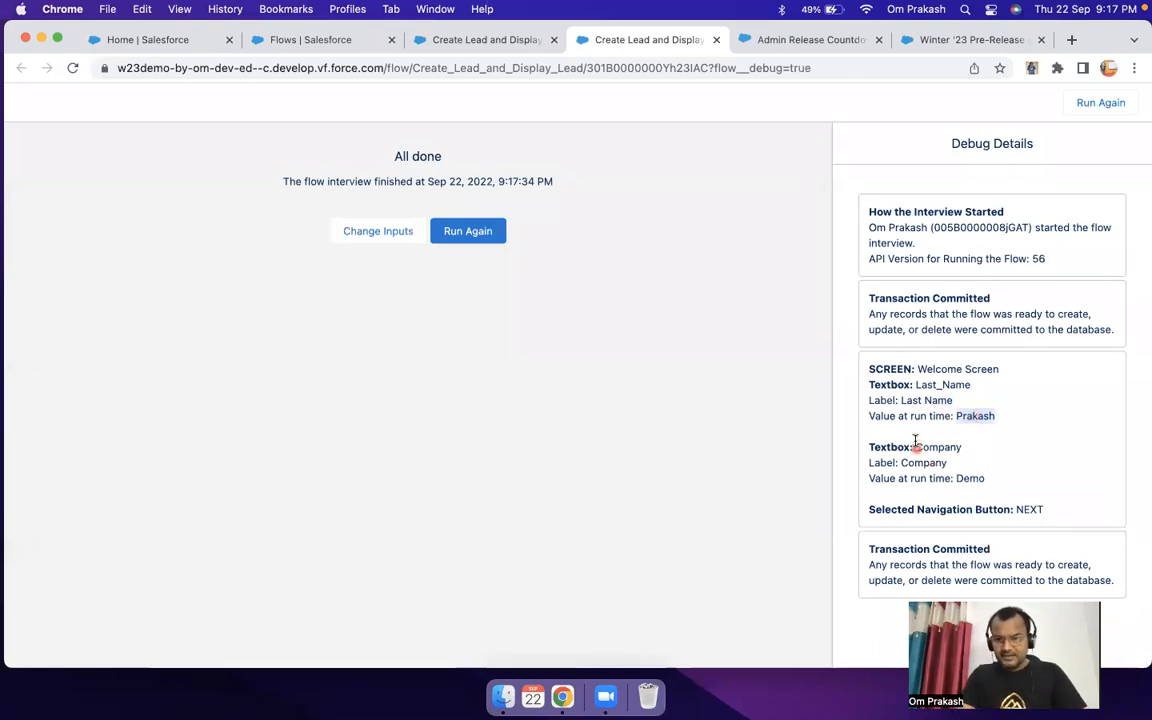
double_click(970, 479)
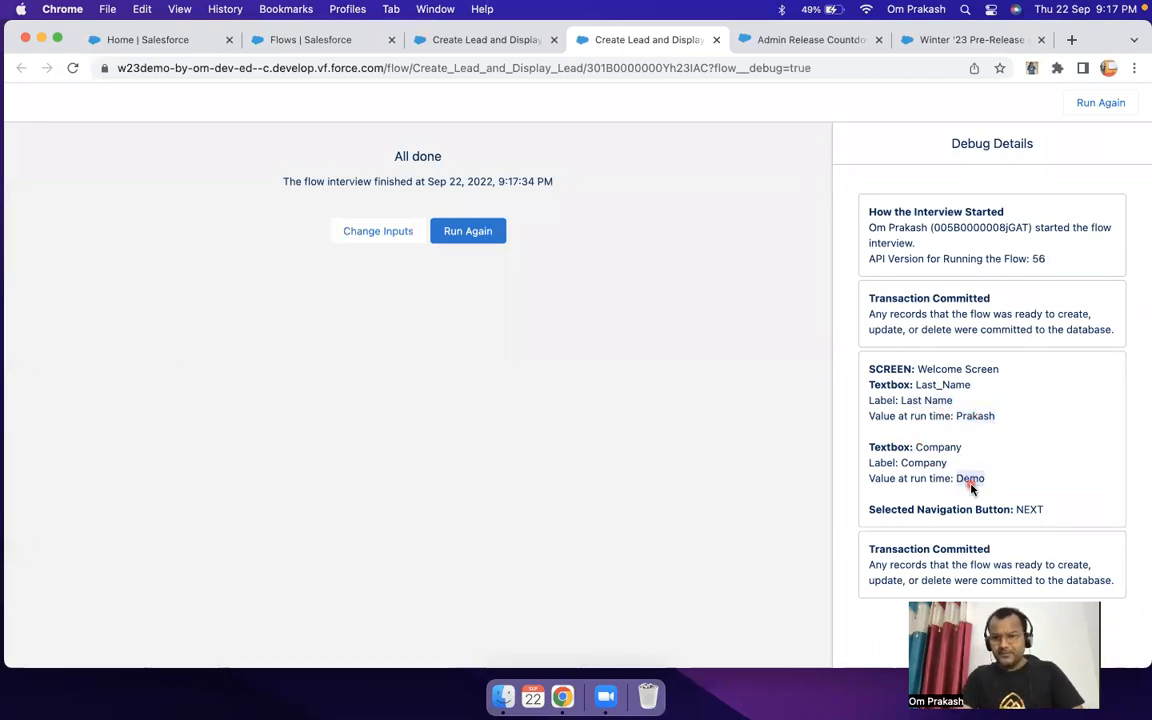
drag(891, 505, 1081, 509)
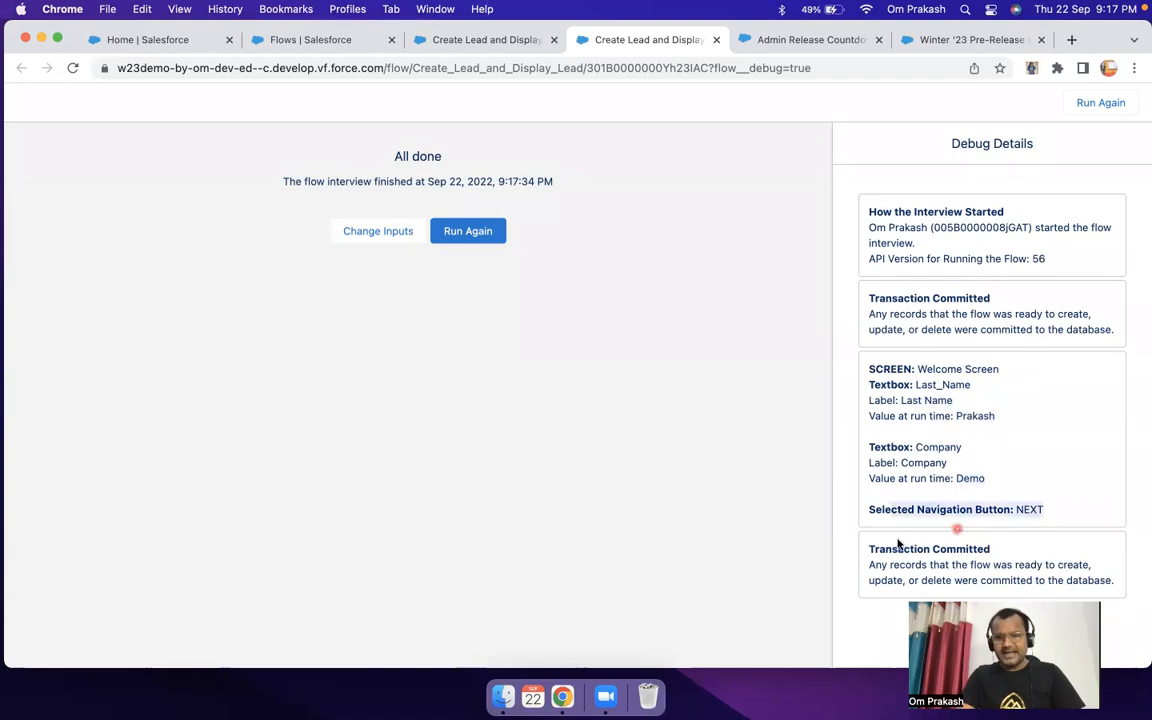
Step: Review the finished debug run's Transaction Committed entry alongside the Welcome Screen element in the flow canvas
drag(866, 544, 1033, 546)
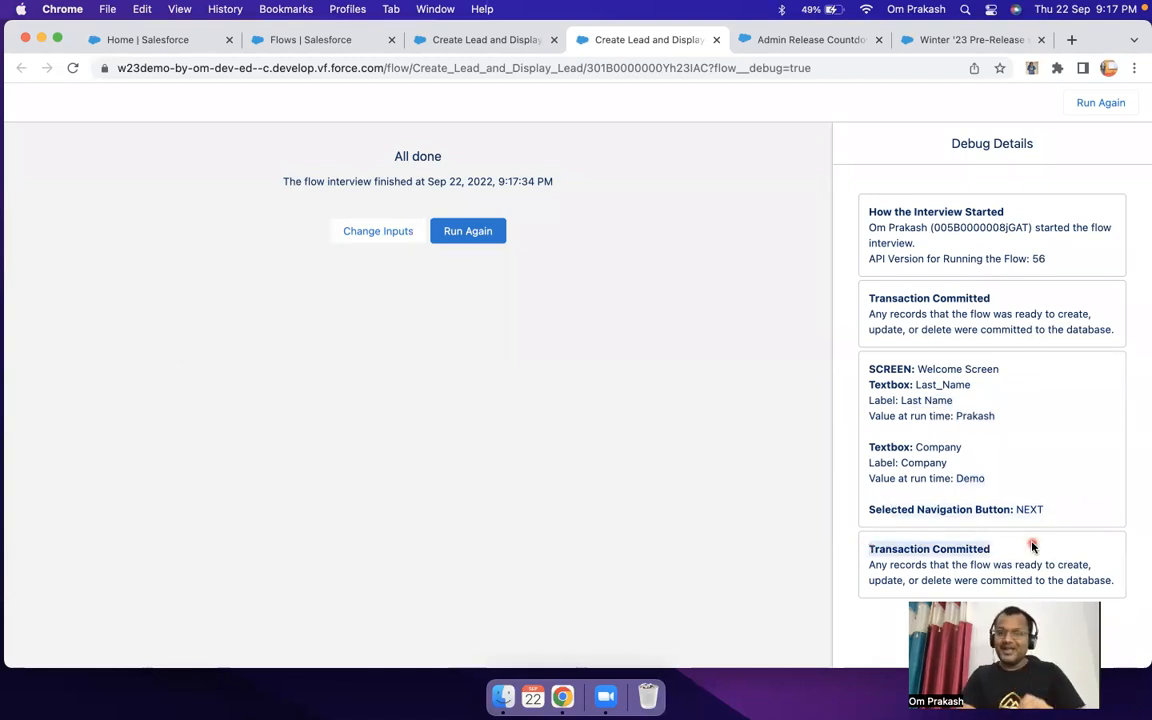
click(488, 41)
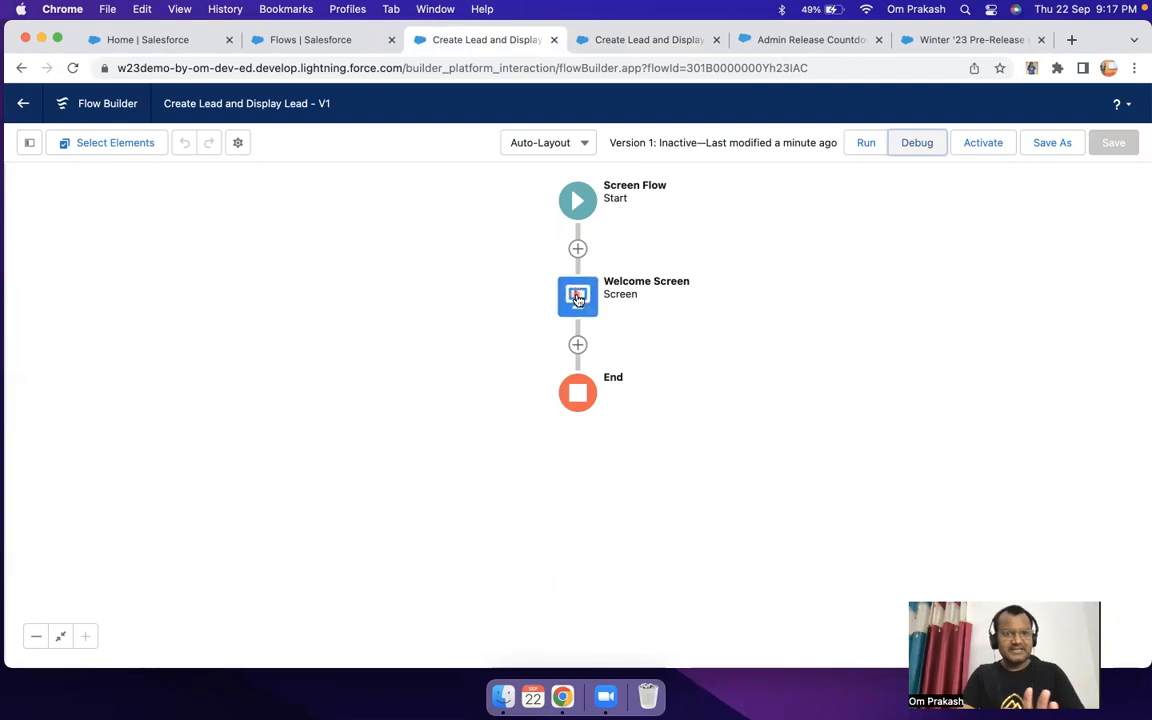
click(579, 297)
click(628, 41)
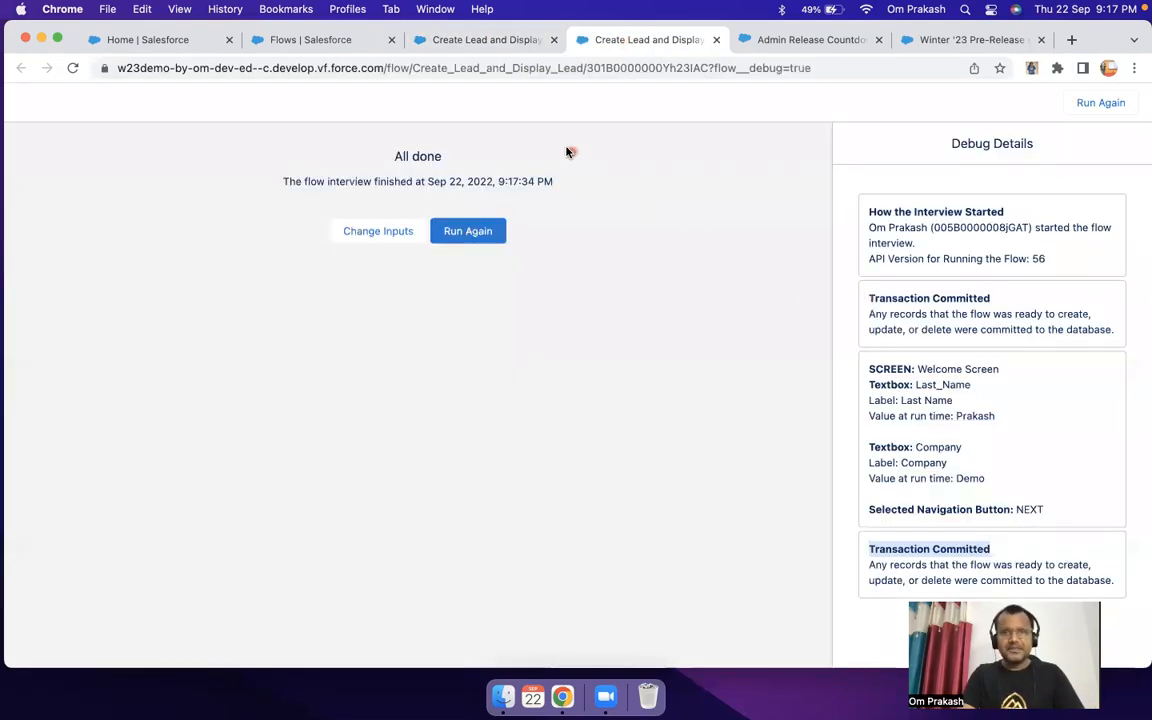
click(504, 45)
click(779, 317)
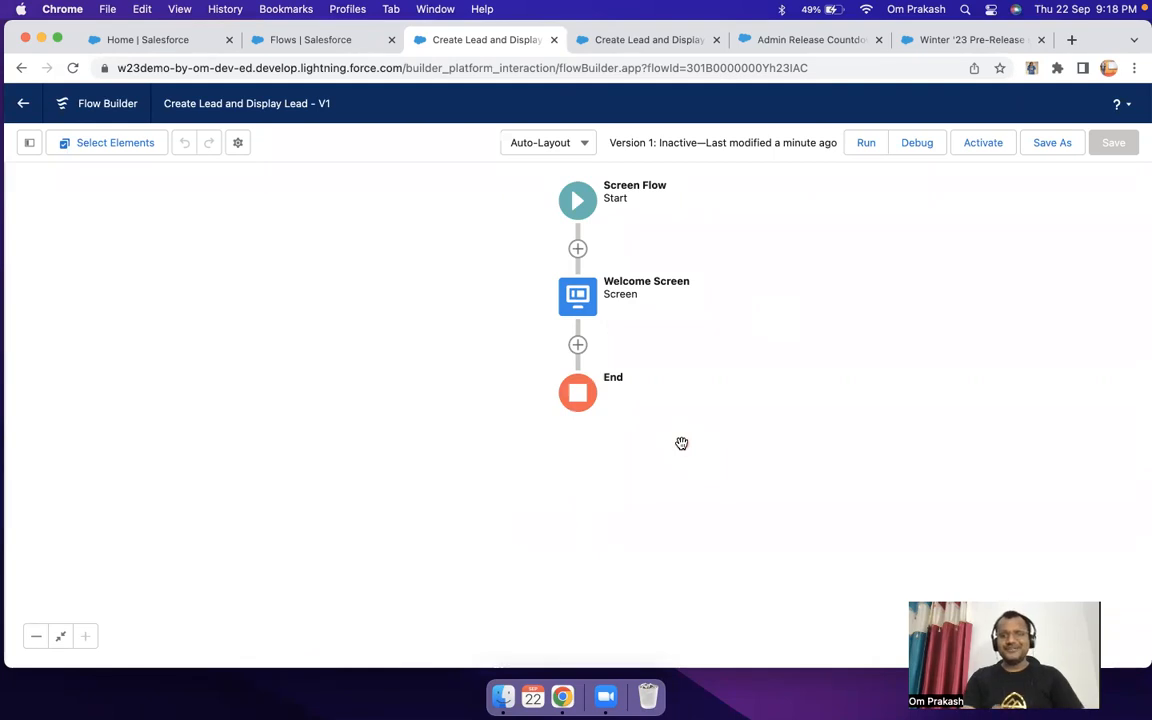
click(590, 40)
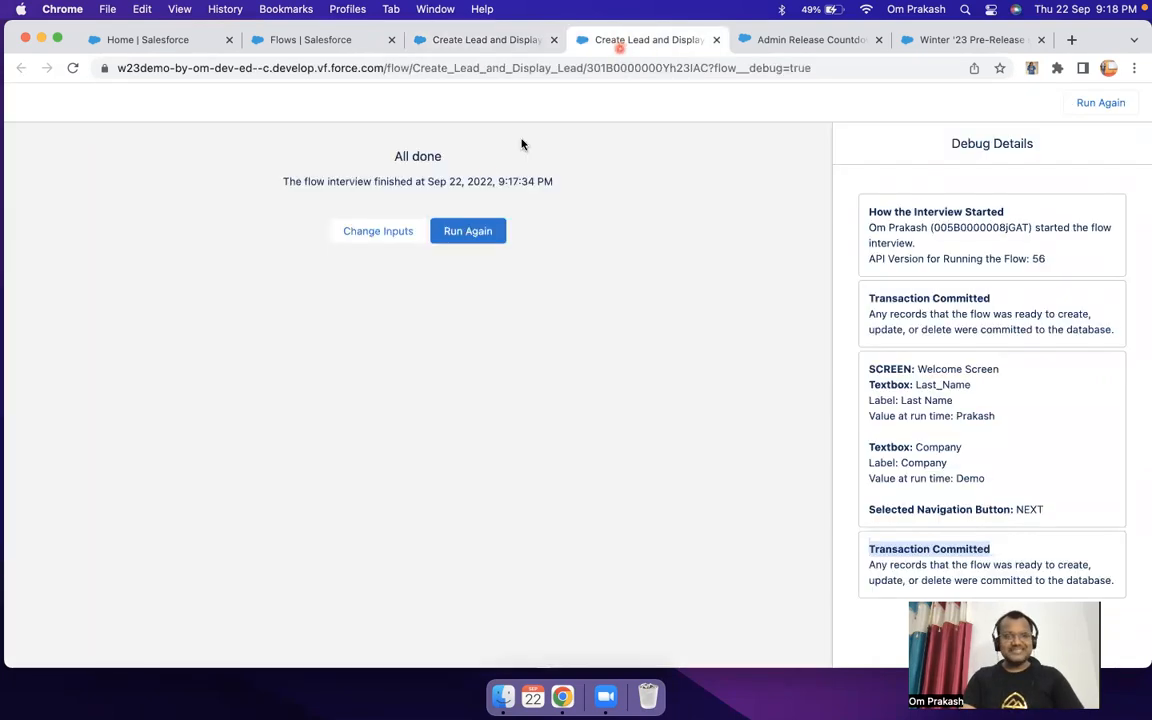
Step: Rerun the debug interview to check the Welcome Screen's Last Name and Company fields, and close the debug run
click(469, 232)
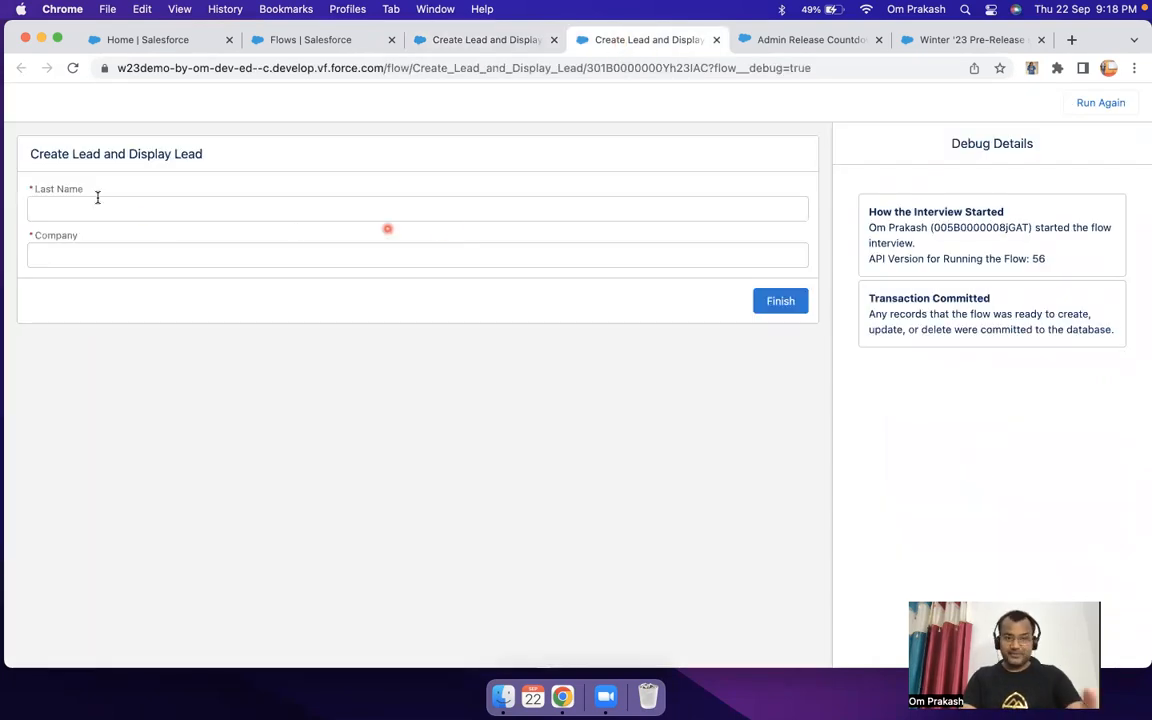
drag(48, 183, 224, 307)
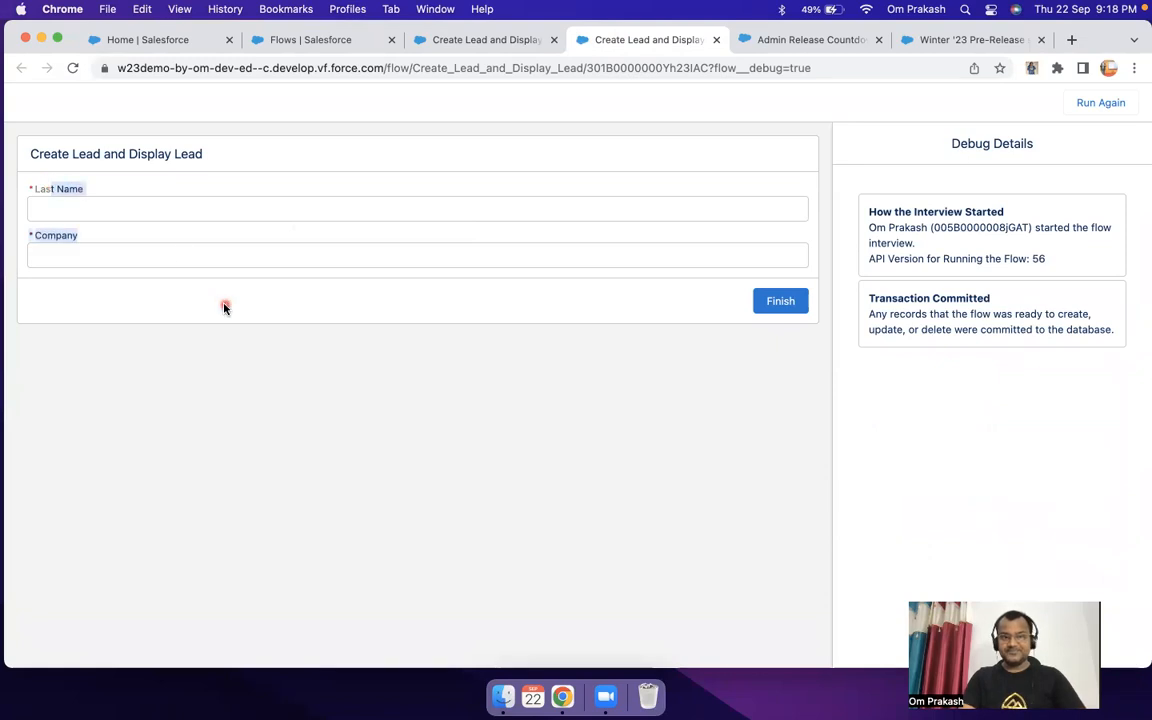
click(480, 38)
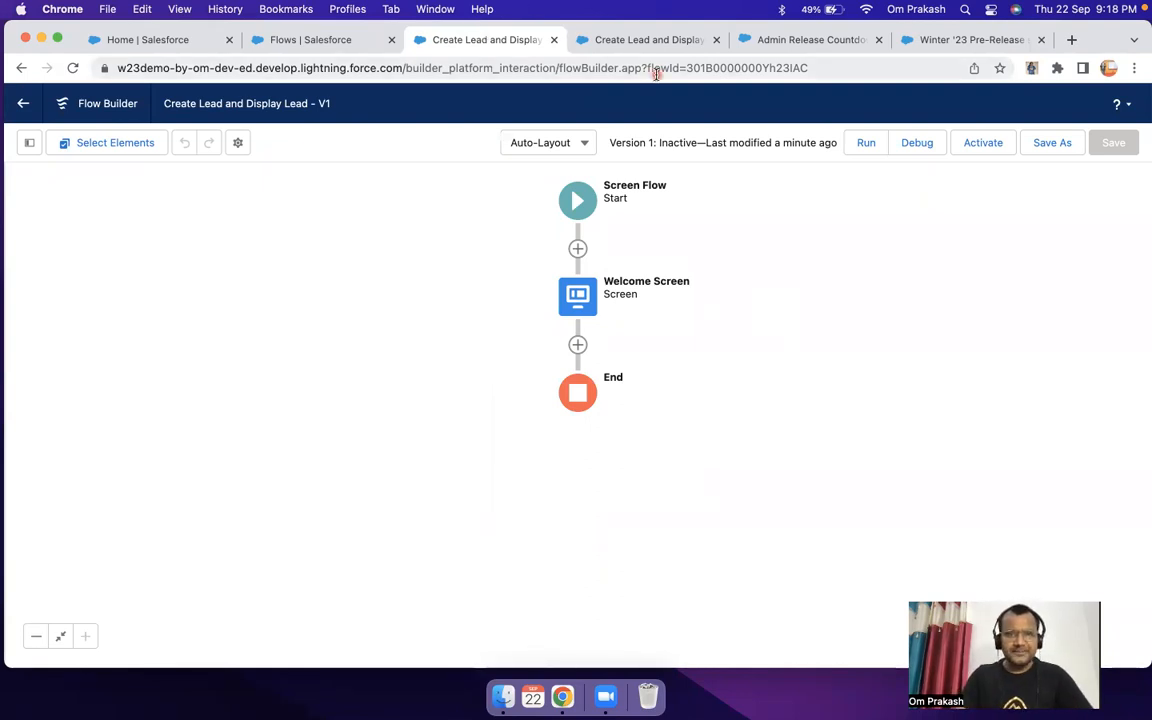
click(670, 40)
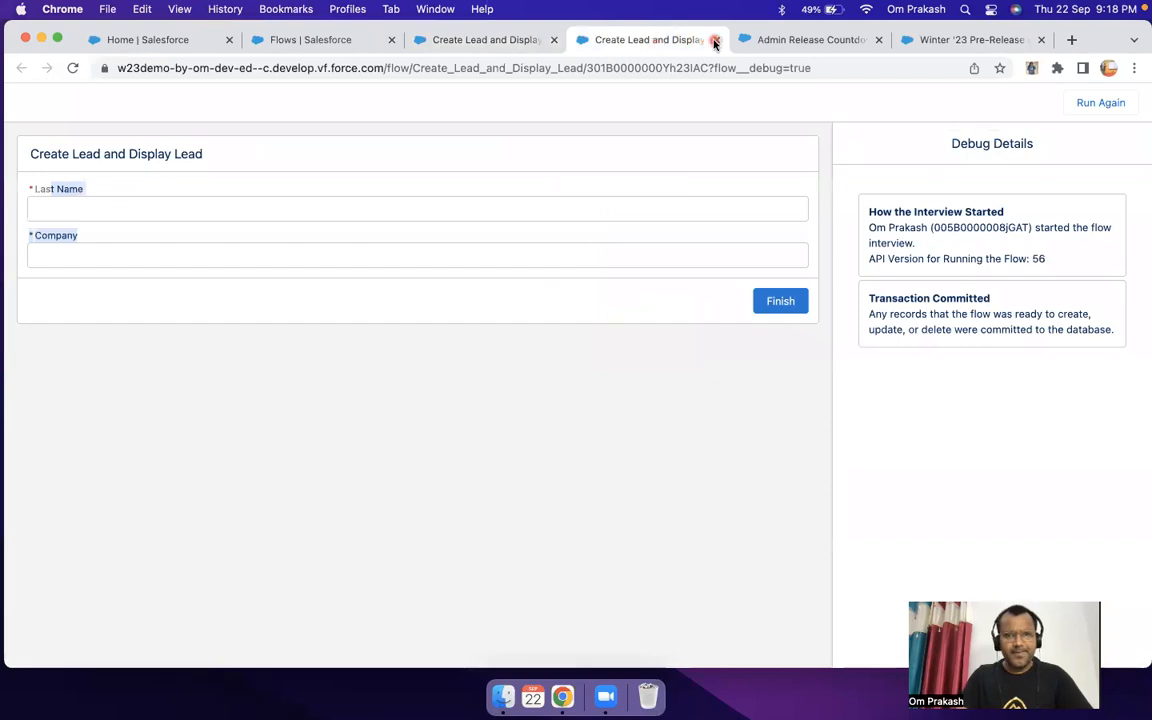
click(715, 40)
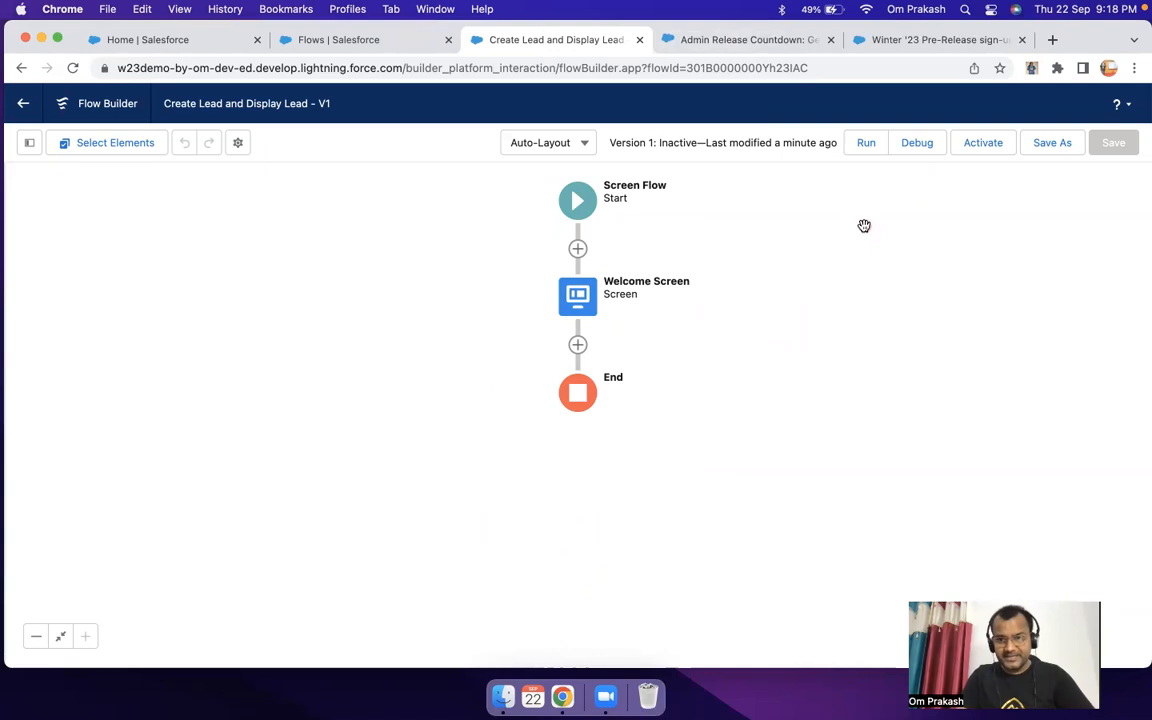
Step: Run the flow without debugging, fill in a last name and the company "Demo", and finish the screen
click(866, 145)
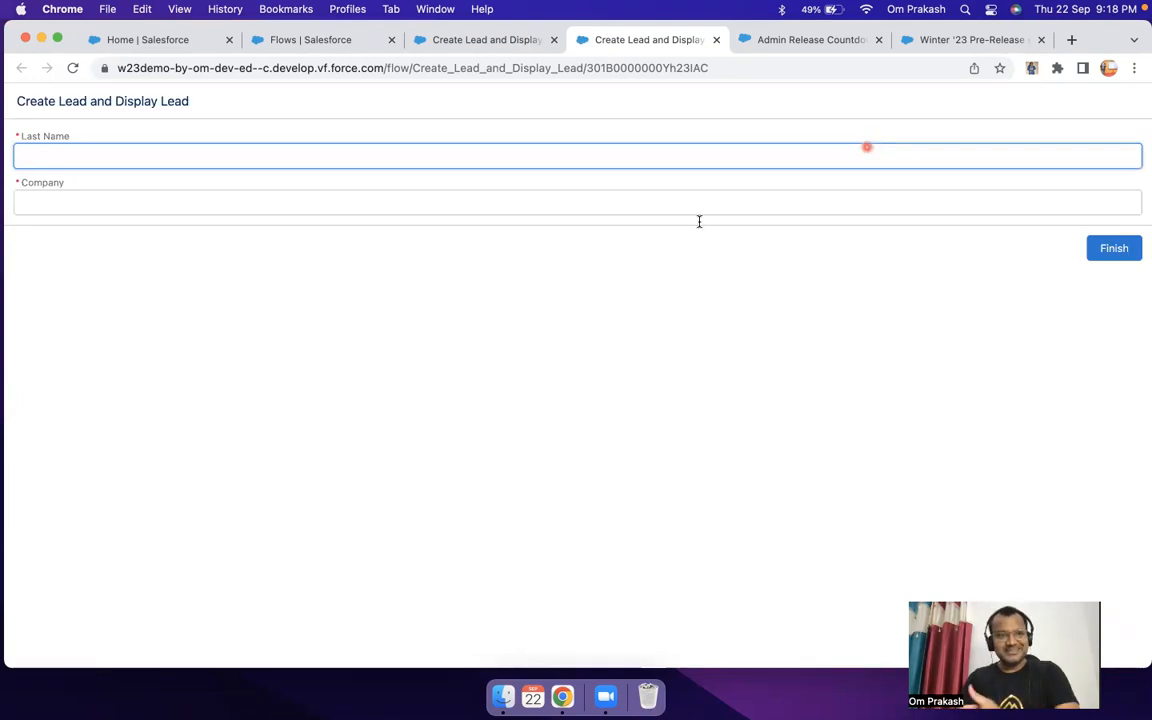
text(P)
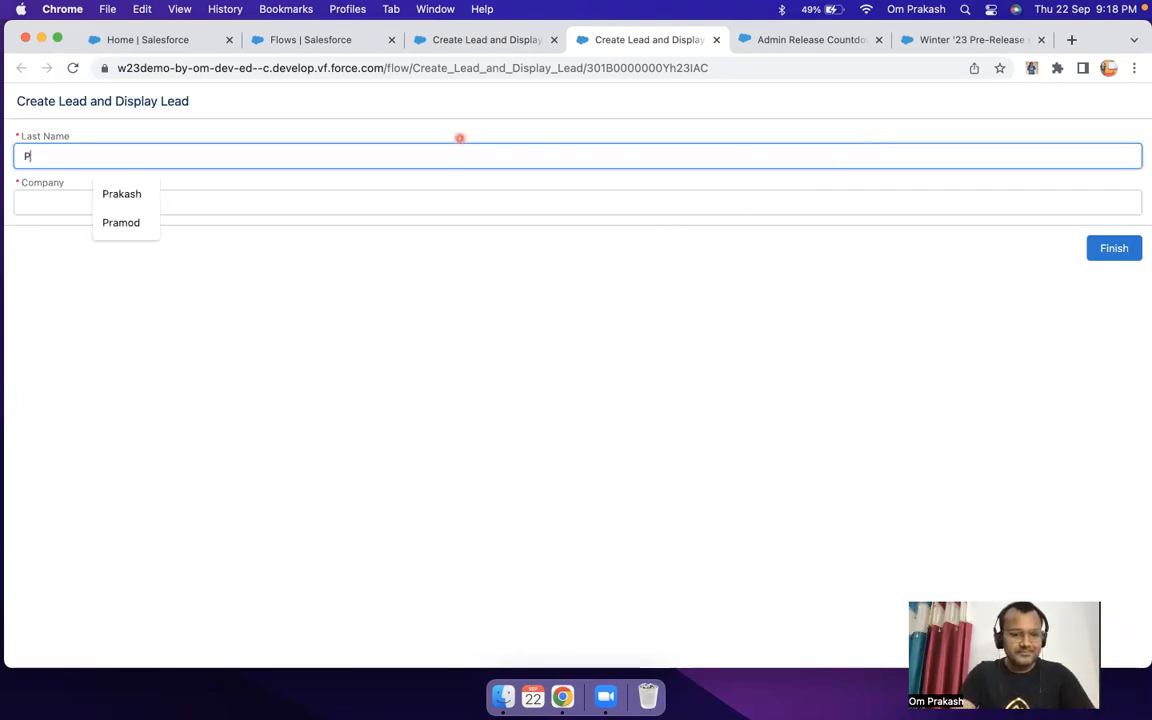
text(rakash)
key(Tab)
text(Demo)
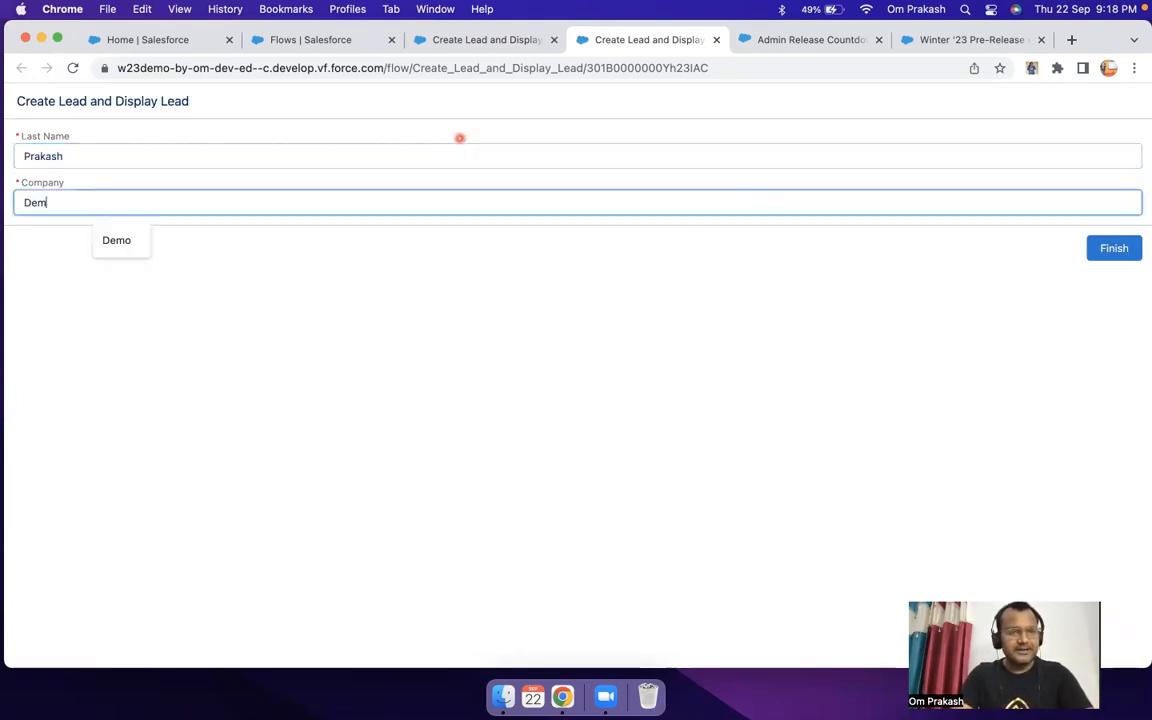
click(1112, 249)
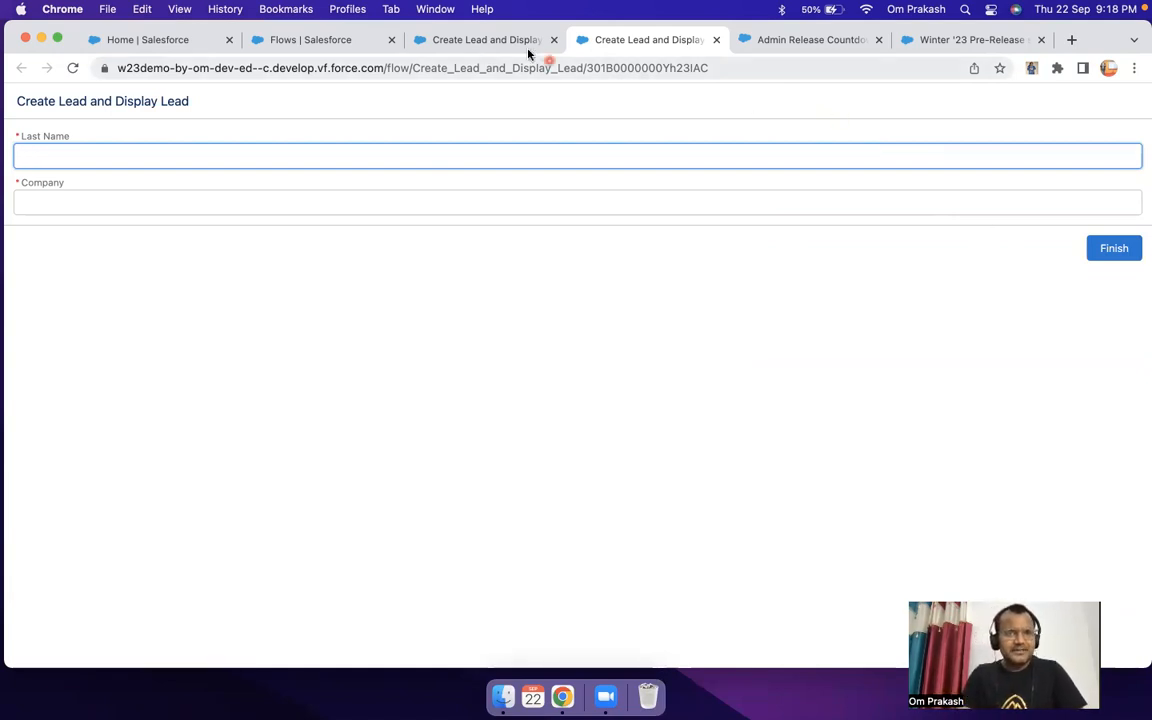
Step: Start a new debug run of the flow and try to finish the Welcome Screen with both required fields blank
click(474, 40)
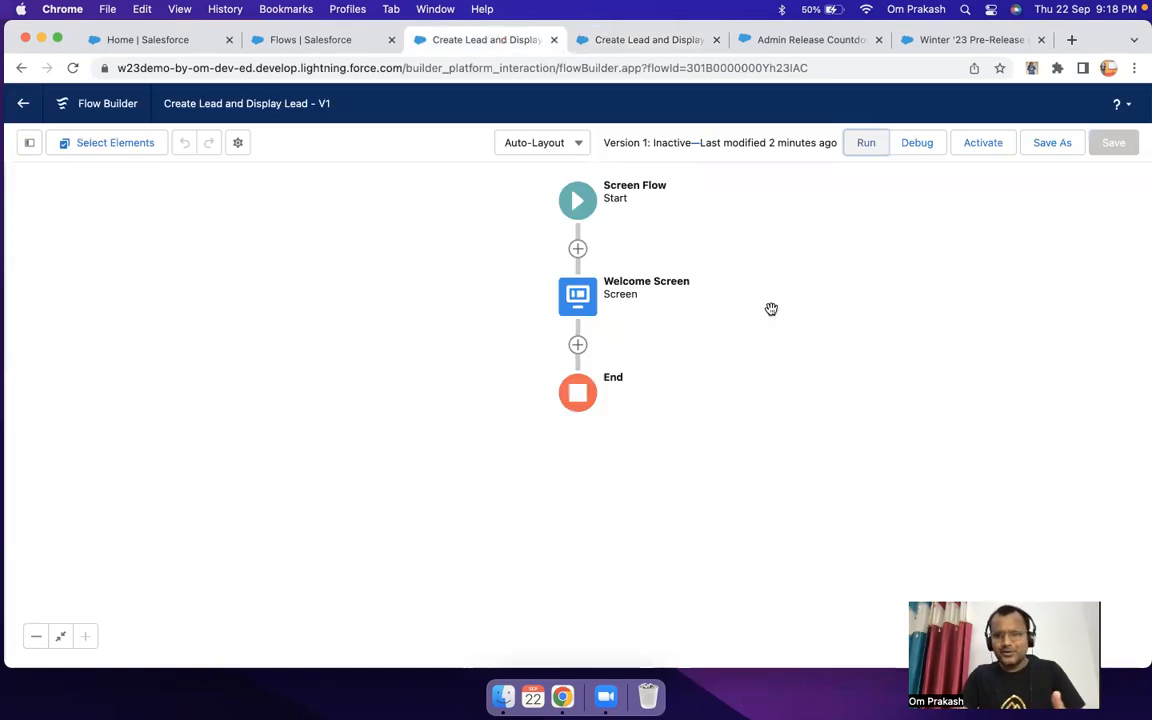
click(920, 143)
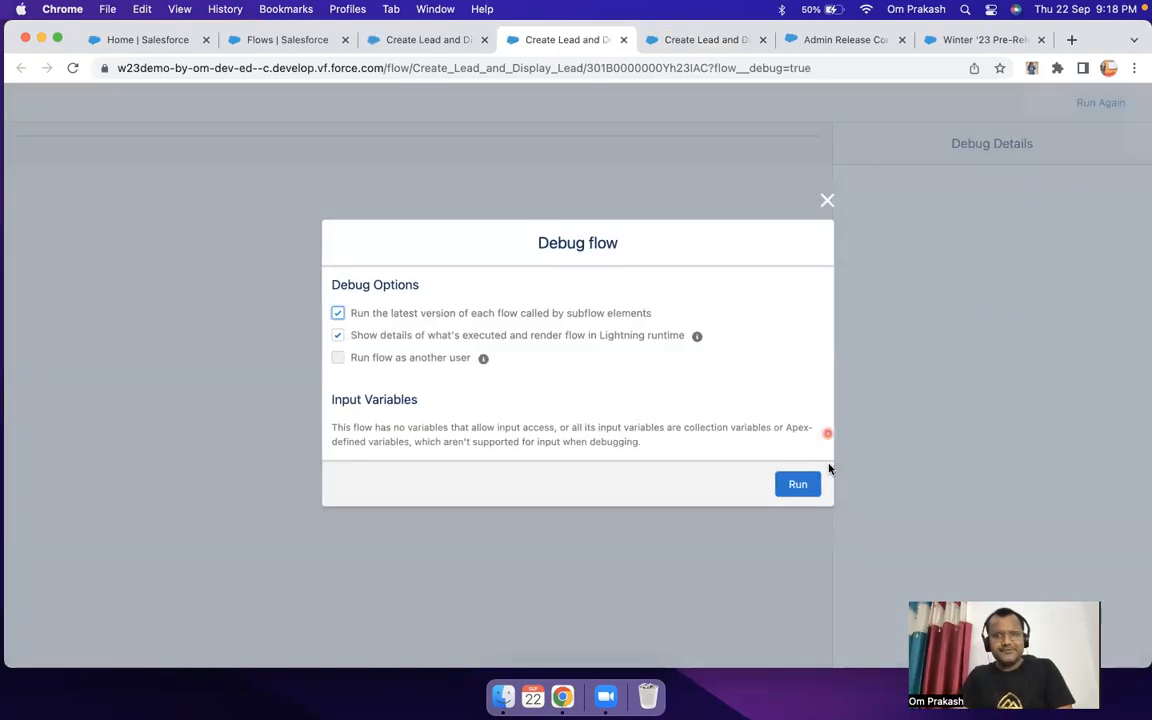
click(796, 484)
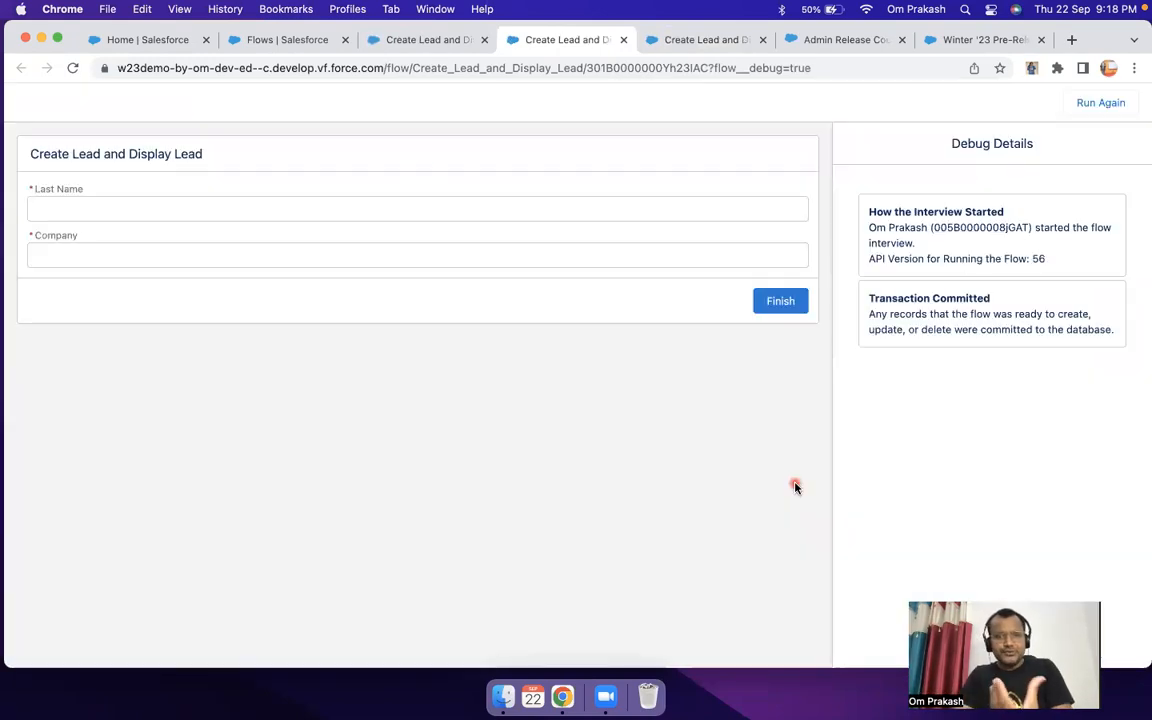
click(783, 306)
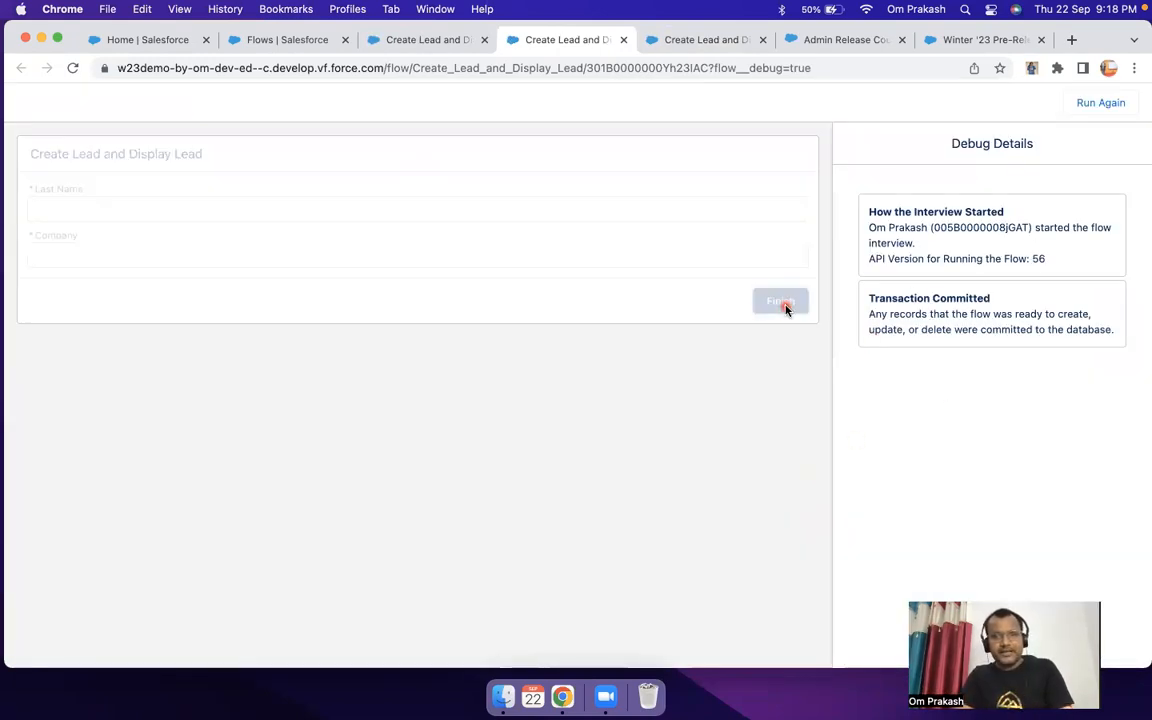
Step: Fill Last Name and Company with "dd", finish the debug run, and check the run-time values in the debug details
click(380, 207)
text(dd)
click(342, 268)
text(dd)
click(772, 331)
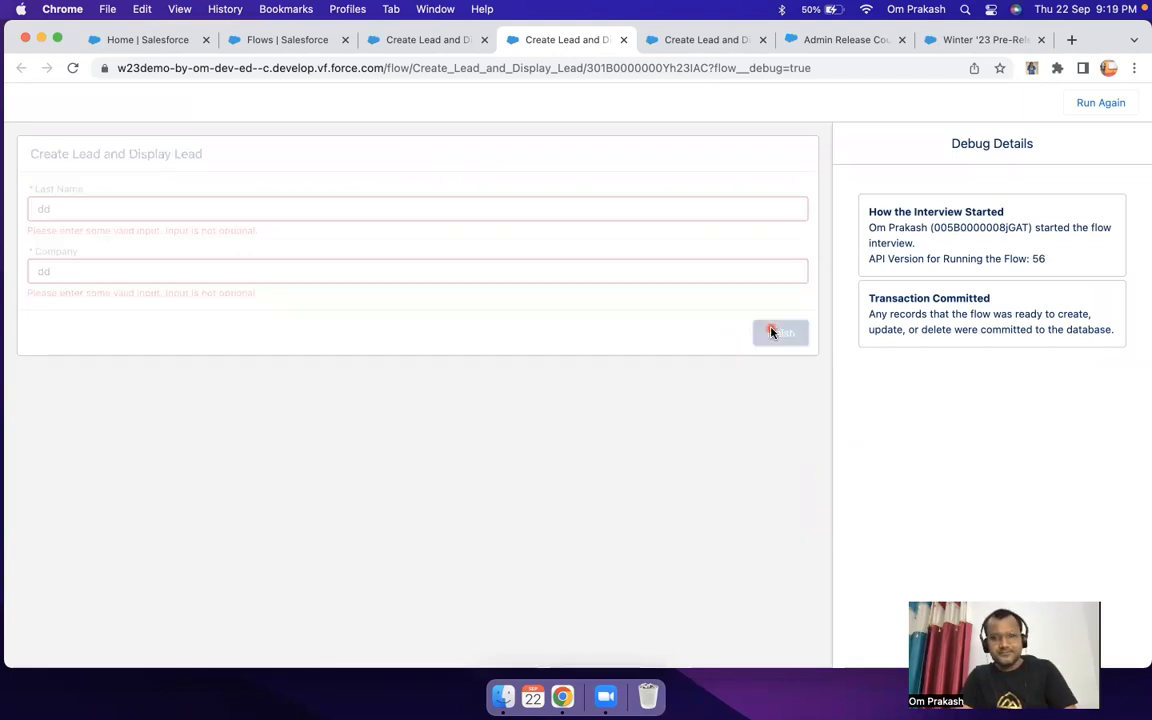
drag(878, 378, 945, 488)
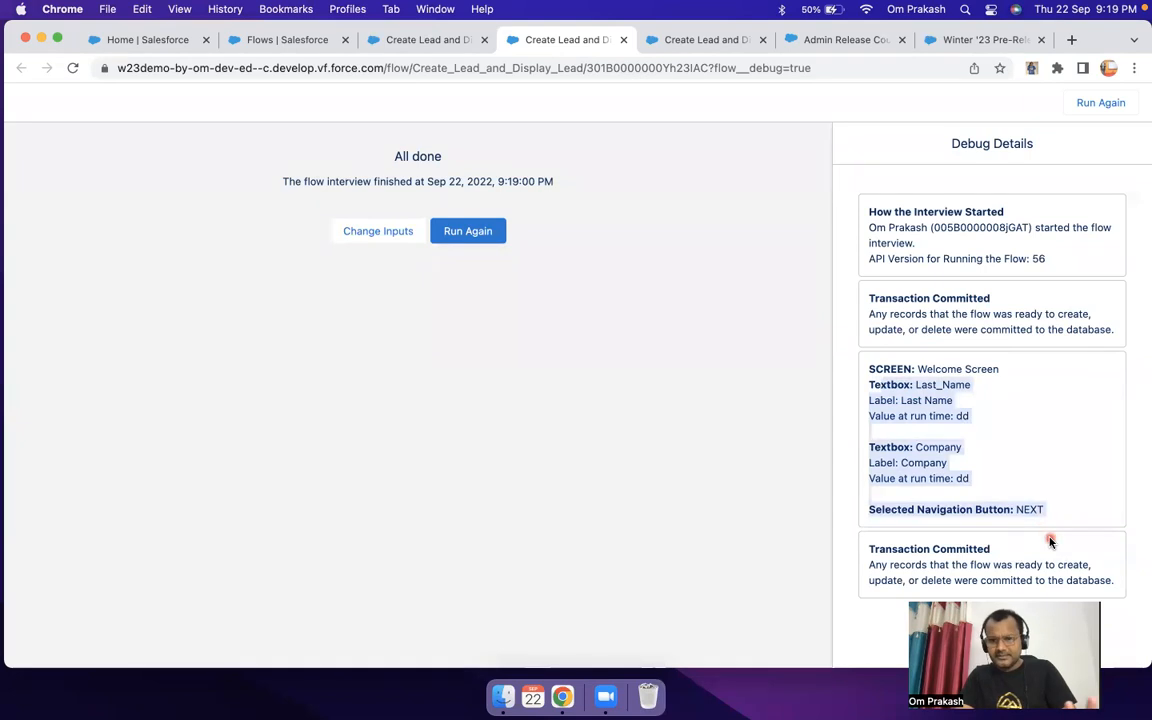
Step: Add a Create Records element after the Welcome Screen in the flow
click(443, 44)
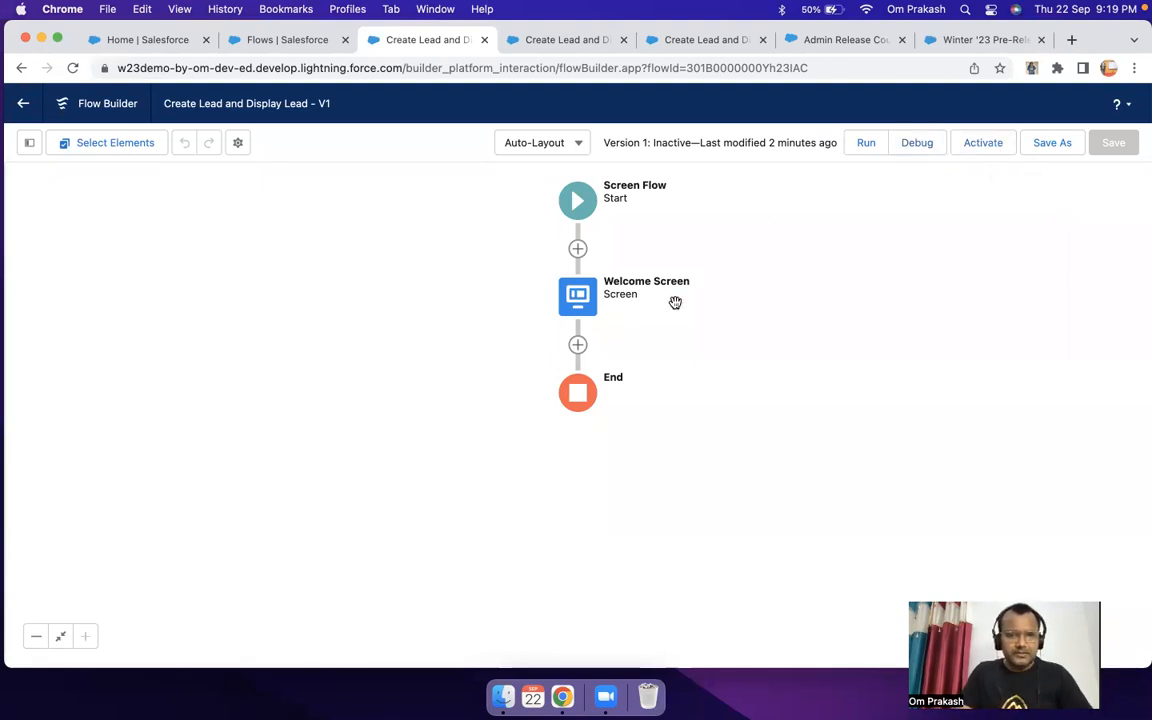
click(578, 346)
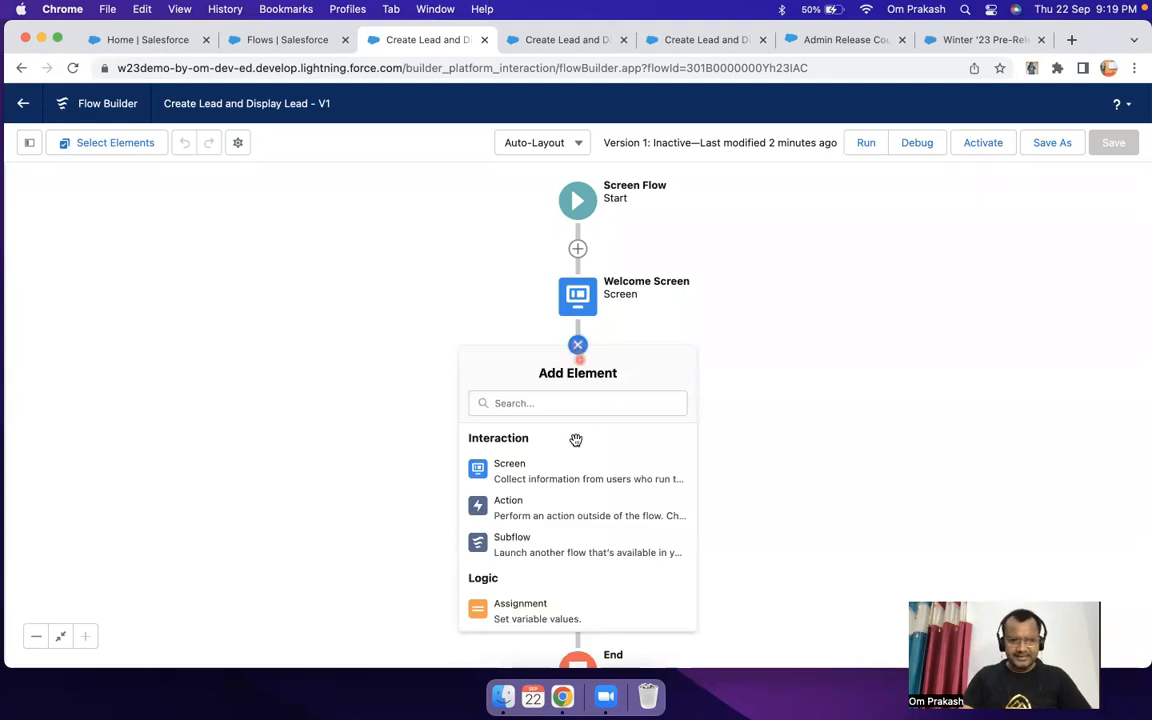
scroll(568, 500, down, 3)
scroll(568, 500, down, 3)
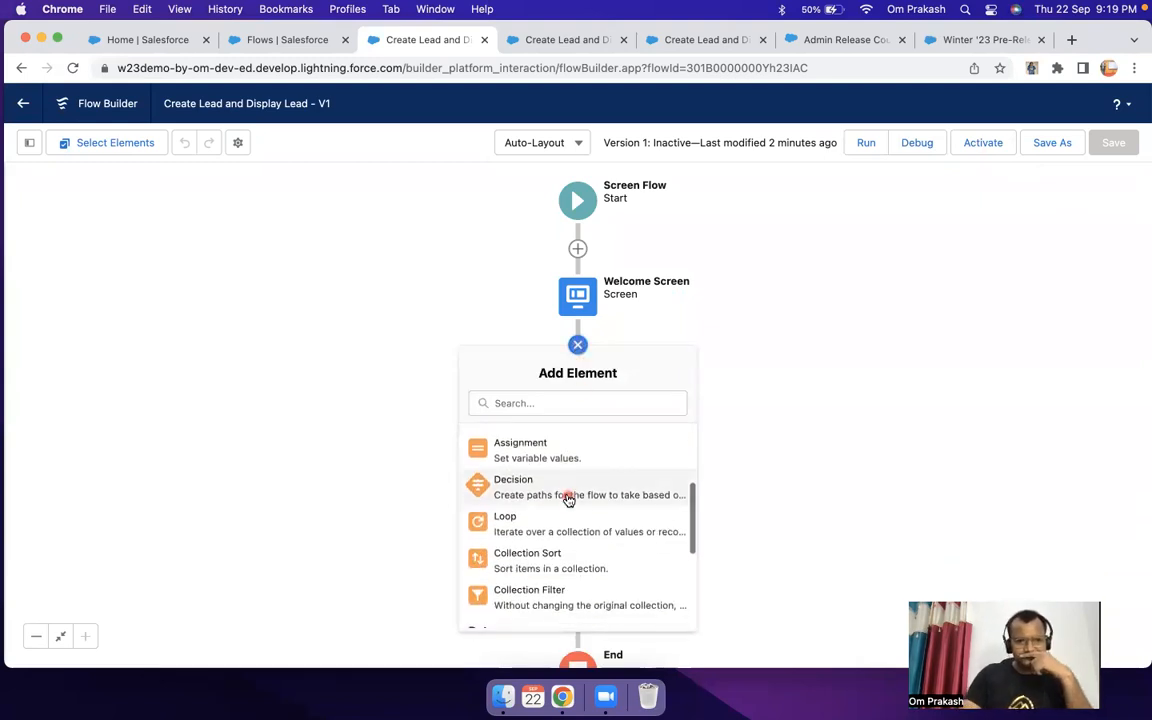
scroll(568, 500, down, 2)
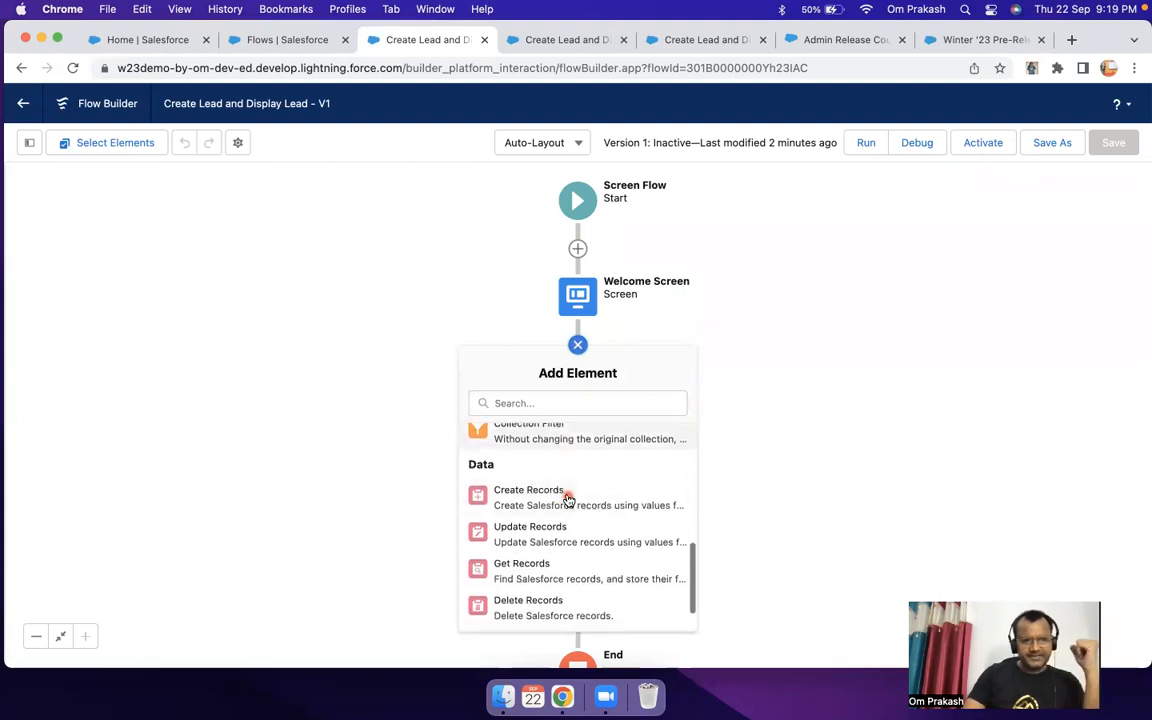
scroll(510, 473, down, 1)
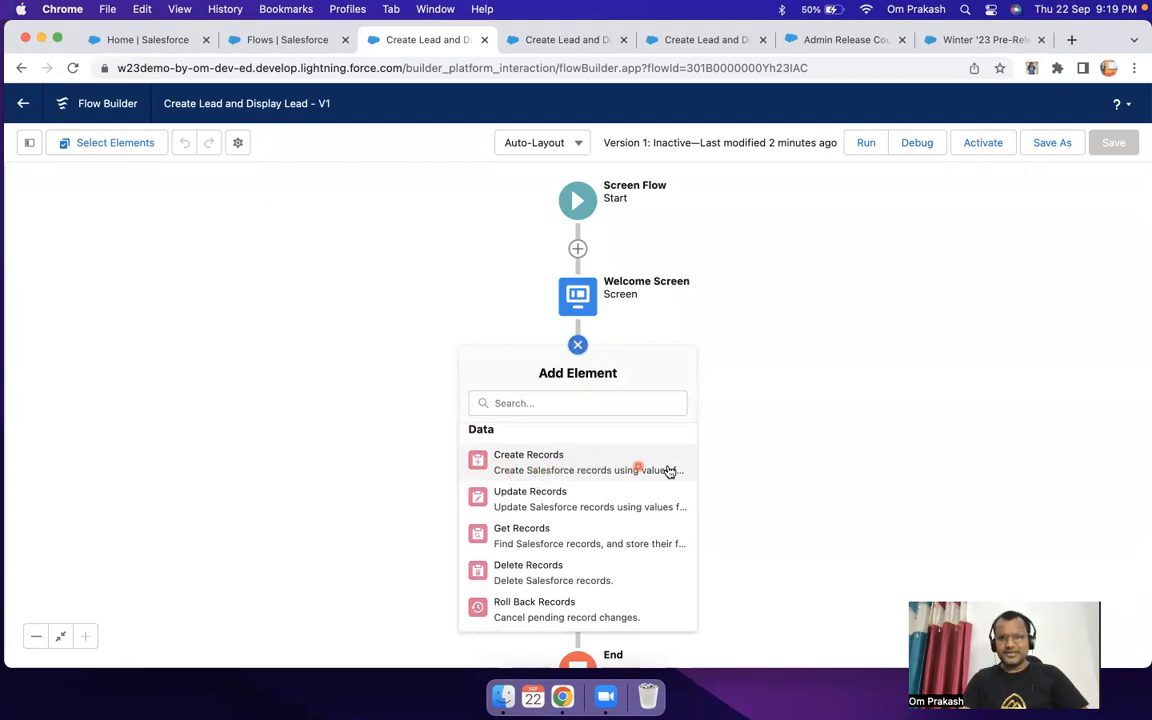
click(599, 465)
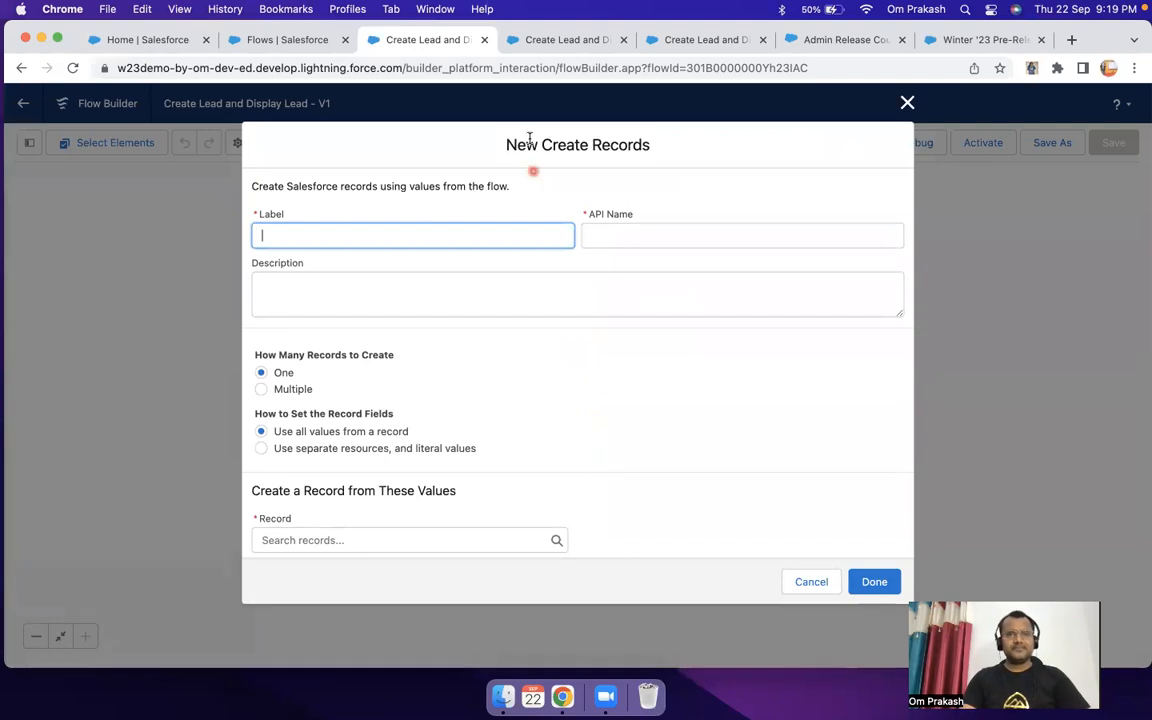
Step: Label the new Create Records element "Create Lead" with the API name Create_Lead
drag(485, 137, 651, 159)
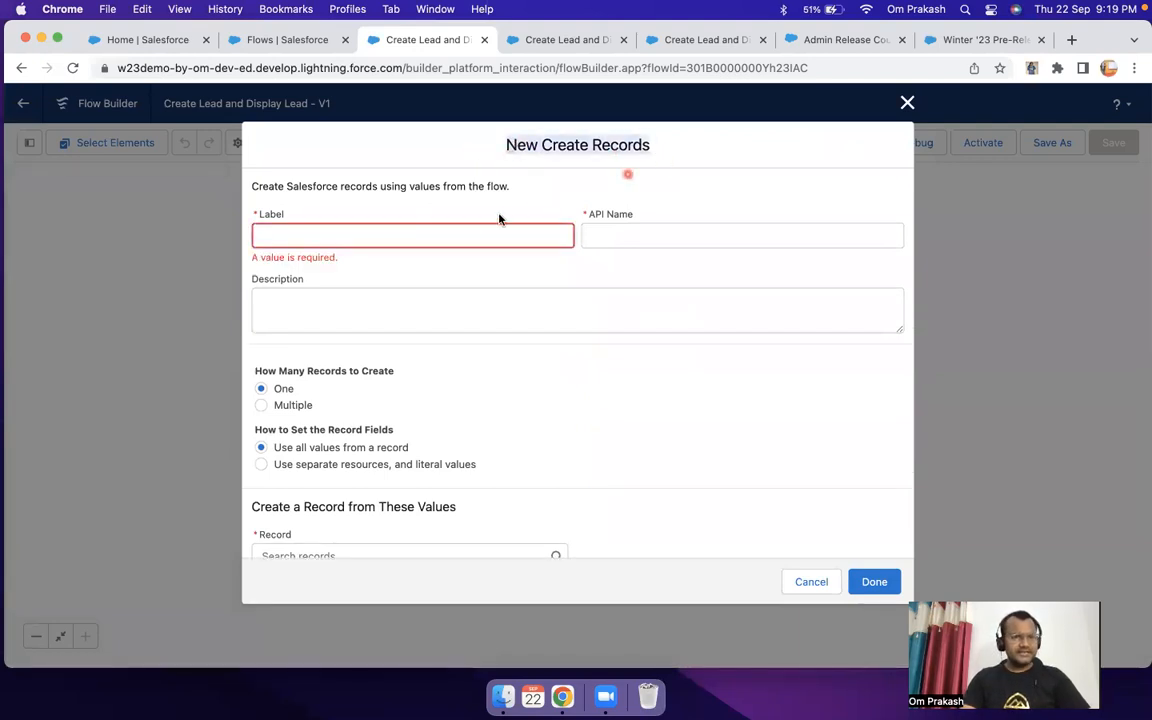
click(430, 228)
text(Create )
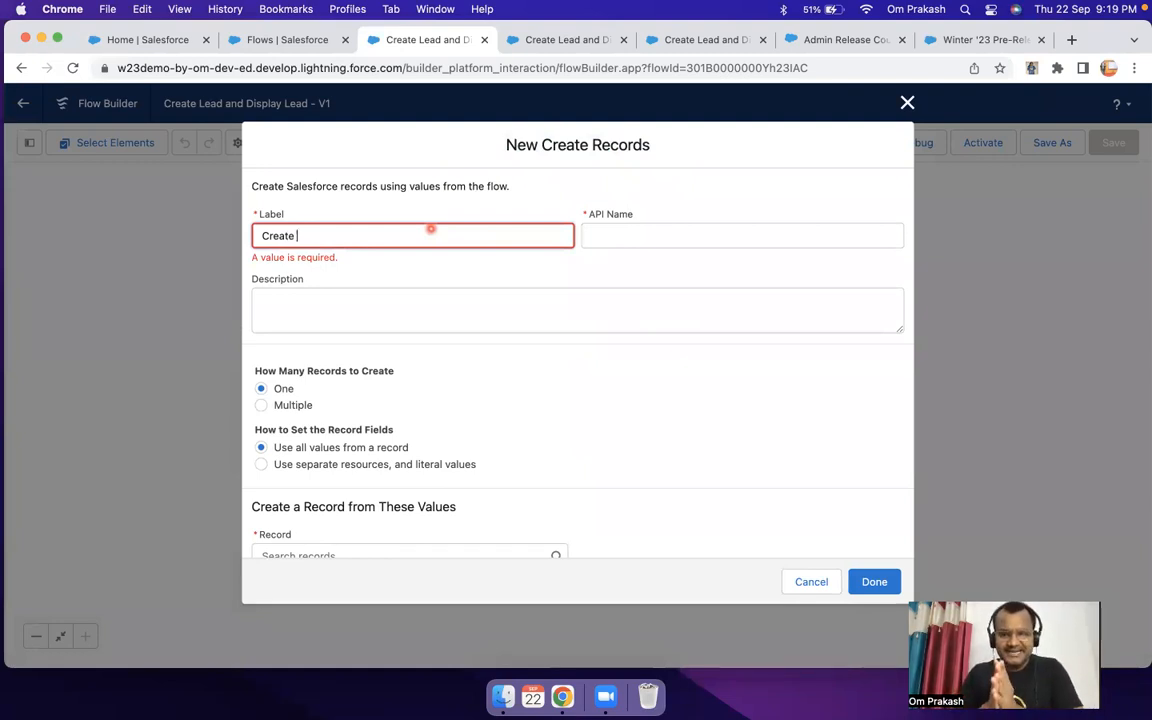
text(Lead)
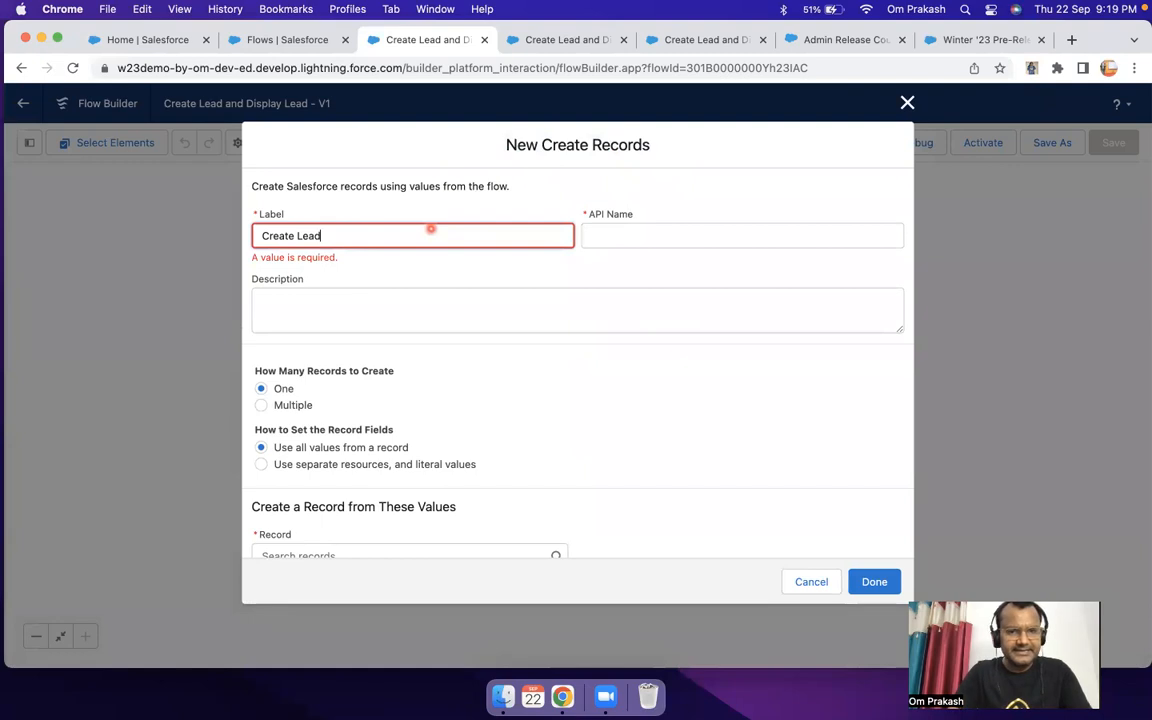
key(Tab)
Step: Examine the options for record count and setting record fields, keeping One and "Use all values from a record" selected
scroll(481, 306, down, 1)
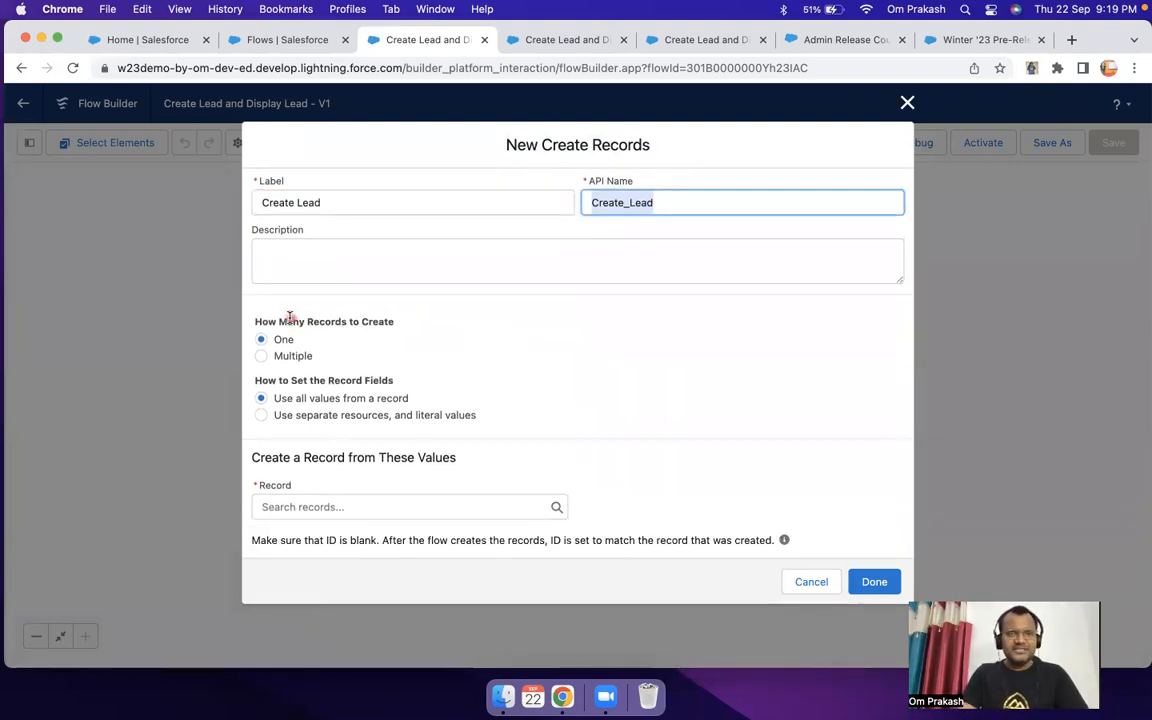
drag(291, 321, 397, 322)
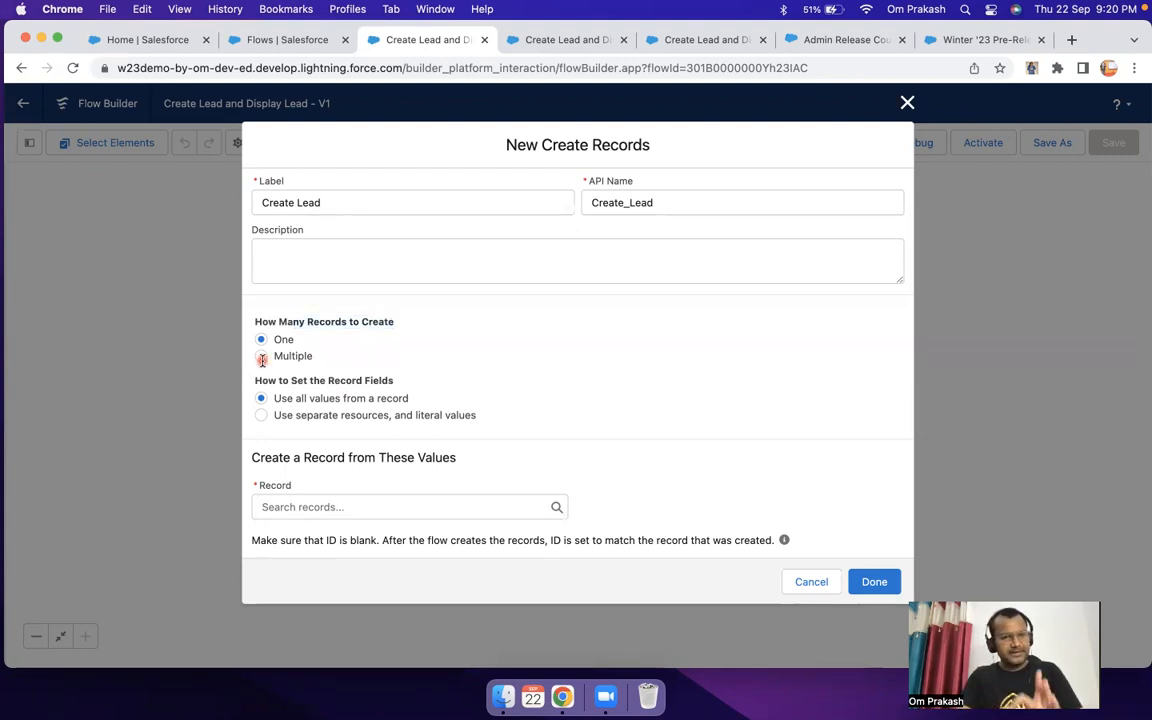
click(262, 359)
click(261, 376)
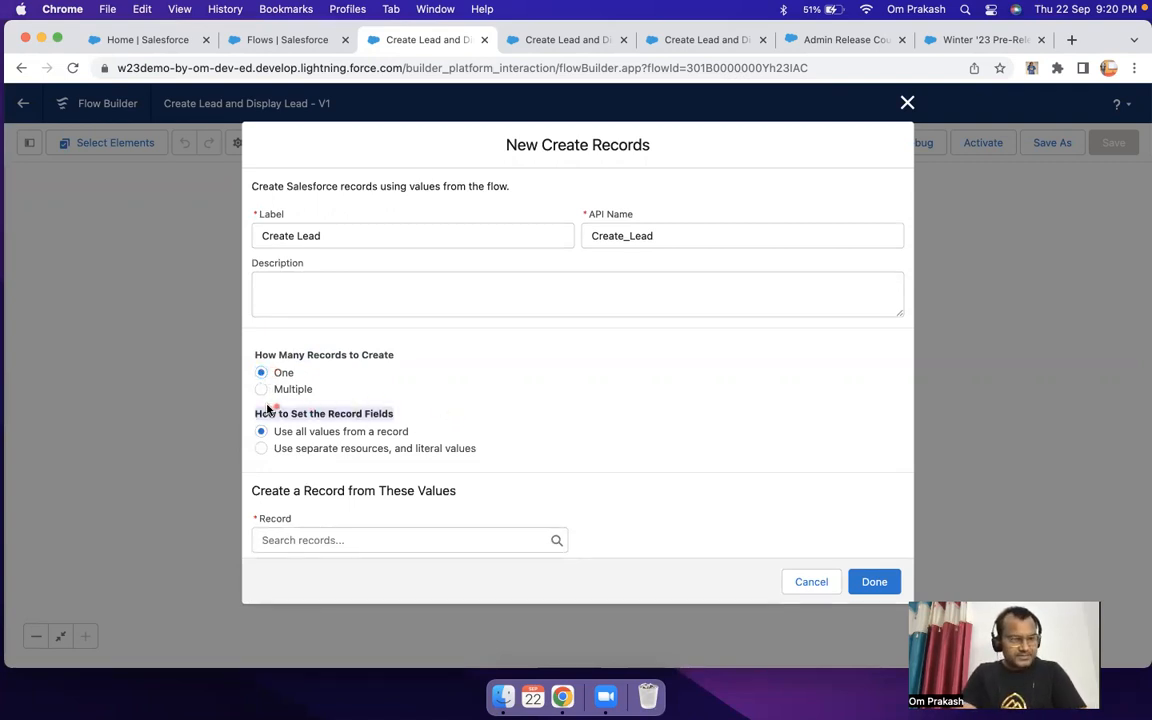
click(249, 407)
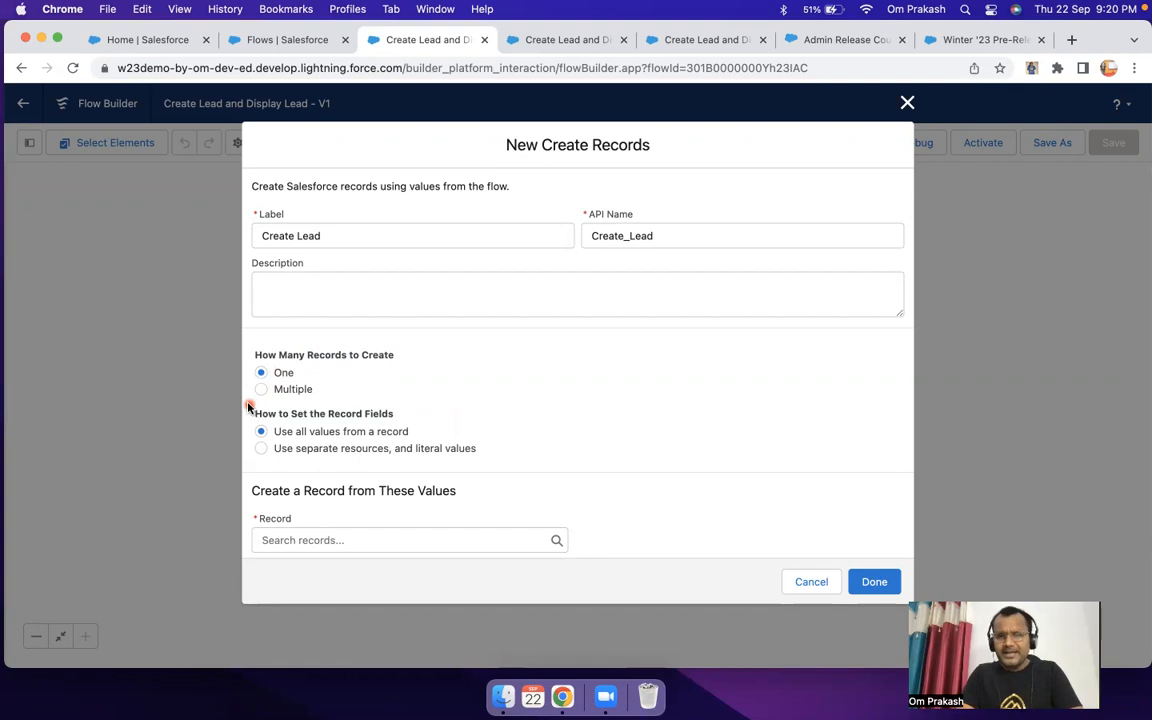
drag(283, 431, 424, 433)
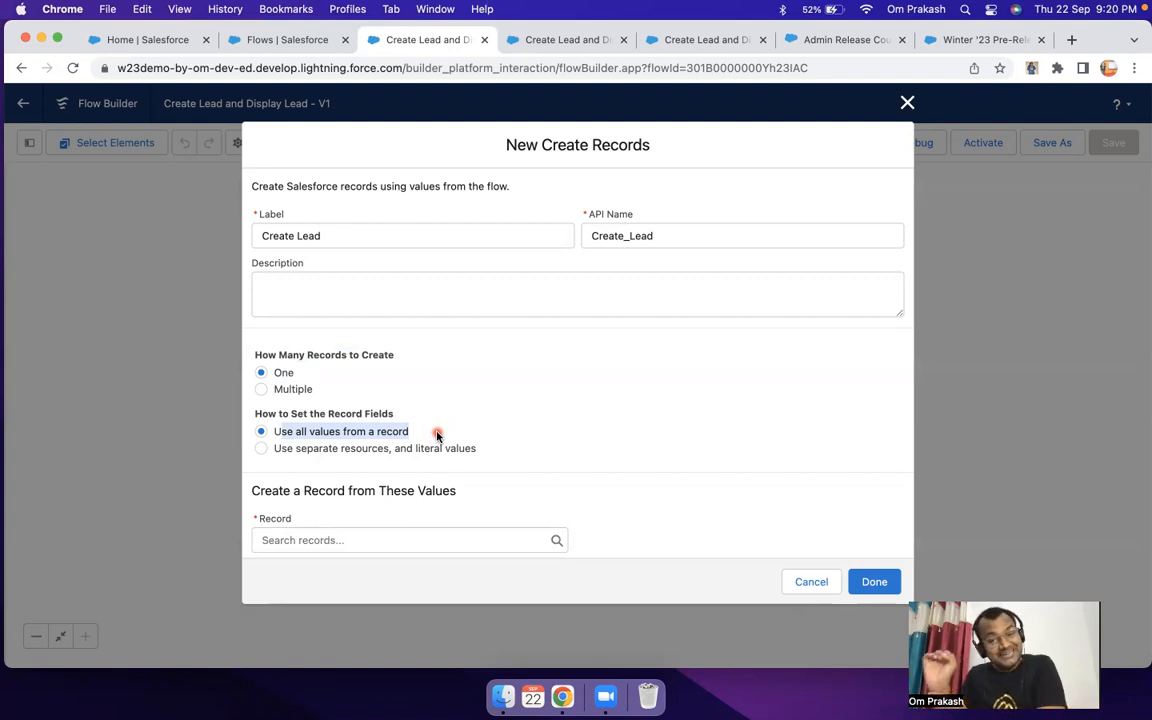
click(381, 431)
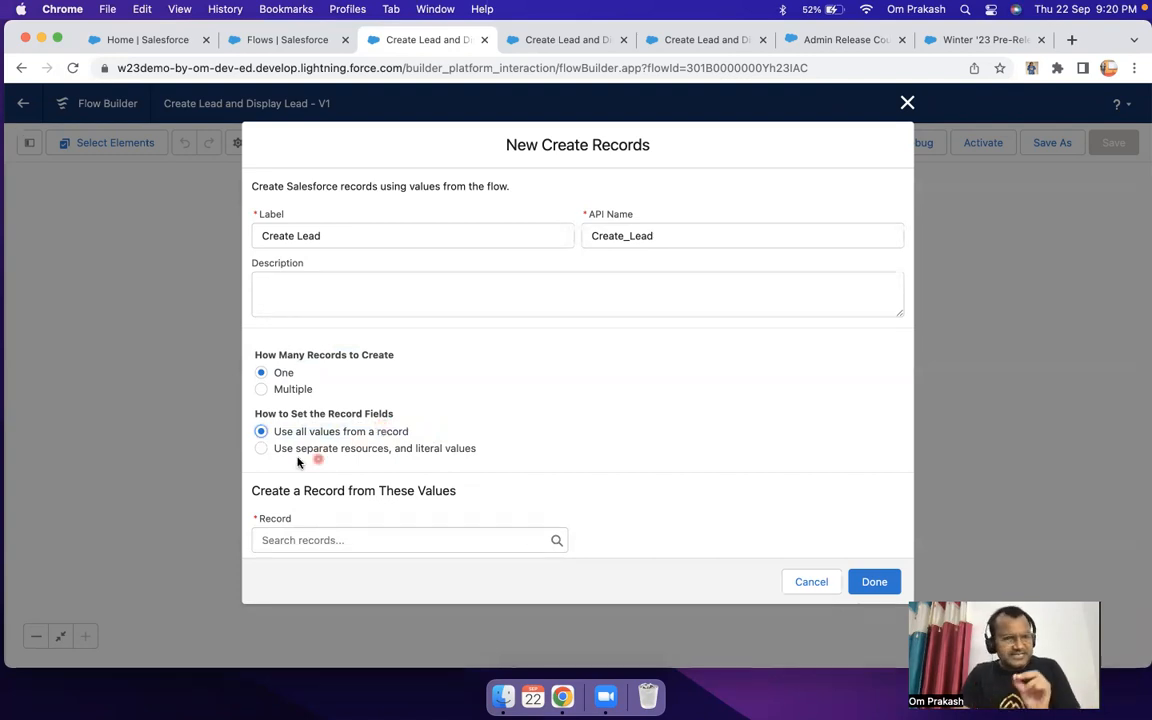
Step: Try setting the record fields with "Use separate resources, and literal values" and Lead as the object
click(260, 448)
drag(275, 455, 444, 459)
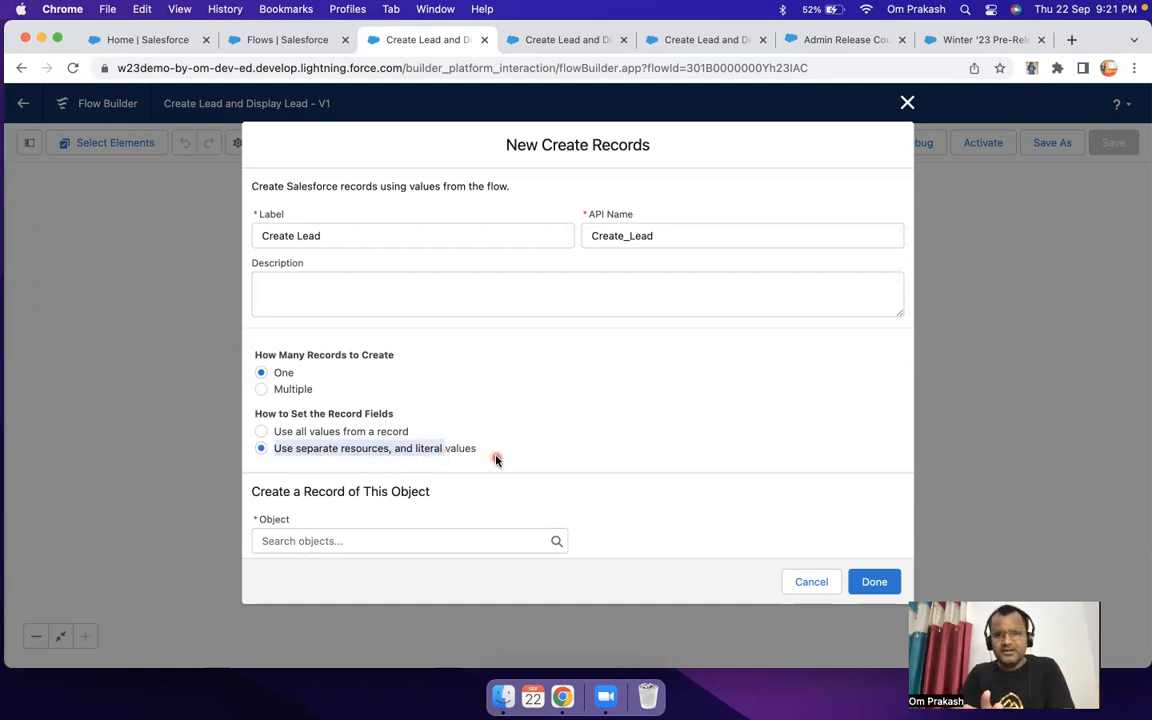
scroll(496, 459, down, 1)
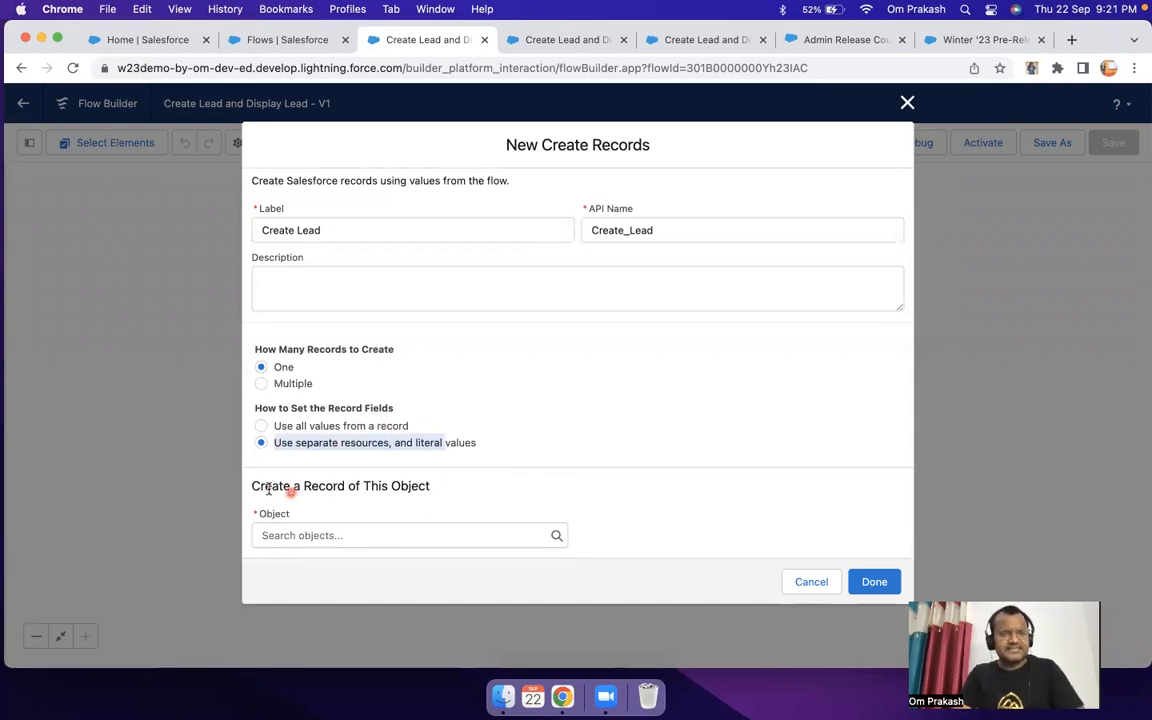
drag(252, 486, 443, 490)
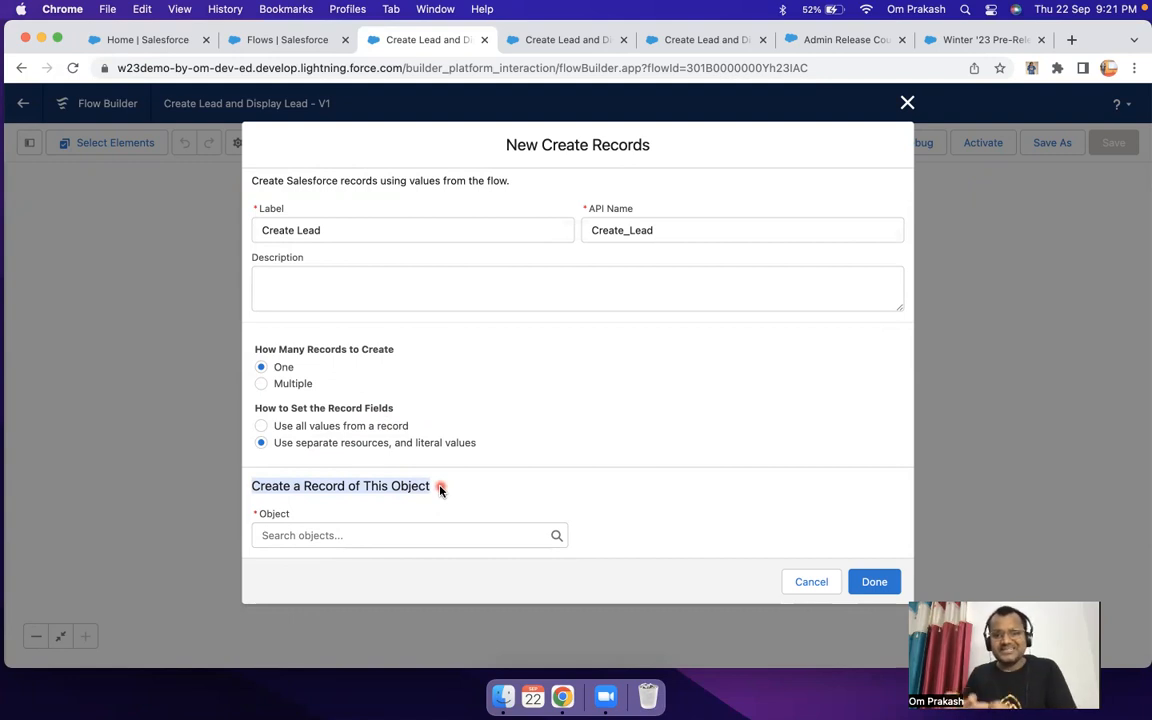
click(347, 535)
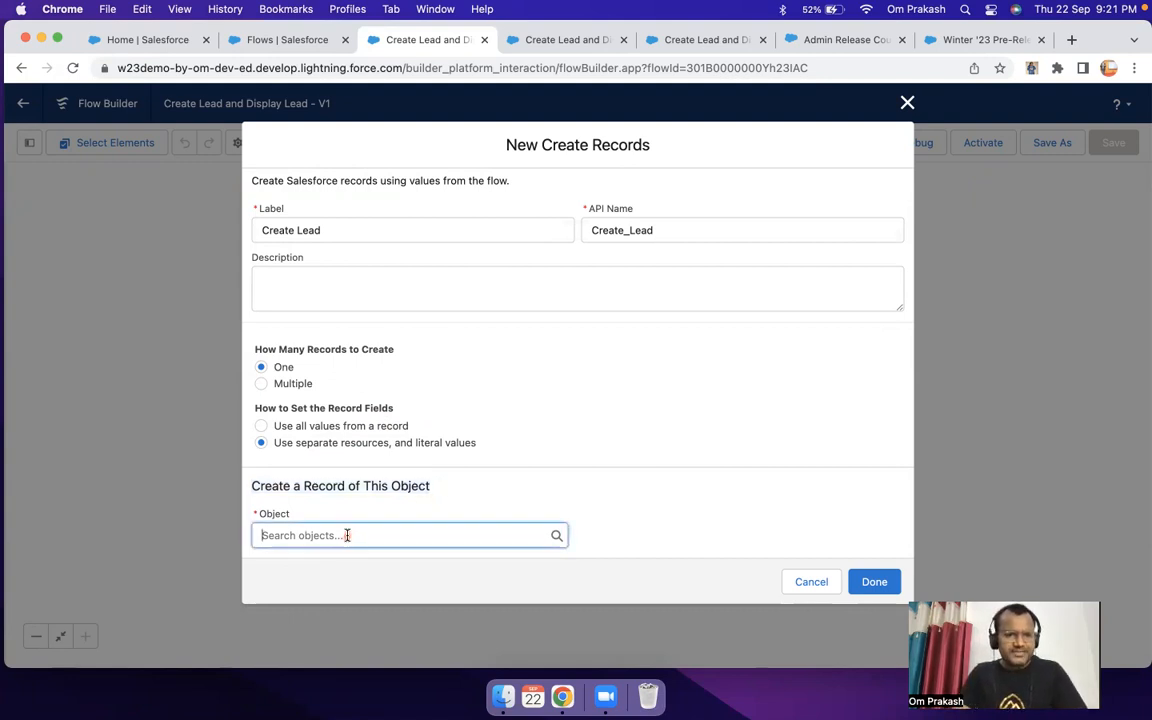
text(lead)
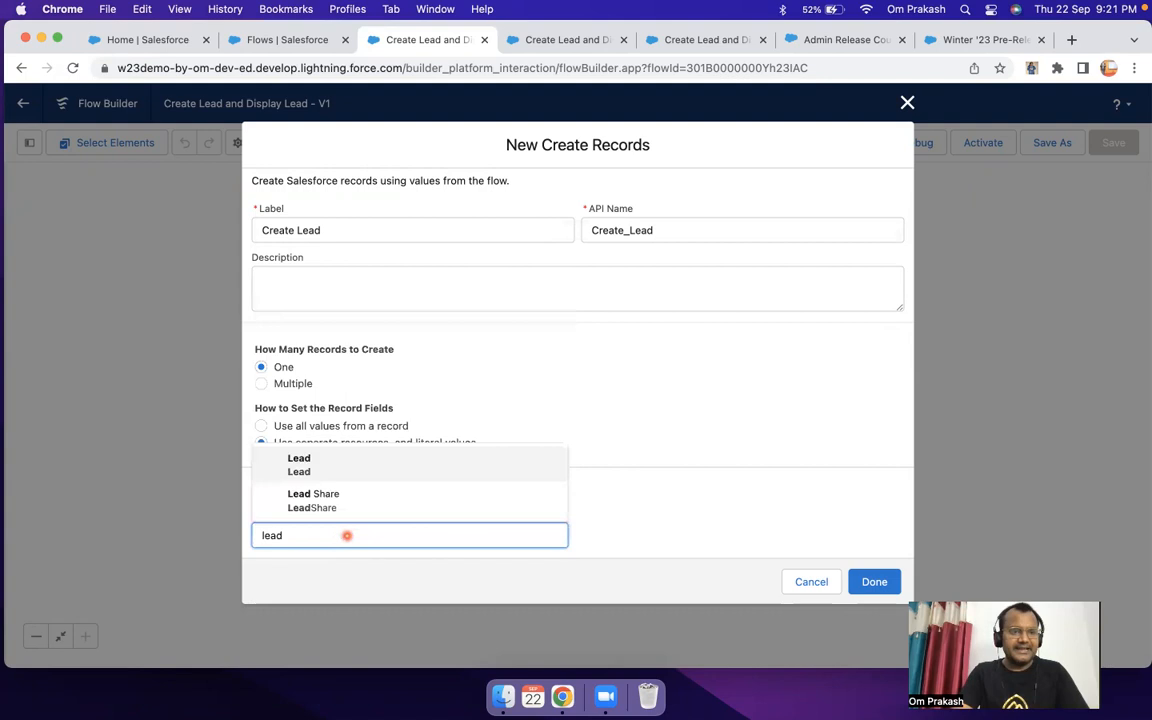
click(337, 467)
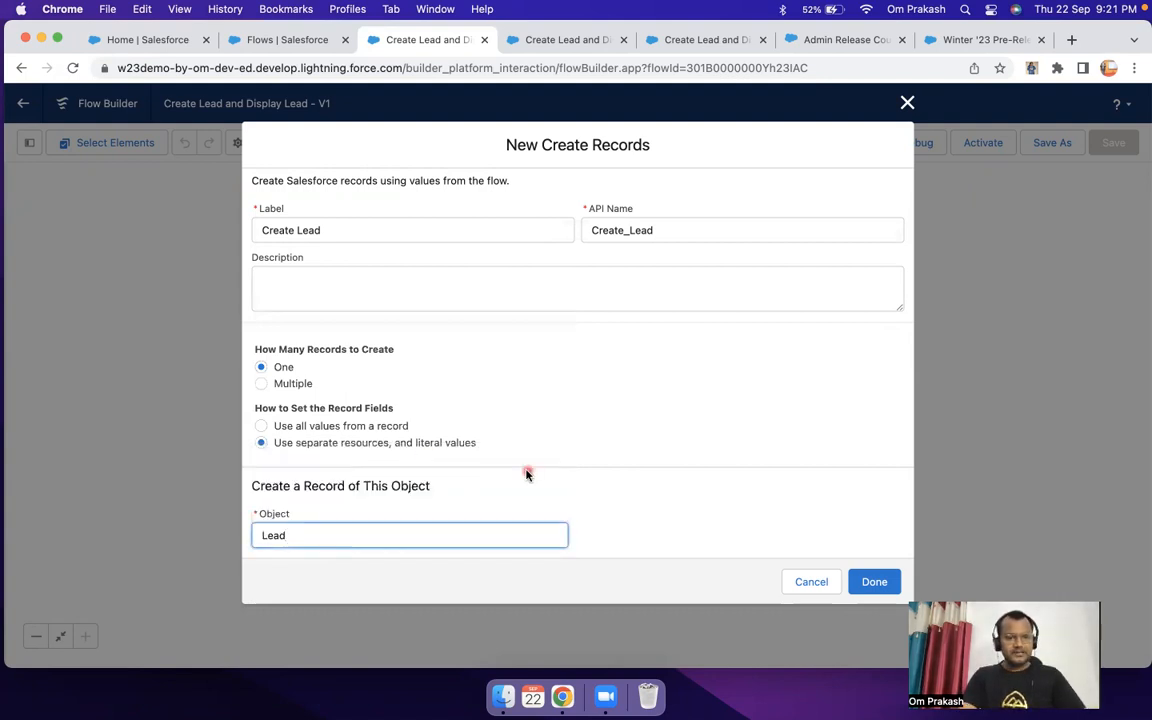
scroll(527, 473, down, 3)
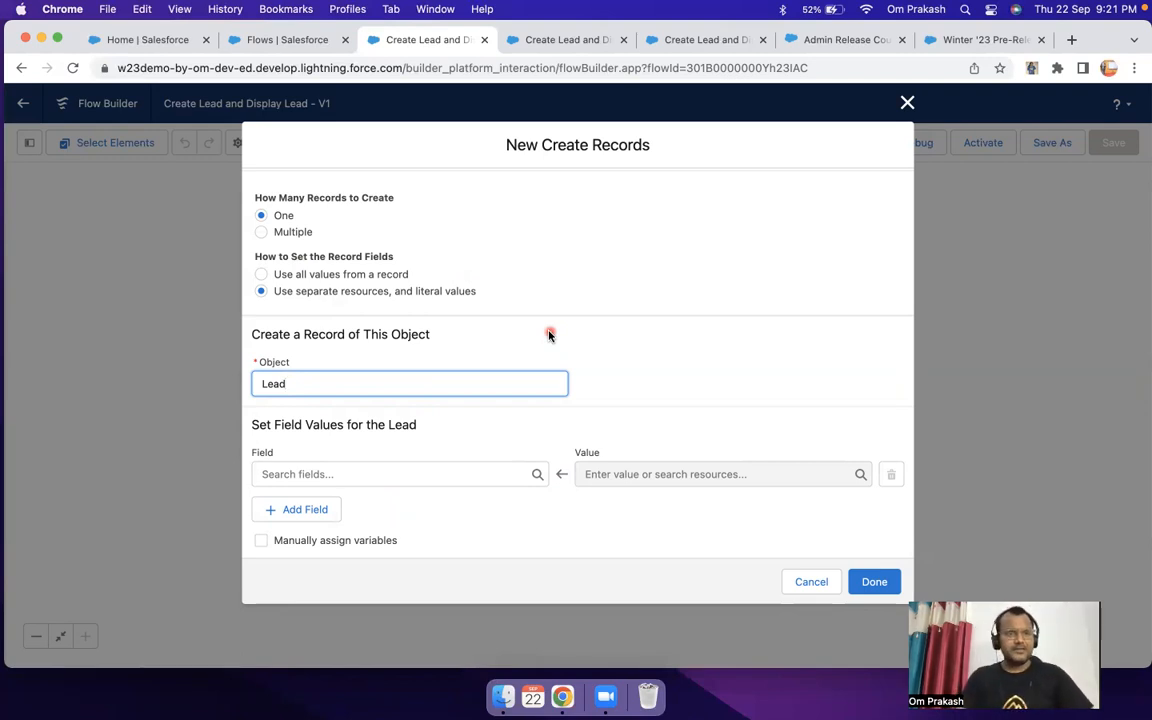
Step: Switch the record fields back to "Use all values from a record" and look at the choices for the Record value
drag(254, 256, 415, 257)
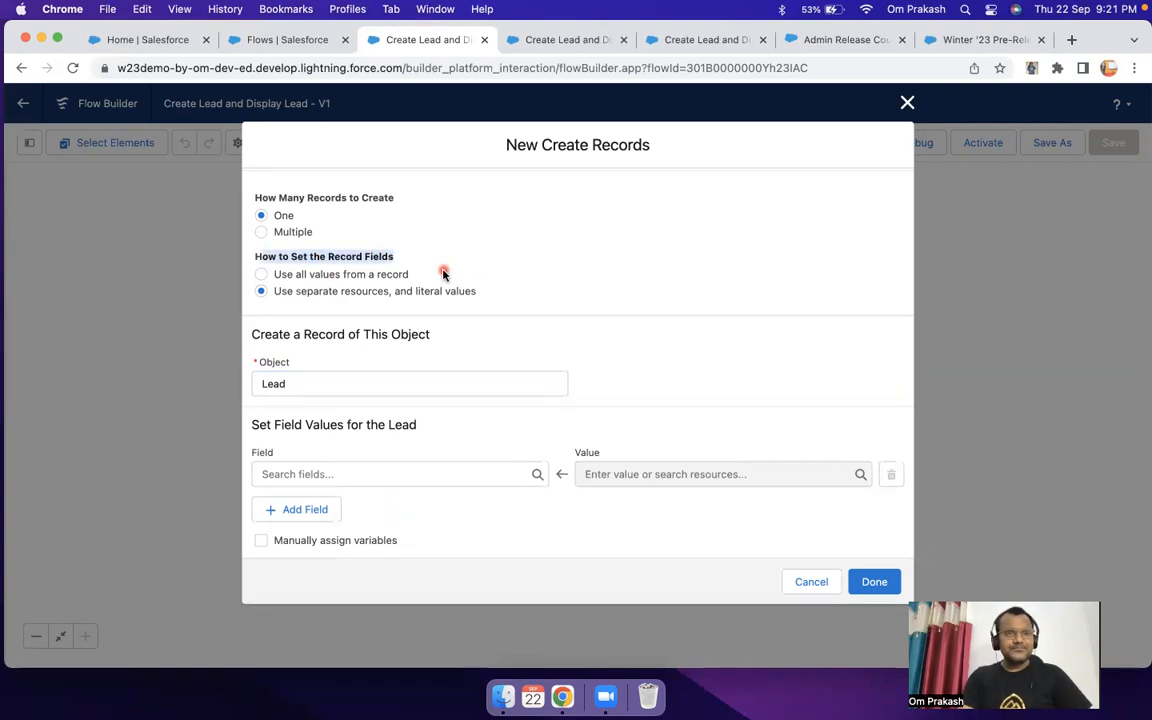
click(261, 274)
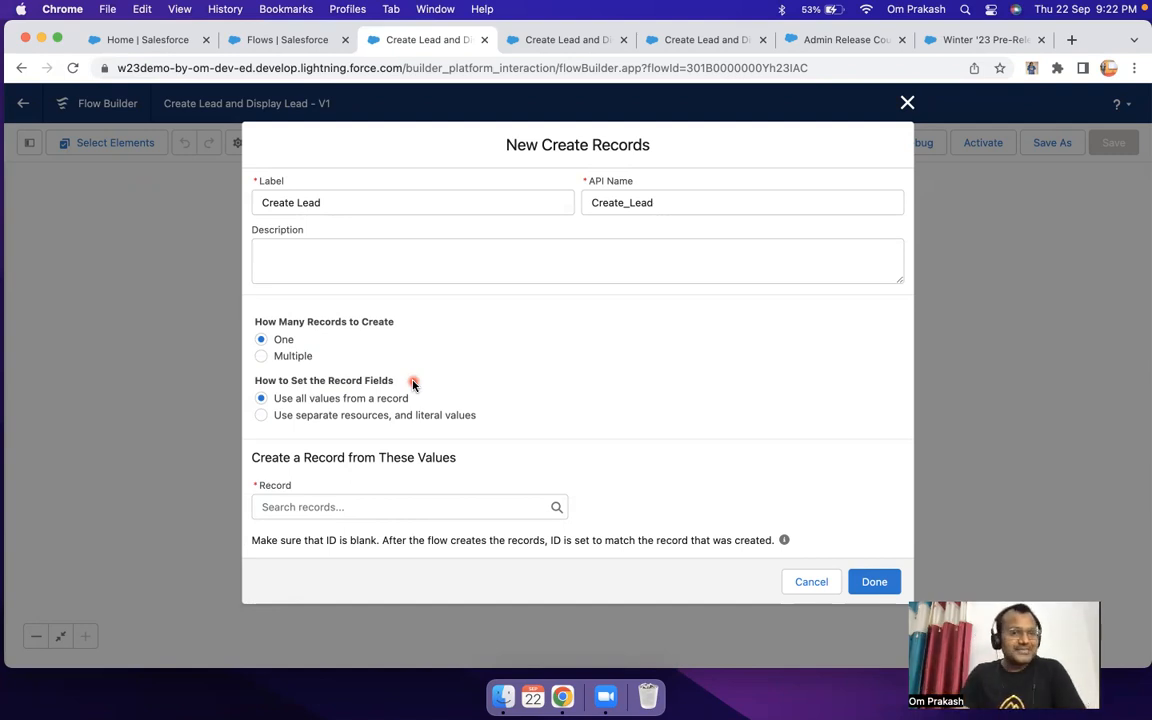
drag(272, 399, 414, 401)
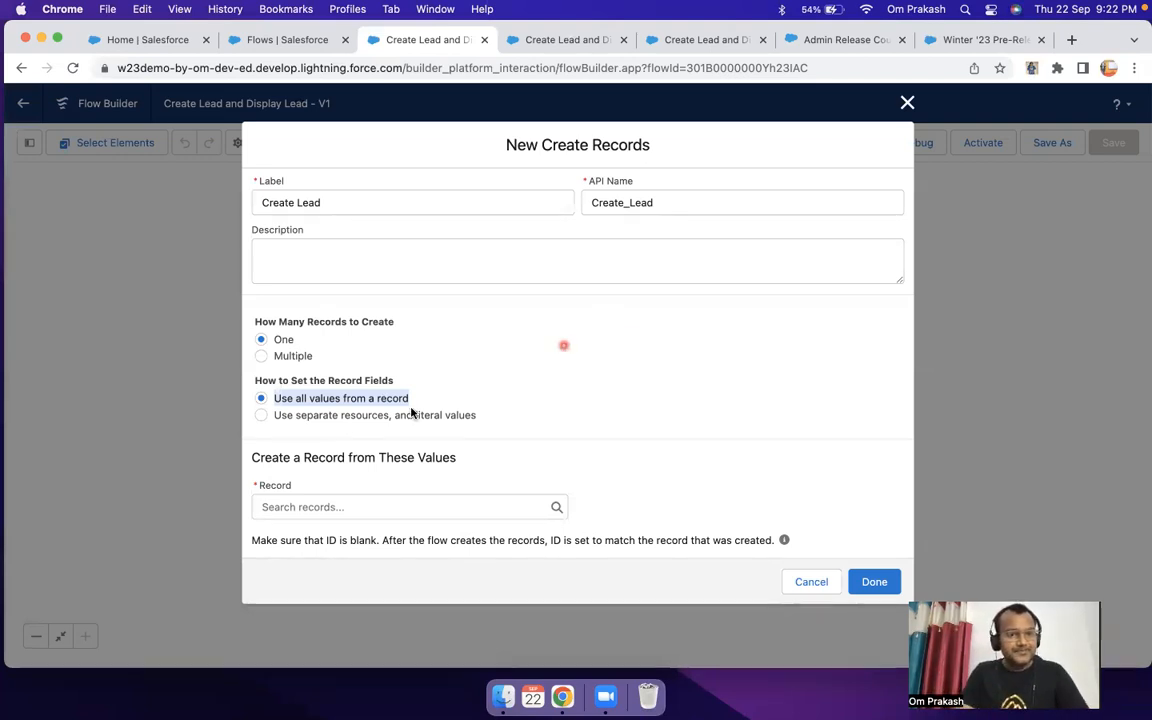
click(277, 397)
drag(432, 400, 277, 398)
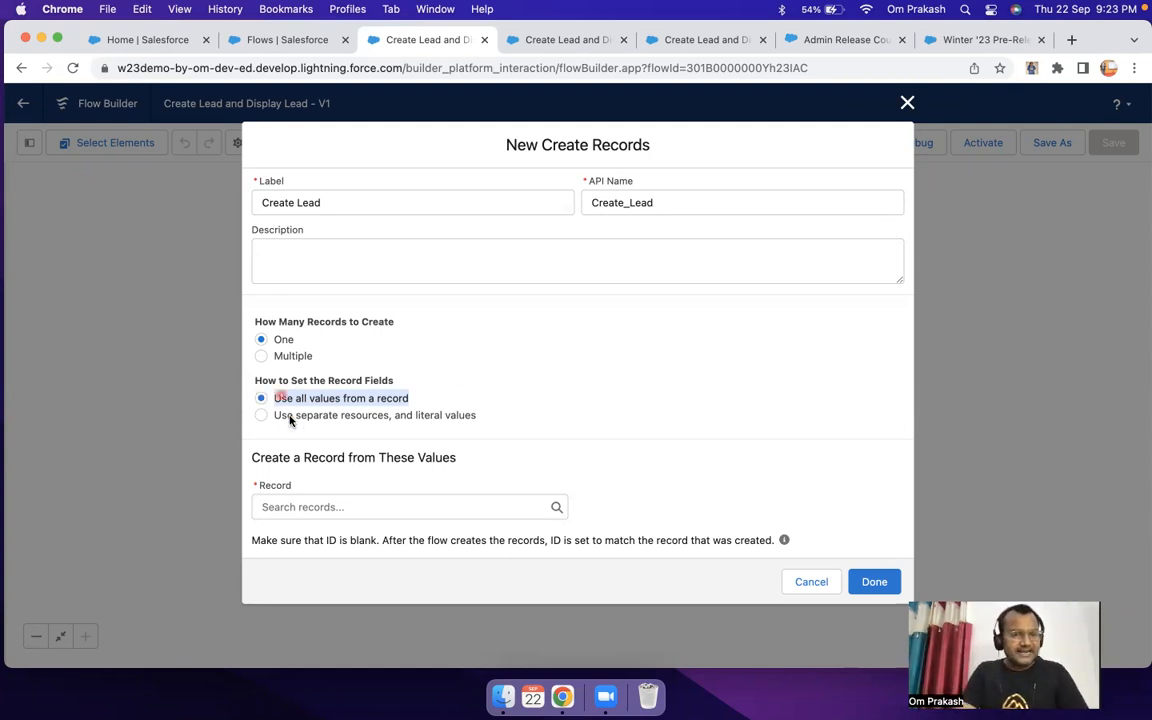
click(314, 505)
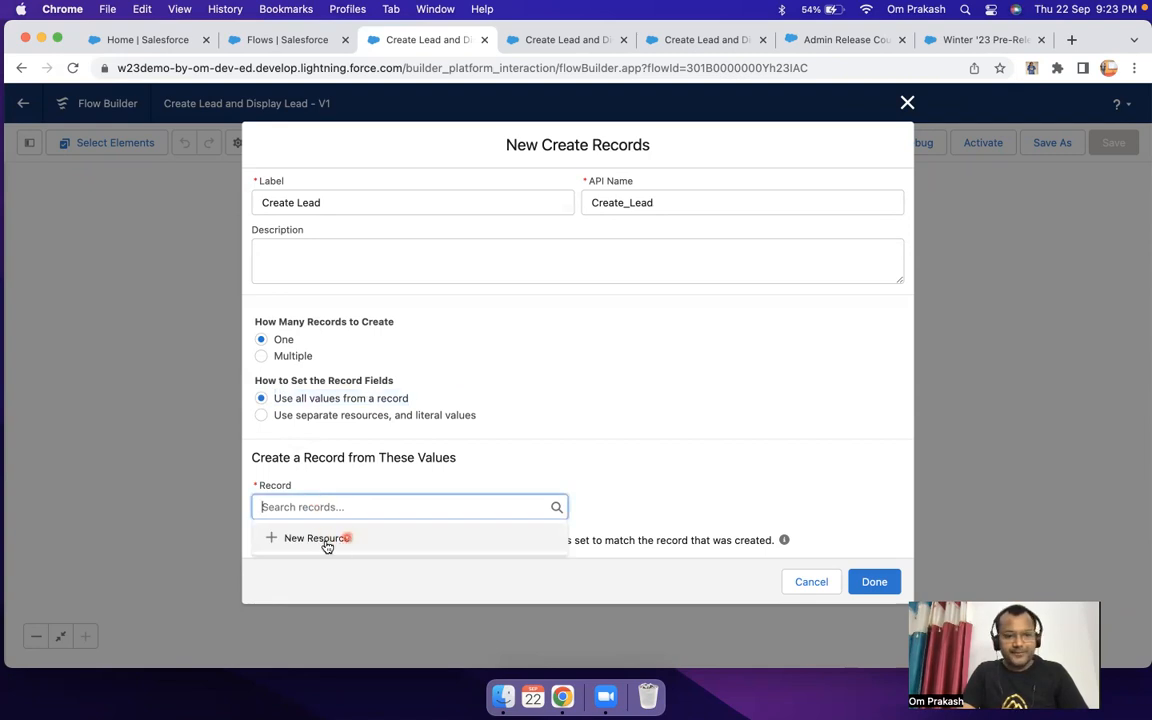
Step: Set the record fields to use separate resources and literal values, and choose Lead as the object to create
click(264, 417)
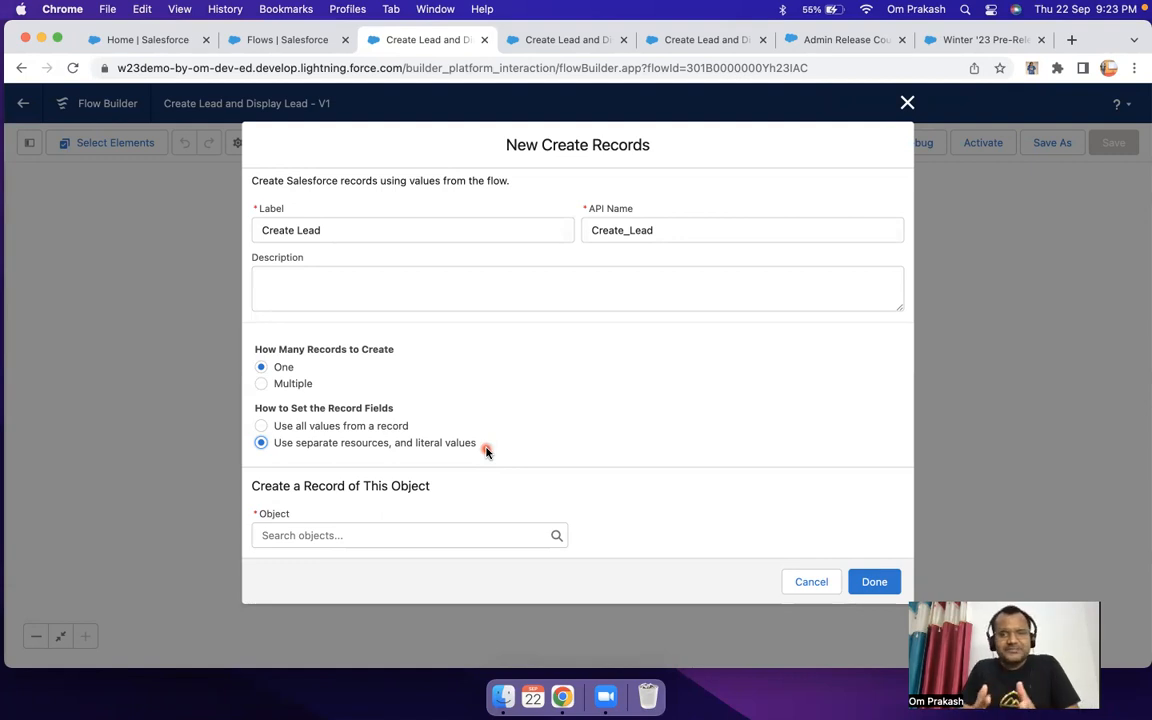
drag(486, 452, 283, 444)
click(337, 535)
text(l)
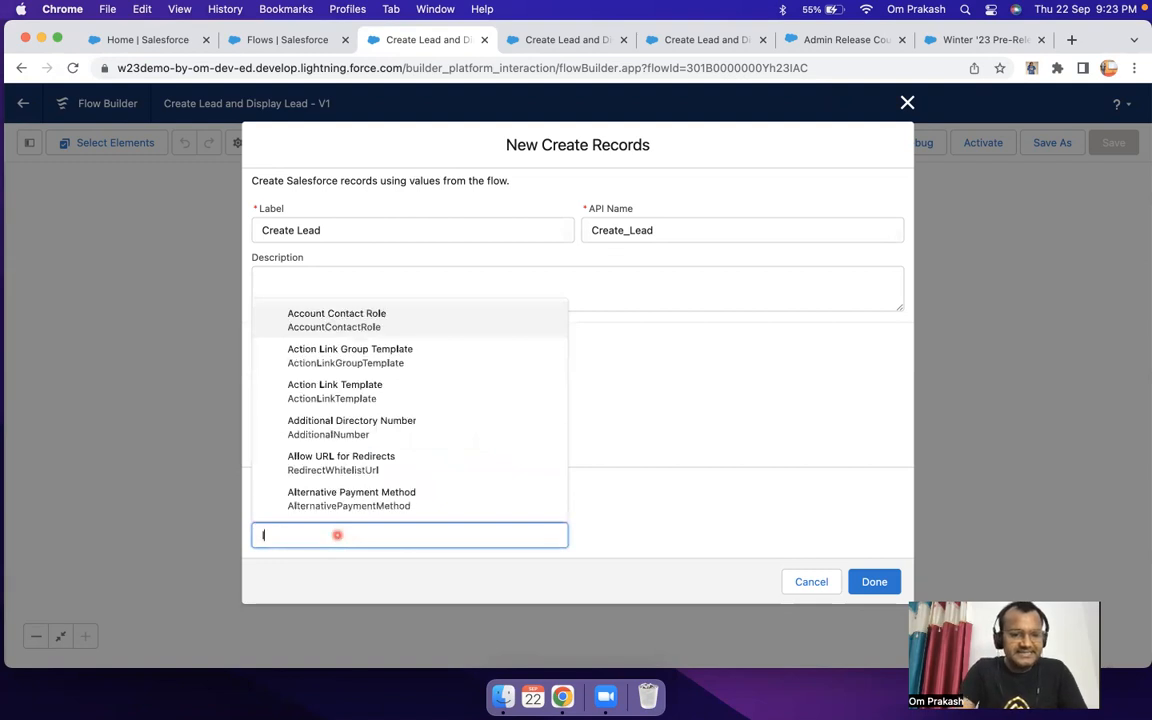
text(ead)
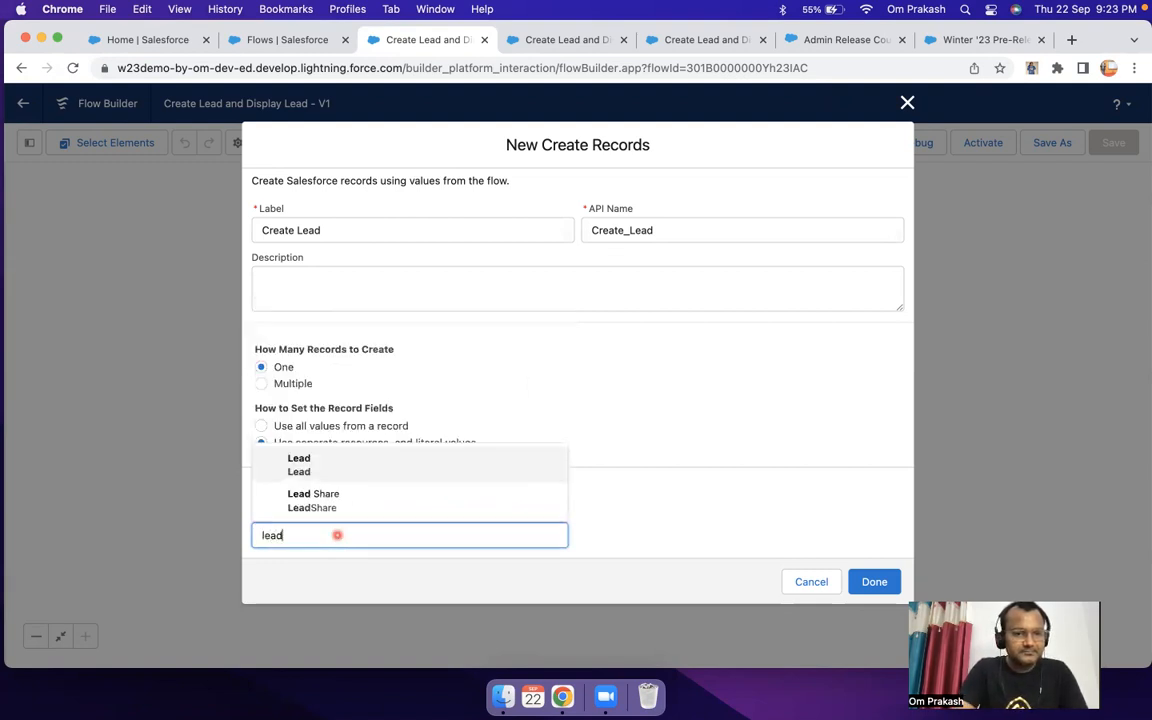
click(345, 468)
scroll(530, 440, down, 3)
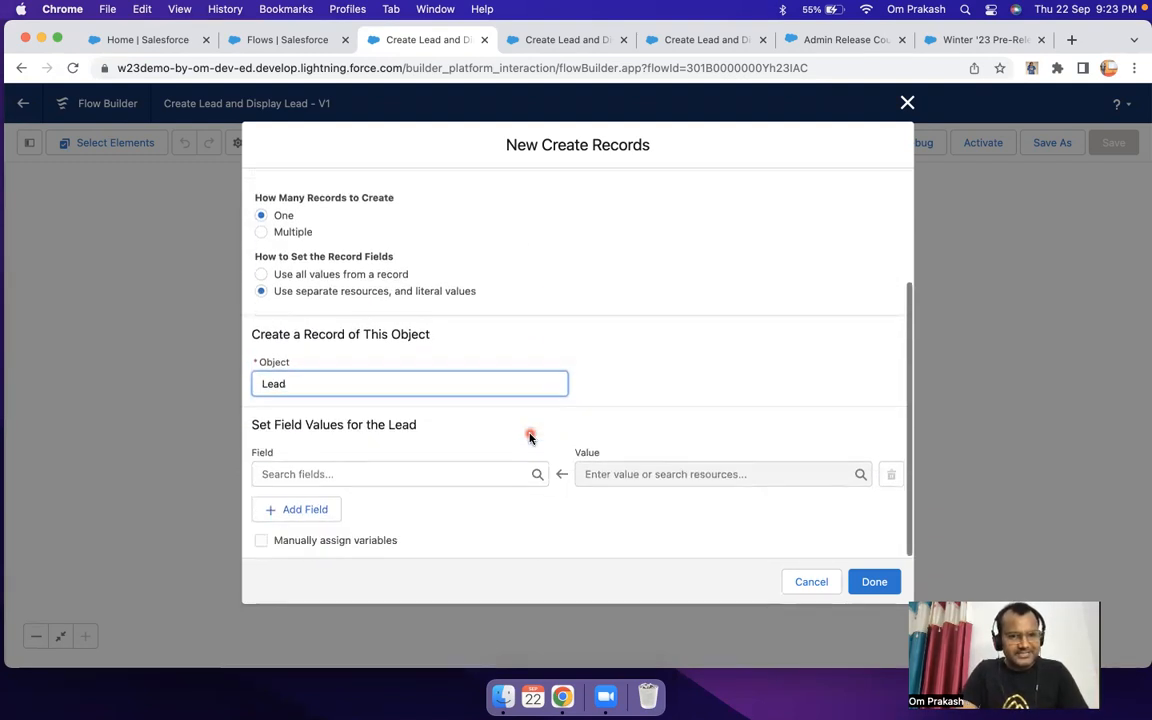
drag(250, 424, 469, 436)
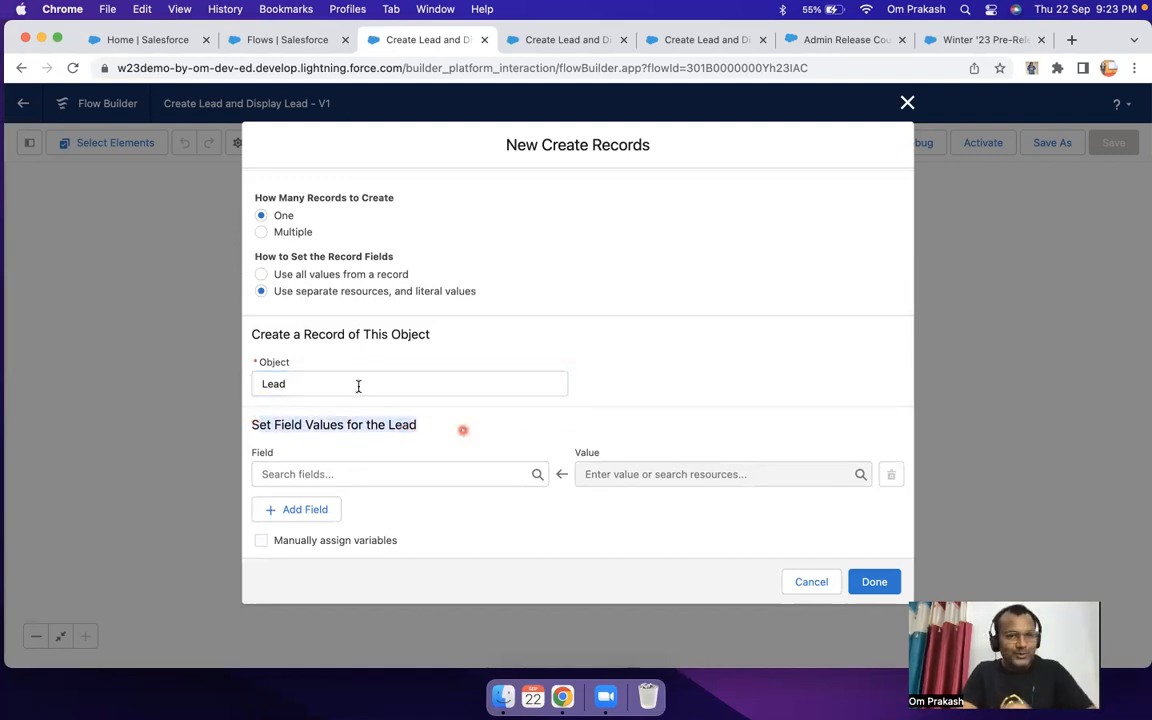
drag(275, 291, 443, 297)
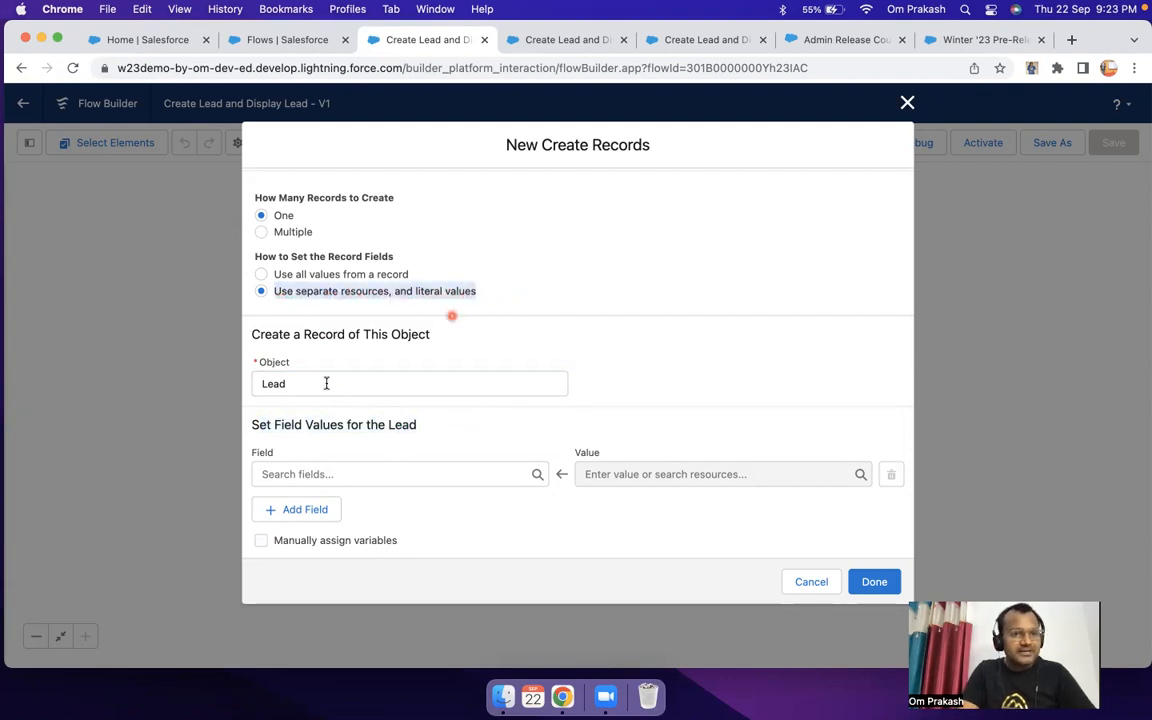
Step: Add field rows under the Lead field values and remove the surplus one, leaving two rows
click(294, 476)
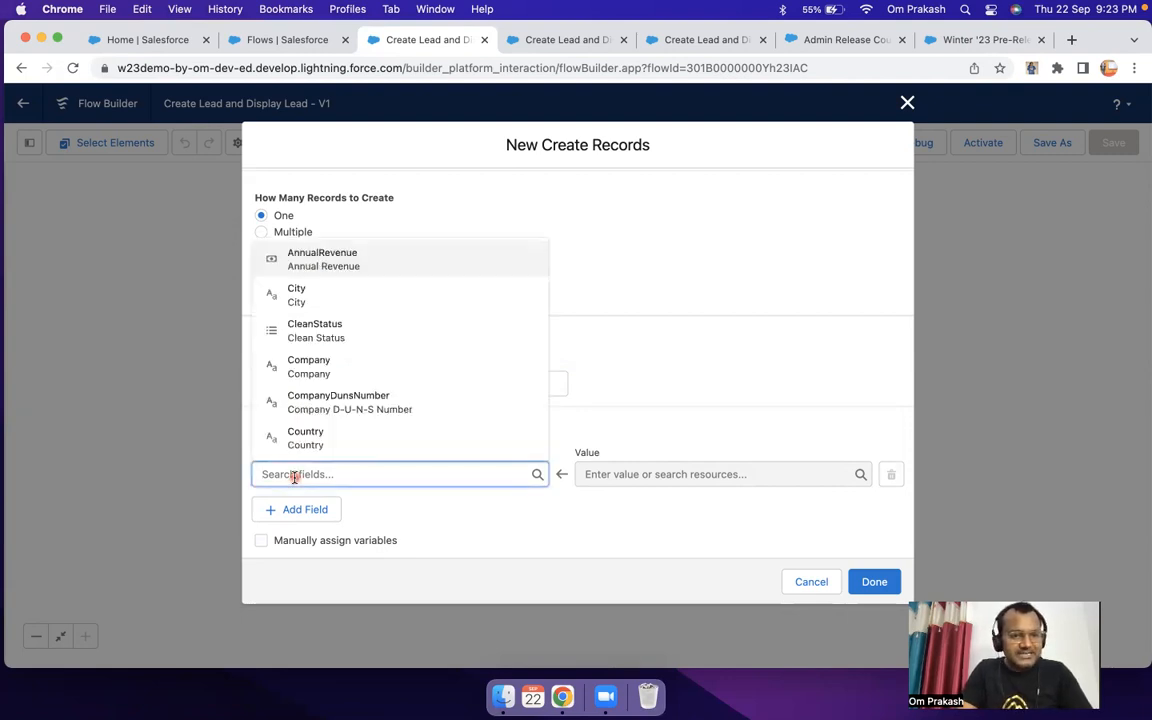
click(303, 509)
click(303, 507)
scroll(386, 452, up, 2)
drag(276, 288, 514, 303)
scroll(515, 306, down, 1)
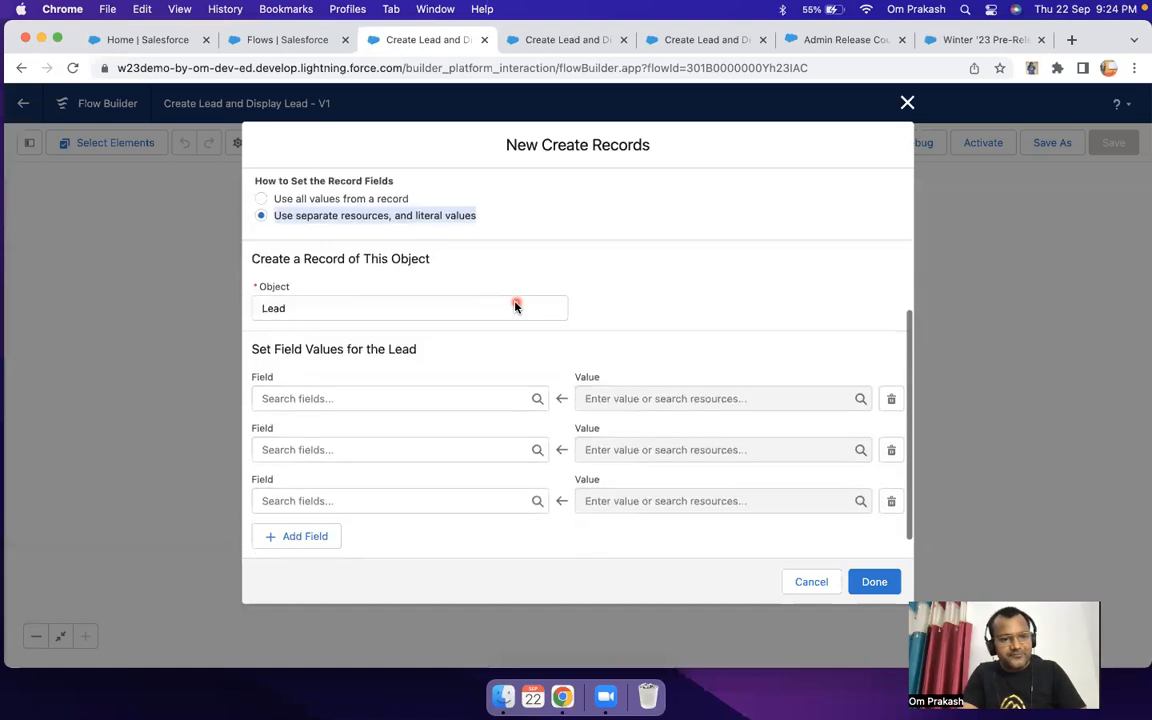
scroll(515, 306, down, 1)
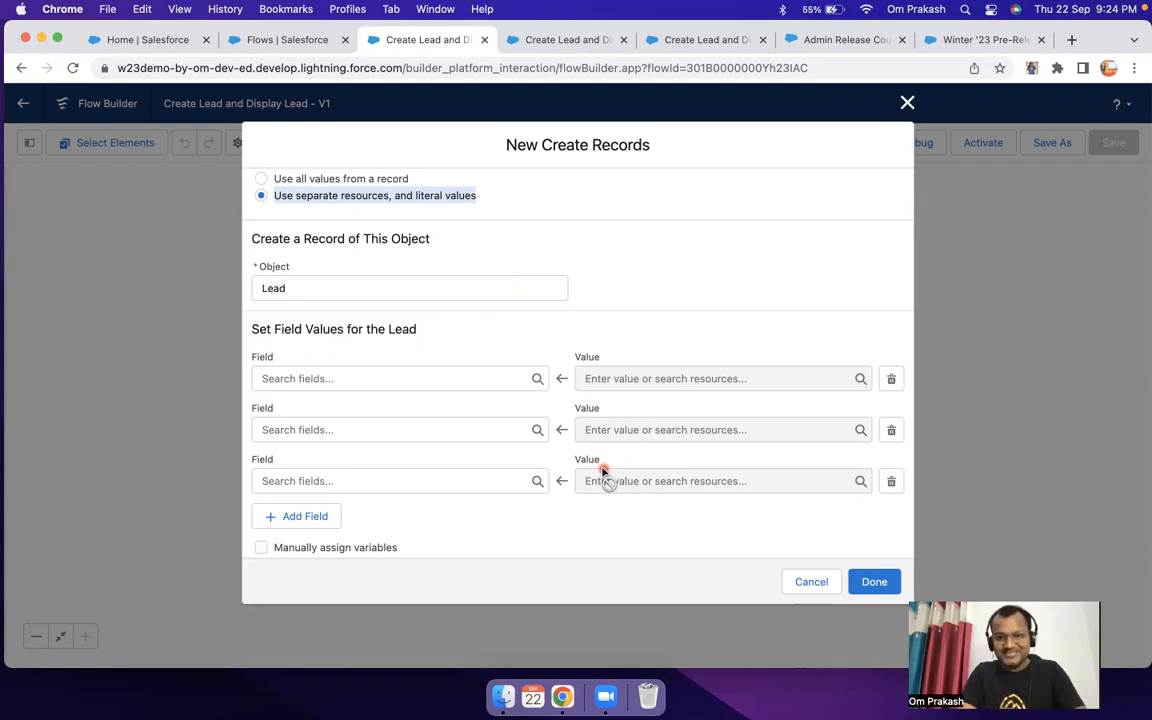
click(892, 485)
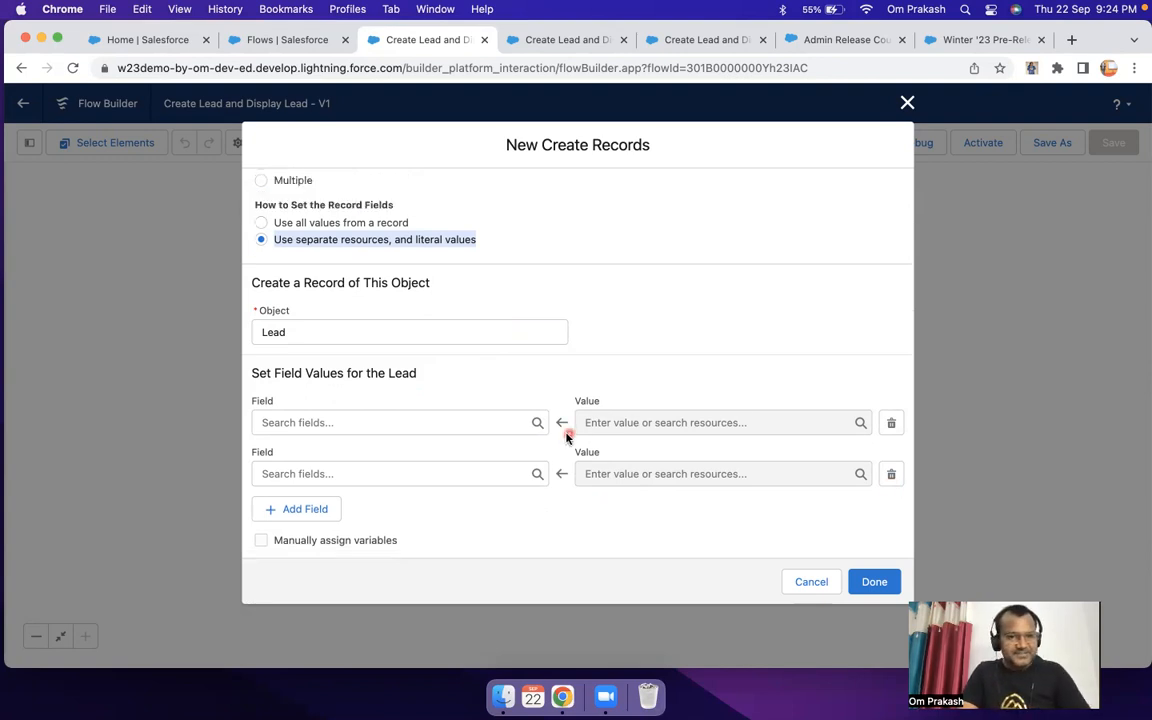
Step: Choose LastName as the first Lead field and browse the resources available for its value
click(409, 423)
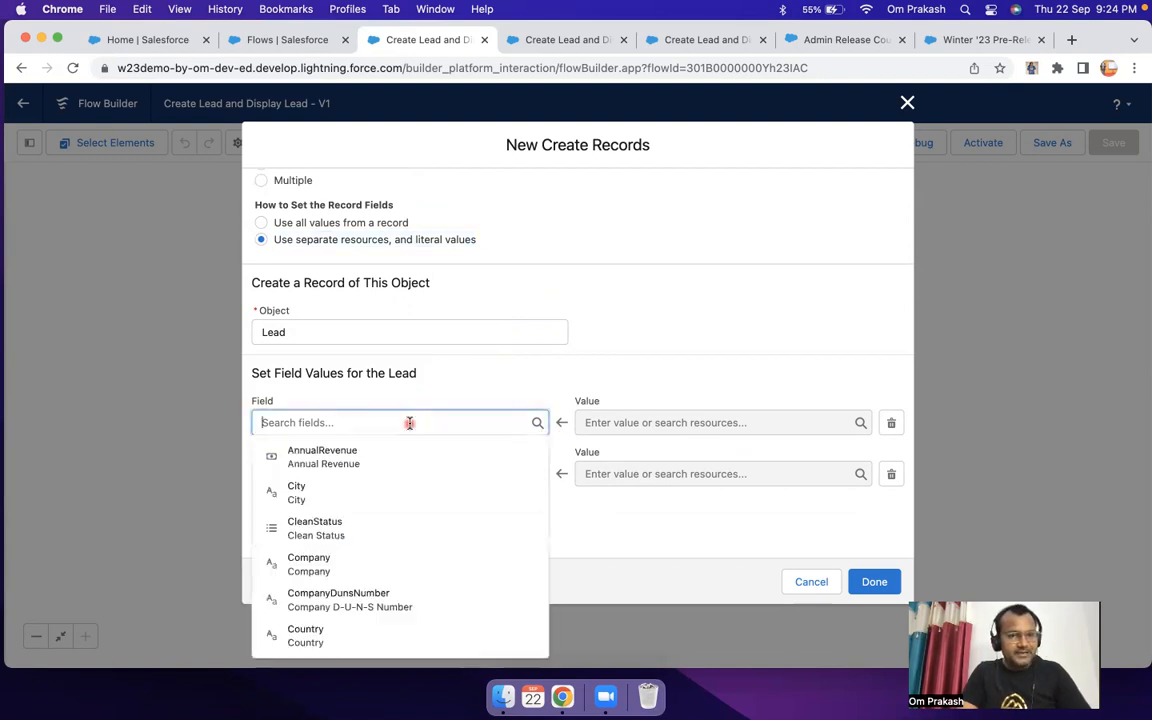
scroll(393, 504, down, 4)
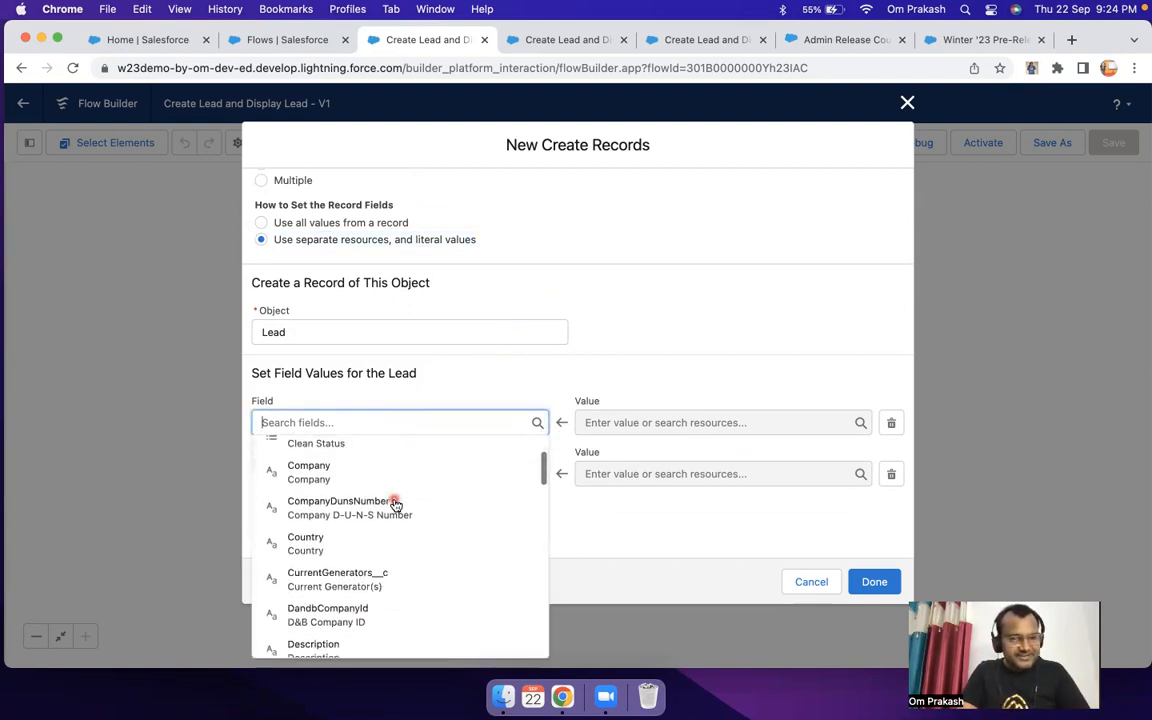
scroll(395, 505, down, 6)
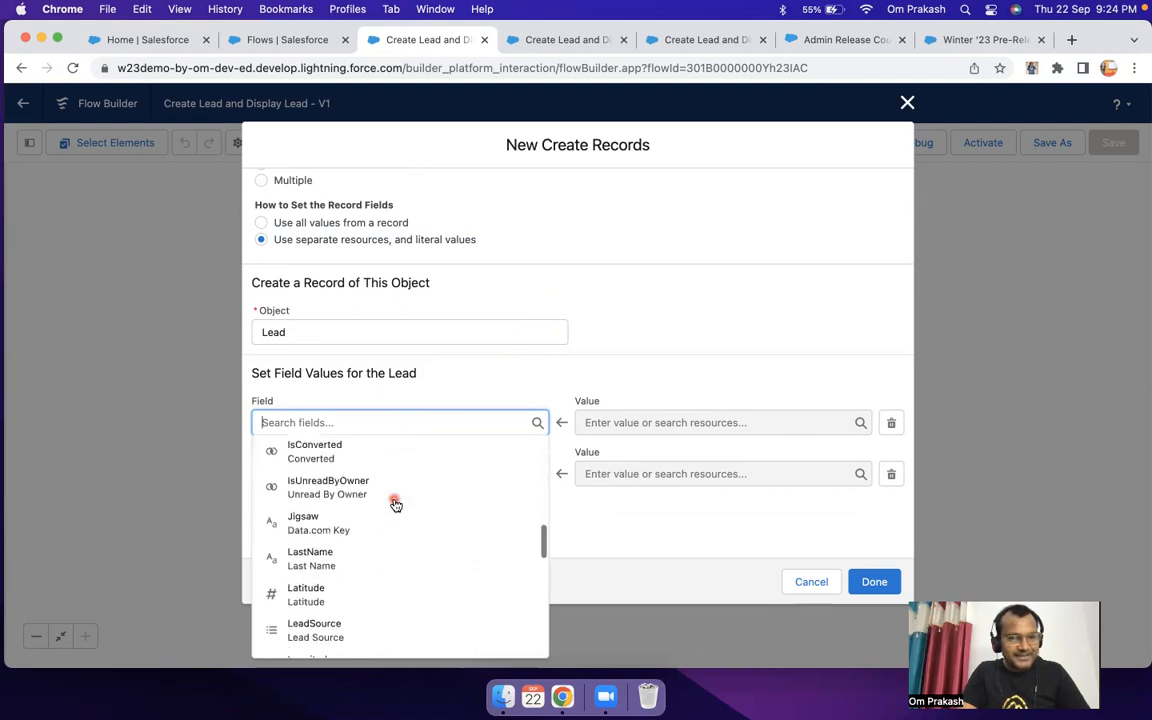
scroll(395, 505, down, 1)
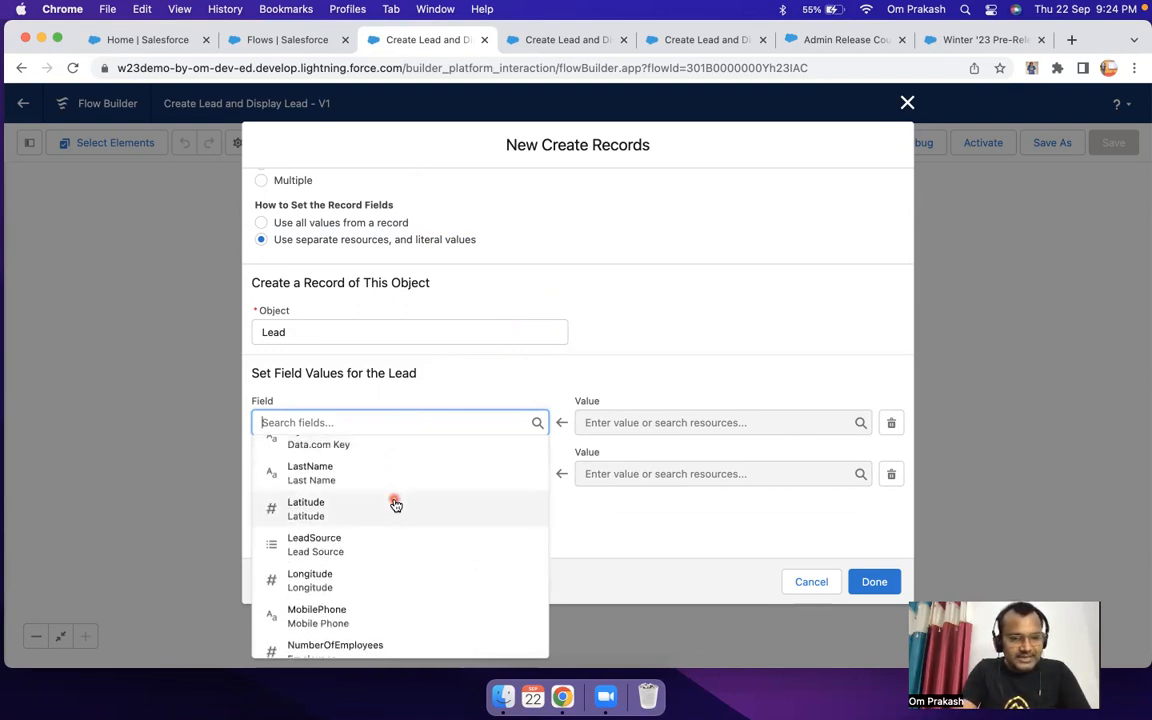
click(325, 480)
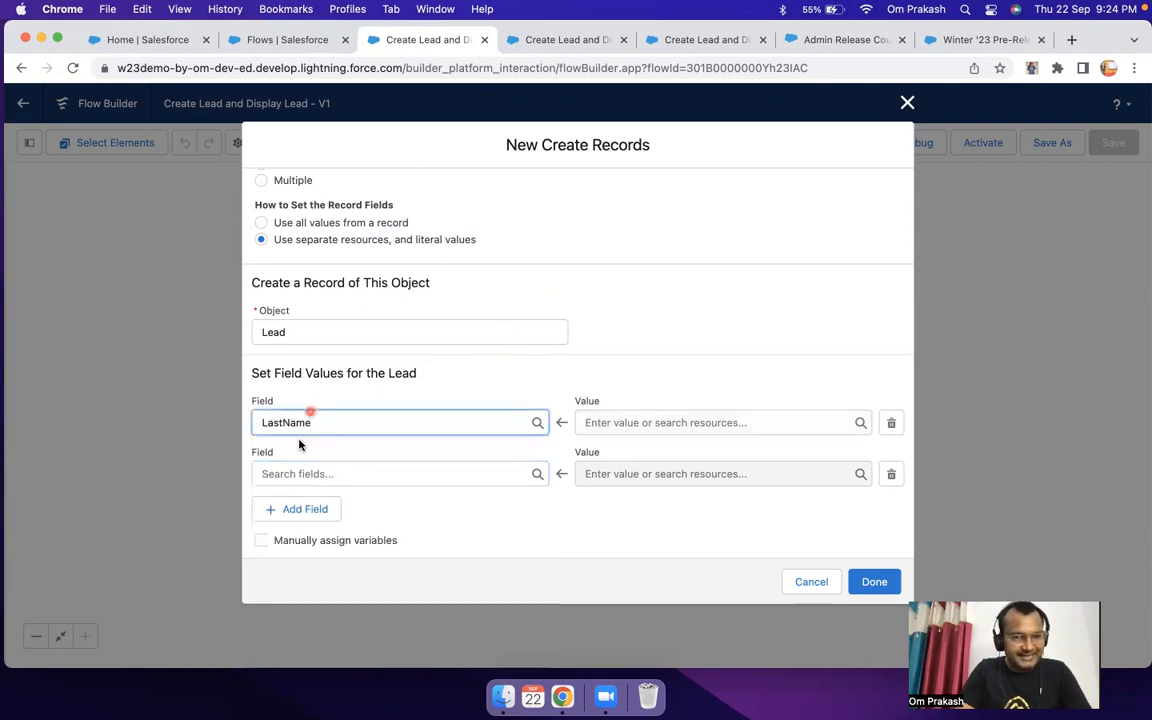
click(625, 429)
click(540, 386)
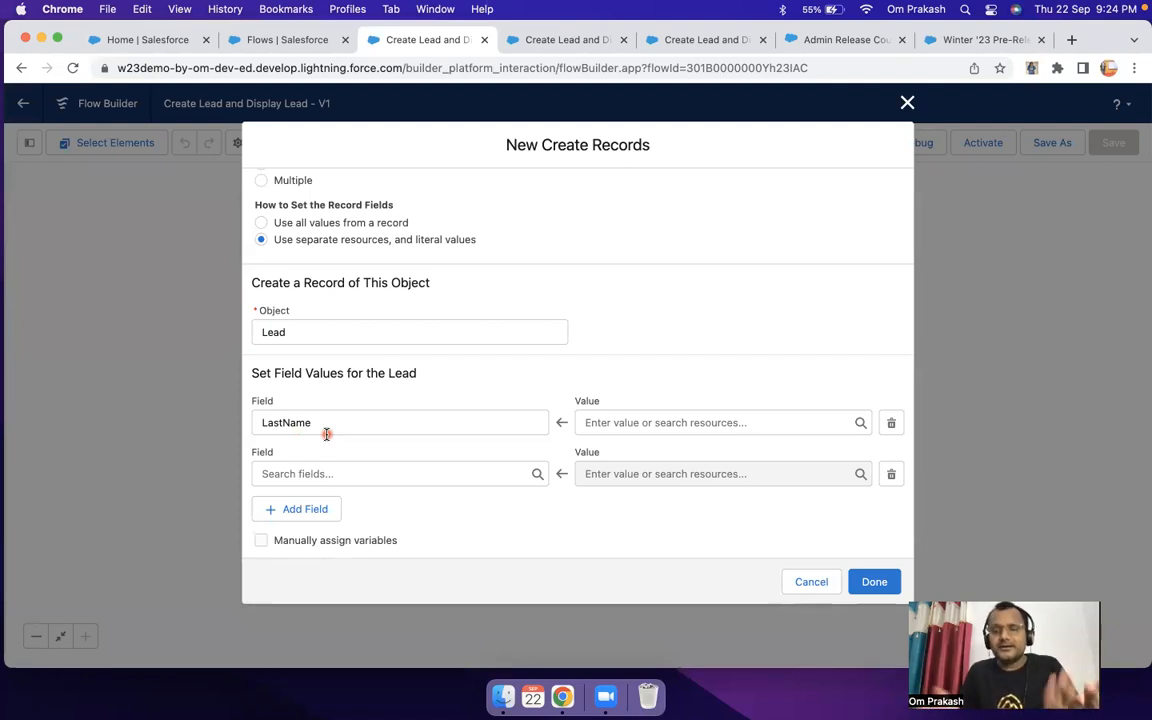
click(668, 421)
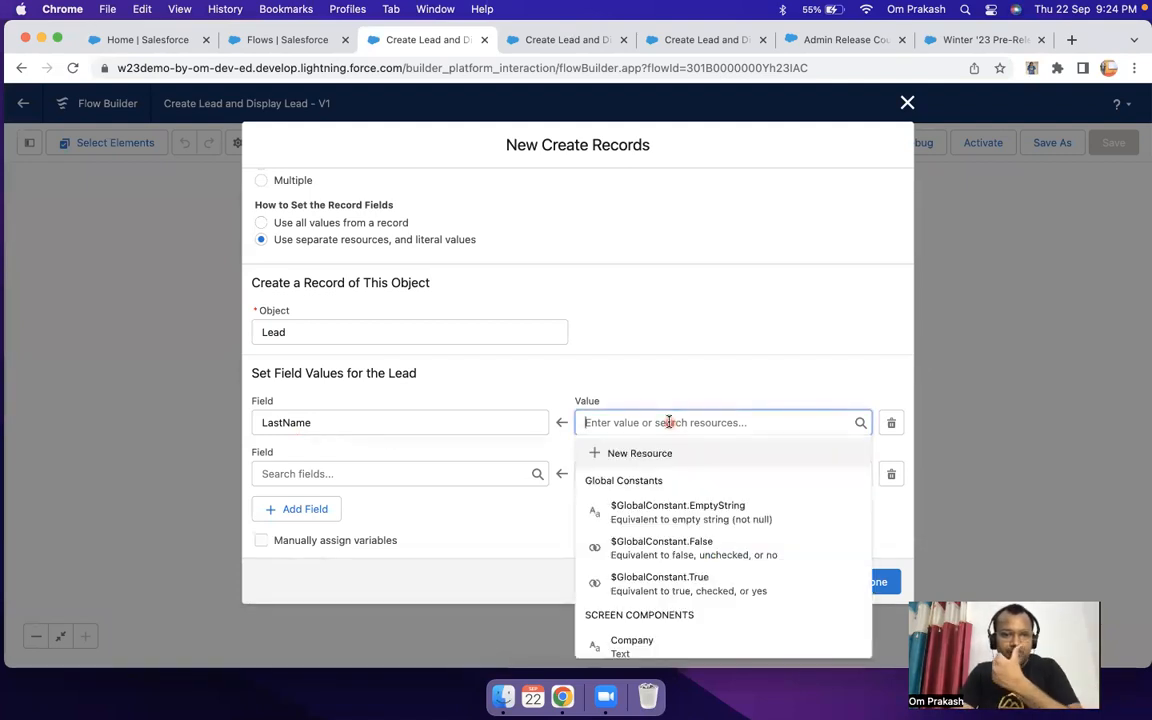
scroll(720, 540, down, 3)
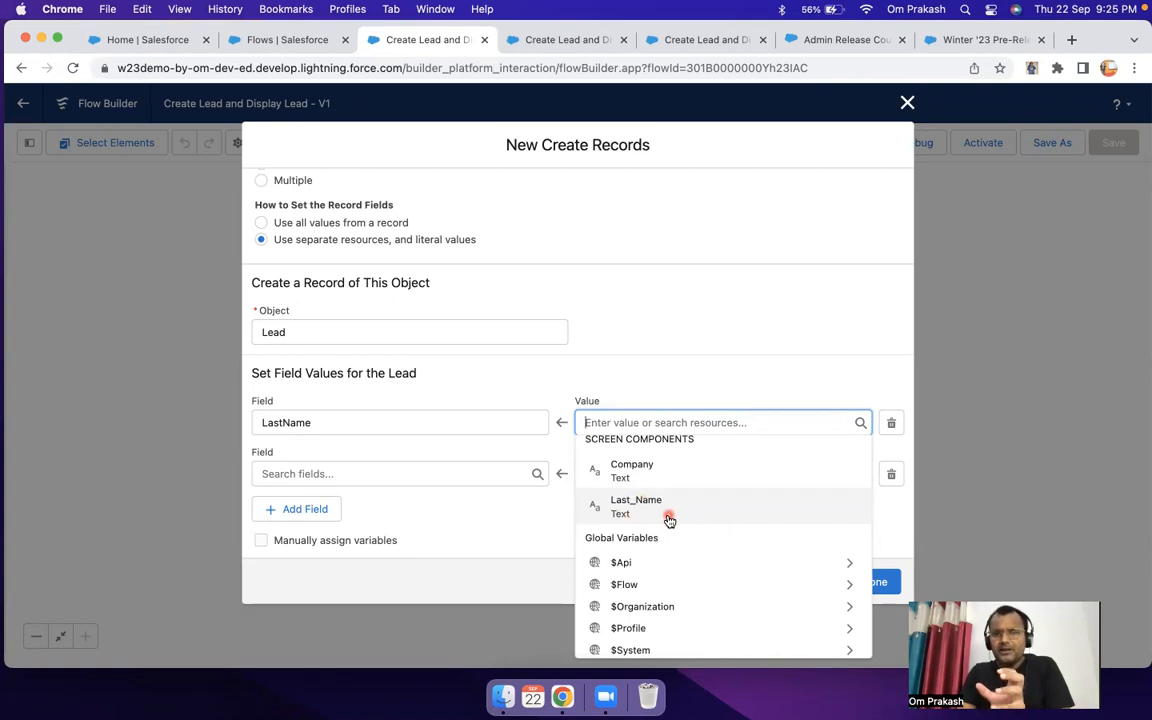
Step: Run the flow debug again and enter "oooo" as the Last Name, returning to the Create Lead element in Flow Builder
click(543, 40)
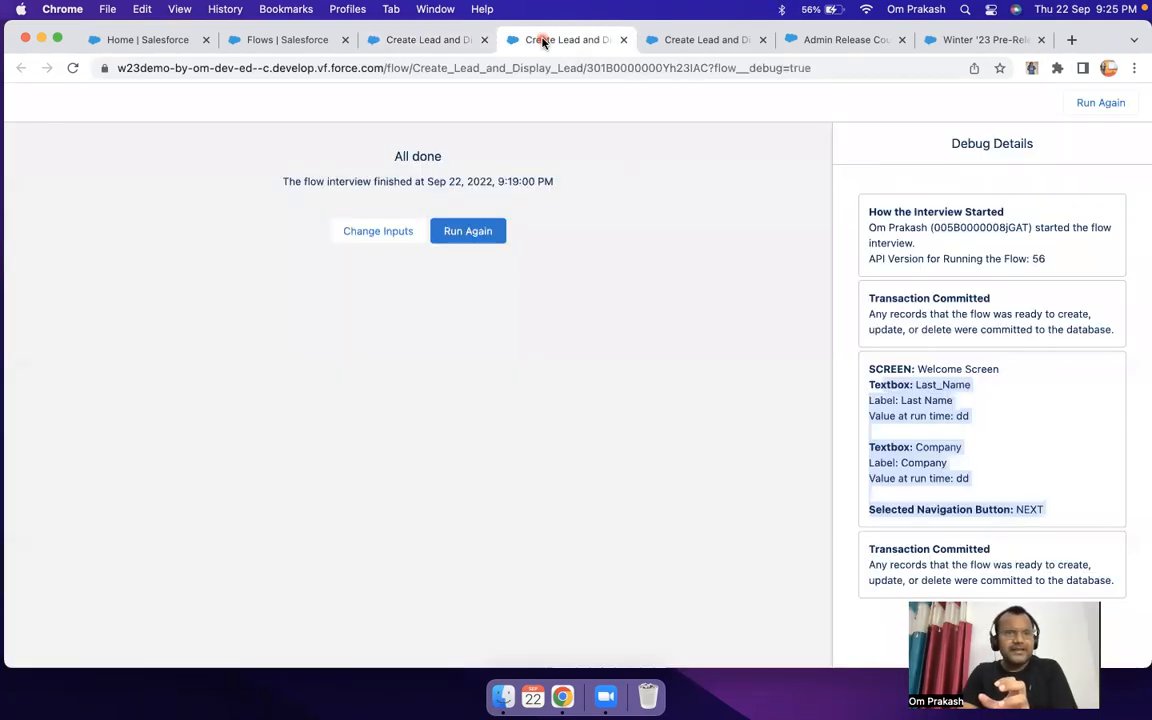
click(450, 236)
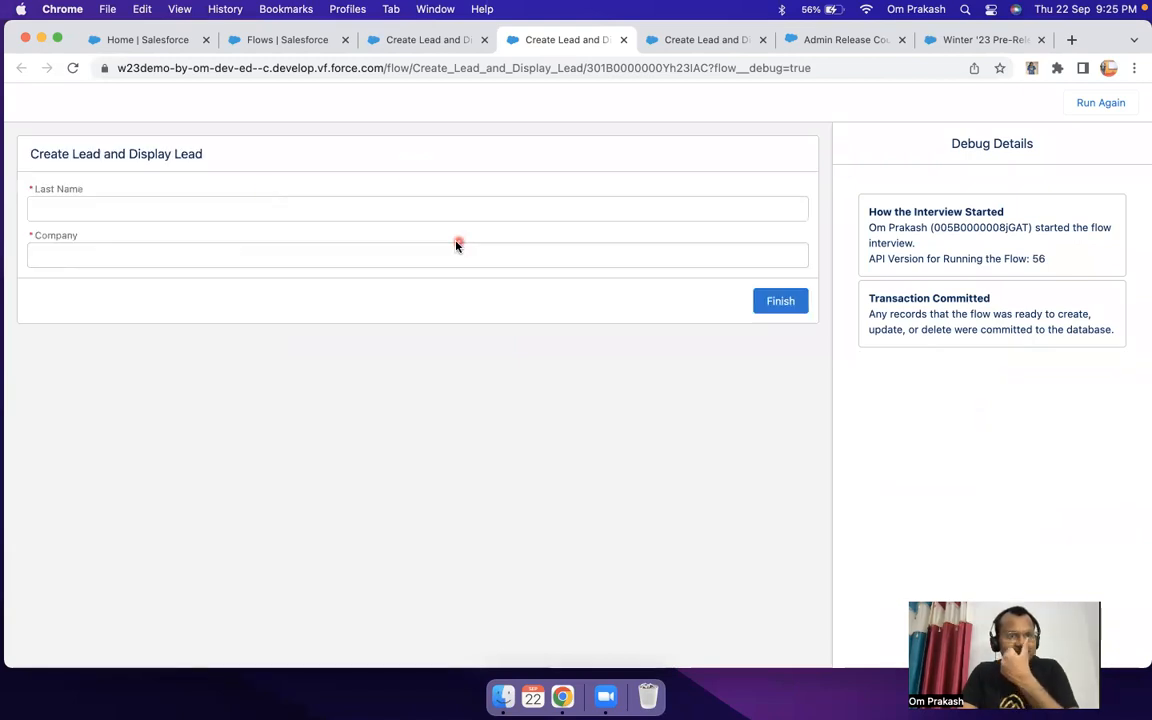
click(250, 210)
text(oooo)
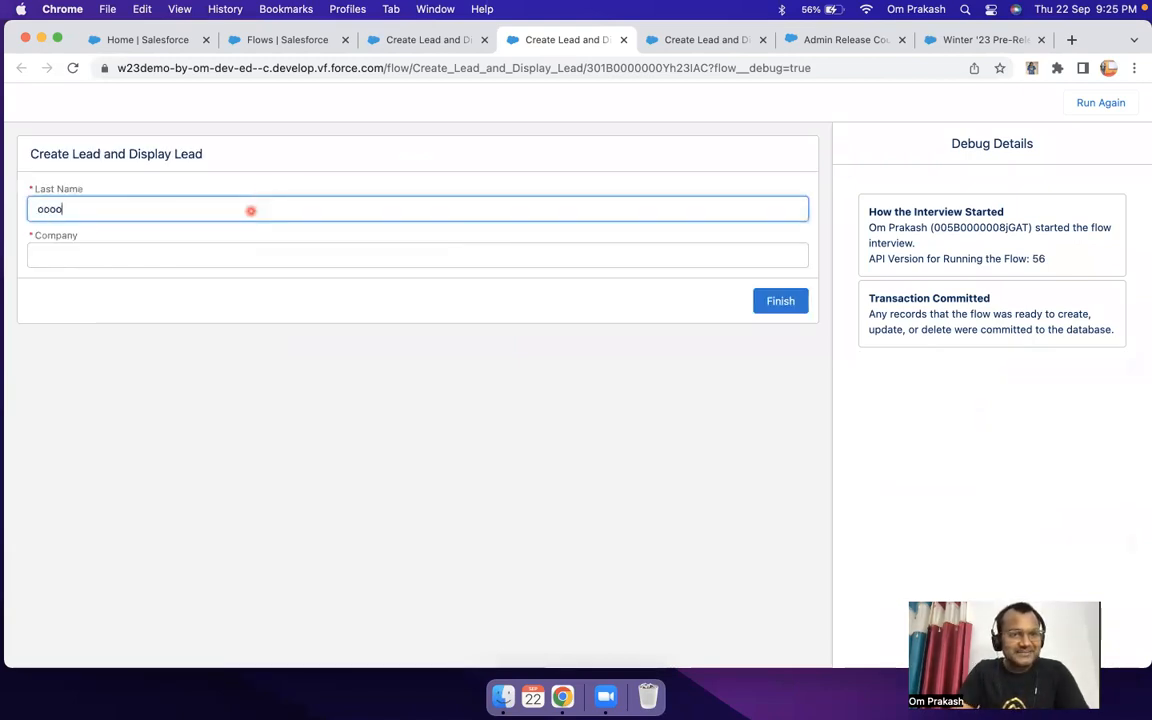
click(427, 45)
click(600, 40)
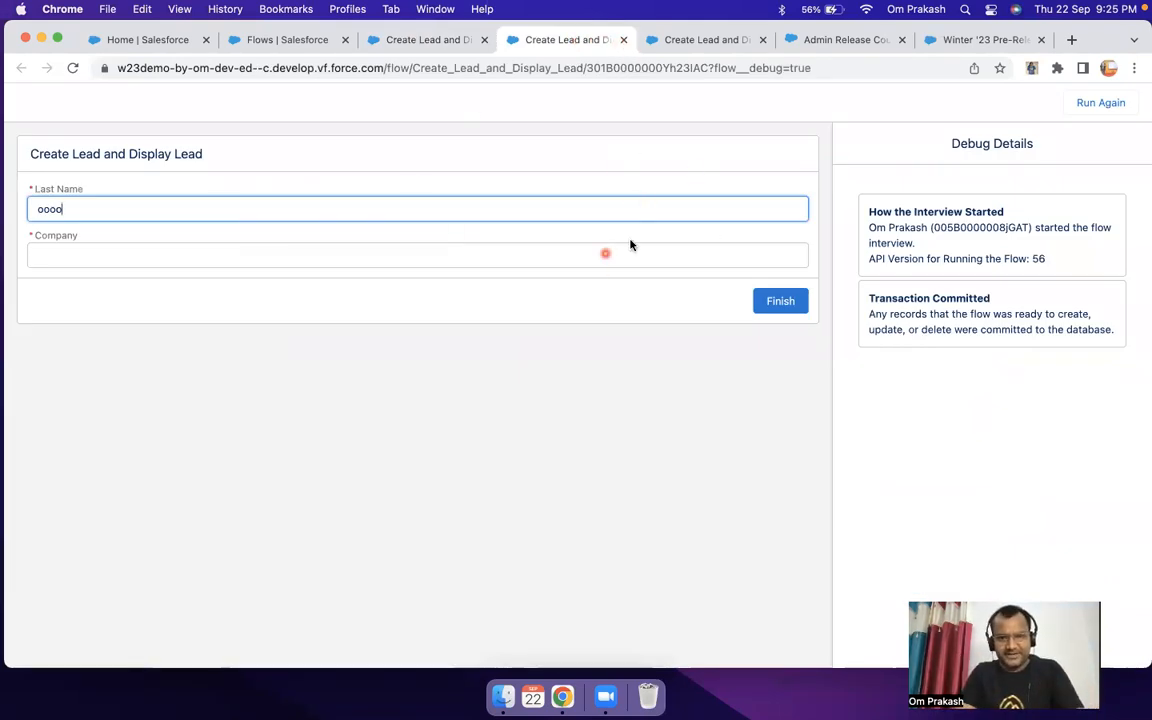
click(437, 45)
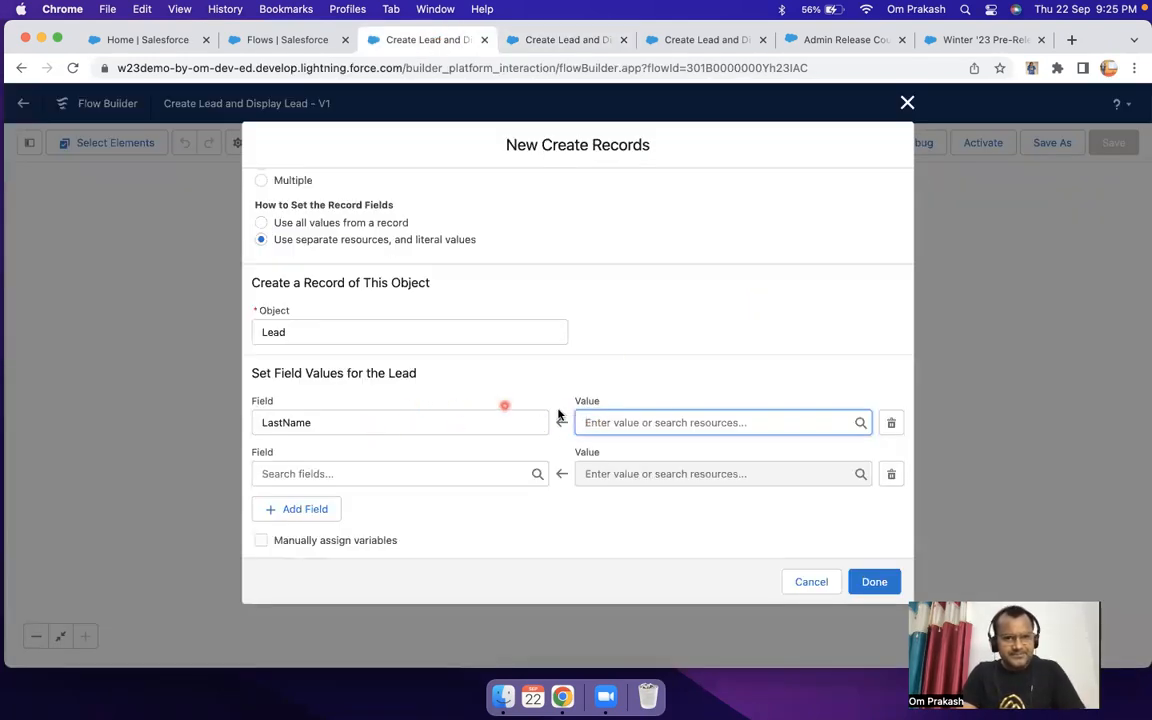
Step: Set the LastName field's value to the Last_Name screen component and check the matching input on the debug screen
click(628, 416)
scroll(663, 503, down, 3)
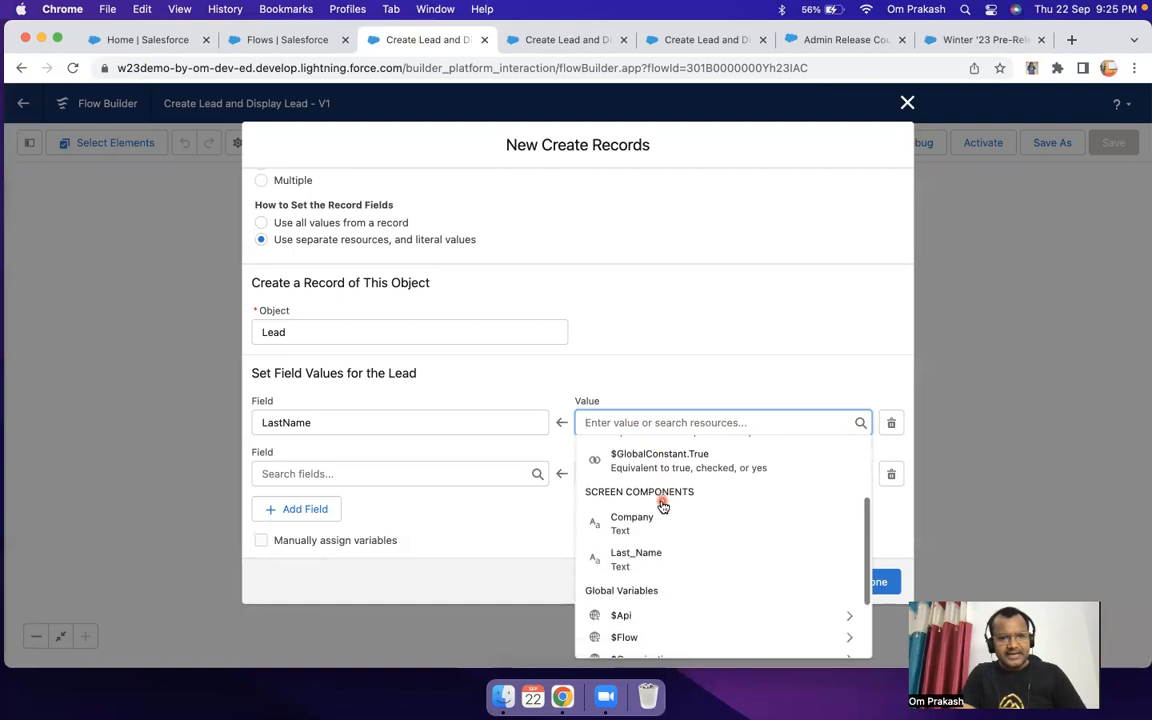
click(640, 545)
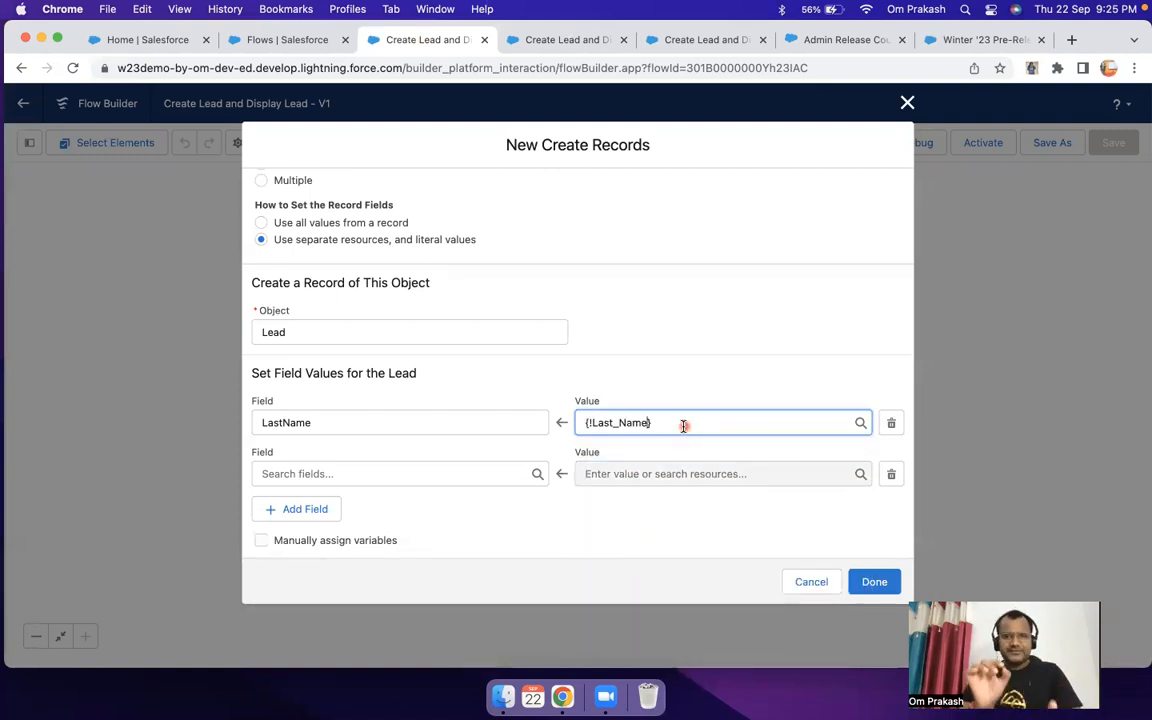
click(548, 40)
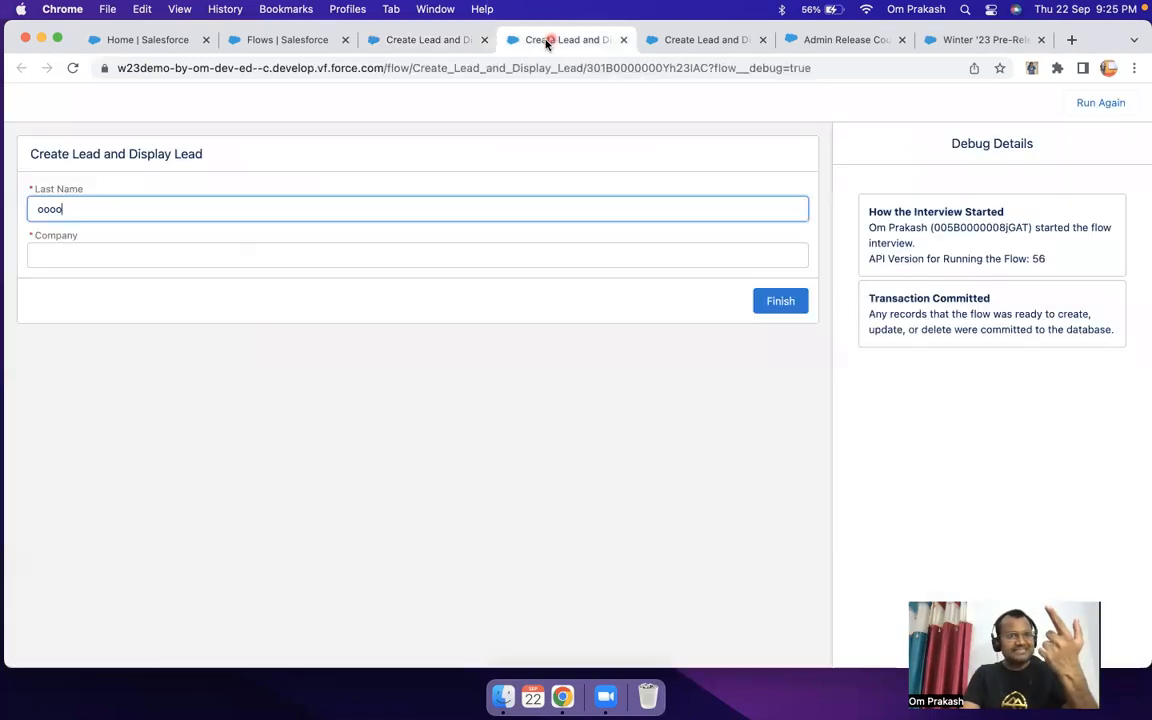
drag(90, 208, 3, 218)
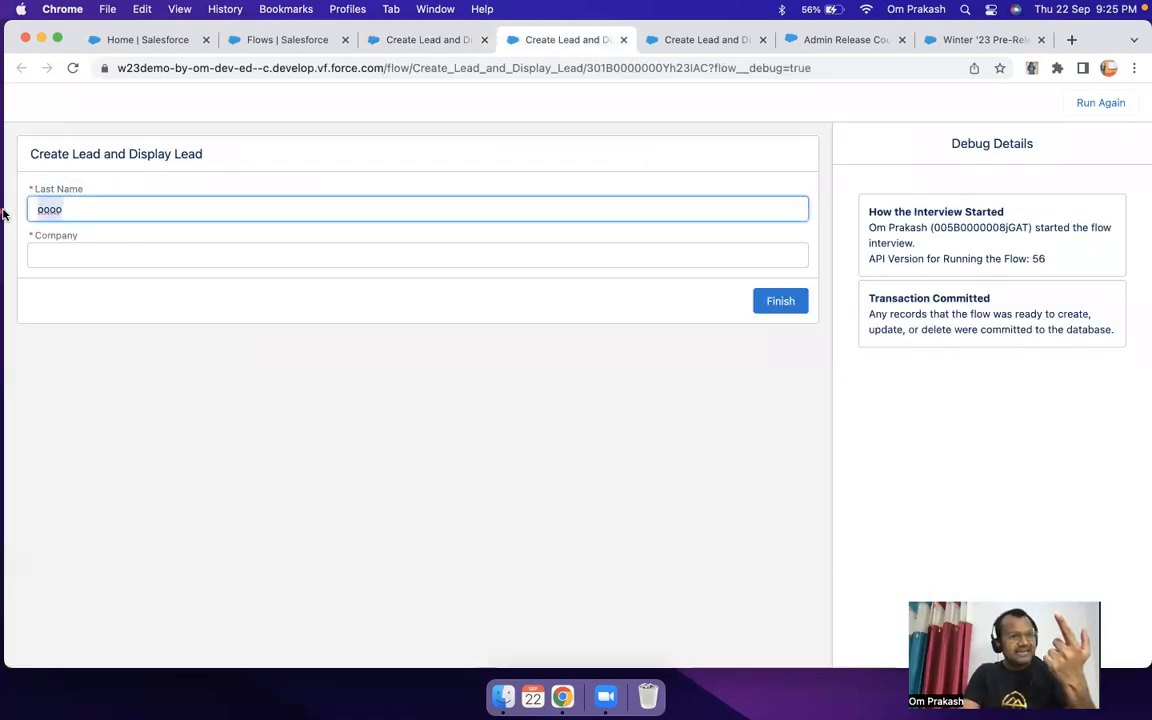
click(430, 42)
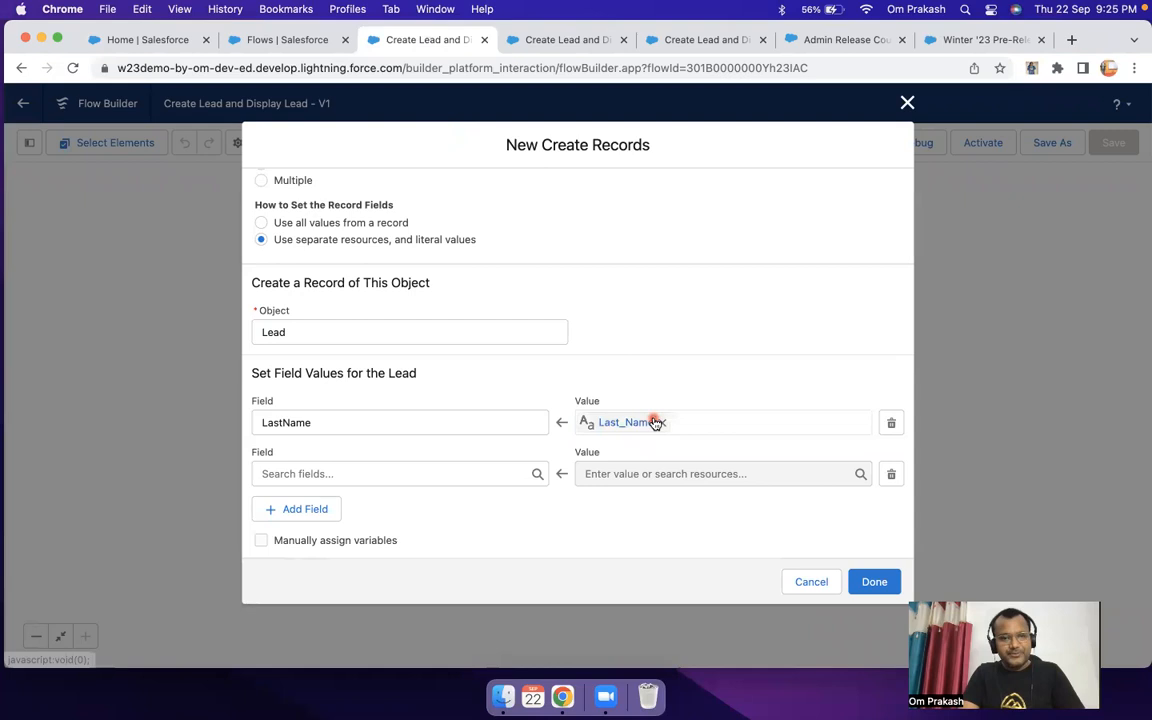
Step: Choose Company as the second Lead field and set its value to the Company screen component
click(317, 476)
text(com)
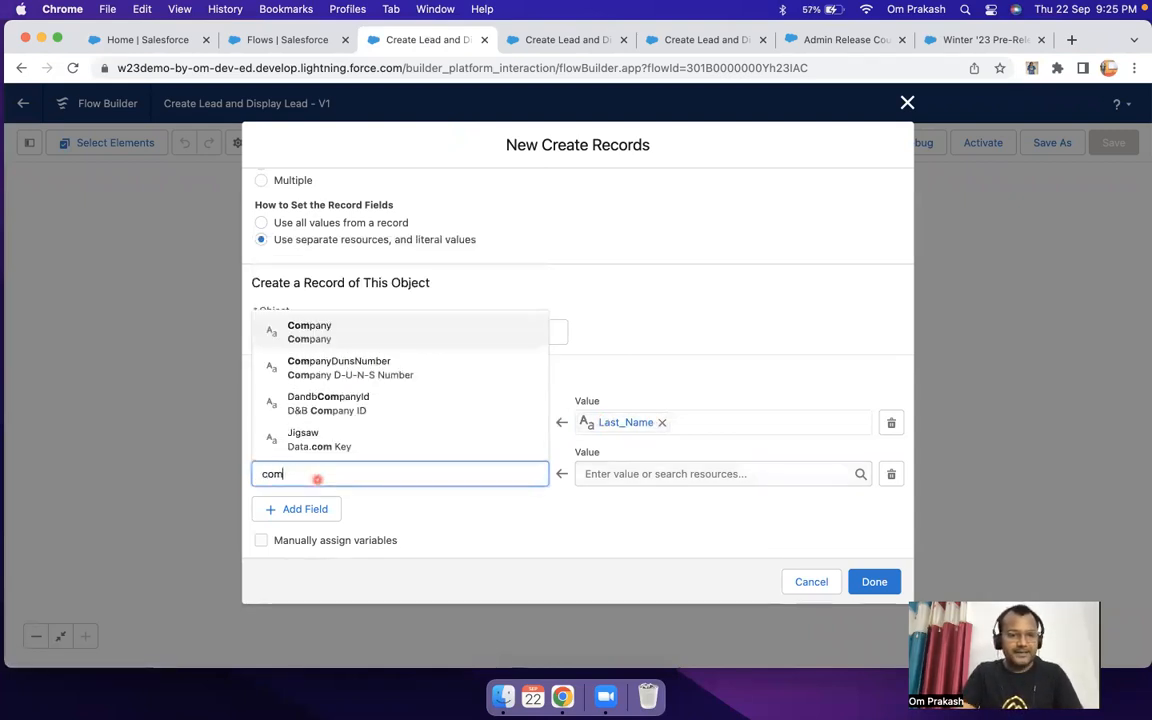
click(318, 332)
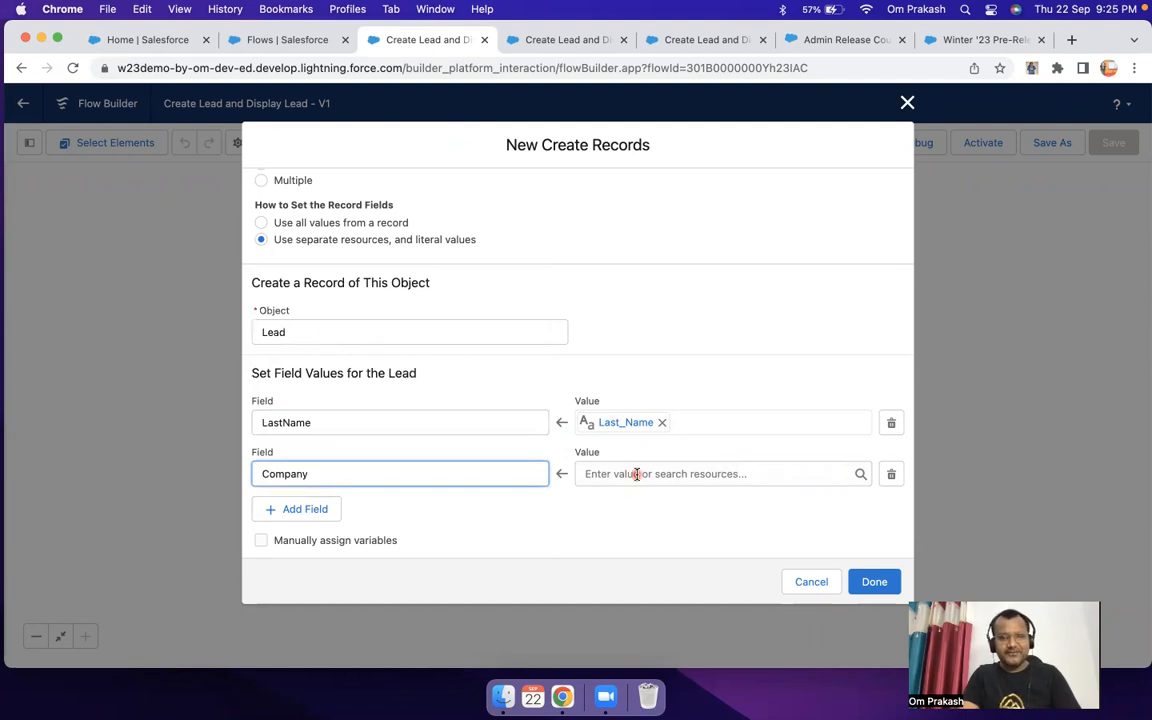
click(637, 474)
click(645, 448)
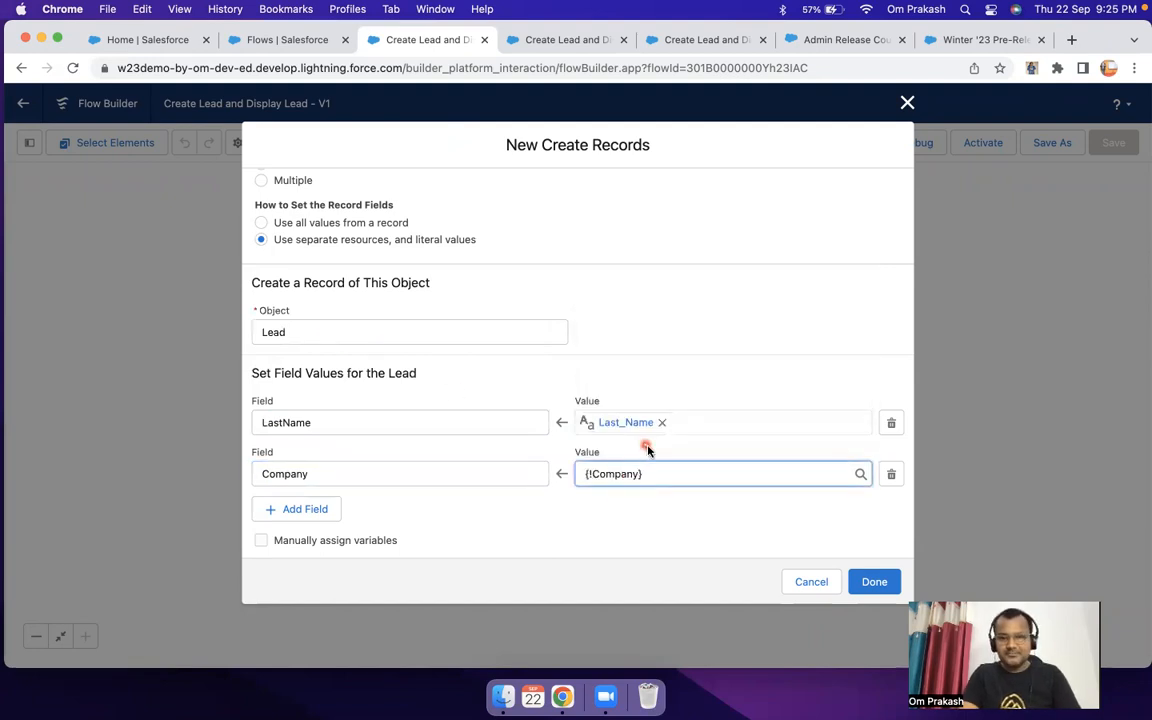
Step: Clear the Company field's value and choose the Company screen component for it again
key(super+a)
text(co)
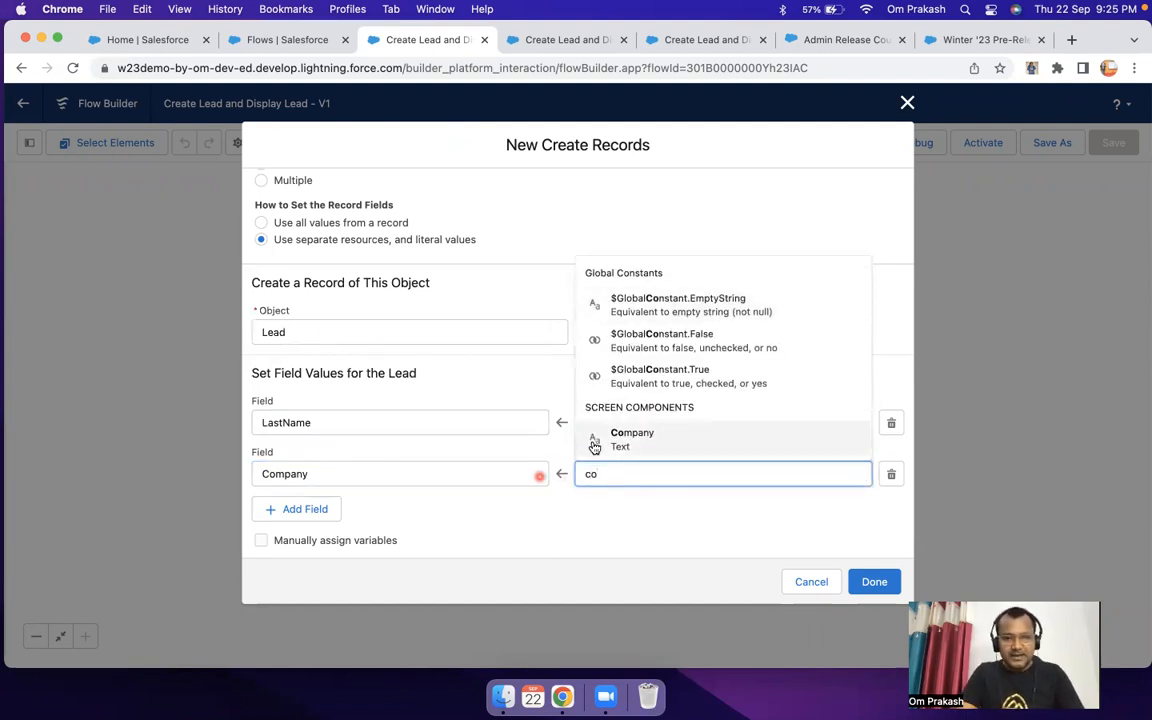
click(675, 441)
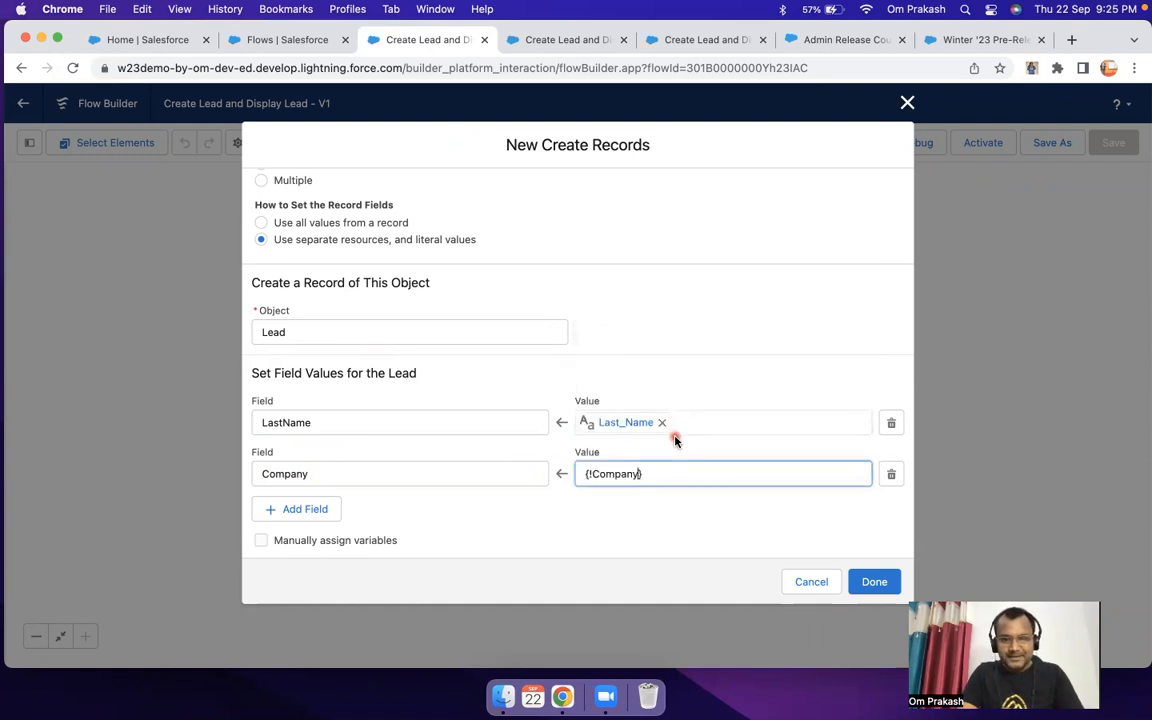
click(605, 476)
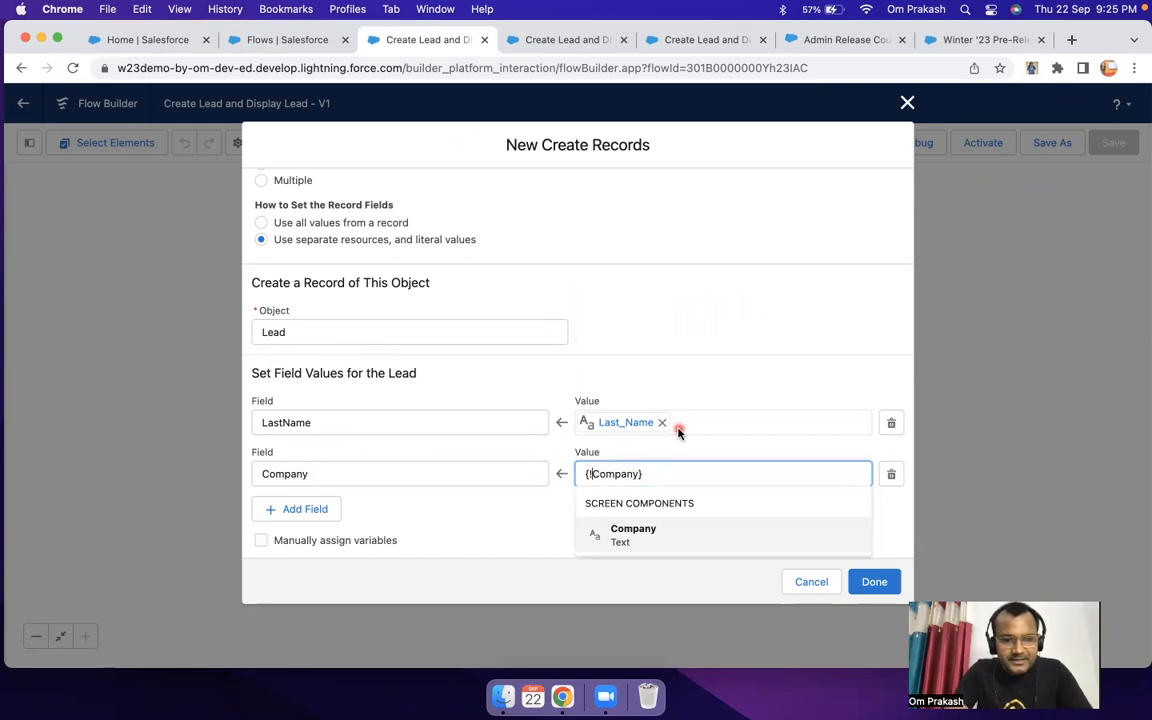
key(BackSpace)
text(!)
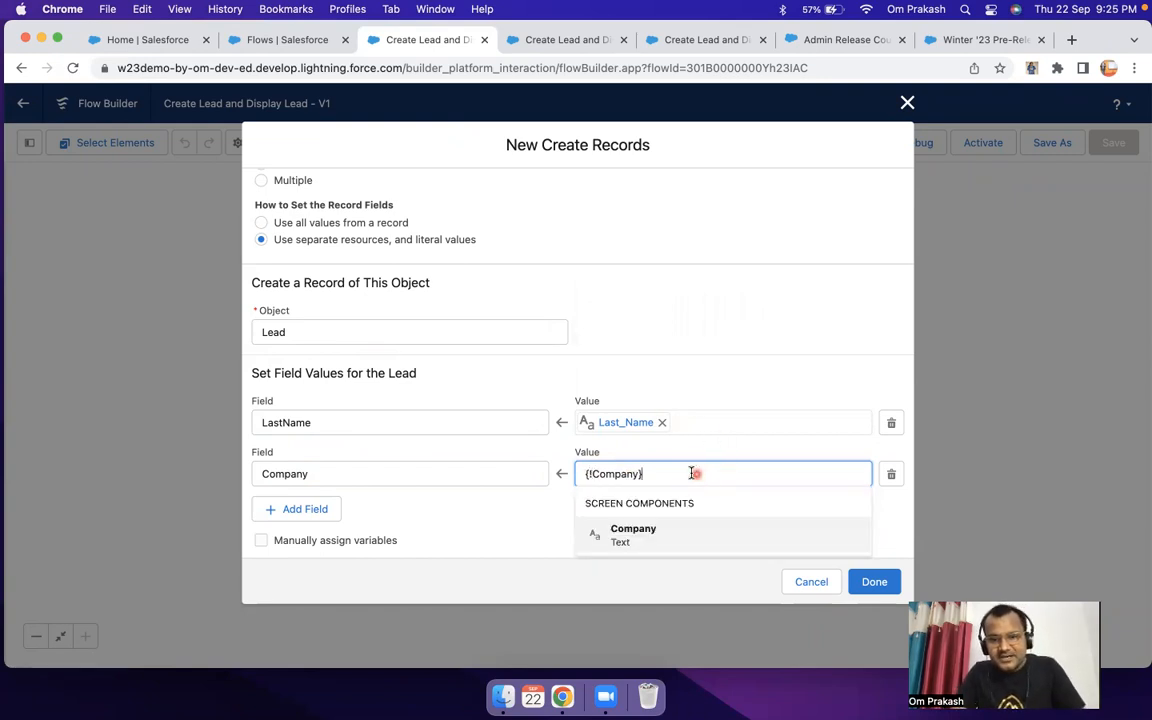
click(661, 452)
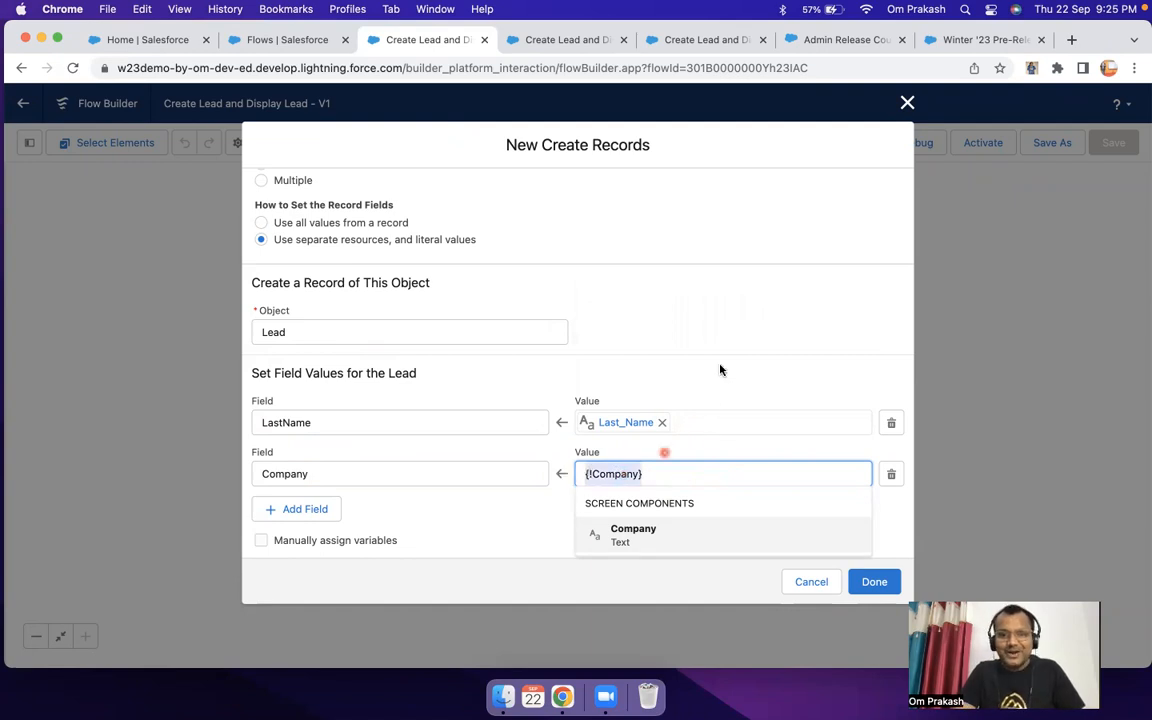
click(656, 473)
click(656, 473)
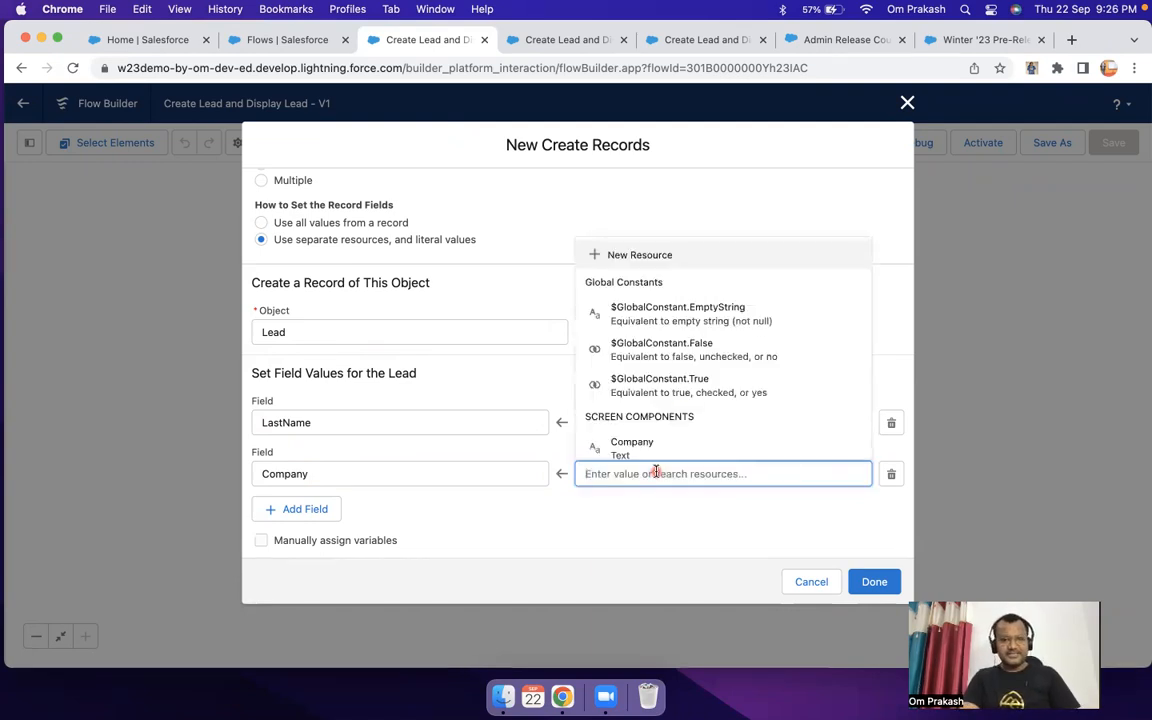
scroll(686, 368, down, 1)
click(640, 392)
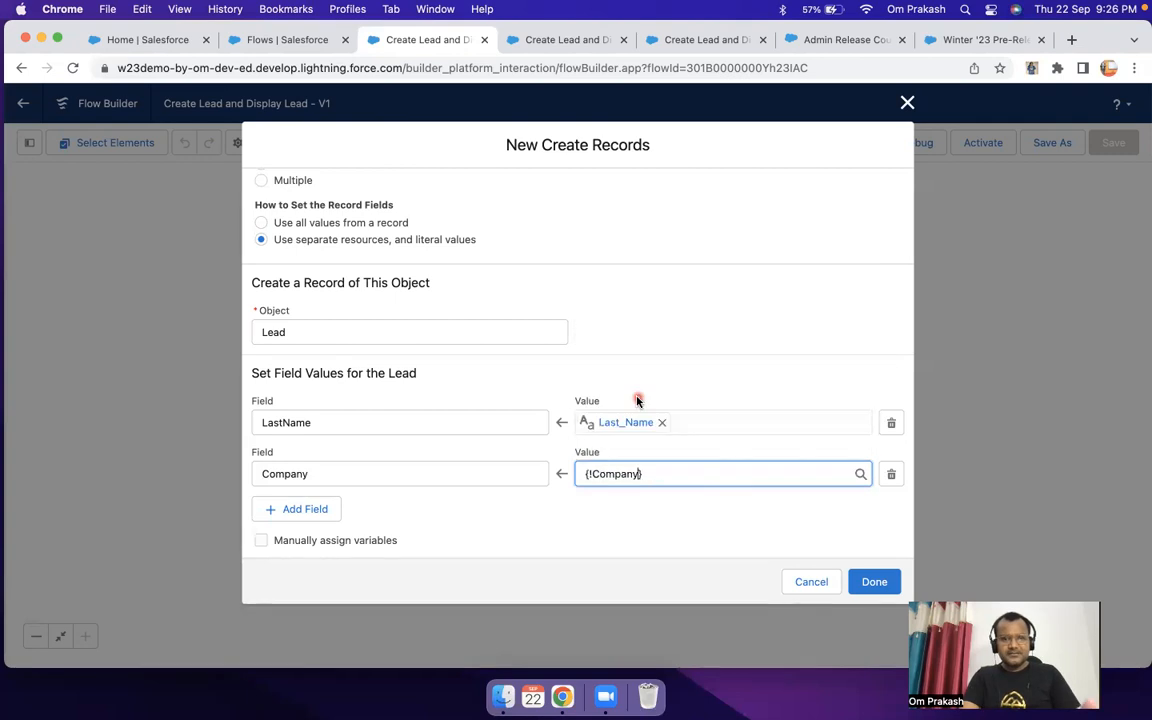
Step: Look at the Company input on the flow's debug screen and return to the Create Records element
click(560, 47)
click(175, 252)
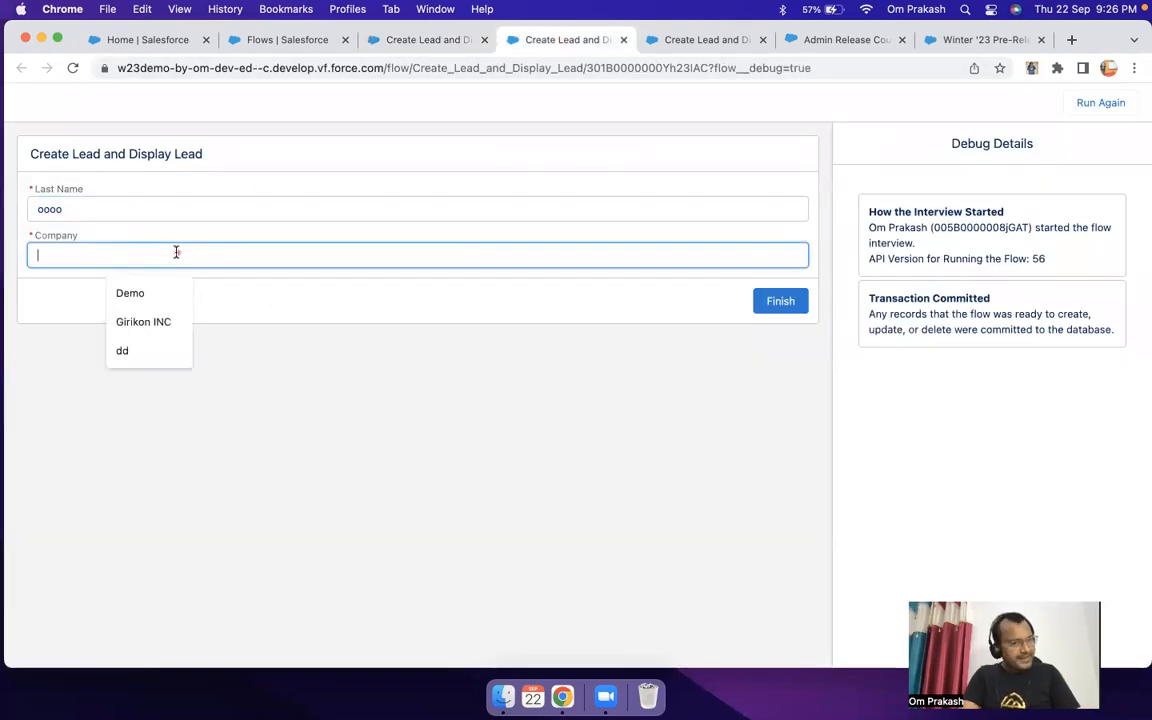
click(424, 48)
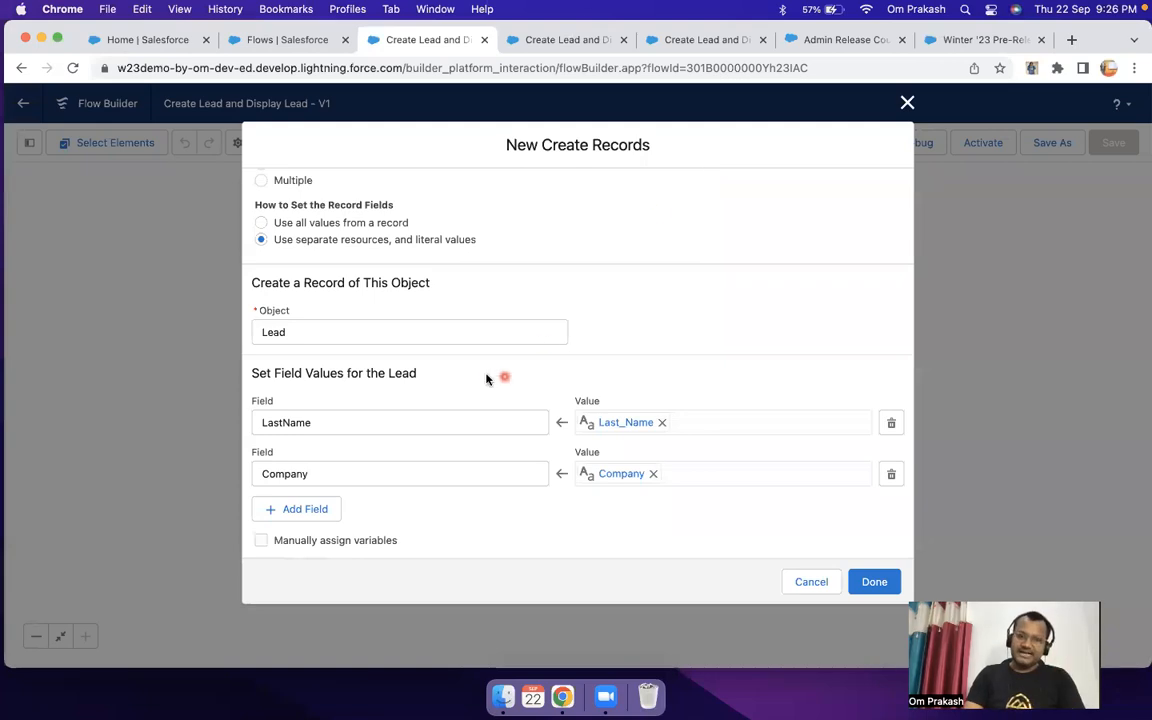
Step: Review the Lead field assignments, finish the Create Lead element and save the flow
scroll(445, 341, up, 5)
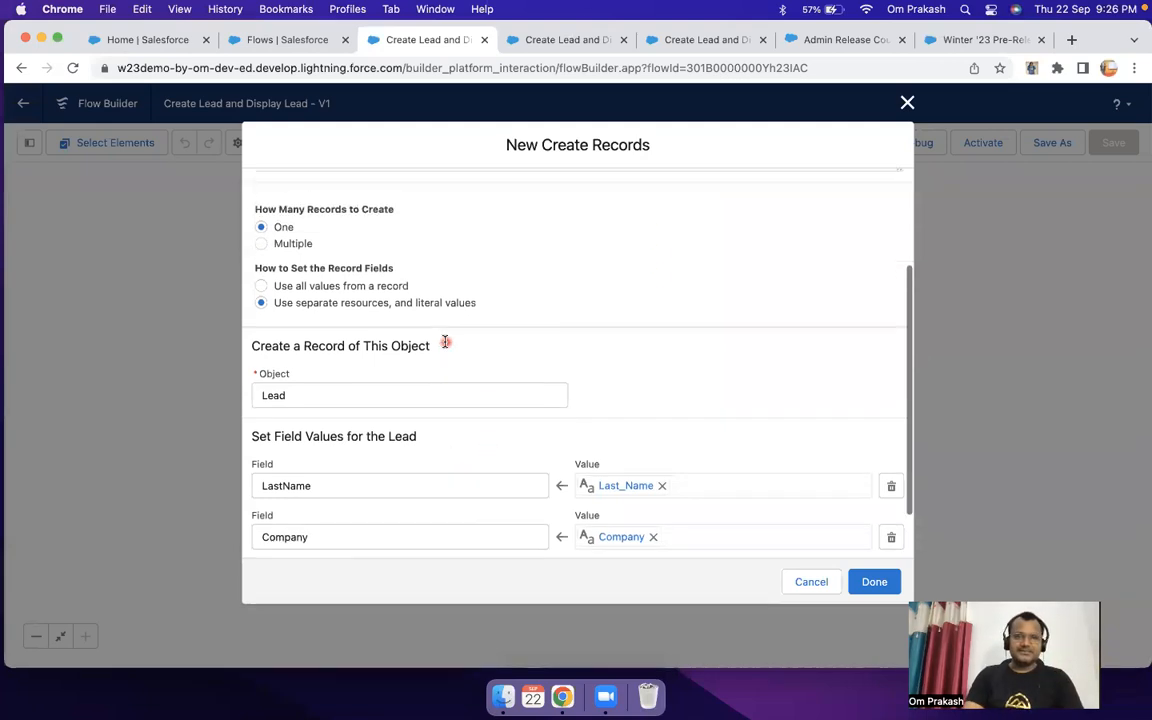
scroll(445, 345, down, 5)
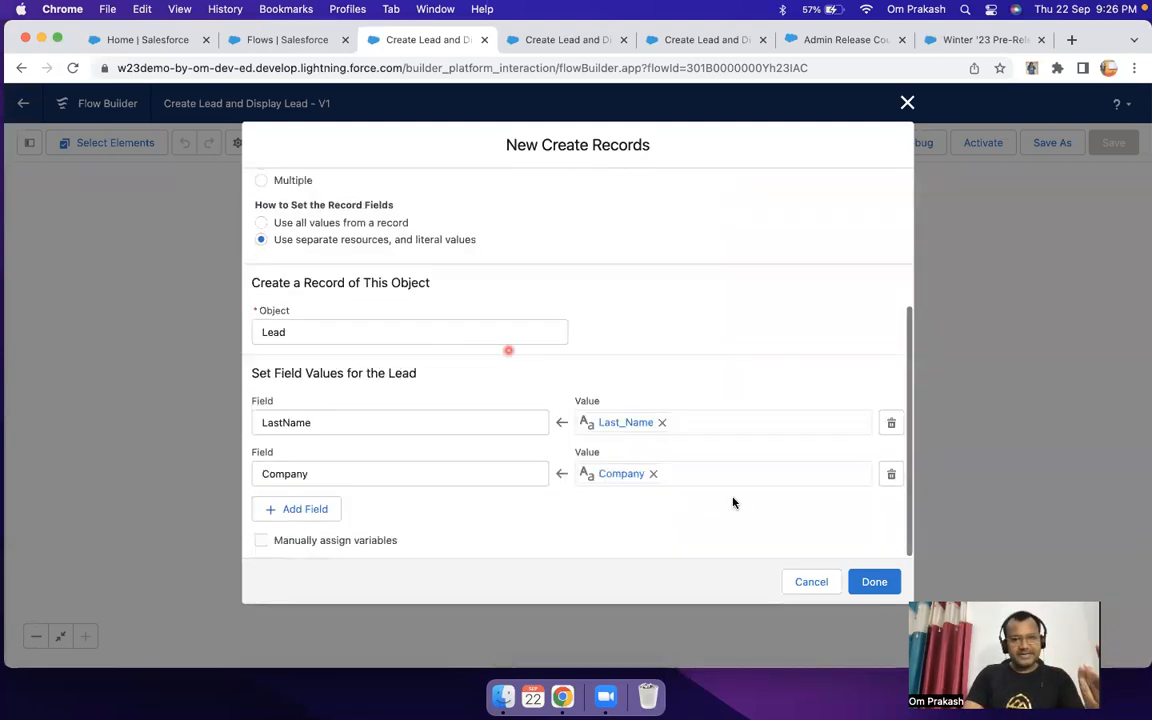
click(872, 581)
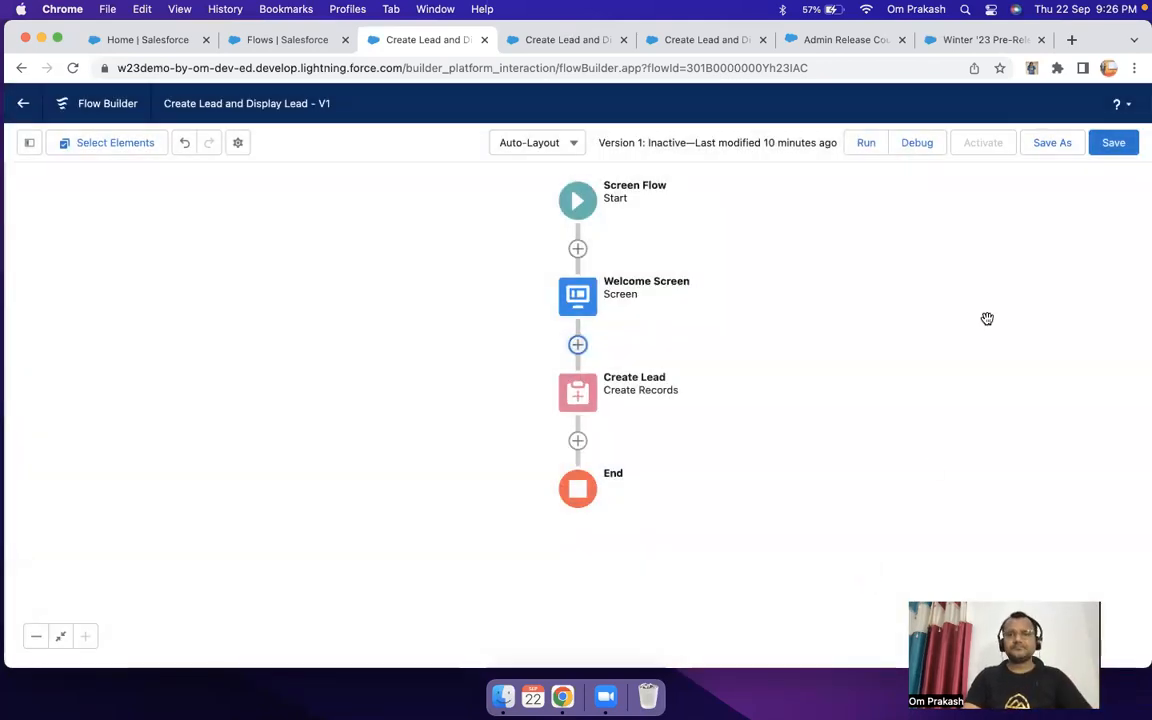
click(1117, 144)
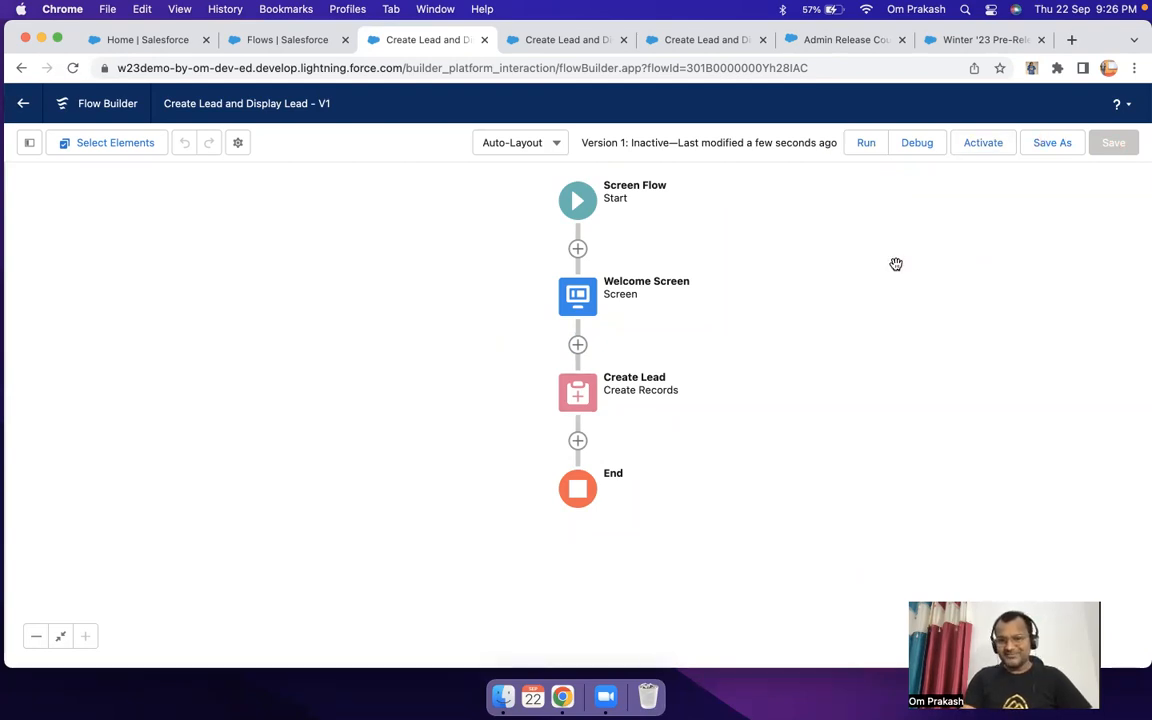
Step: Start a new debug run of the saved flow and close the two older debug pages
click(917, 143)
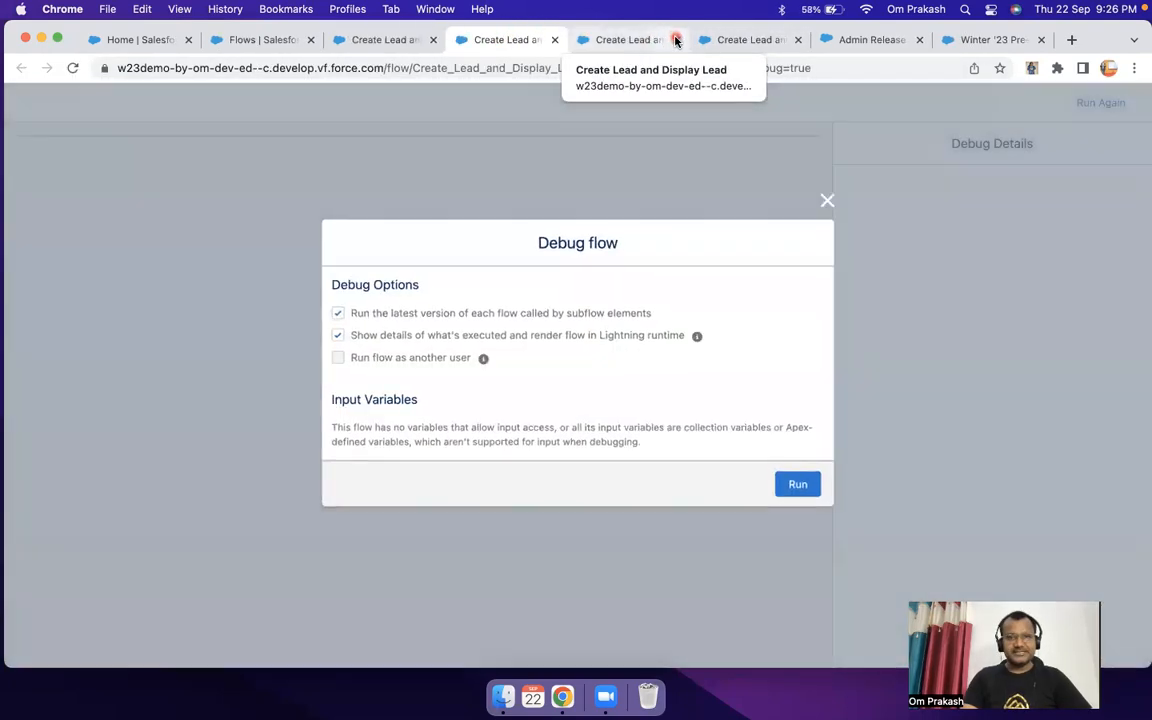
click(676, 40)
click(676, 40)
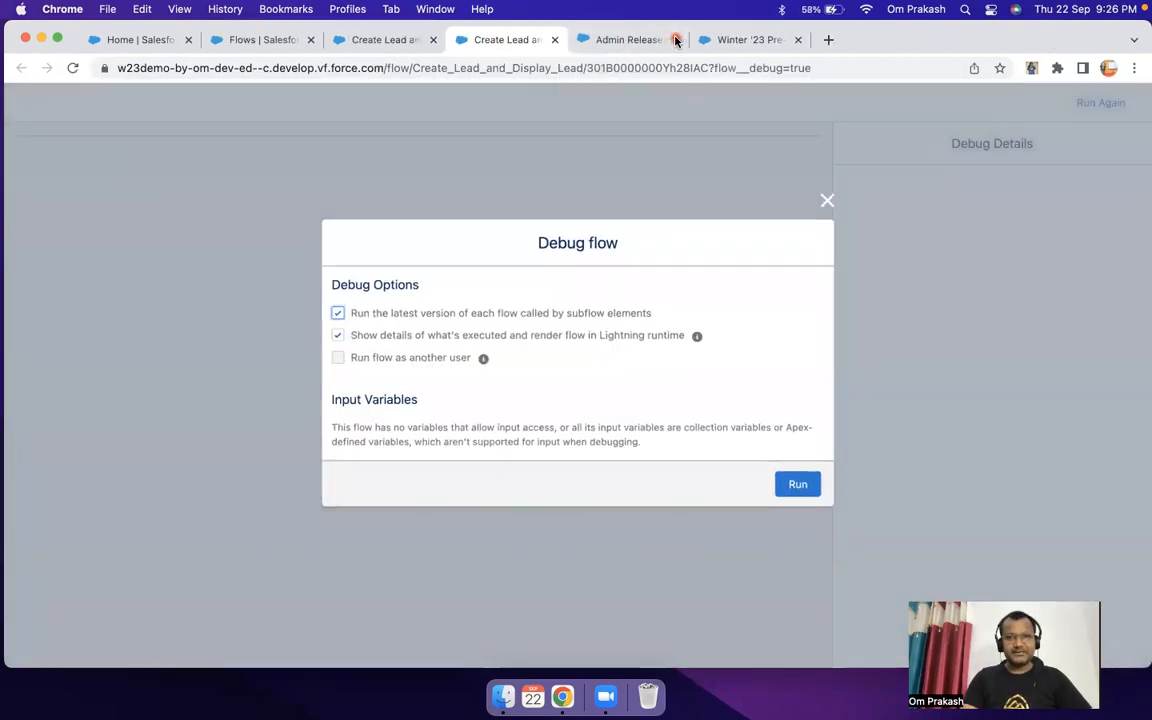
click(798, 485)
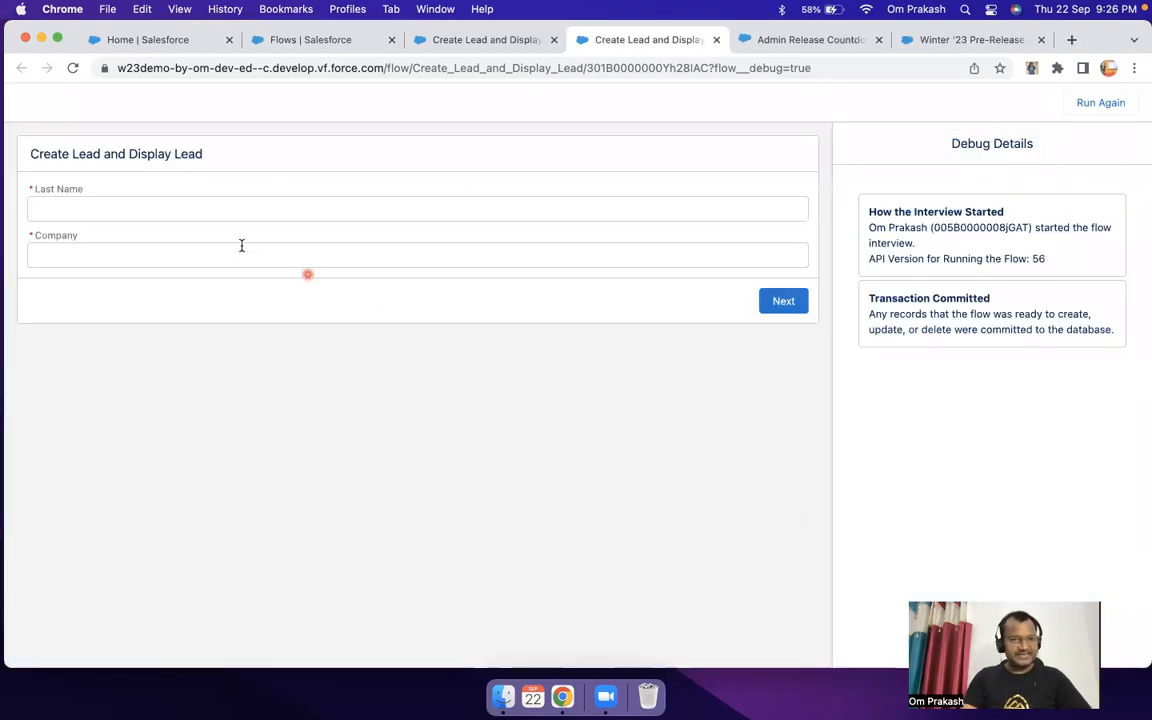
Step: Enter the lead's last name and "AppyCrown" as the company on the debug screen, and continue the flow
click(182, 203)
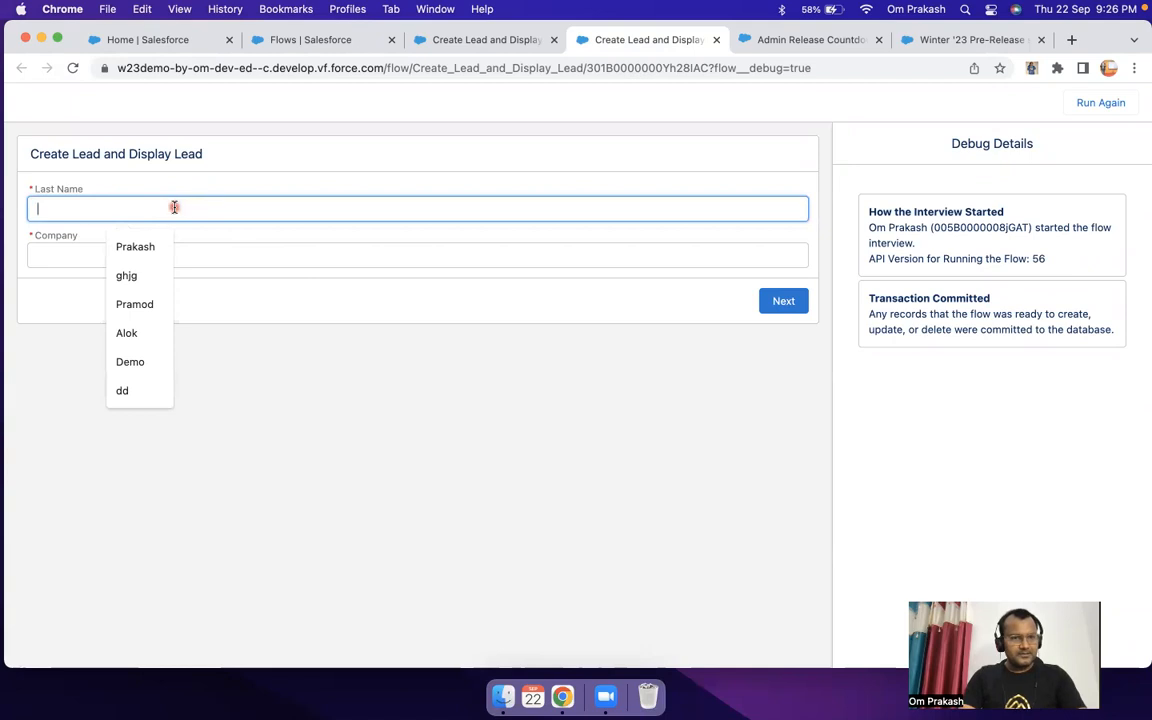
click(152, 238)
click(123, 252)
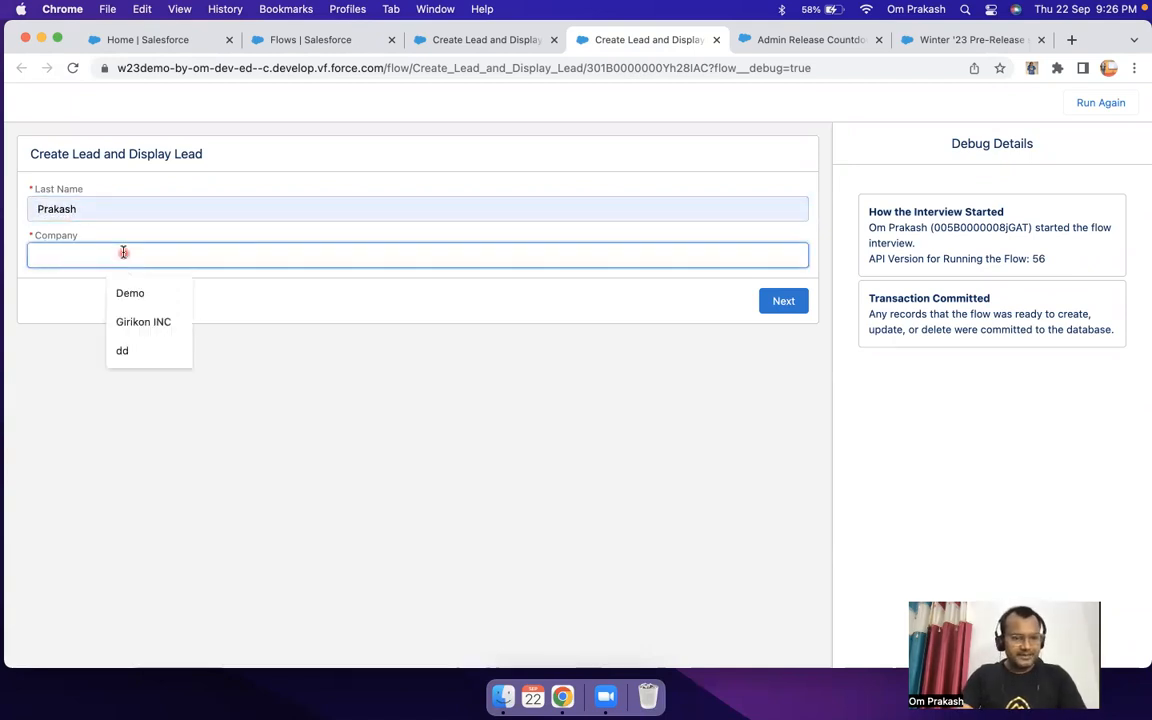
text(AppyCrown)
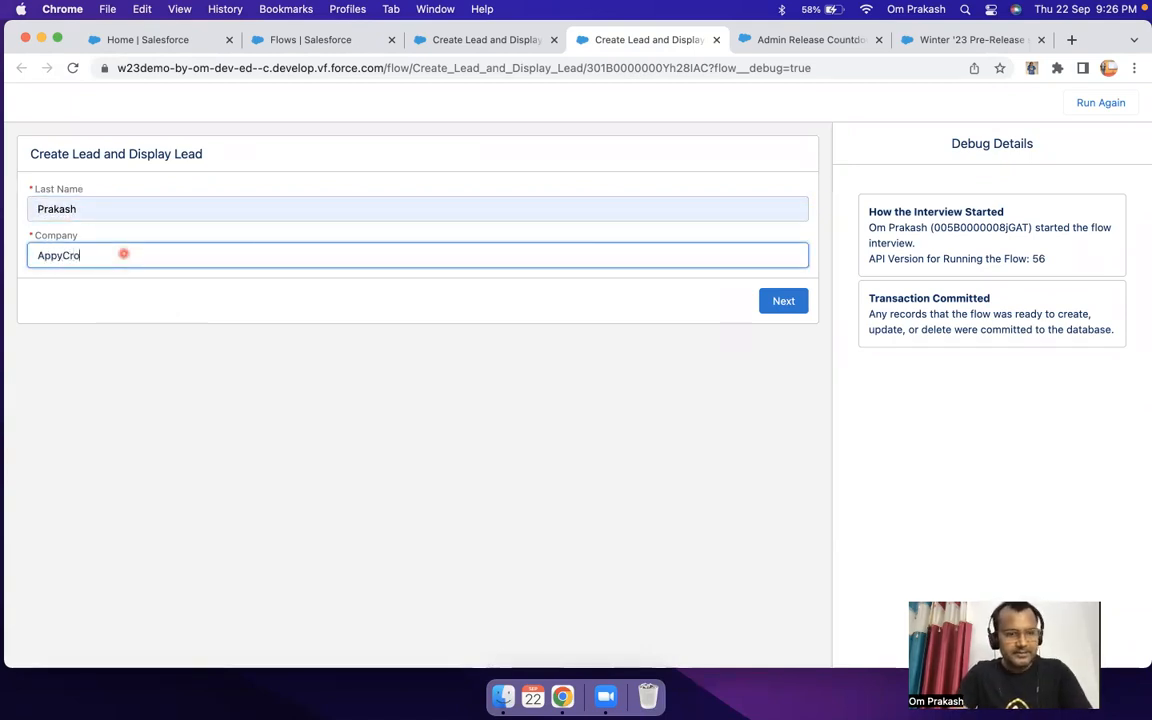
click(783, 302)
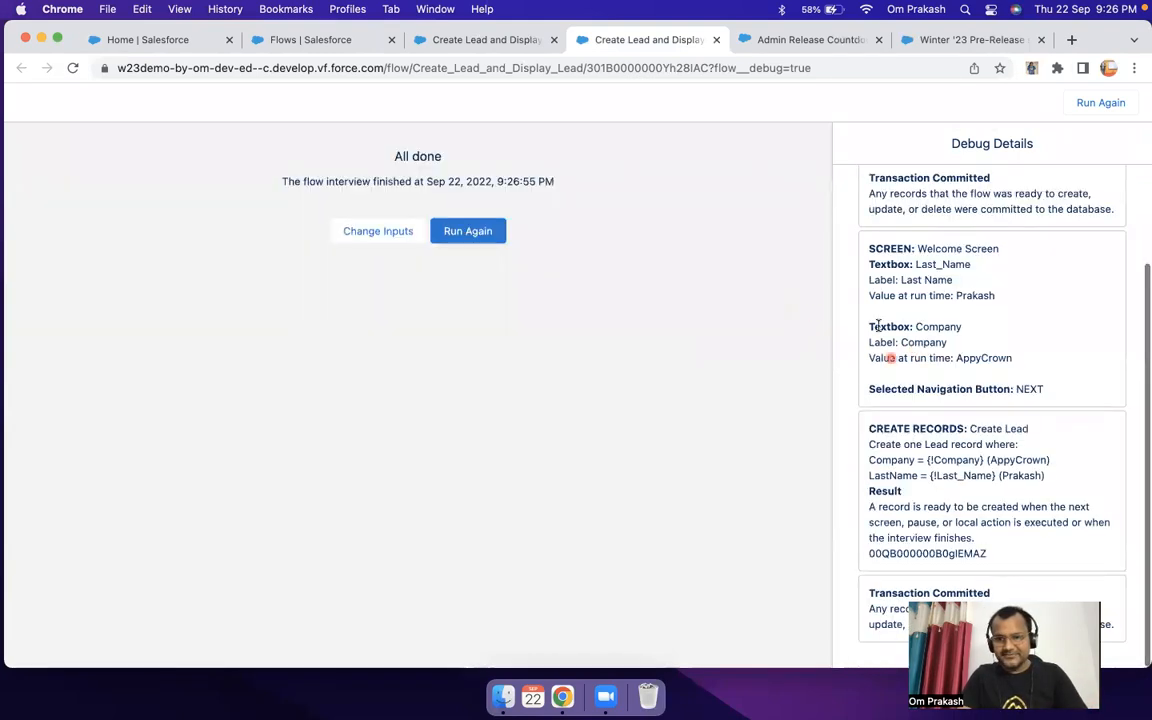
Step: Examine the debug details for the Welcome Screen inputs, the Create Lead field assignments, the result text and the new record's ID
drag(869, 249, 1036, 436)
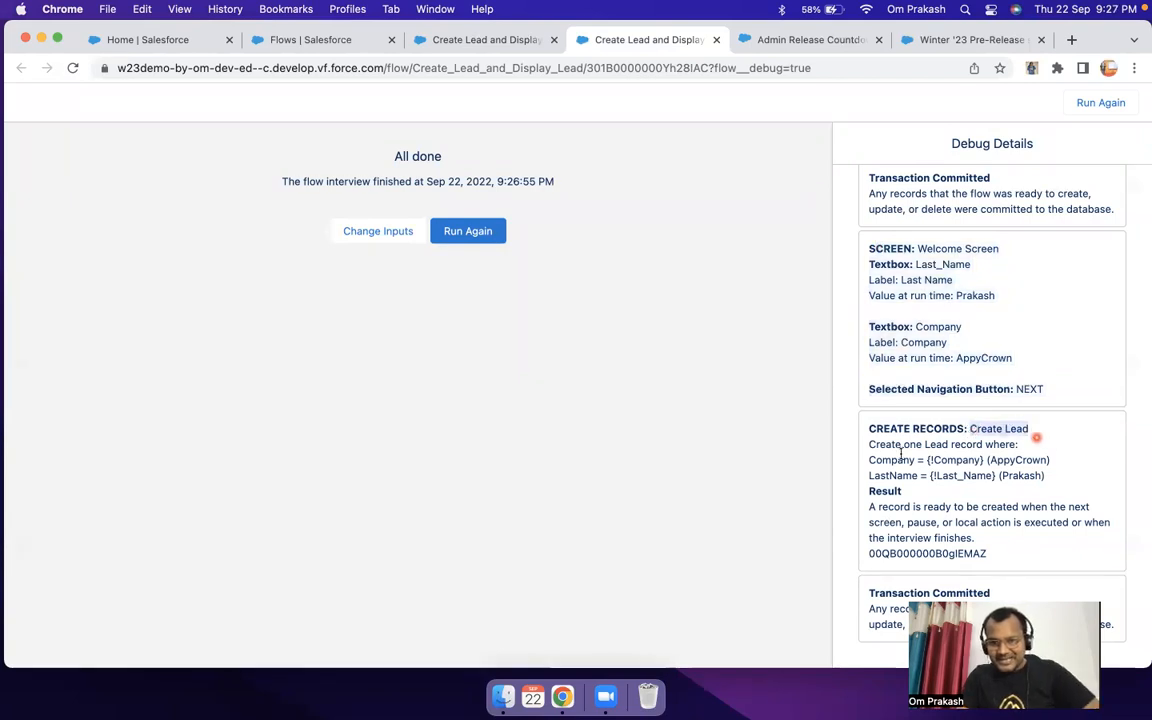
drag(874, 444, 1034, 450)
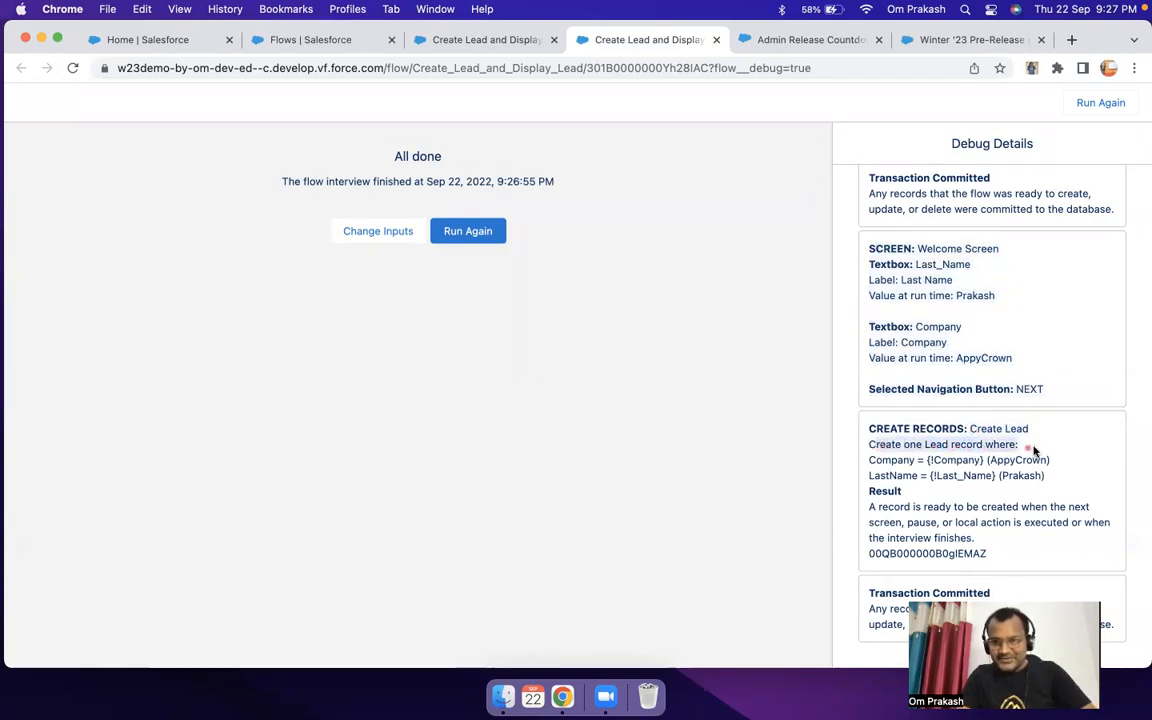
double_click(896, 459)
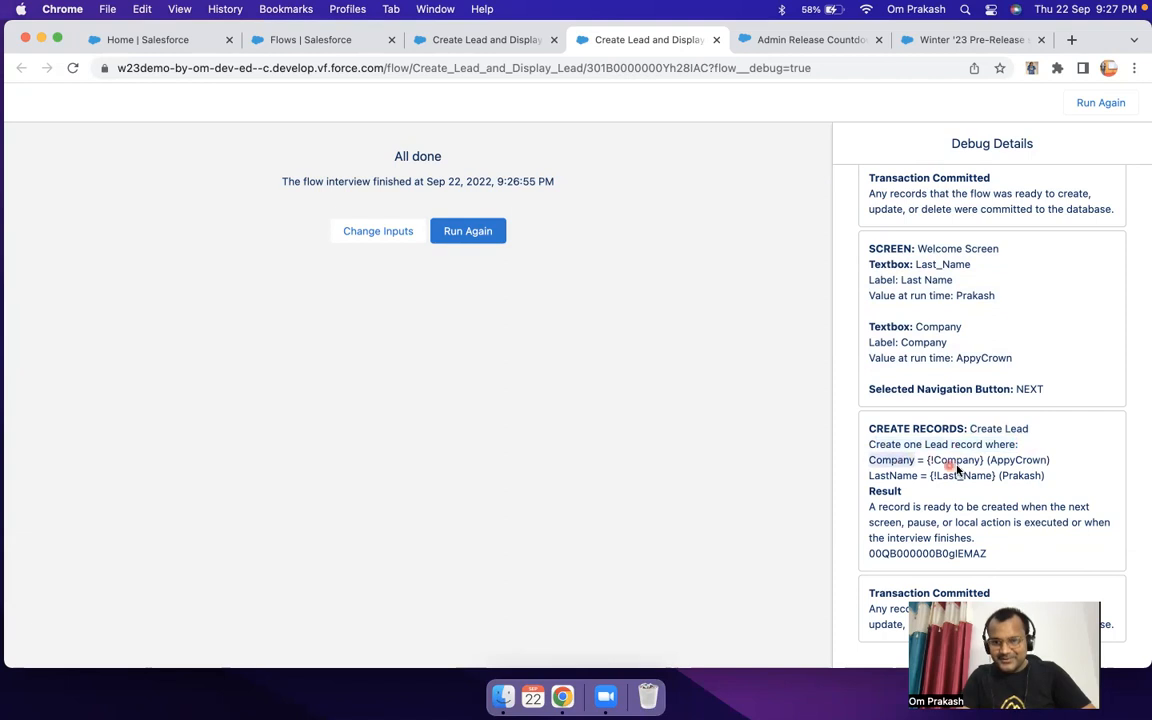
double_click(951, 460)
double_click(1008, 460)
double_click(892, 476)
double_click(965, 476)
double_click(1035, 474)
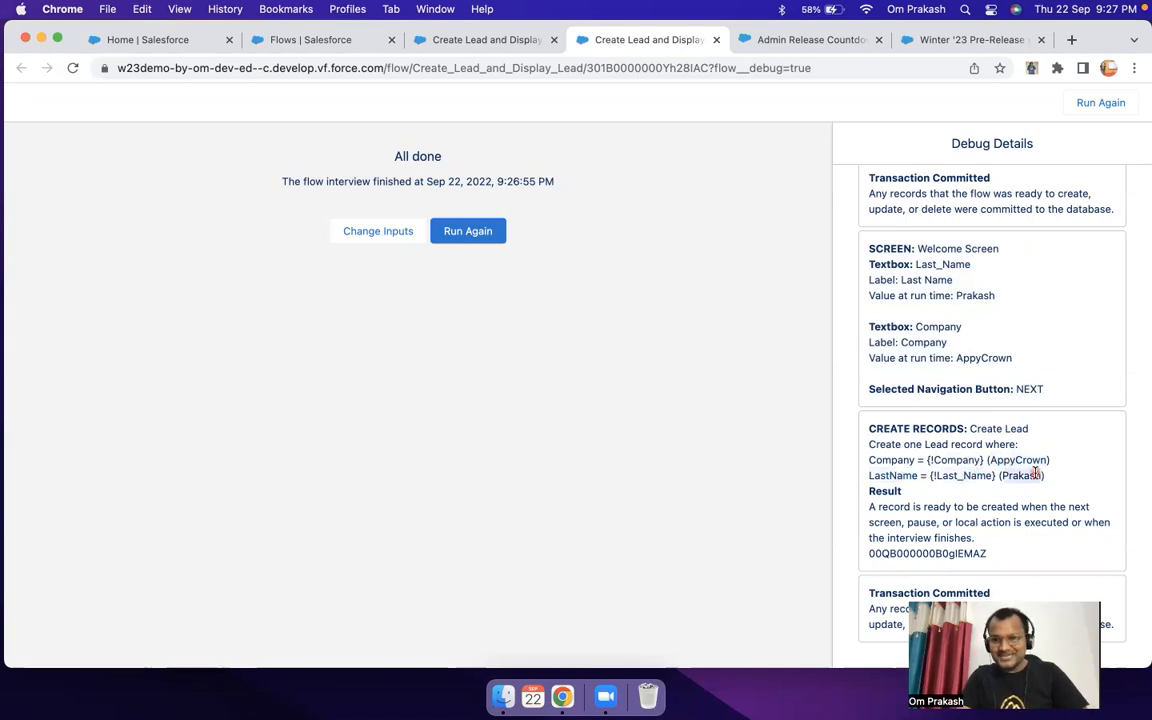
click(957, 492)
drag(872, 502, 992, 510)
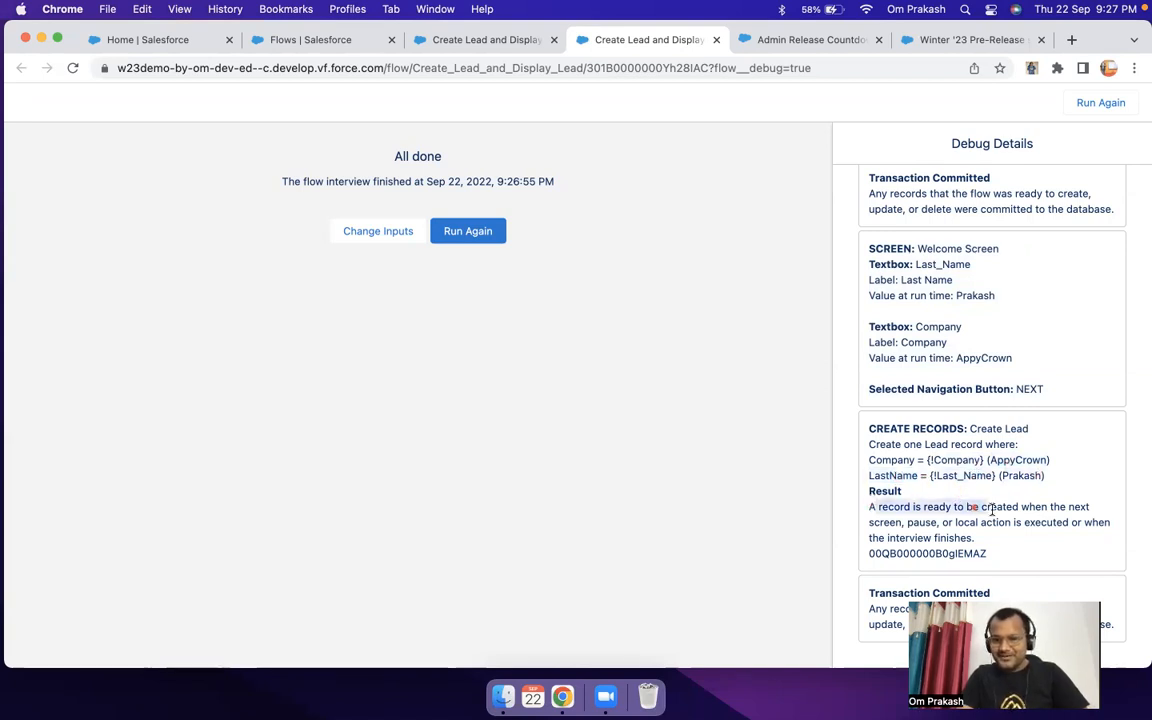
click(878, 516)
drag(871, 509, 1057, 516)
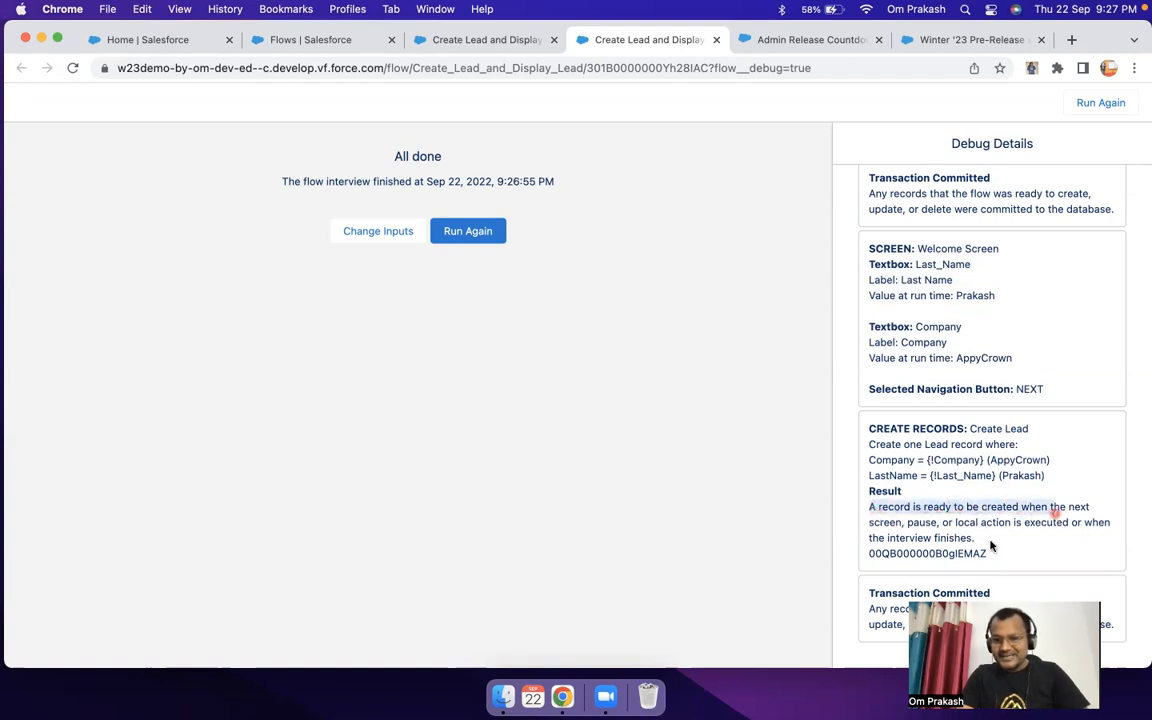
double_click(917, 555)
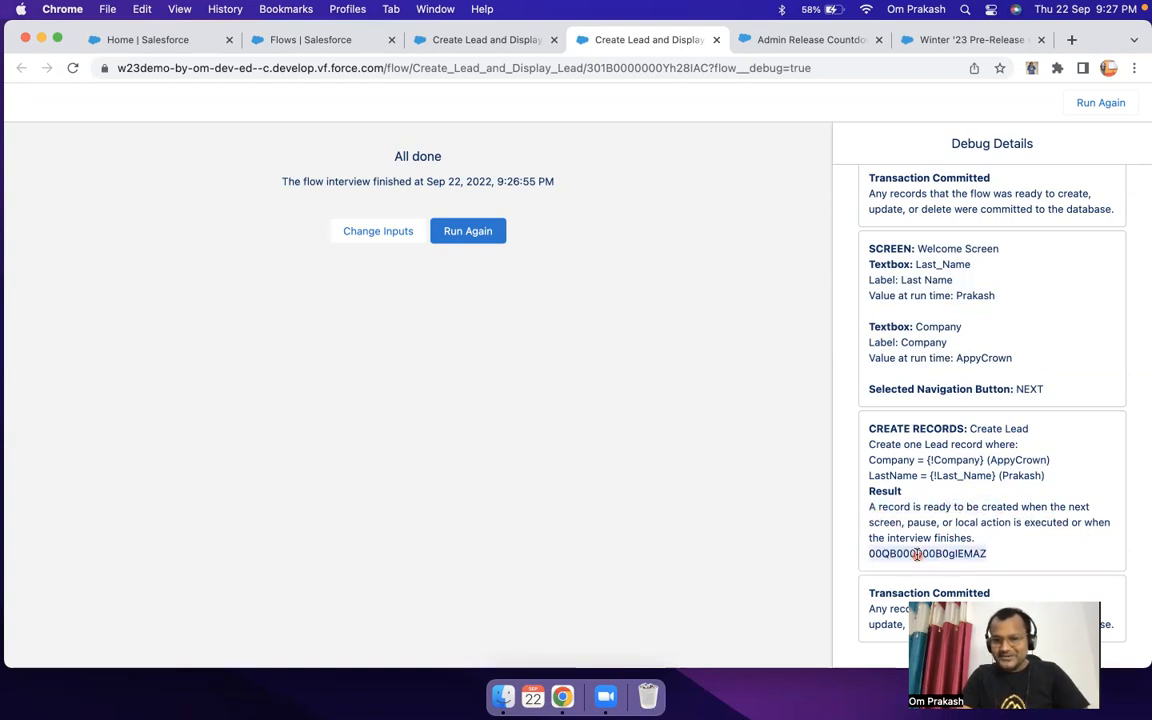
Step: Copy the new record's ID from the debug details and open that lead by replacing the path in the Home page's address
right_click(917, 555)
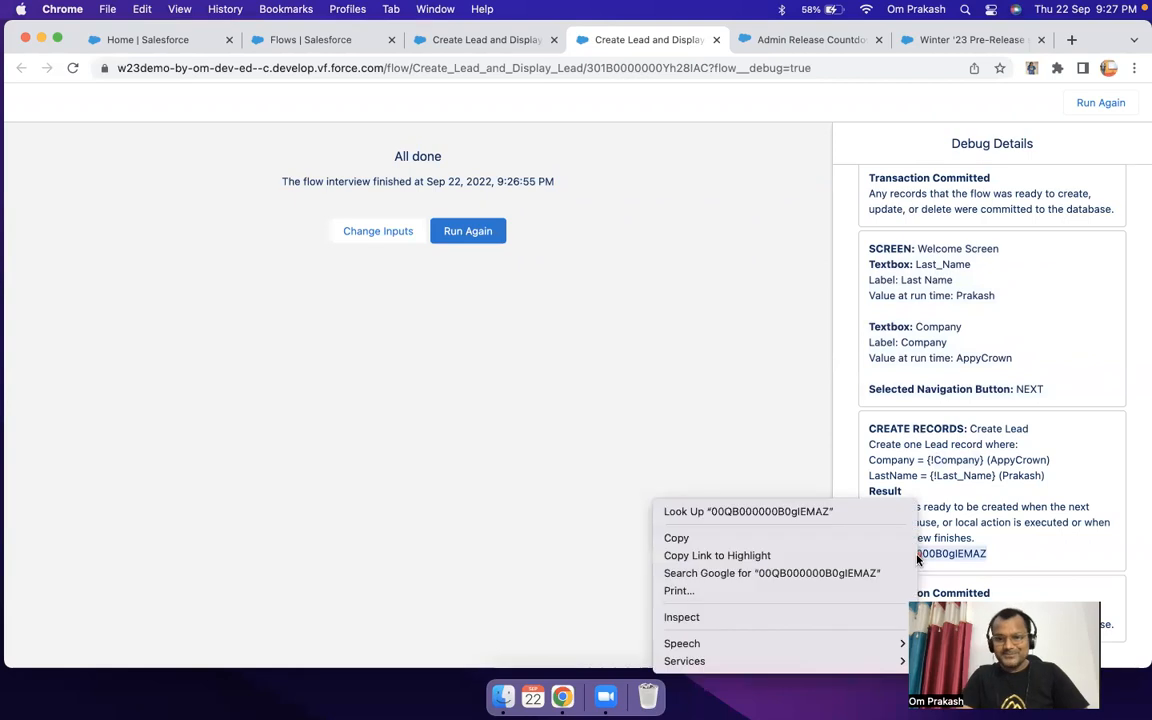
click(778, 537)
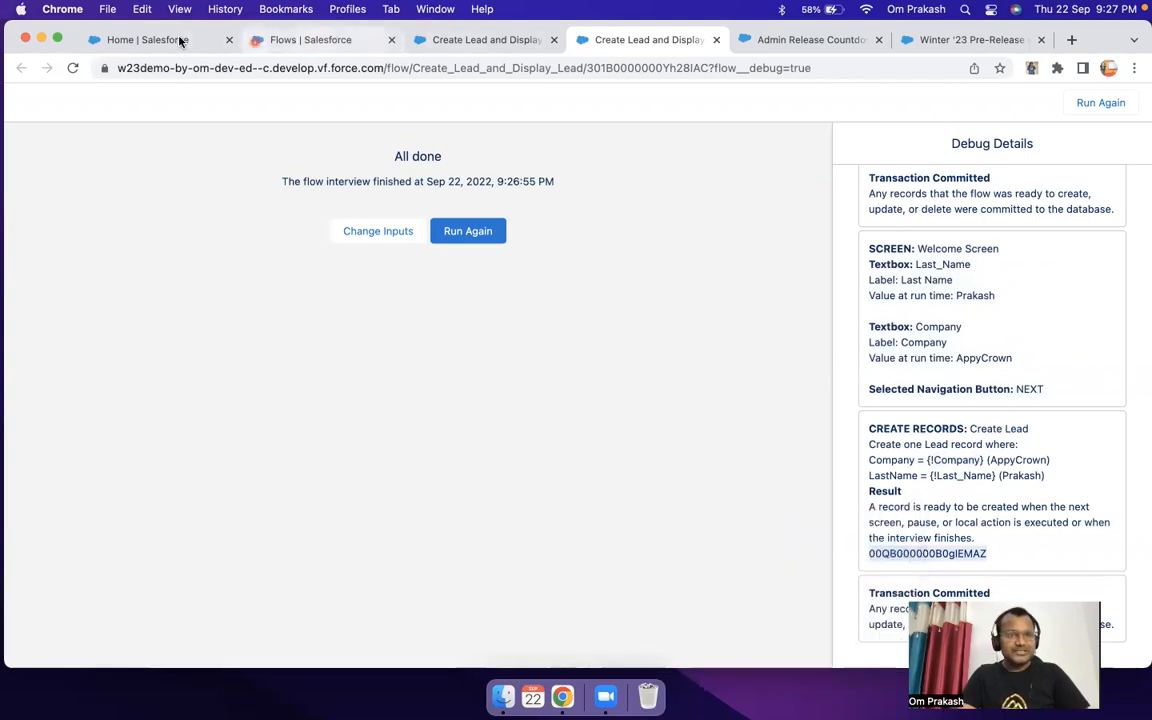
click(181, 41)
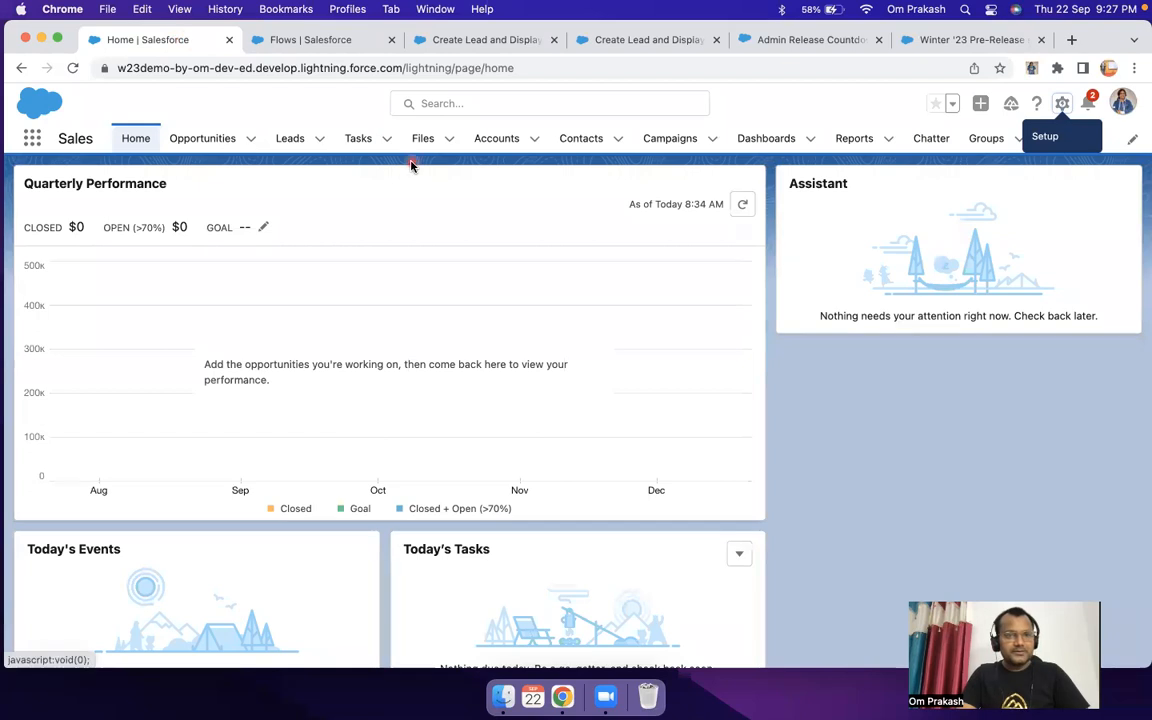
drag(406, 68, 668, 62)
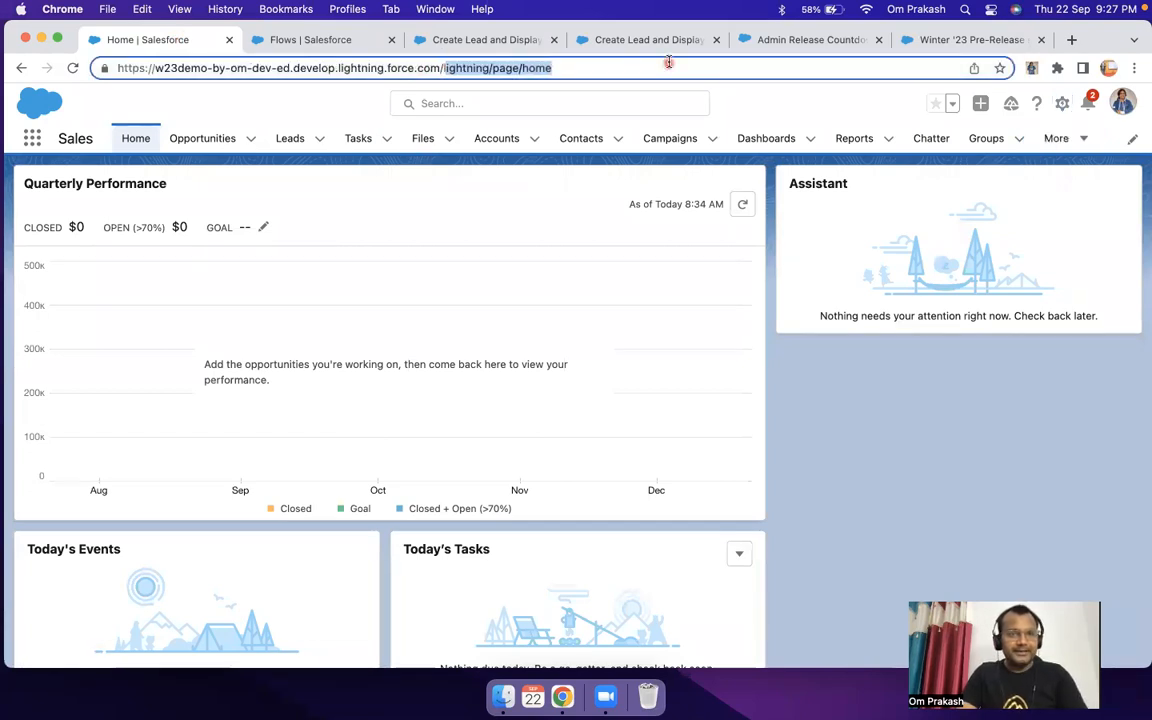
key(BackSpace)
key(super+v)
key(Return)
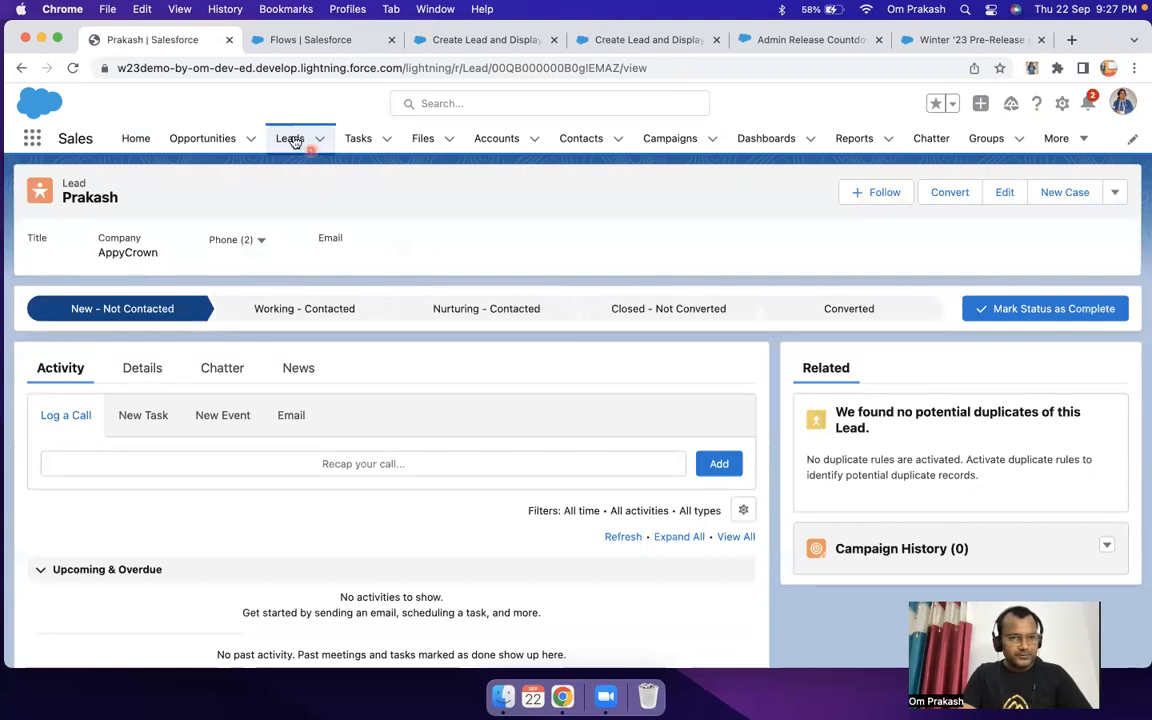
Step: Show the Today's Leads list view, open the AppyCrown lead and review its details
click(290, 140)
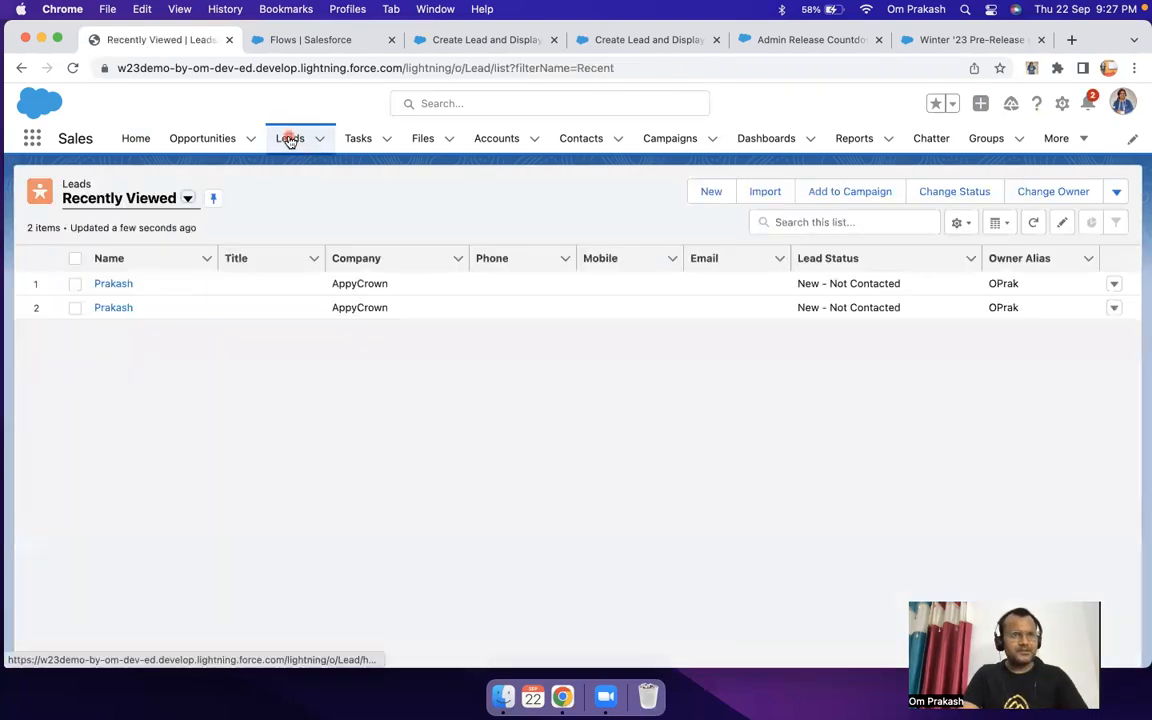
click(175, 200)
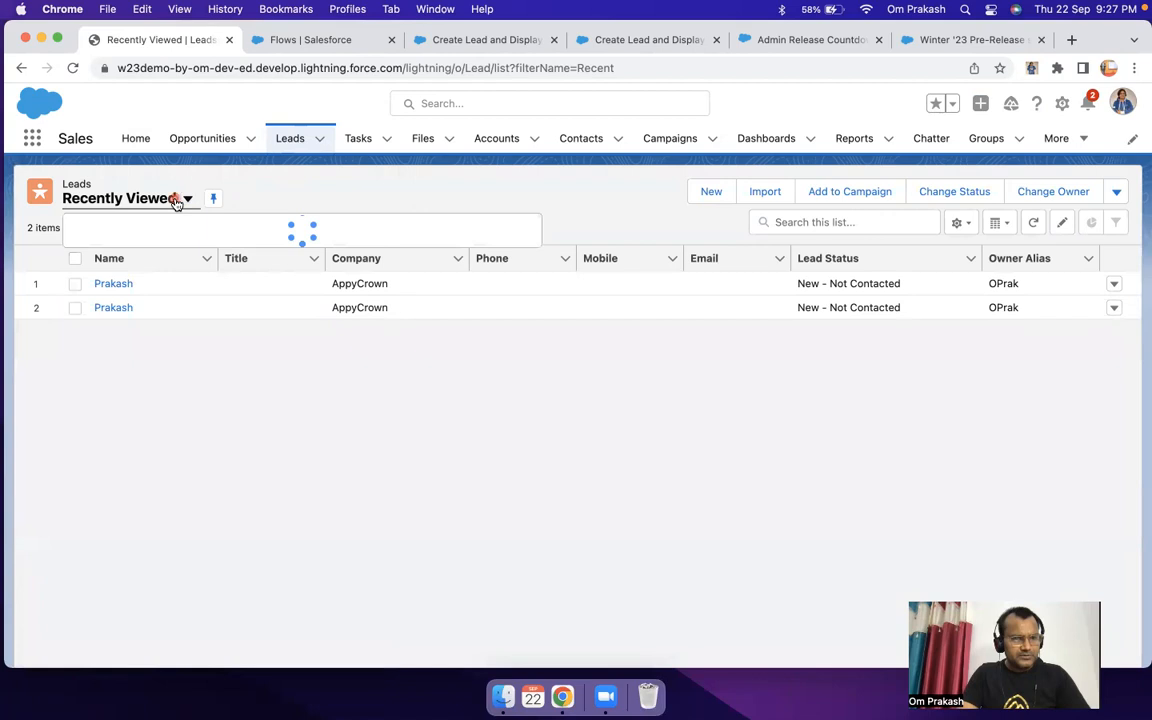
click(141, 372)
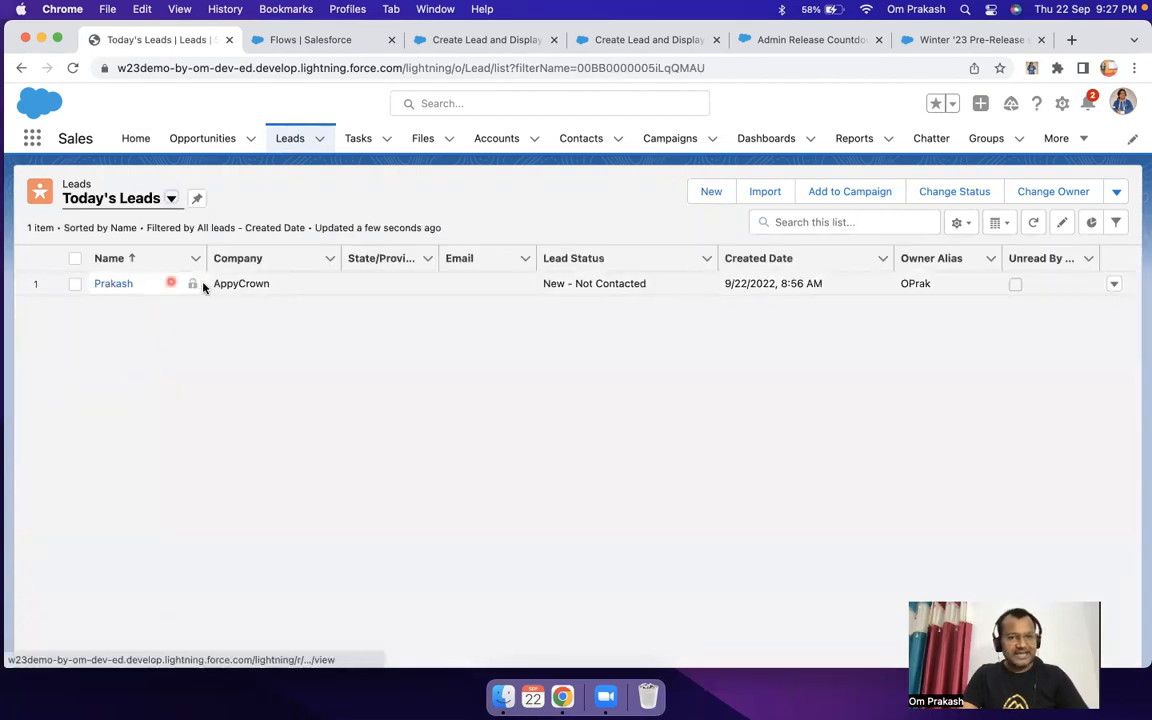
click(112, 286)
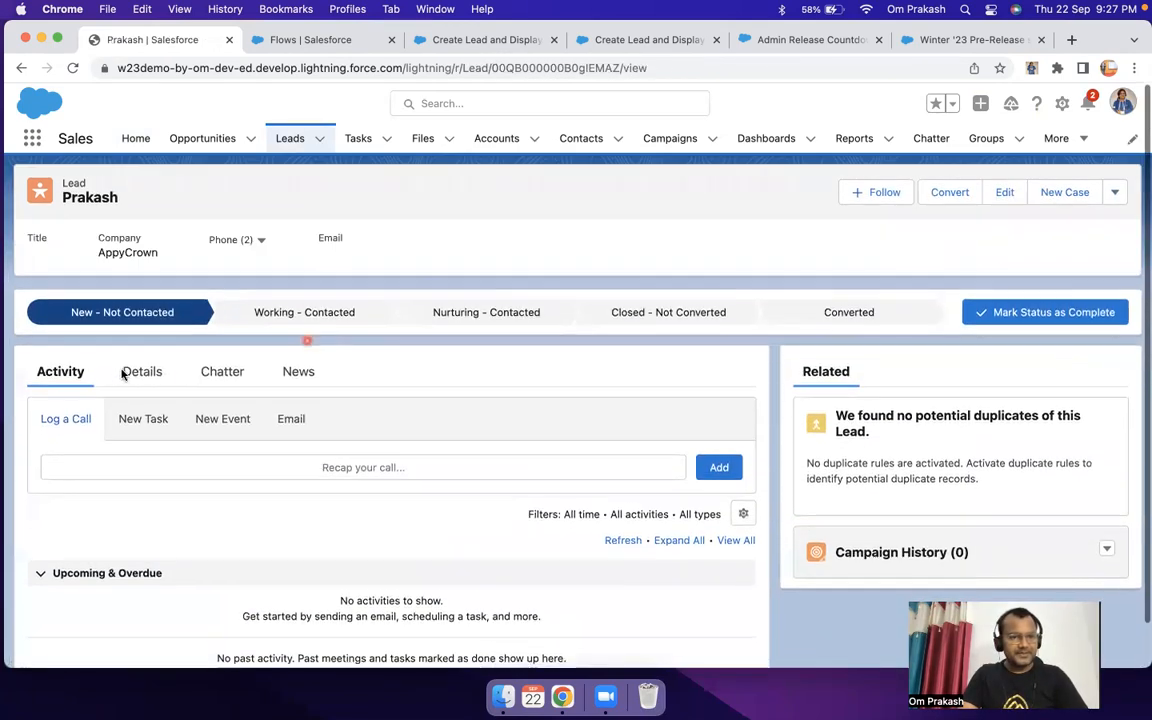
click(117, 367)
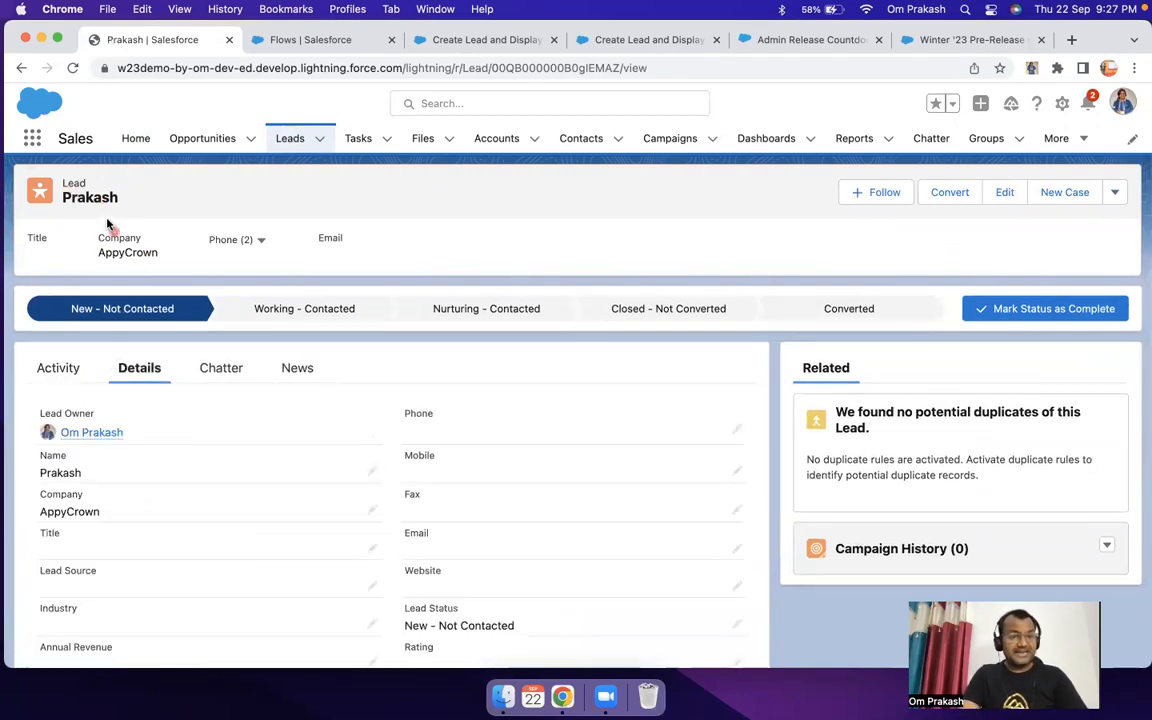
scroll(544, 485, down, 3)
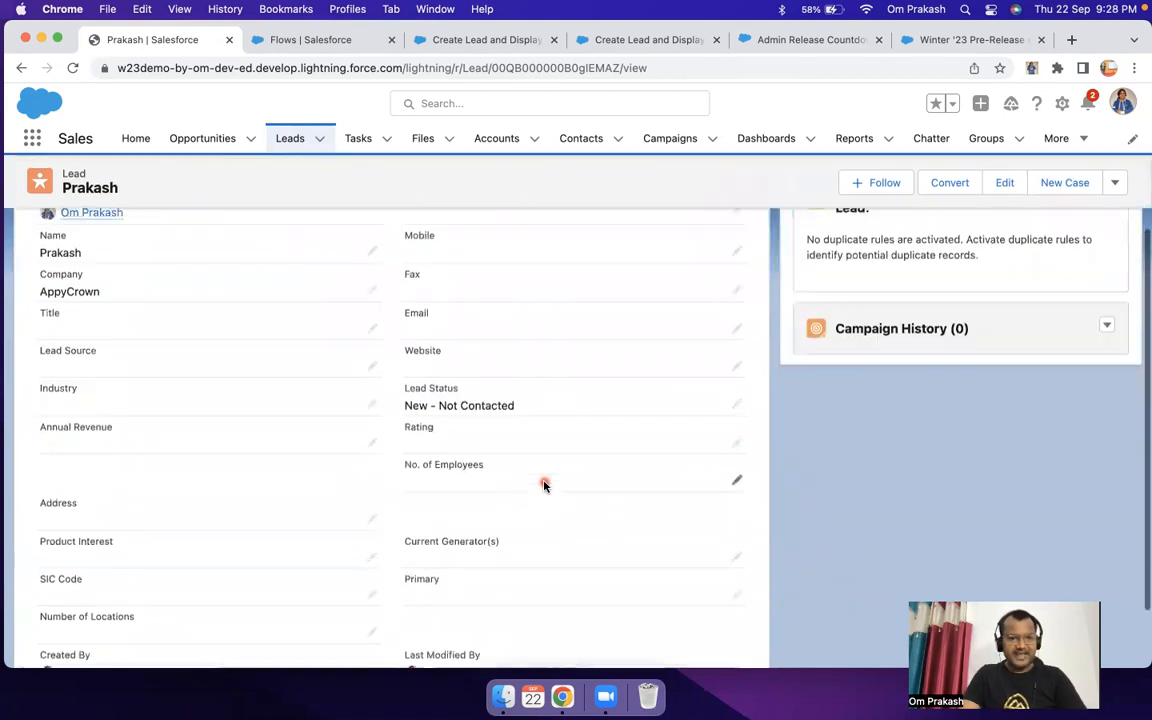
scroll(544, 485, up, 3)
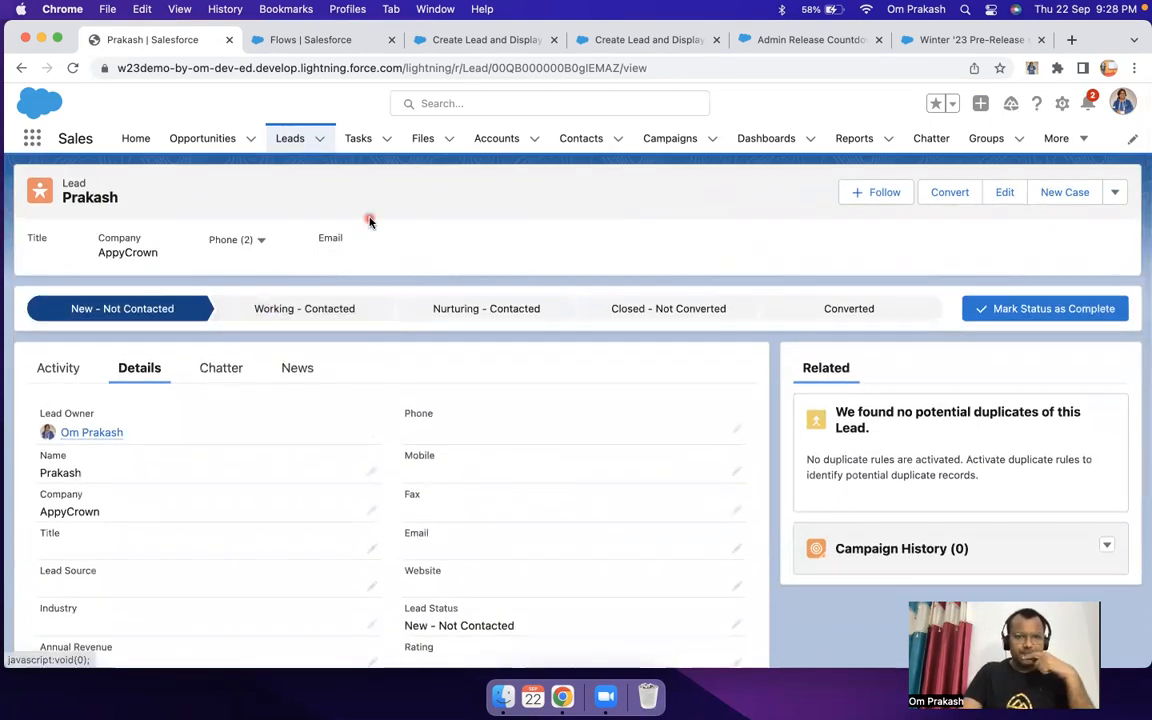
Step: Close the finished debug page and return to the Create Lead and Display Lead flow in Flow Builder
click(494, 42)
click(622, 42)
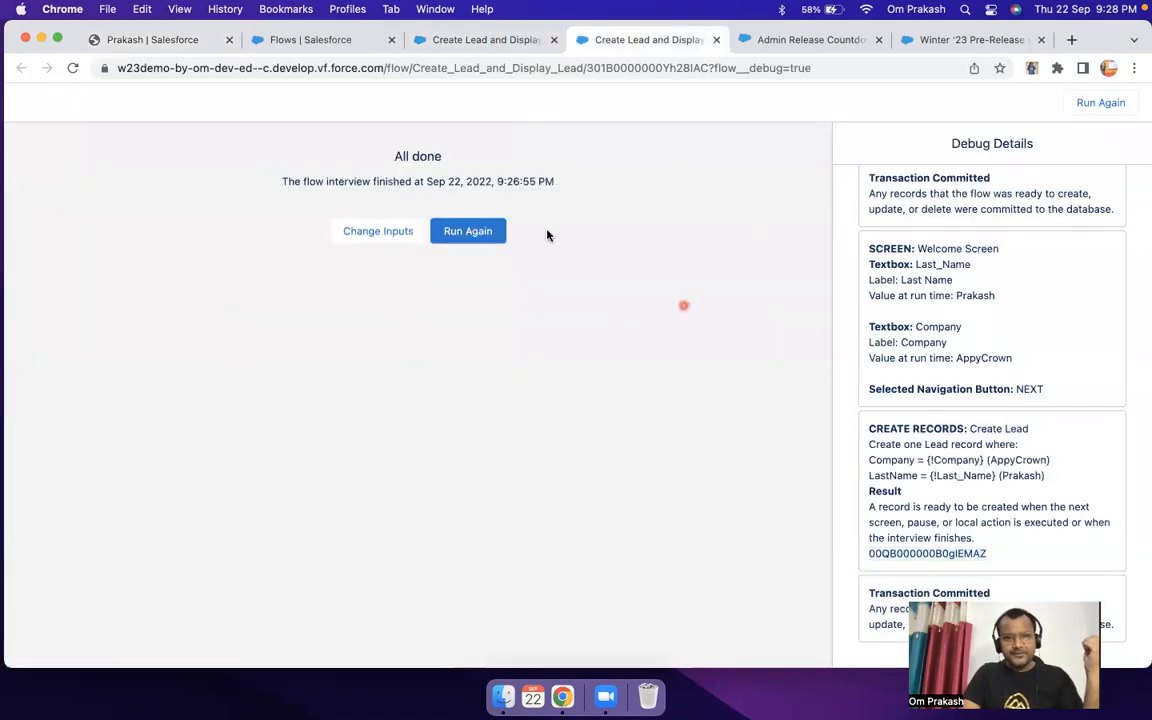
click(720, 40)
click(462, 41)
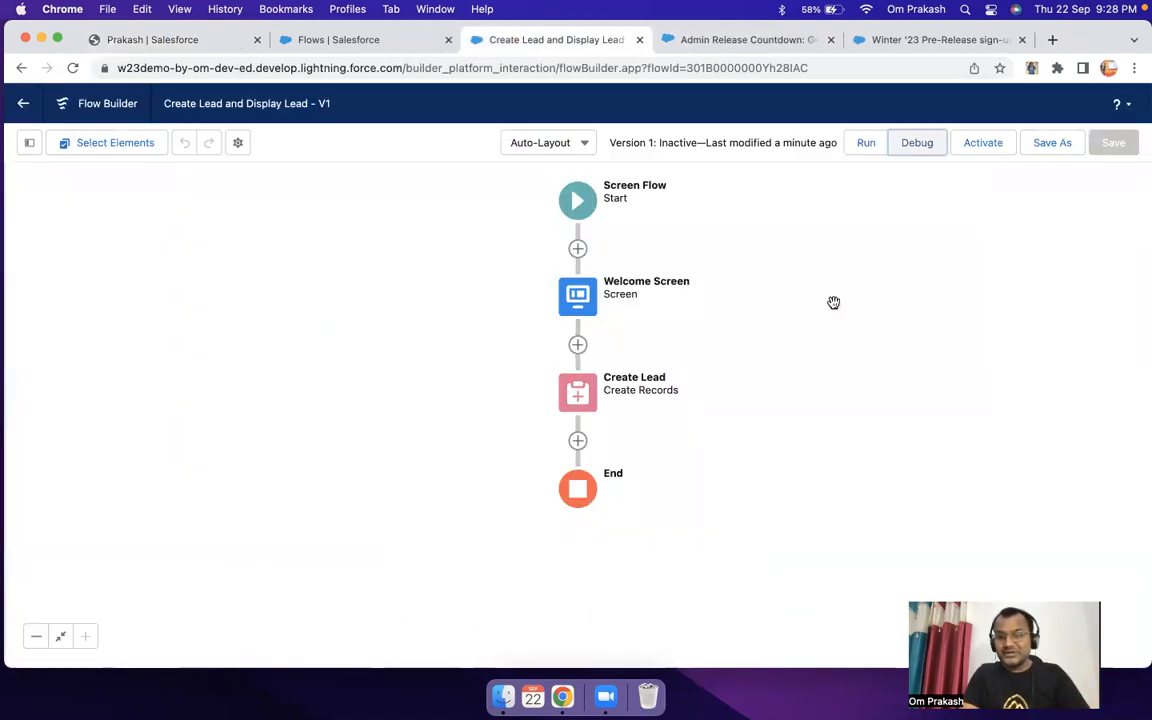
Step: Add a Screen element after Create Lead and label it "Output"
click(580, 444)
click(531, 594)
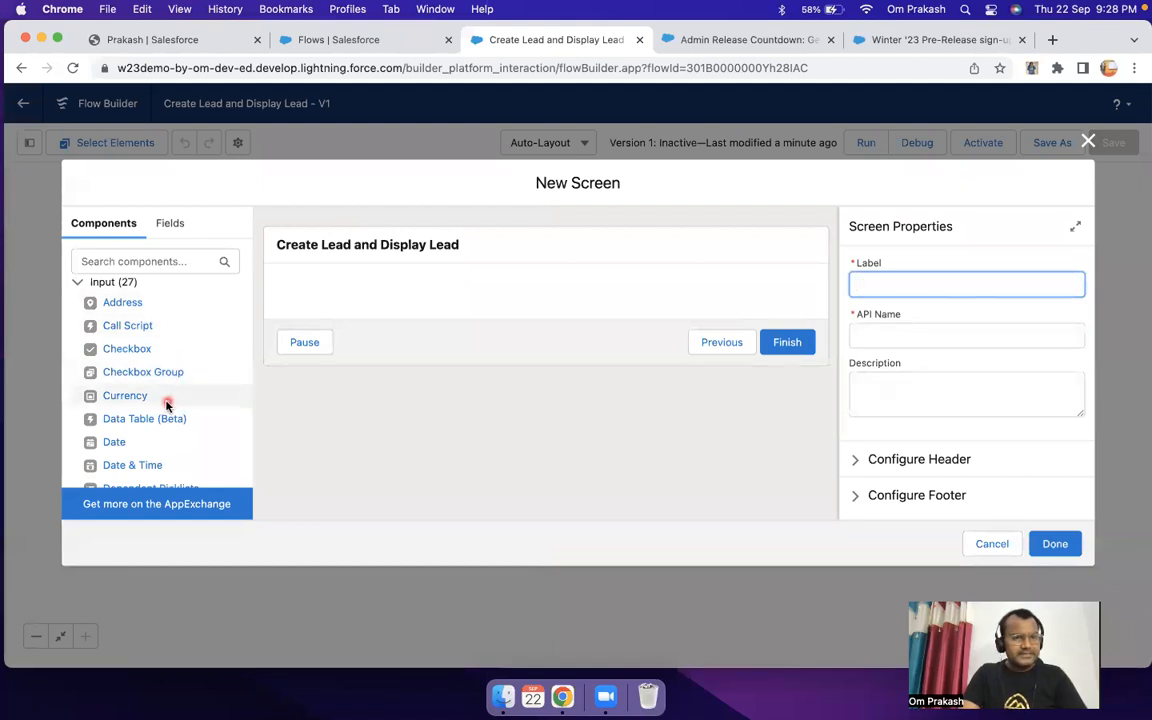
scroll(167, 403, down, 10)
drag(131, 453, 386, 264)
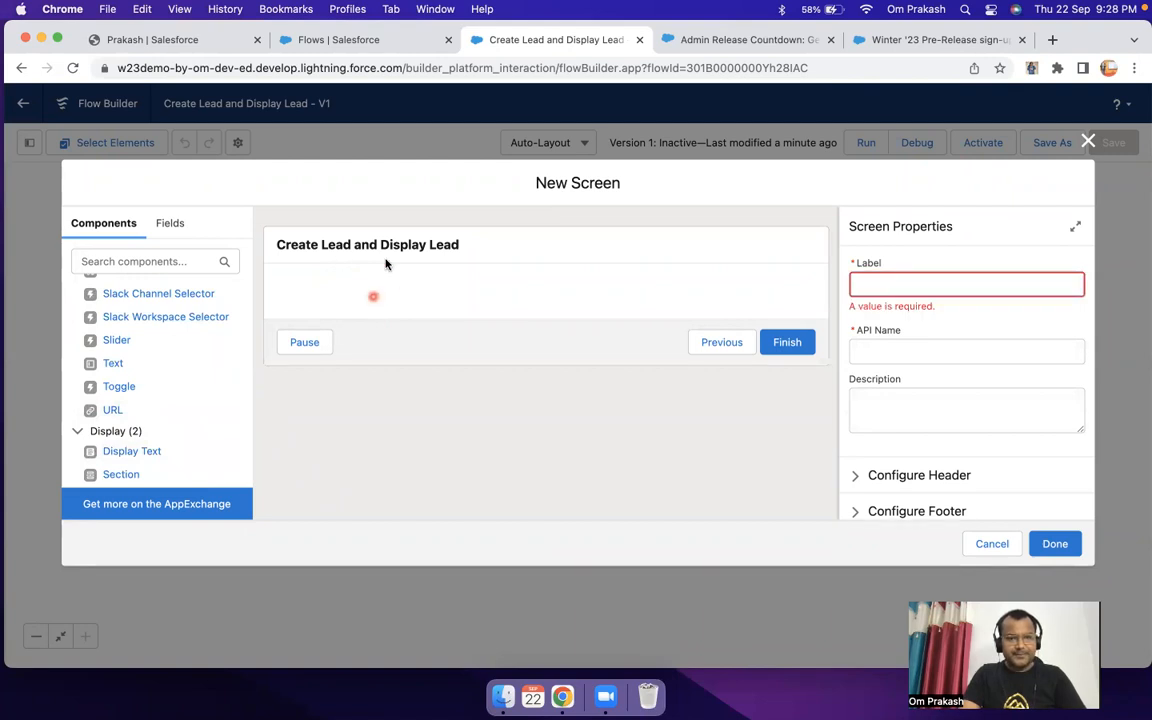
click(378, 243)
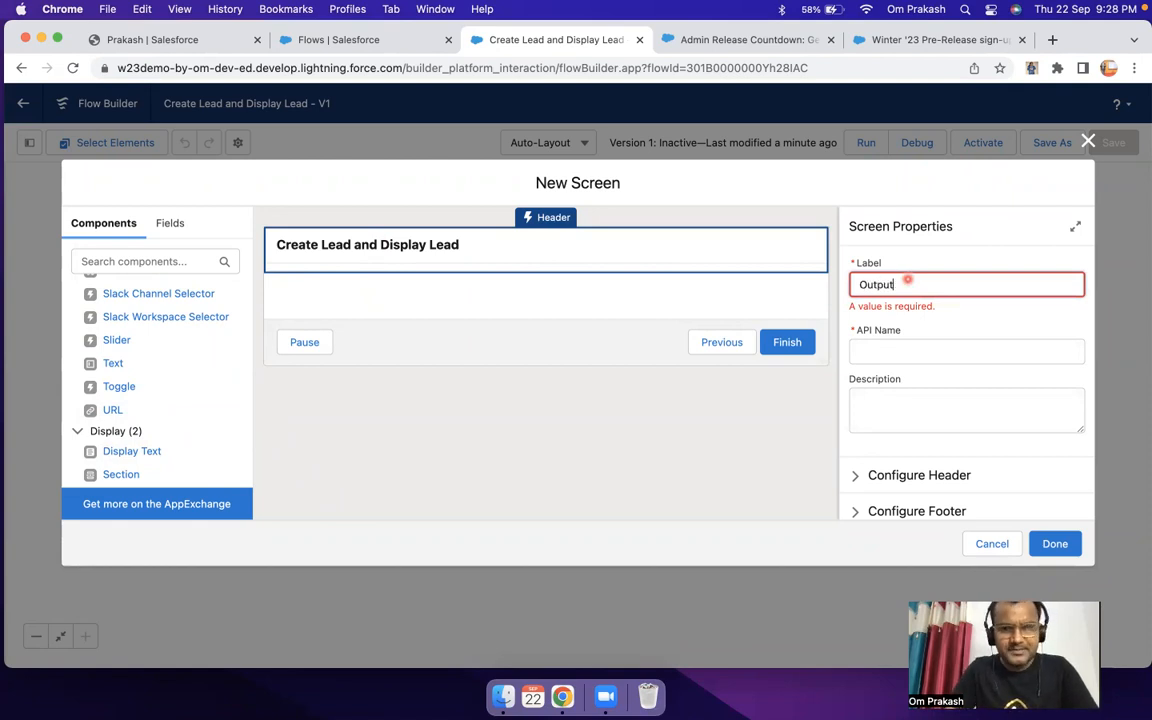
key(Tab)
click(448, 301)
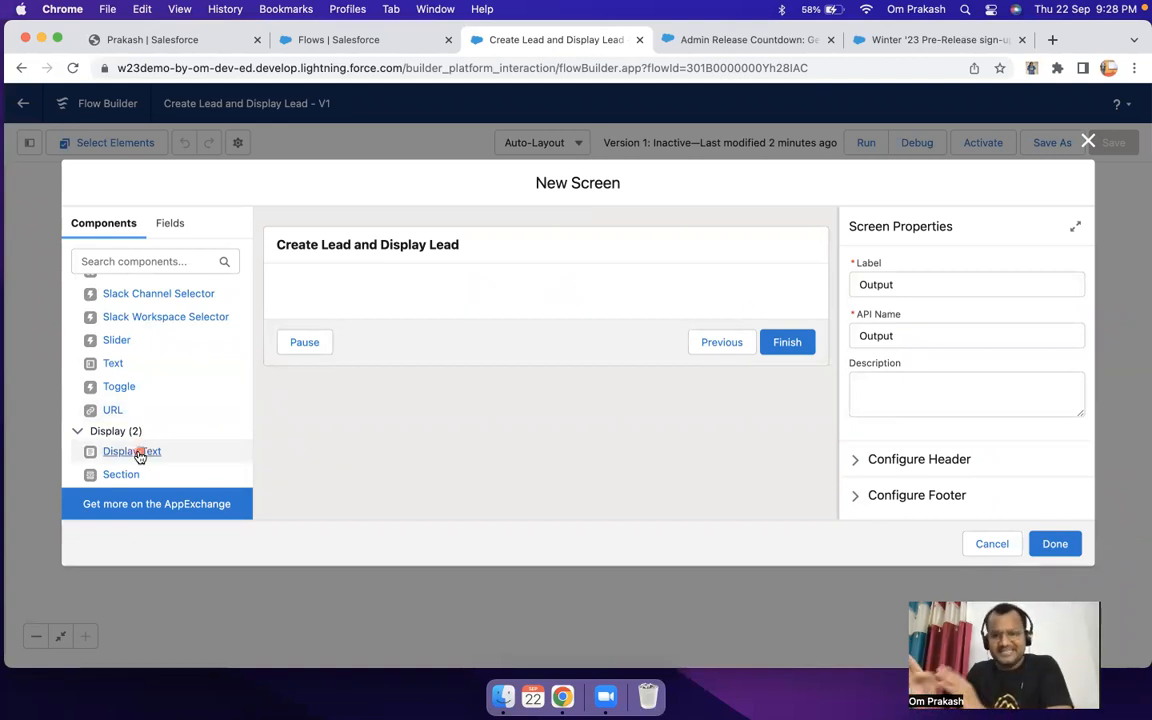
Step: Place a Display Text component on the Output screen and give it the API name "Display"
drag(140, 456, 340, 298)
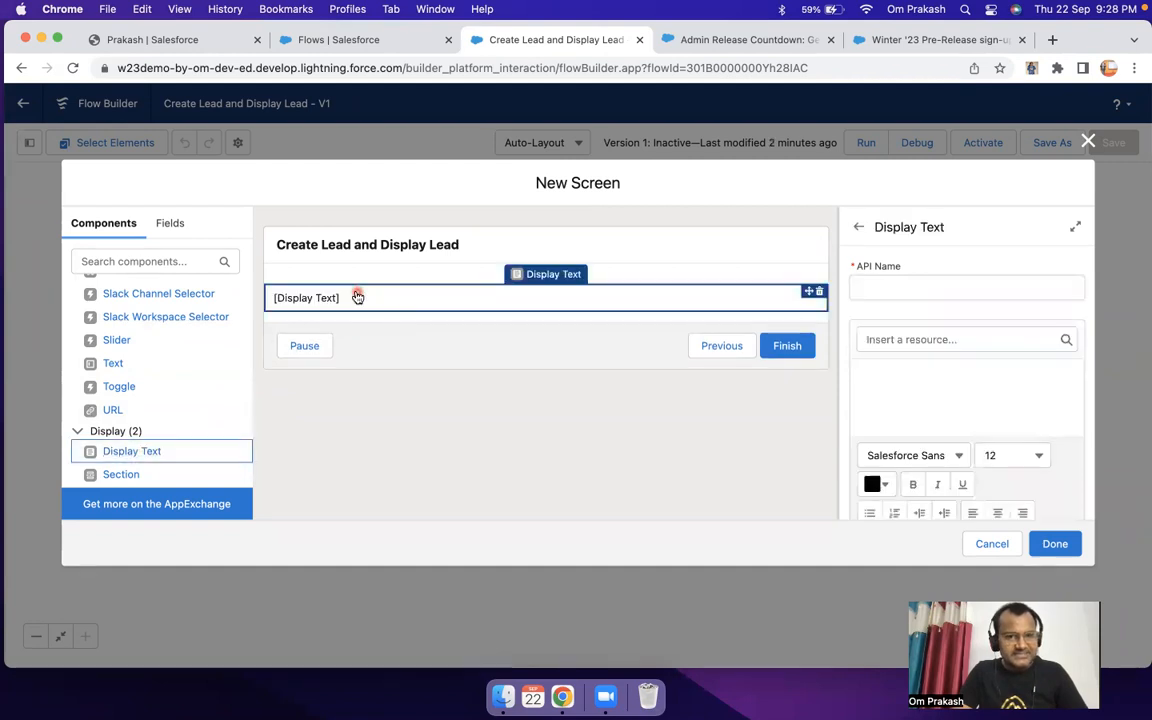
click(916, 285)
text(Display)
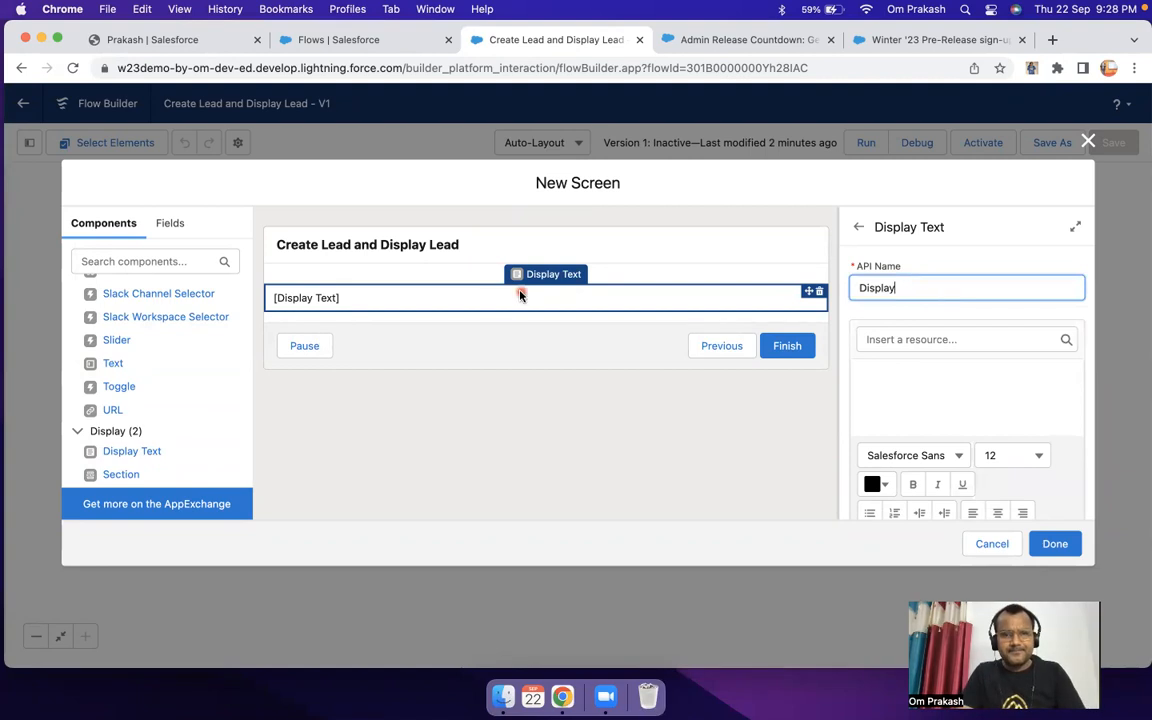
click(448, 295)
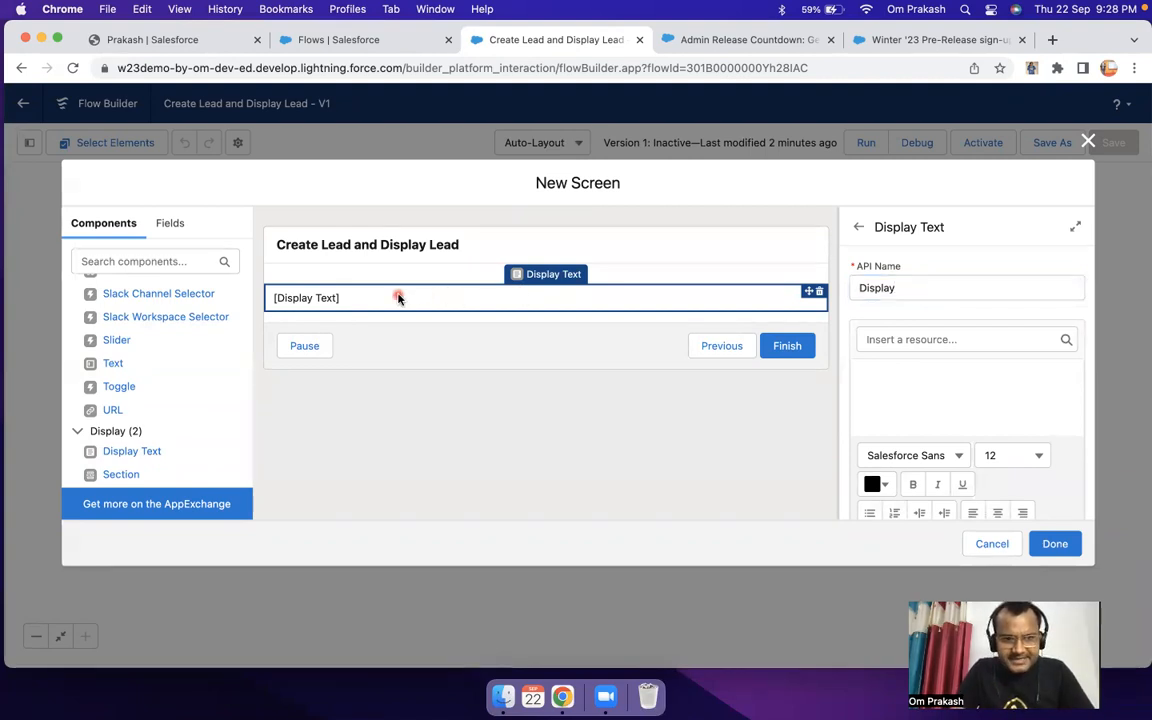
click(945, 287)
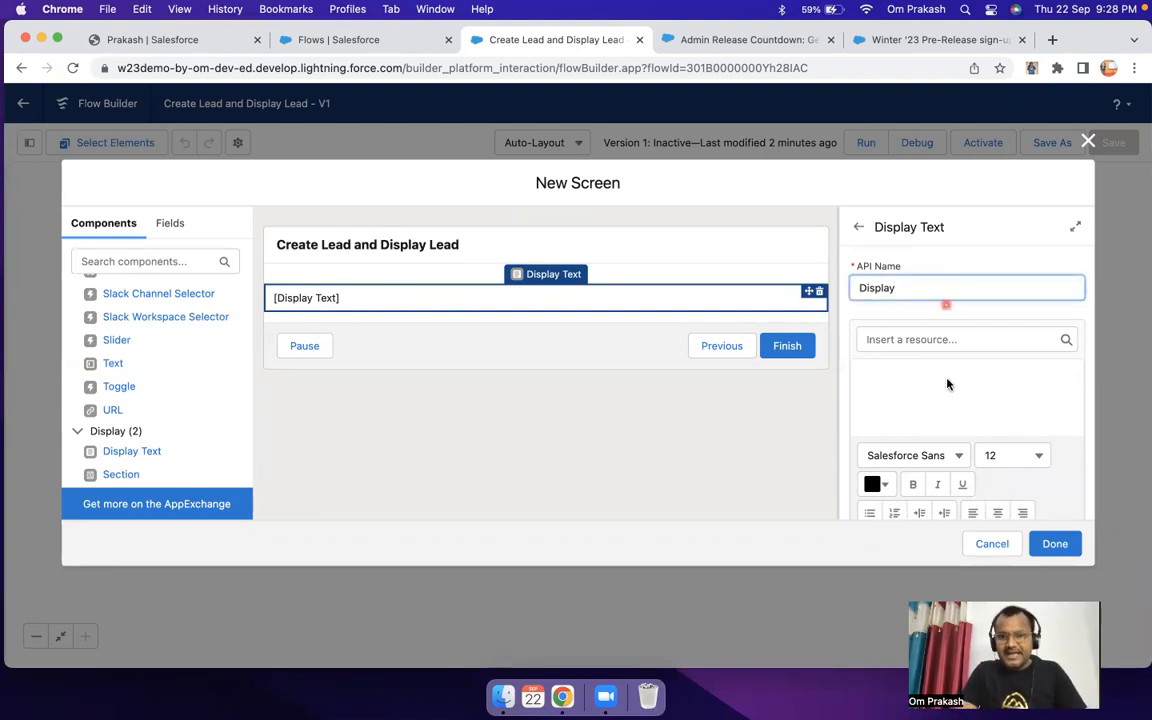
Step: Enter "Record is Created." and, on a new line, "Record Id is:" as the display text
click(913, 386)
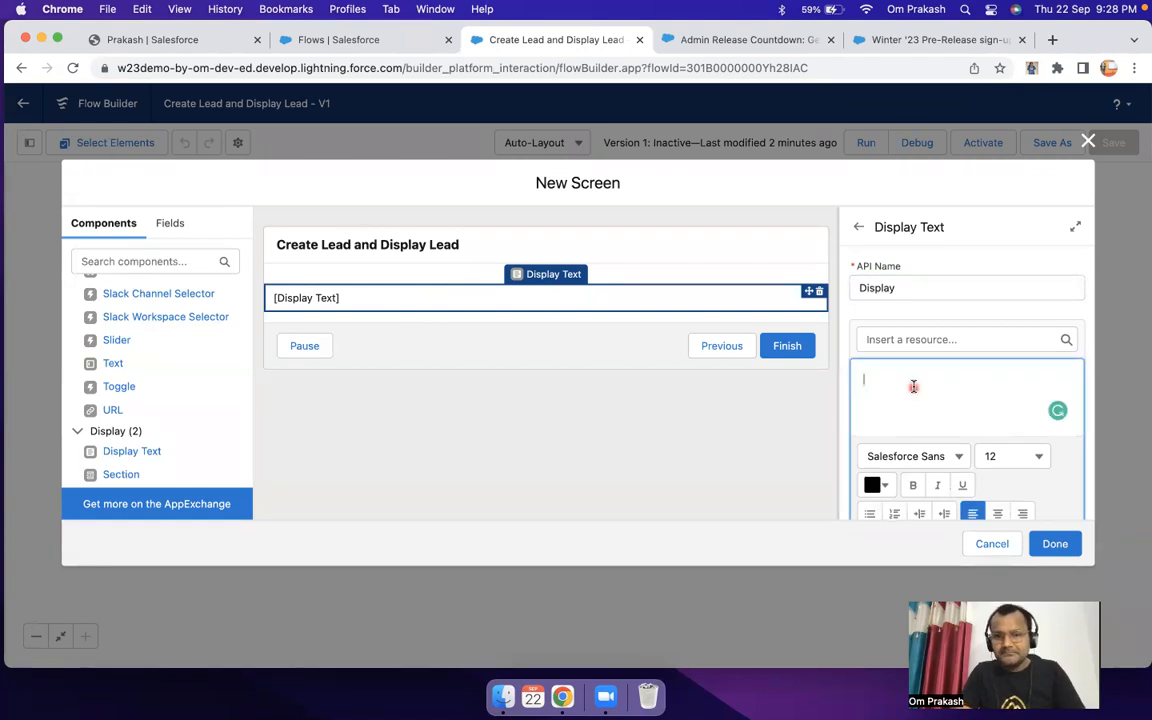
text(Record is Creat)
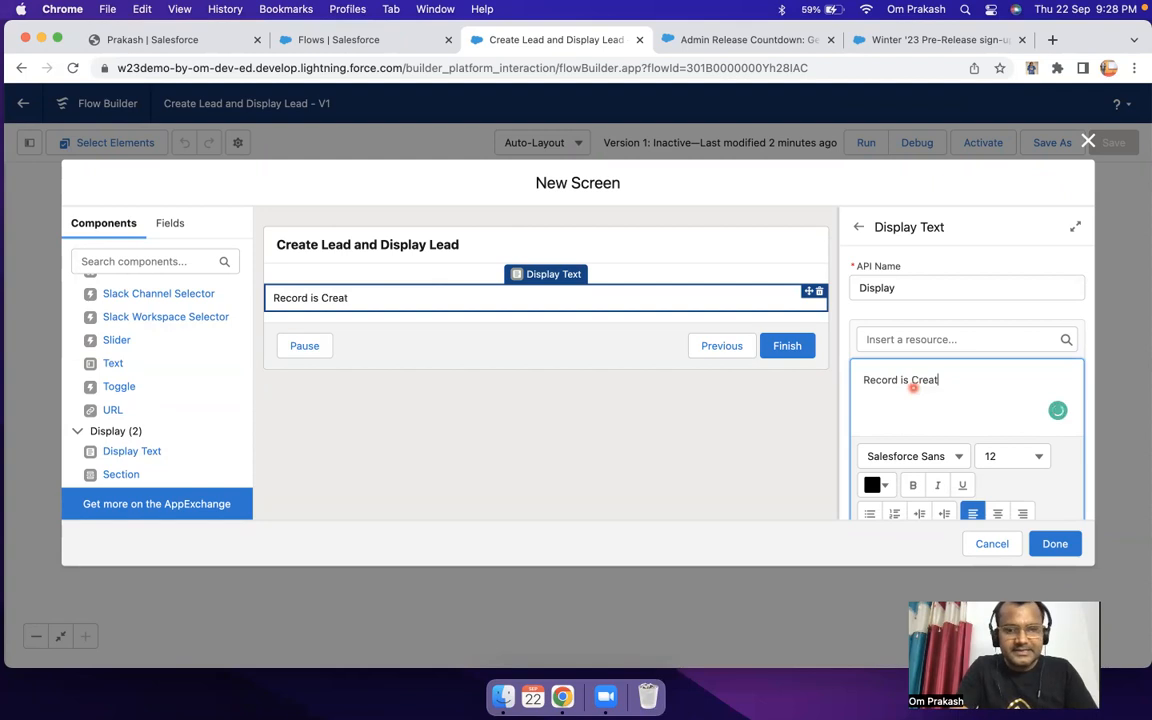
text(ed.)
key(Return)
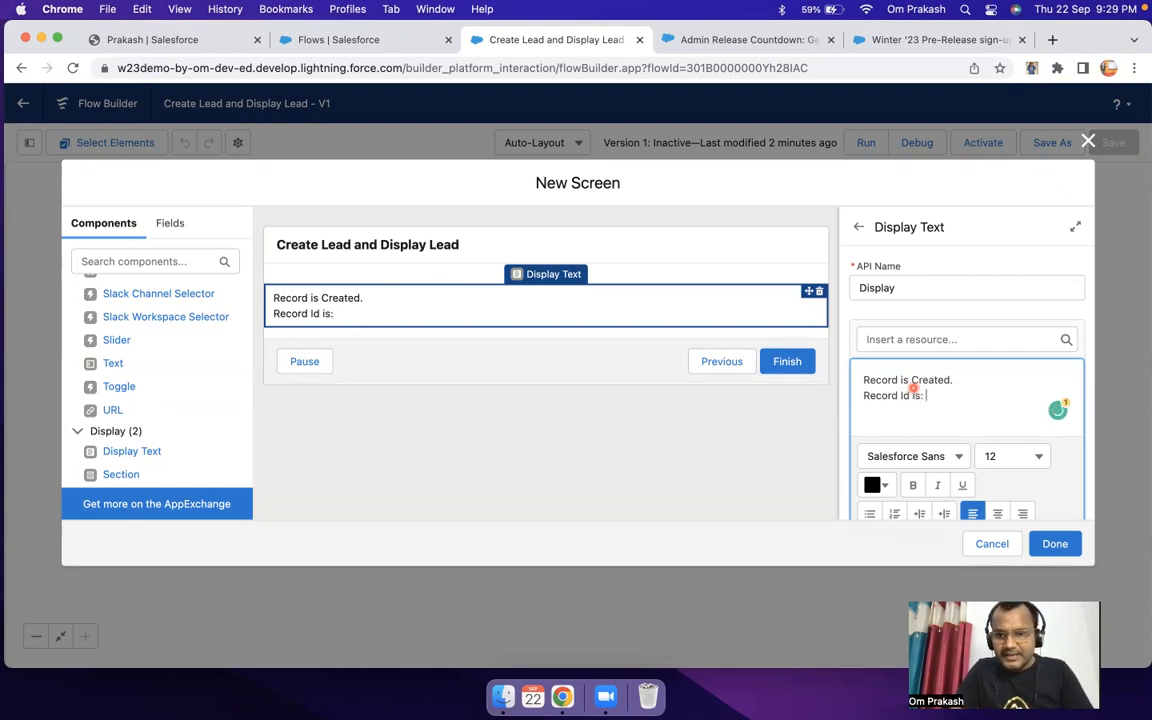
click(939, 341)
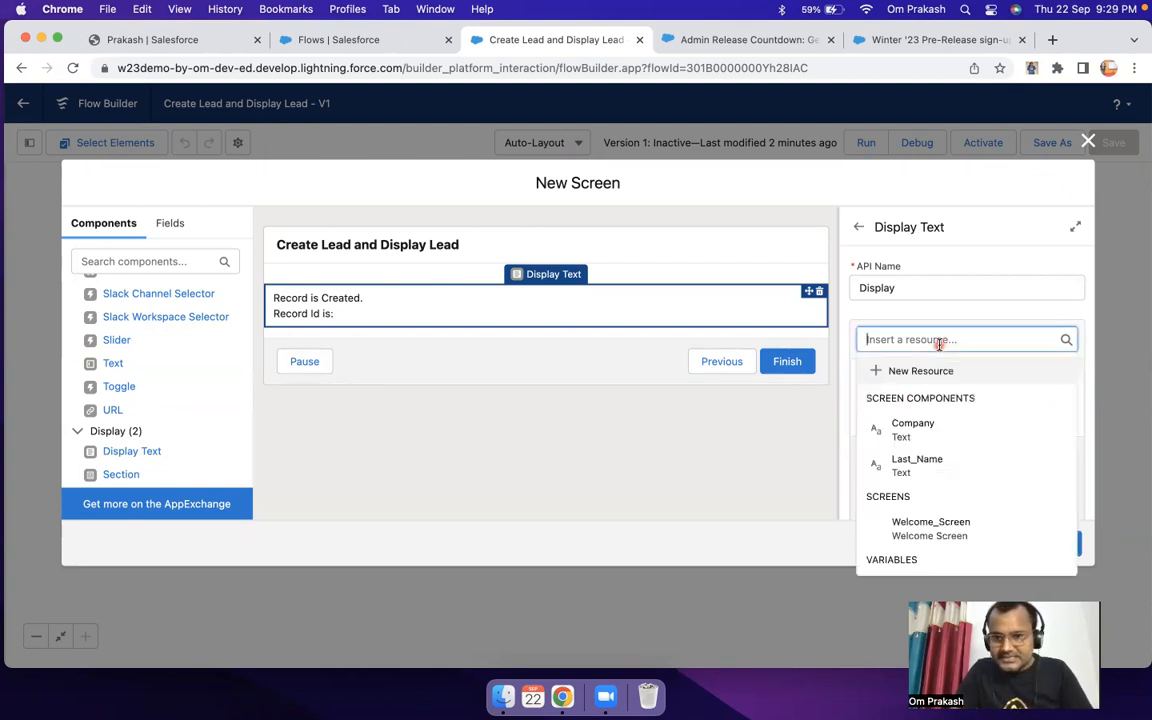
scroll(957, 450, down, 4)
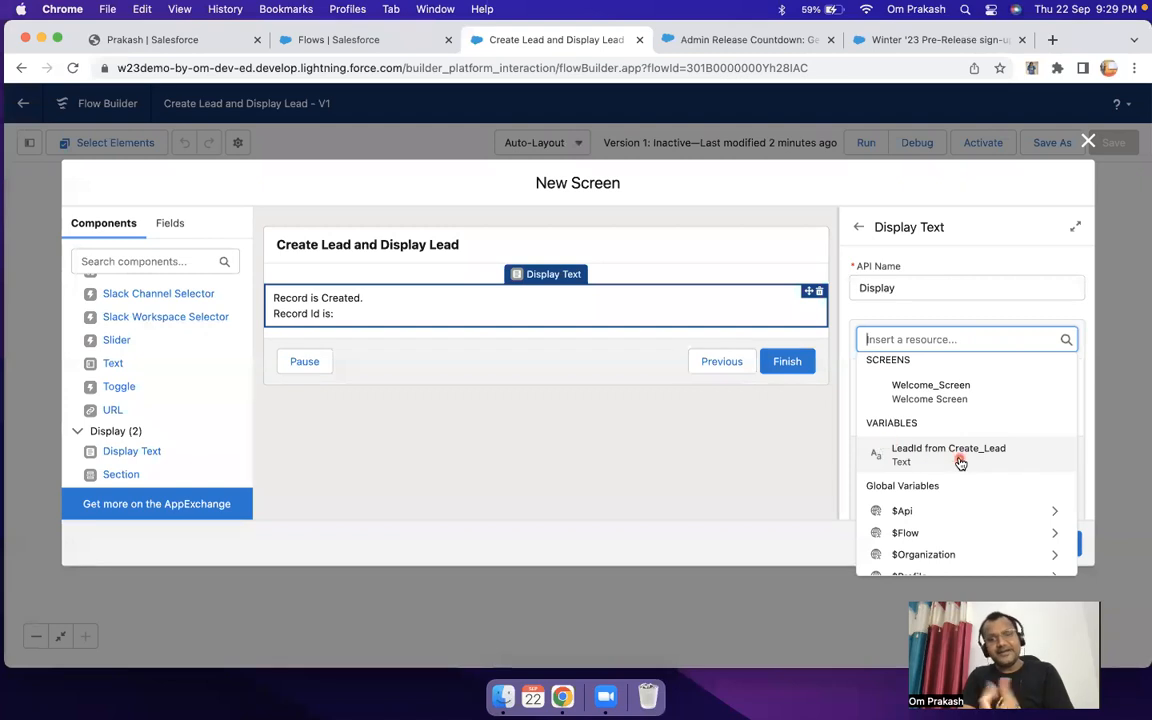
click(920, 455)
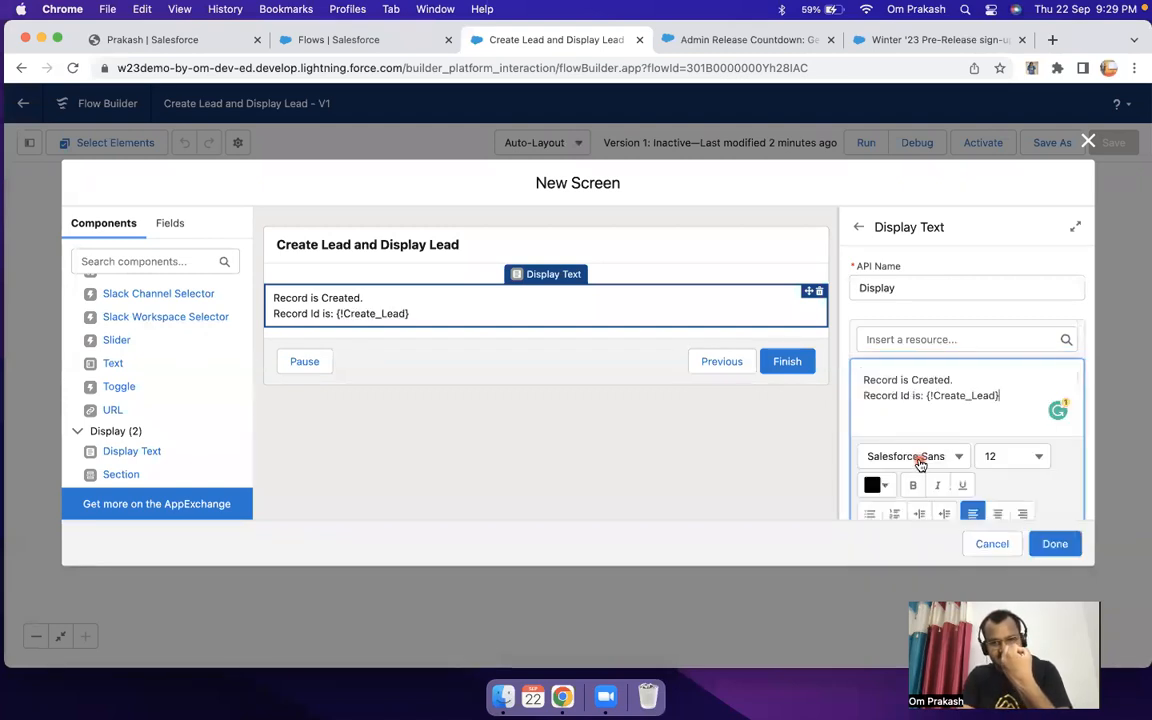
drag(1001, 395, 925, 393)
key(BackSpace)
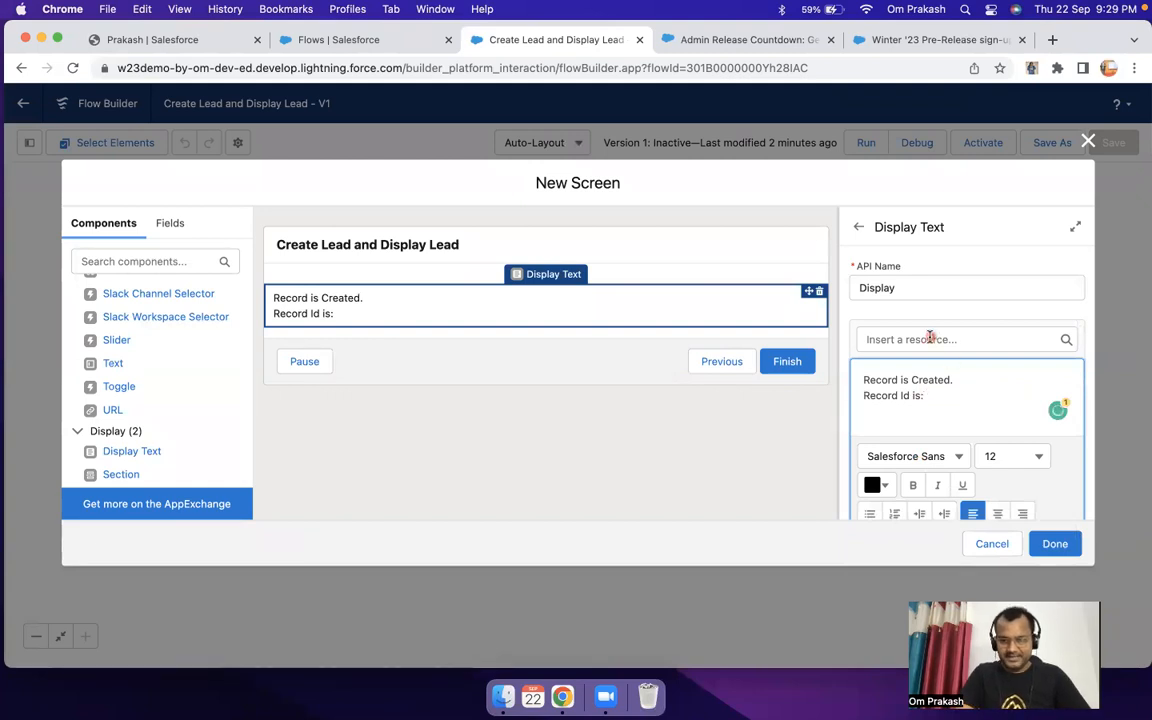
Step: Insert the "LeadId from Create_Lead" variable after "Record Id is:" and finish the Output screen
click(930, 339)
scroll(957, 478, down, 3)
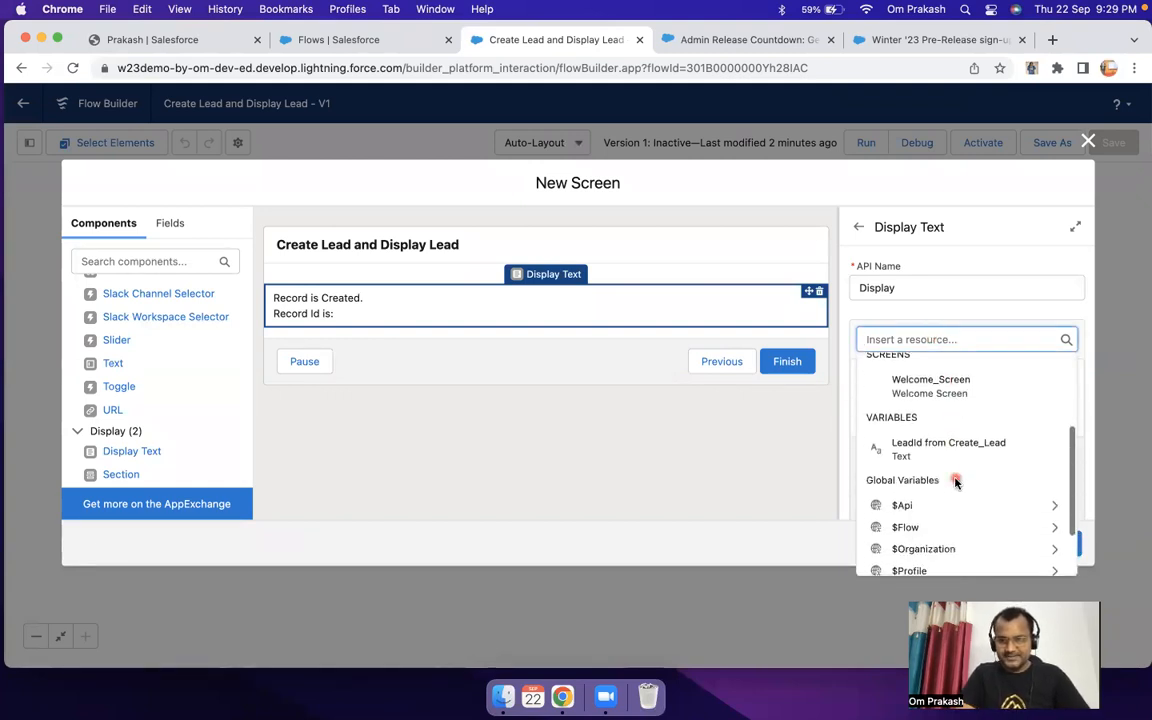
click(933, 450)
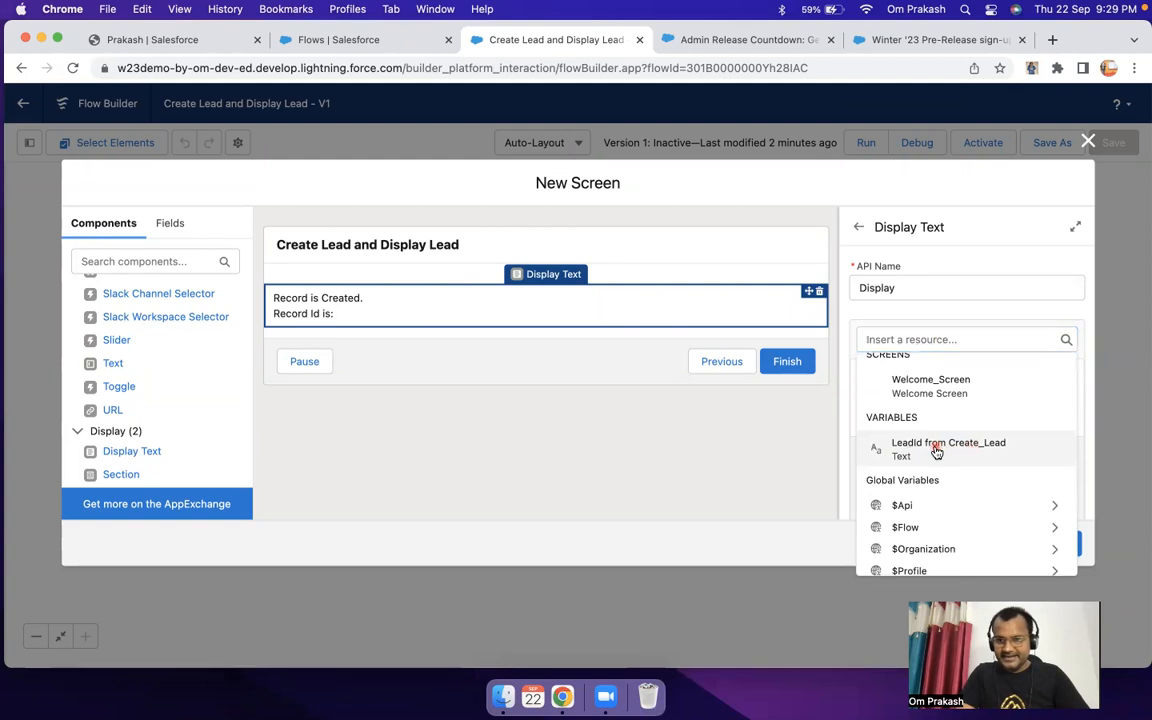
click(1055, 543)
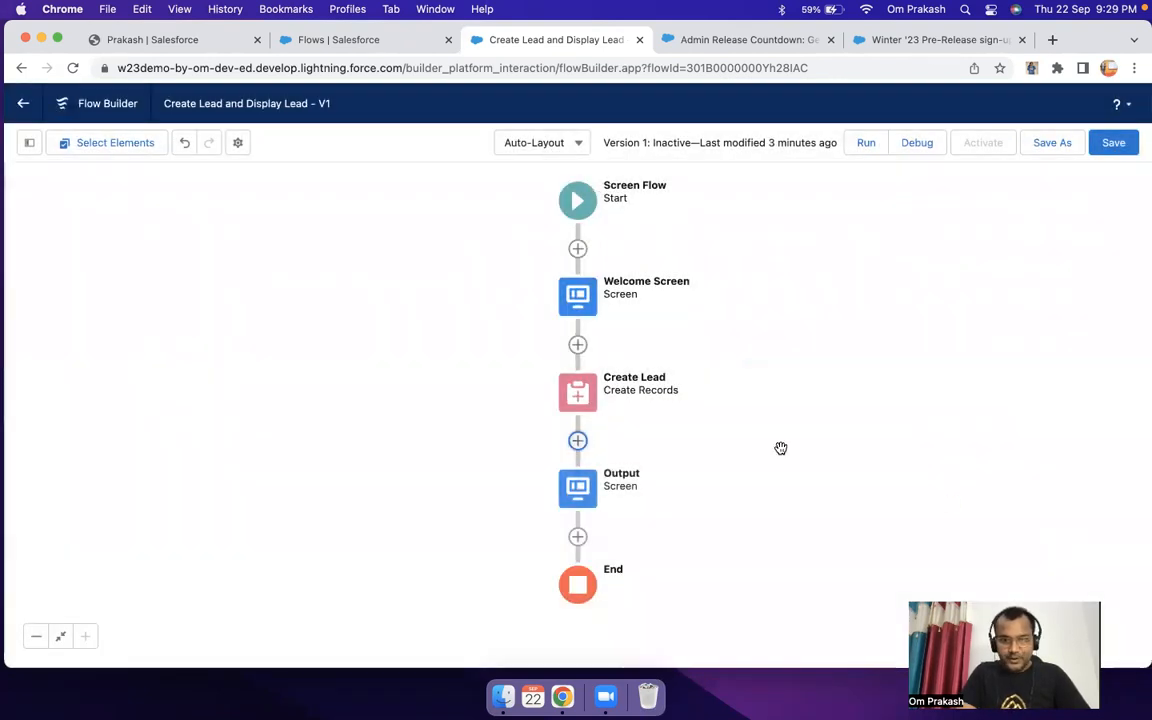
Step: Check the API name of the Create Lead element and close its settings without changes
click(578, 393)
double_click(578, 395)
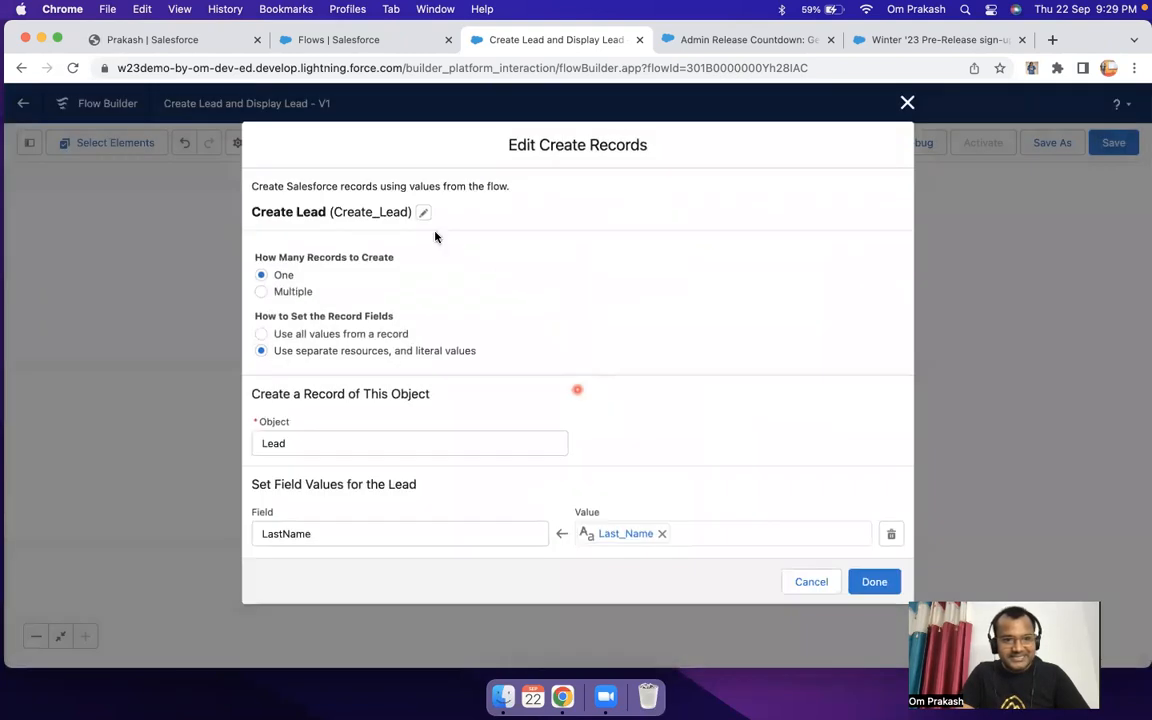
click(427, 215)
double_click(694, 235)
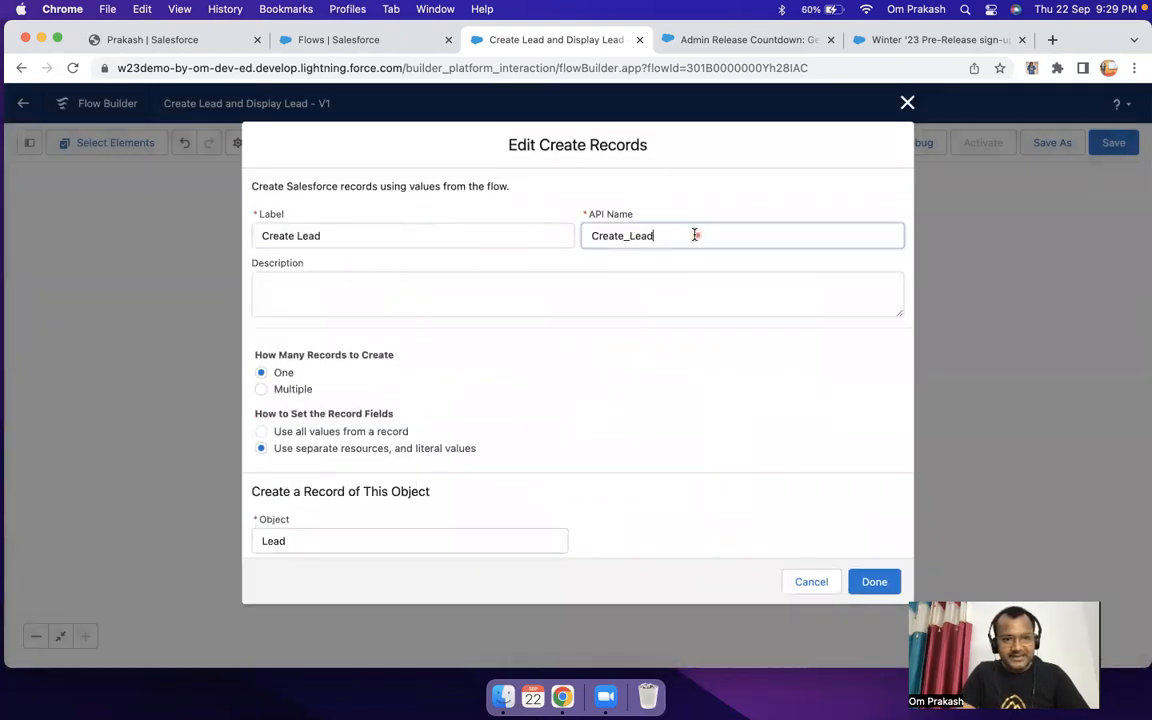
click(906, 103)
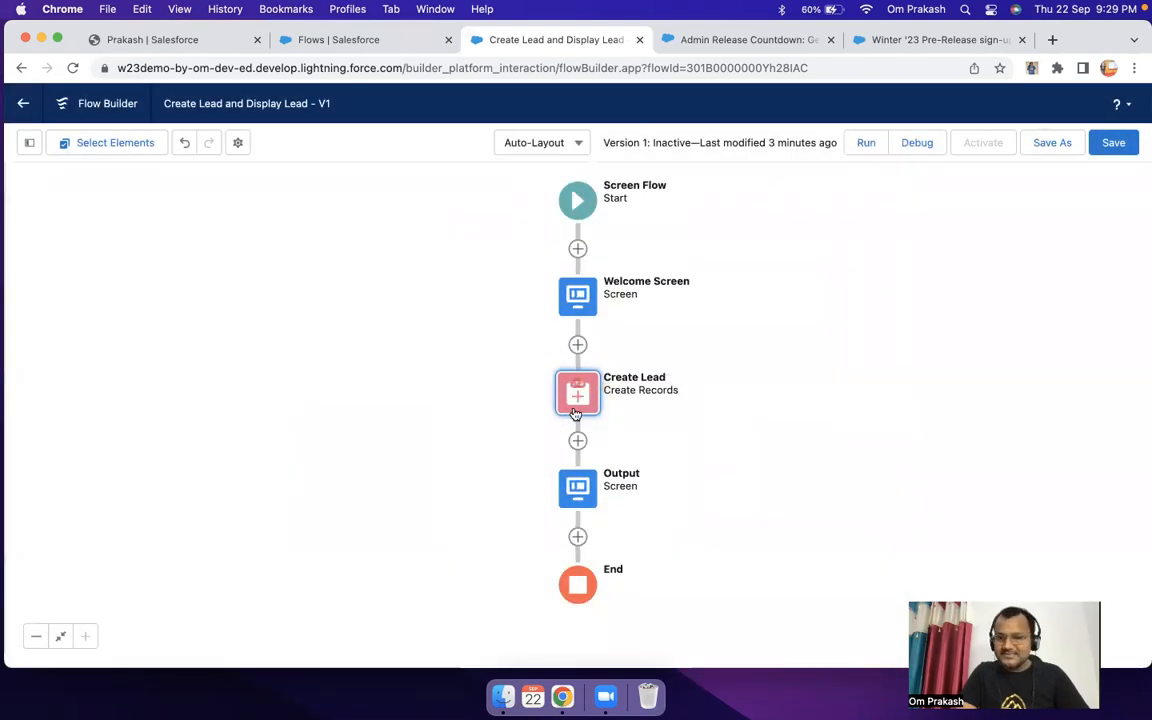
Step: Review the Output screen's display text, keep it as it is, and save the flow
click(579, 495)
double_click(579, 497)
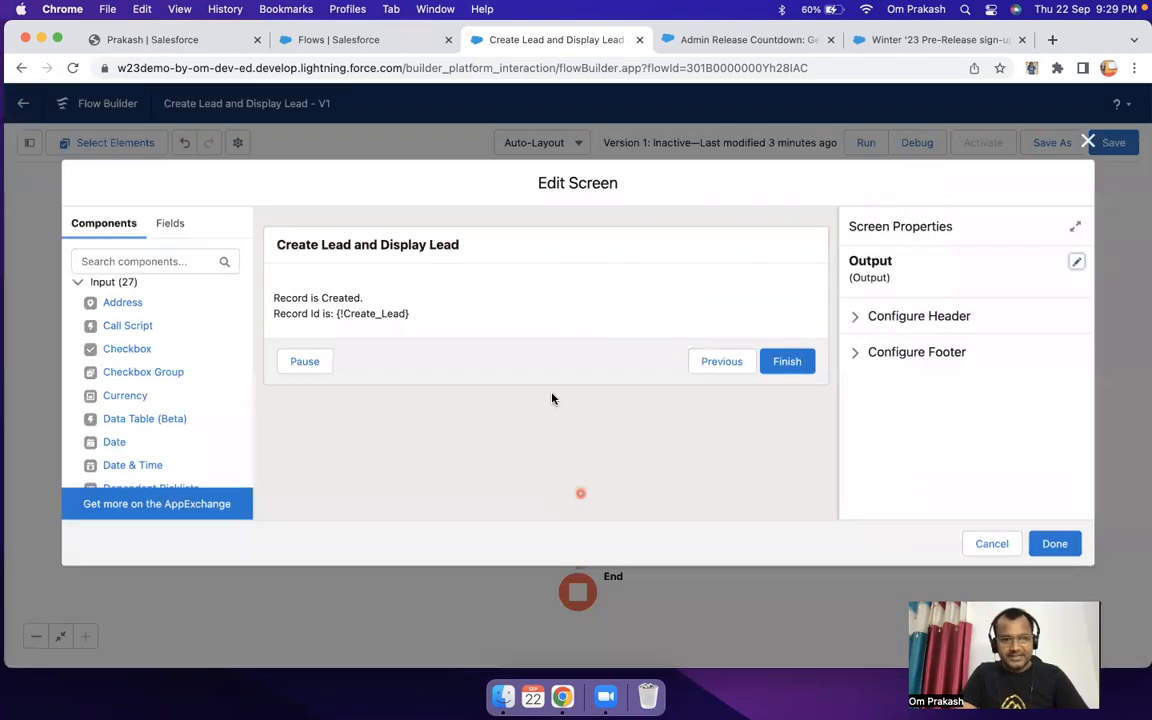
click(1055, 543)
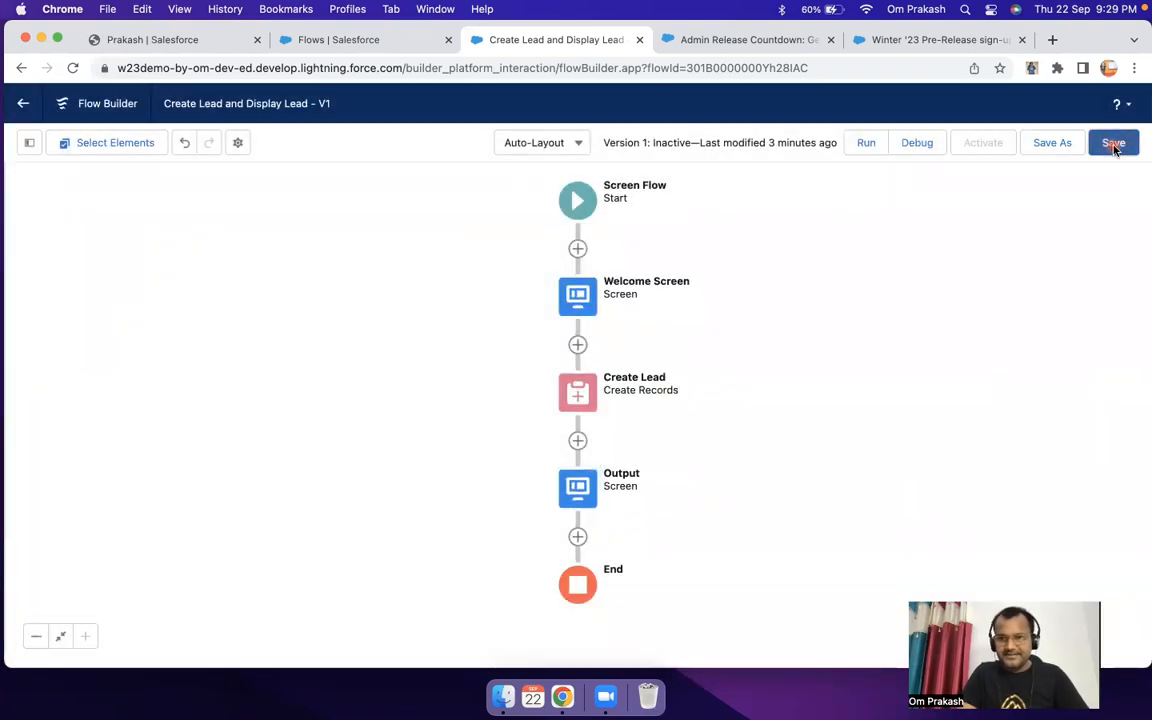
click(1114, 146)
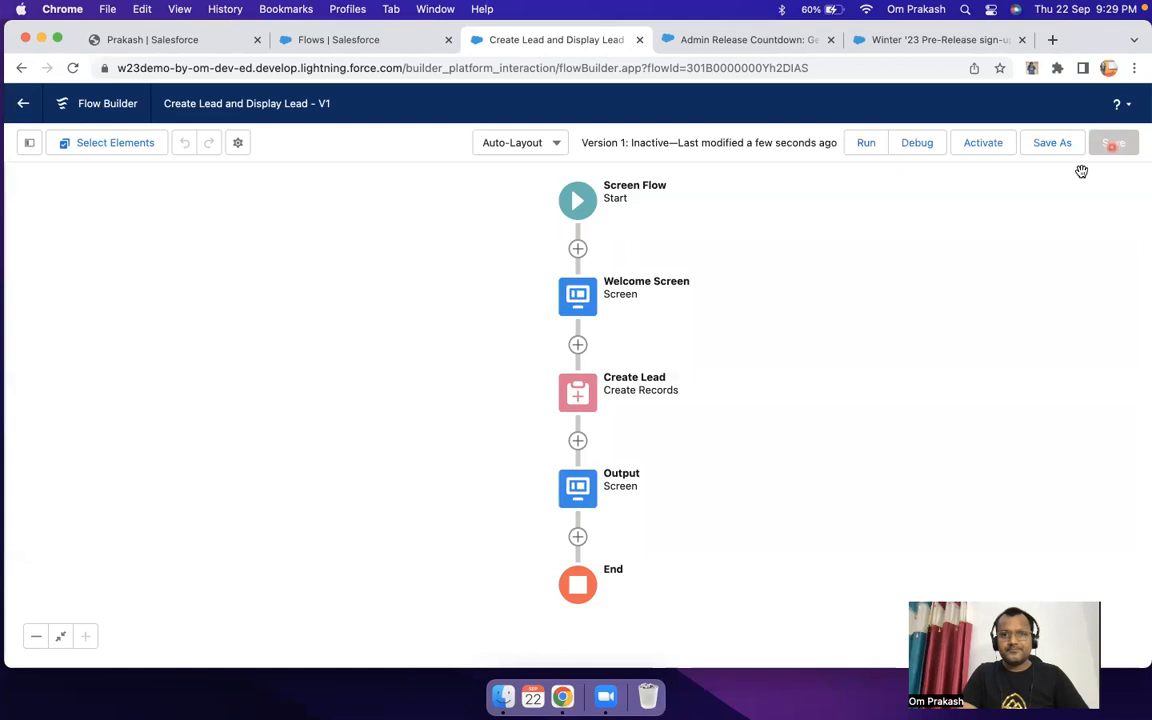
Step: Run the flow with last name "Demo" and company "Demo123", and check the record ID on the output screen
click(866, 146)
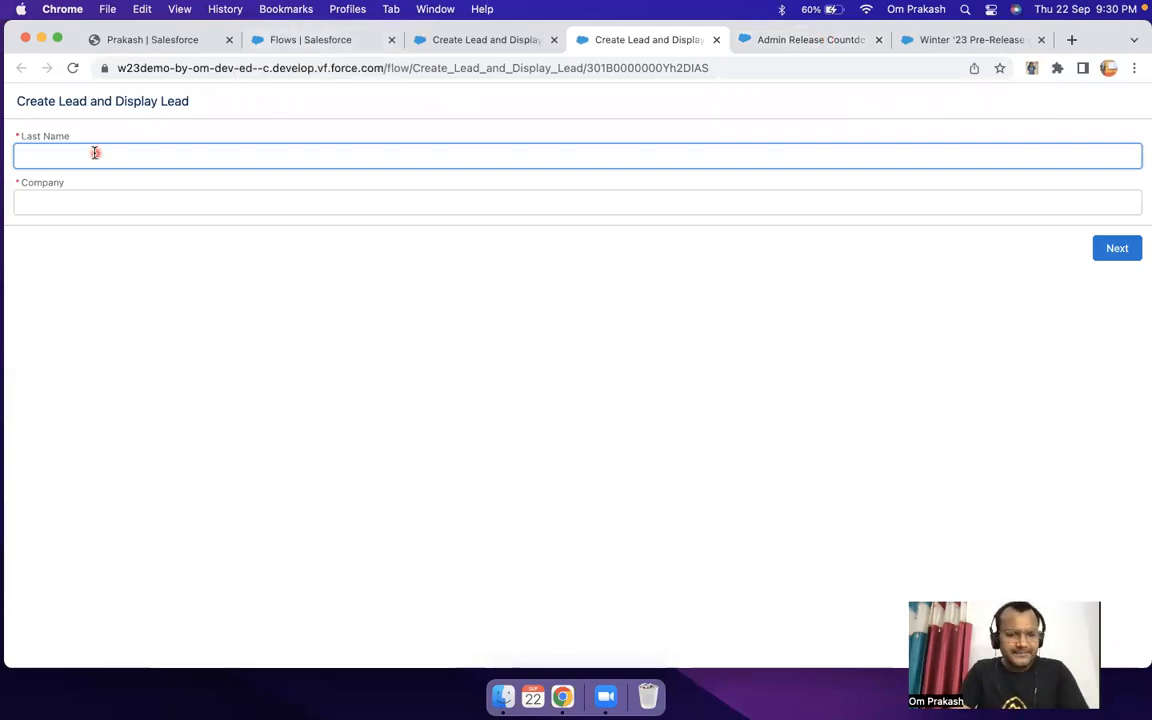
text(Demo)
key(Tab)
text(Demo123)
click(1107, 260)
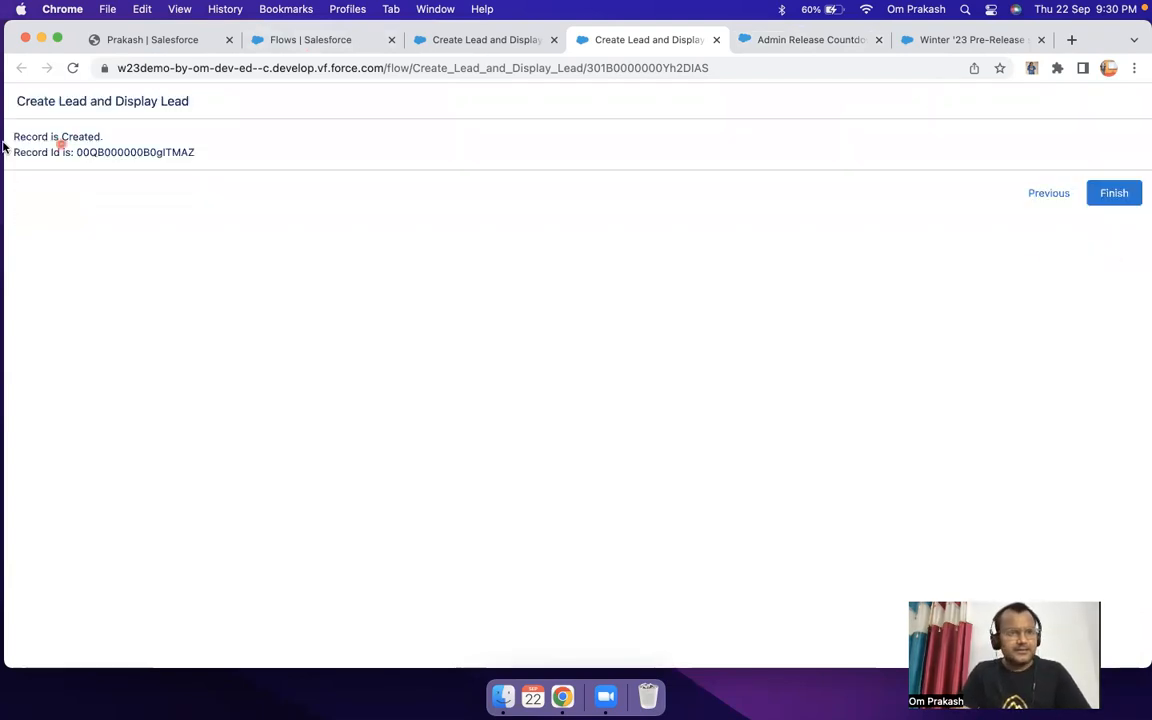
drag(20, 133, 165, 135)
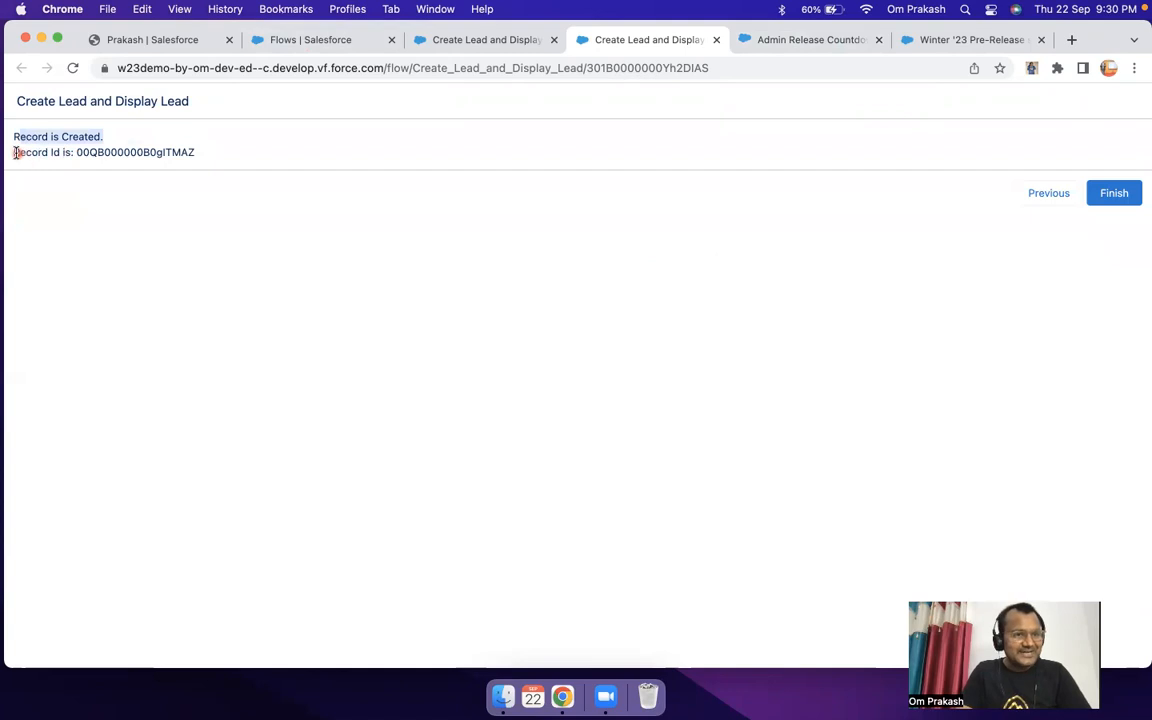
click(16, 152)
double_click(158, 152)
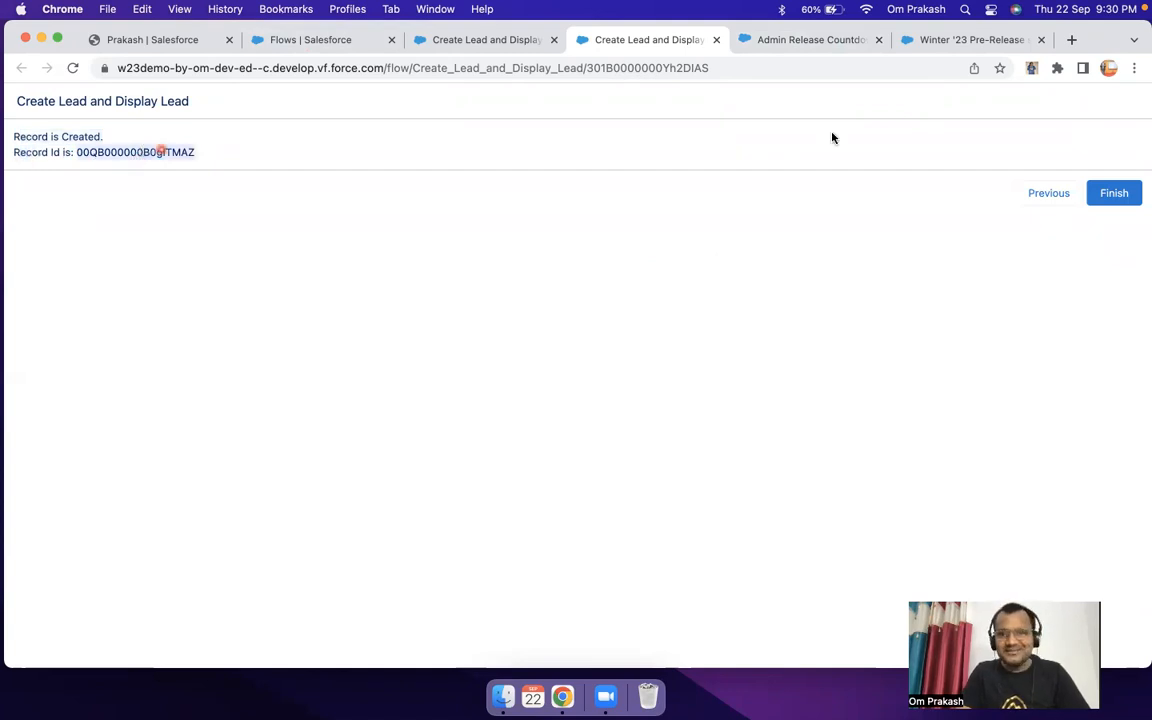
Step: Finish the test run and activate the Create Lead and Display Lead flow
click(1102, 197)
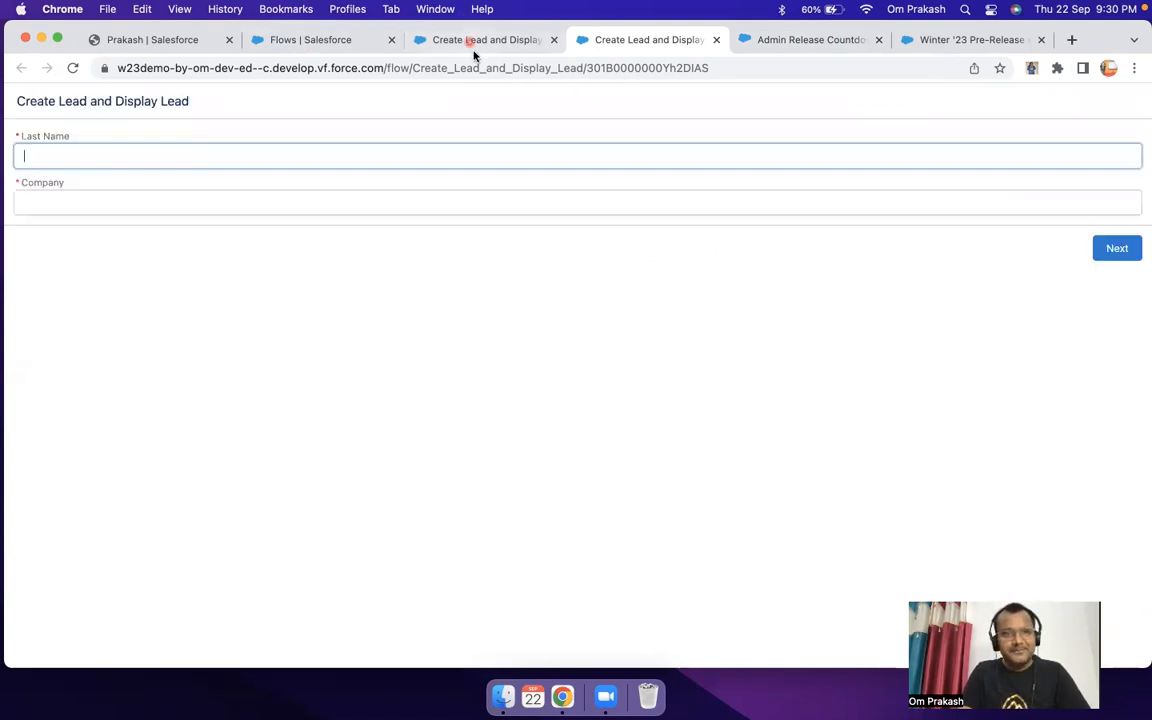
click(474, 42)
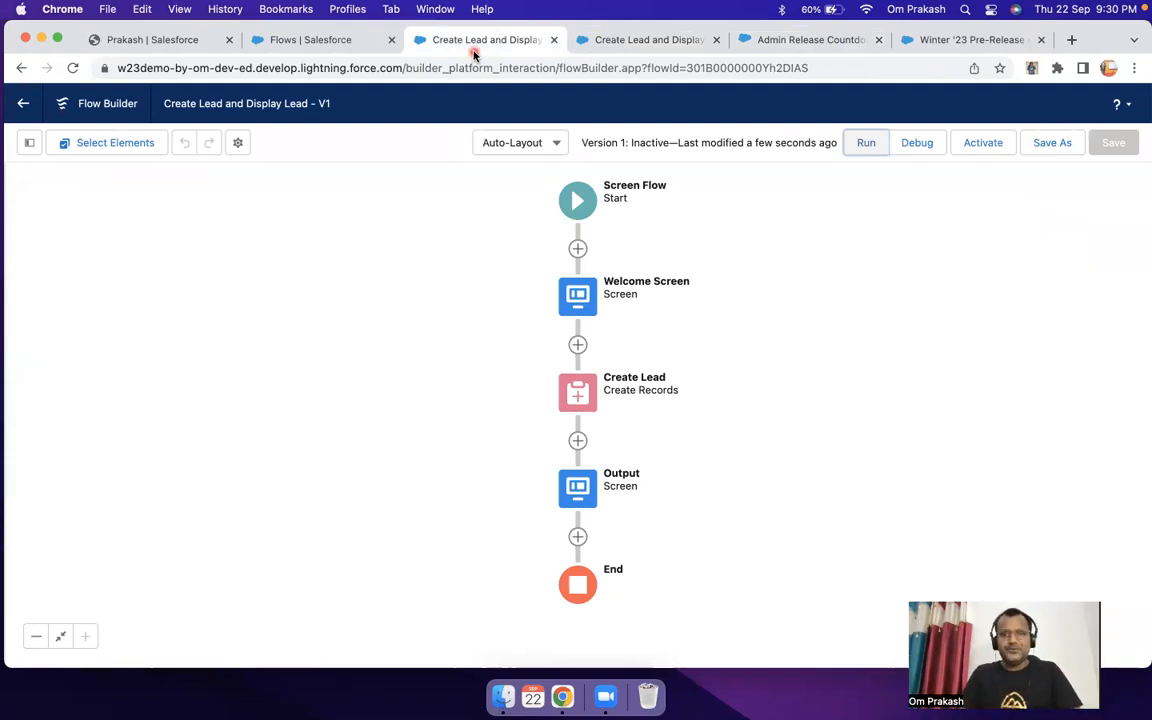
click(988, 146)
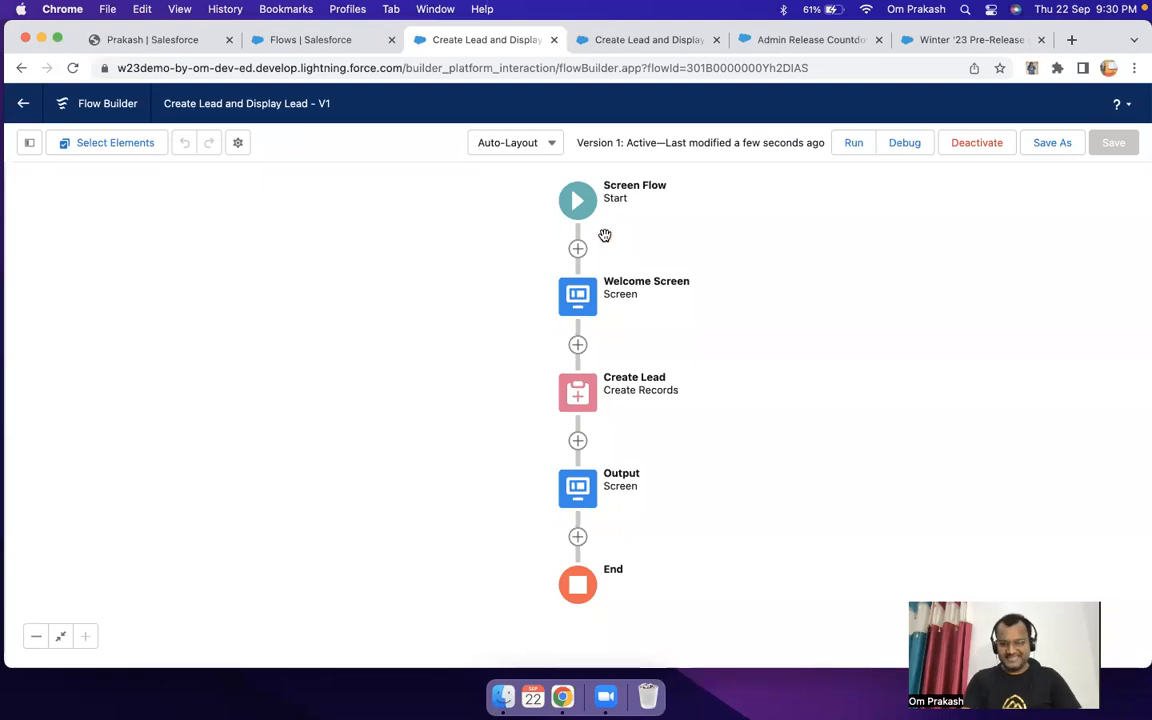
Step: Open the Sales app's Home page for editing in Lightning App Builder and dismiss the "New in Spring '21" window
click(160, 42)
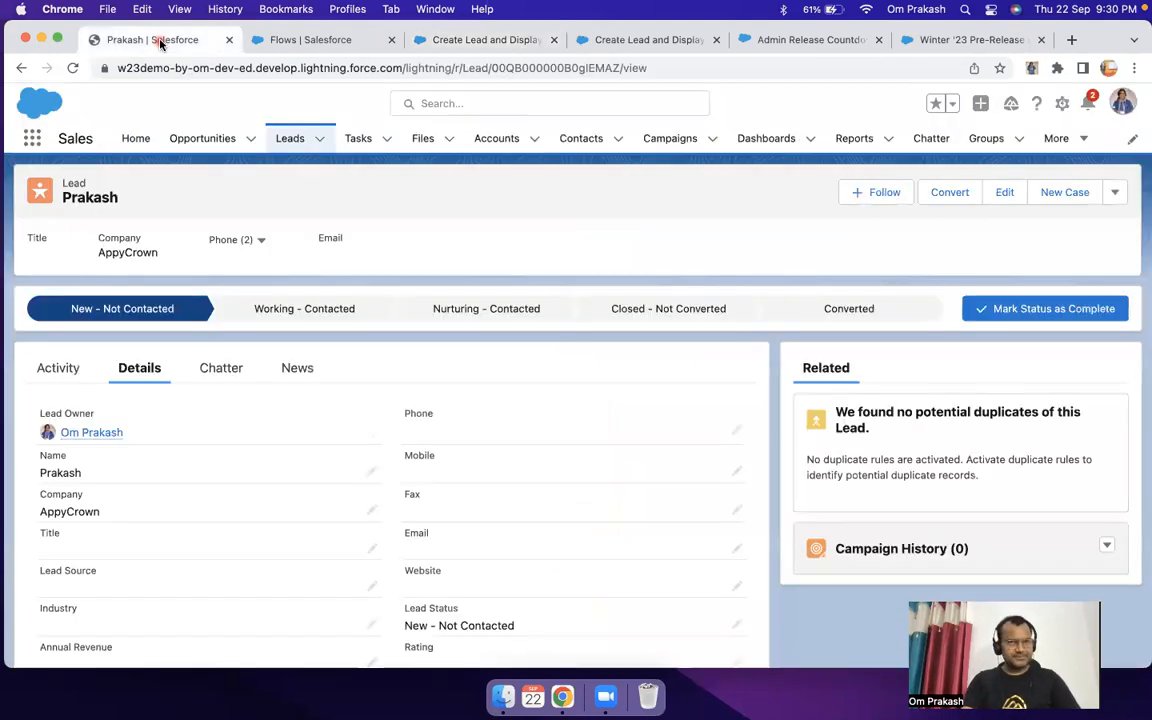
click(136, 140)
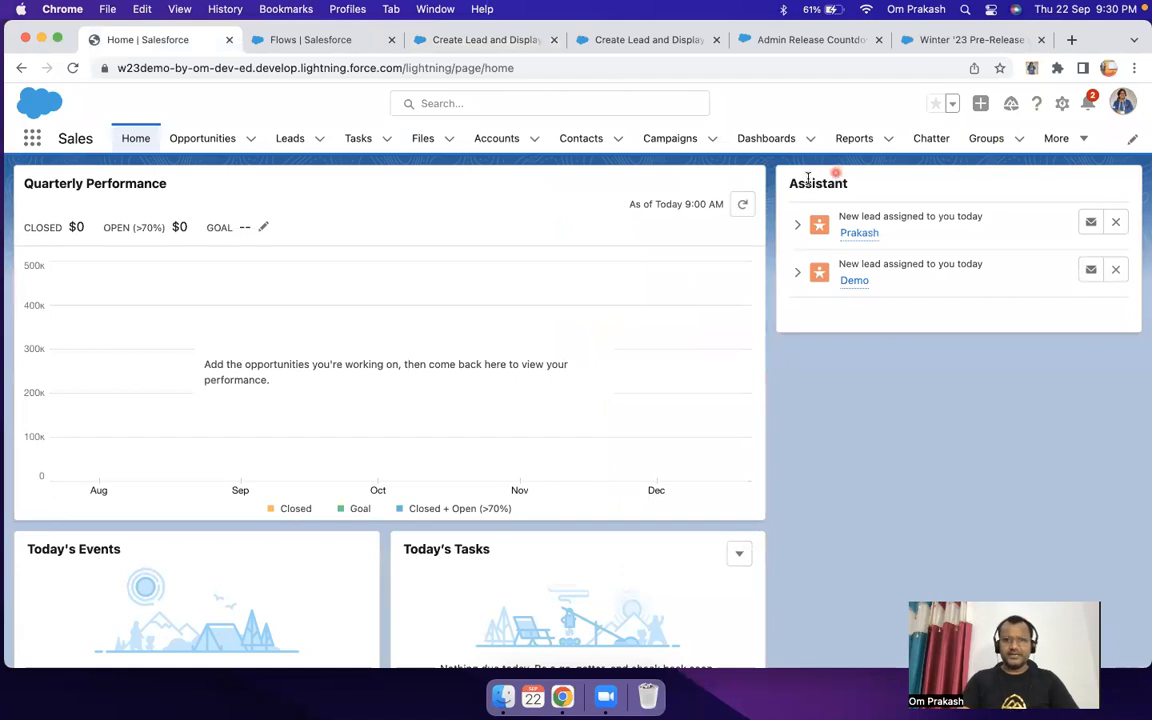
drag(784, 172, 1077, 320)
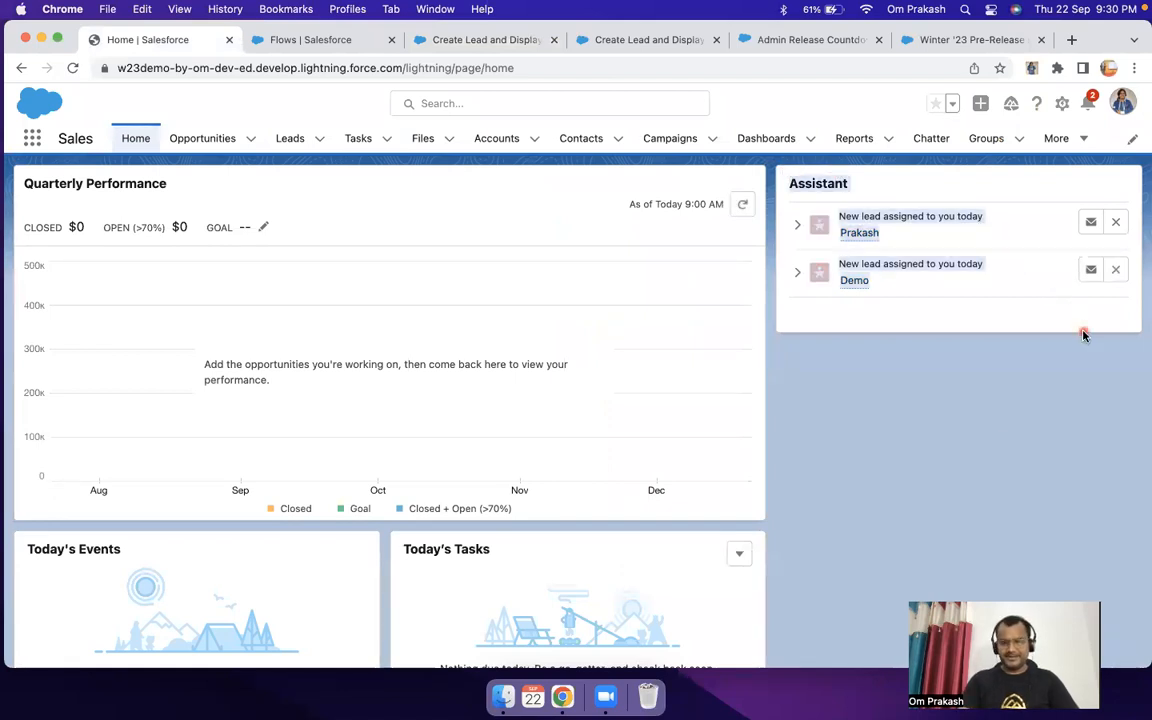
click(1003, 420)
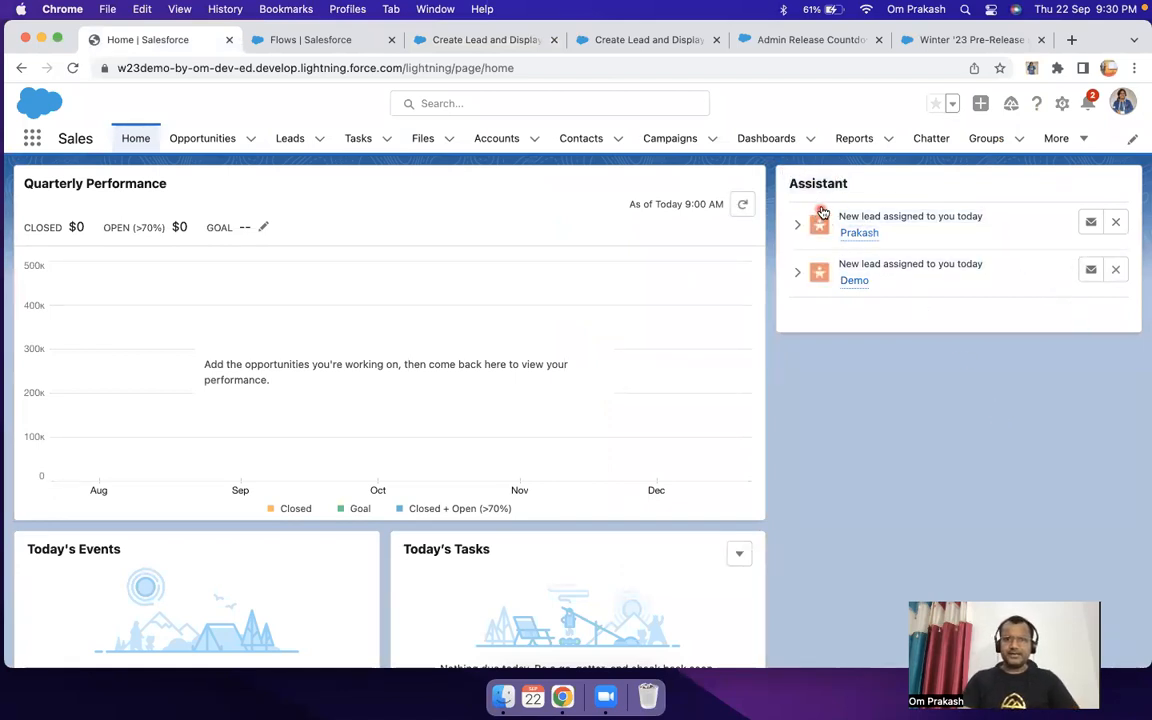
drag(779, 168, 1081, 393)
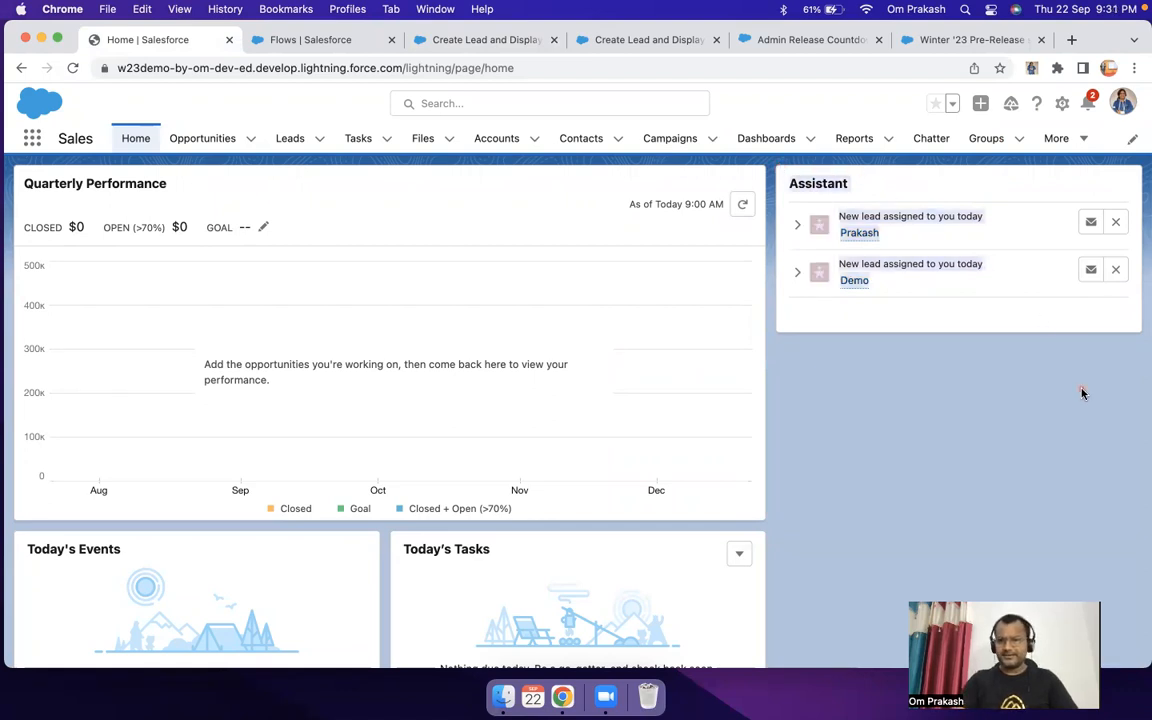
click(1081, 393)
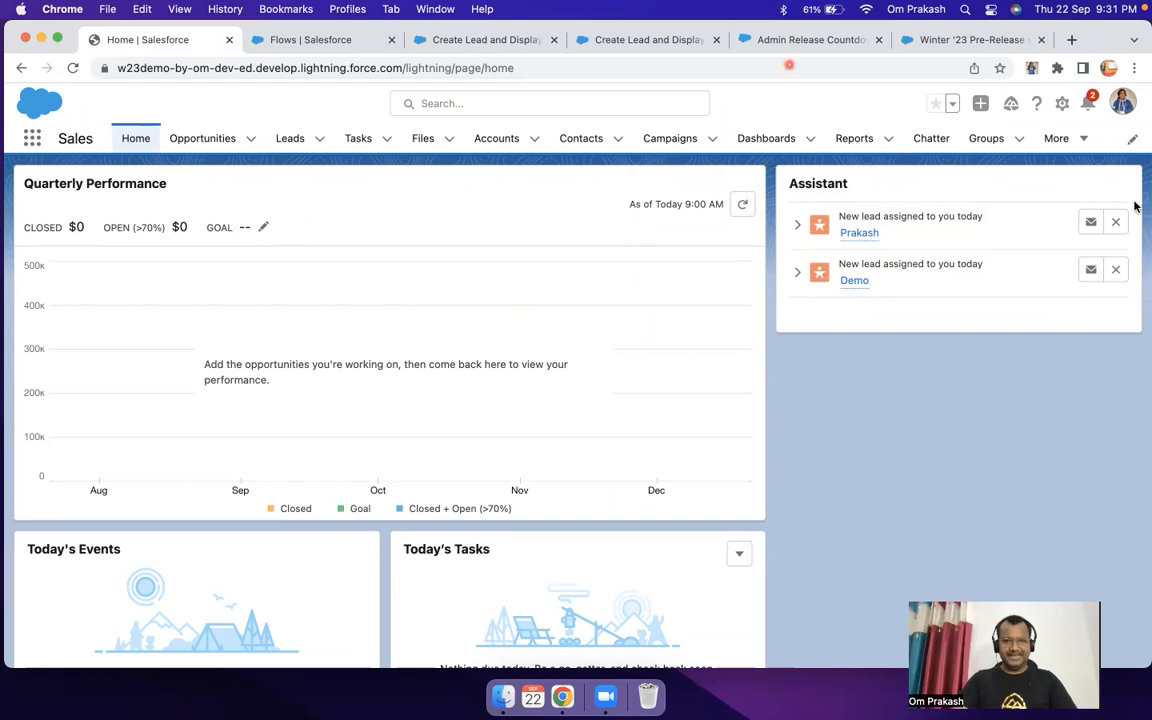
click(1066, 102)
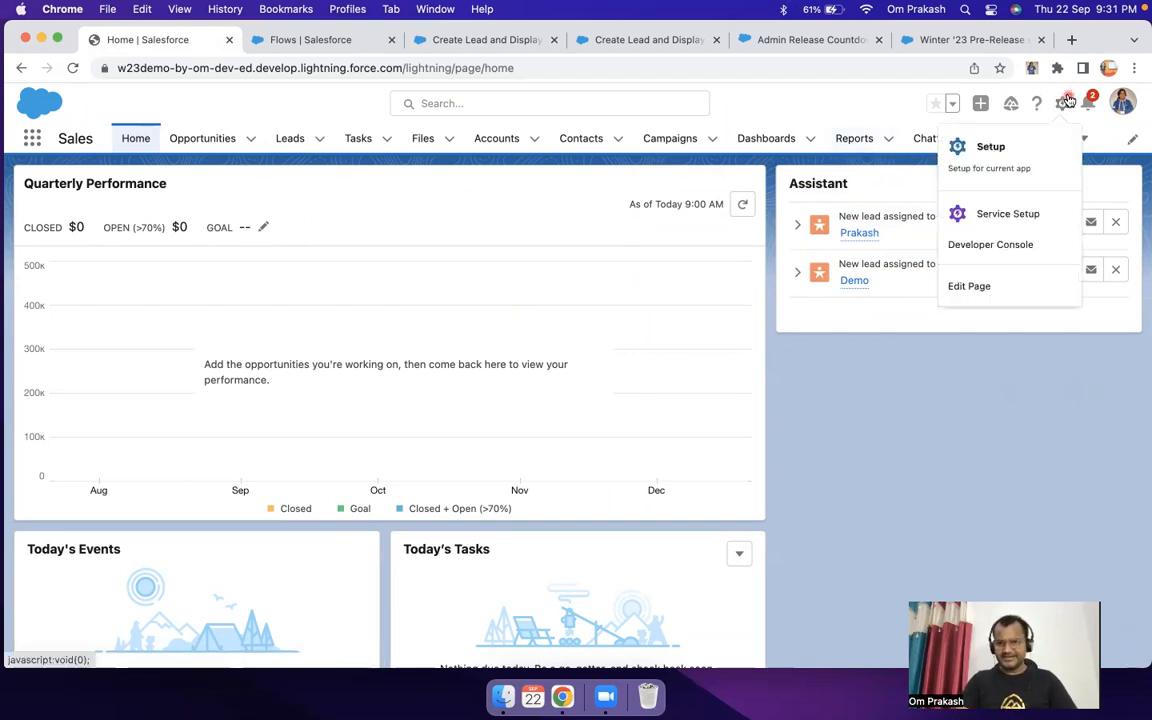
click(984, 292)
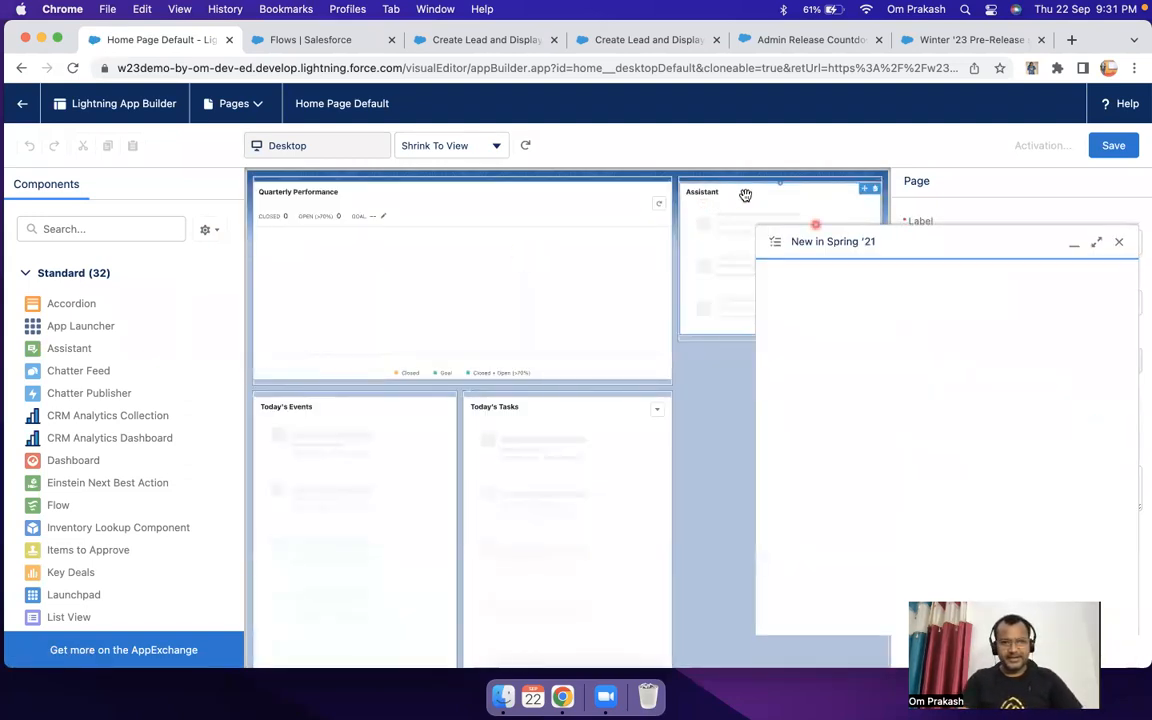
click(1120, 302)
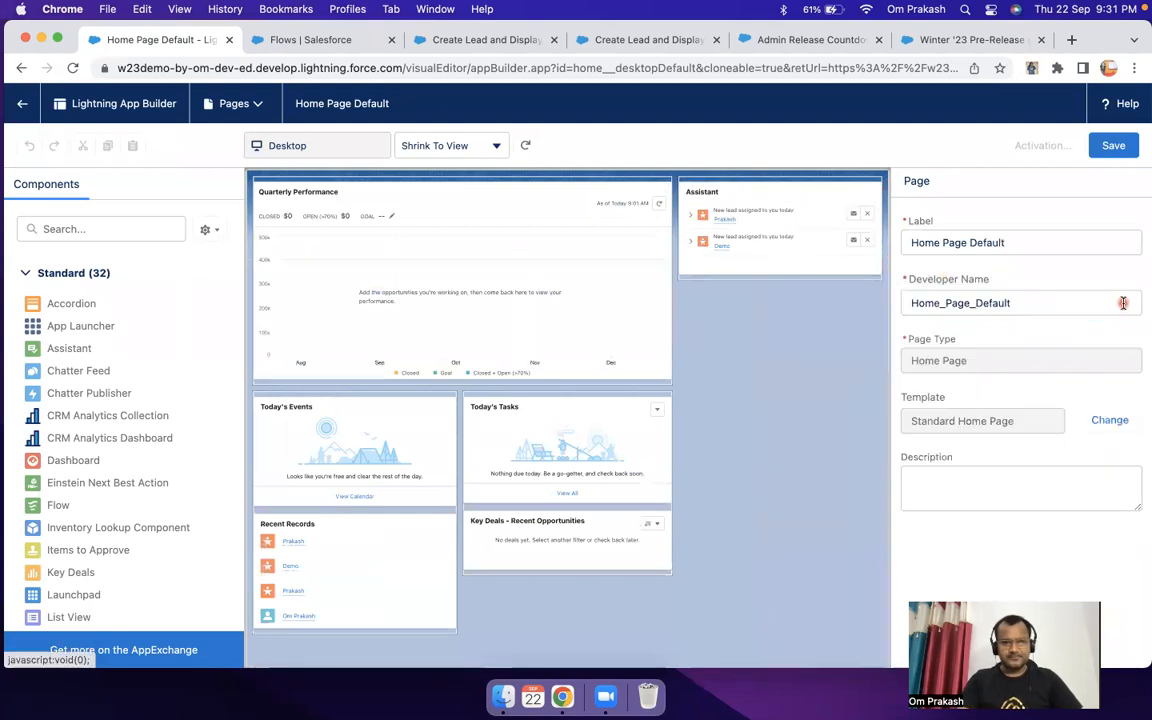
Step: Add a Flow component above the Assistant component and set its flow to "Create Lead and Display Lead"
click(56, 222)
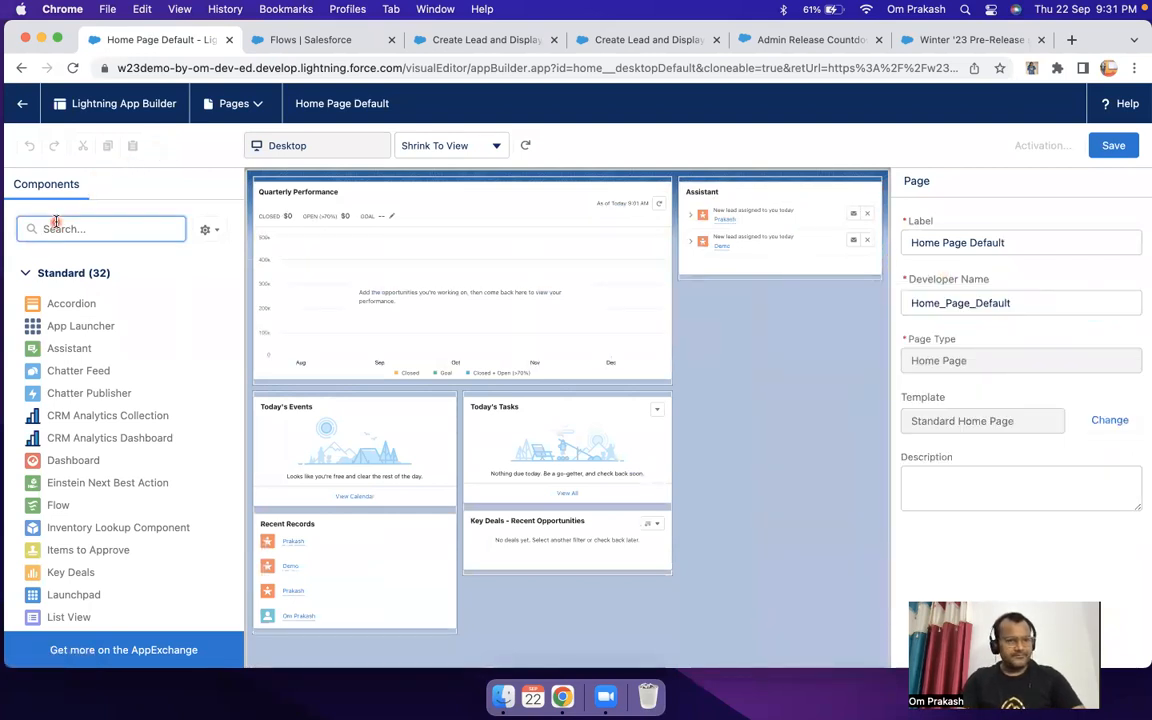
text(flow)
key(BackSpace)
key(BackSpace)
key(BackSpace)
key(BackSpace)
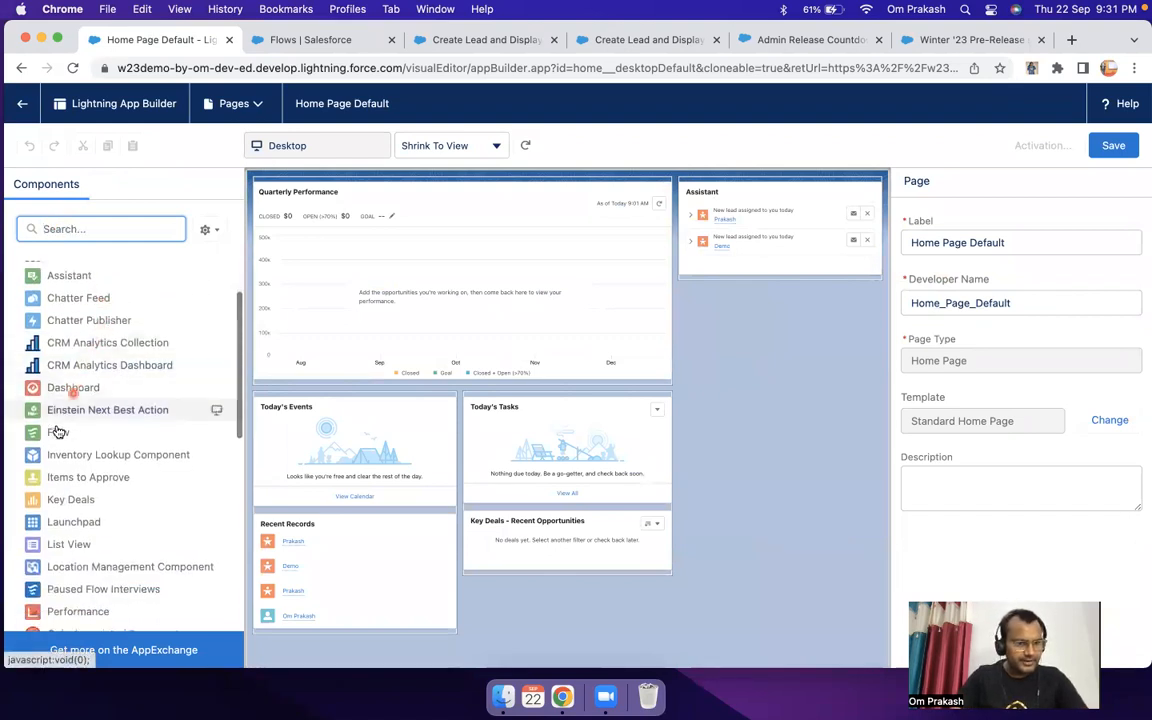
drag(57, 438, 730, 194)
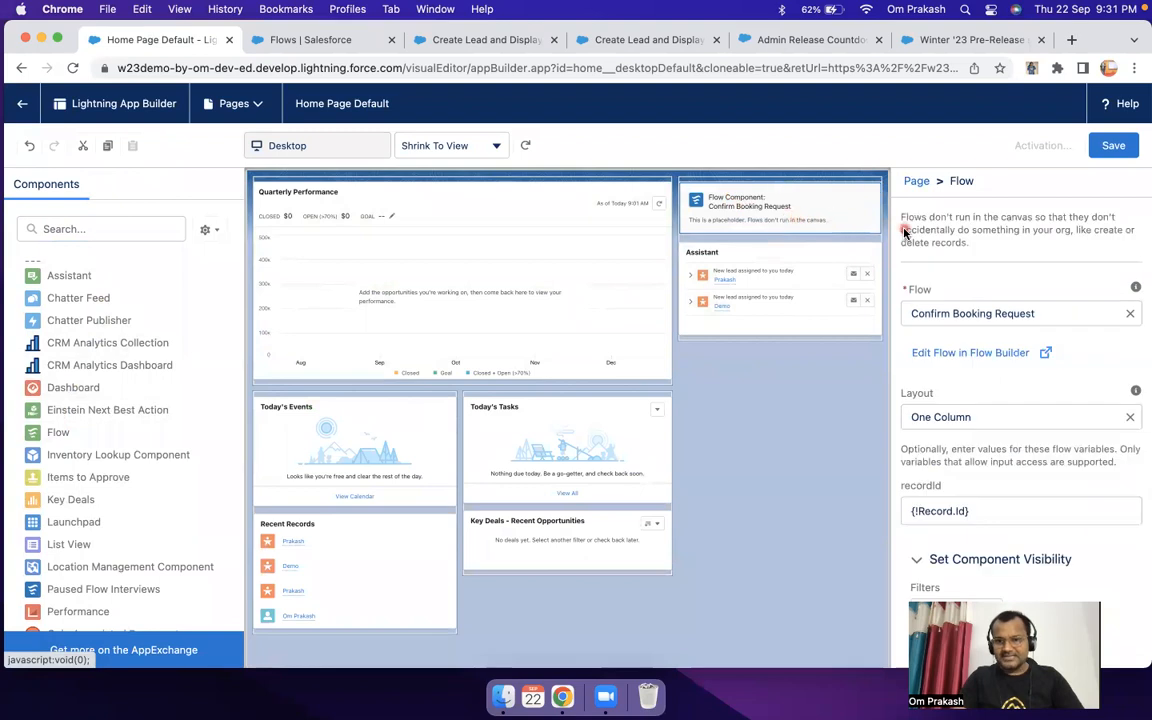
click(998, 314)
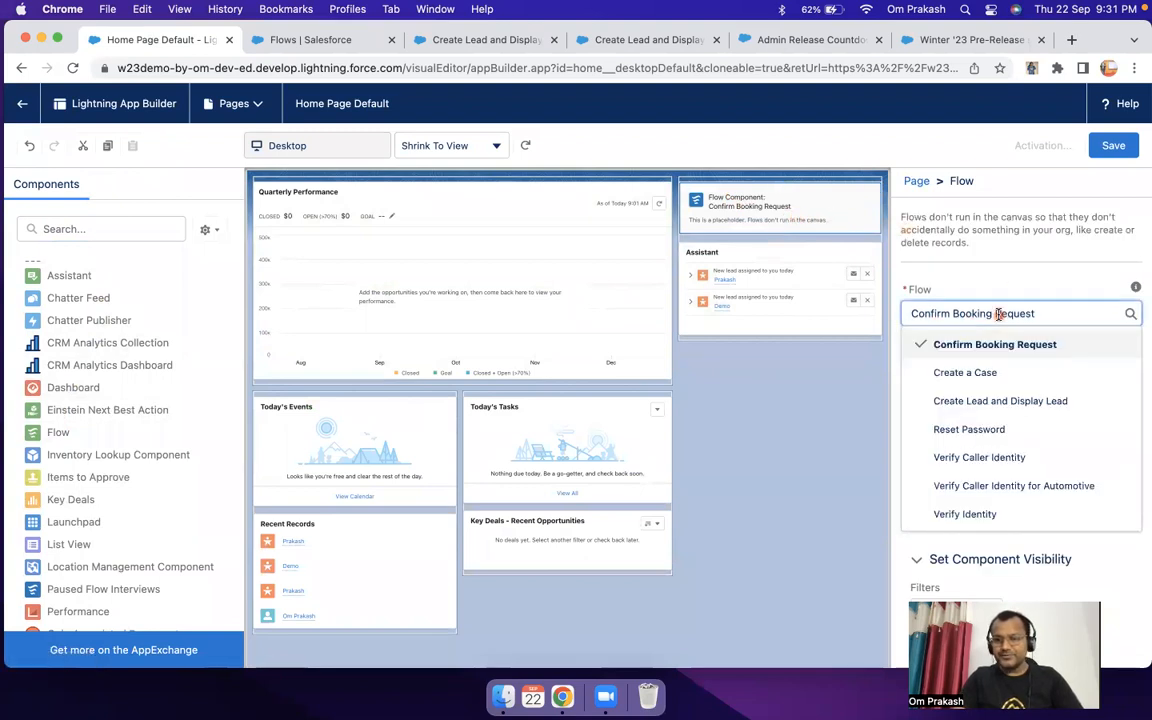
click(1038, 404)
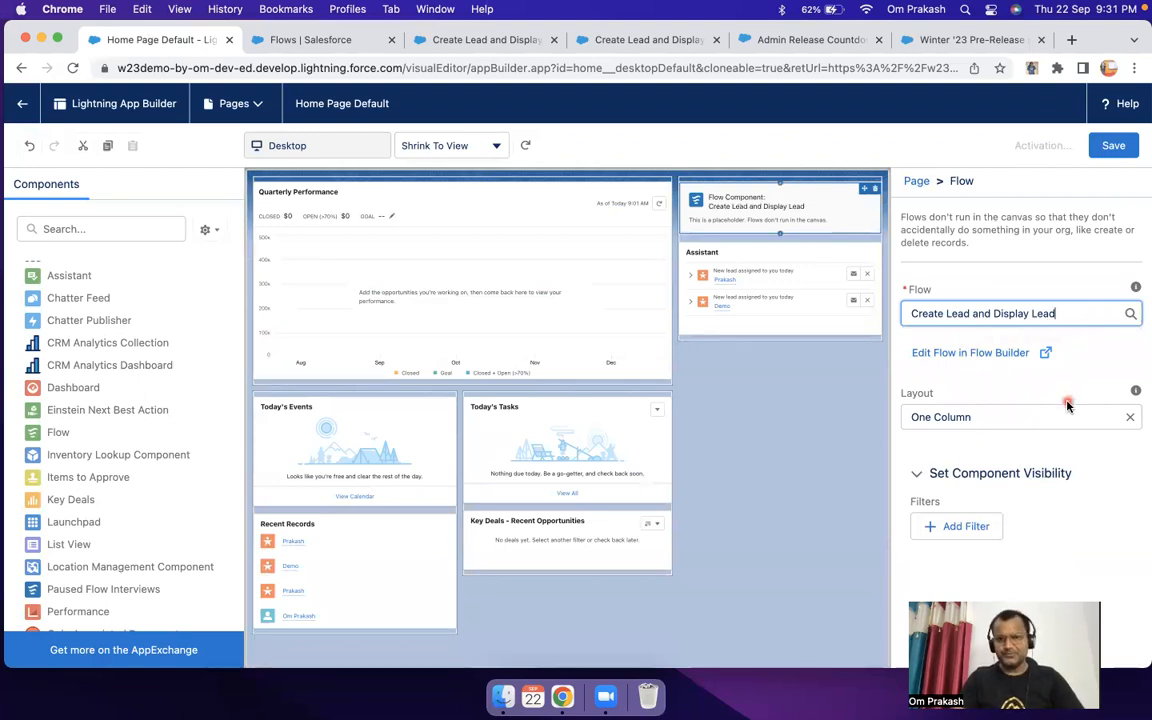
Step: Save the Home Page Default page and activate it as the org default
click(1112, 147)
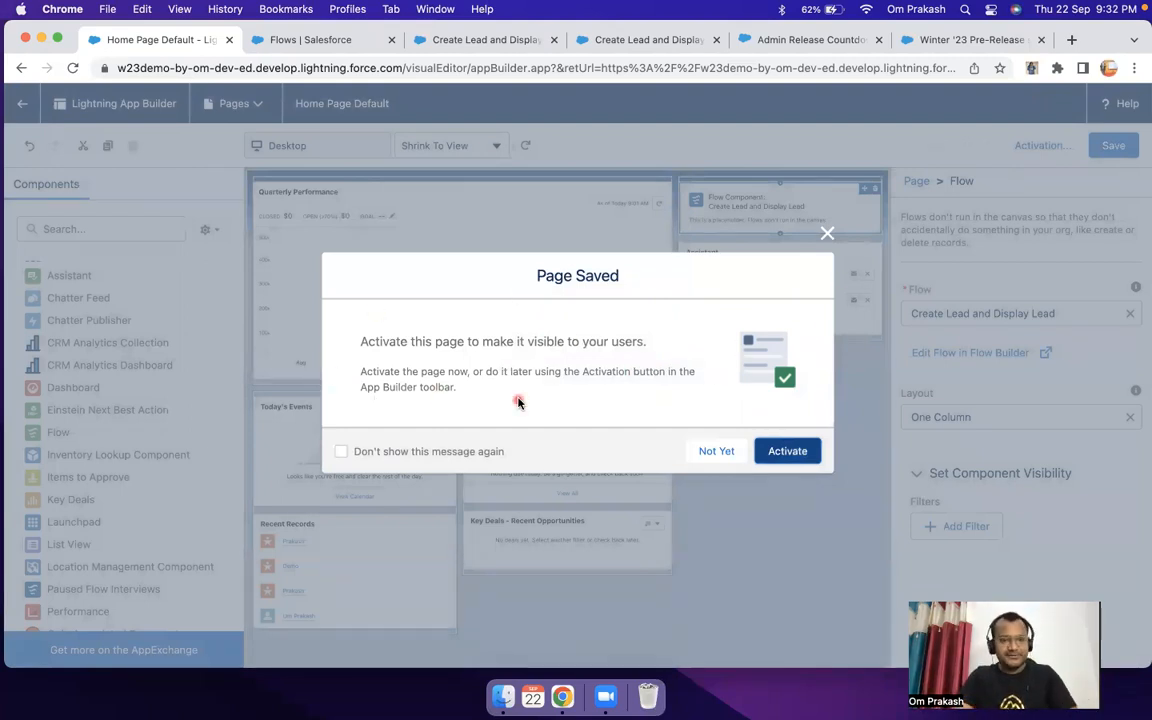
click(796, 452)
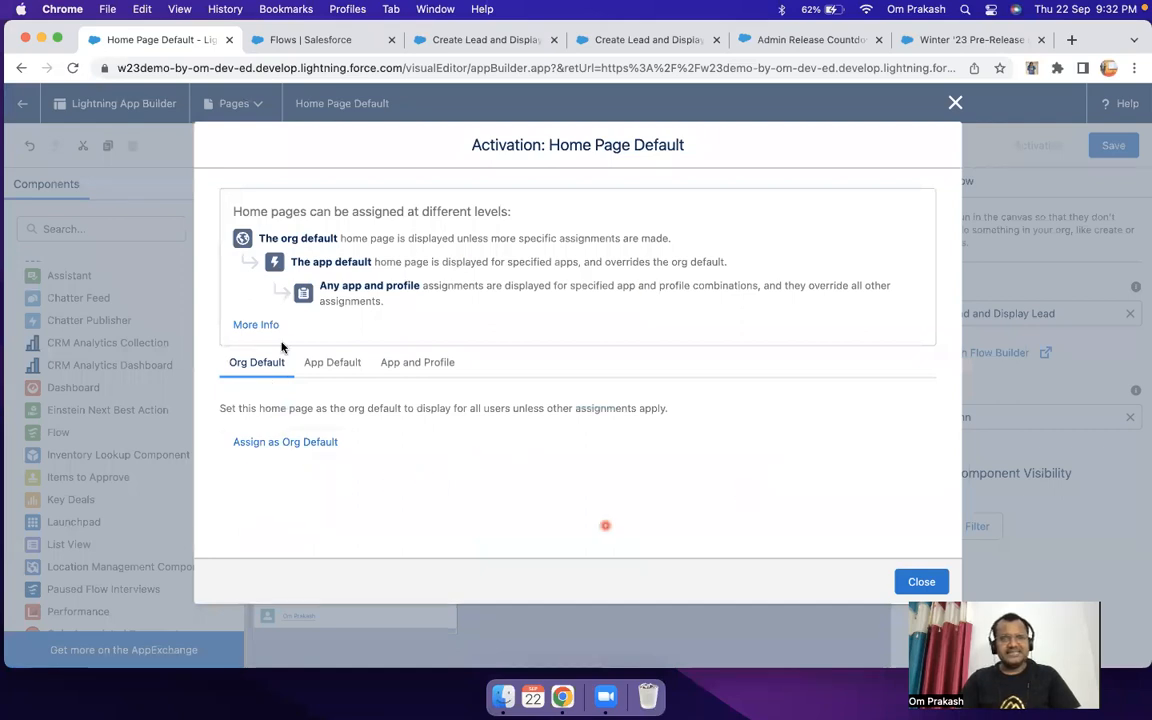
click(287, 443)
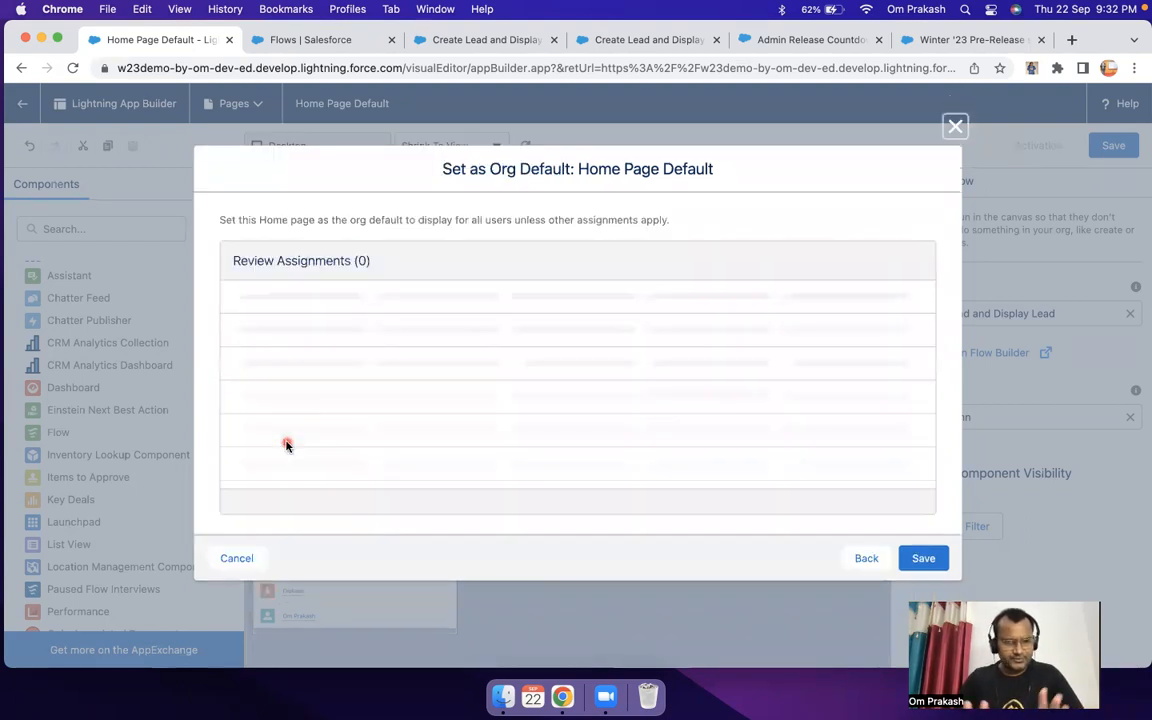
click(912, 560)
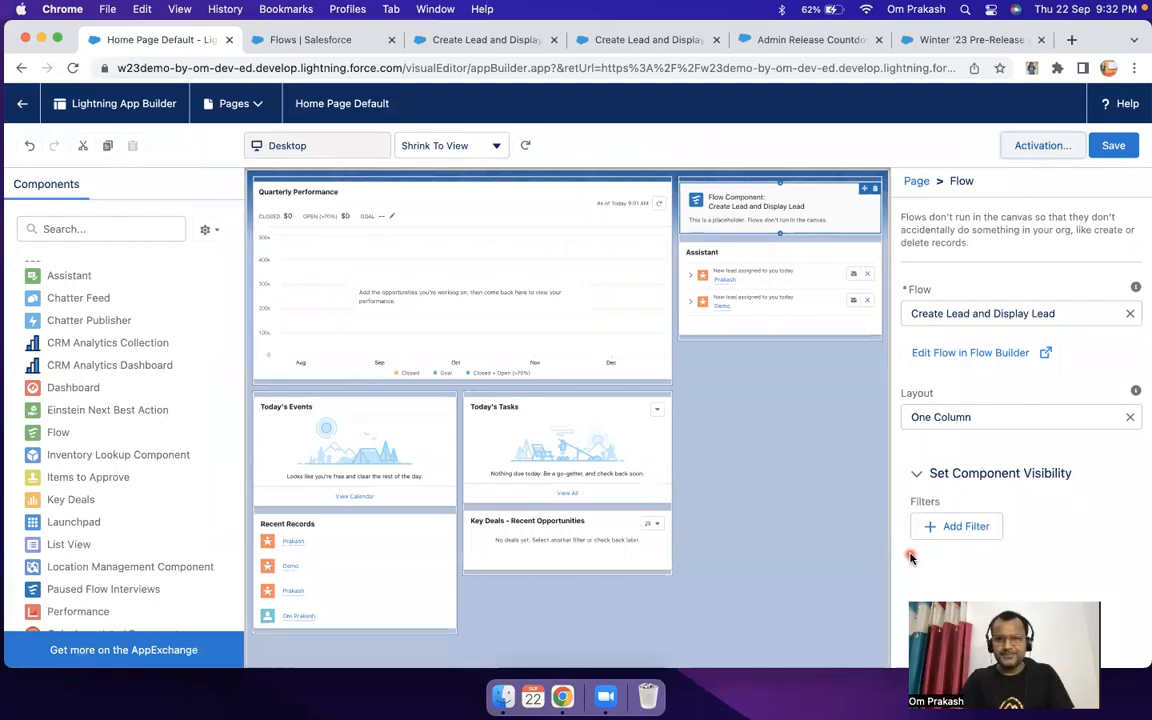
click(1110, 148)
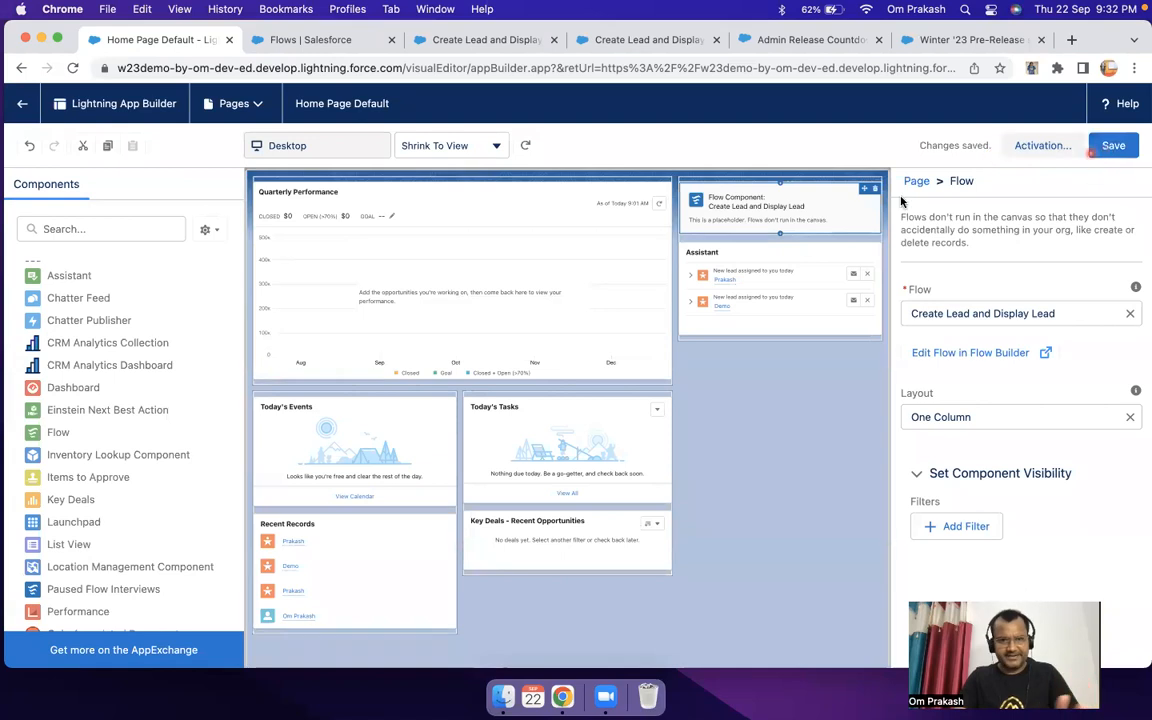
Step: Return to the Home page and submit the embedded flow with a last name and the company "College"
click(15, 106)
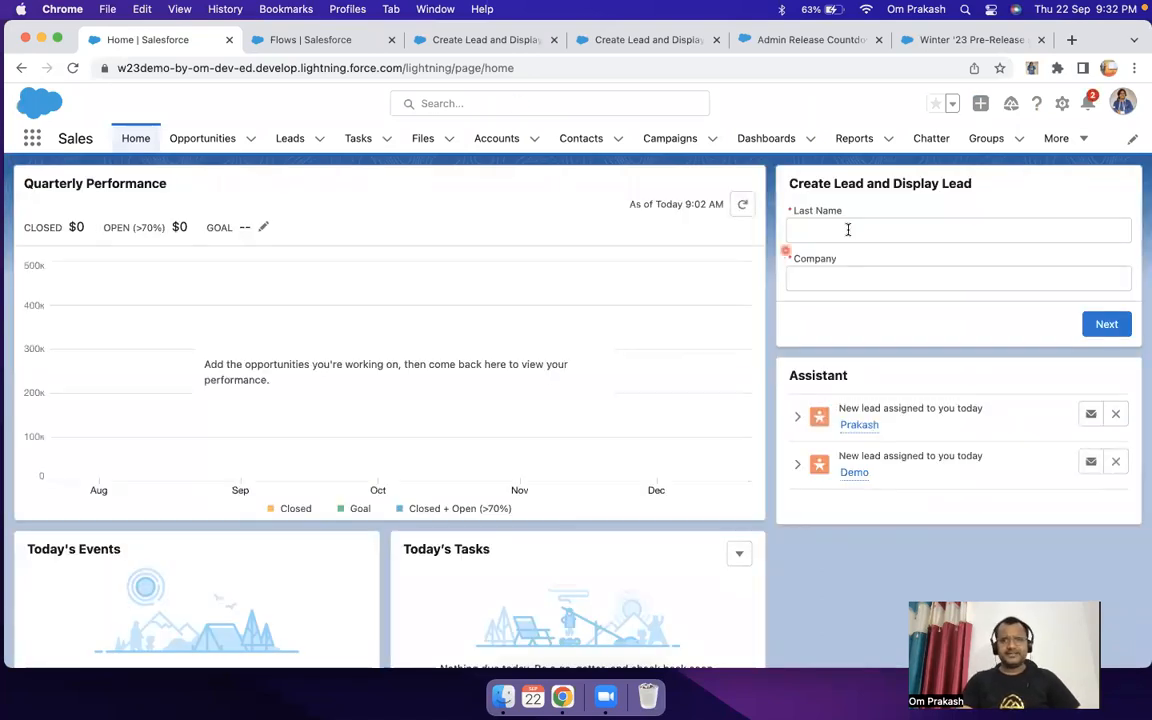
drag(788, 185, 1066, 281)
drag(1018, 395, 1019, 394)
drag(950, 298, 882, 220)
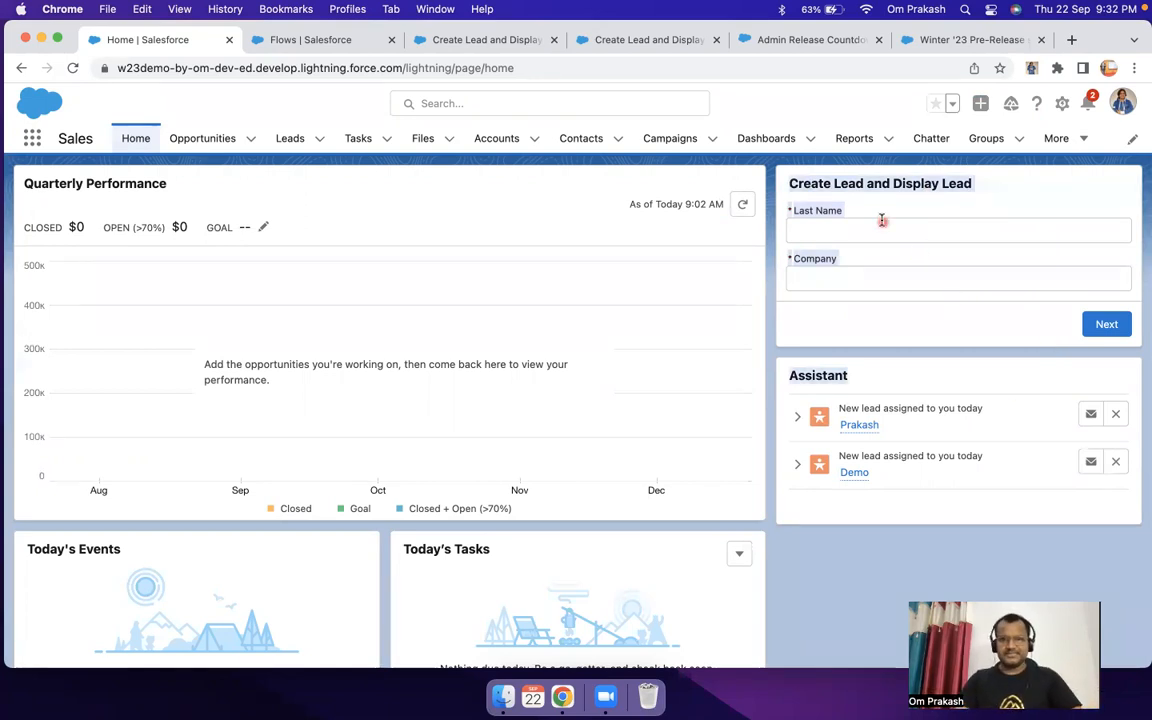
click(877, 230)
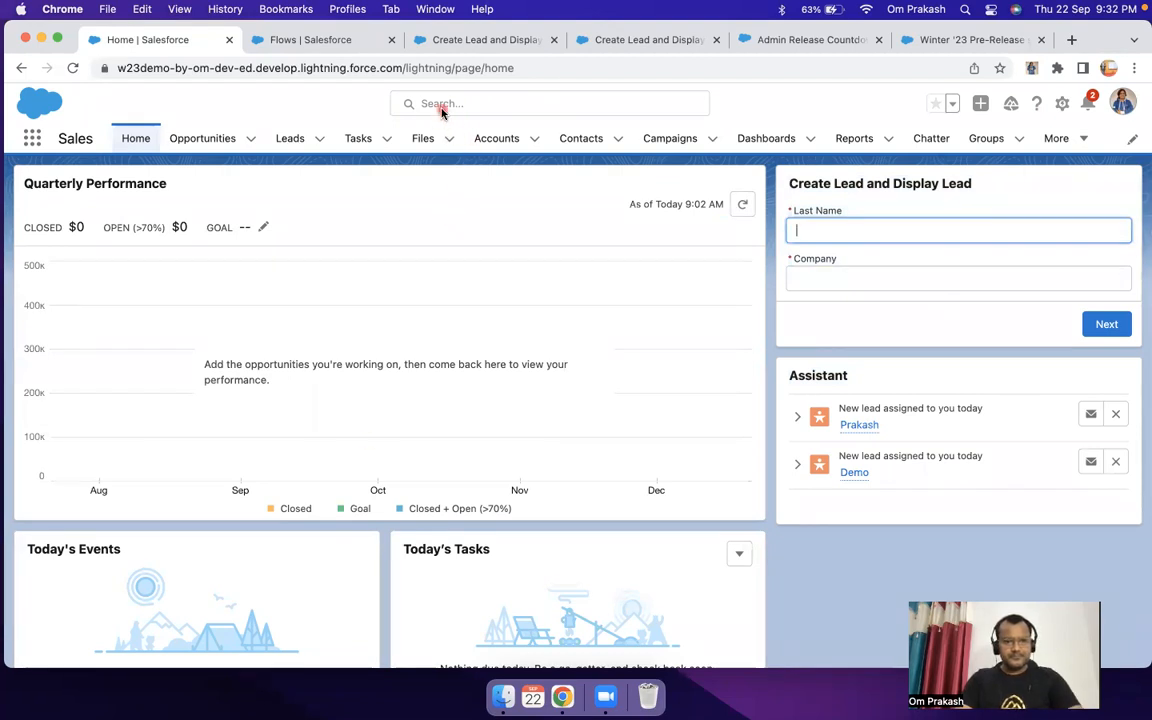
click(856, 238)
text(Raj)
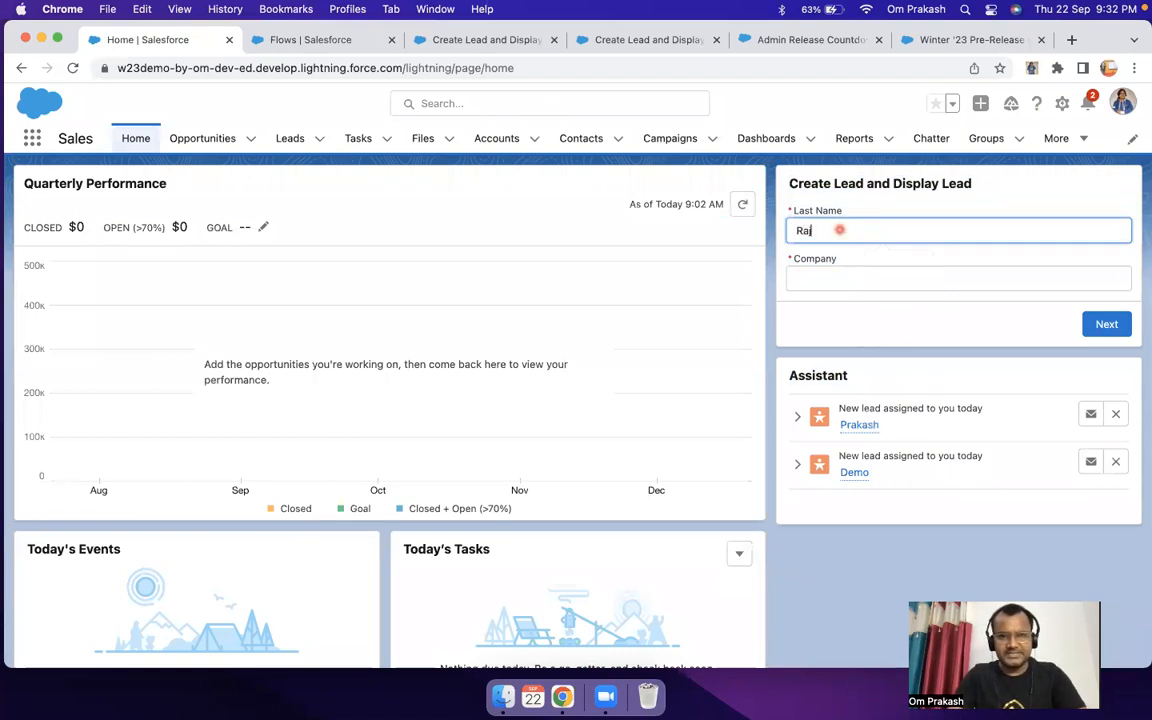
key(Tab)
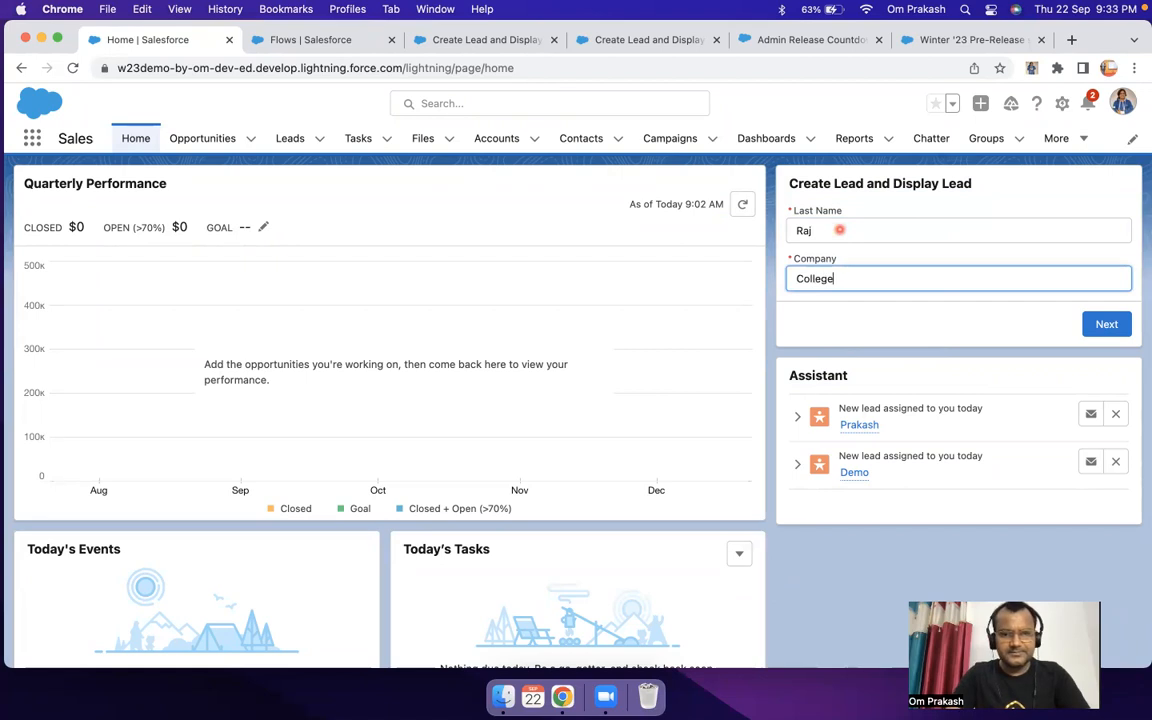
click(1106, 328)
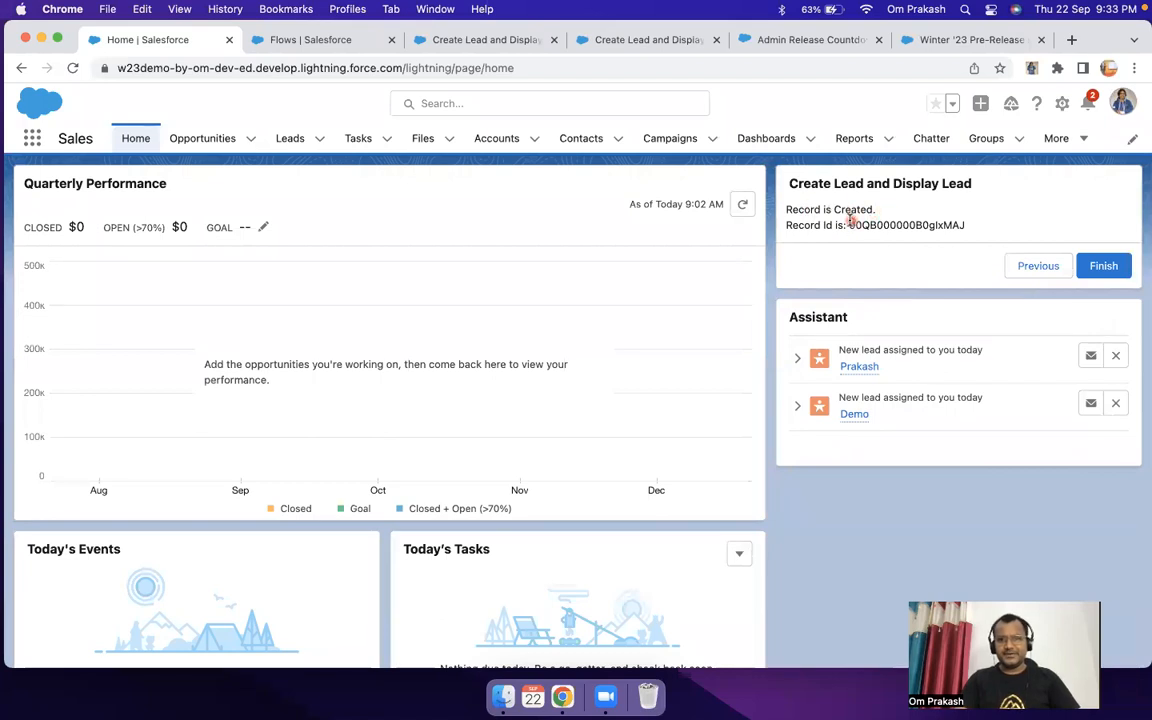
Step: Highlight the created record's ID, open Leads in a separate browser tab and show the Today's Leads list view
drag(849, 225, 966, 226)
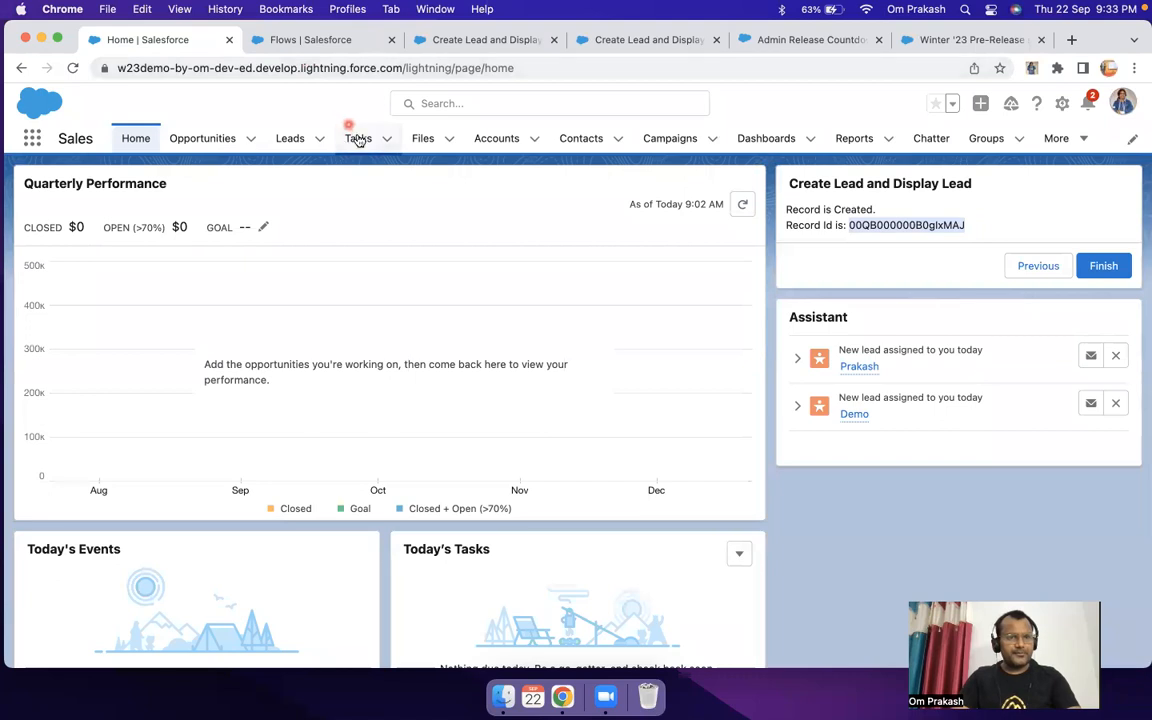
super+click(289, 140)
click(269, 40)
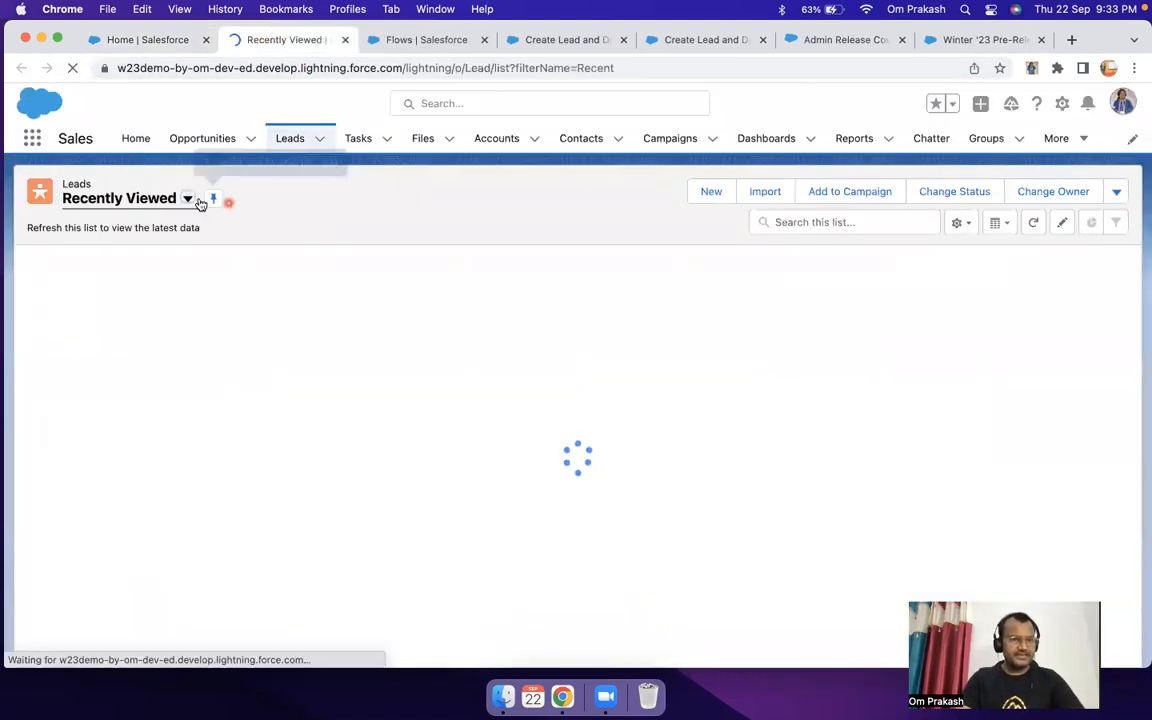
click(186, 198)
click(150, 446)
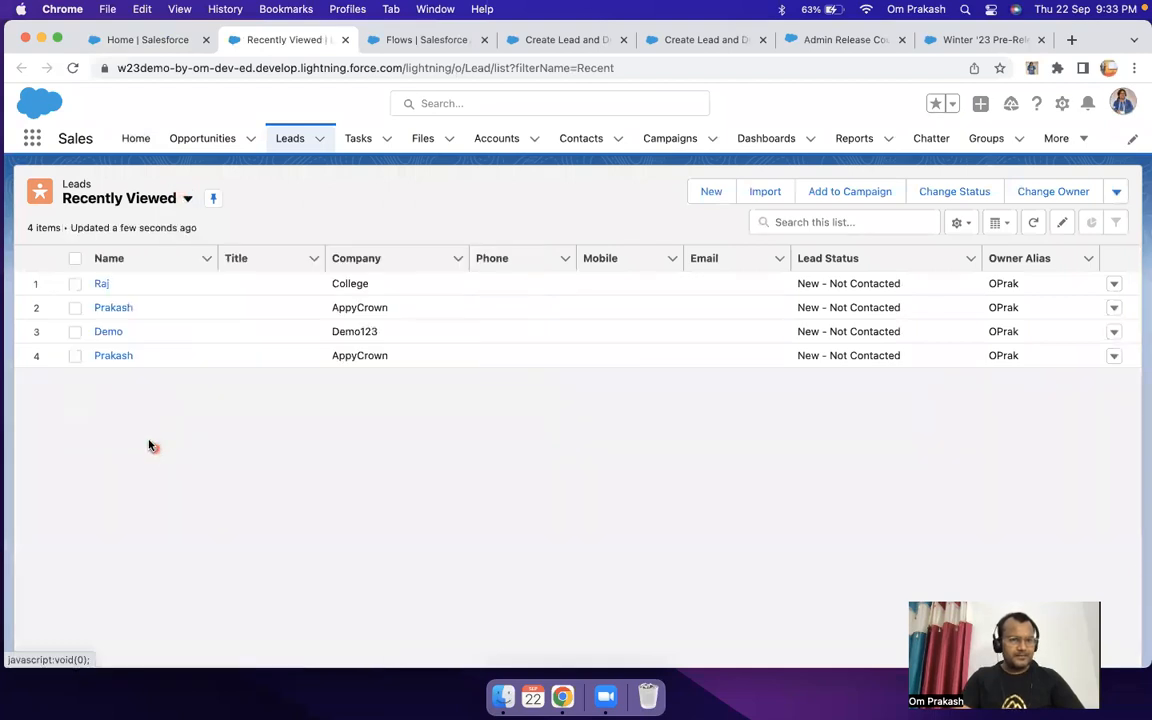
click(186, 198)
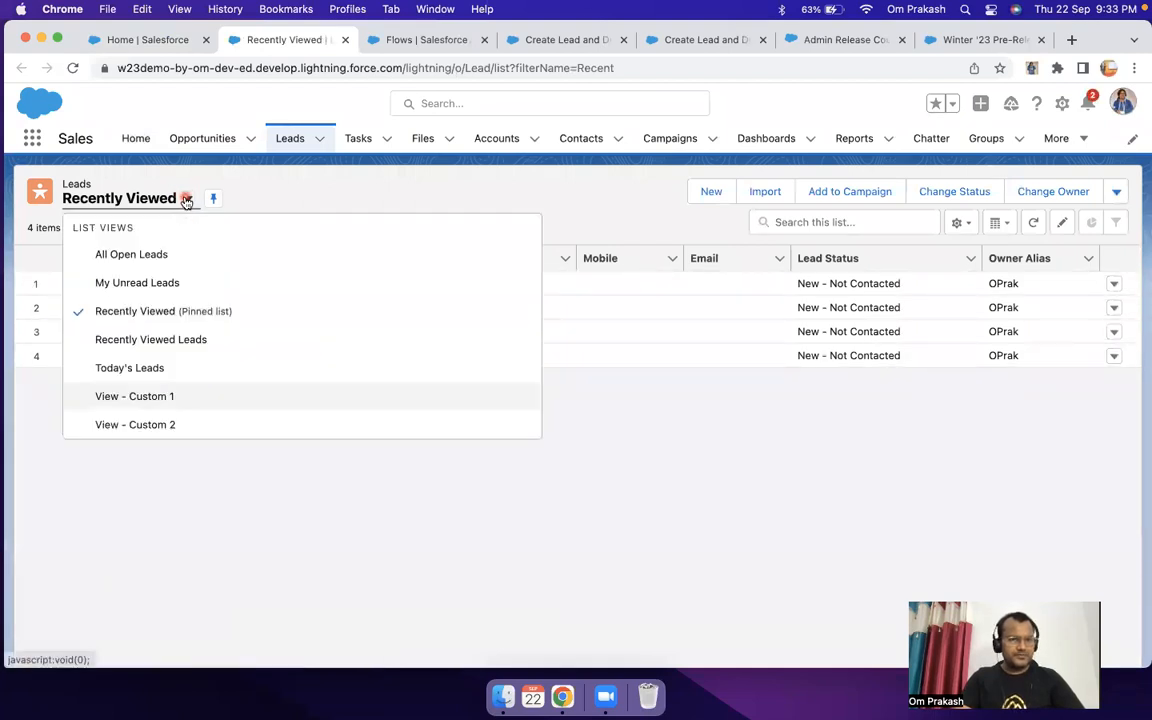
click(139, 372)
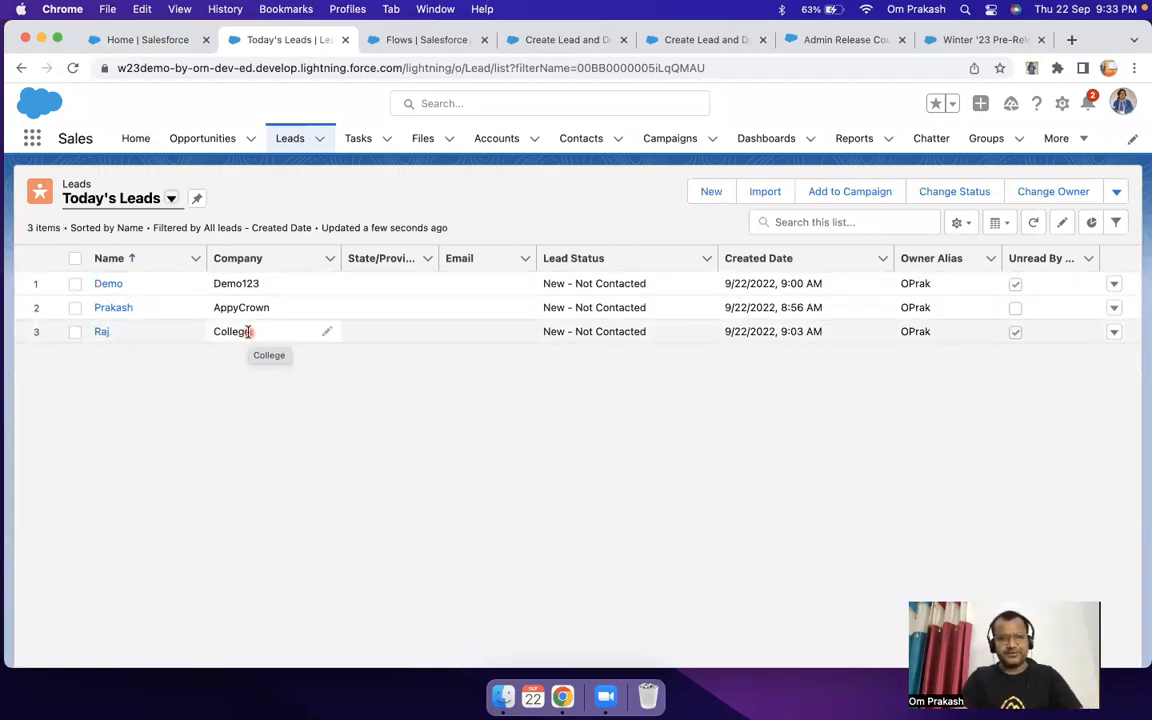
Step: Return to the Home page and examine the embedded flow's title, confirmation message and record ID
click(147, 41)
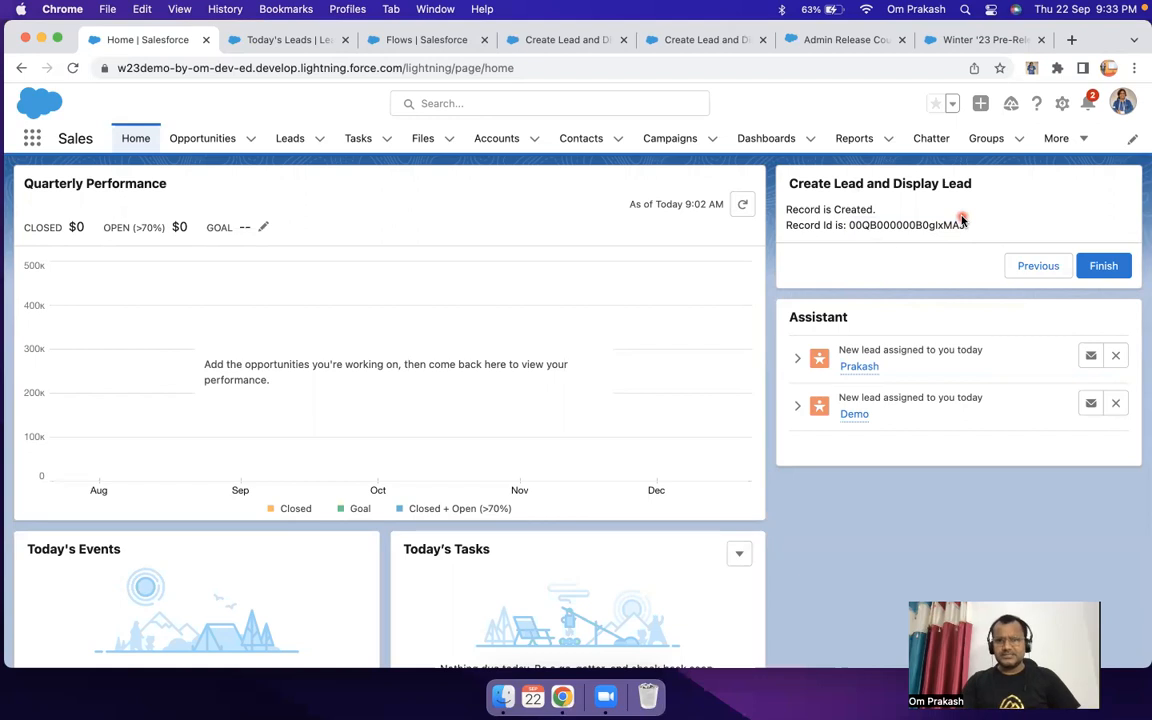
drag(789, 182, 971, 249)
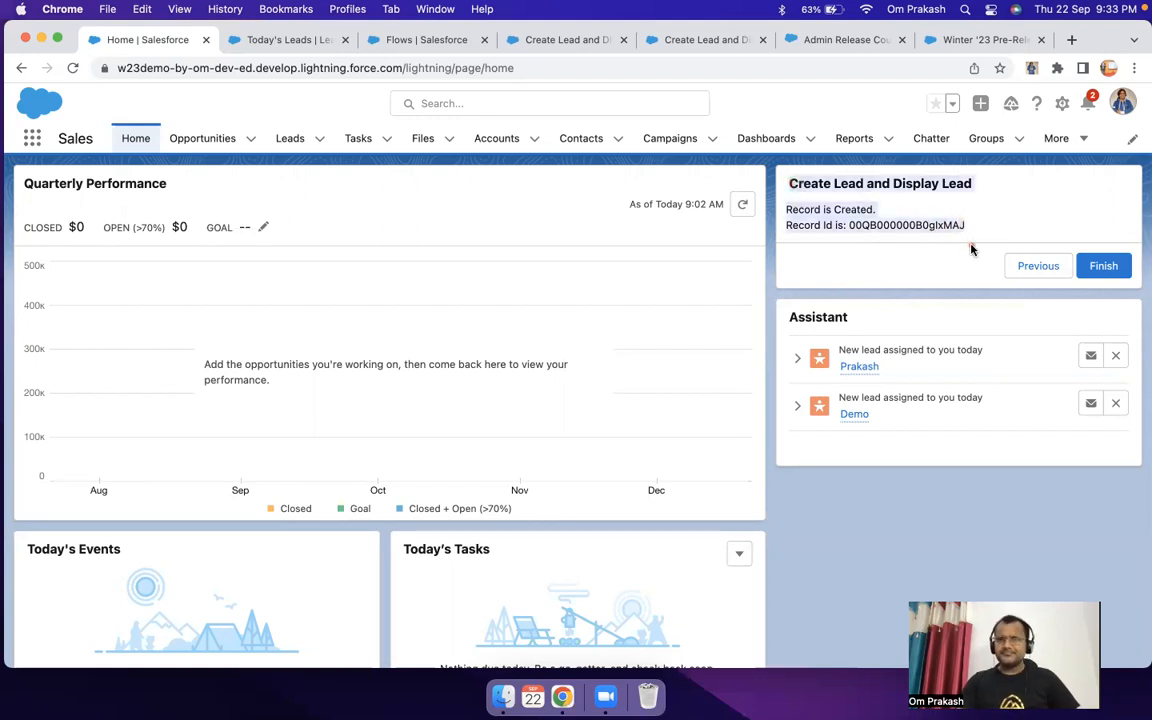
drag(789, 182, 949, 225)
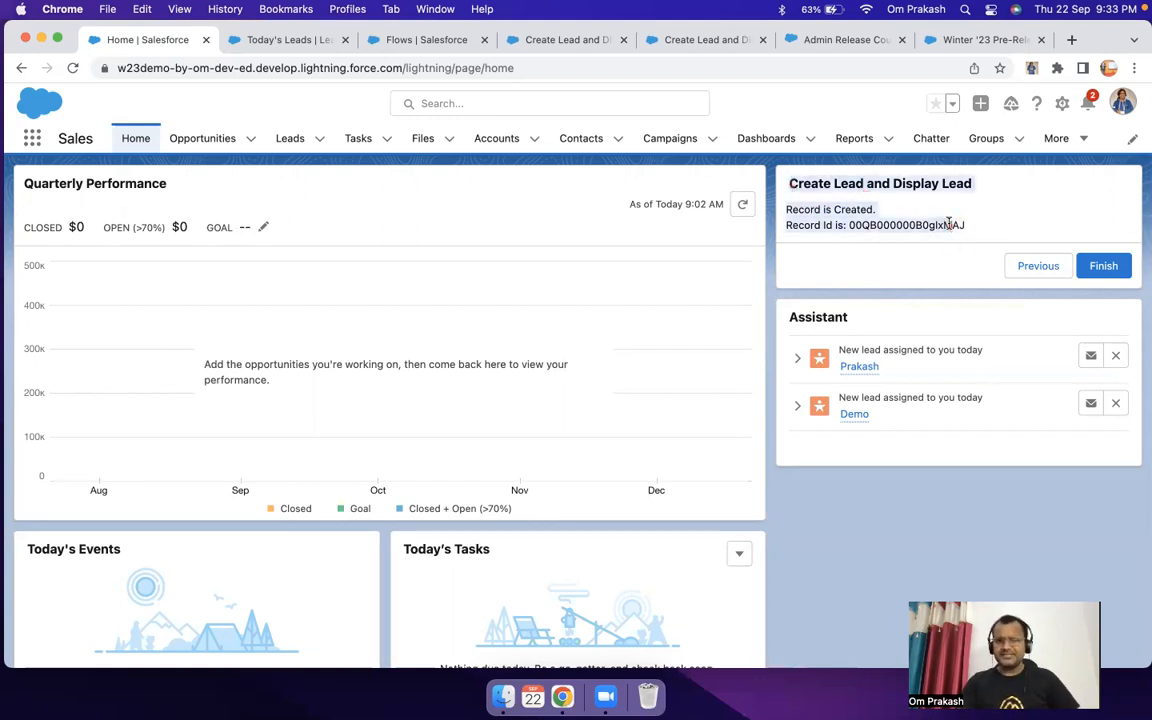
click(949, 225)
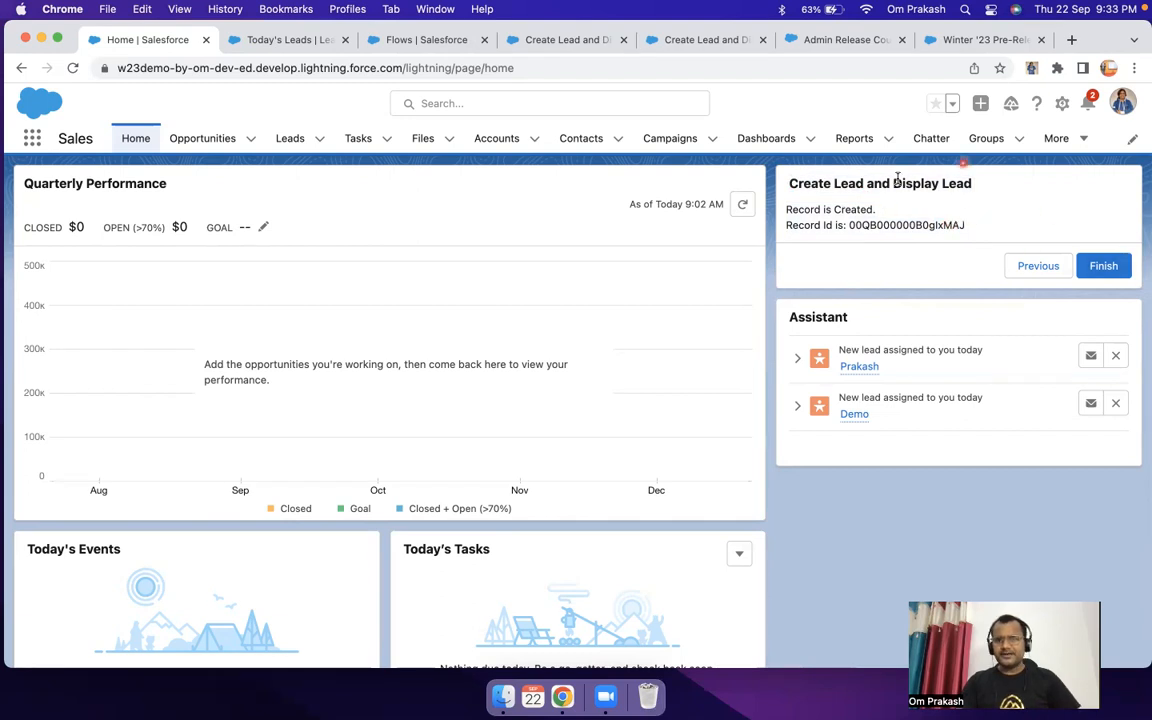
drag(789, 185, 973, 227)
click(975, 228)
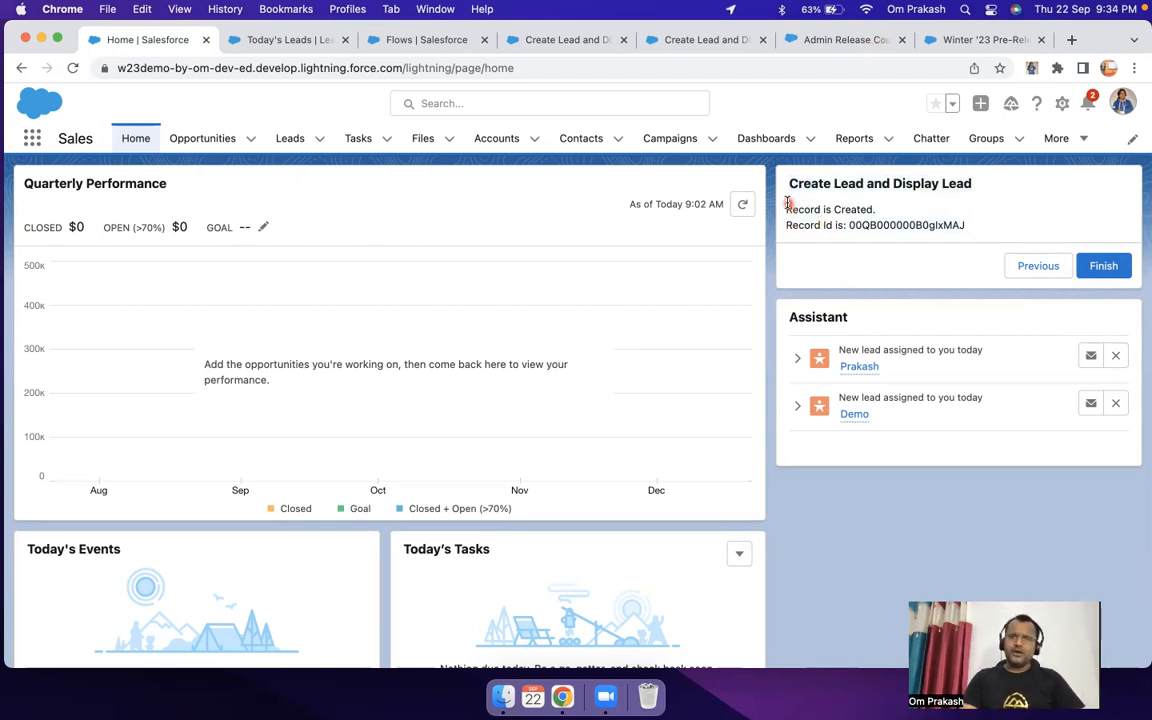
drag(901, 225, 979, 240)
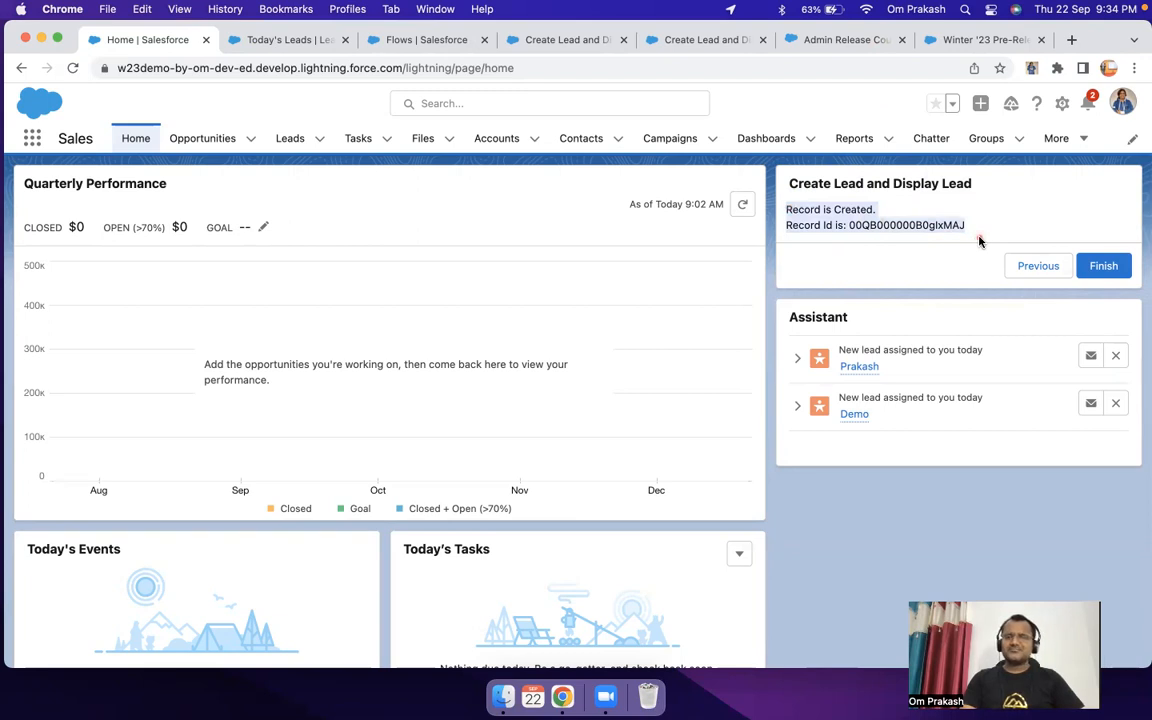
click(866, 238)
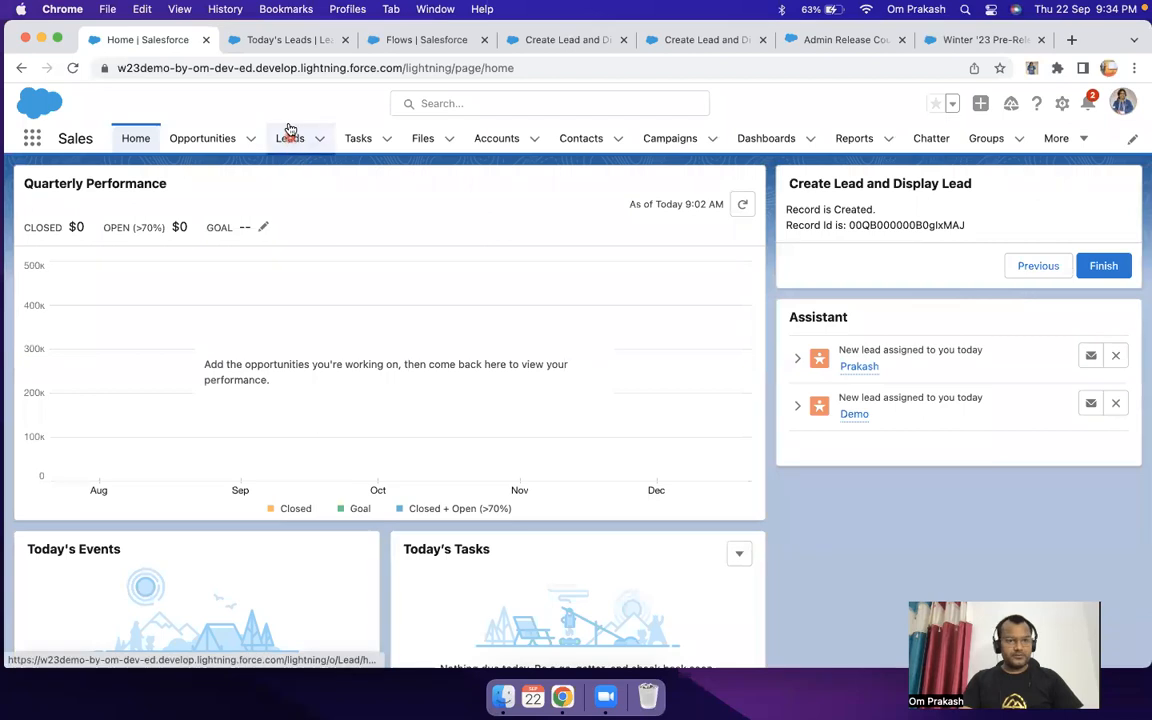
Step: Open the lead of company Demo123 from Today's Leads and examine the Lead Status field in its details
click(290, 39)
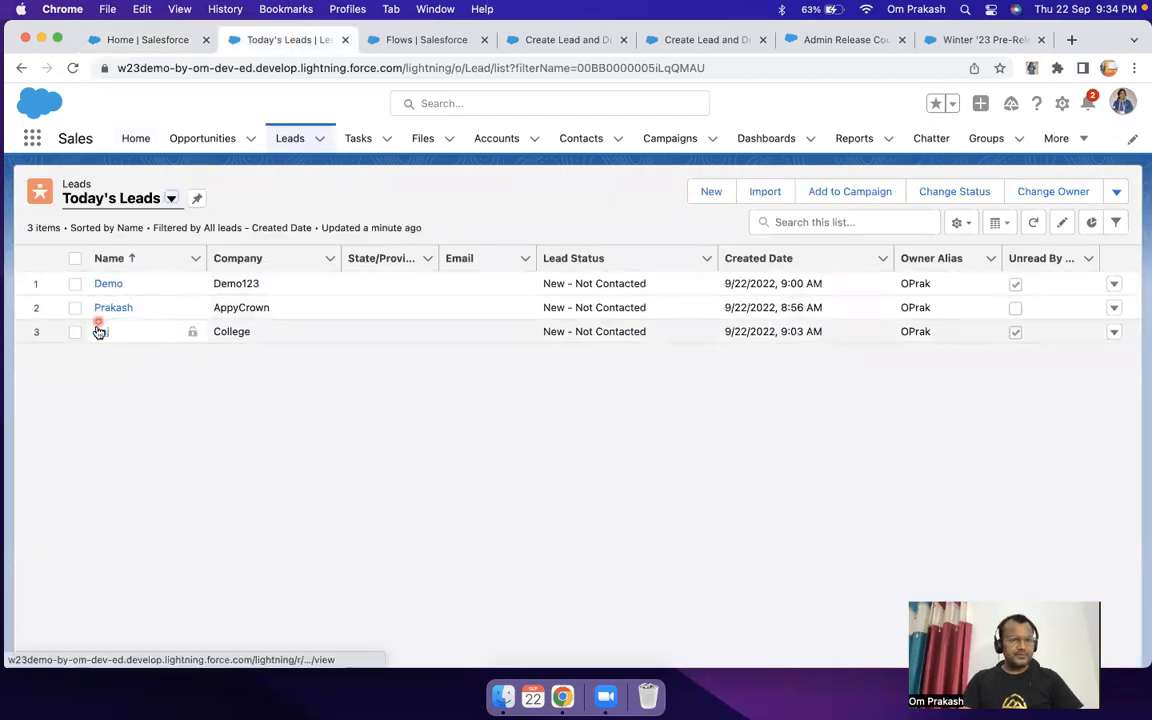
click(109, 288)
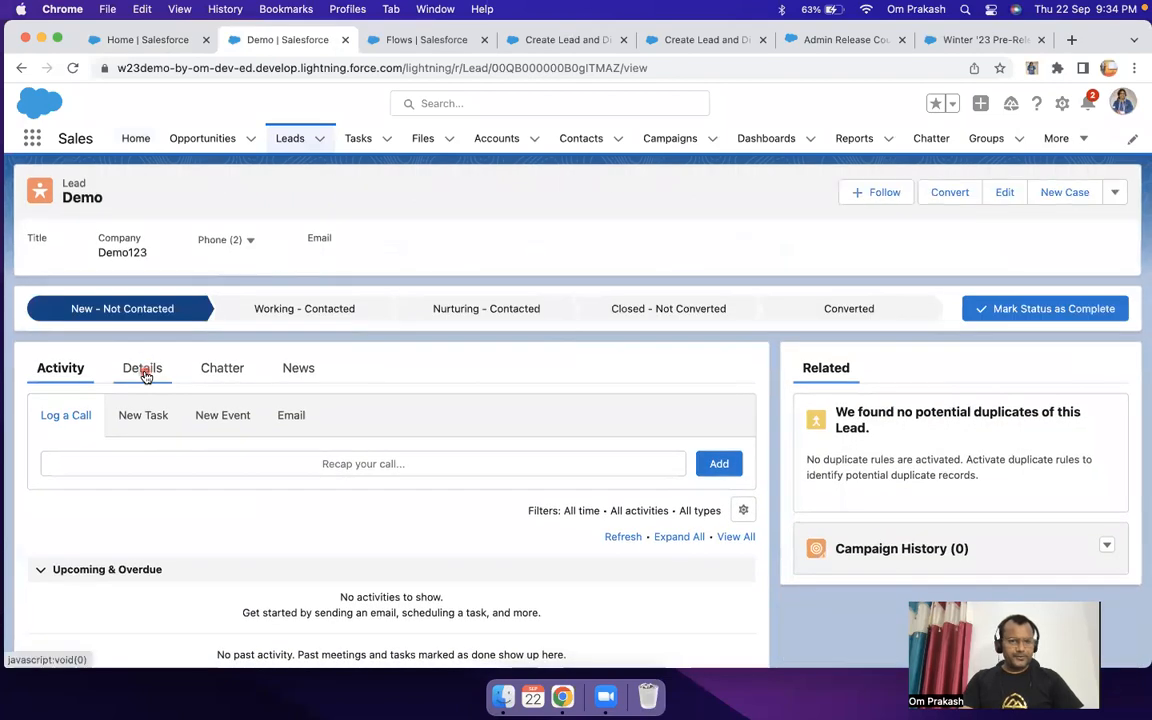
click(142, 370)
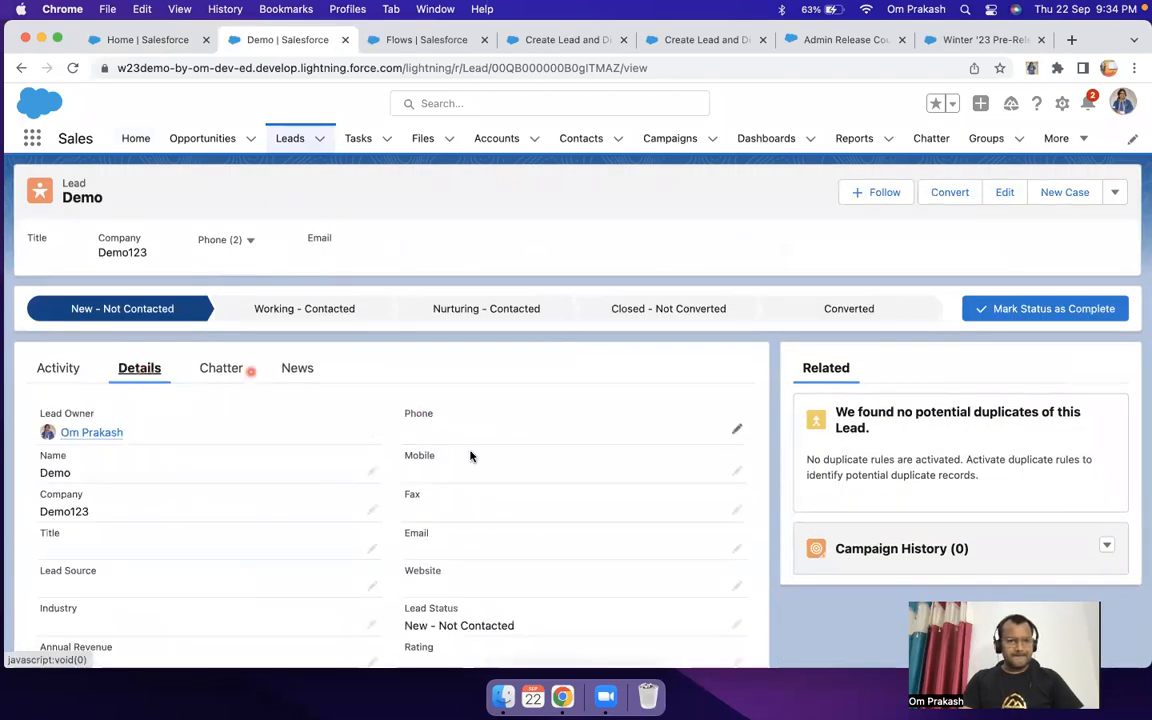
scroll(434, 466, down, 2)
drag(403, 480, 515, 482)
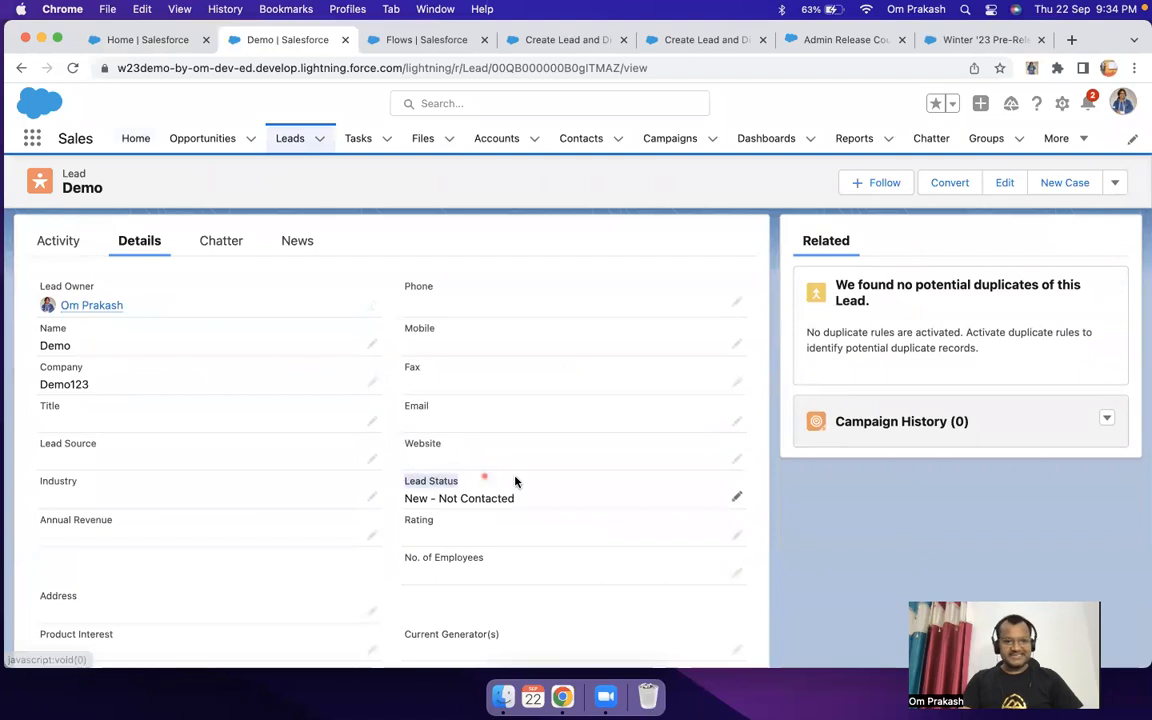
Step: Open the Lead Status field for editing and review its options, picking New - Not Contacted
click(734, 498)
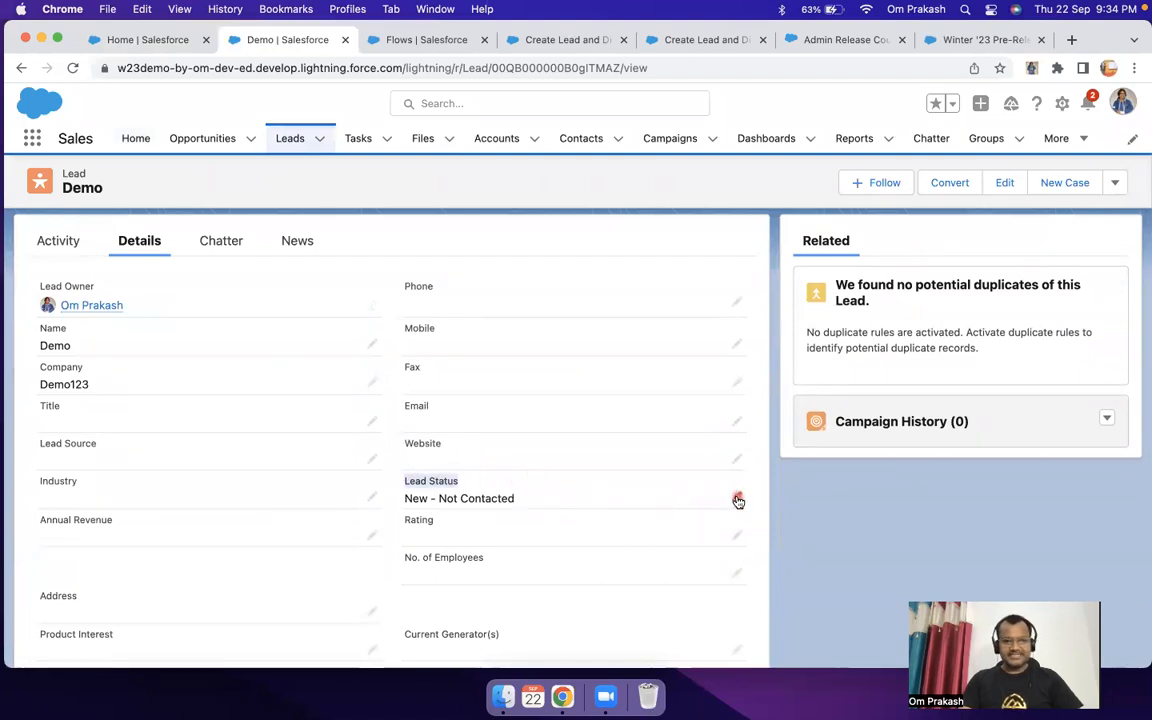
click(613, 514)
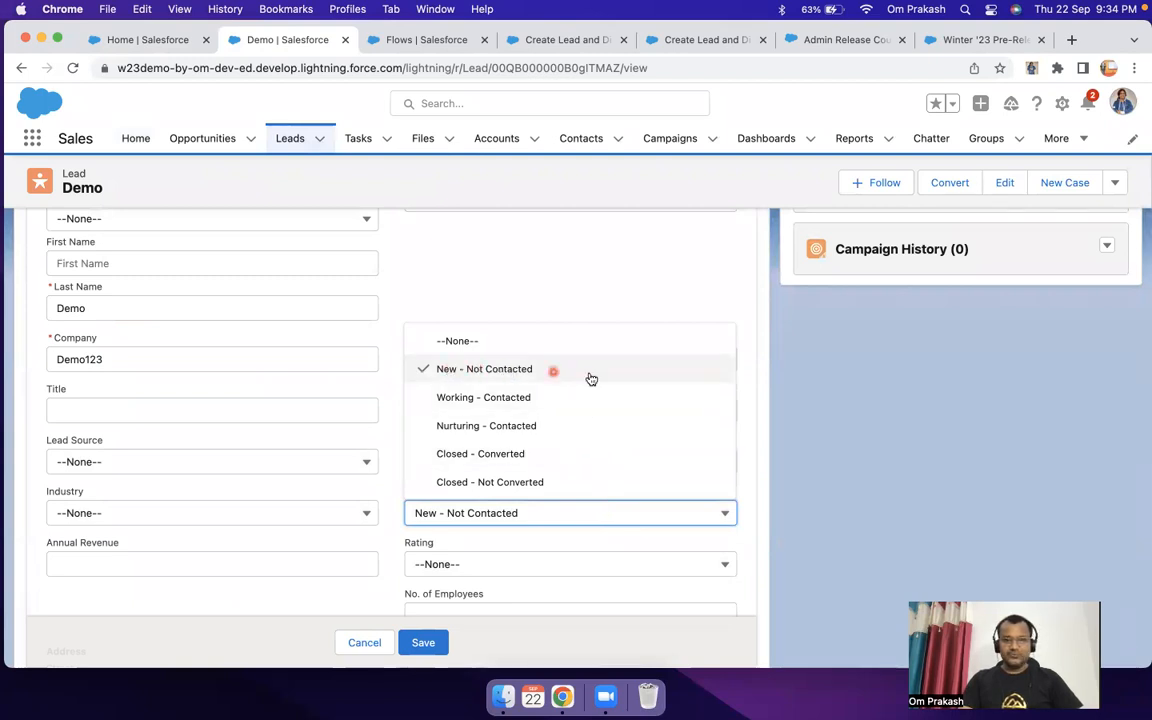
click(557, 372)
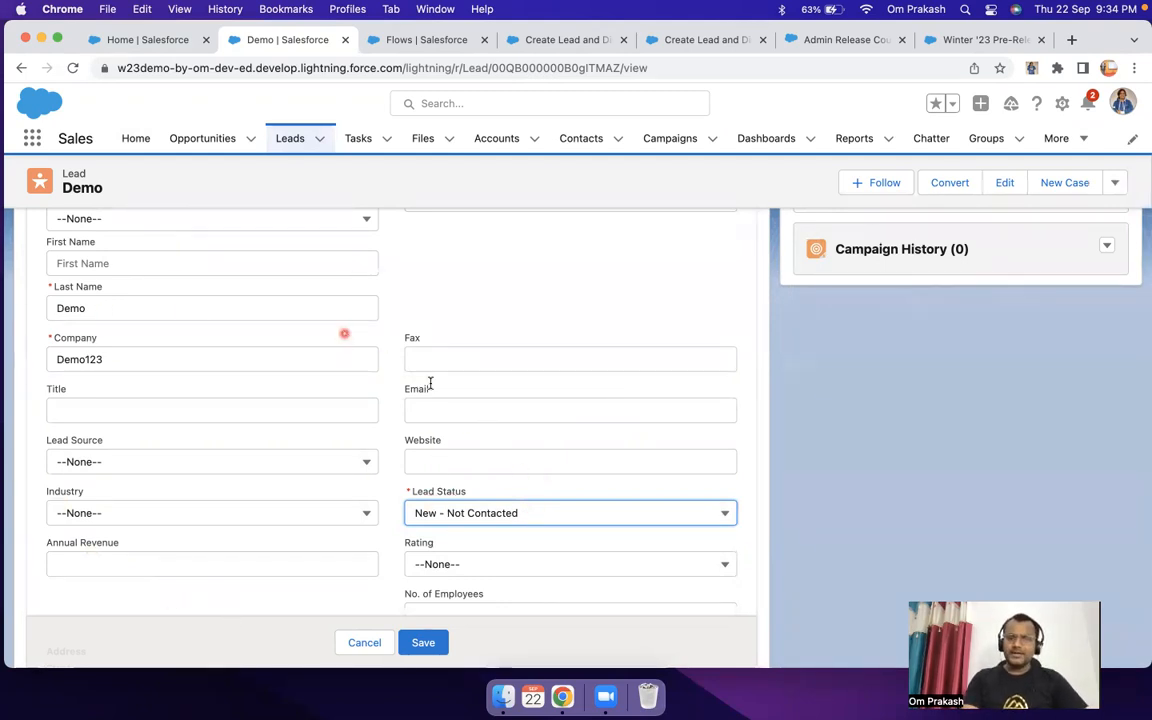
click(552, 512)
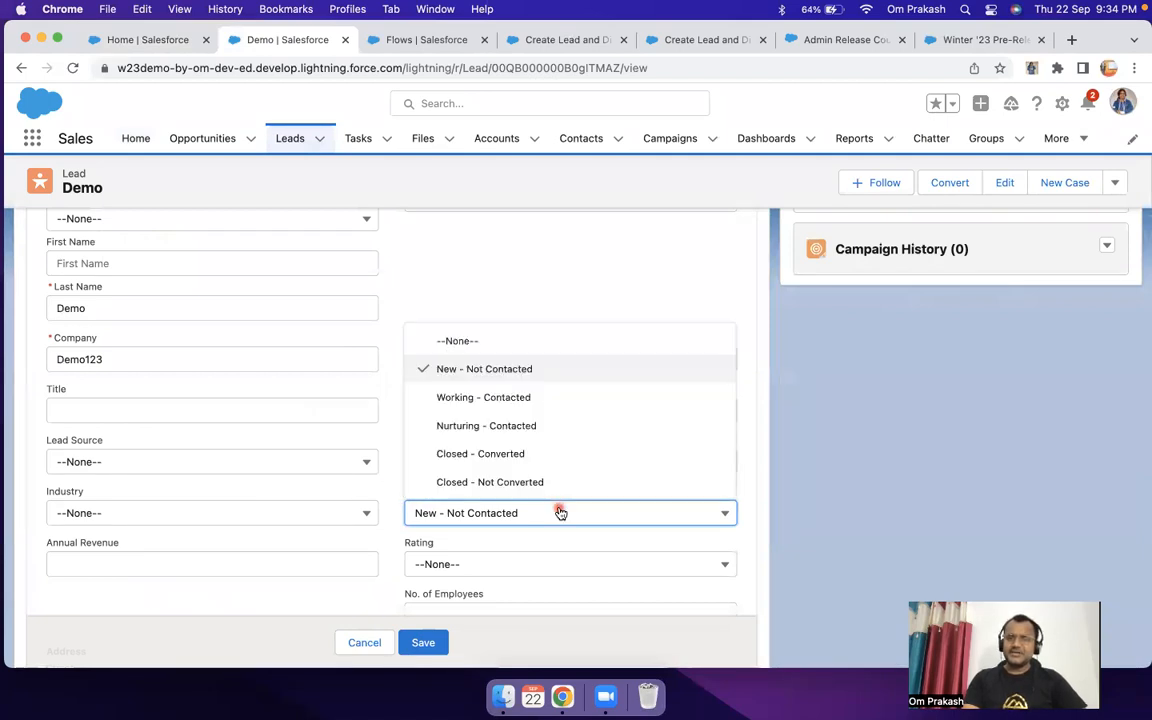
click(515, 373)
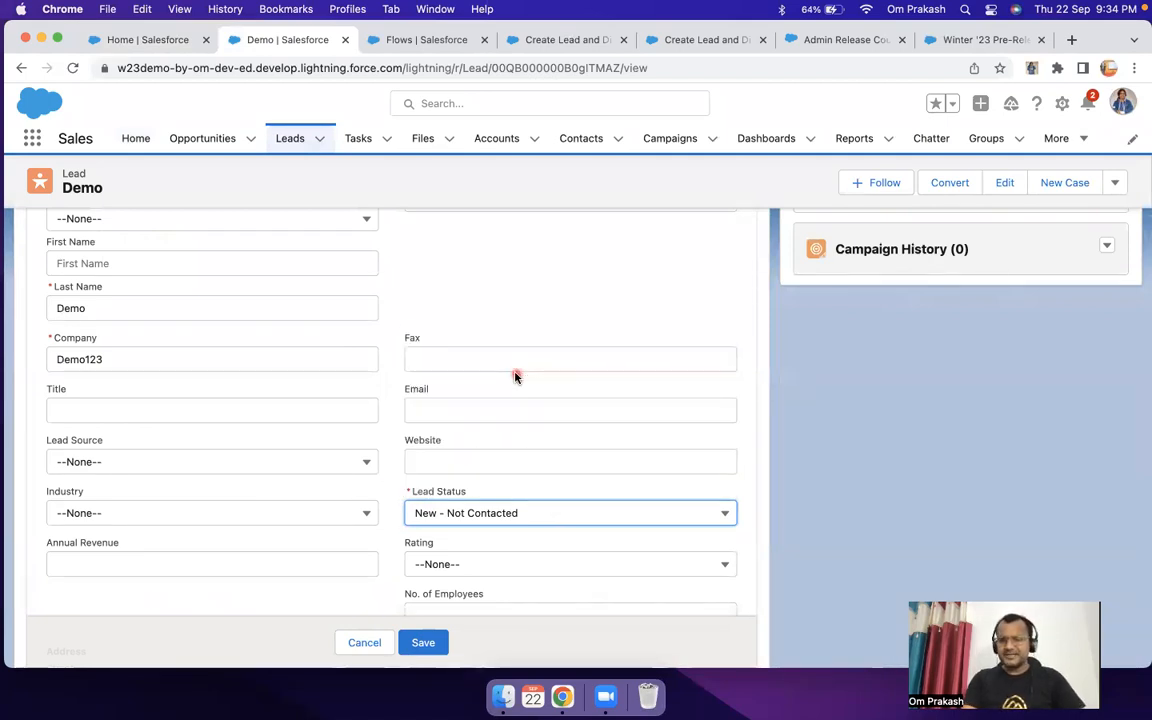
Step: Look through the All Open Leads list view and go back to the embedded flow's output message on Home
click(148, 40)
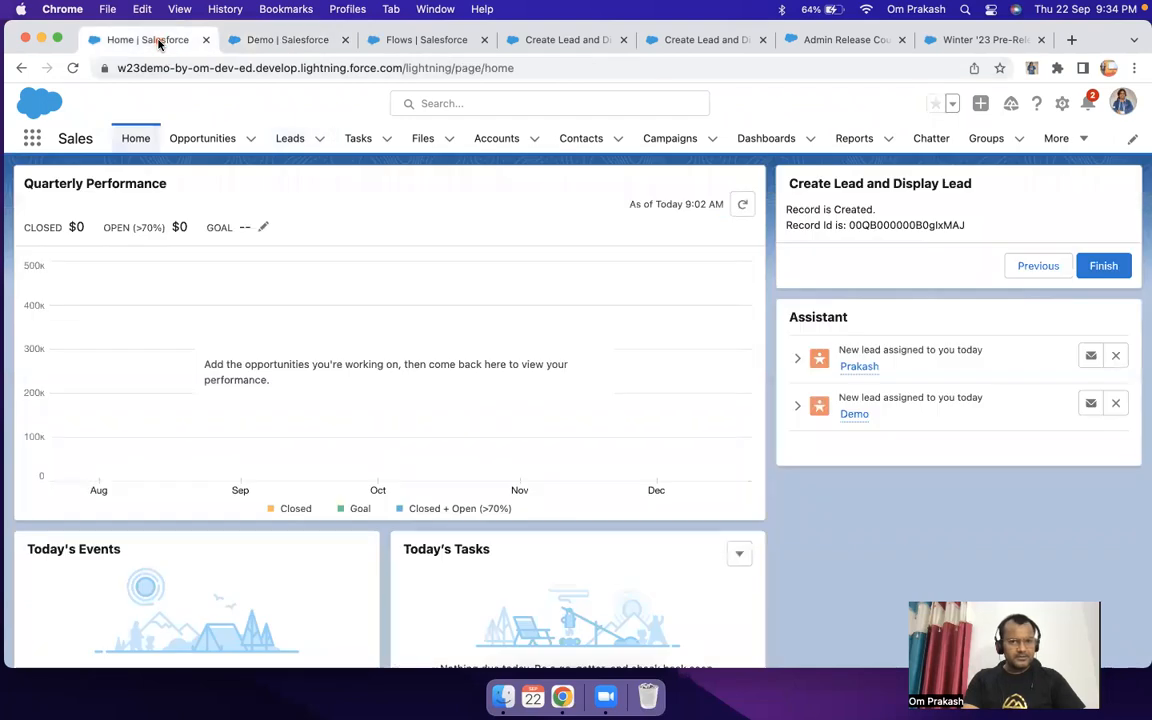
click(290, 40)
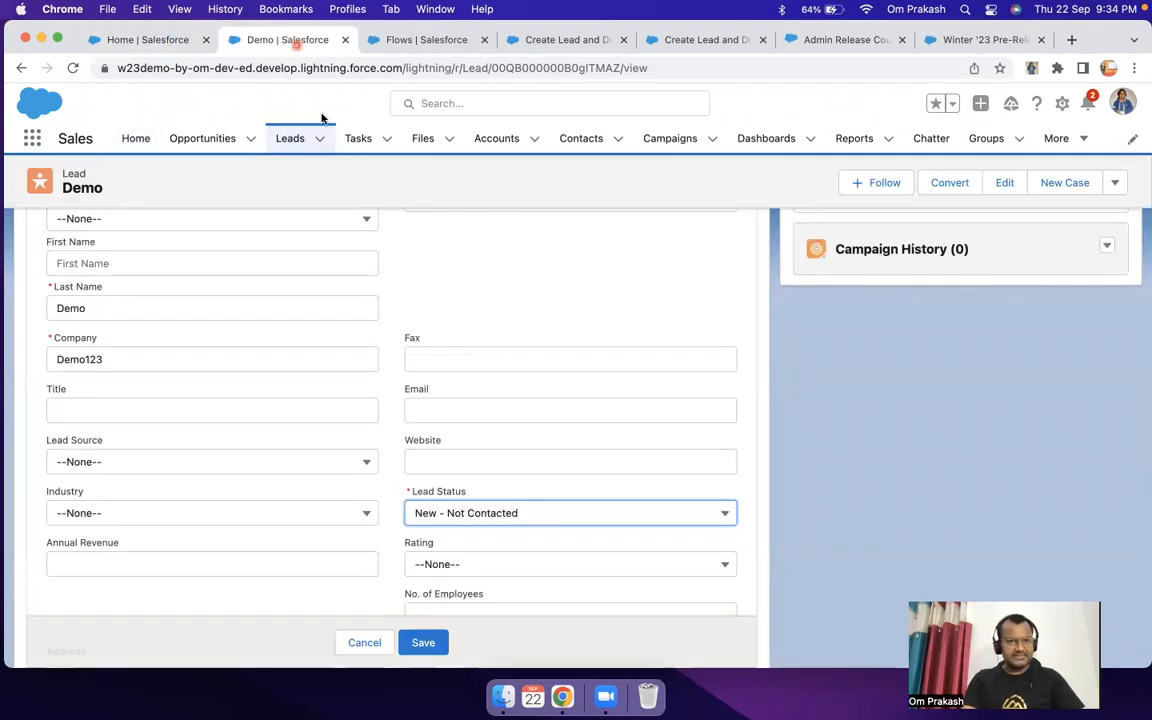
click(288, 137)
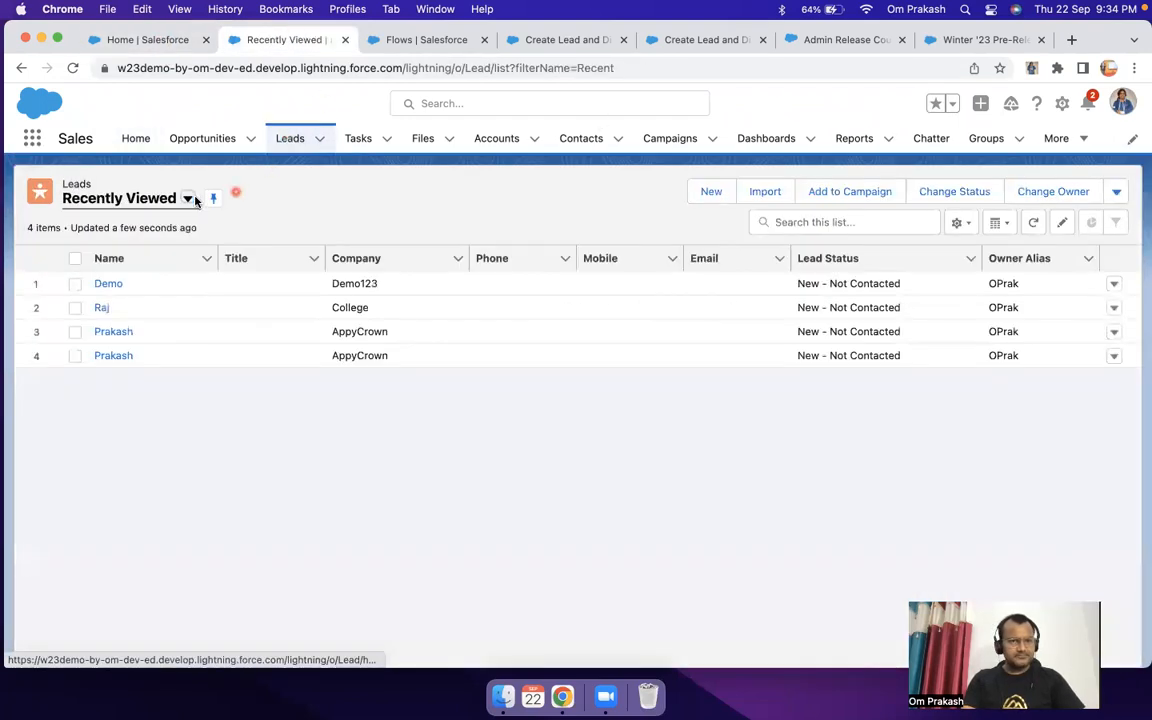
click(167, 200)
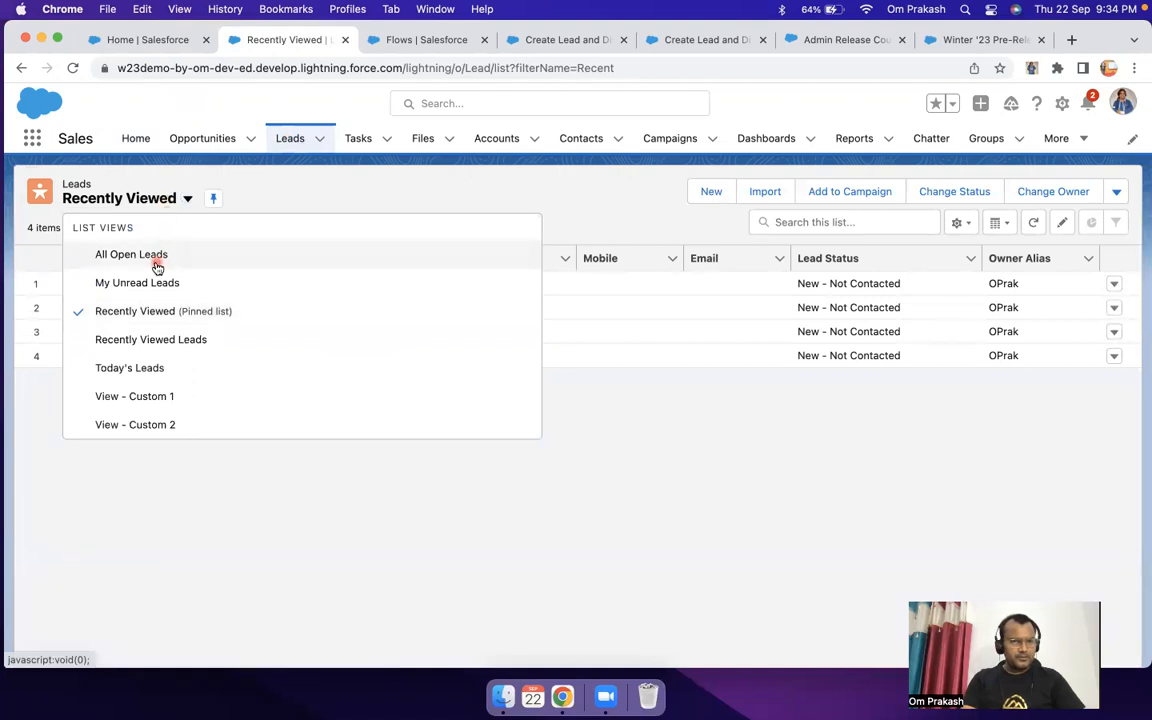
click(155, 257)
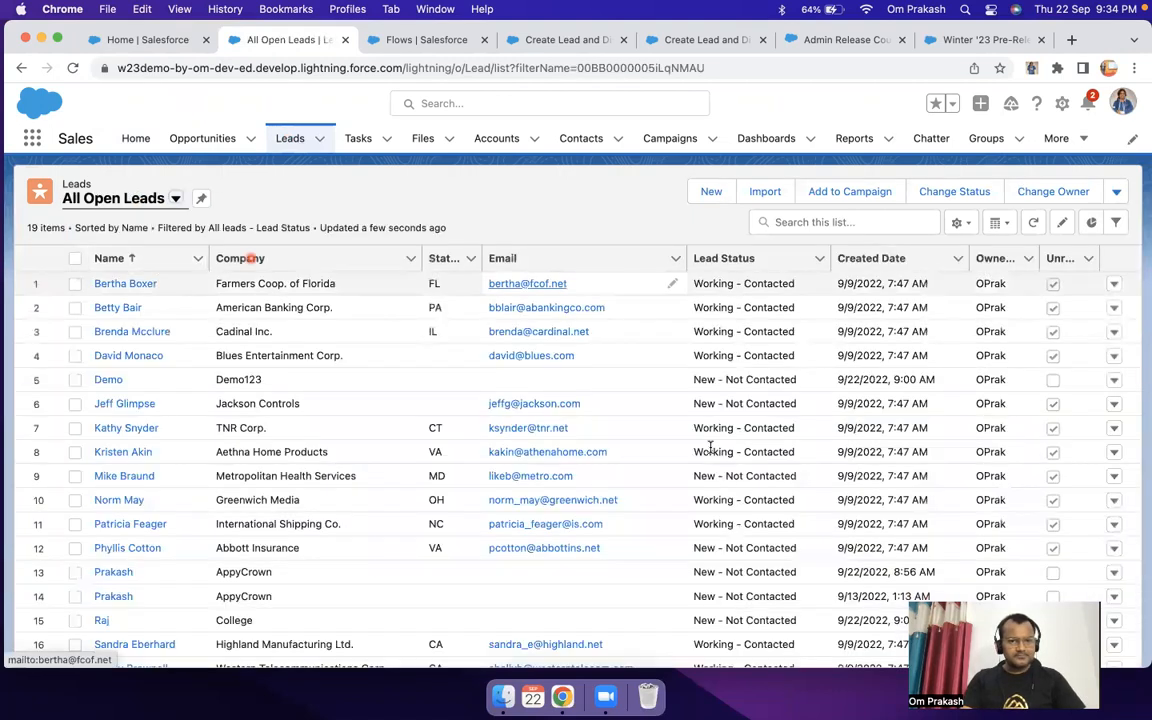
scroll(707, 442, down, 2)
scroll(705, 445, up, 2)
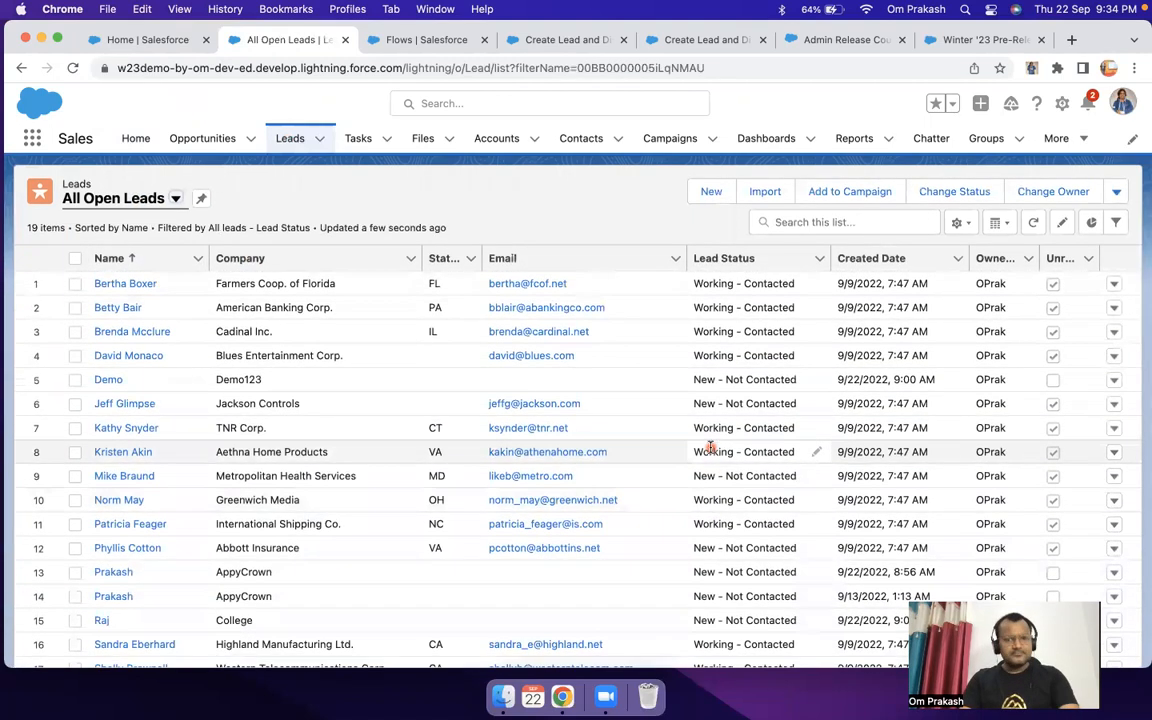
click(140, 40)
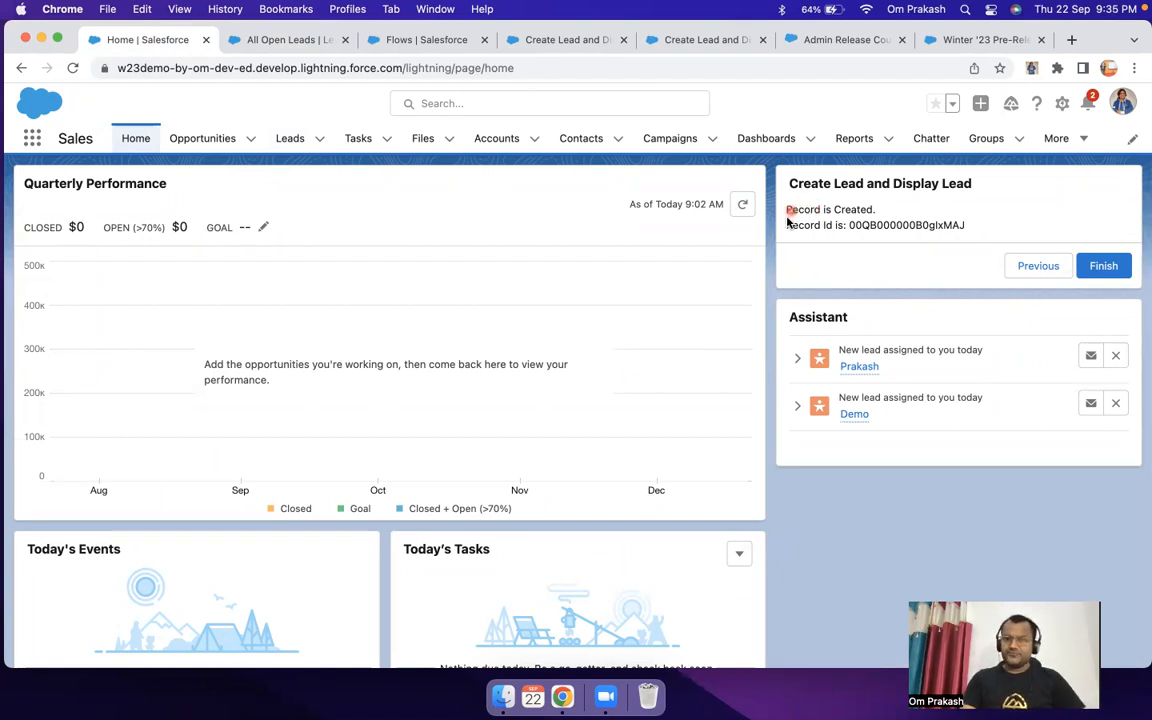
drag(787, 210, 1021, 241)
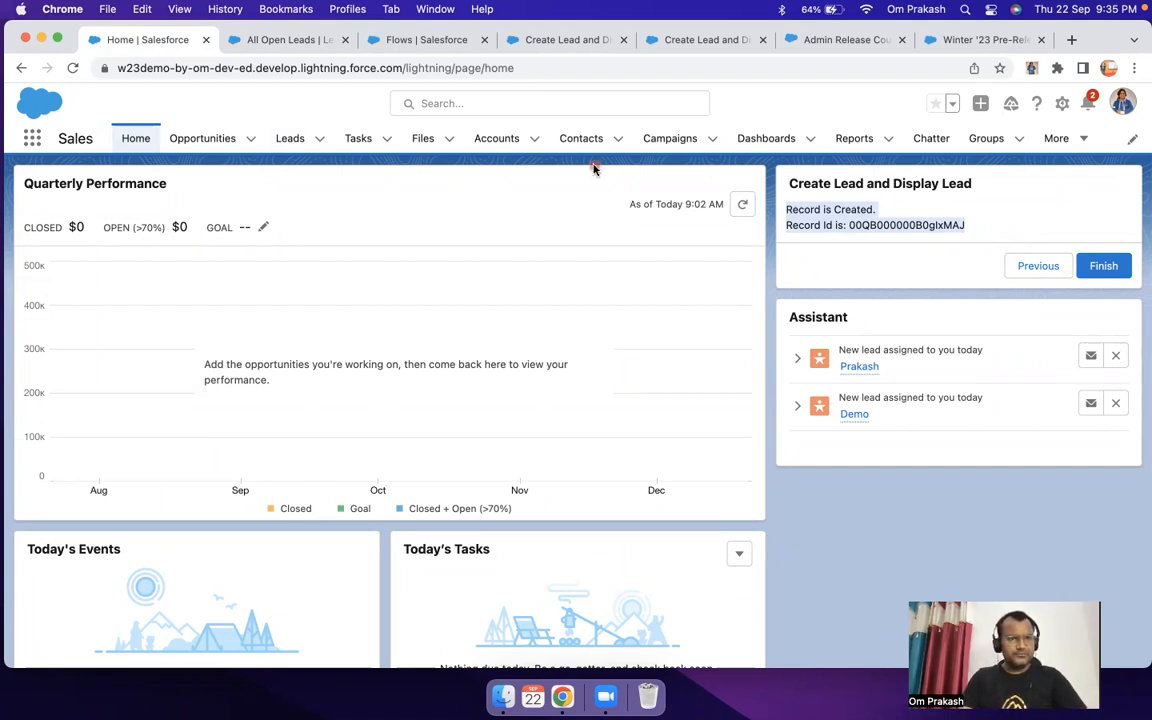
Step: Close the Flows setup page and open the Output screen's Display text component in Flow Builder
click(419, 45)
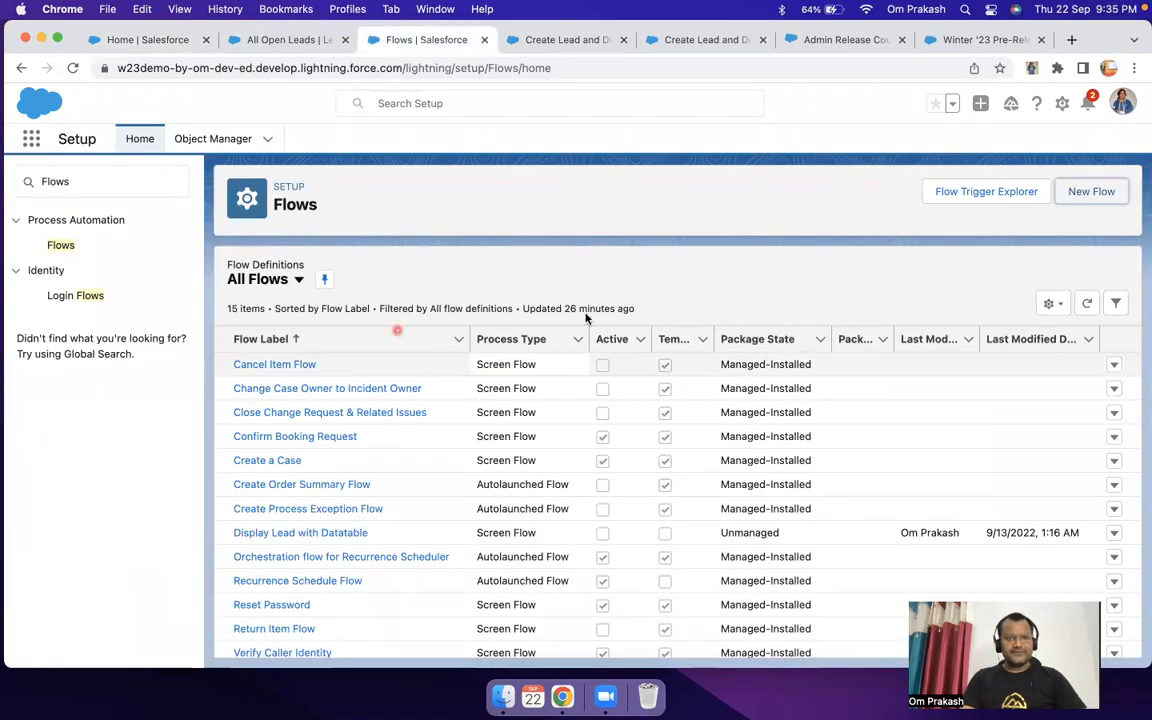
click(484, 40)
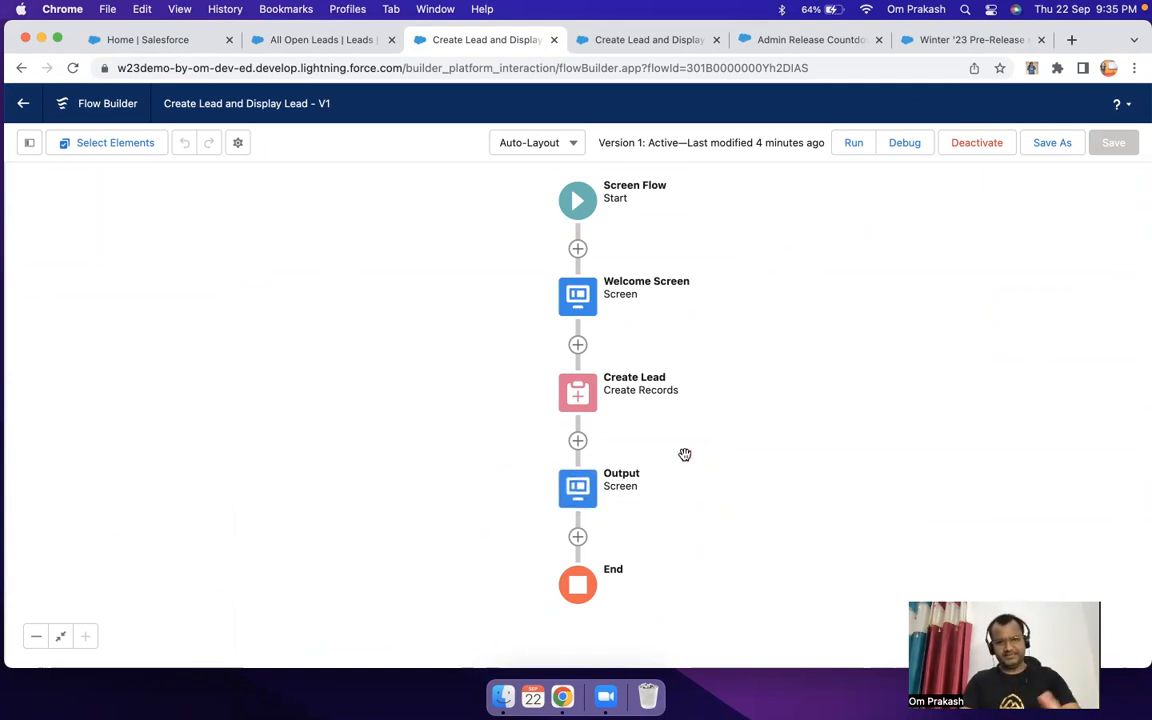
double_click(582, 489)
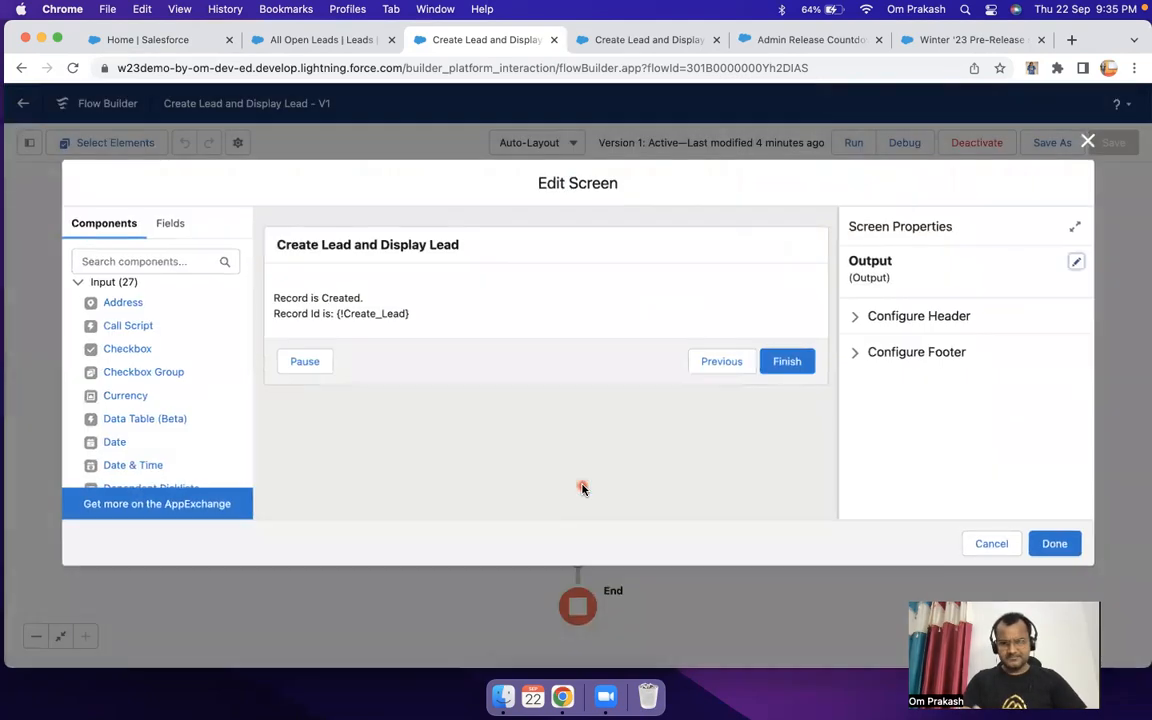
click(458, 315)
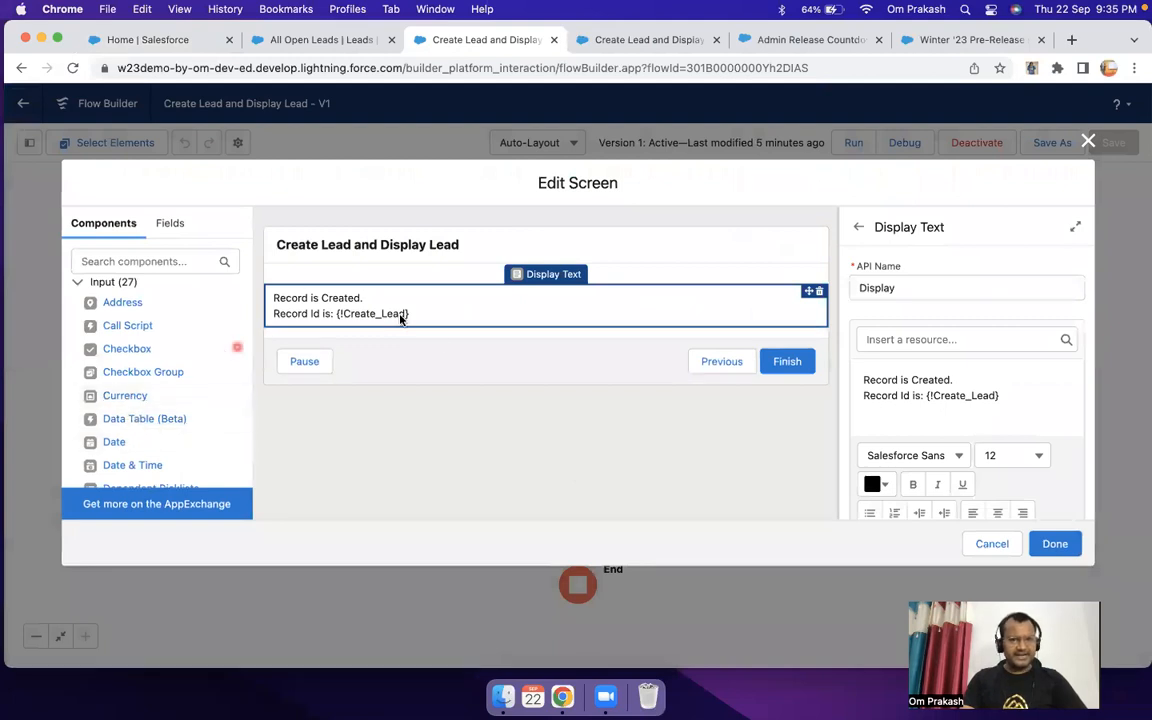
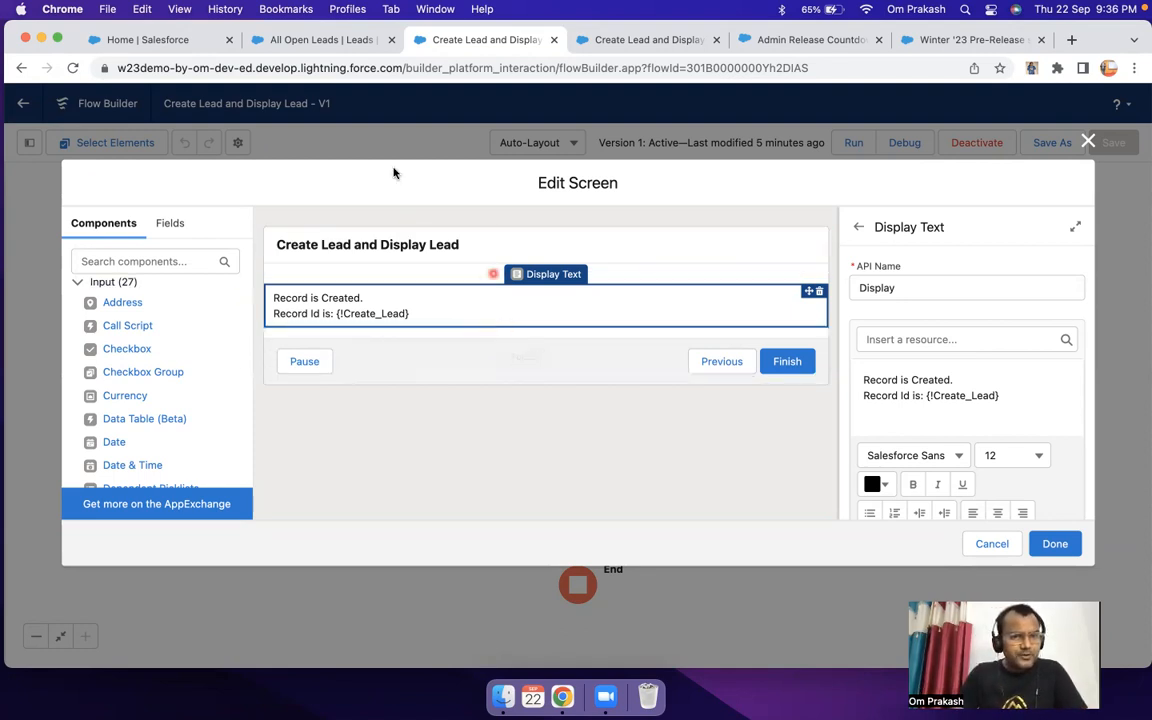
Step: Close the Output screen editor without changes and add a Get Records element between Create Lead and Output
click(990, 545)
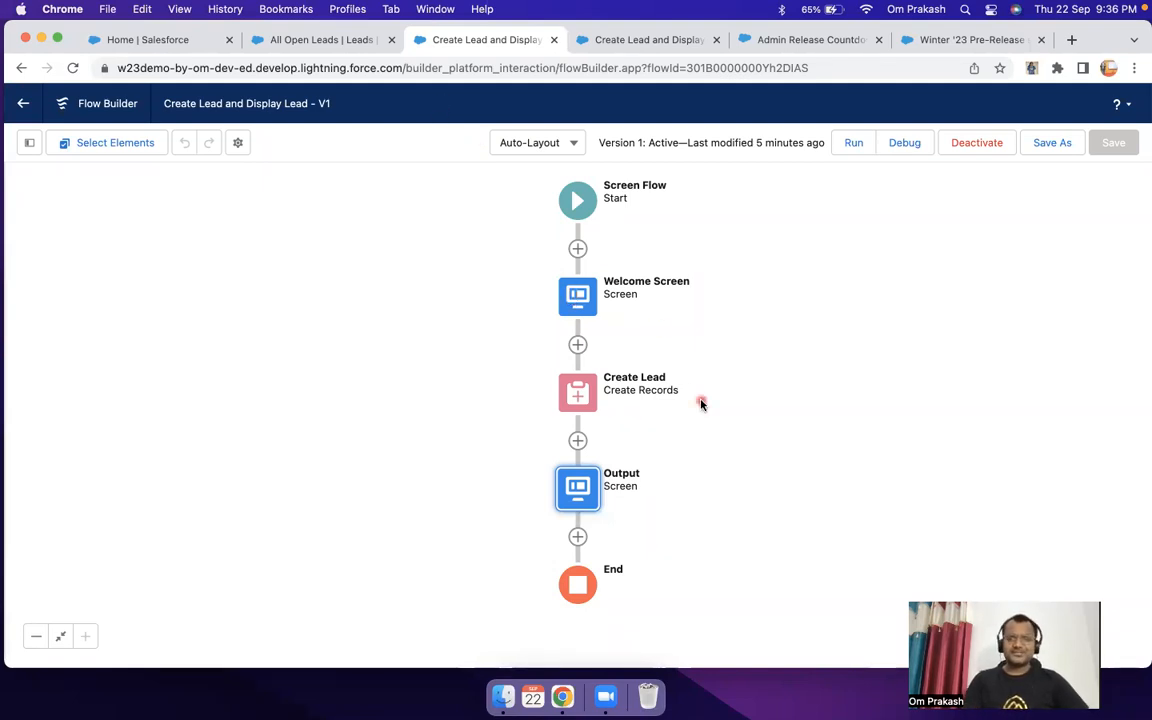
click(577, 441)
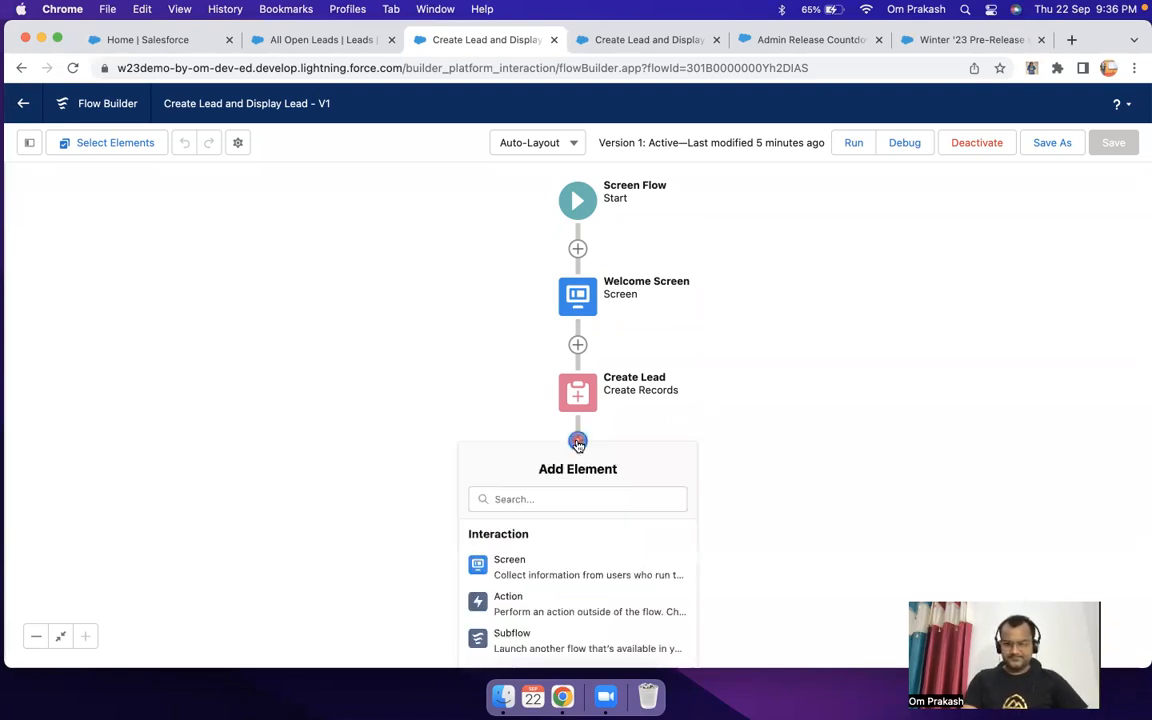
click(813, 423)
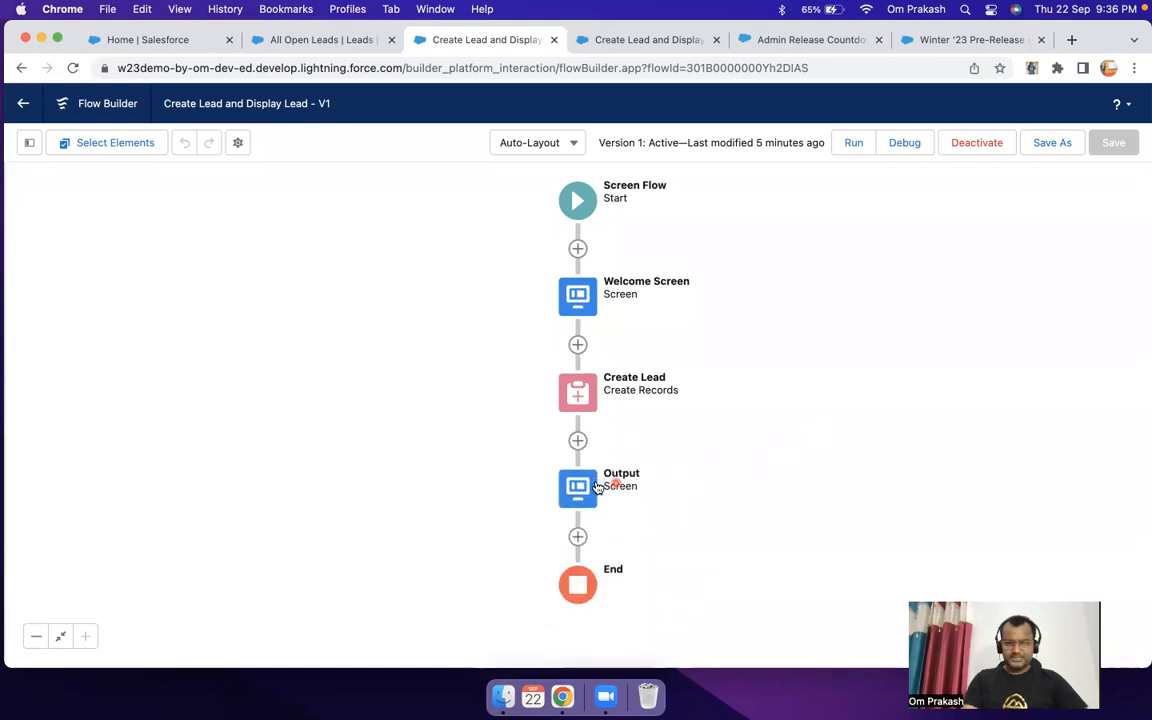
click(577, 441)
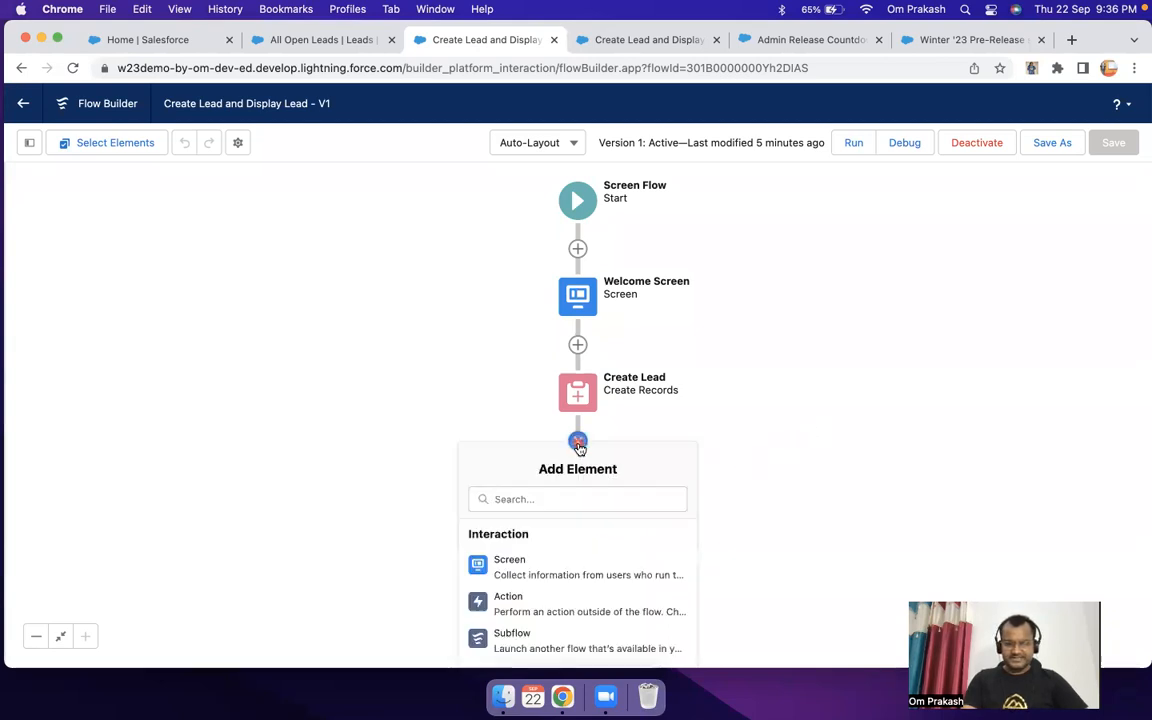
scroll(580, 543, down, 10)
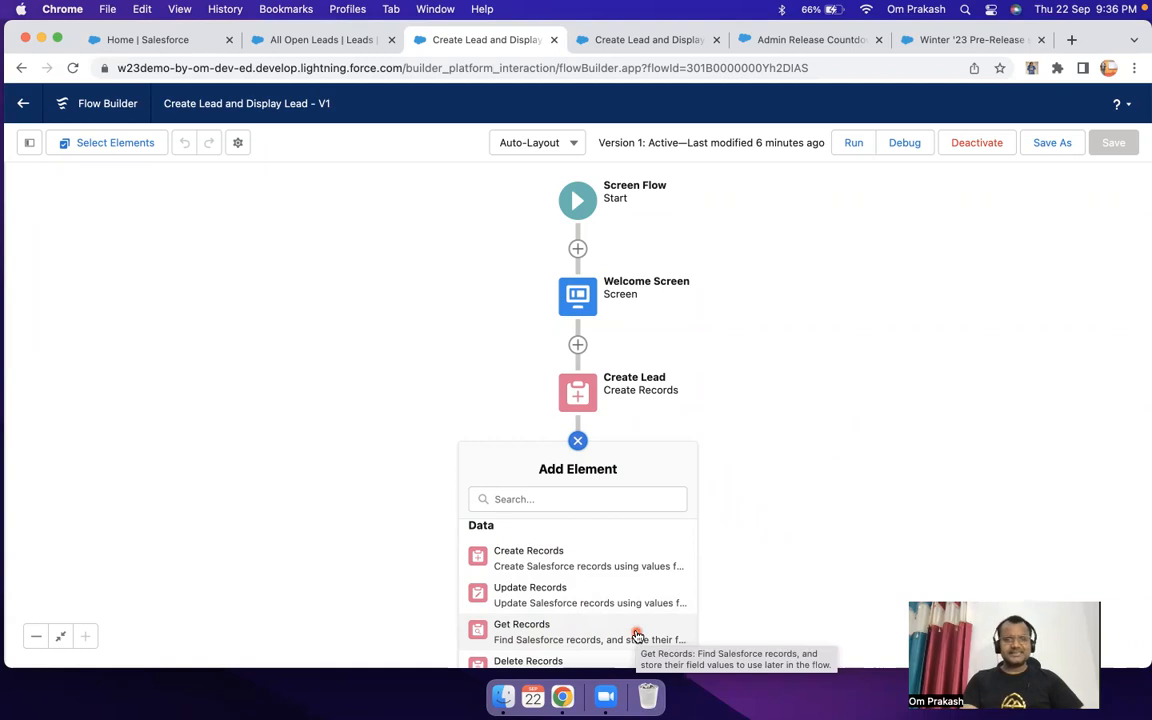
click(595, 630)
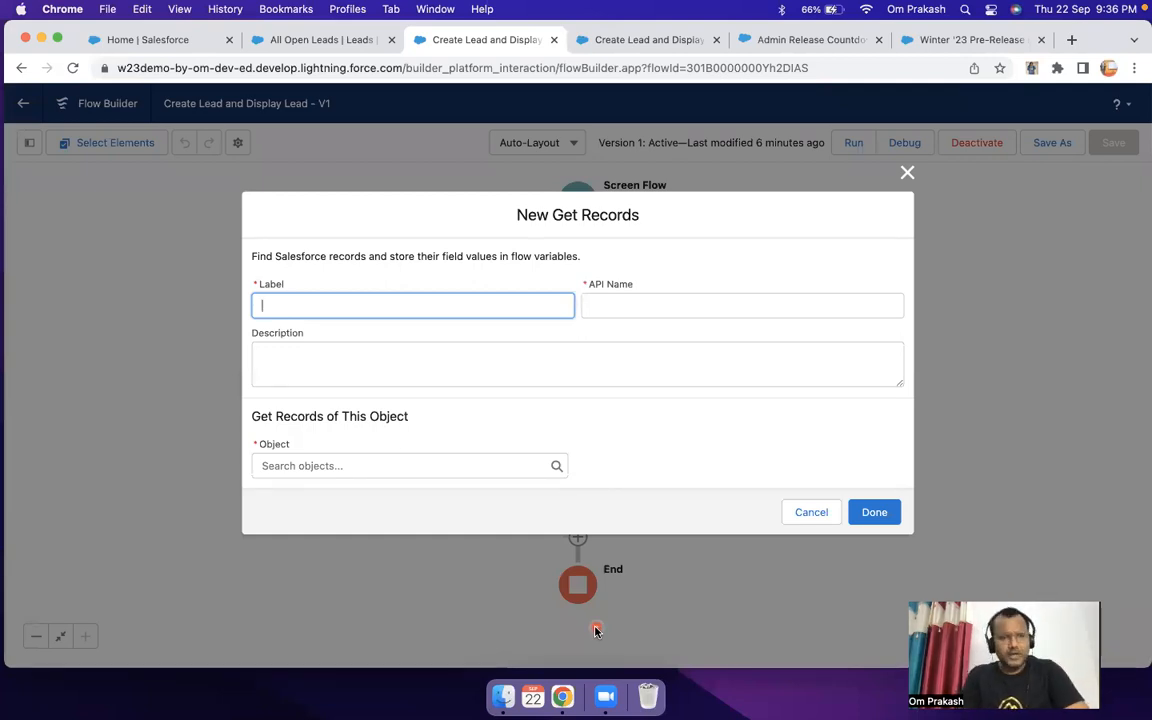
Step: Label the Get Records element Find Open Leads, with the API name Find_Open_Leads
text(Find N)
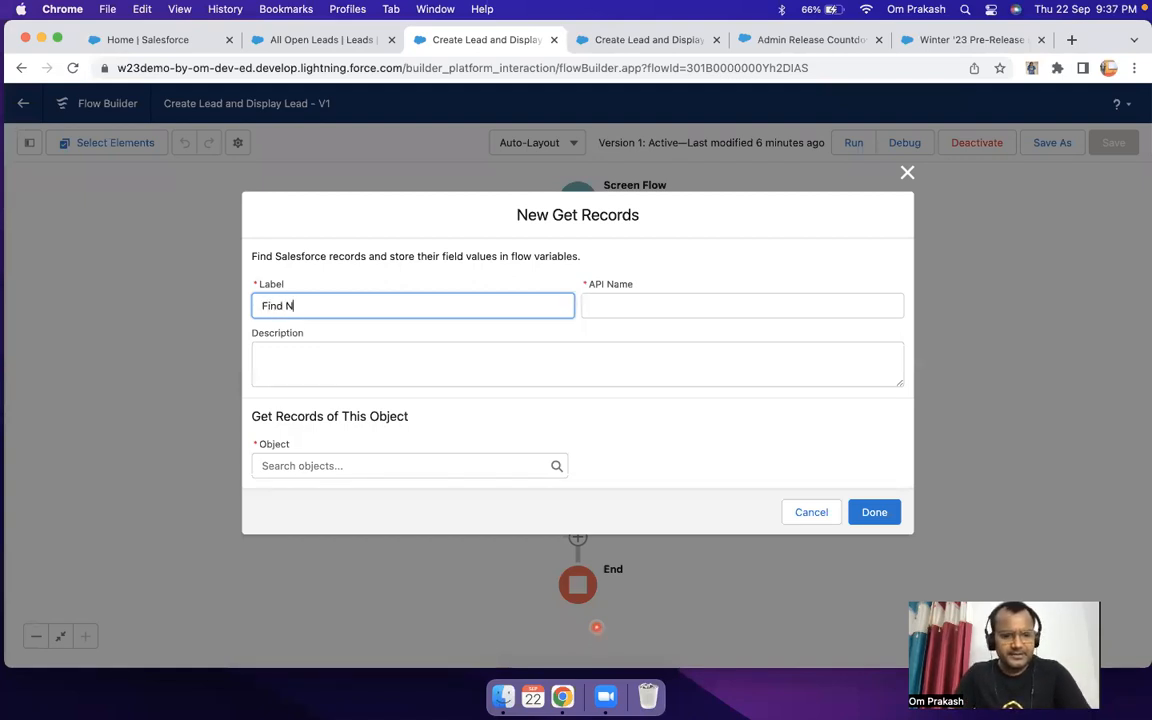
text(ew Leads)
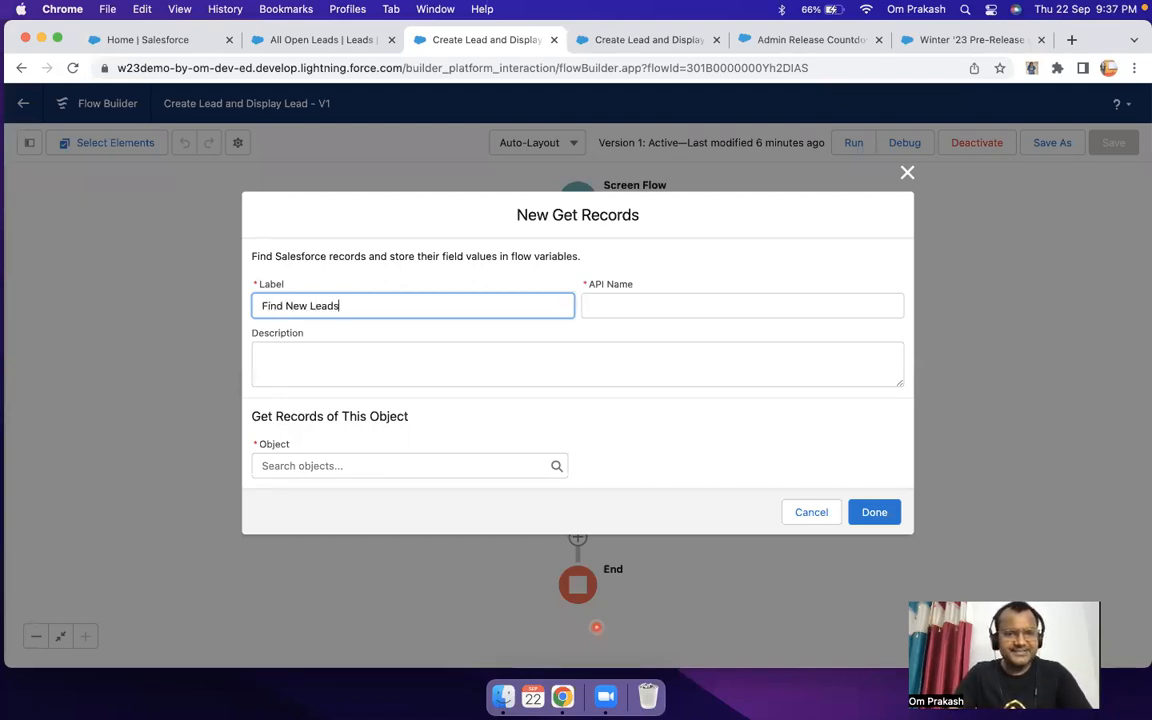
key(Tab)
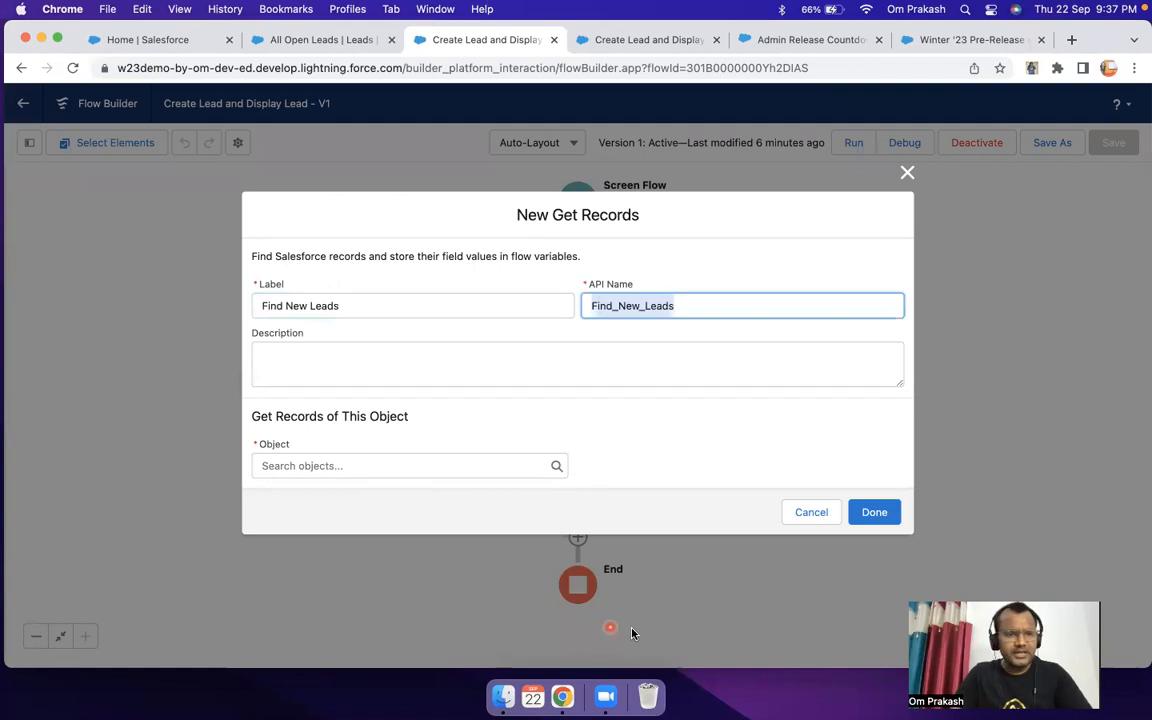
click(299, 302)
text(Open)
key(Tab)
key(BackSpace)
click(388, 315)
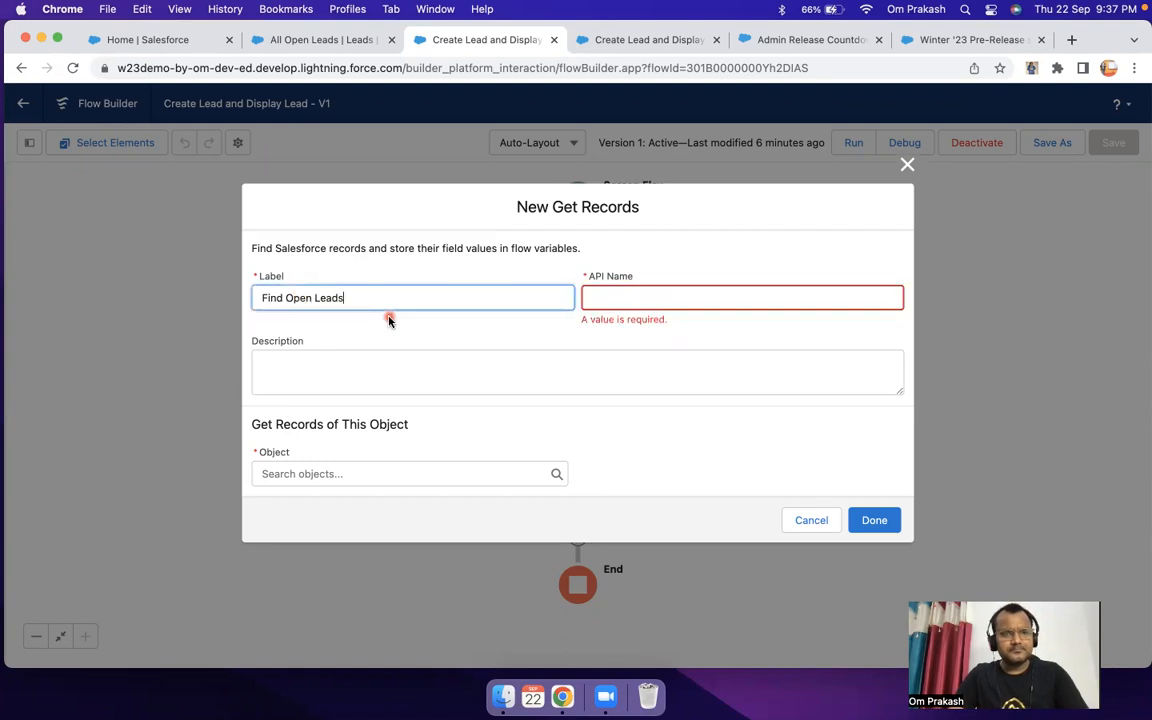
key(Tab)
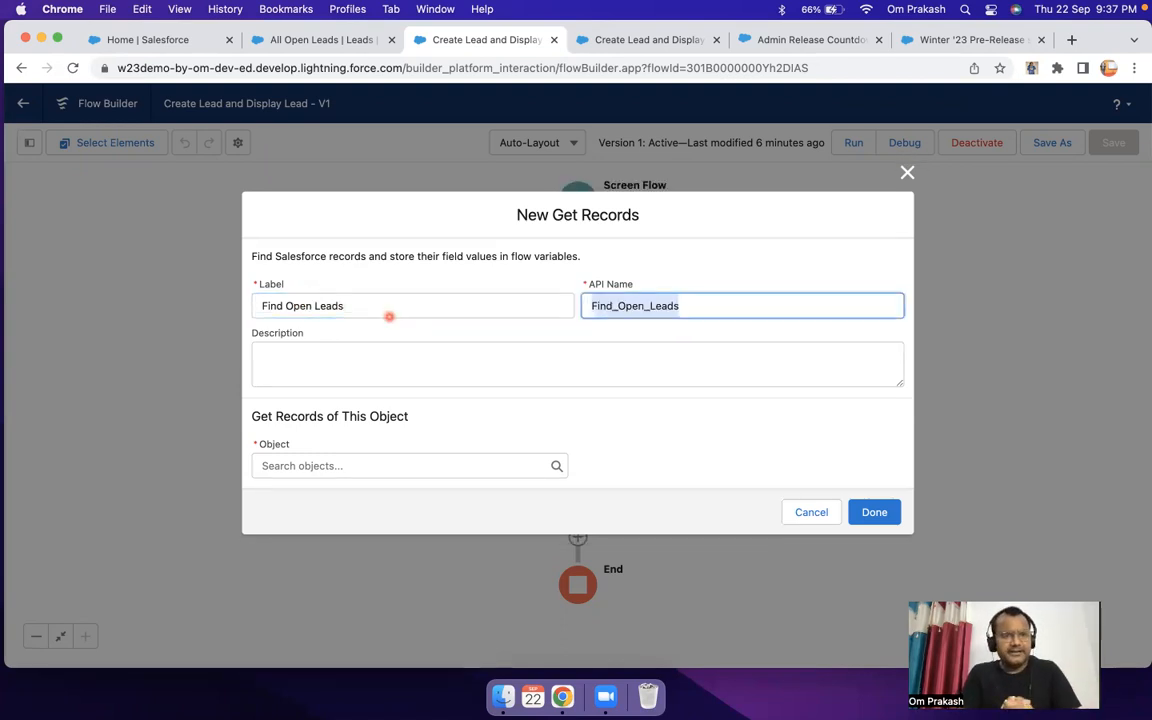
Step: Describe the Get Records element as "Find all the leads where status = new not contacted."
click(352, 348)
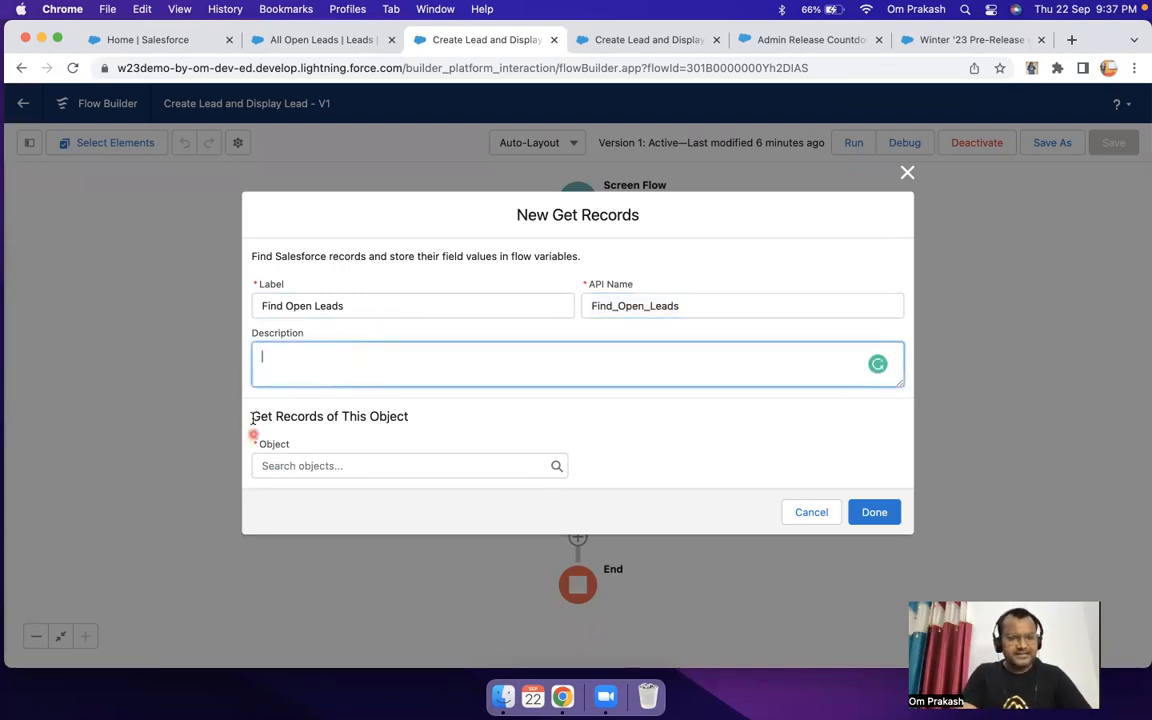
drag(250, 416, 292, 416)
click(318, 372)
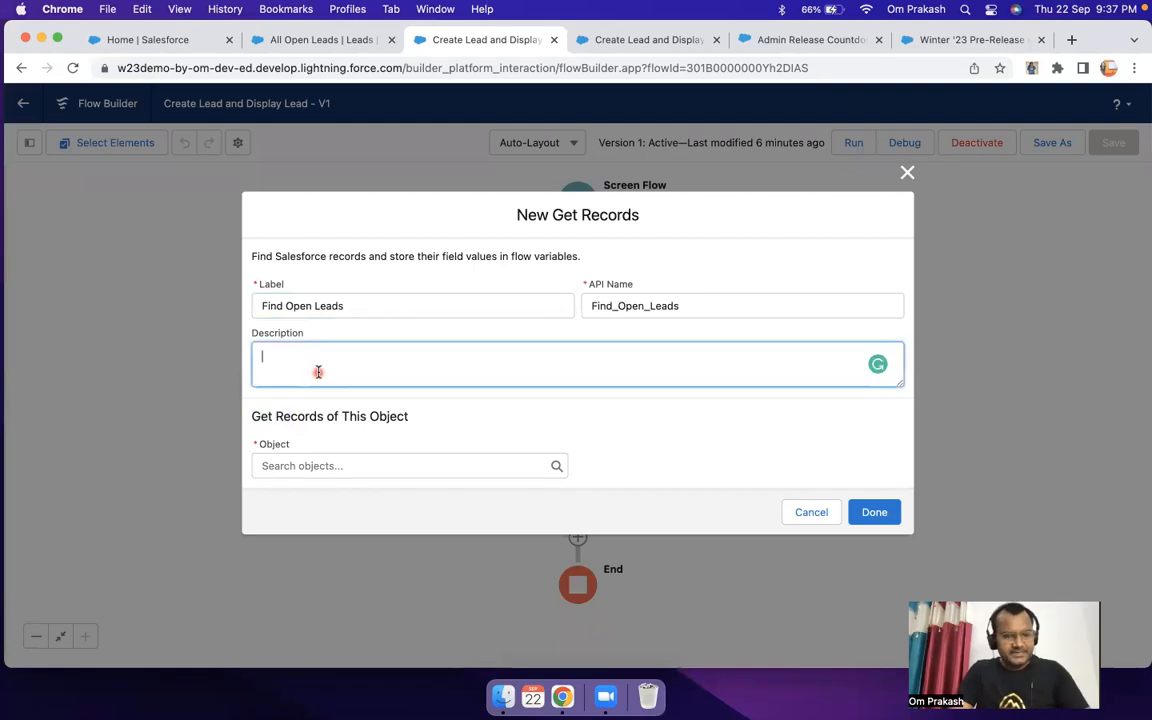
text(Find)
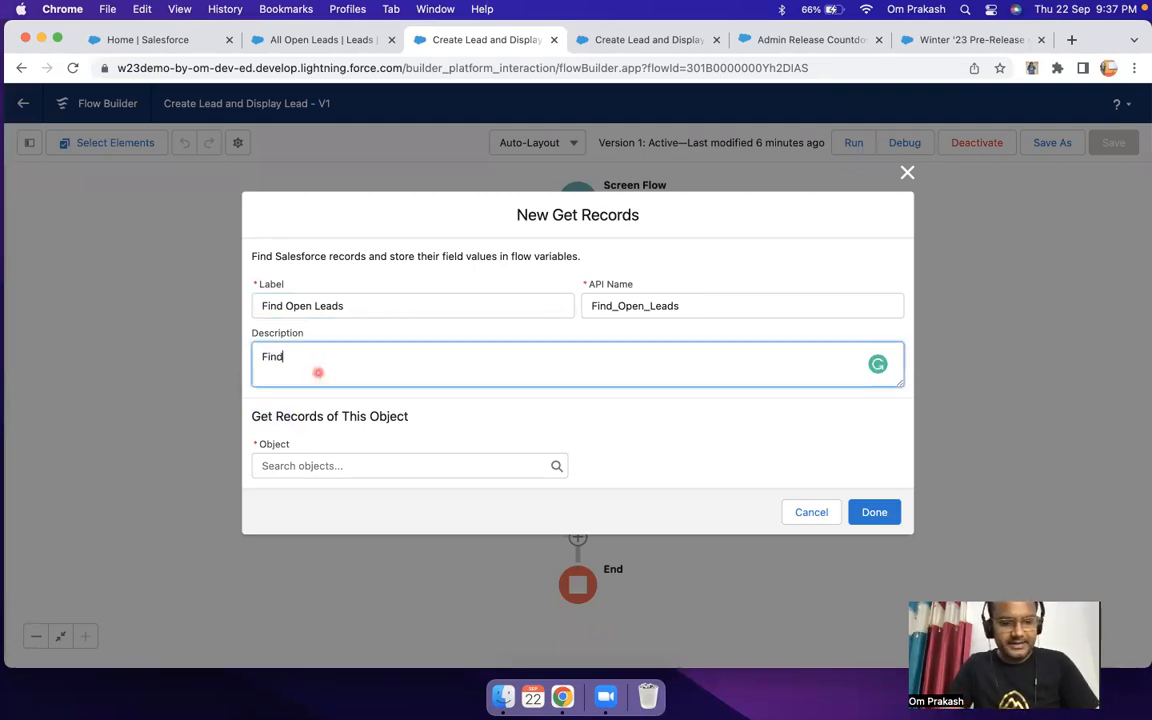
text( all the leads w)
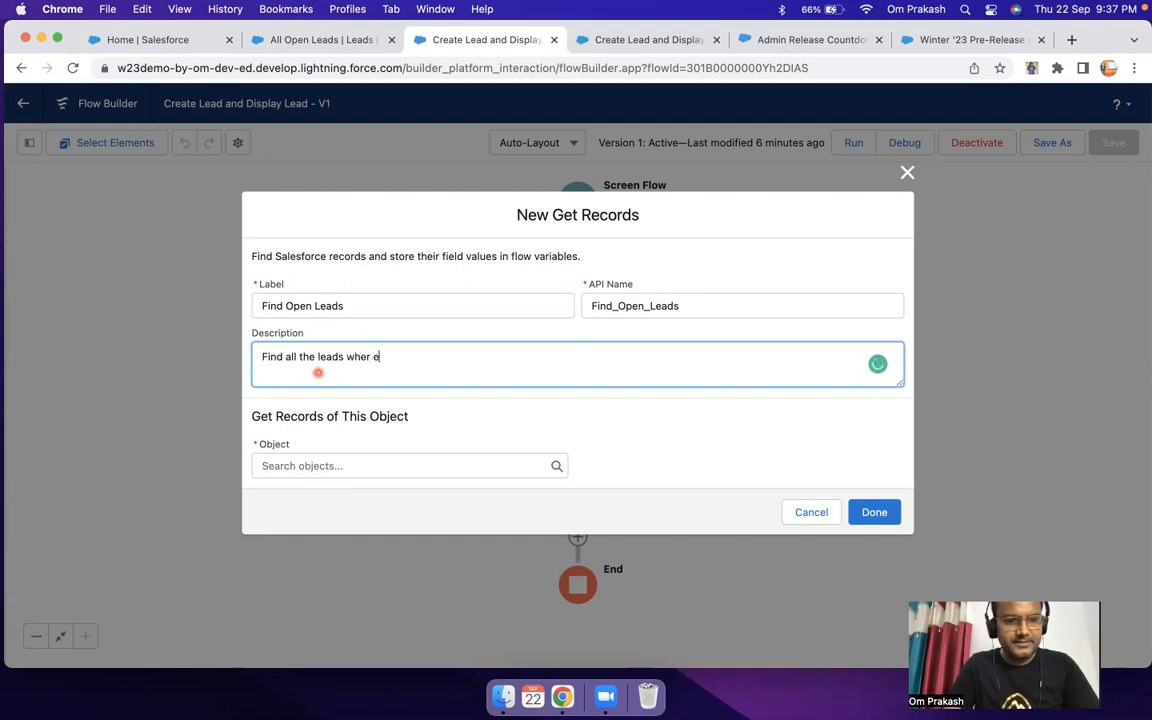
text(here status)
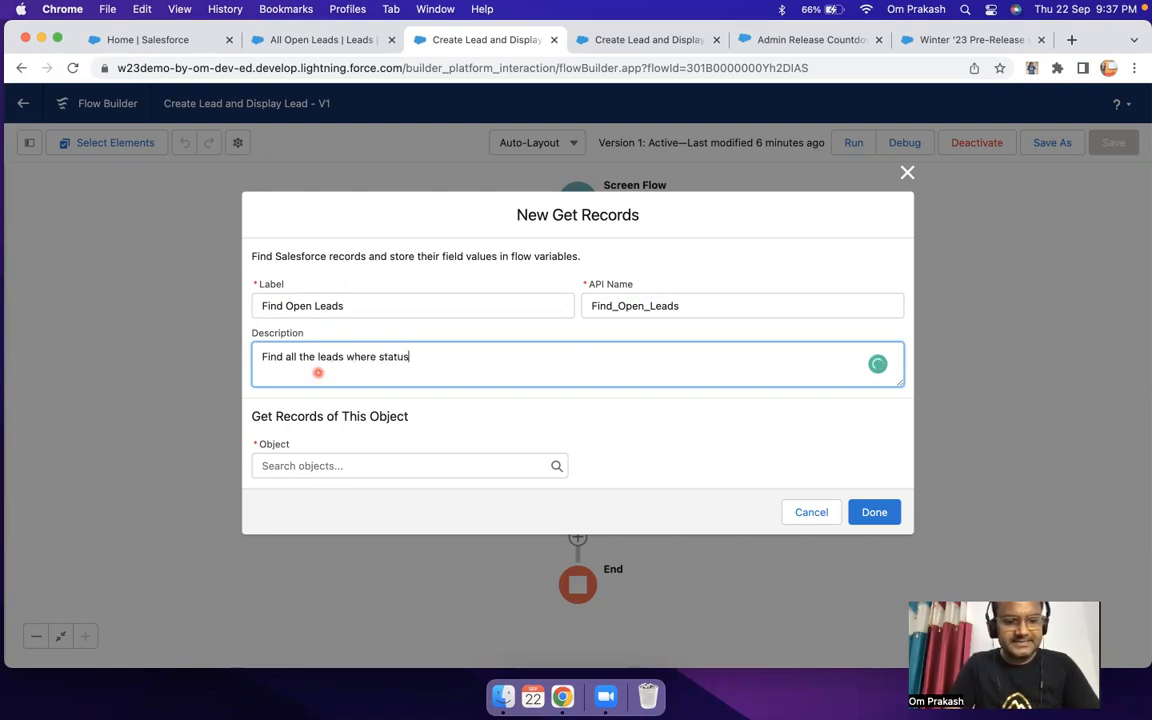
text( = new not contac)
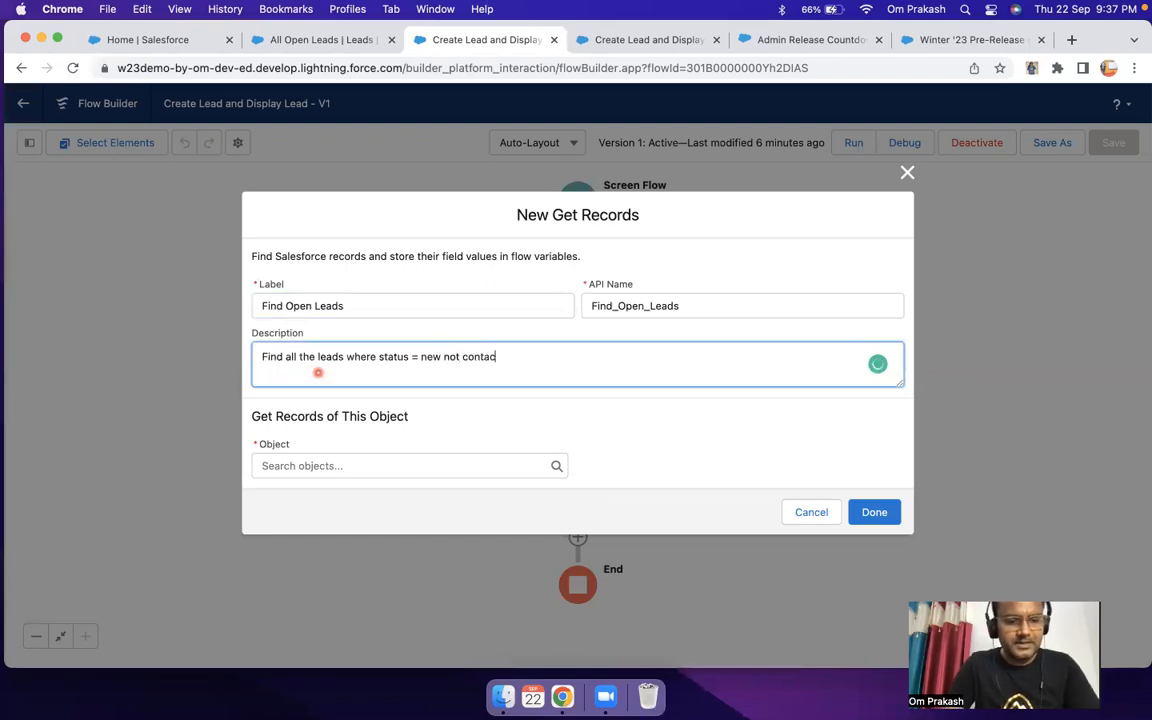
text(ted.)
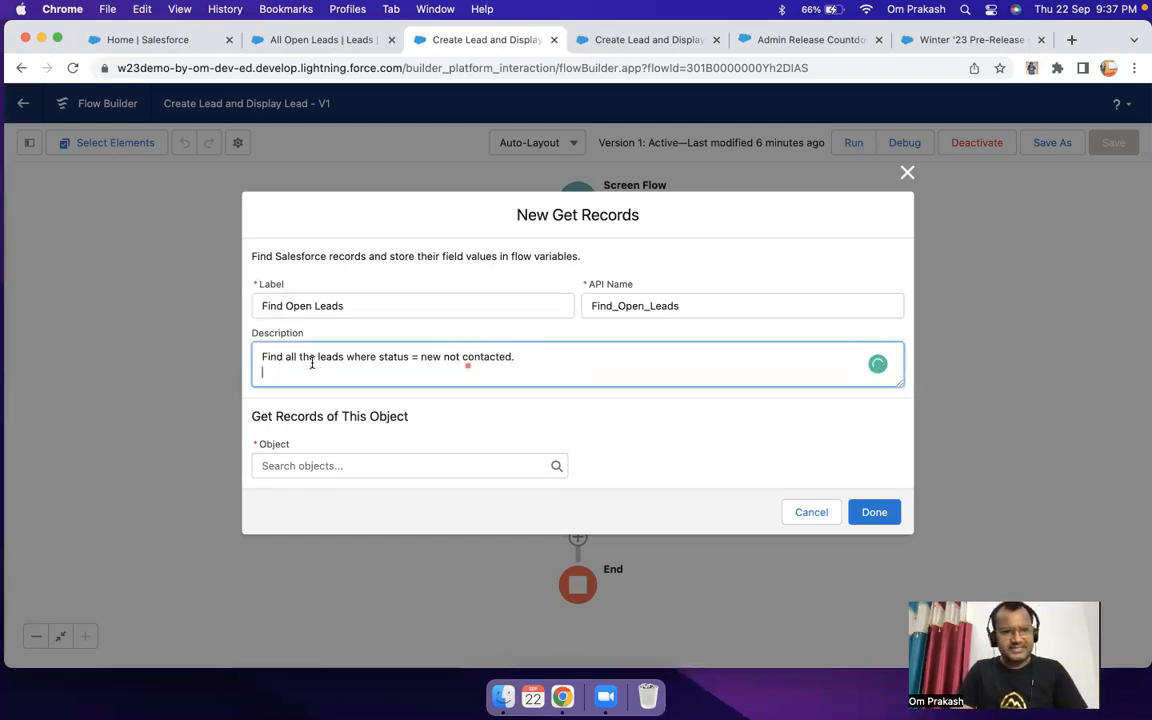
drag(465, 365, 244, 360)
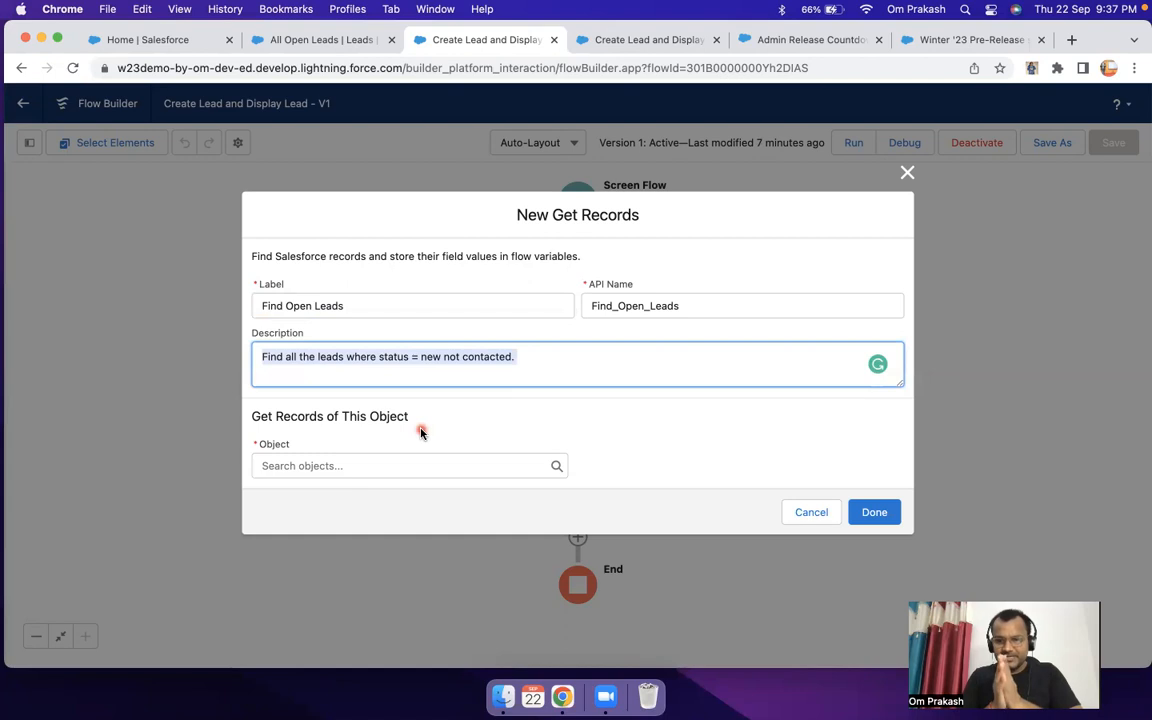
Step: Set the object whose records are retrieved to Lead
click(349, 465)
text(lead)
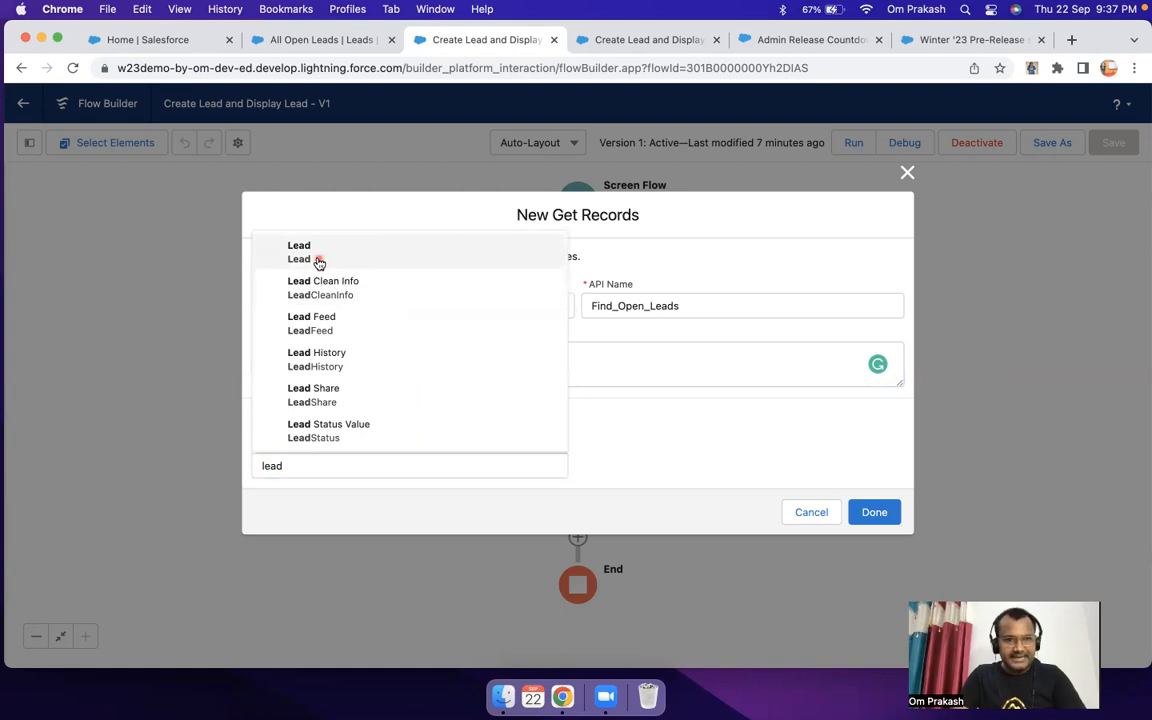
click(318, 260)
Step: Review the lead filter's condition requirement options, trying None—Get All Lead Records and returning to All Conditions Are Met (AND)
scroll(502, 383, down, 4)
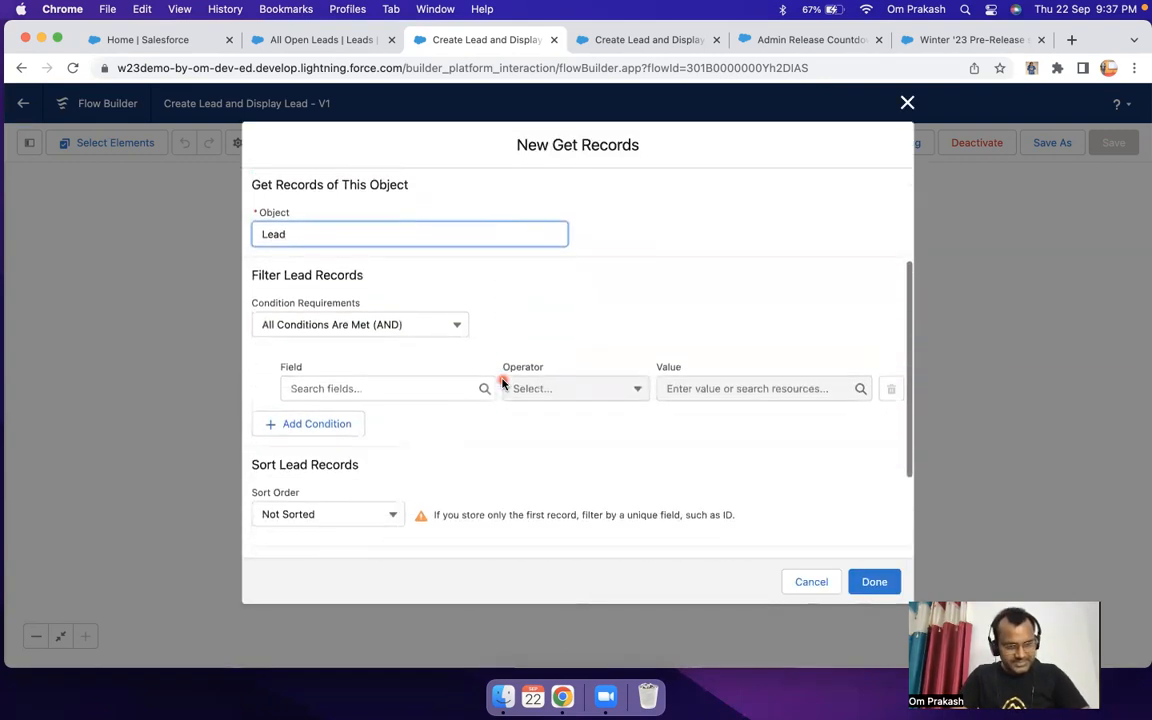
click(385, 308)
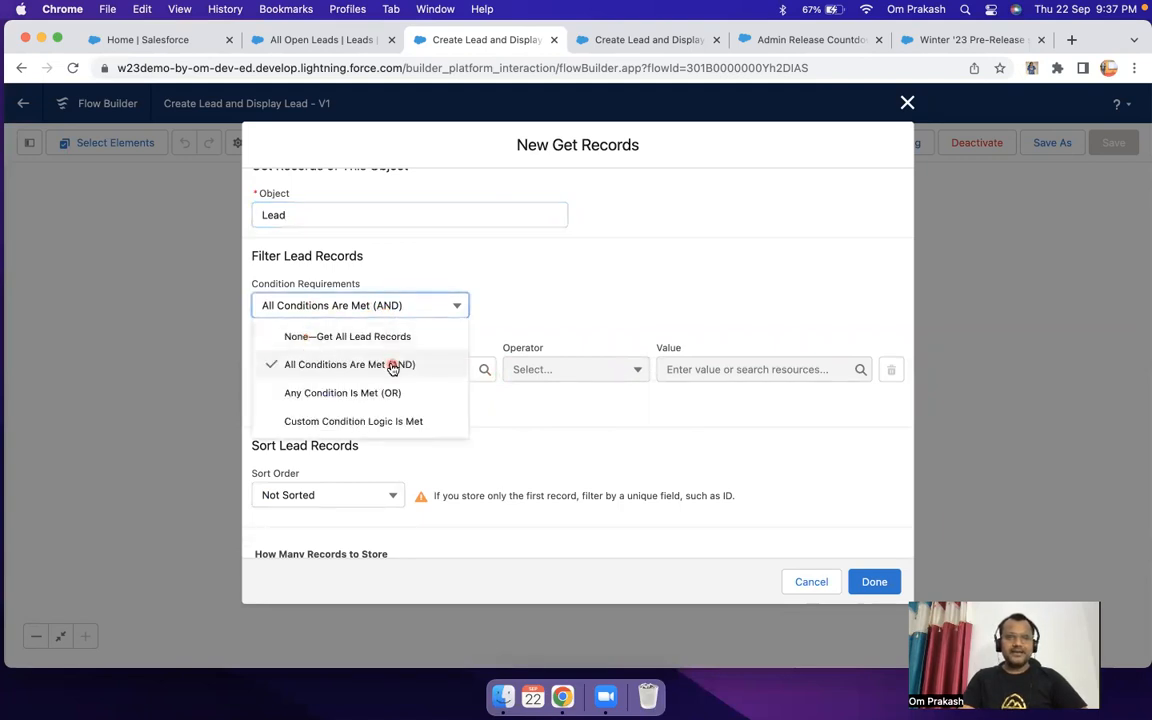
click(388, 338)
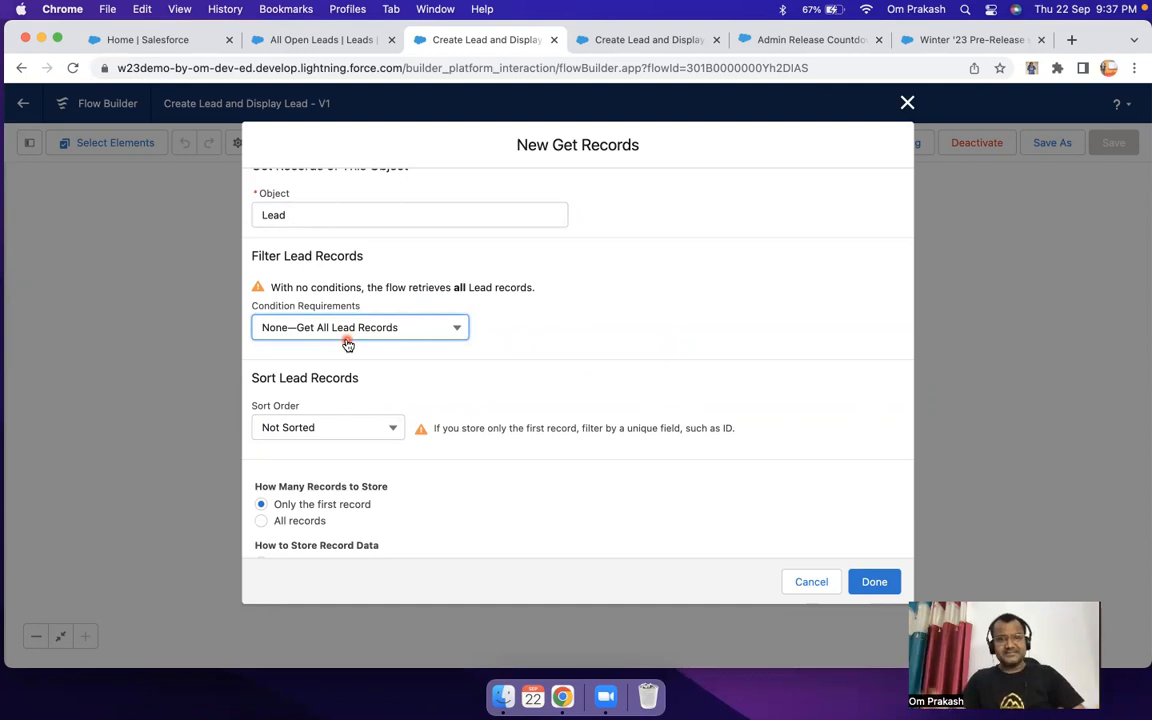
click(418, 331)
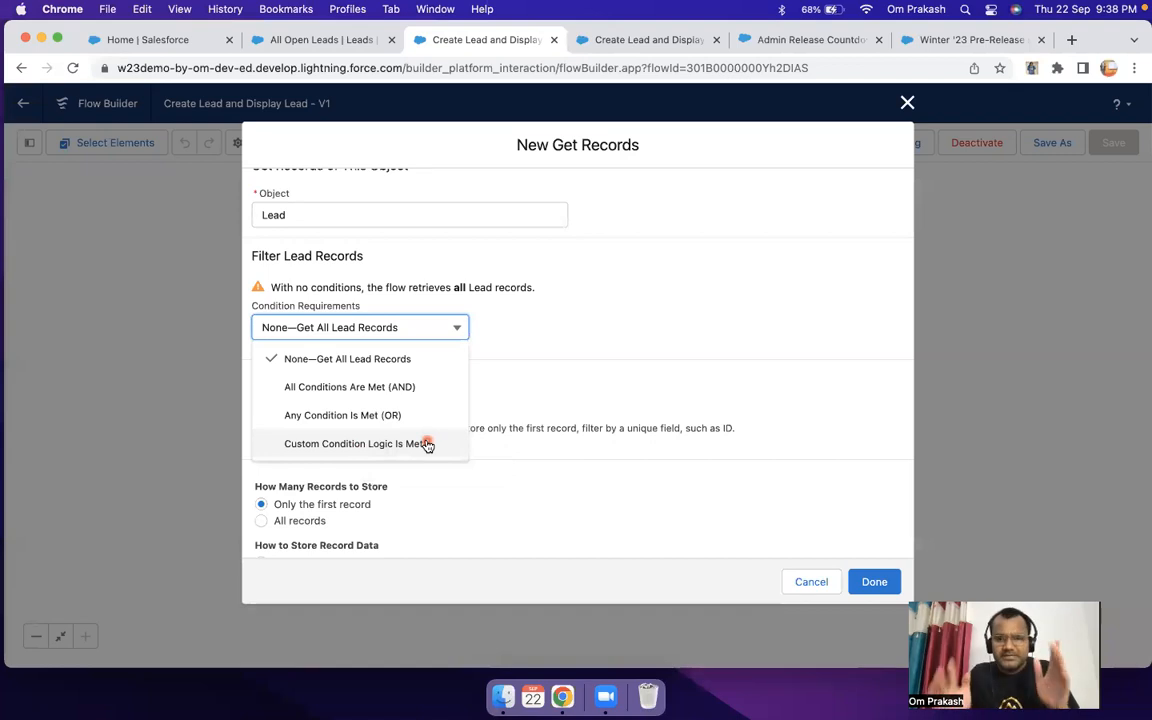
click(390, 386)
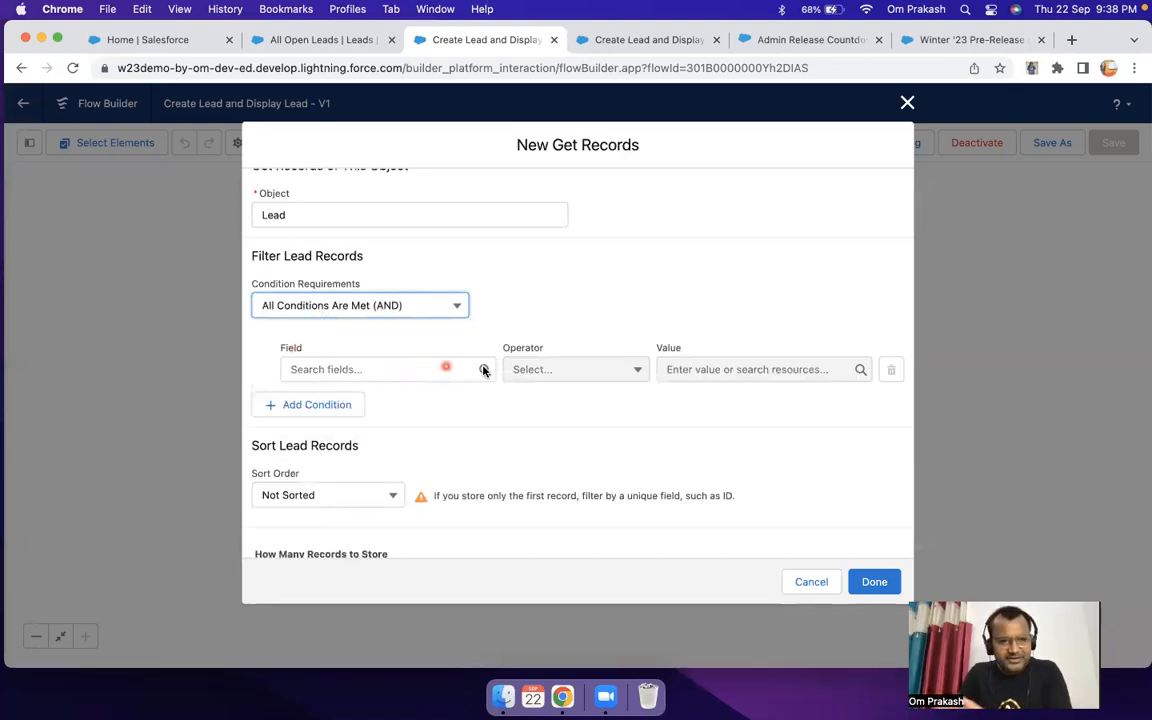
click(371, 315)
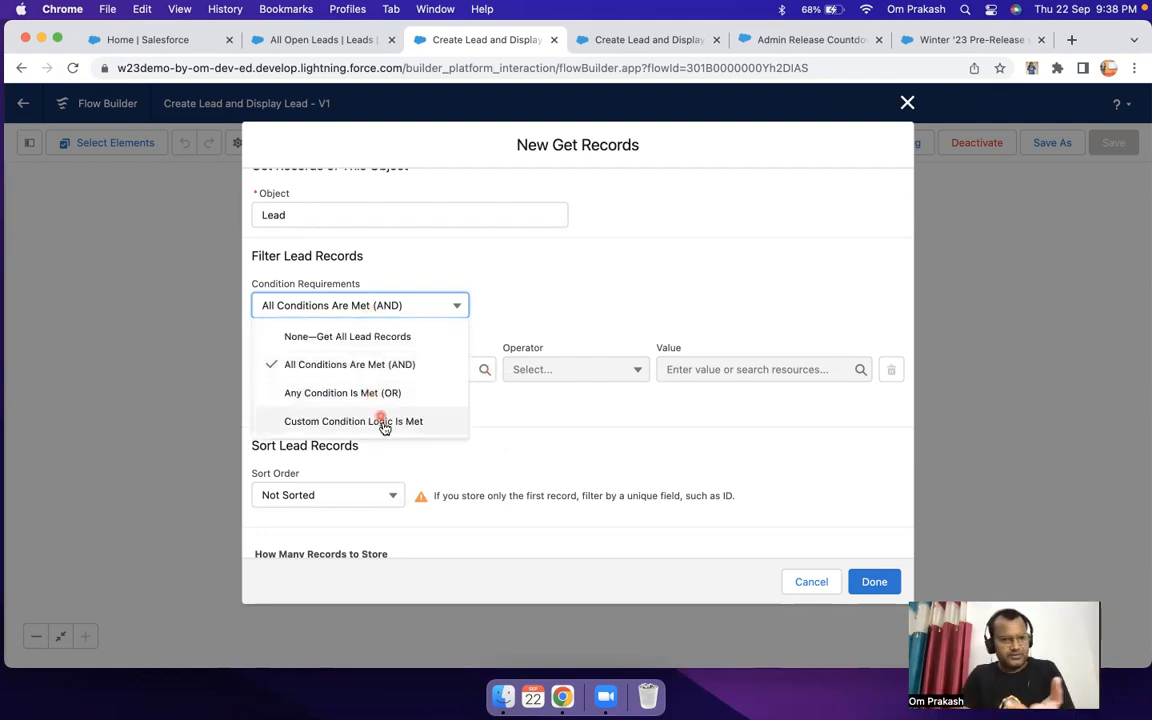
click(372, 372)
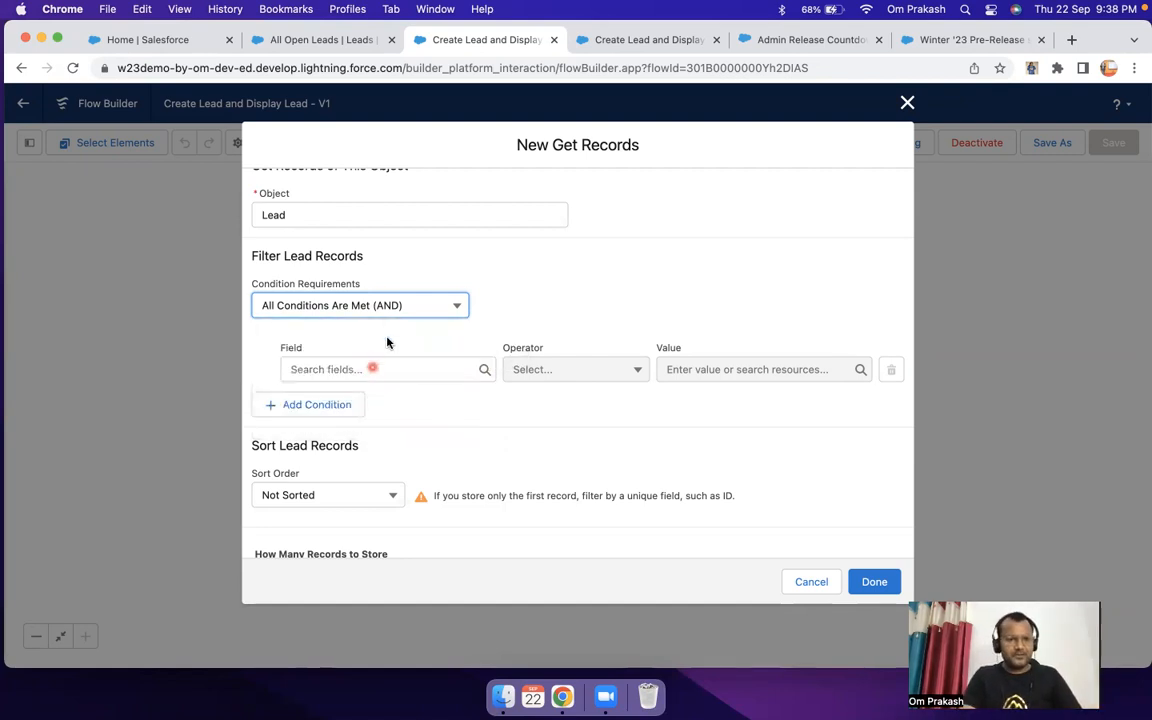
click(378, 305)
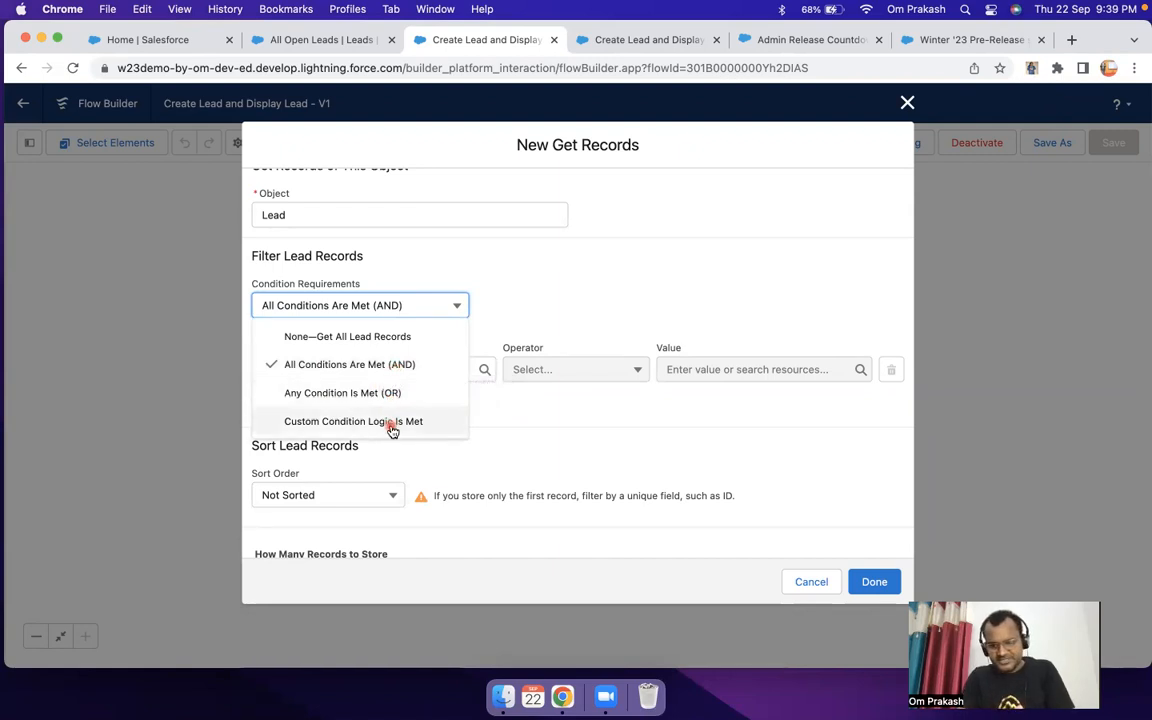
click(373, 365)
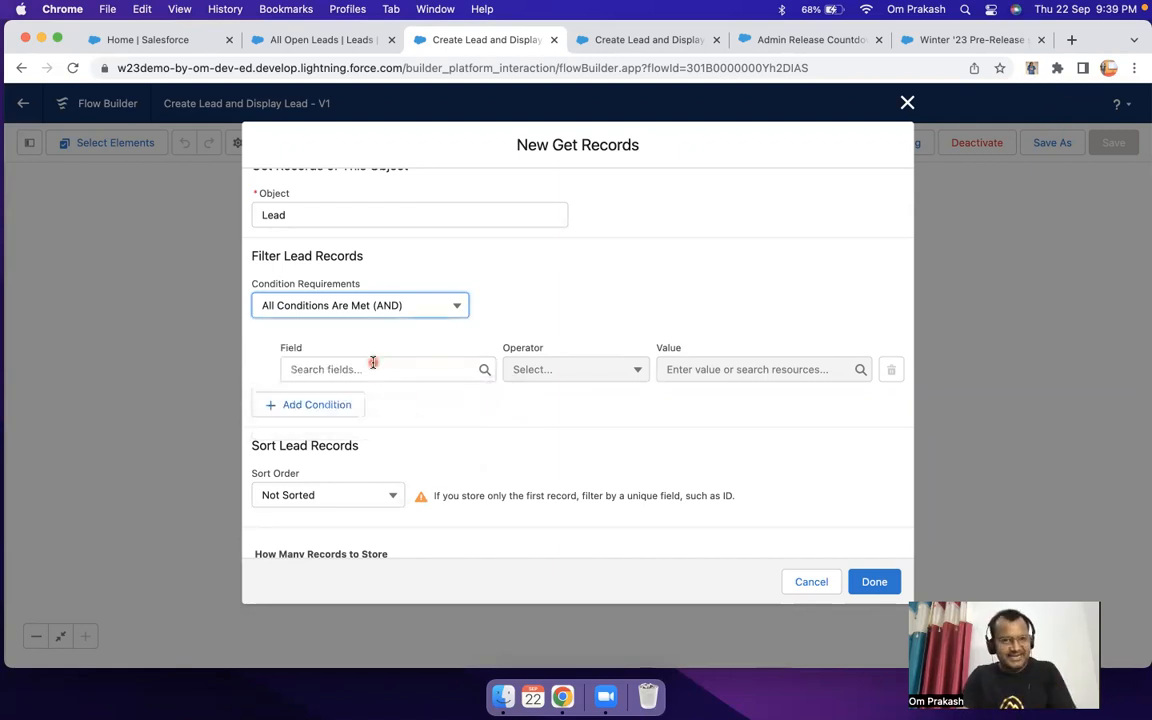
Step: Set the field of the lead filter condition to Status
click(343, 370)
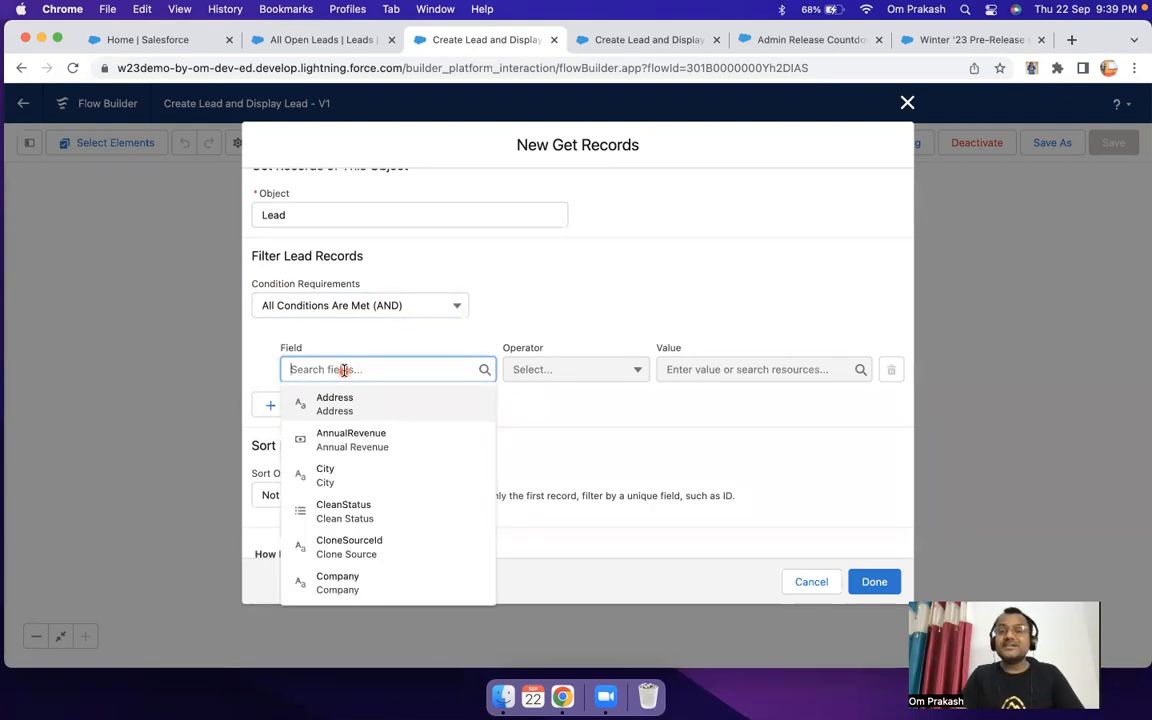
text(sta)
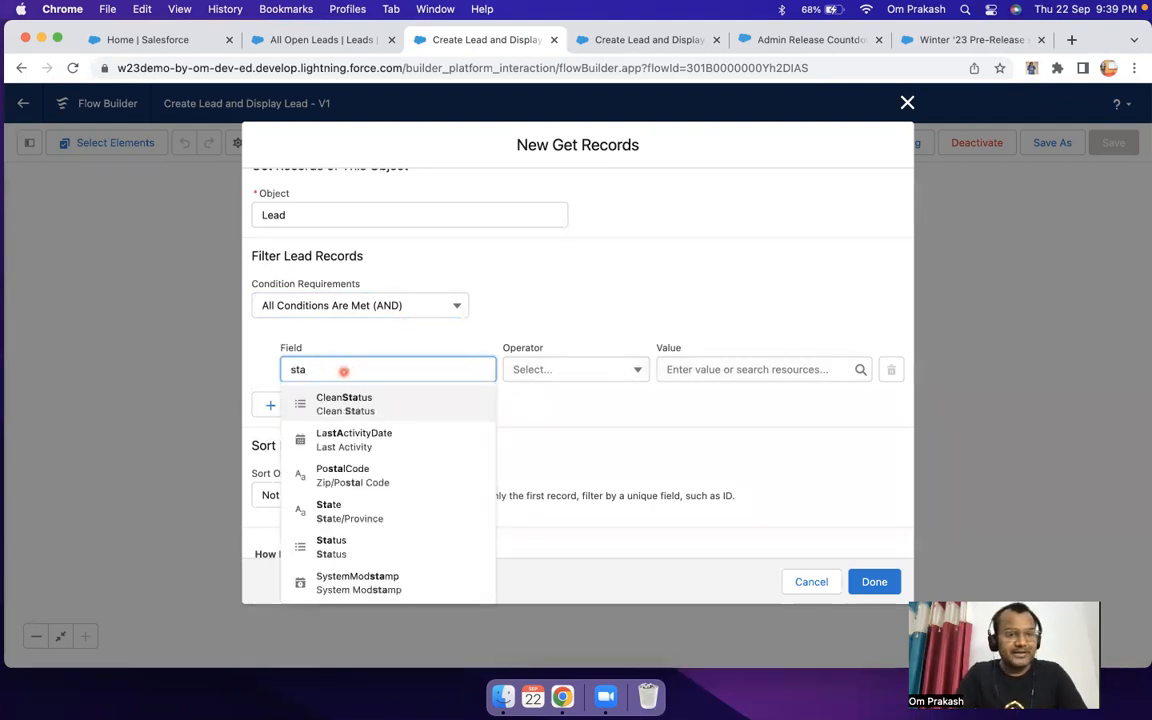
text(t)
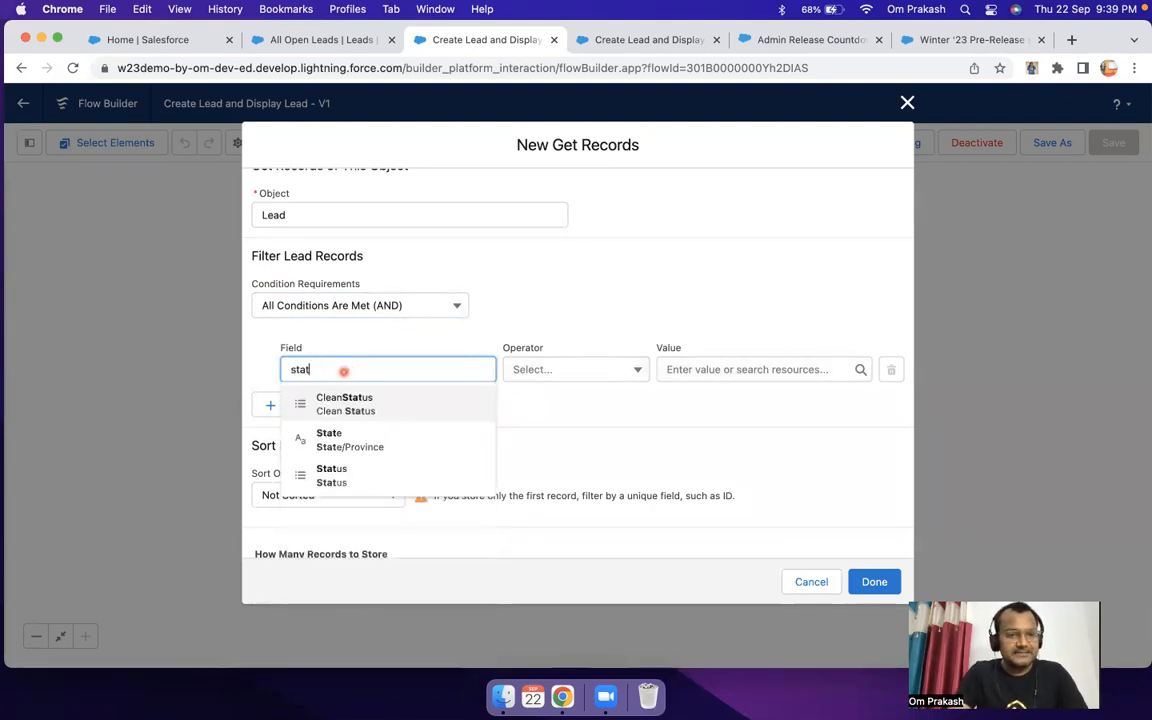
click(352, 478)
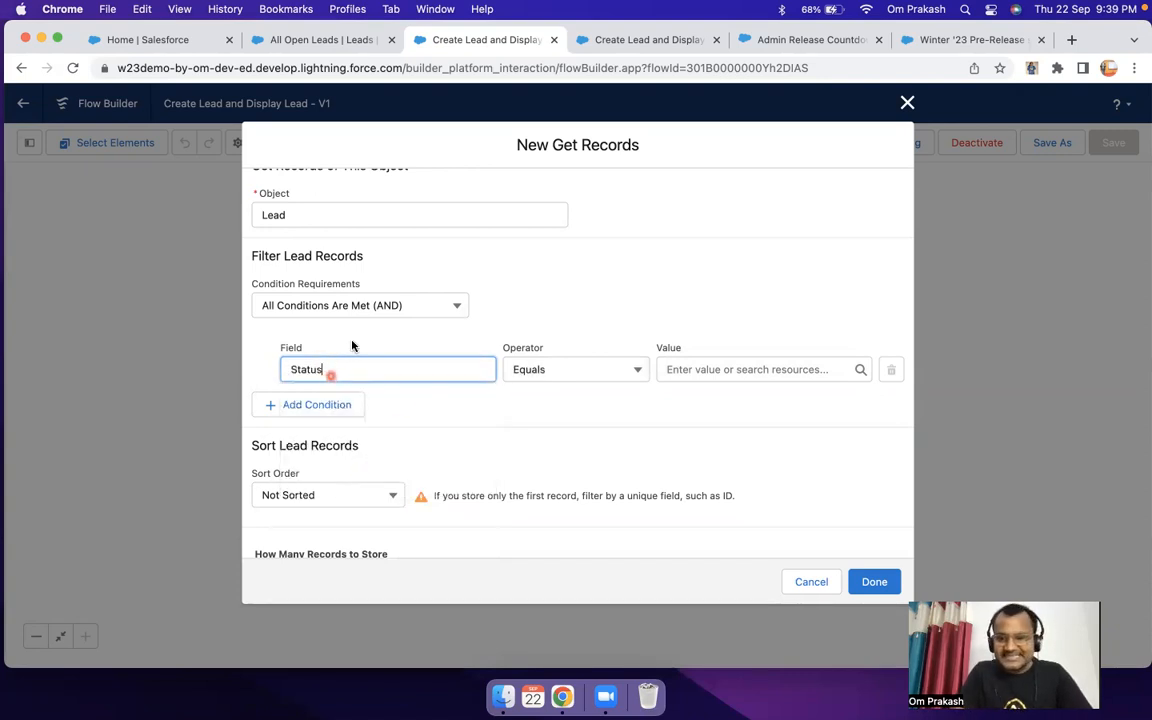
Step: Switch to the All Open Leads list and examine the Lead Status field in the first lead's details
click(170, 40)
click(295, 42)
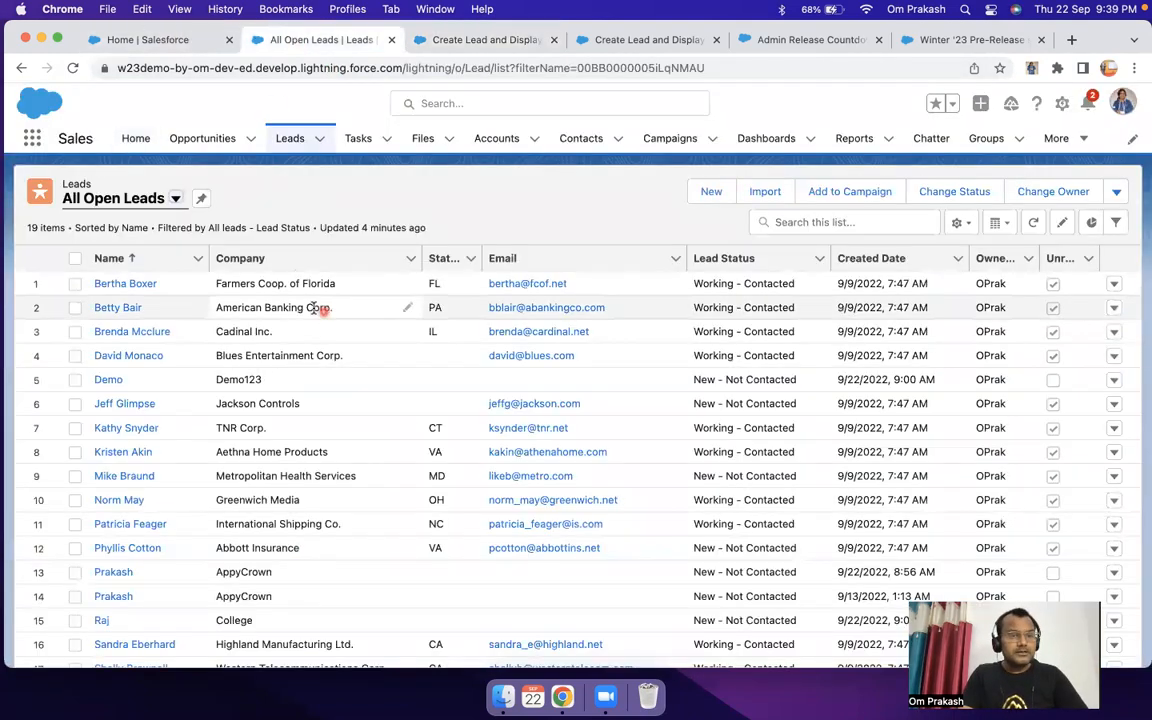
click(122, 289)
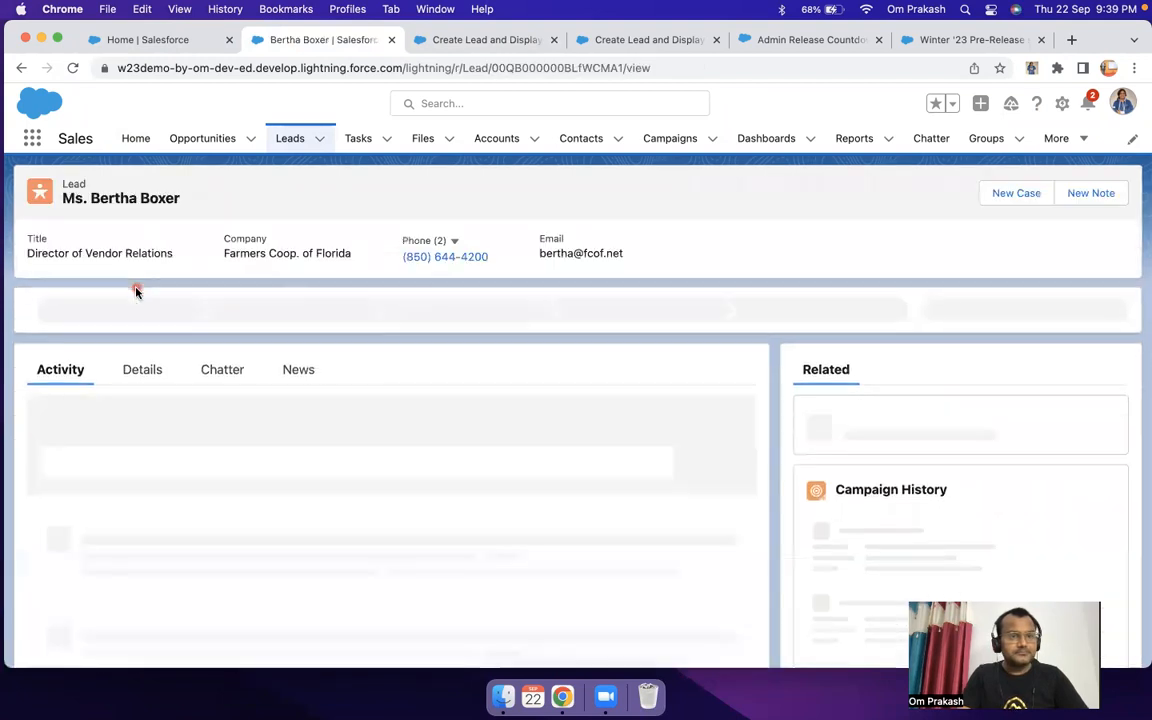
click(140, 370)
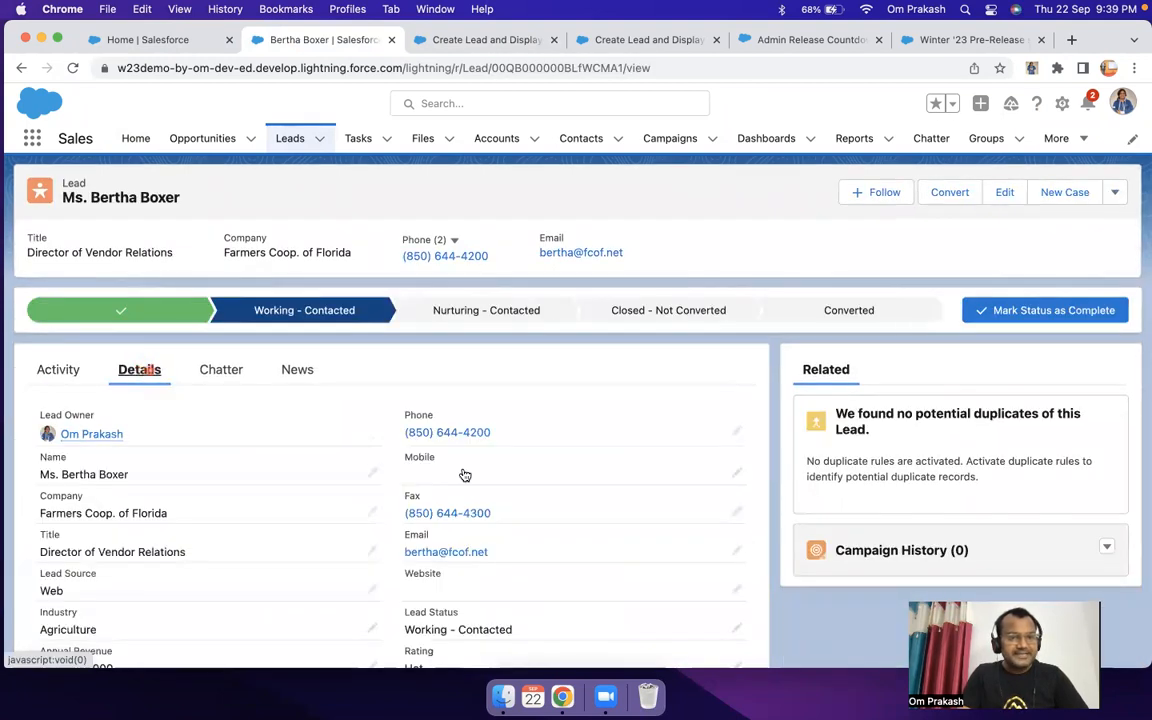
scroll(470, 480, down, 4)
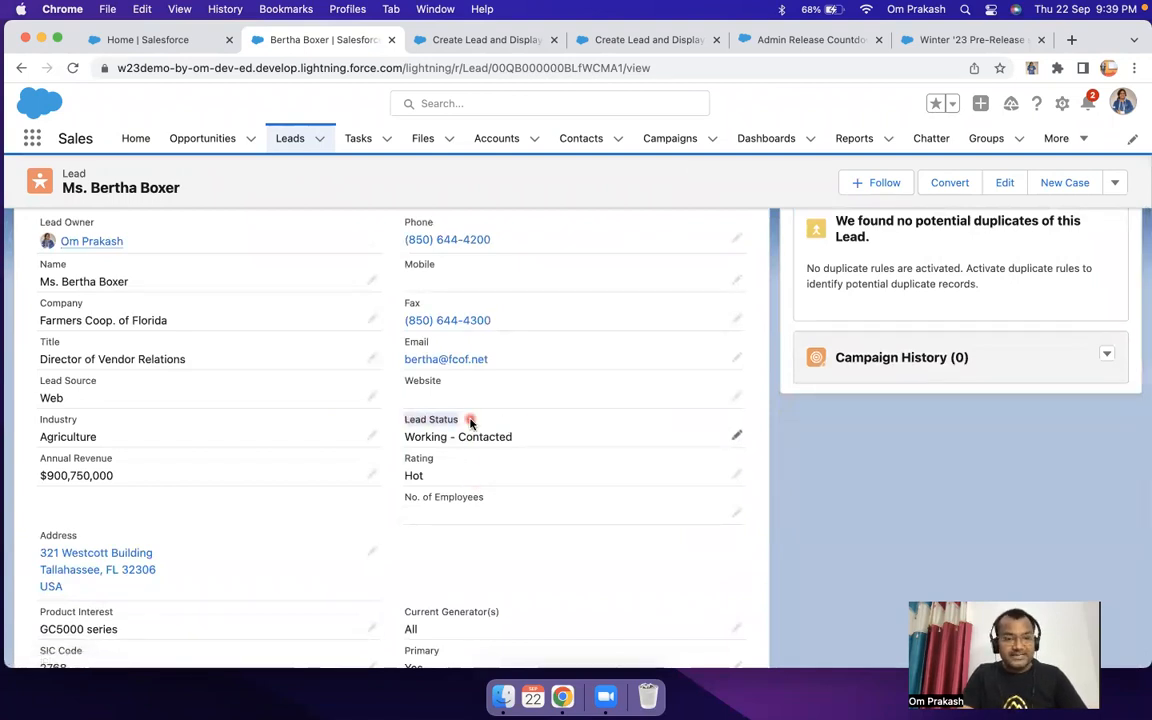
drag(463, 422, 400, 423)
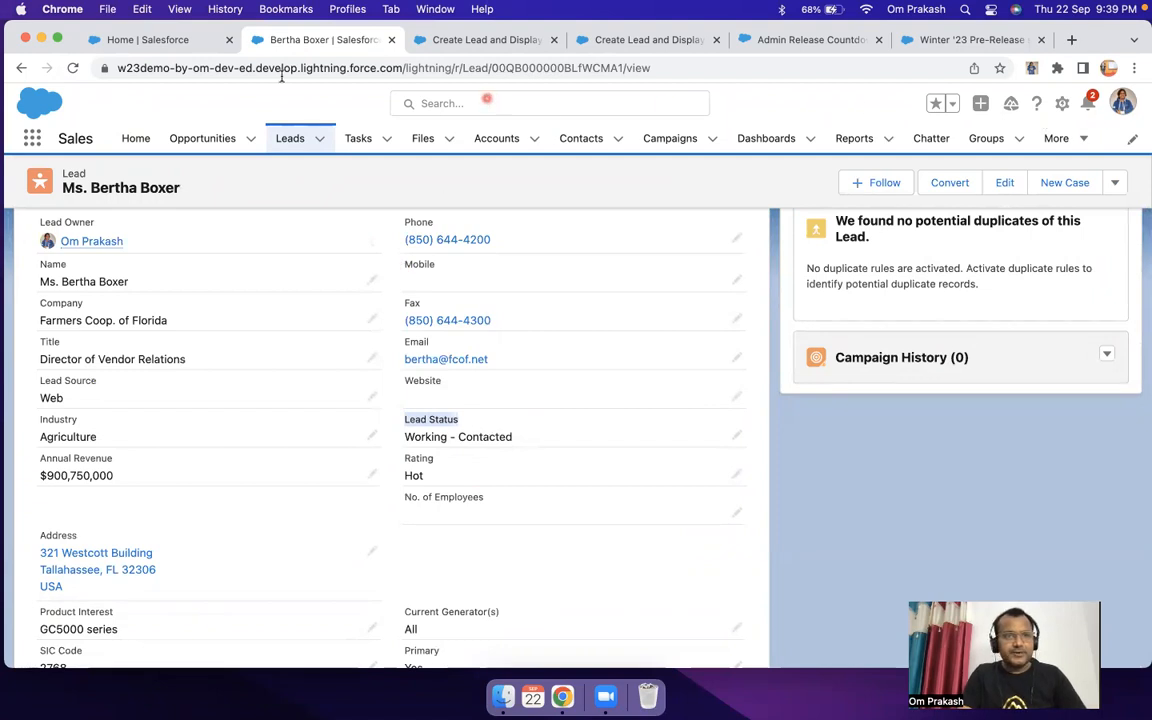
Step: Open the Lead object's Fields & Relationships from Setup's Object Manager and search its fields for "lead s"
click(1061, 103)
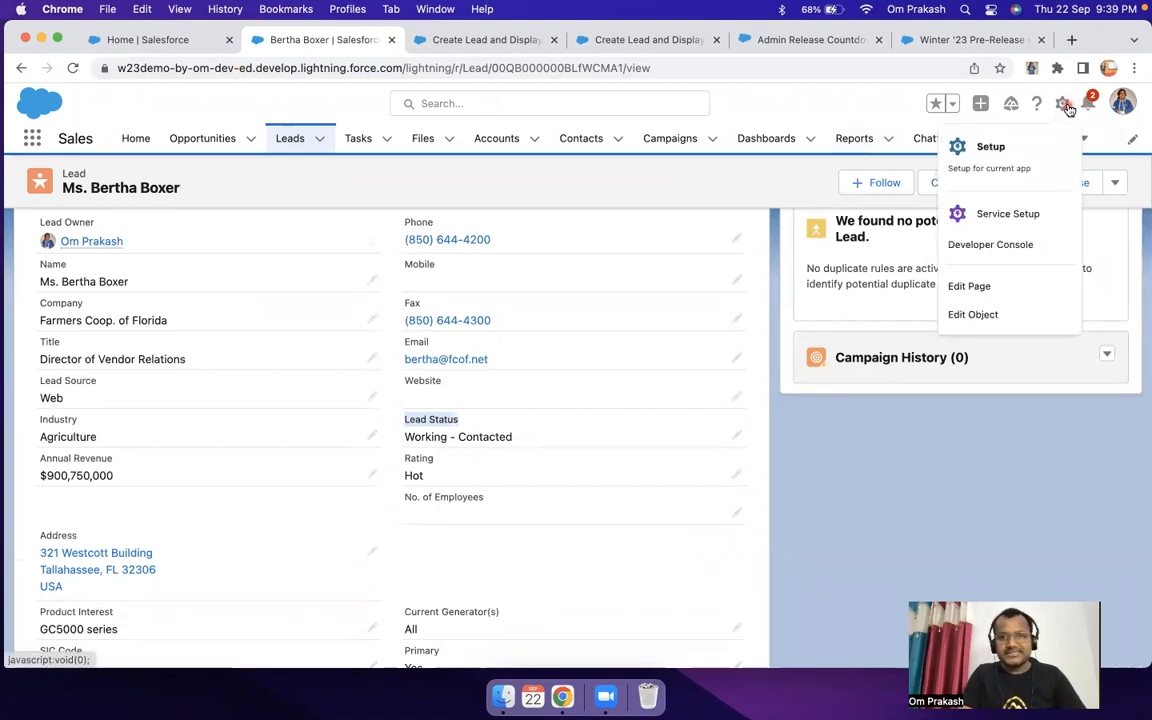
click(994, 148)
click(345, 39)
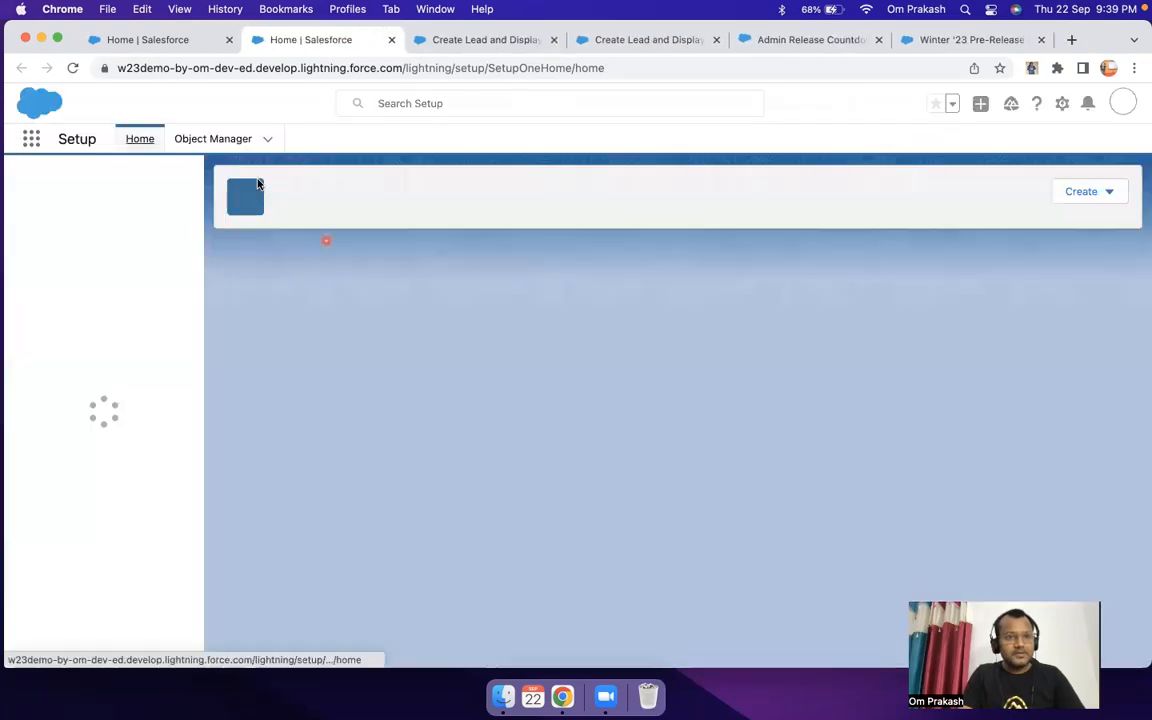
click(211, 136)
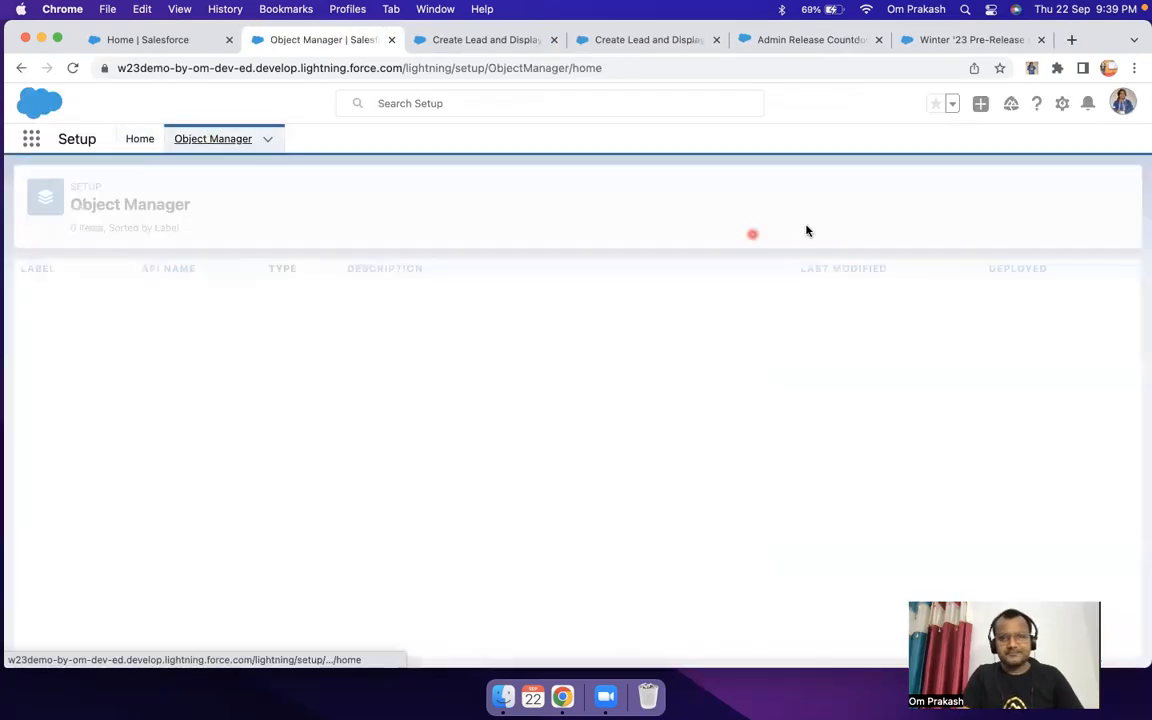
click(865, 192)
text(lead)
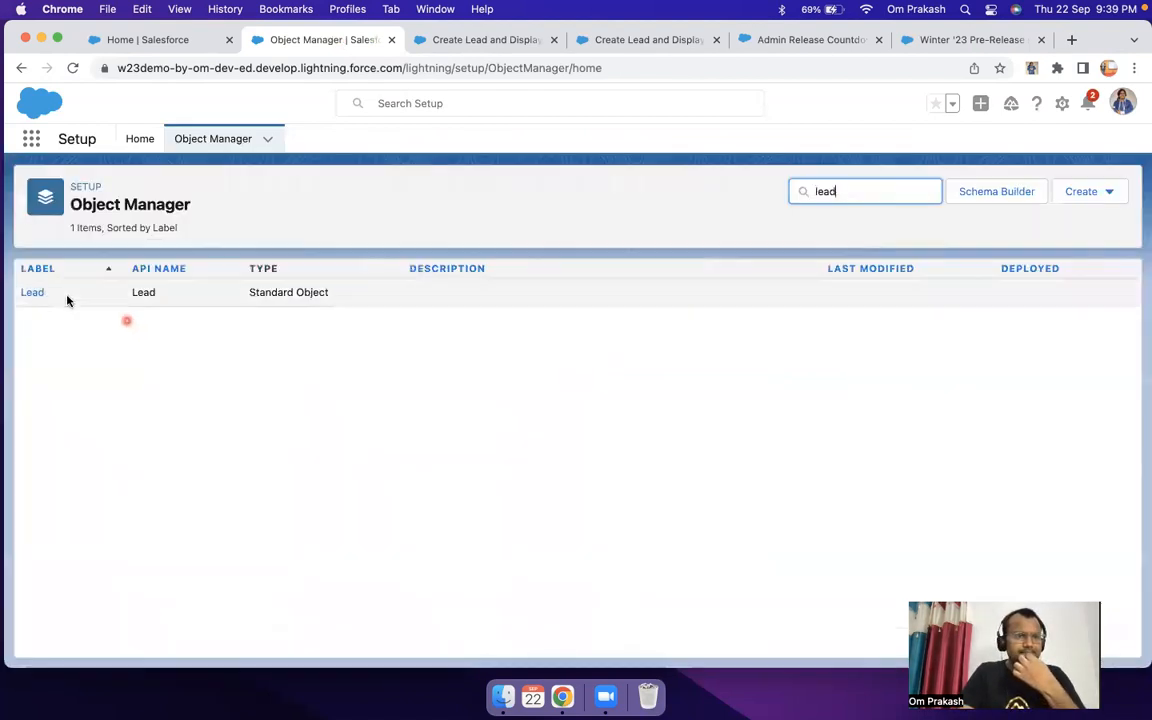
click(31, 296)
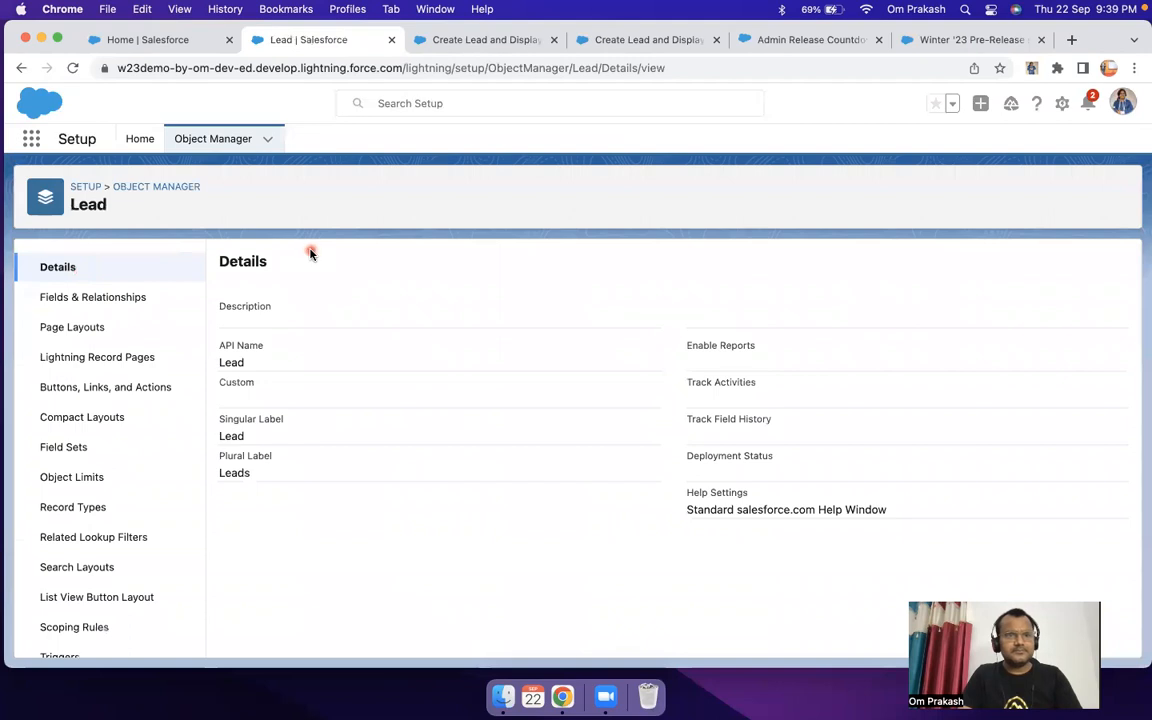
click(115, 299)
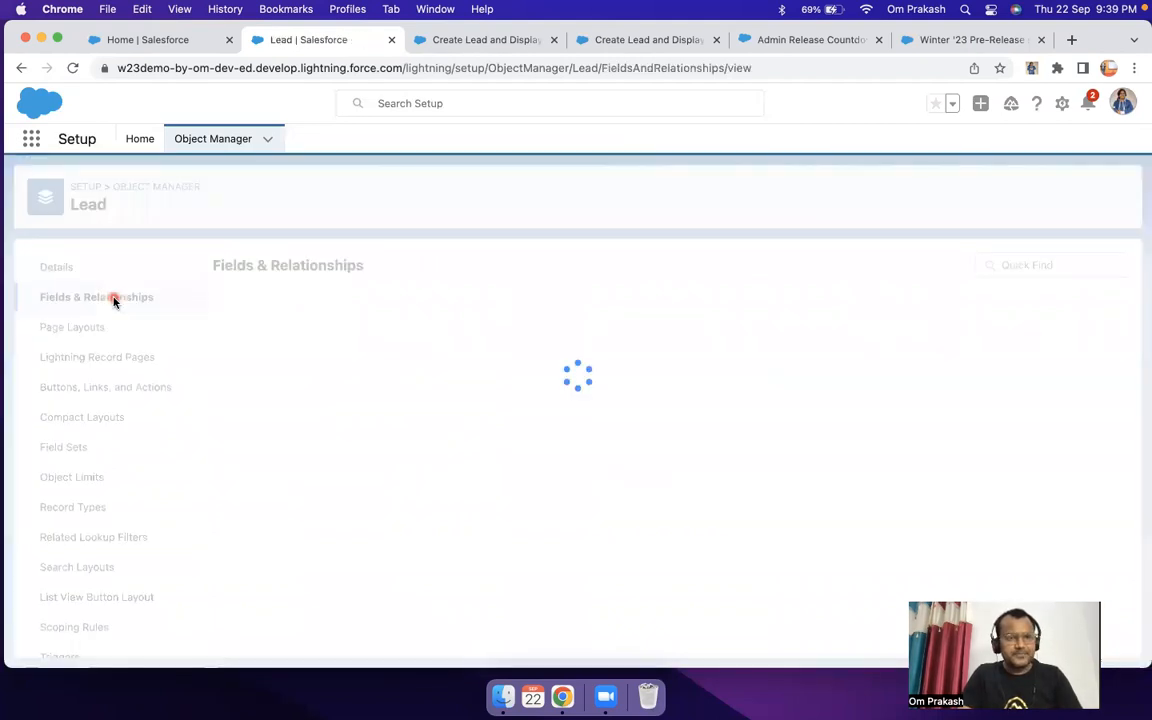
click(580, 265)
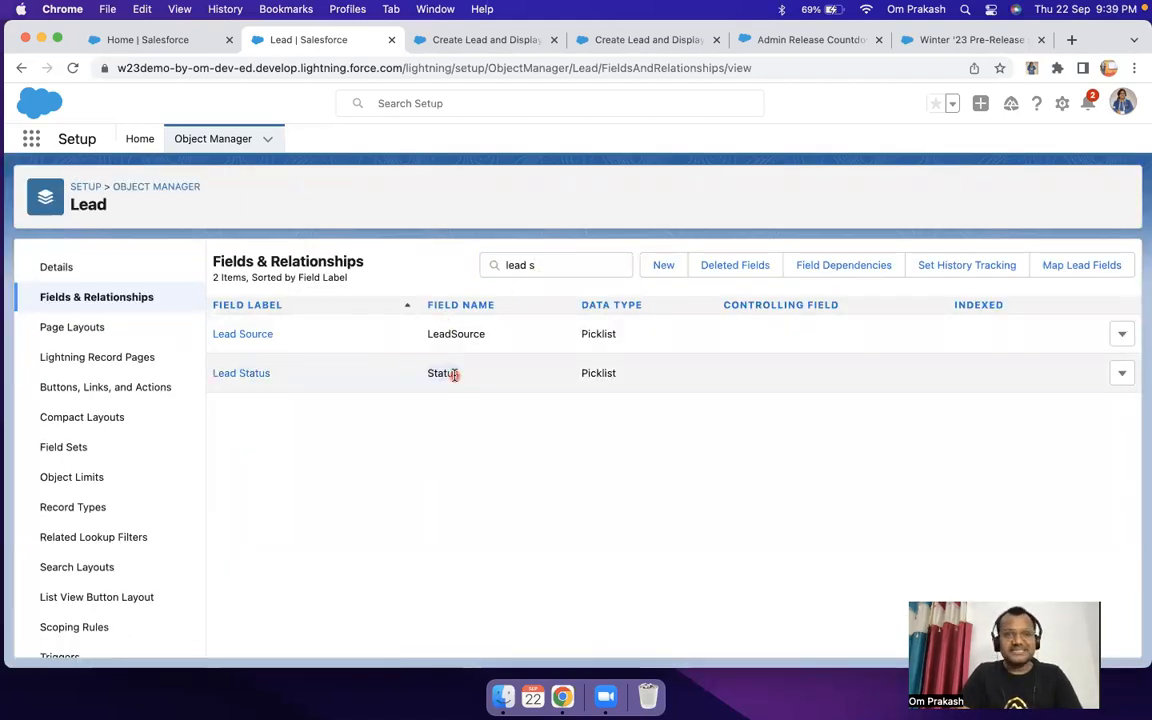
Step: Return to the flow's Get Records element and try finding the filter condition's field by its label with "lead st"
click(469, 42)
key(BackSpace)
key(BackSpace)
key(BackSpace)
key(BackSpace)
key(BackSpace)
text(lead)
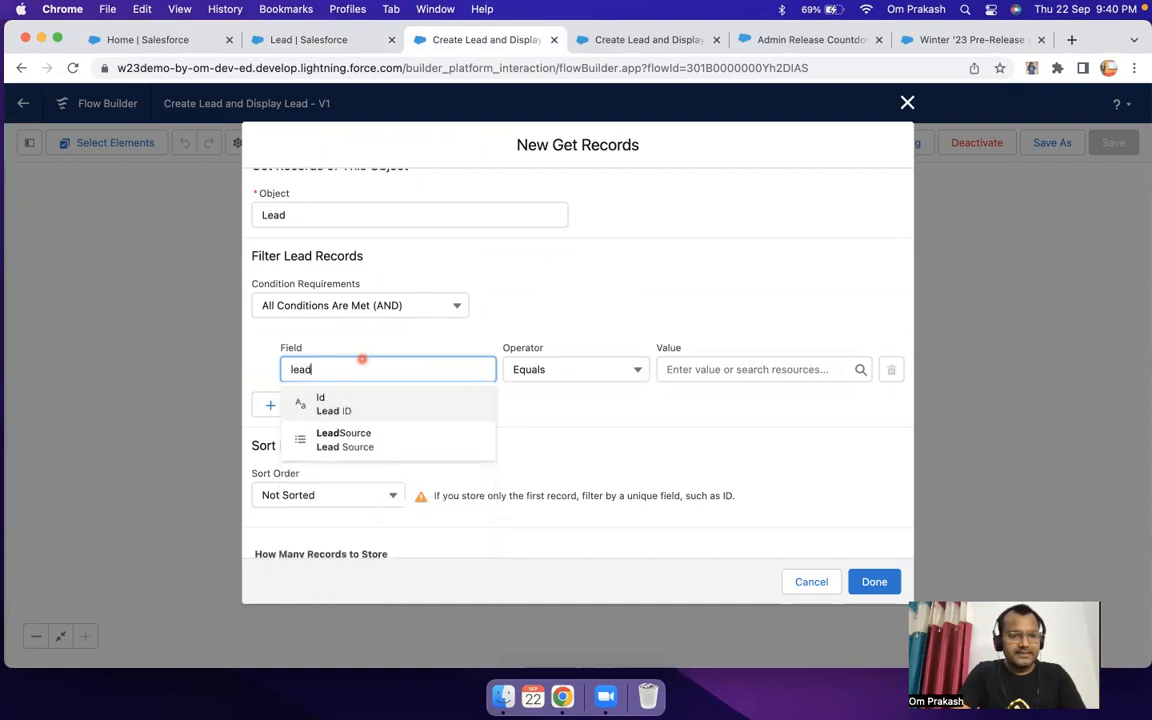
text( st)
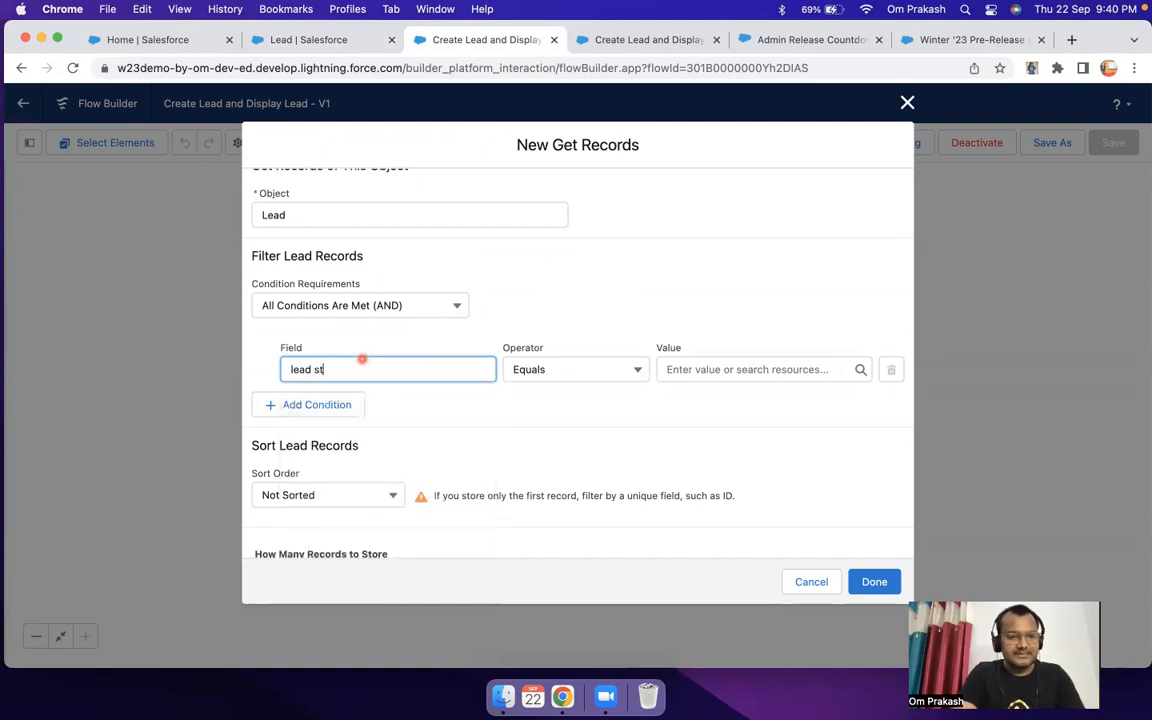
text(s)
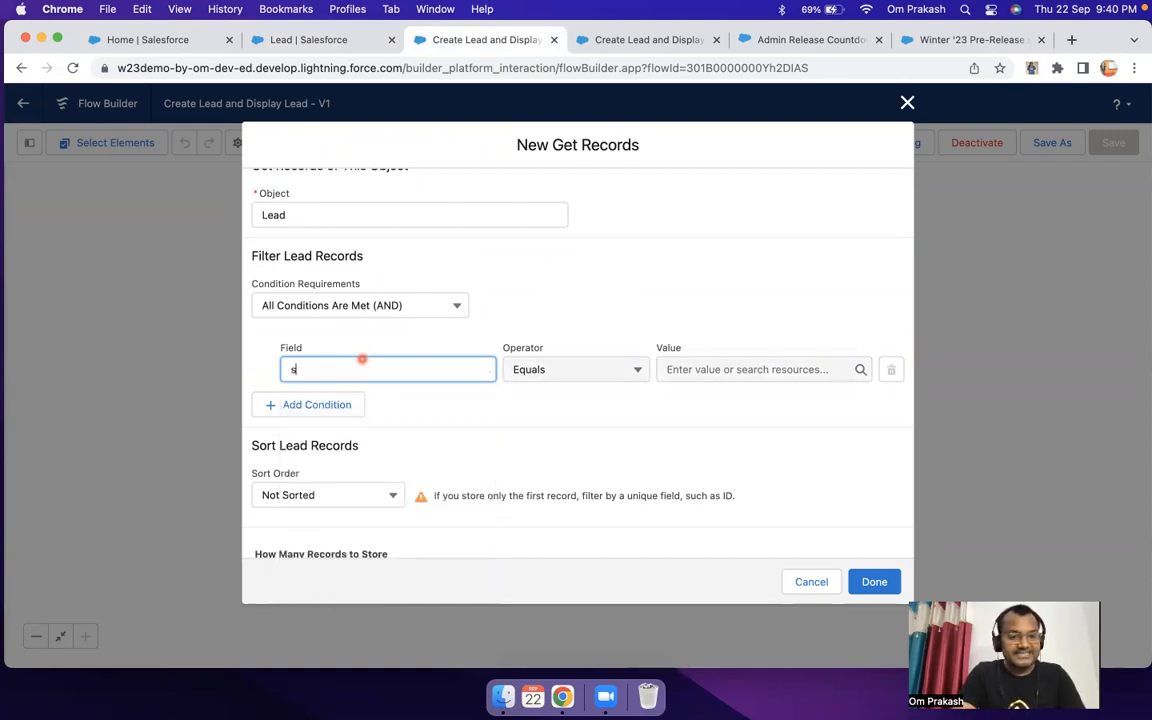
text(tat)
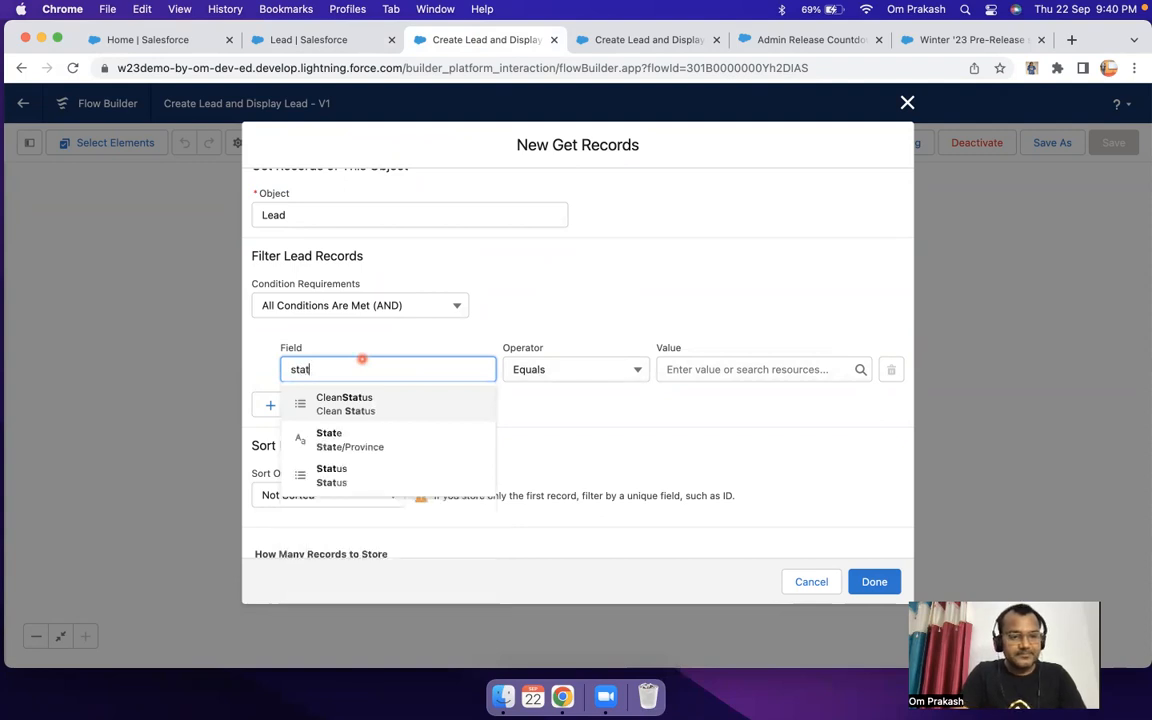
Step: Set the lead filter condition's field to Status by searching for "stat"
click(342, 476)
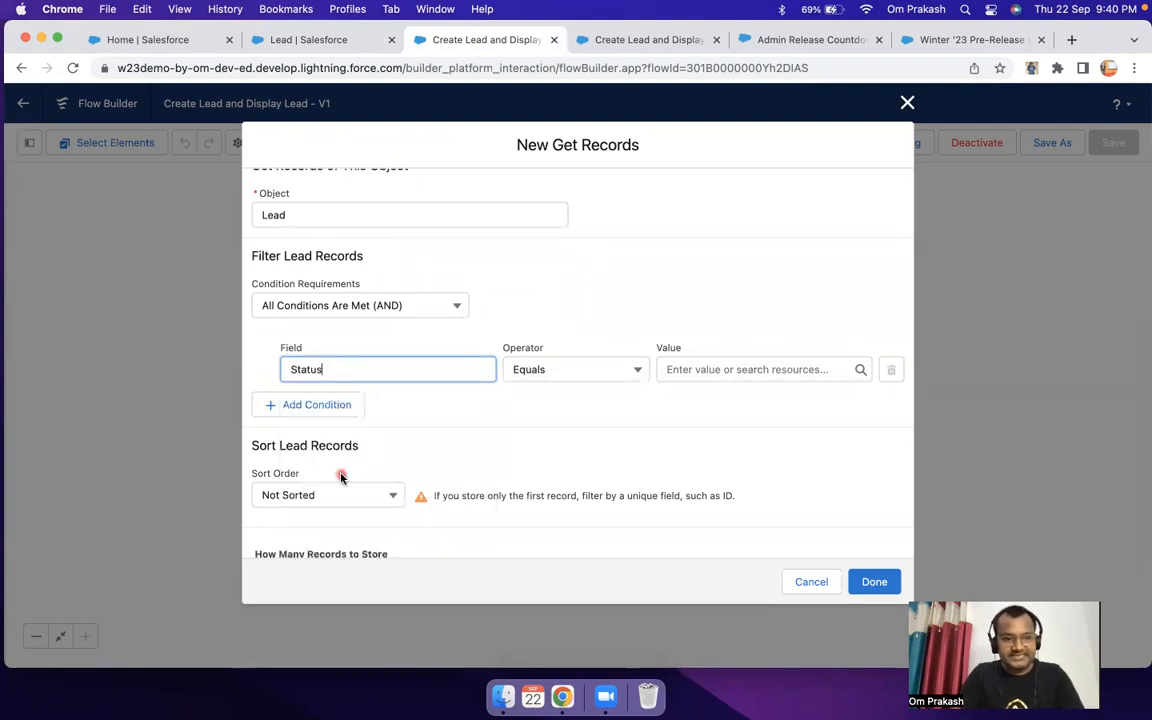
Step: Compare the Lead Status field's name in Object Manager with the field used in the flow's filter condition
click(309, 39)
click(447, 368)
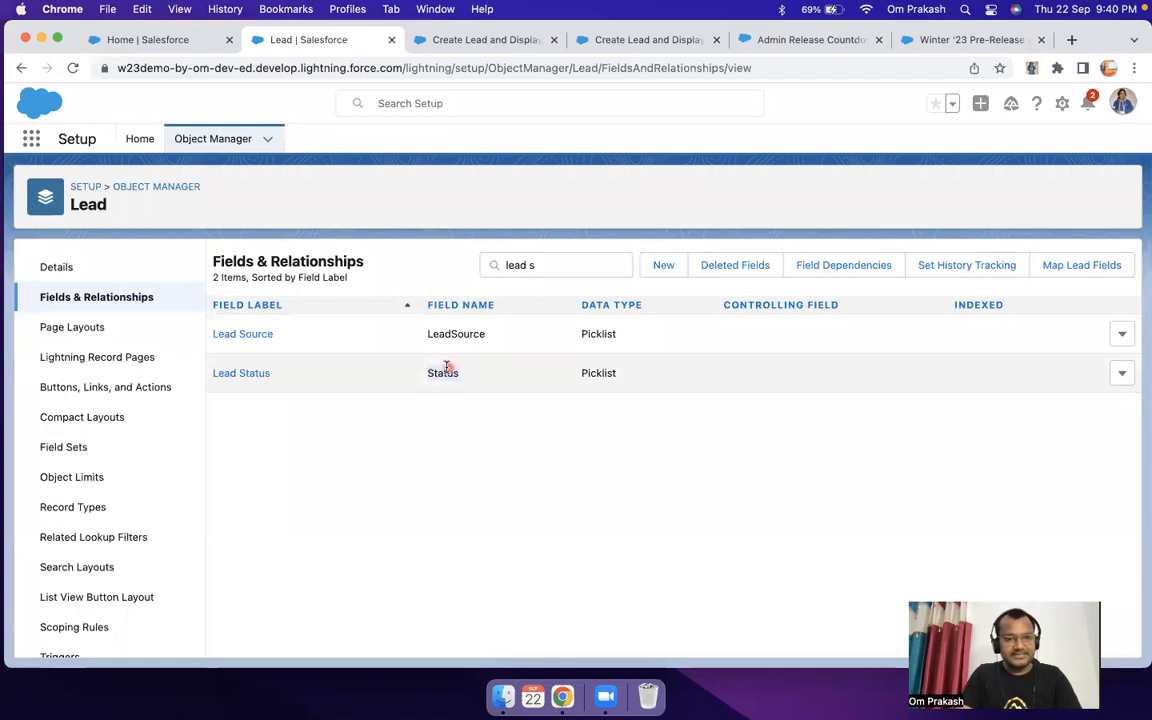
double_click(447, 372)
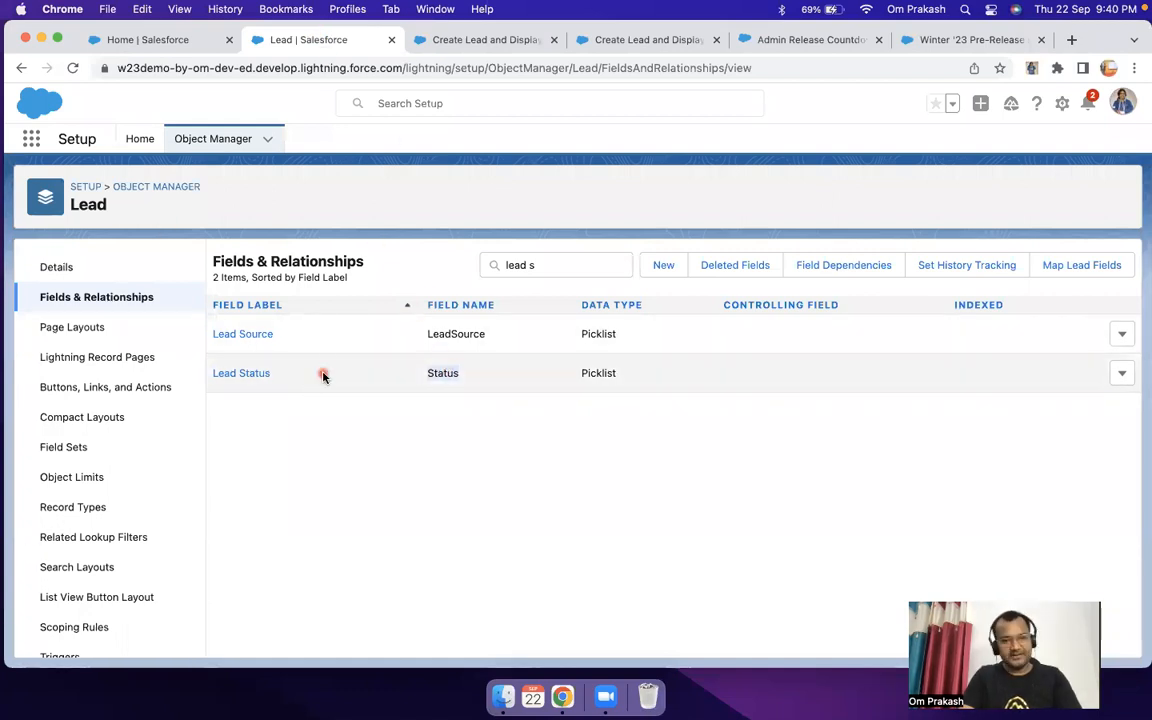
click(442, 40)
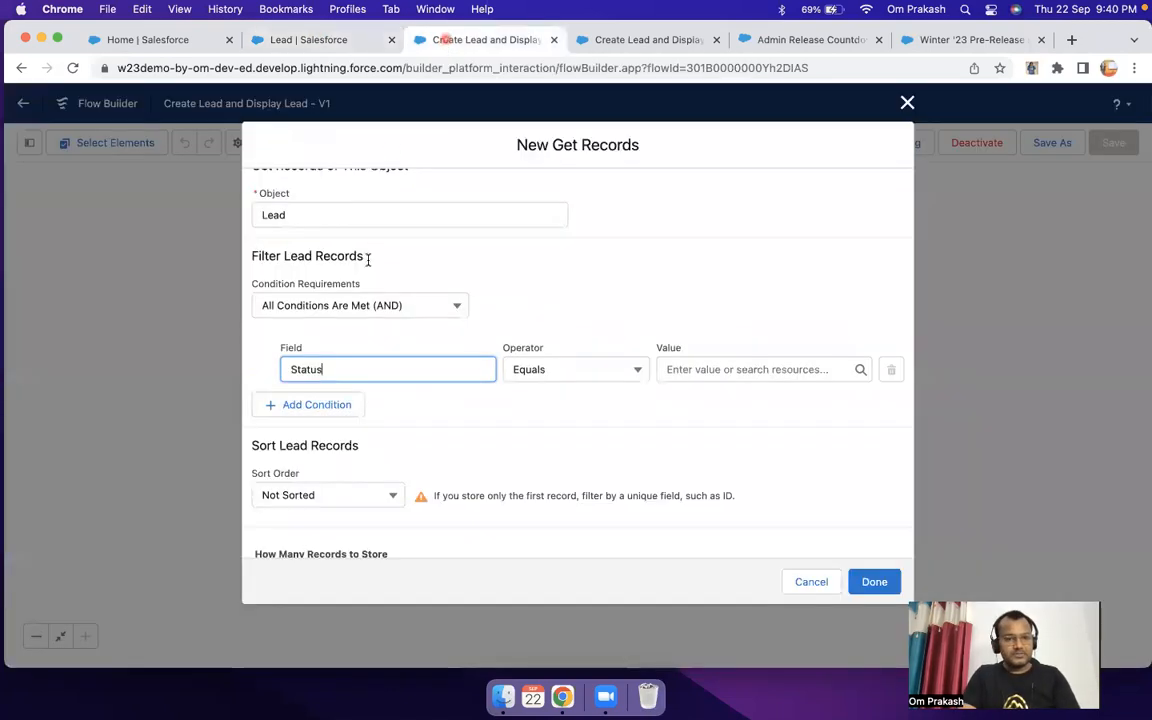
click(379, 372)
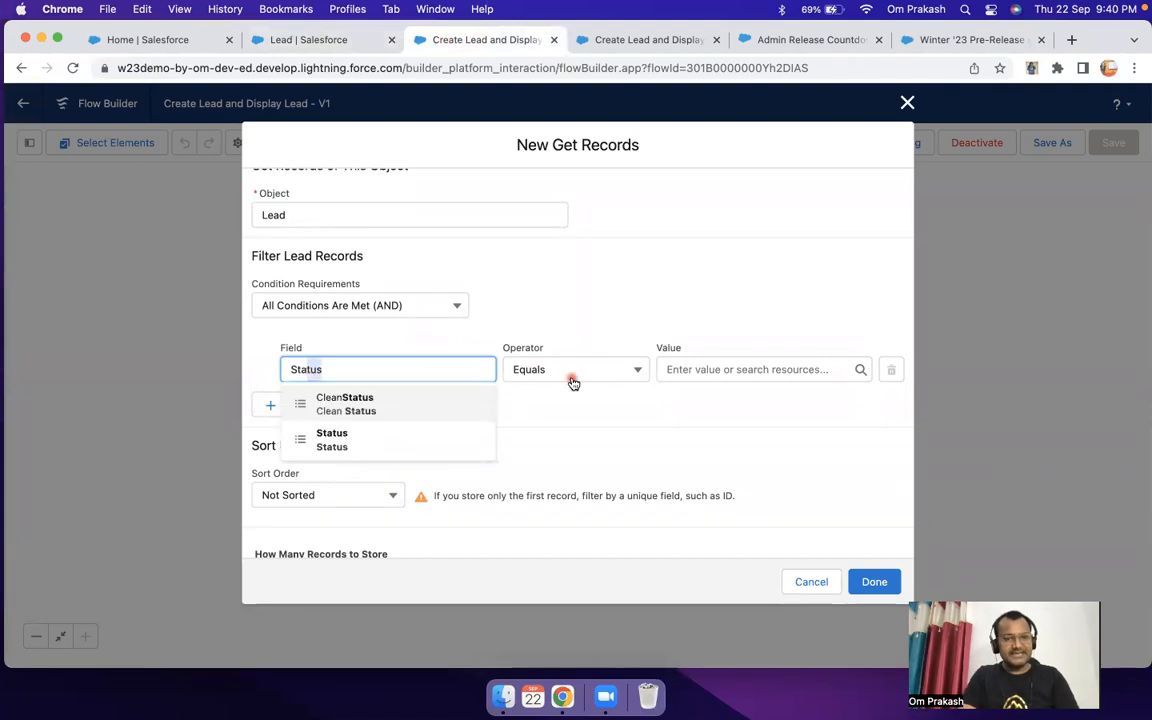
Step: Set the value of the Status filter condition to New - Not Contacted
click(694, 369)
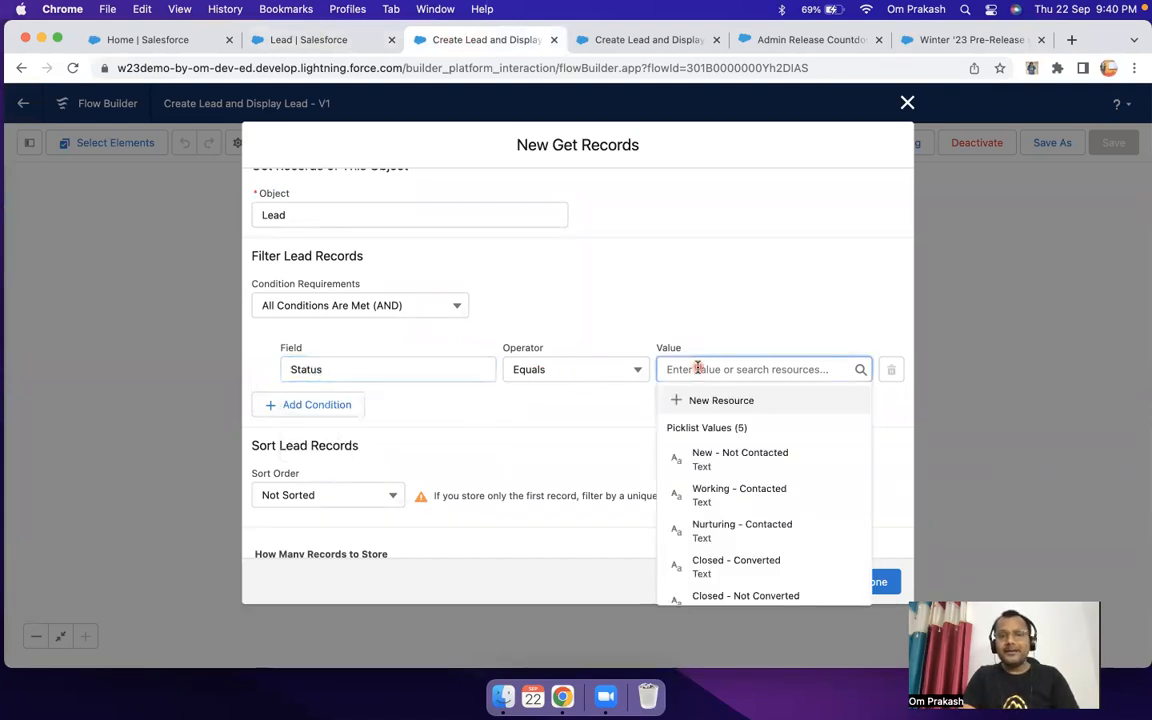
click(760, 456)
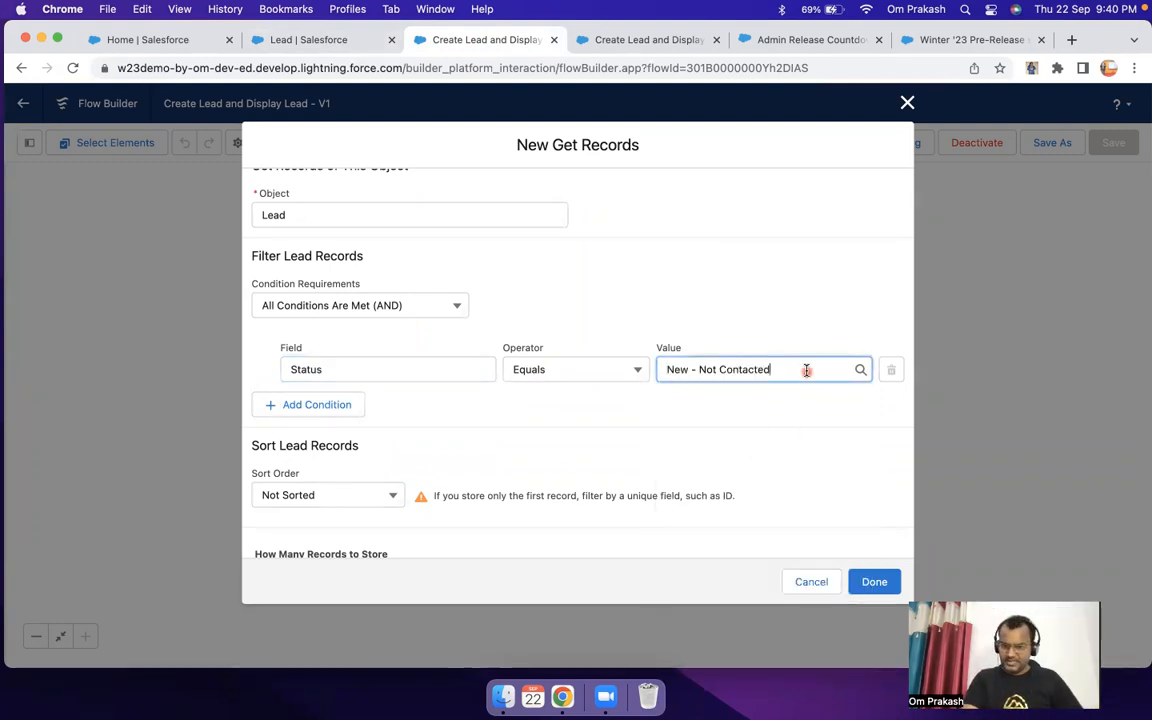
click(659, 369)
text(new)
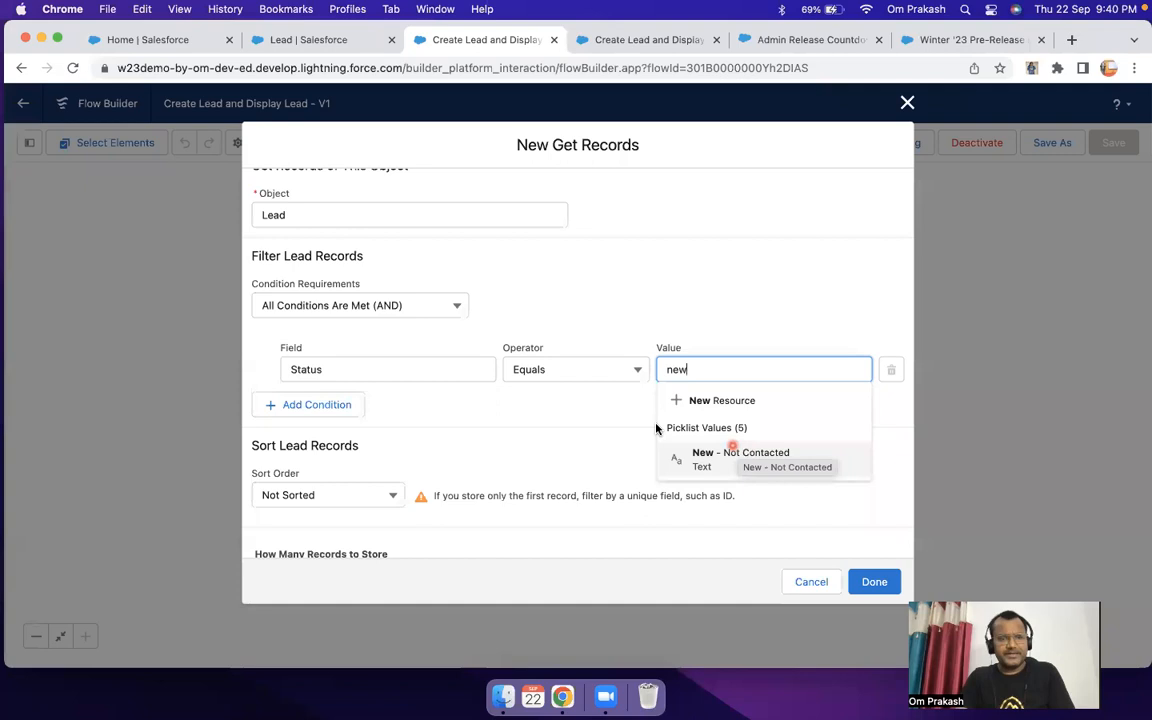
click(737, 456)
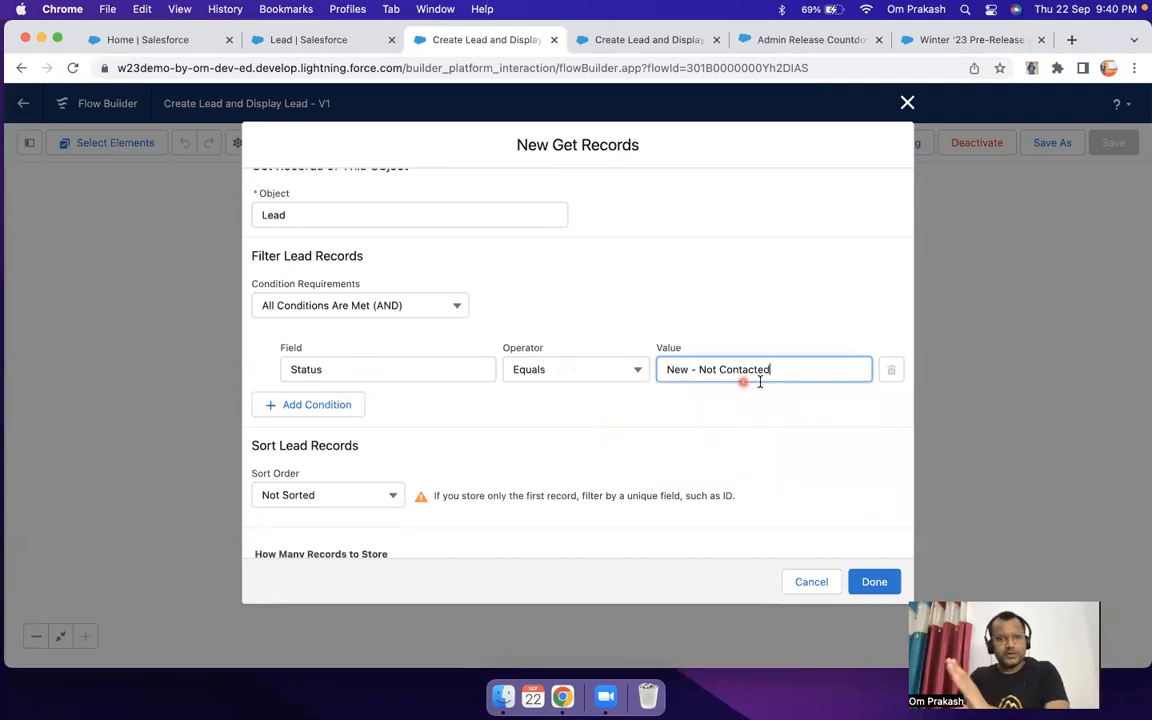
Step: Review the sort order options for the lead records, keeping Not Sorted
scroll(610, 415, down, 4)
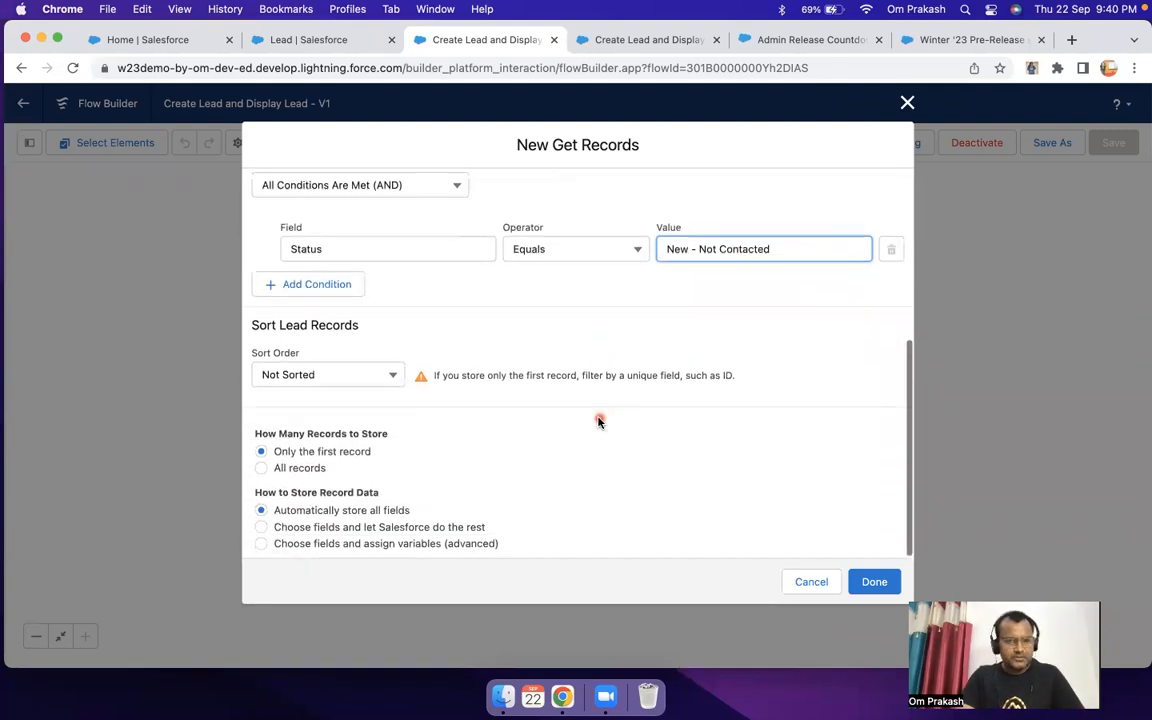
click(364, 374)
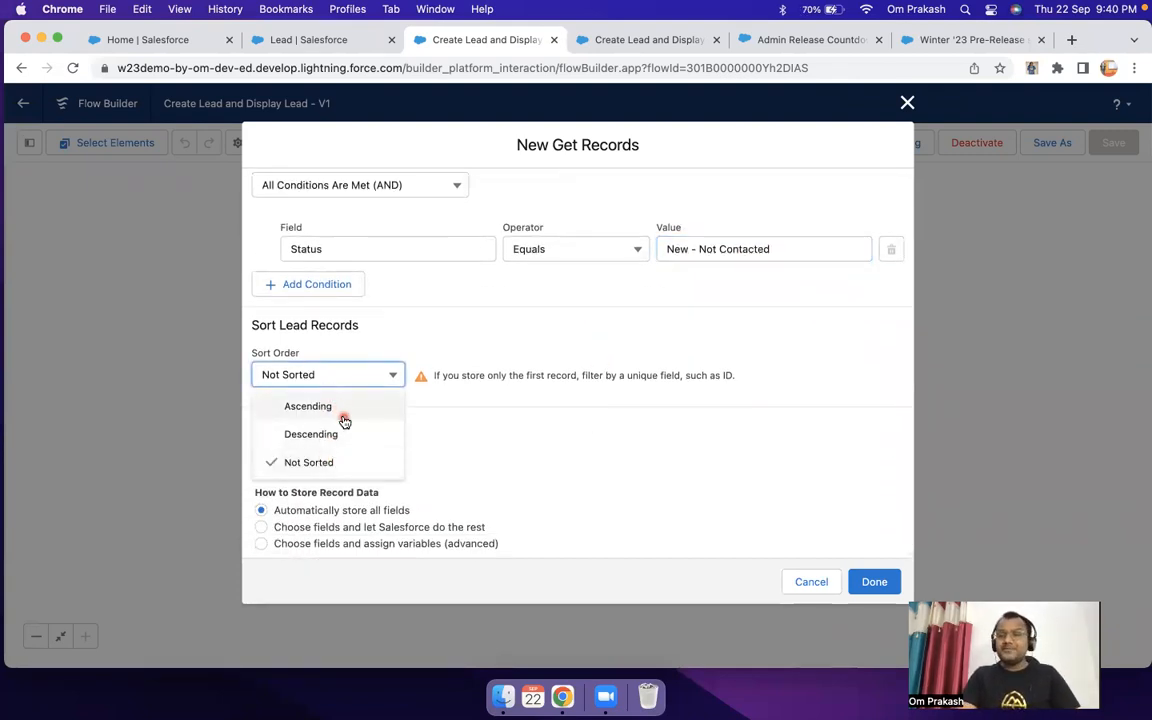
click(309, 460)
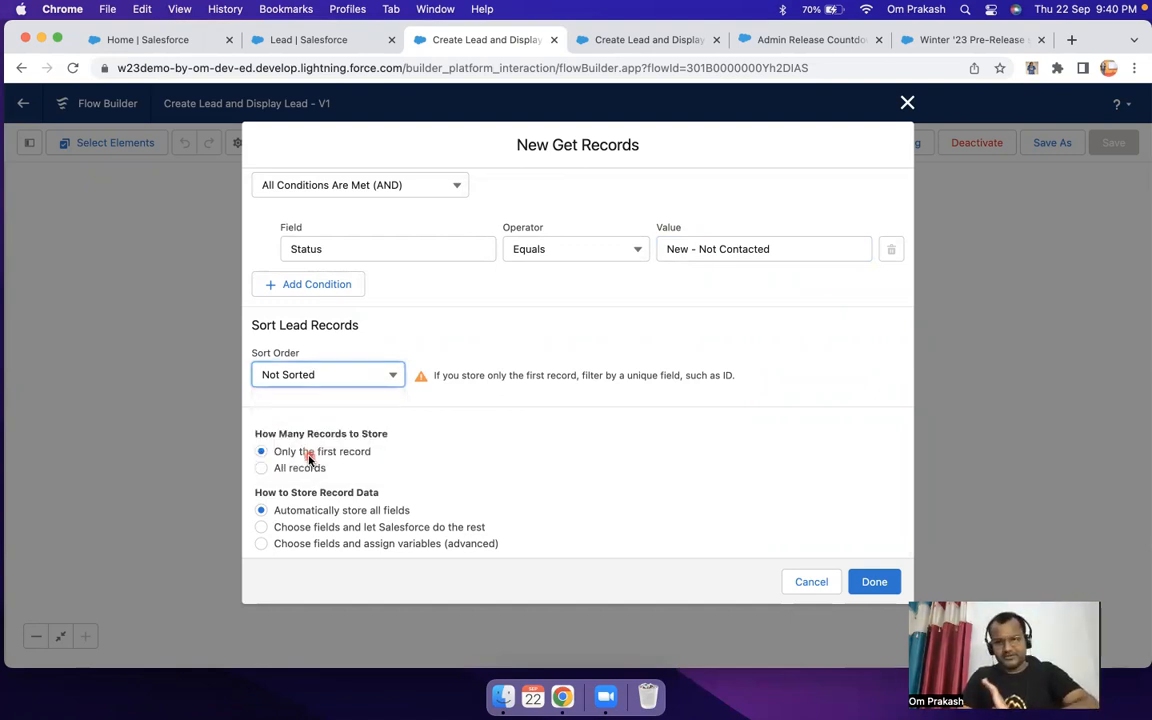
Step: Try the Ascending sort order for the lead records and browse the available Sort By fields
click(340, 377)
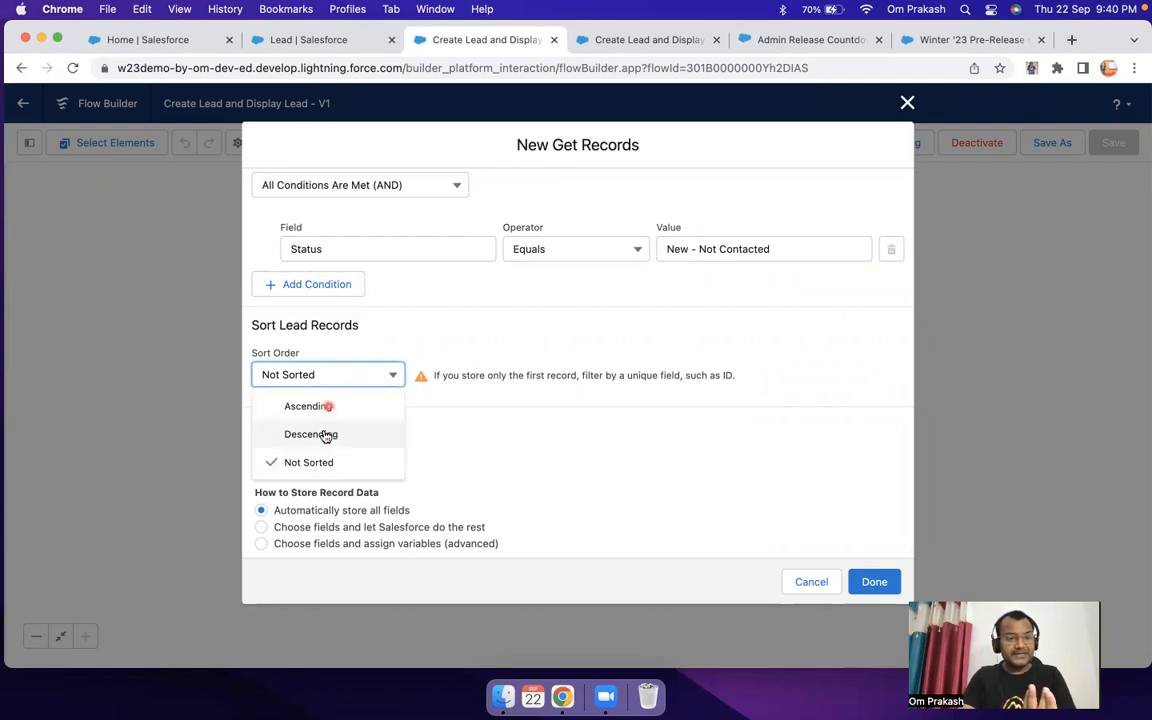
click(316, 407)
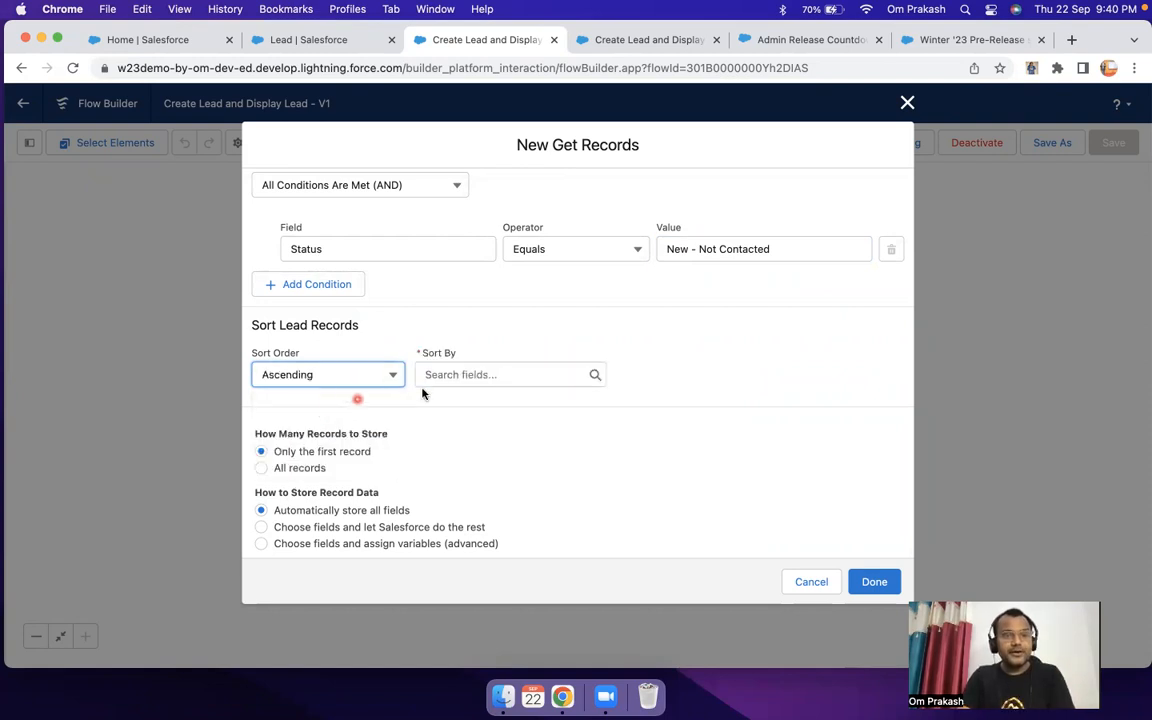
click(468, 379)
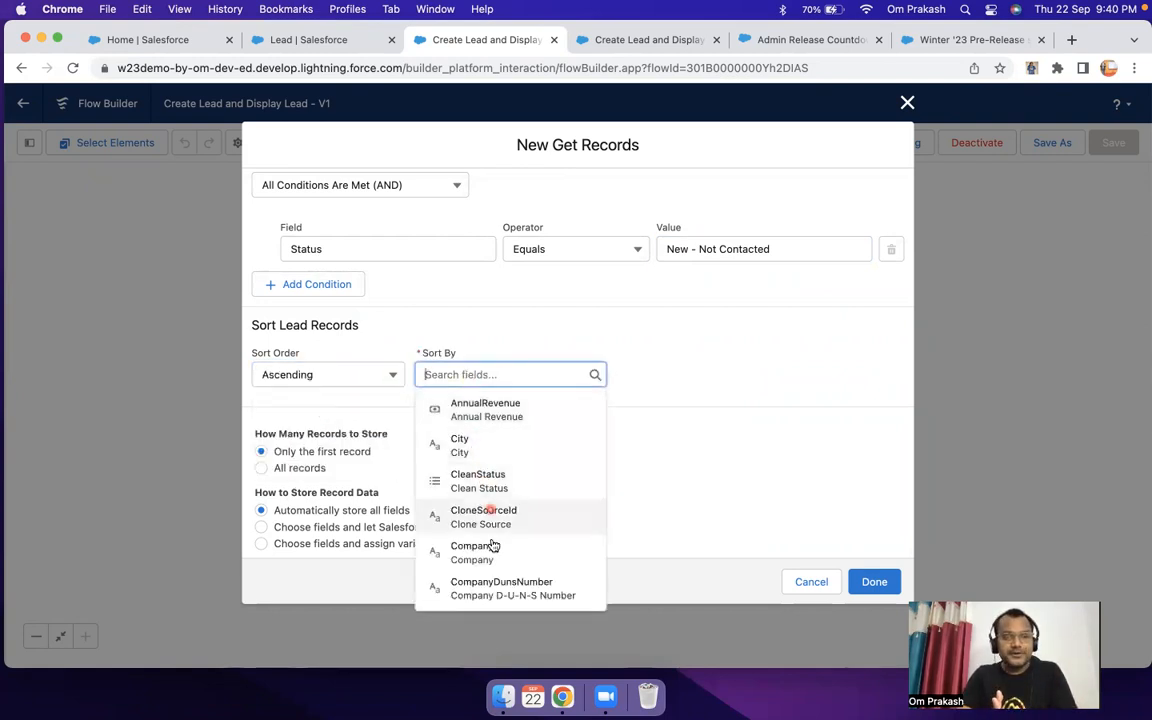
scroll(492, 544, down, 3)
scroll(492, 544, up, 3)
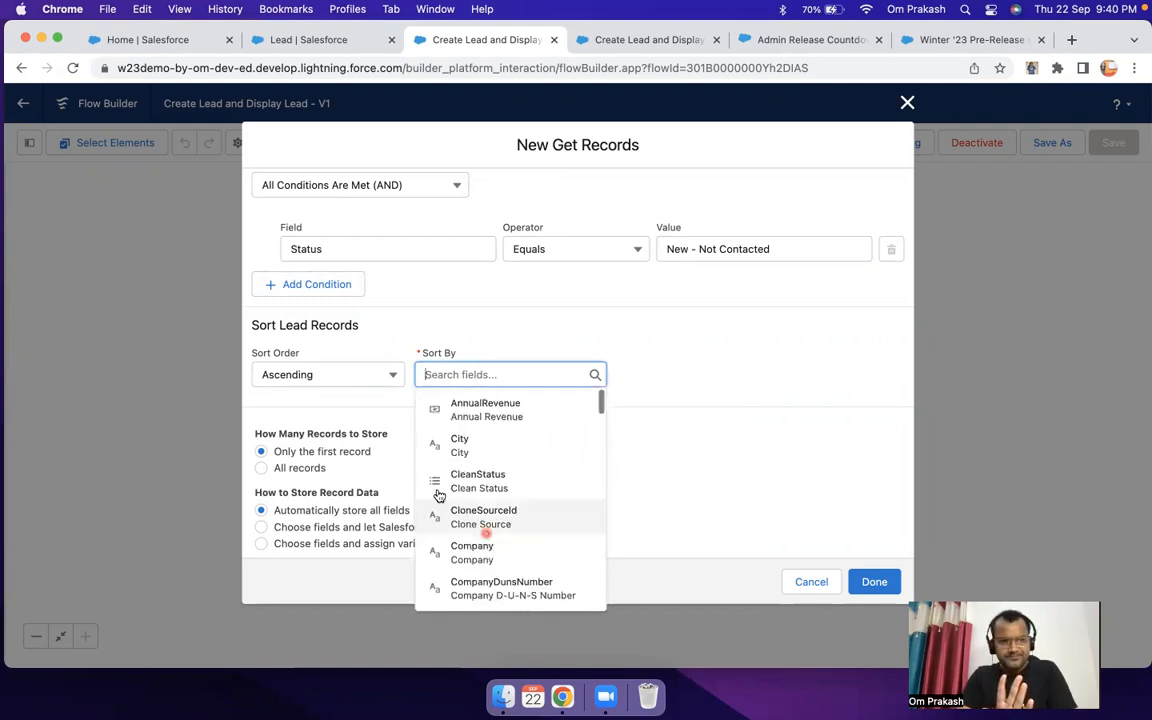
Step: Try the Descending sort order for the lead records, returning it to Not Sorted
click(311, 375)
click(309, 432)
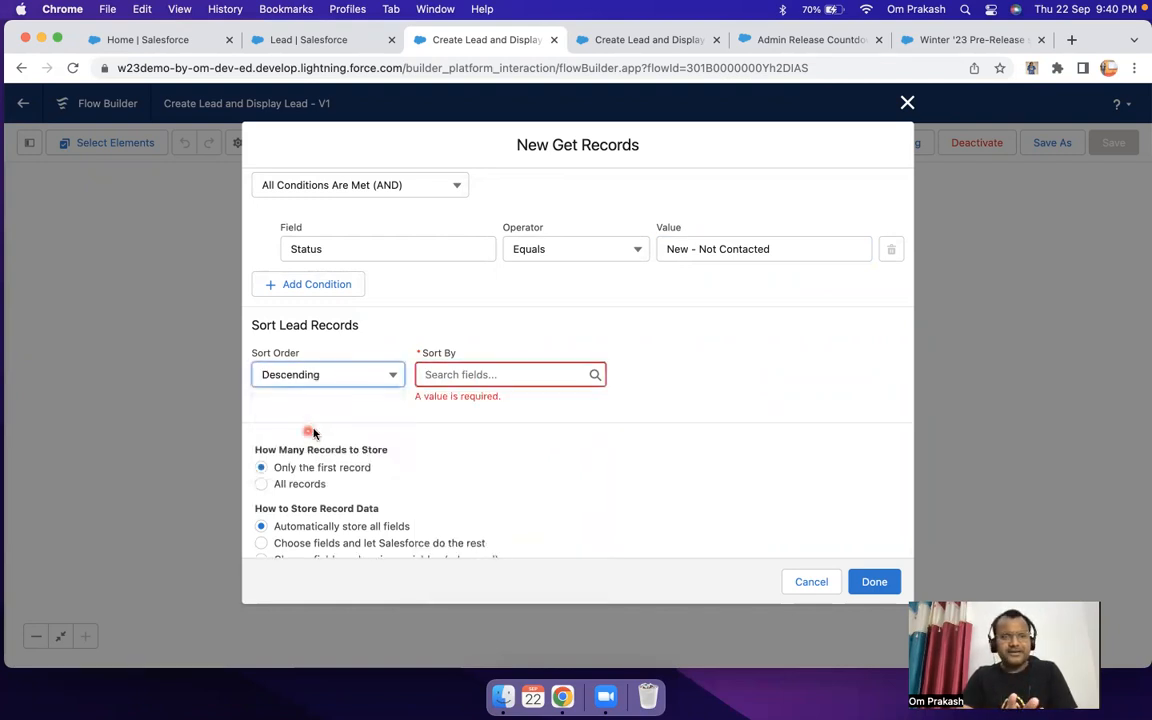
click(501, 376)
click(346, 381)
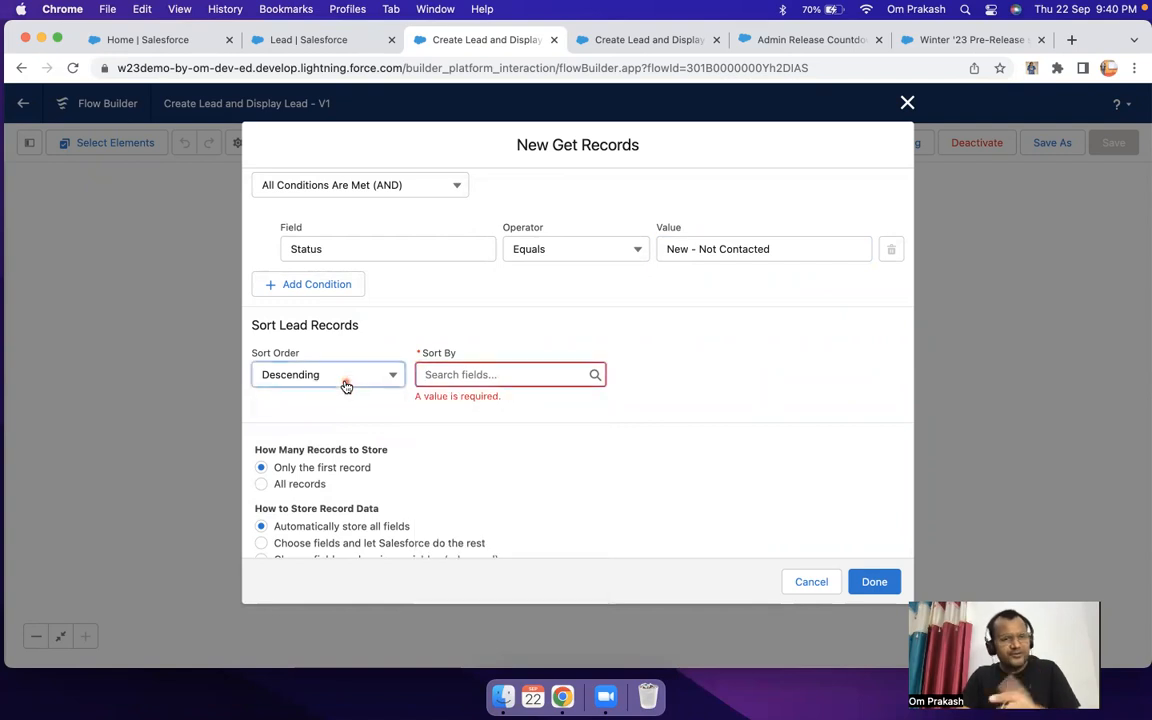
click(312, 463)
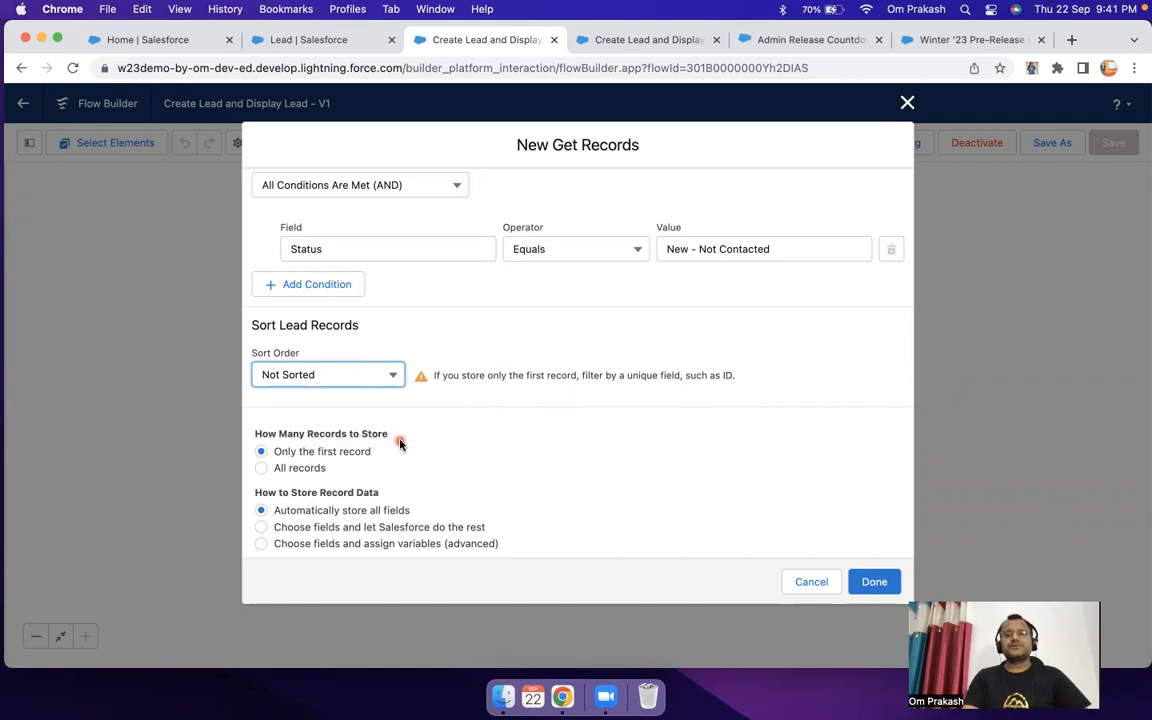
Step: Set the Get Records element to store all records that match the Status filter
scroll(570, 403, up, 5)
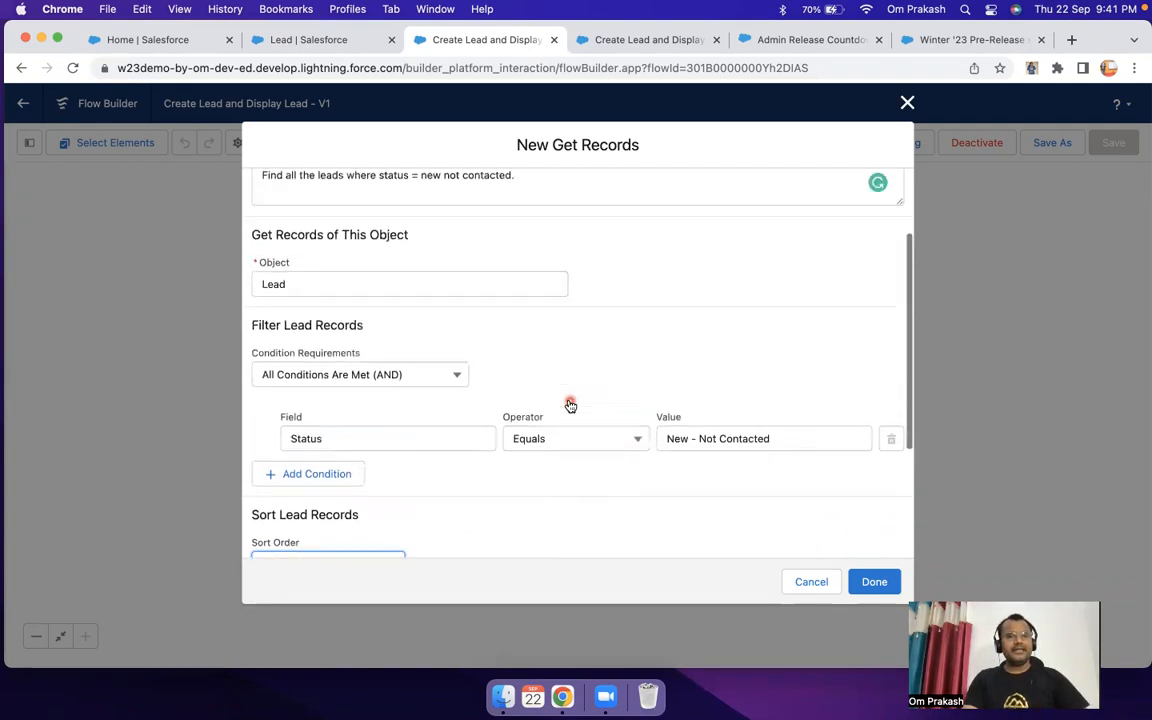
scroll(445, 402, down, 2)
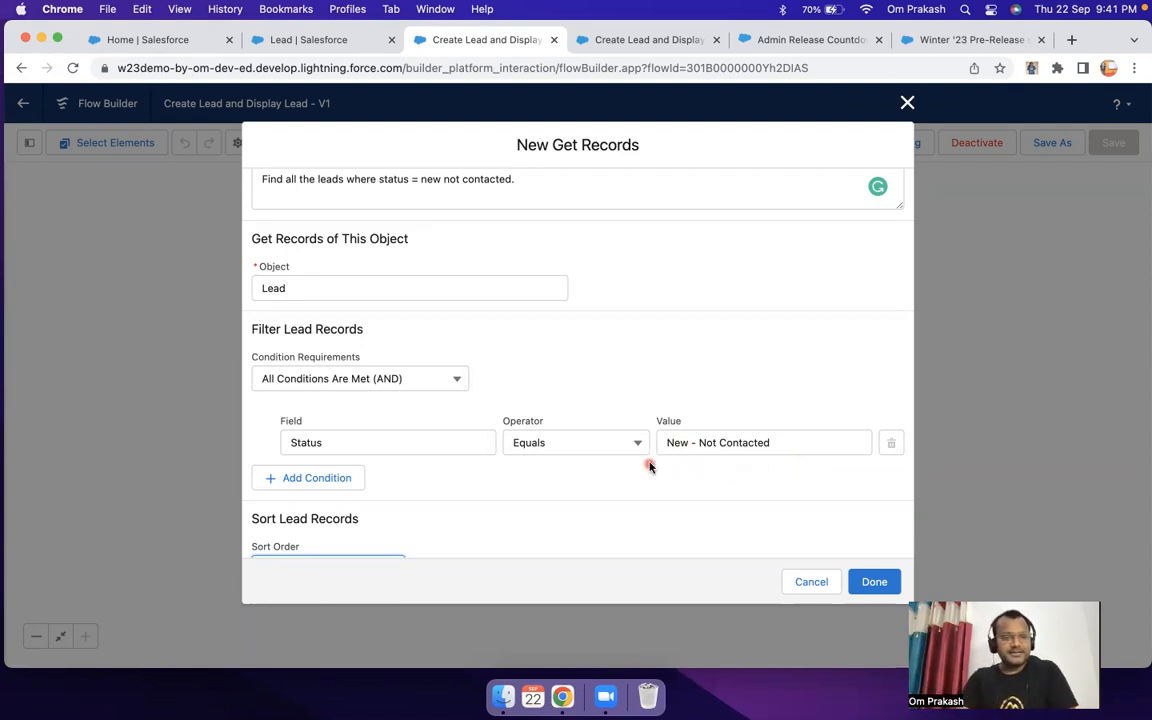
scroll(649, 466, down, 4)
click(262, 470)
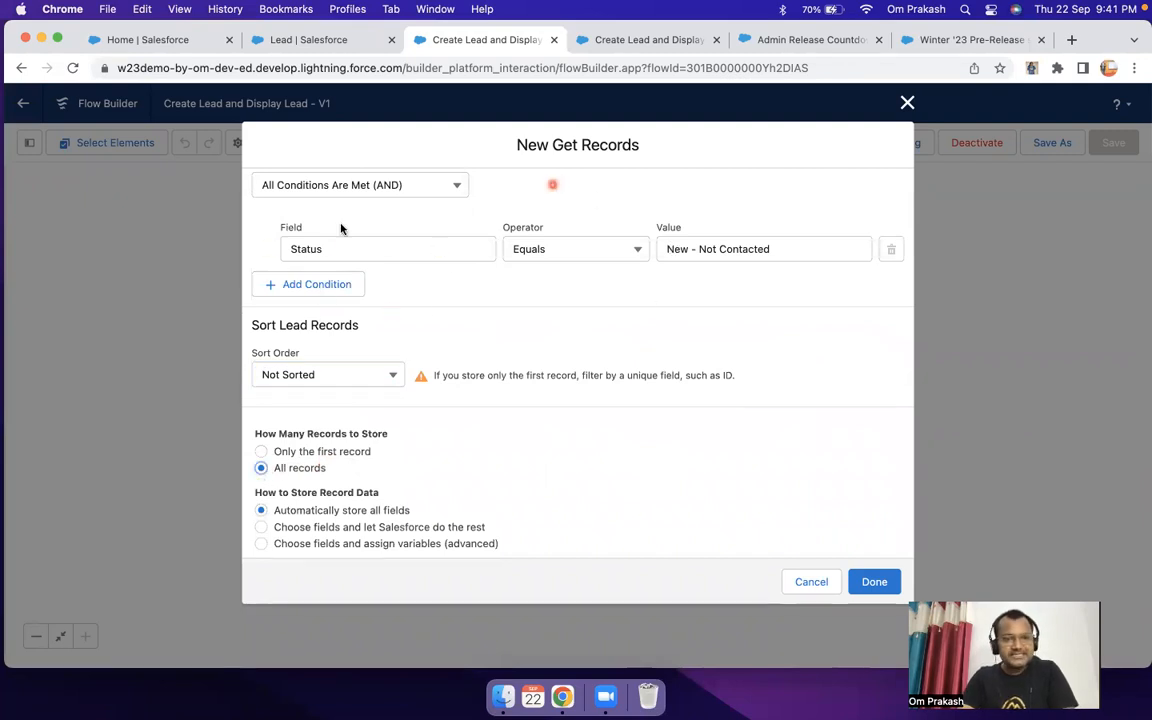
scroll(470, 252, up, 1)
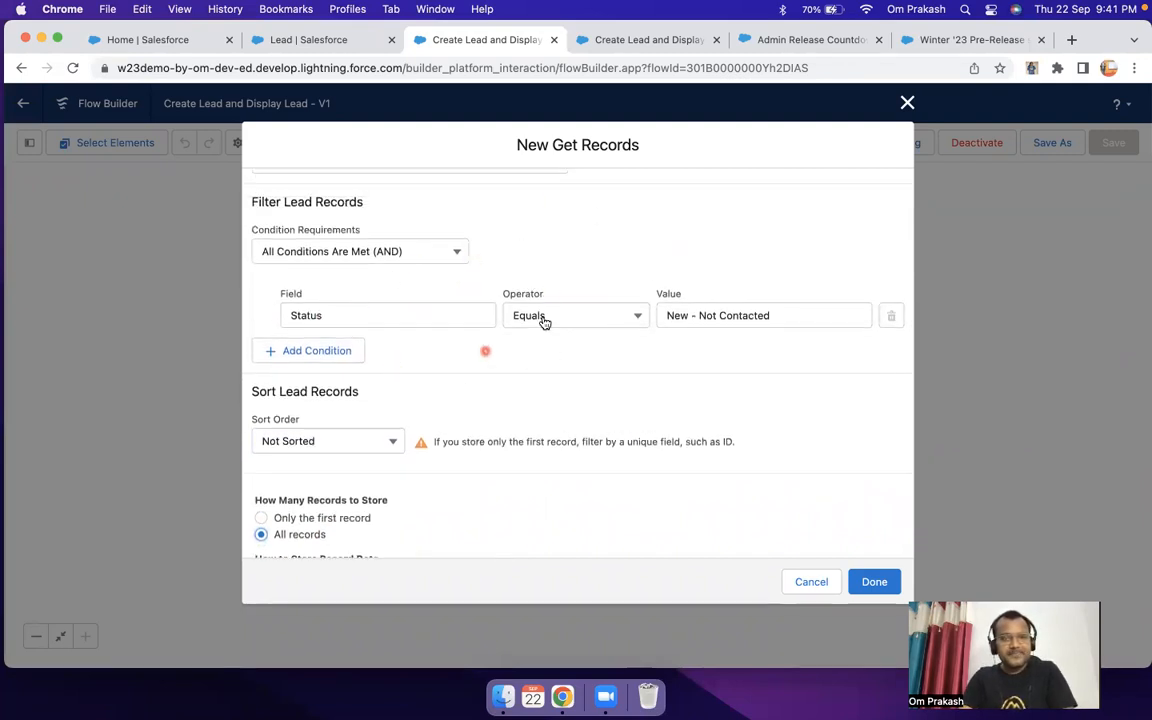
scroll(527, 364, down, 1)
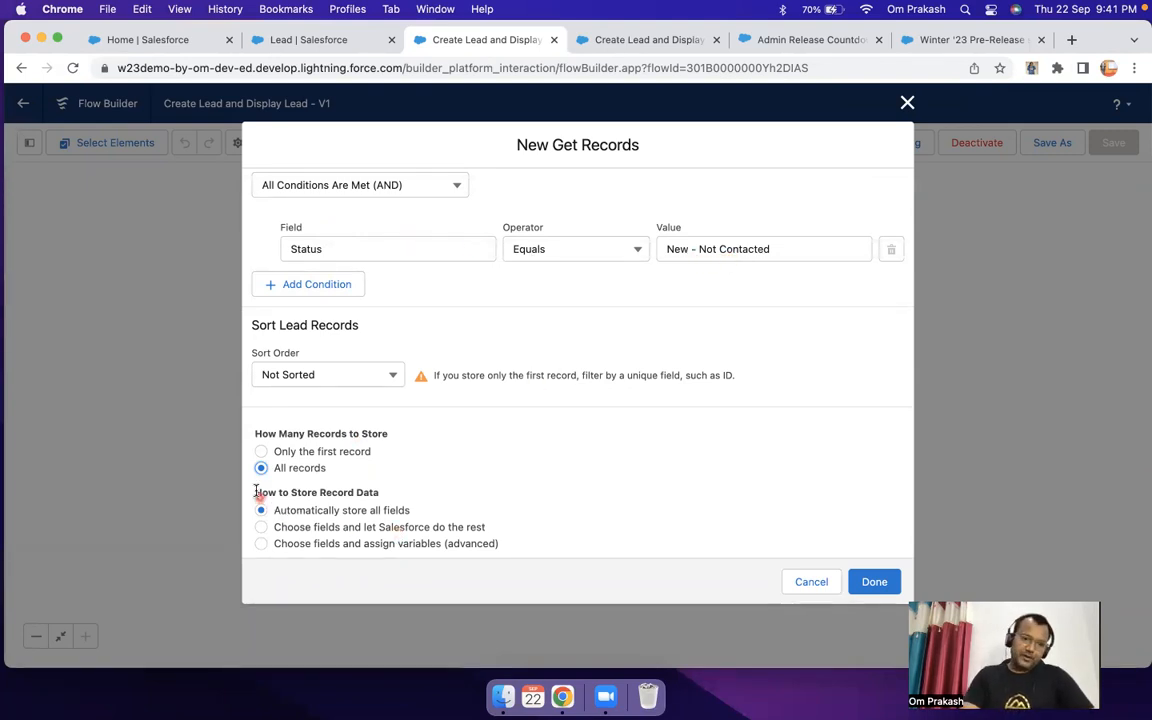
Step: Try the option to choose fields and let Salesforce do the rest, browsing the lead fields available to store
drag(255, 491, 400, 500)
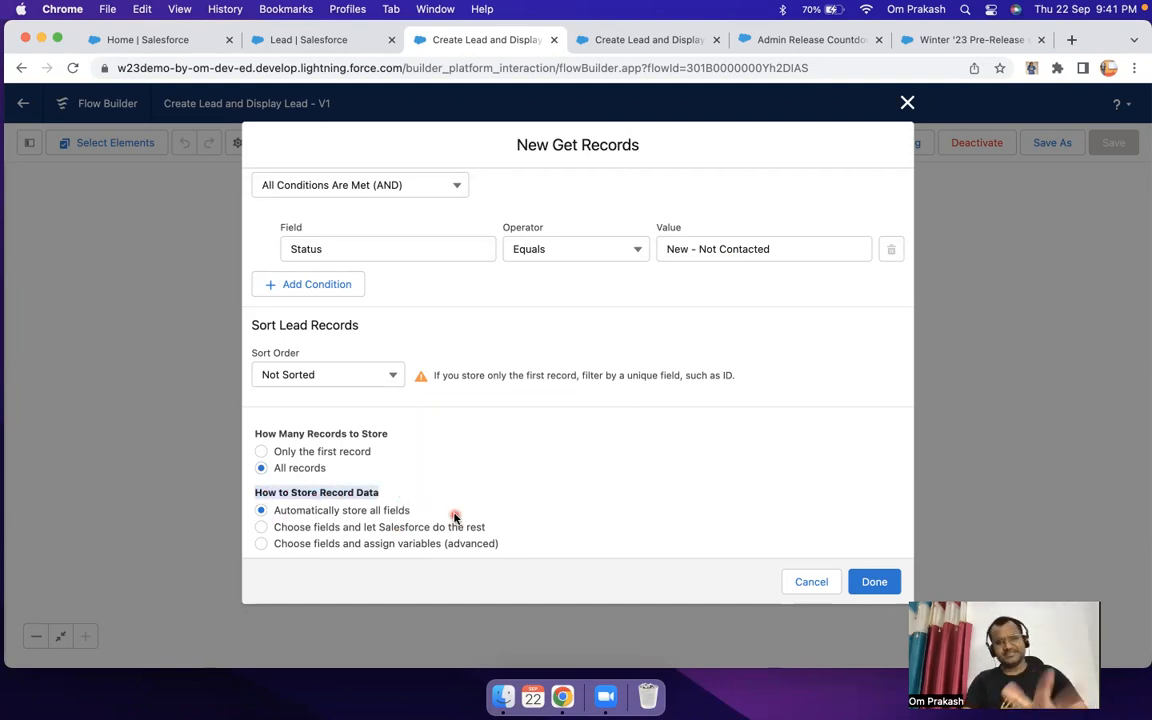
drag(455, 517, 281, 514)
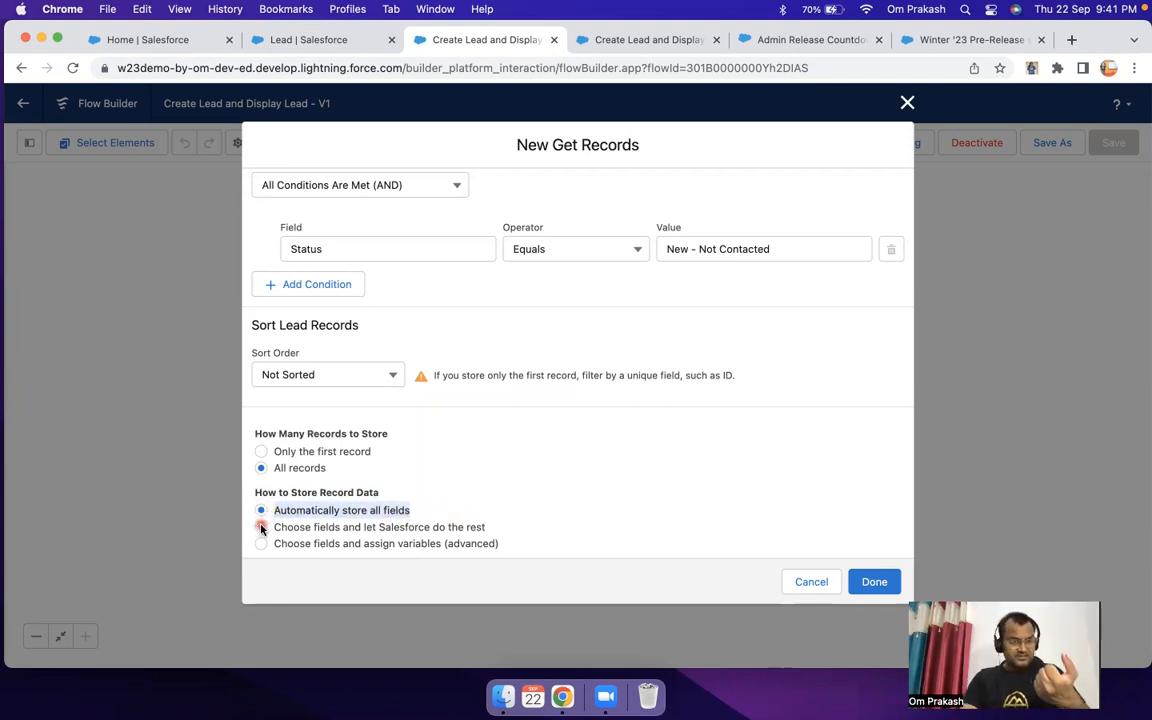
click(261, 527)
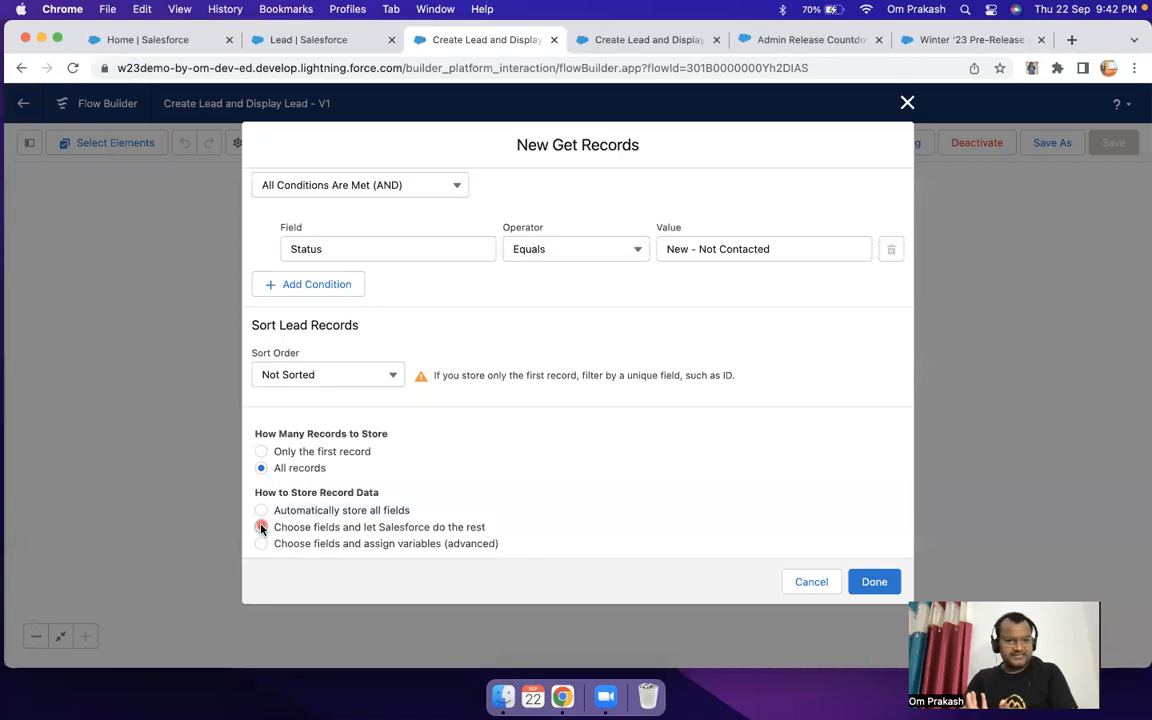
scroll(400, 480, down, 2)
scroll(501, 460, down, 2)
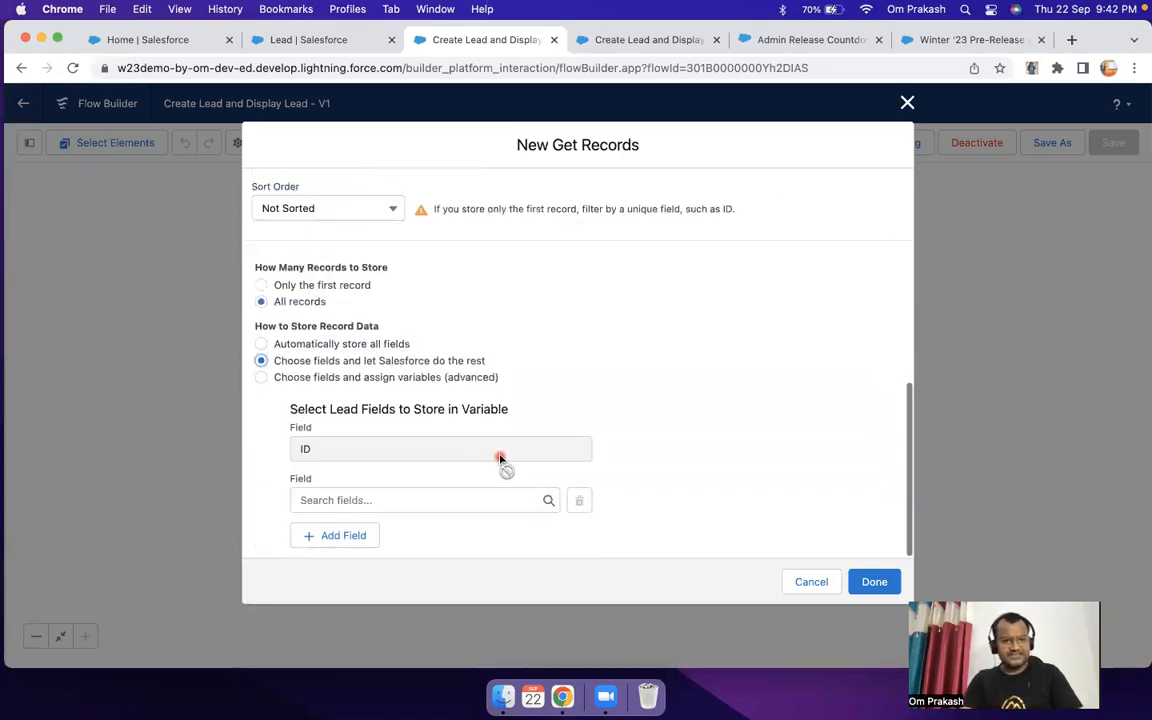
click(336, 496)
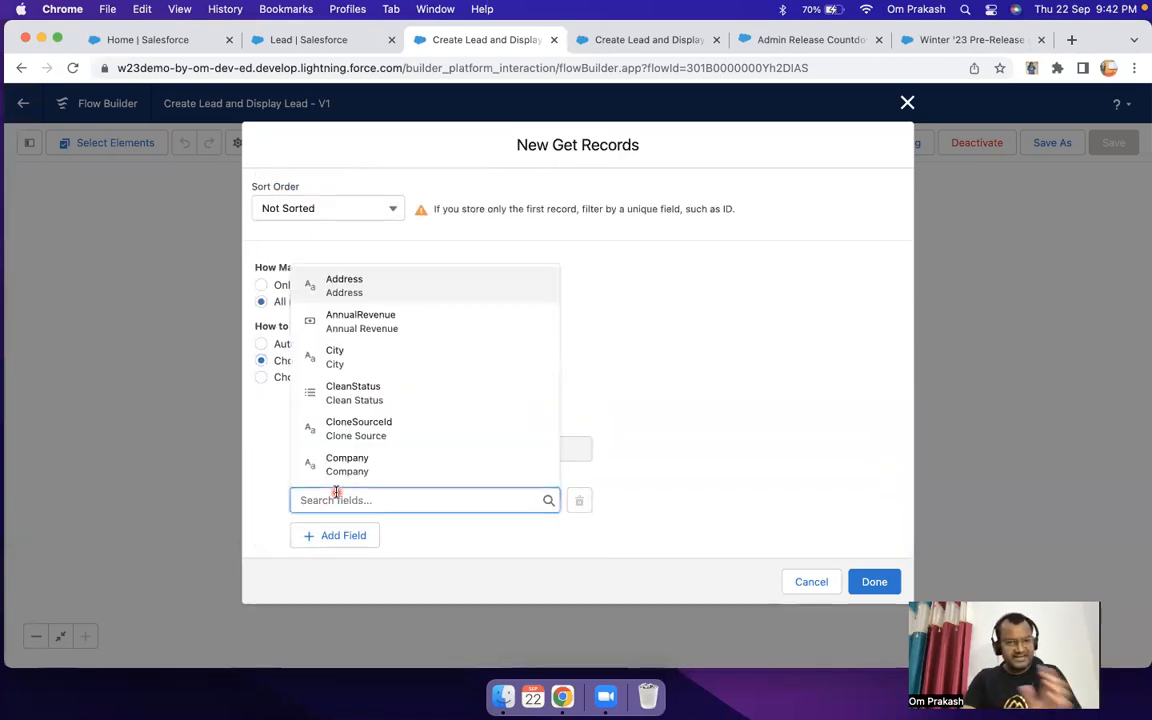
click(684, 423)
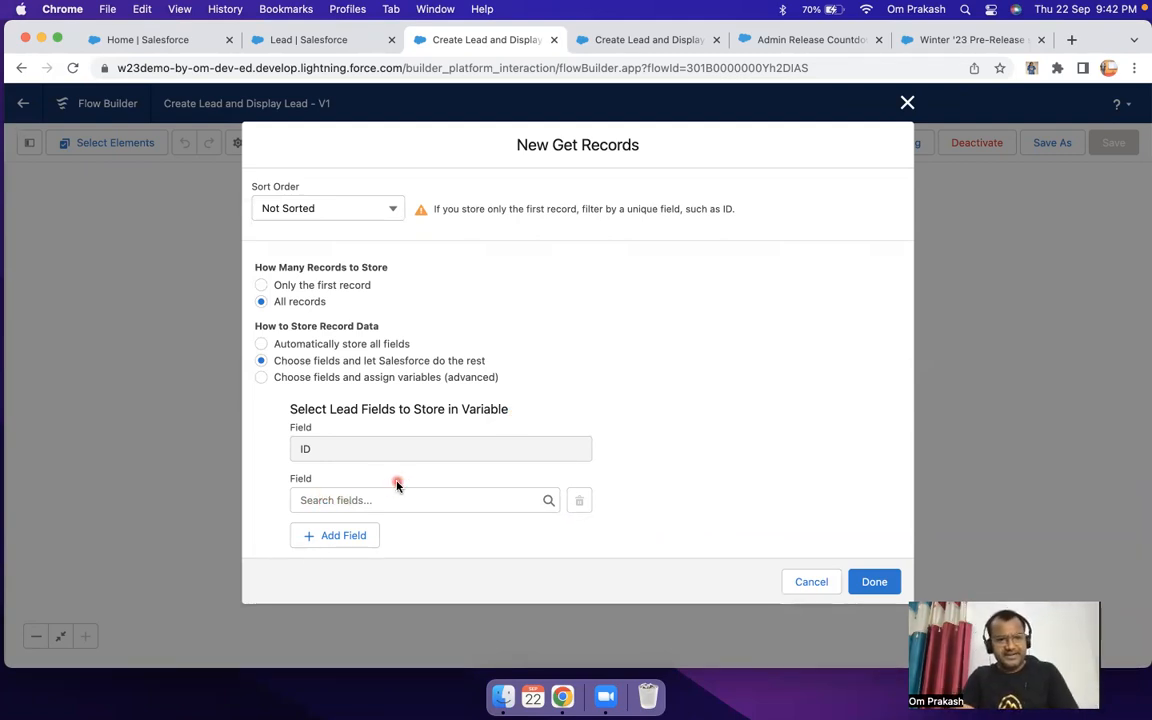
Step: Try choosing fields and assigning variables for the lead records, returning to automatically storing all fields
click(261, 377)
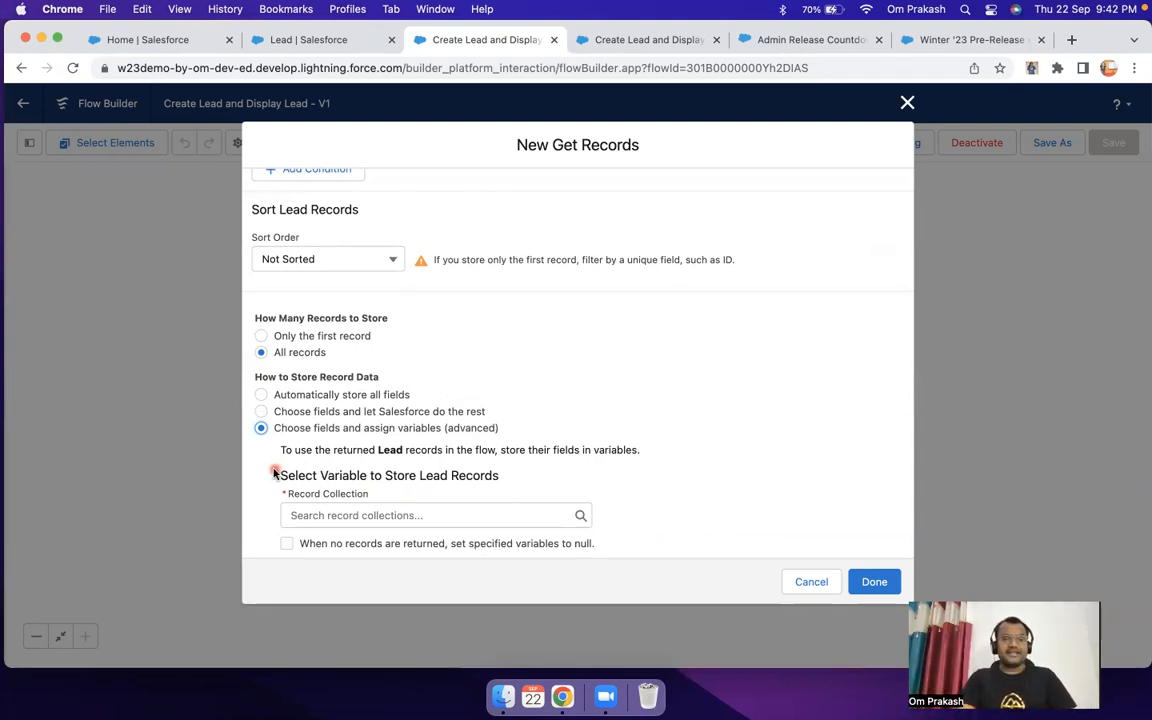
drag(277, 475, 486, 478)
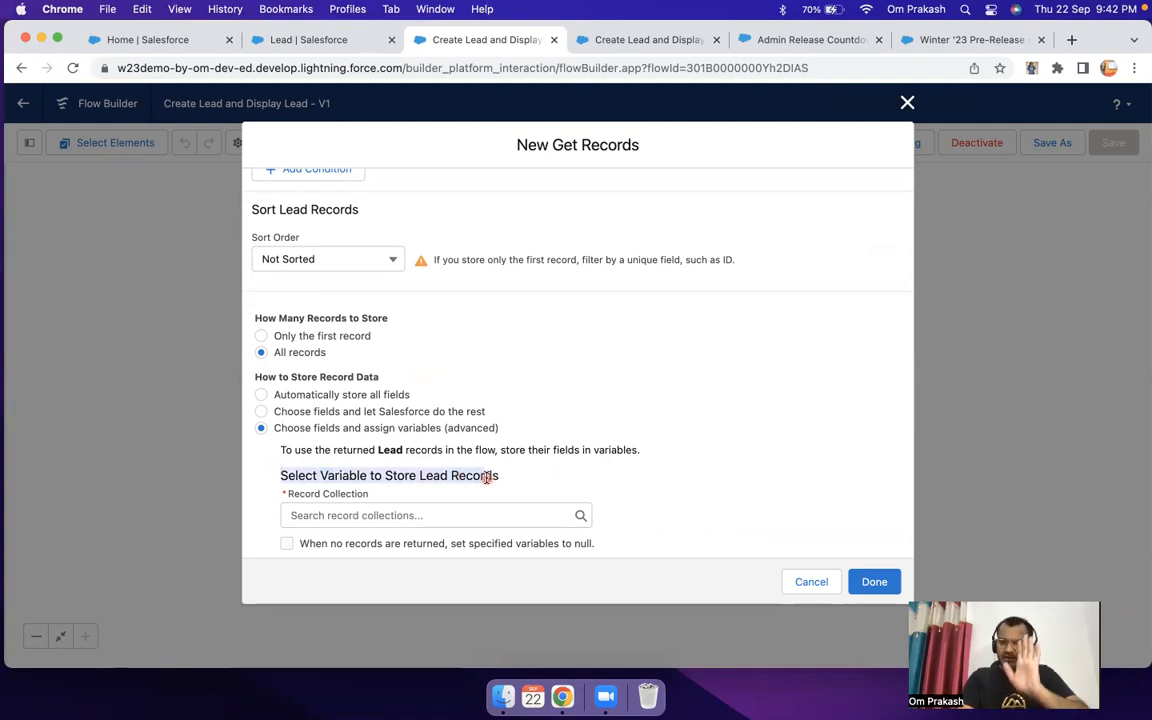
click(263, 395)
click(710, 418)
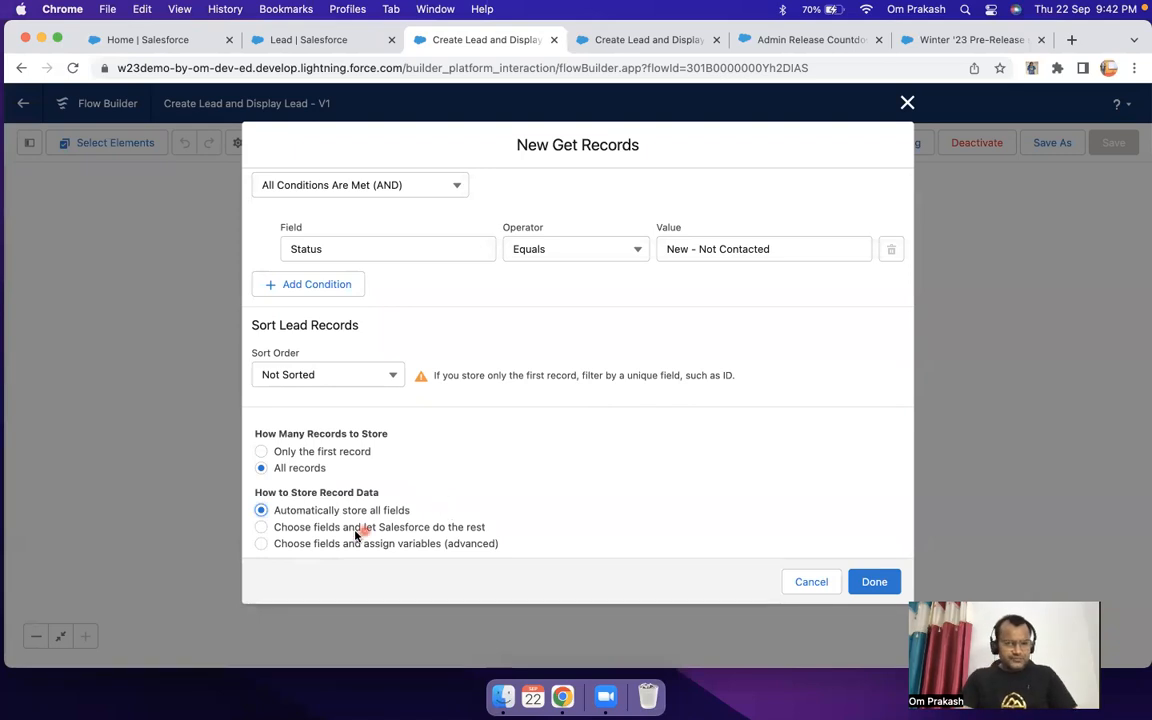
Step: Try the advanced option to choose fields and assign variables again and examine its record collection setting
drag(501, 533, 261, 527)
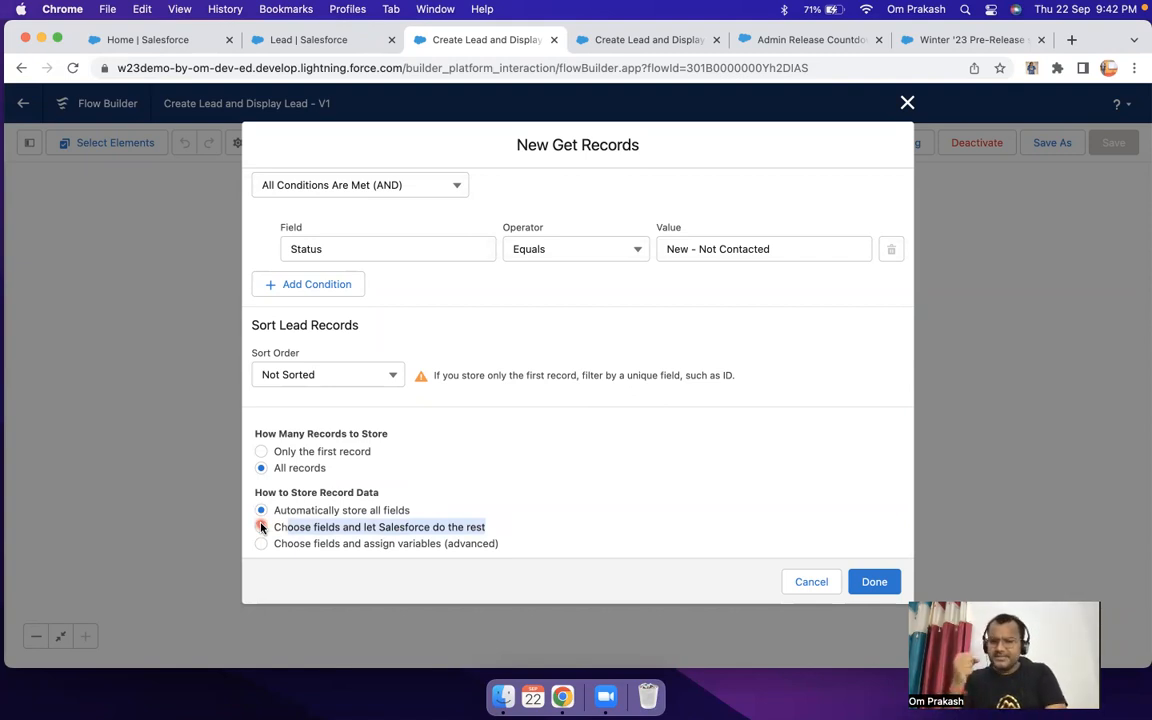
click(293, 549)
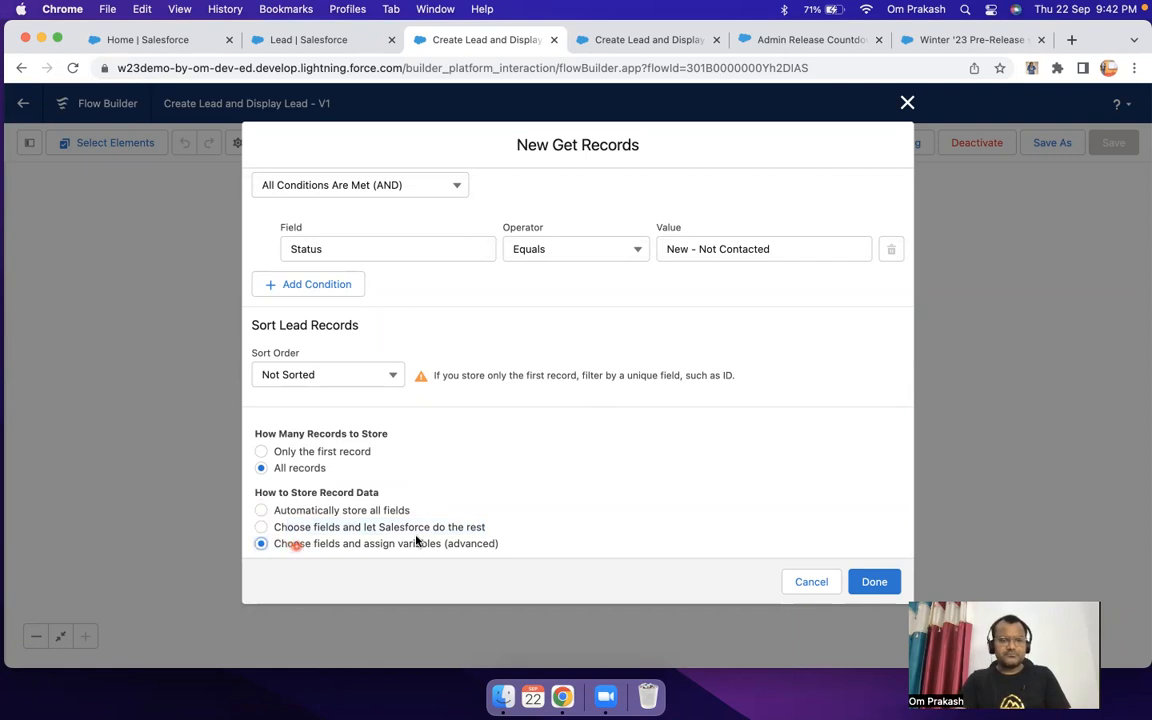
scroll(442, 543, down, 3)
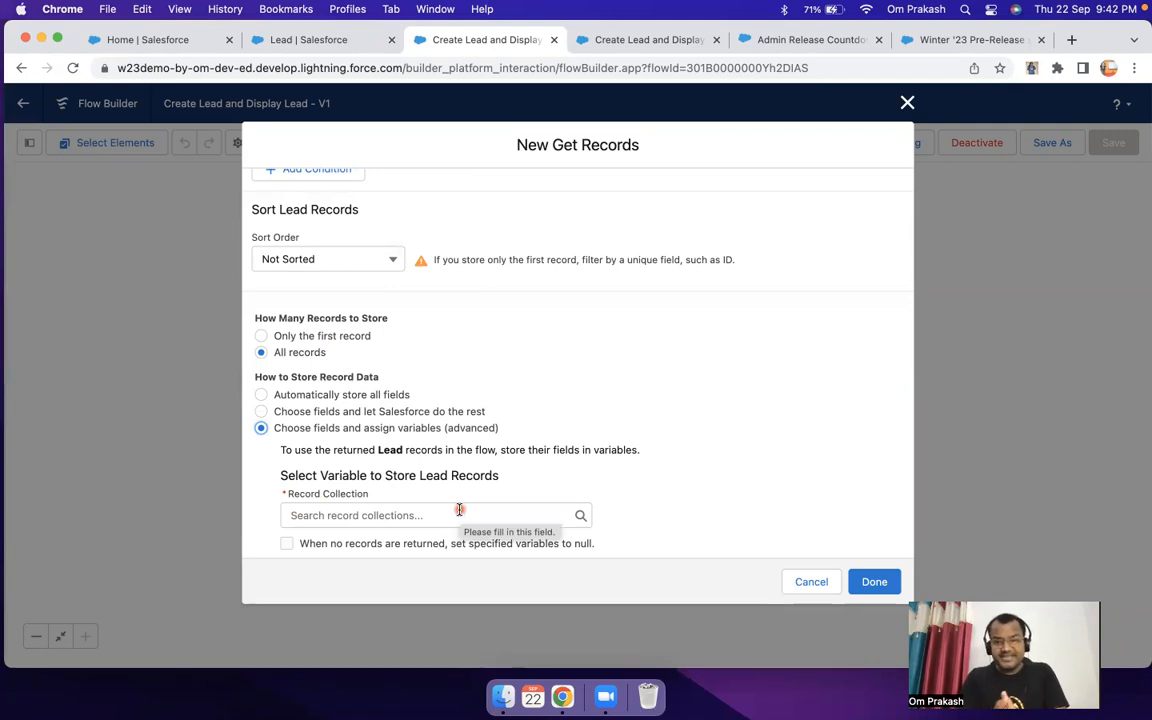
Step: Store all fields automatically, deleting the manual variable assignments, and finish the Get Records element
click(261, 395)
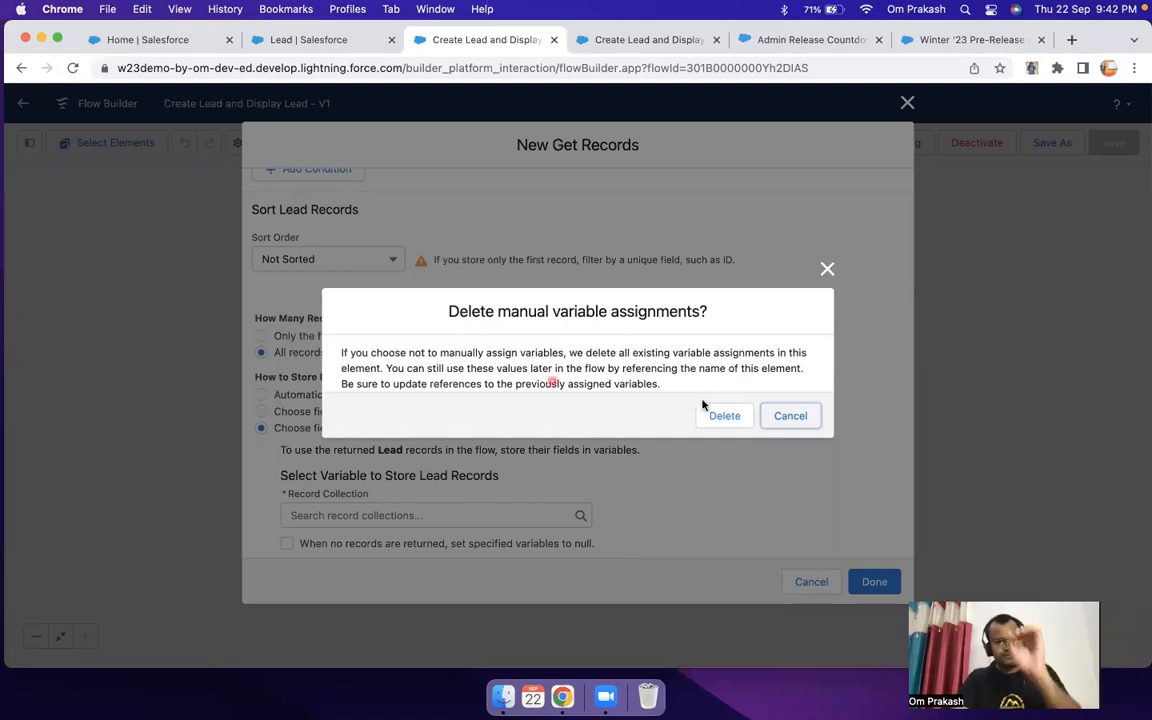
click(724, 415)
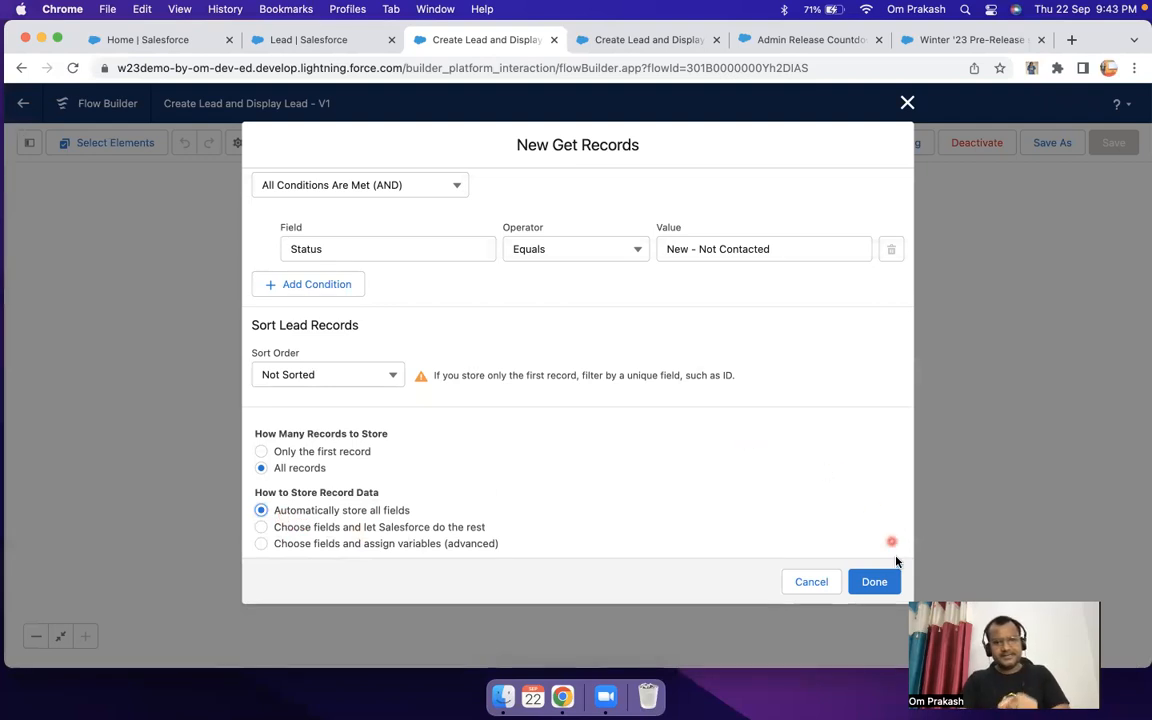
click(872, 584)
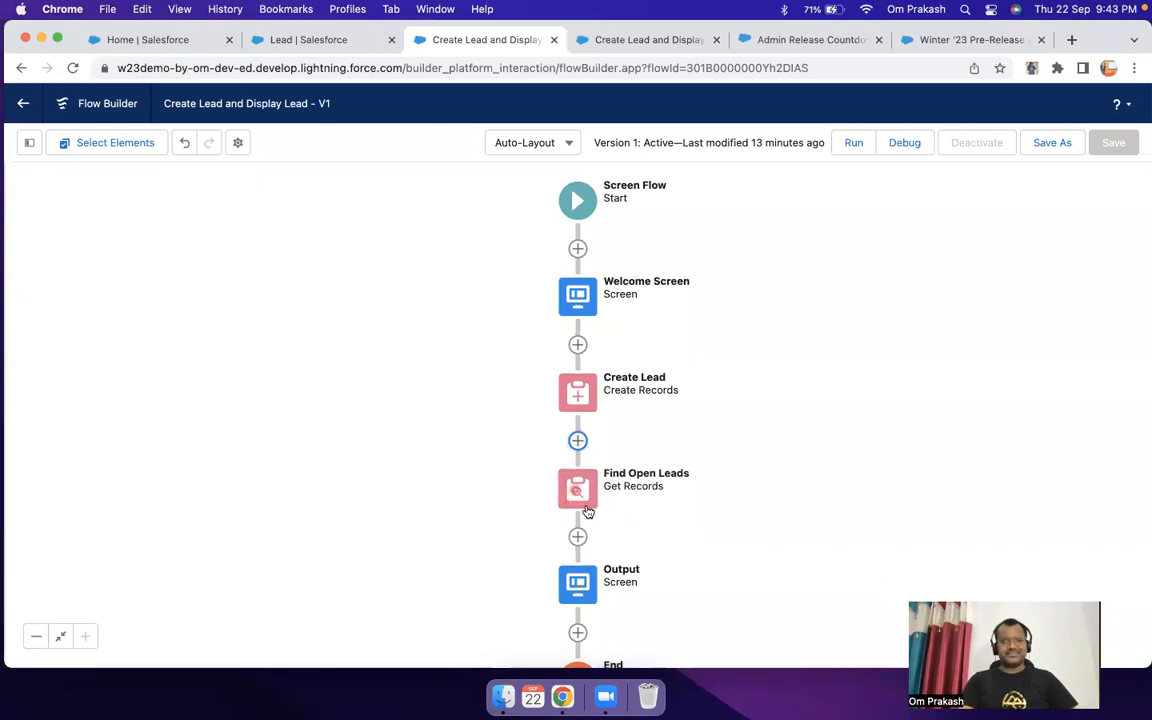
Step: Add a Data Table (Beta) component below the display text on the Output screen and dismiss the beta notice
drag(707, 511, 704, 352)
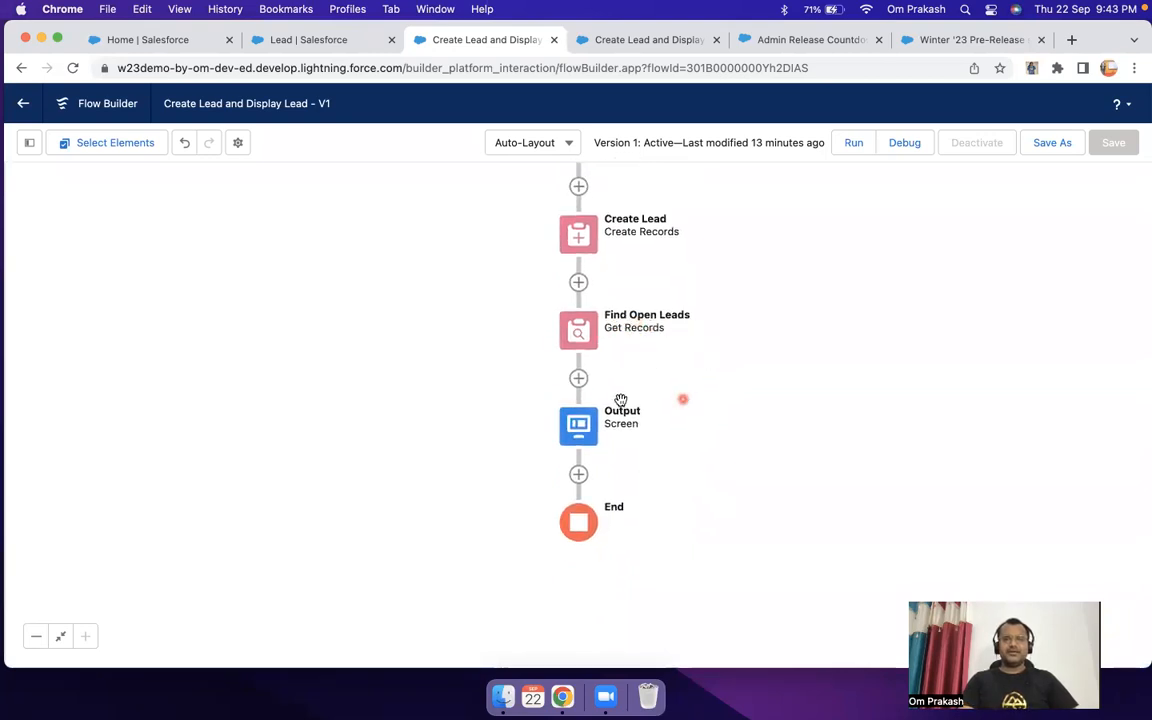
double_click(578, 426)
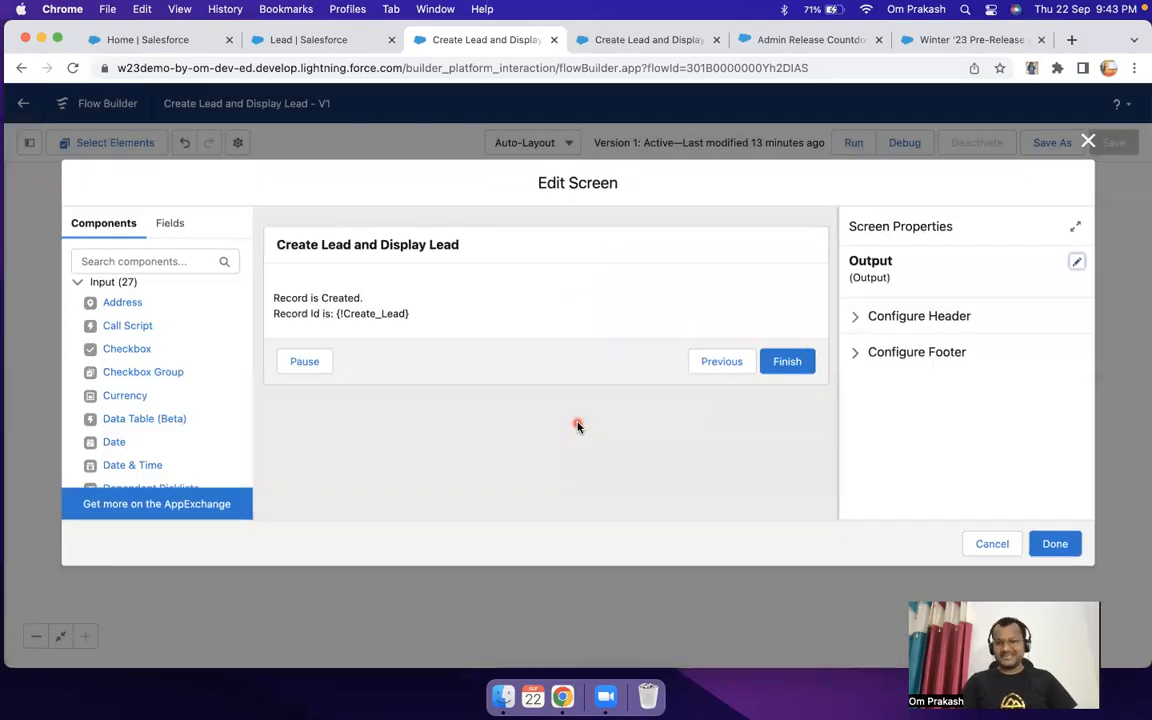
click(447, 310)
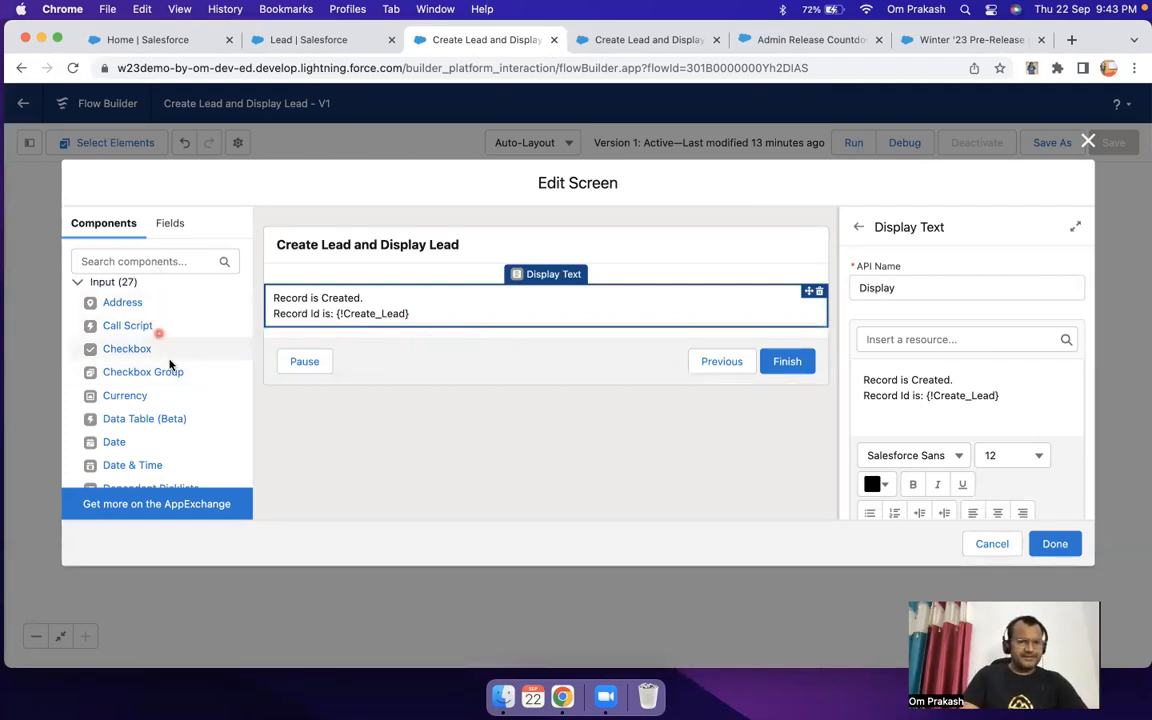
scroll(175, 373, down, 2)
scroll(175, 373, down, 1)
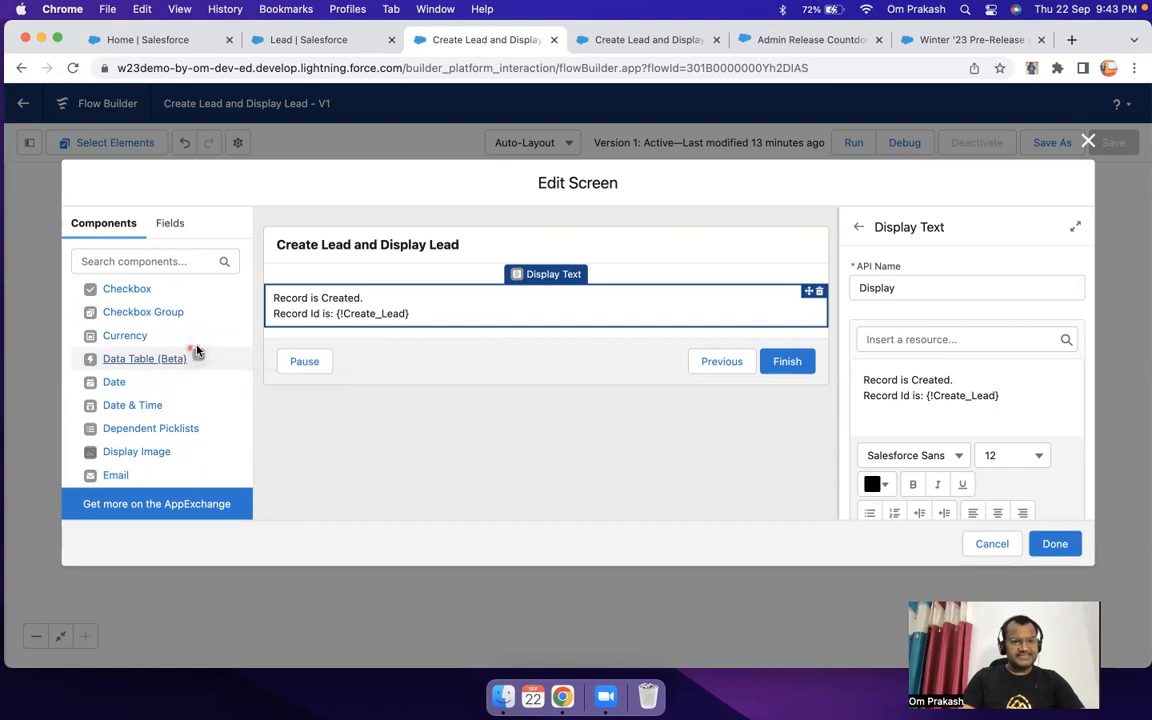
drag(238, 340, 424, 319)
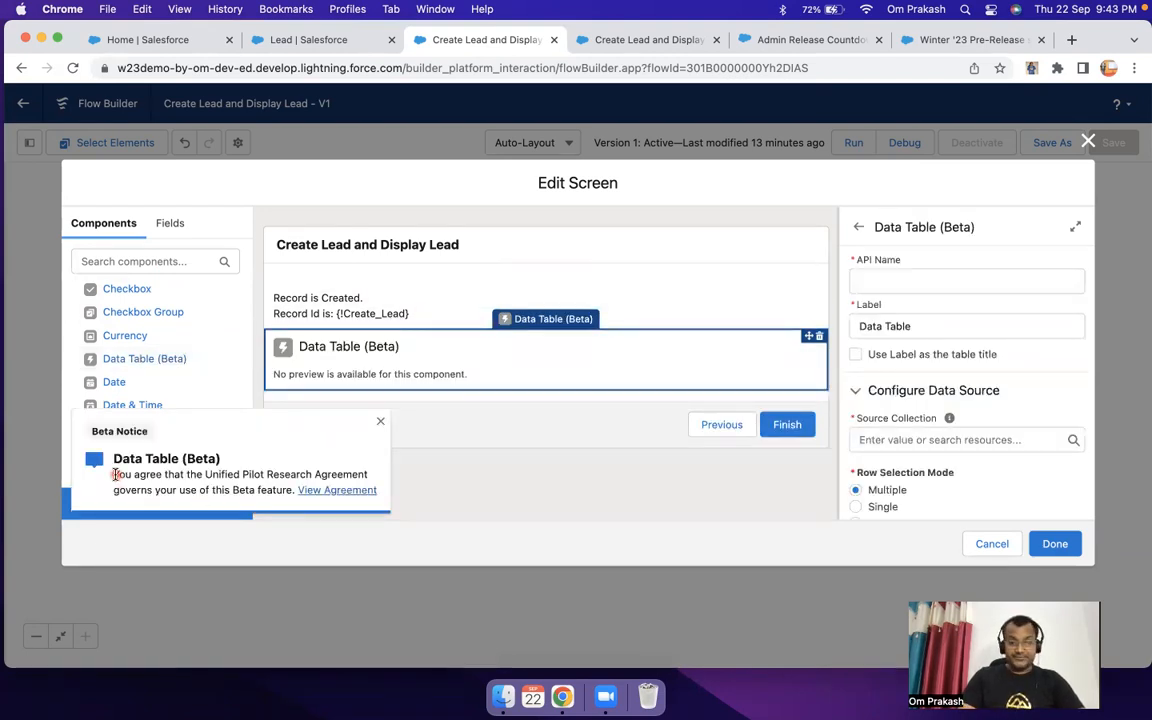
drag(114, 474, 379, 469)
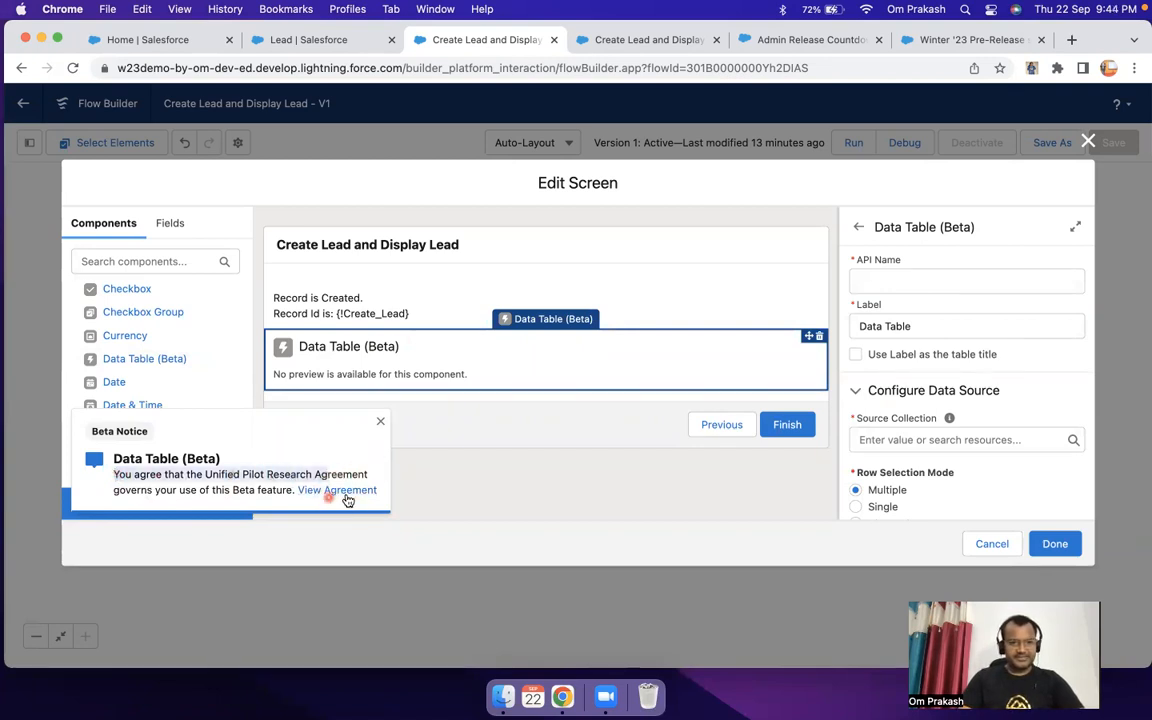
click(381, 423)
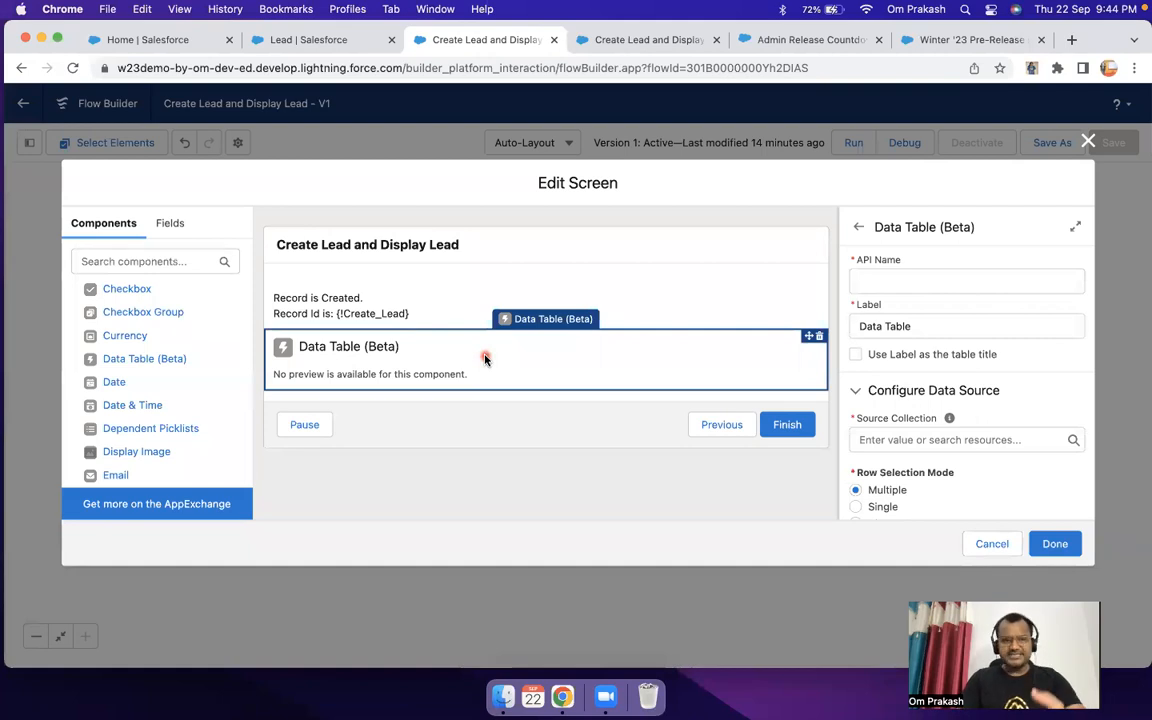
scroll(138, 407, down, 2)
scroll(138, 407, down, 4)
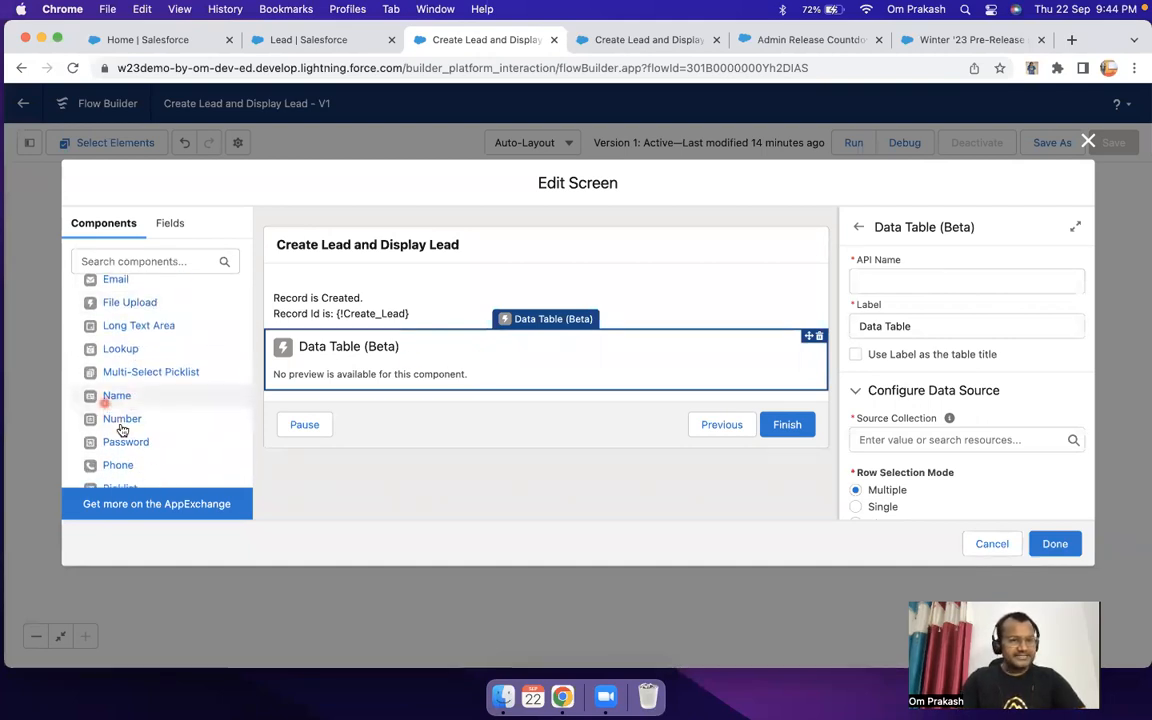
scroll(125, 430, down, 6)
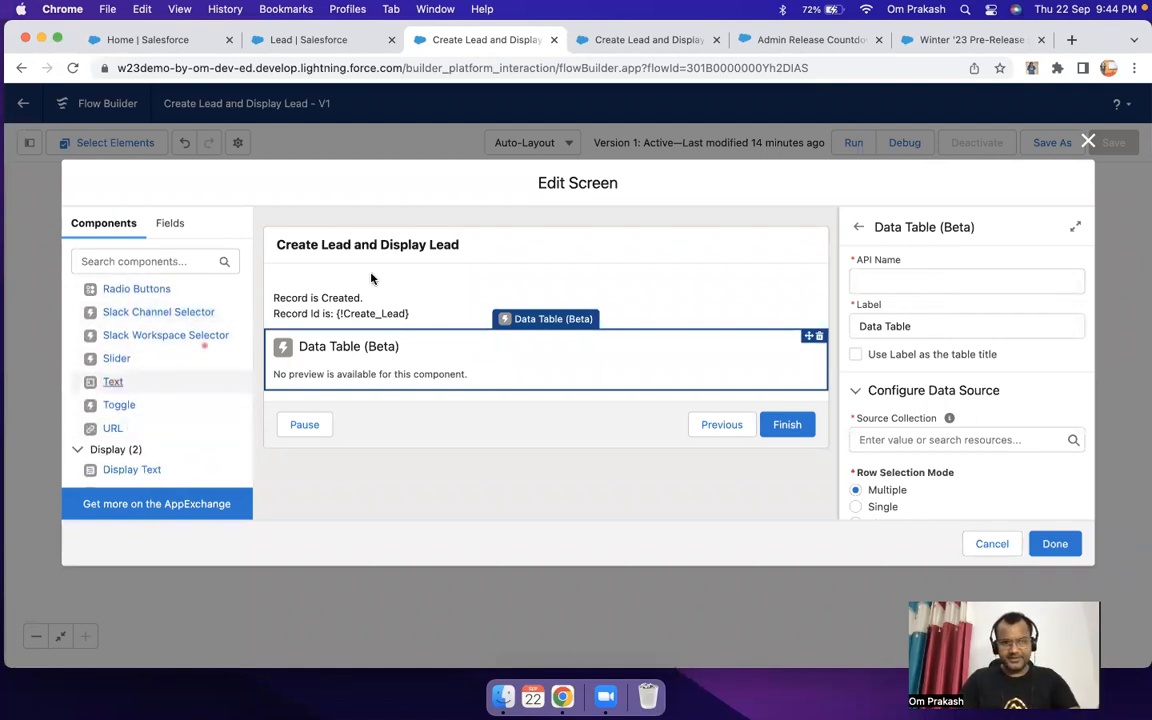
scroll(145, 386, up, 3)
scroll(145, 386, up, 5)
scroll(147, 360, up, 4)
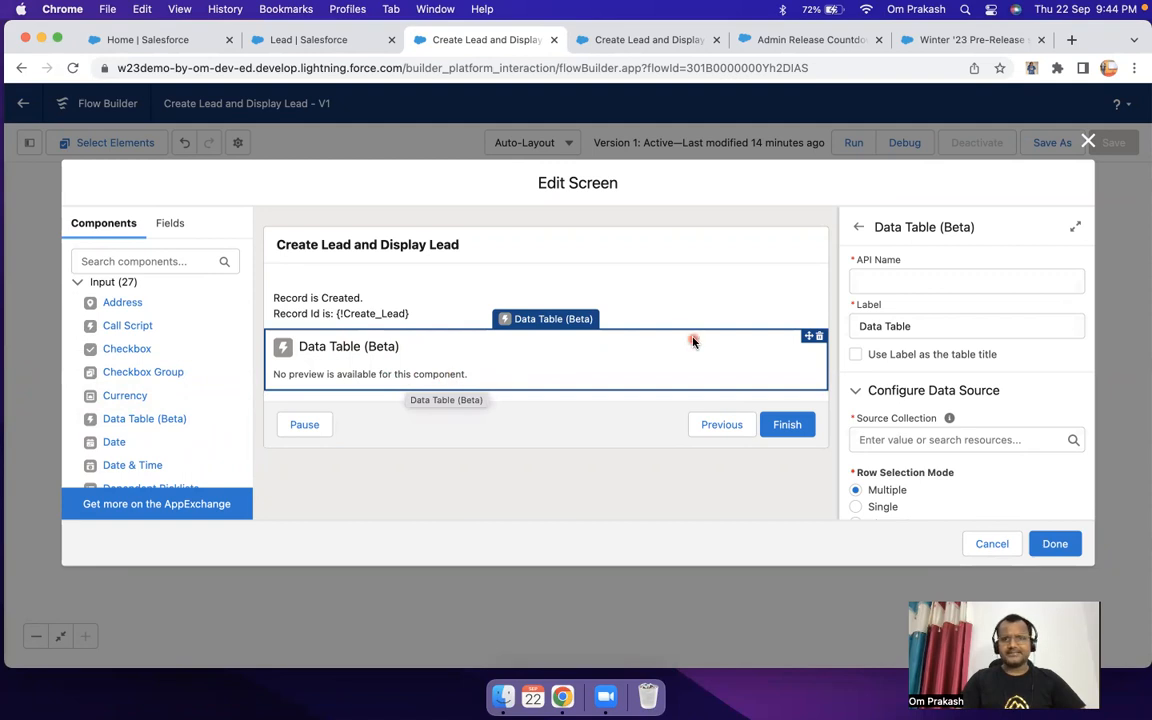
Step: Set the data table's API name to DisplayLeads, without a space
click(908, 280)
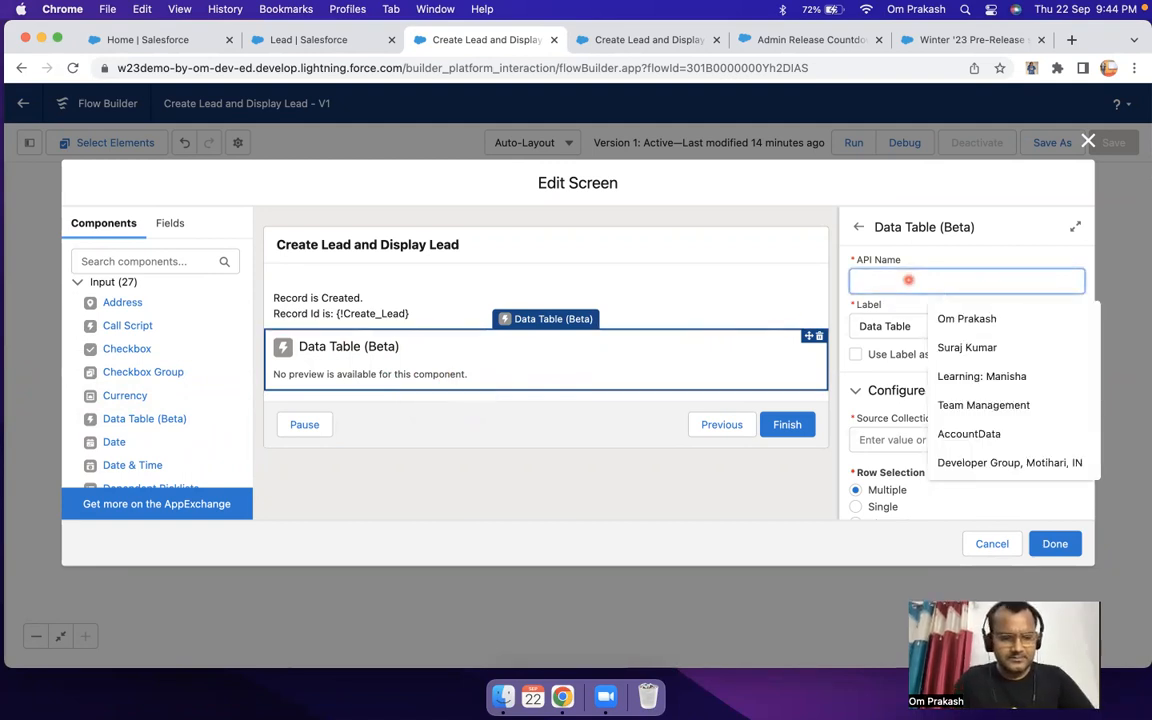
text(Display)
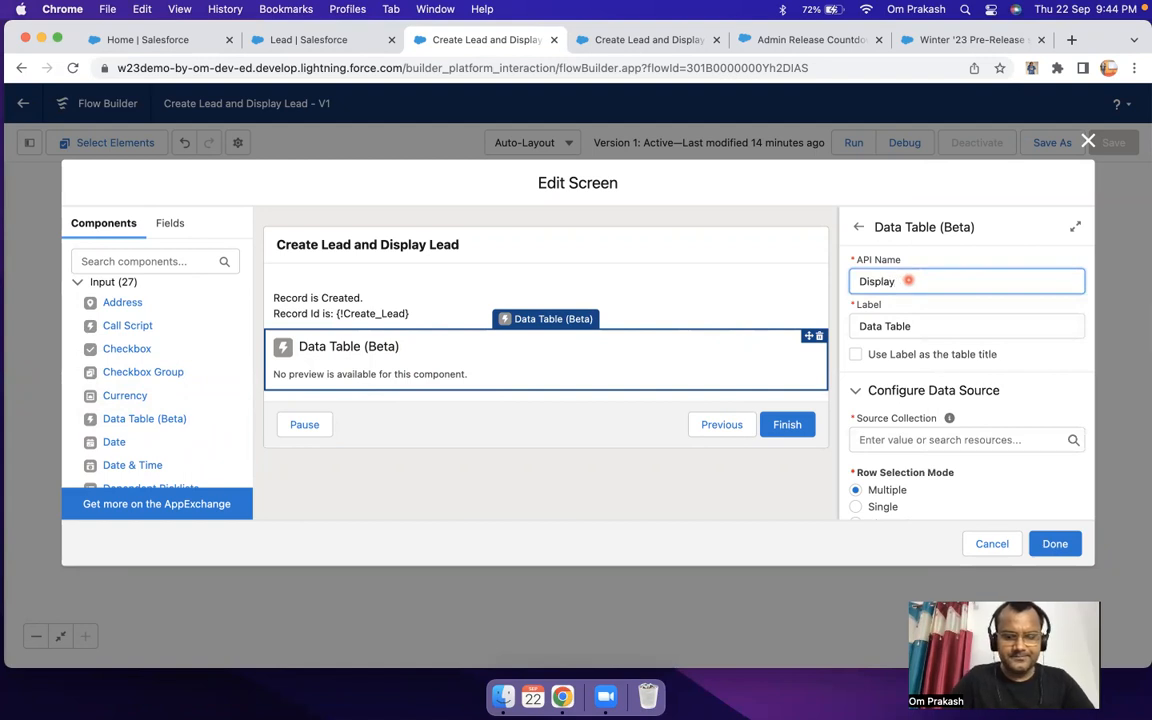
text( Leads)
key(Tab)
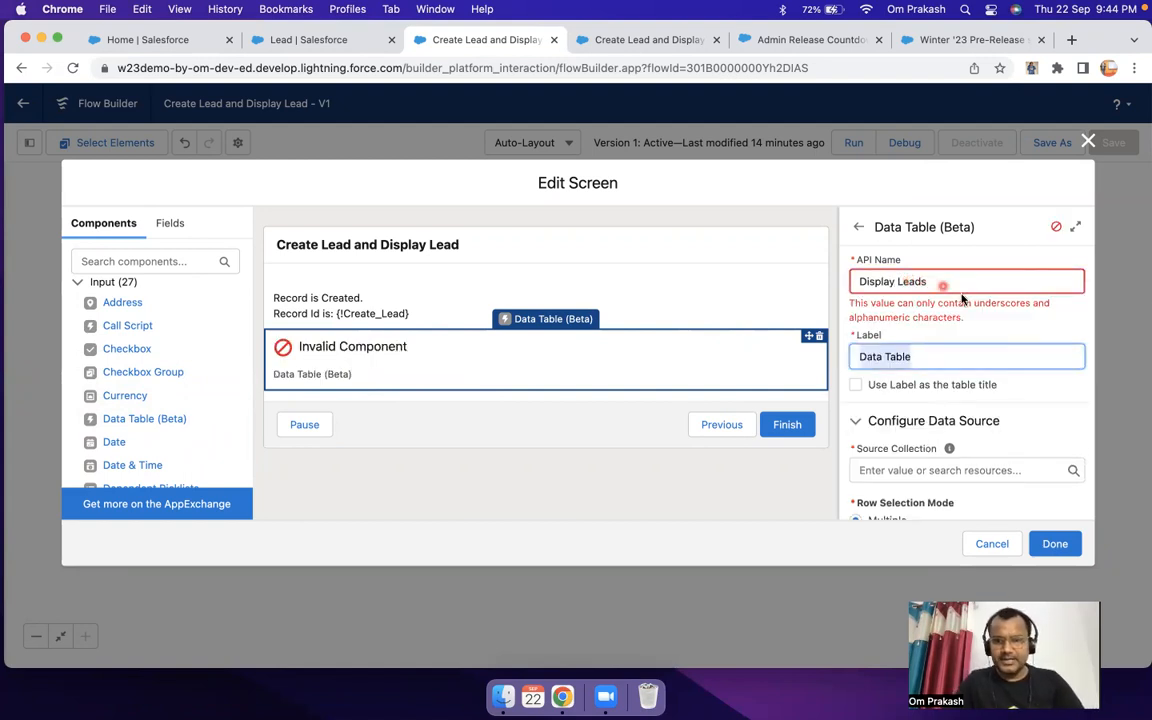
click(899, 281)
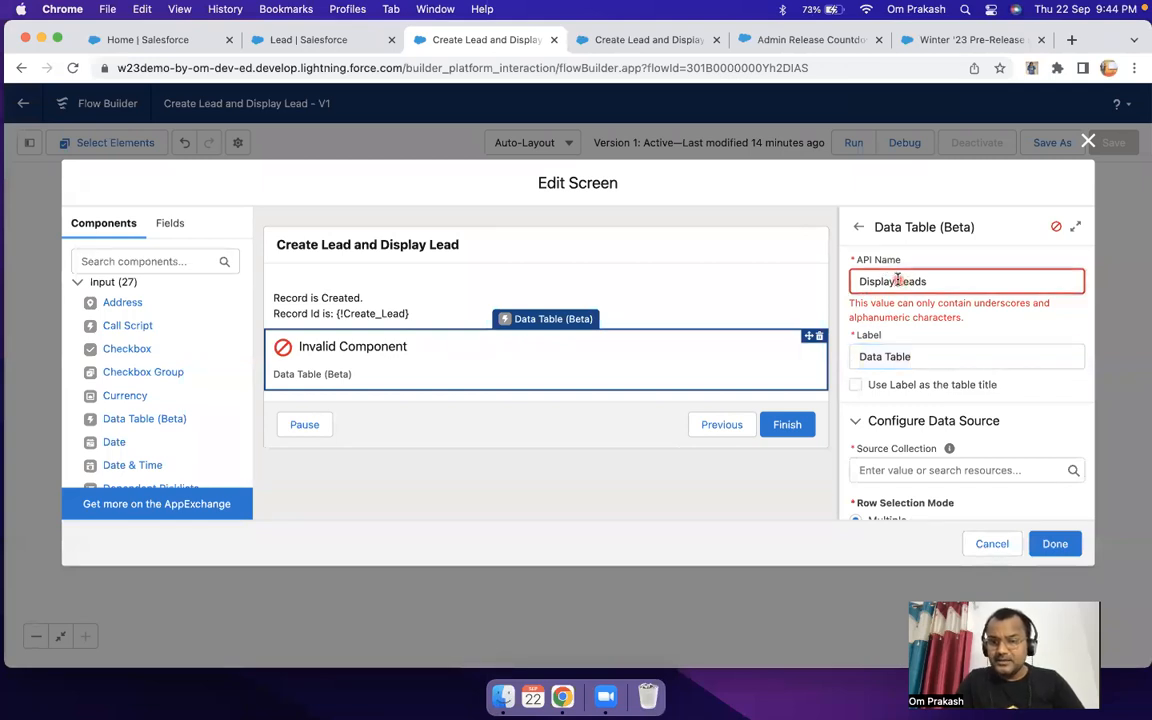
key(BackSpace)
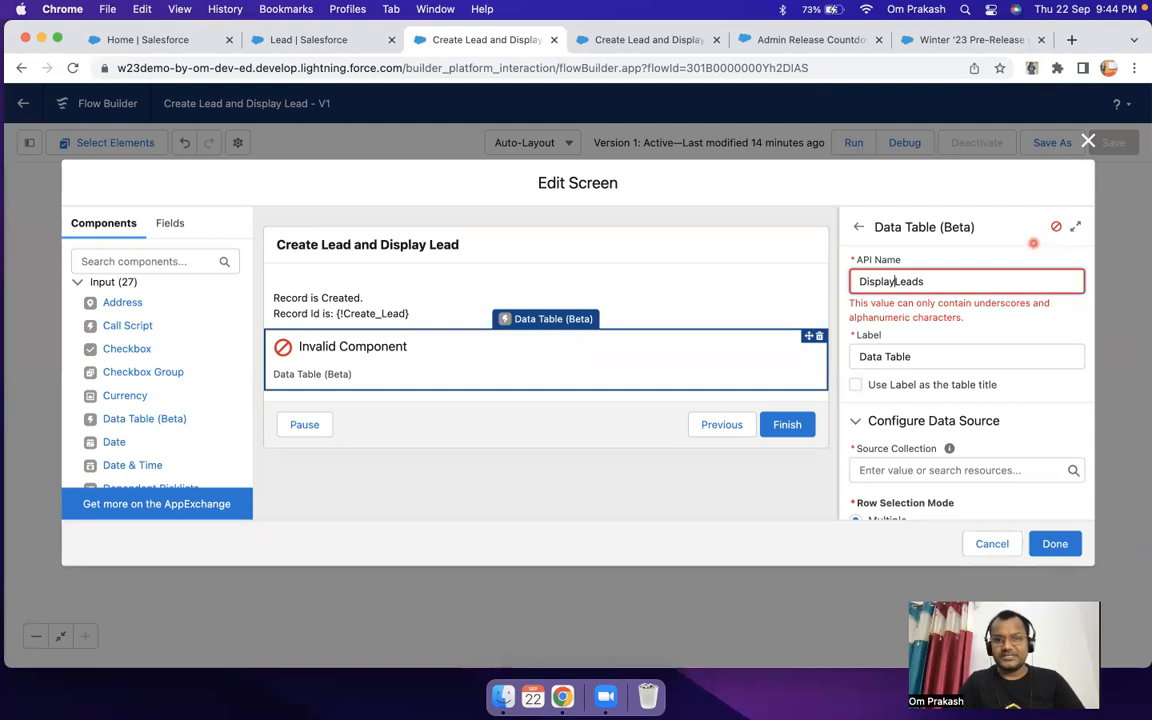
Step: Set the data table's label to "All open Leads"
click(913, 310)
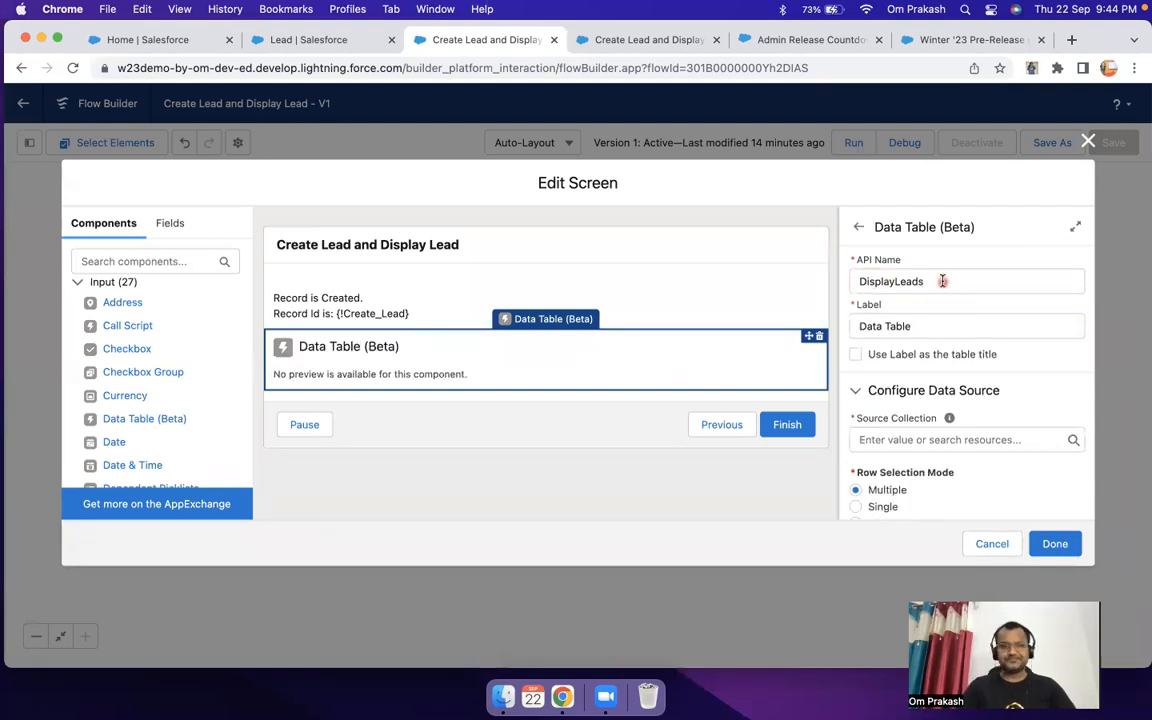
drag(962, 327, 851, 320)
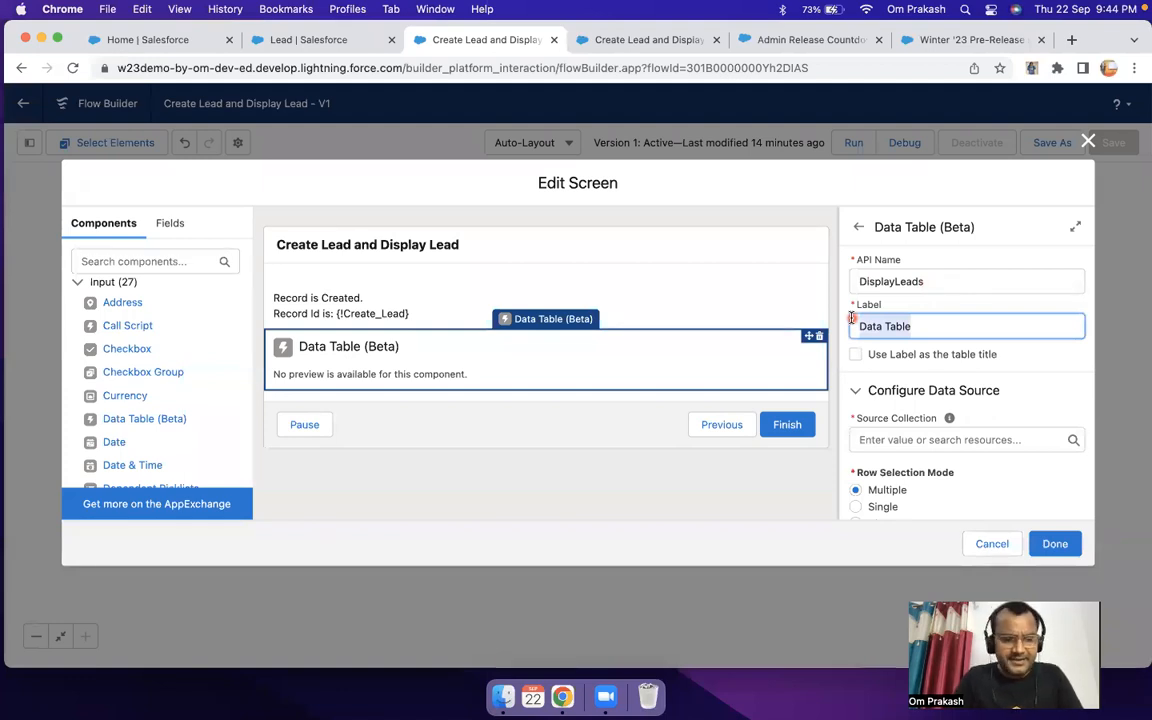
text(Open Leads)
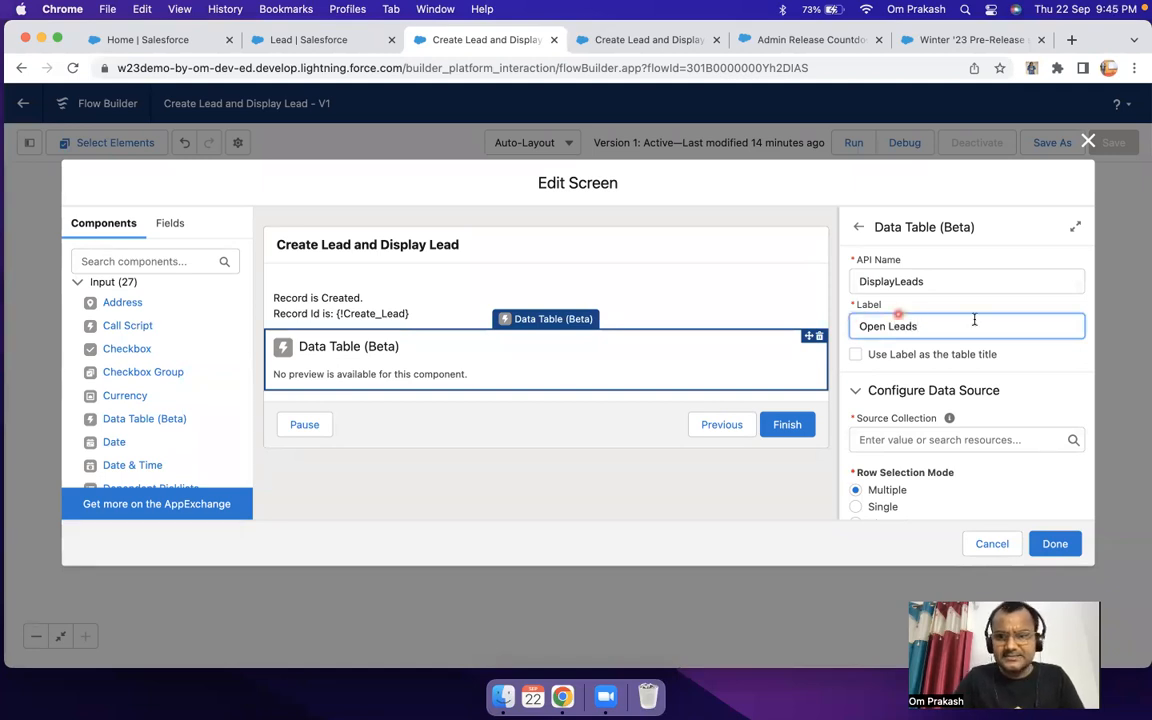
click(859, 325)
text(All)
key(BackSpace)
text(o)
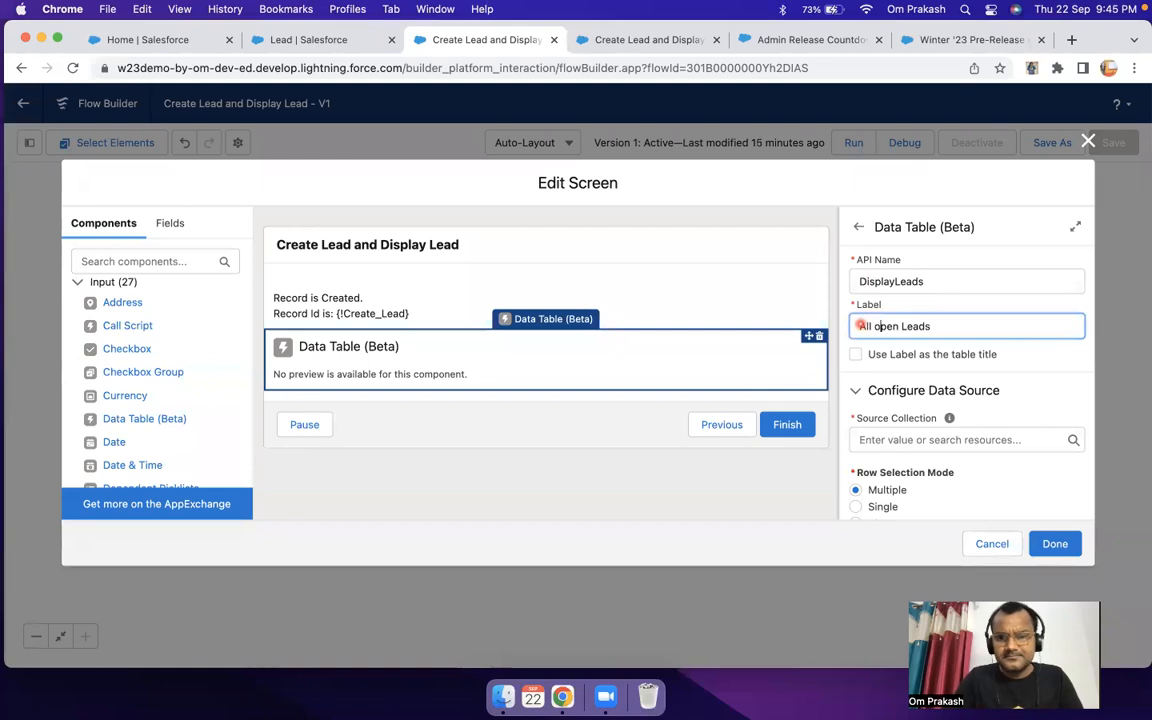
click(715, 357)
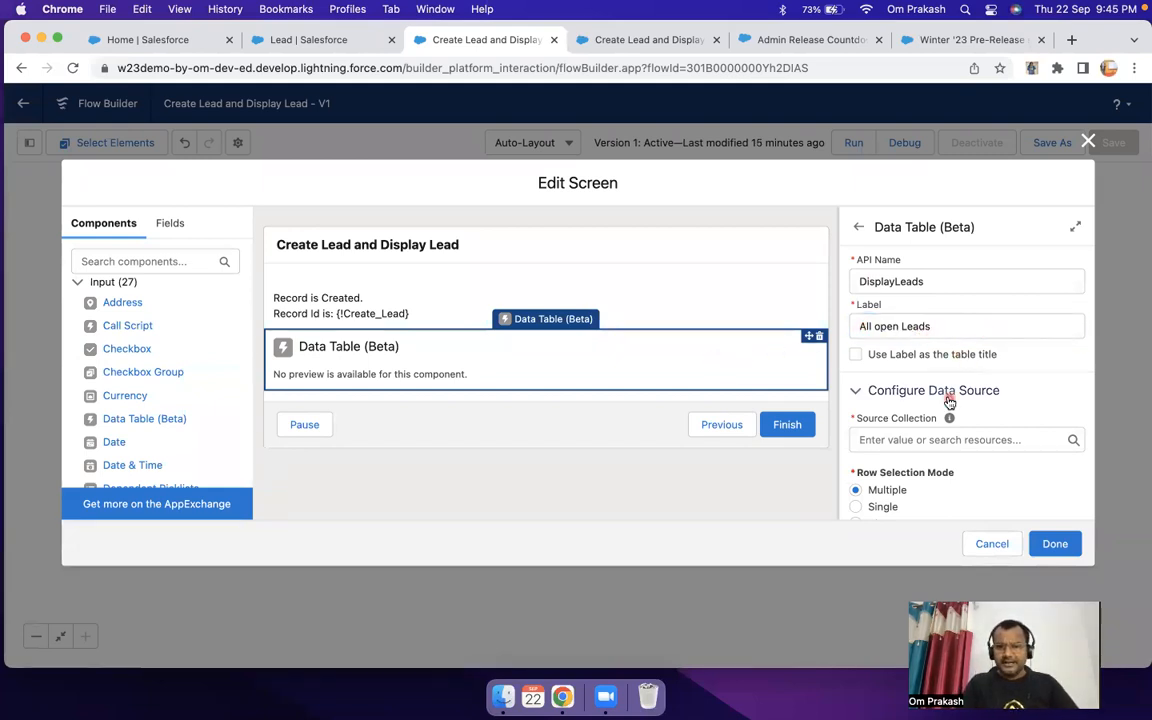
Step: Choose the record collection of leads from Find_Open_Leads as the data table's source collection
scroll(950, 400, down, 1)
scroll(949, 400, down, 2)
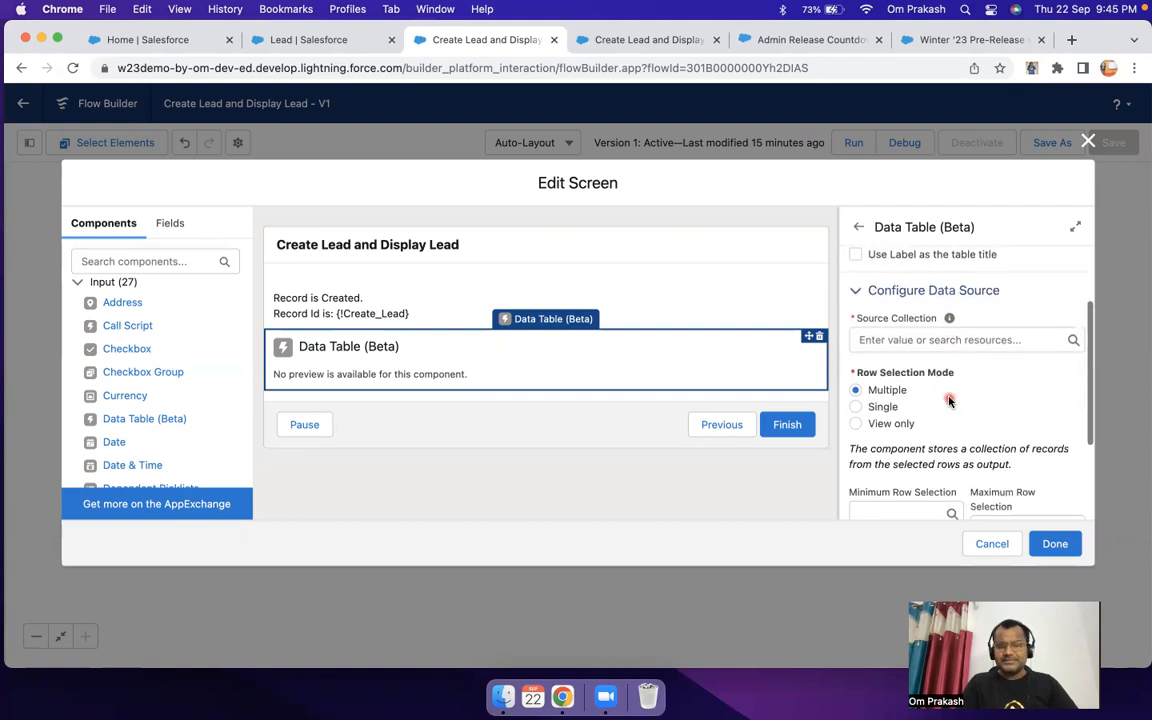
drag(857, 320, 919, 322)
click(860, 318)
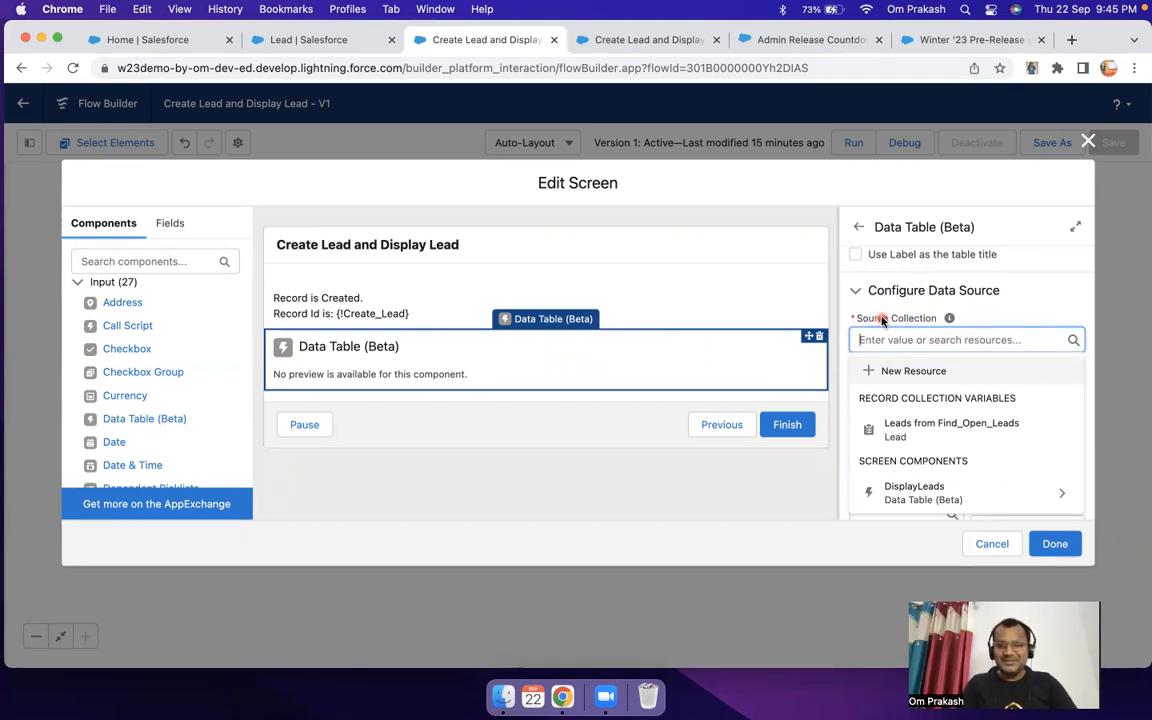
mouse_move(953, 317)
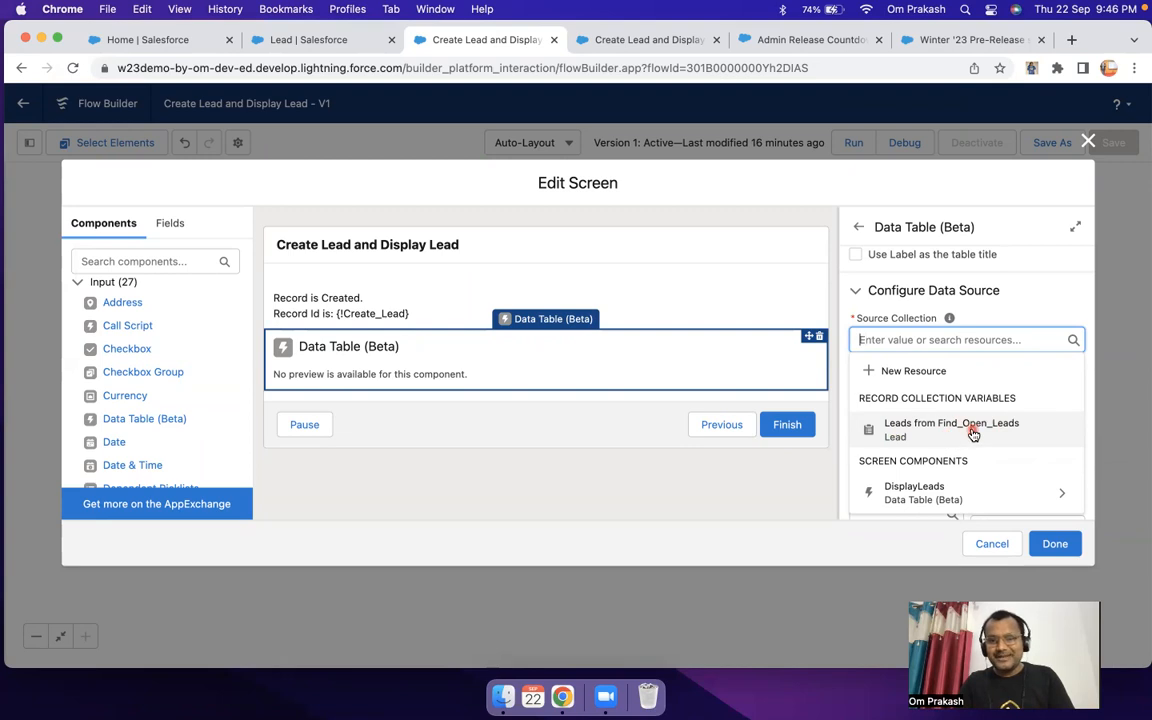
click(973, 430)
click(909, 338)
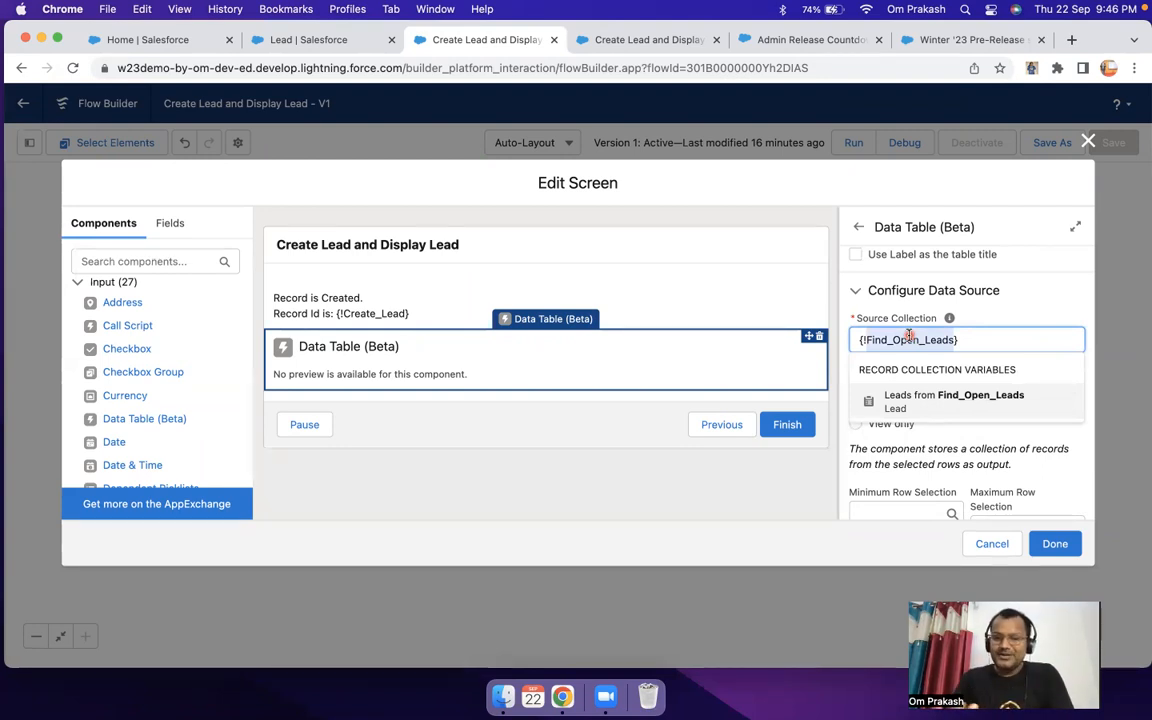
drag(978, 340, 843, 344)
key(BackSpace)
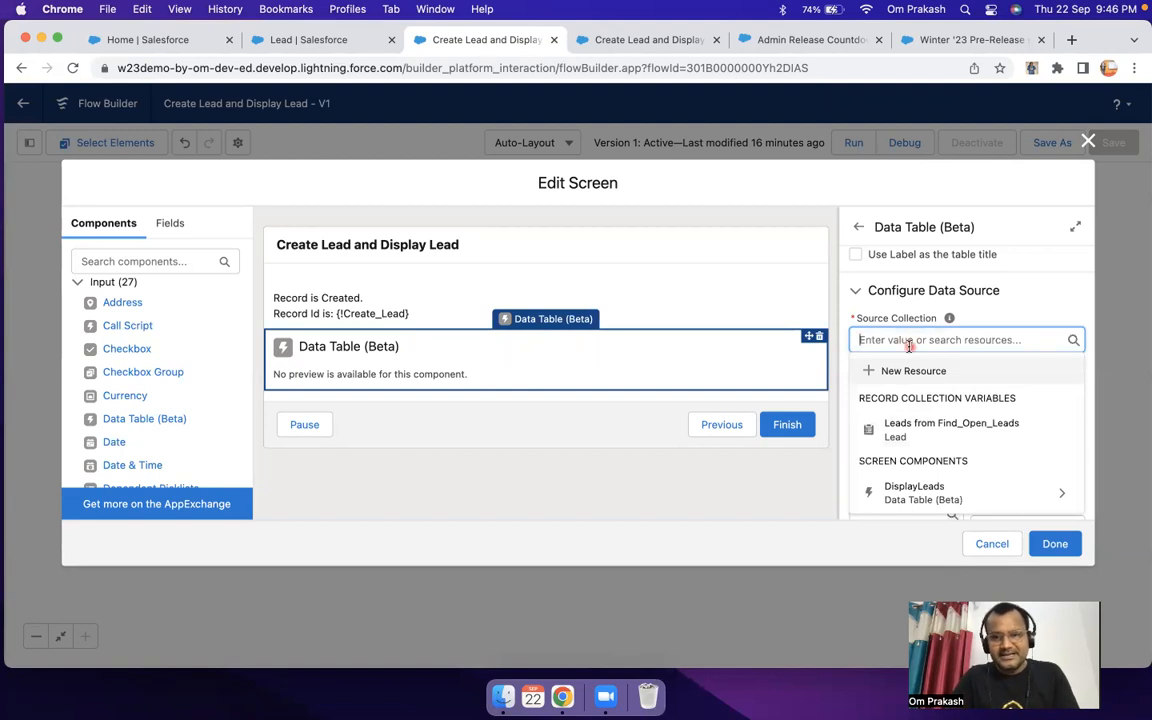
click(942, 430)
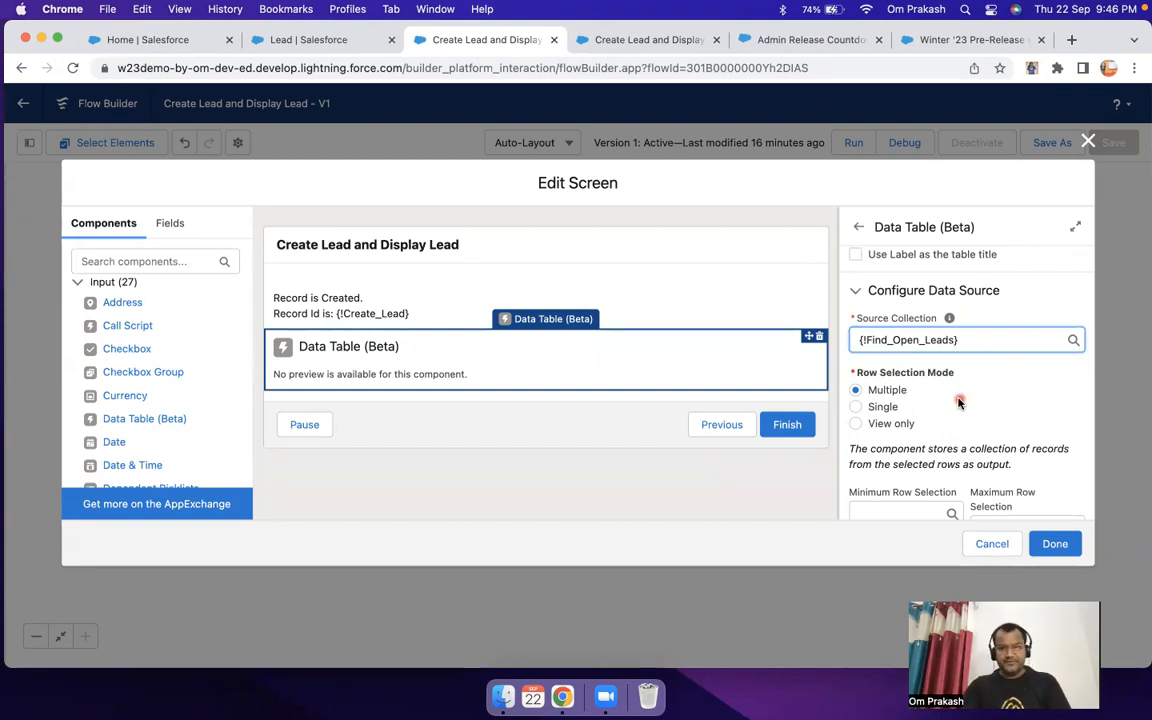
Step: Try the Single and View only row selection modes for the data table and return to Multiple
scroll(930, 401, down, 1)
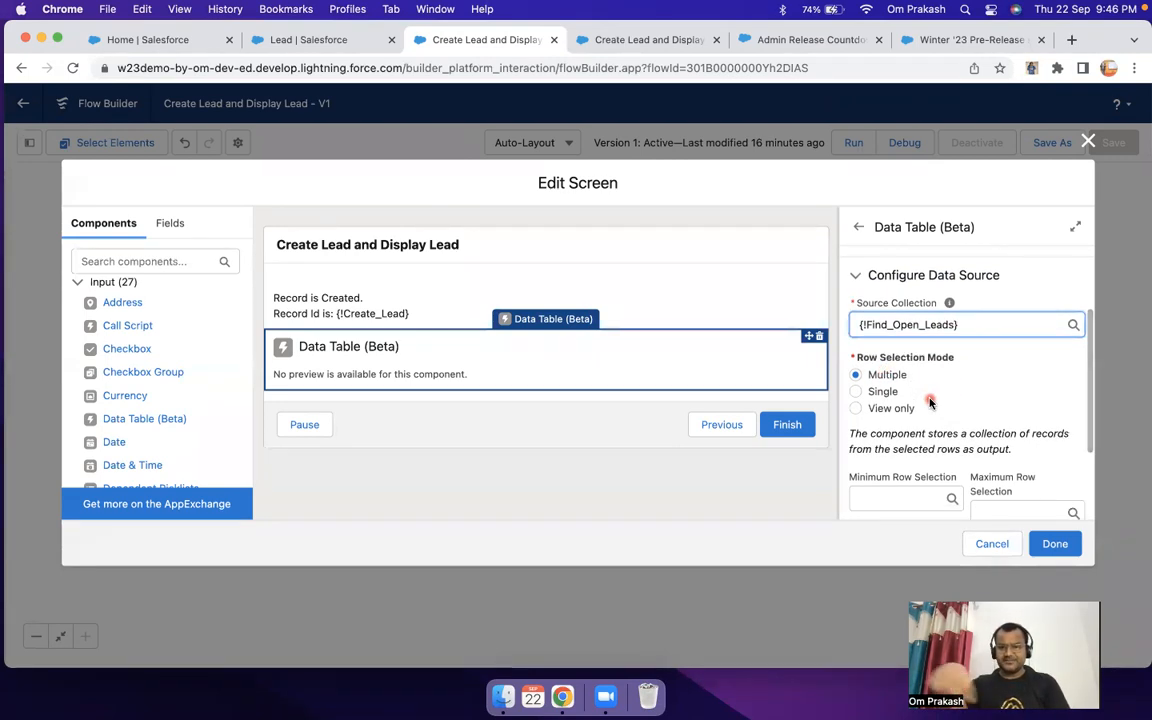
click(856, 391)
click(855, 408)
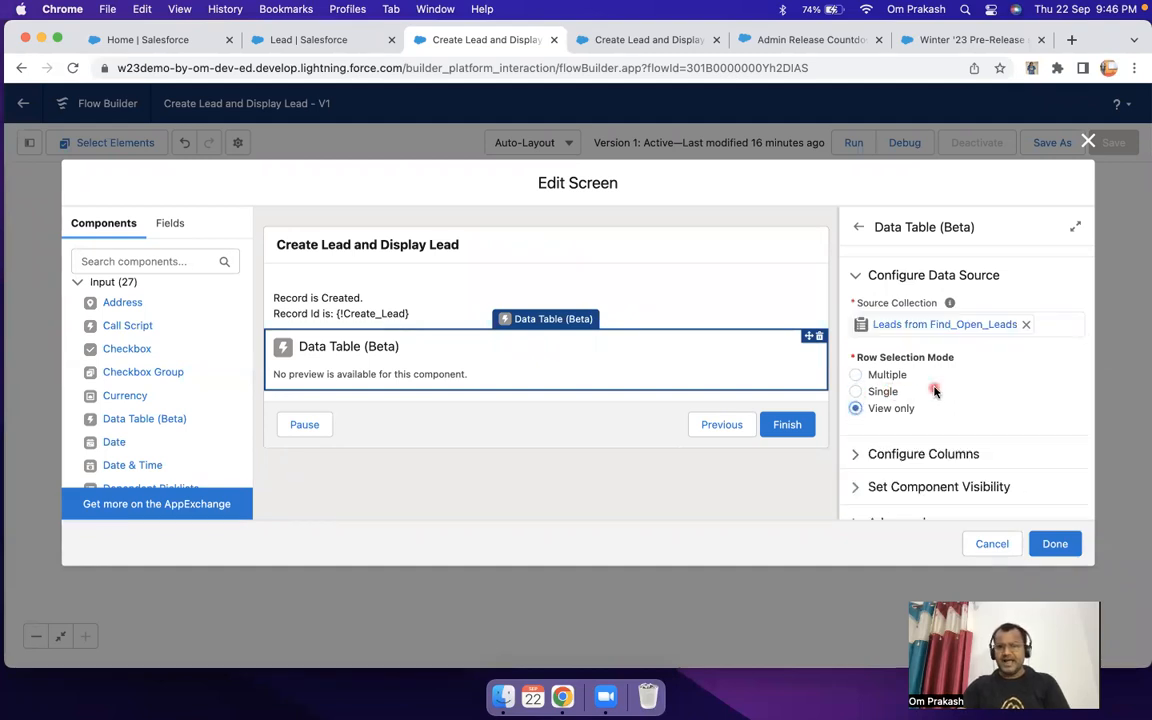
scroll(930, 390, down, 1)
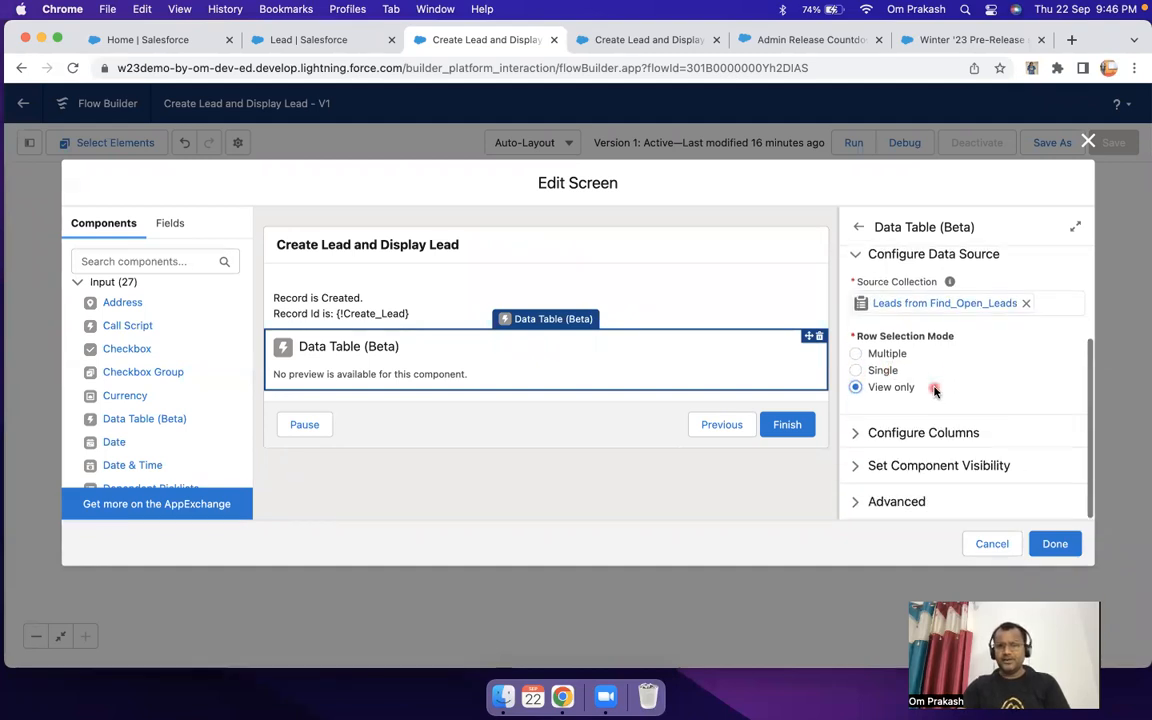
click(856, 354)
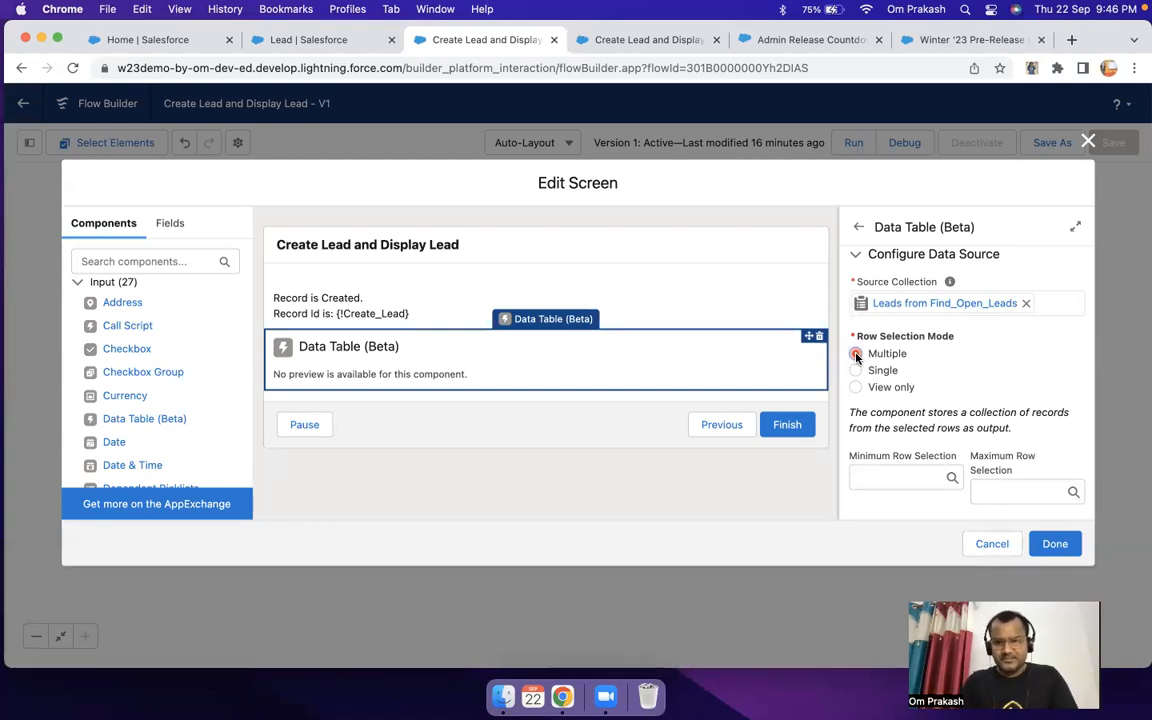
Step: Set the data table's minimum row selection to 1 and its maximum row selection to 3
scroll(857, 436, down, 1)
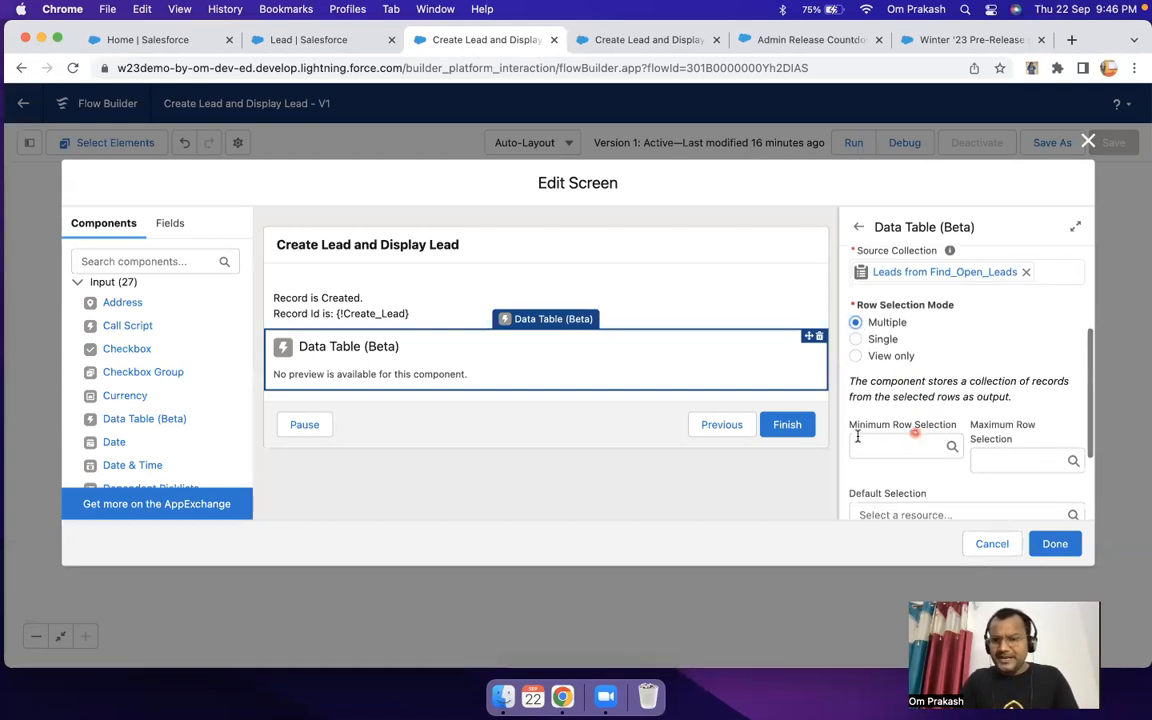
click(932, 446)
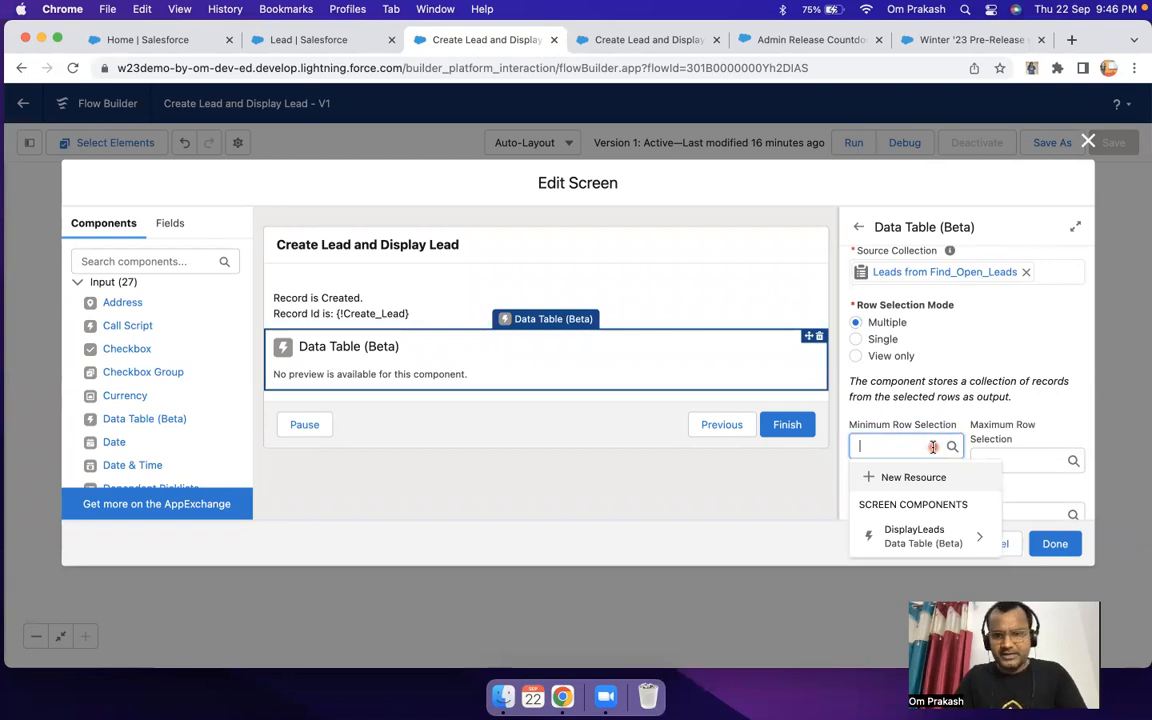
text(1)
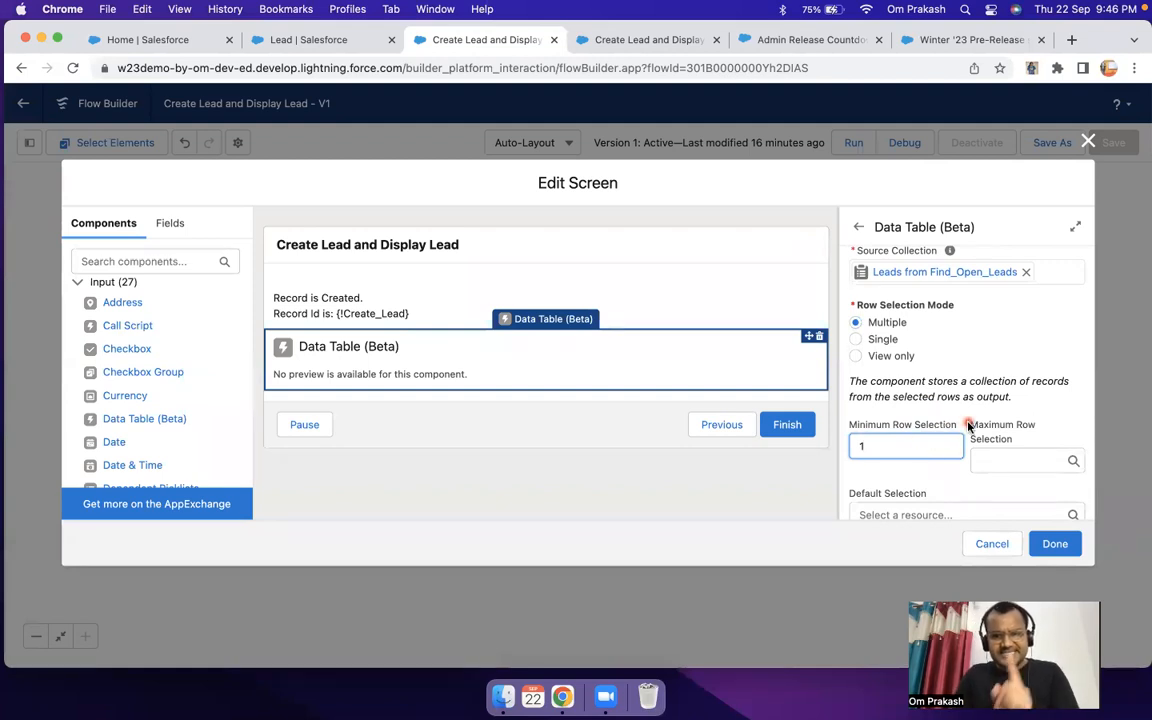
click(1015, 452)
text(3)
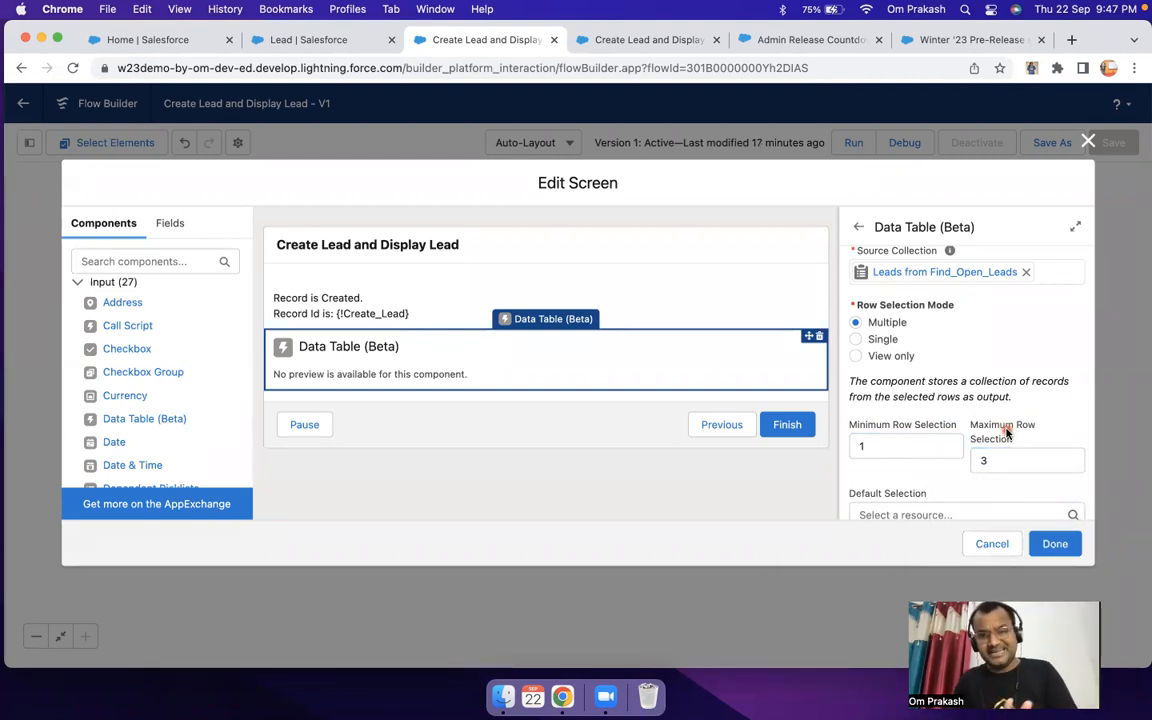
Step: Examine the resources offered for the data table's default selection without choosing one, and return to the data table's settings
scroll(1005, 420, down, 3)
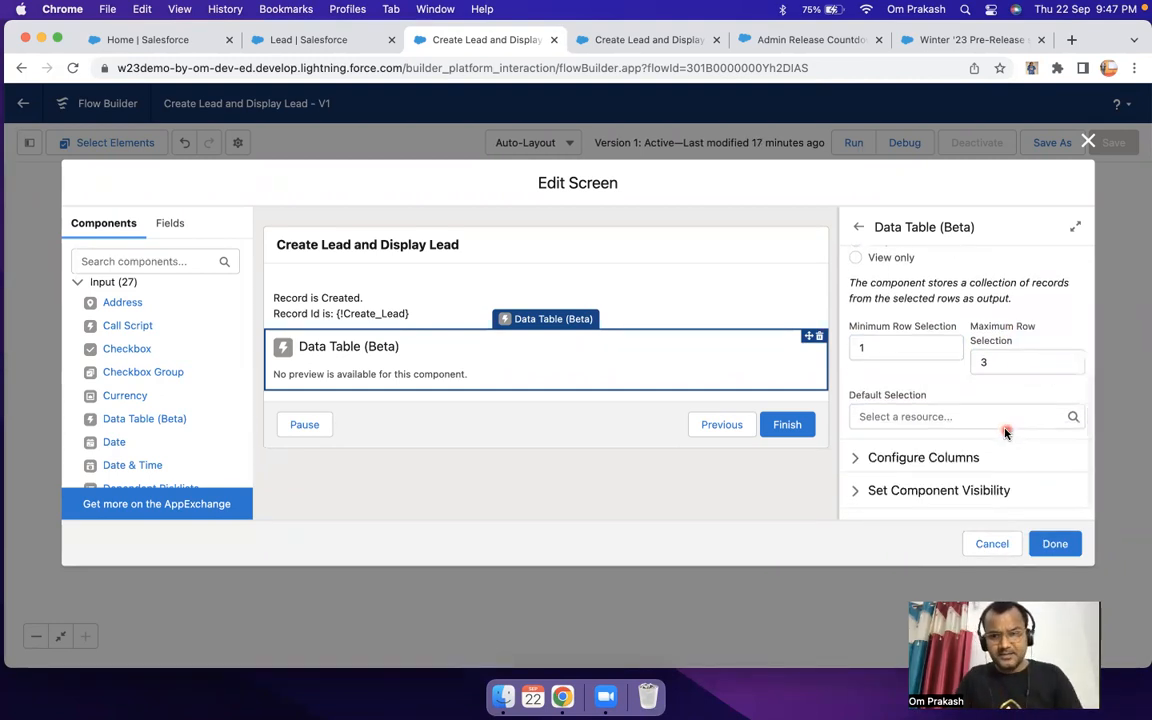
scroll(918, 416, down, 1)
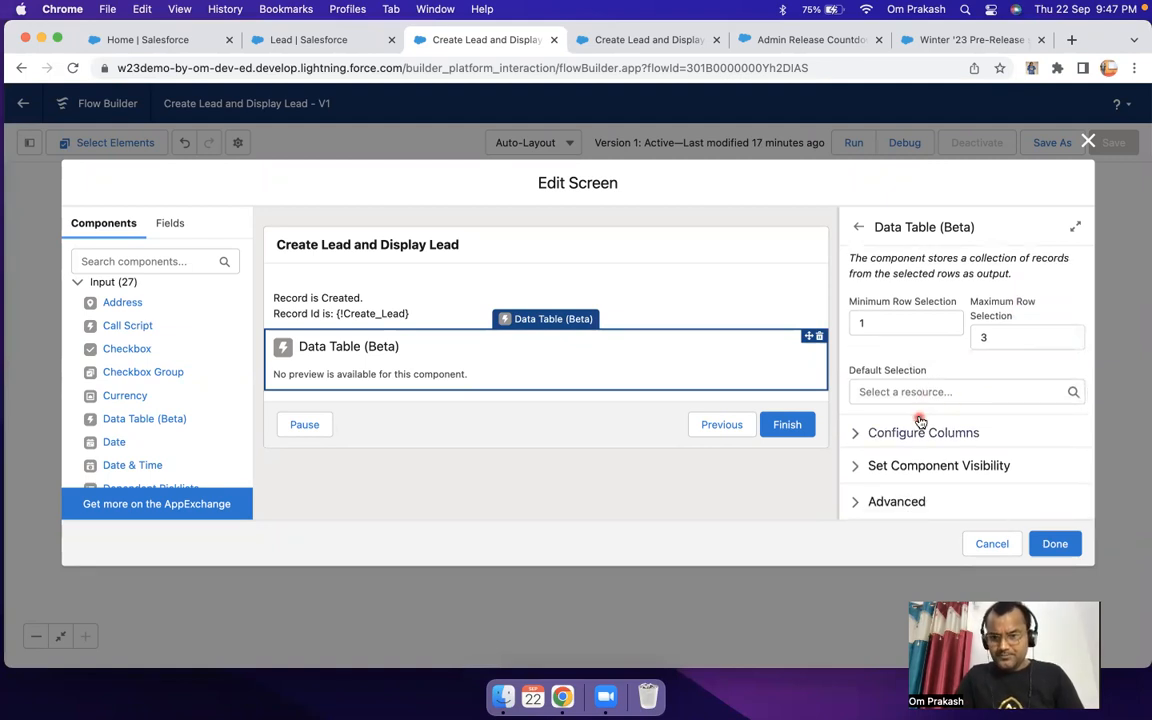
click(872, 432)
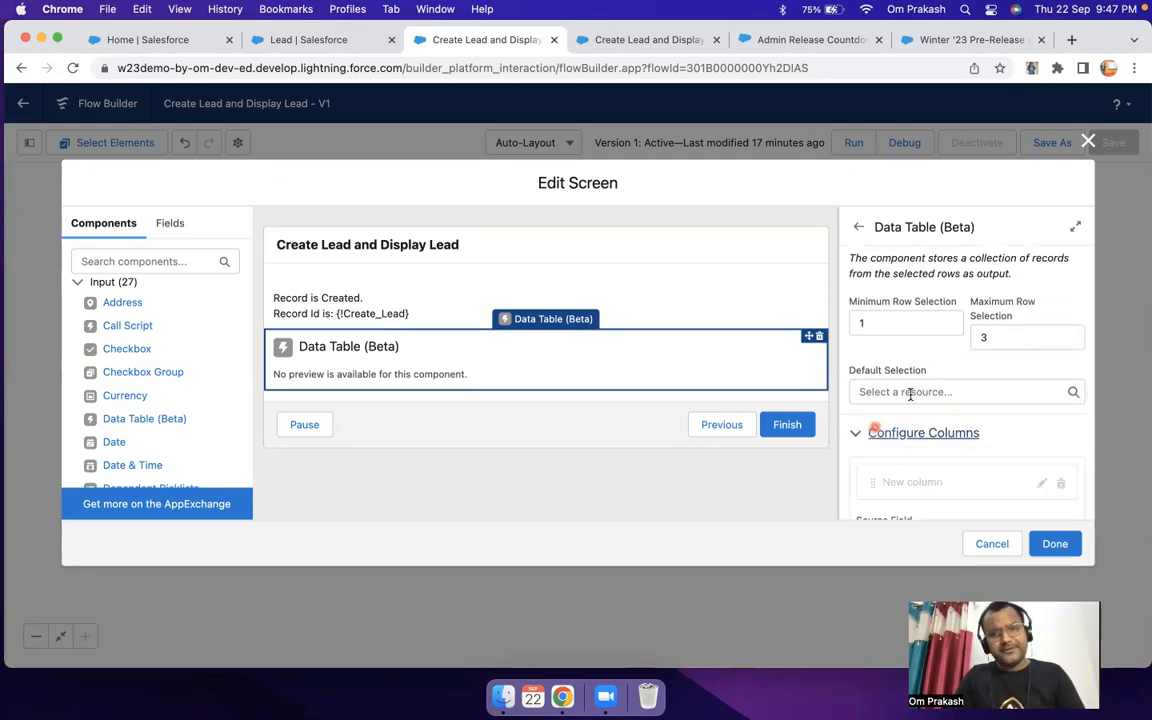
click(898, 391)
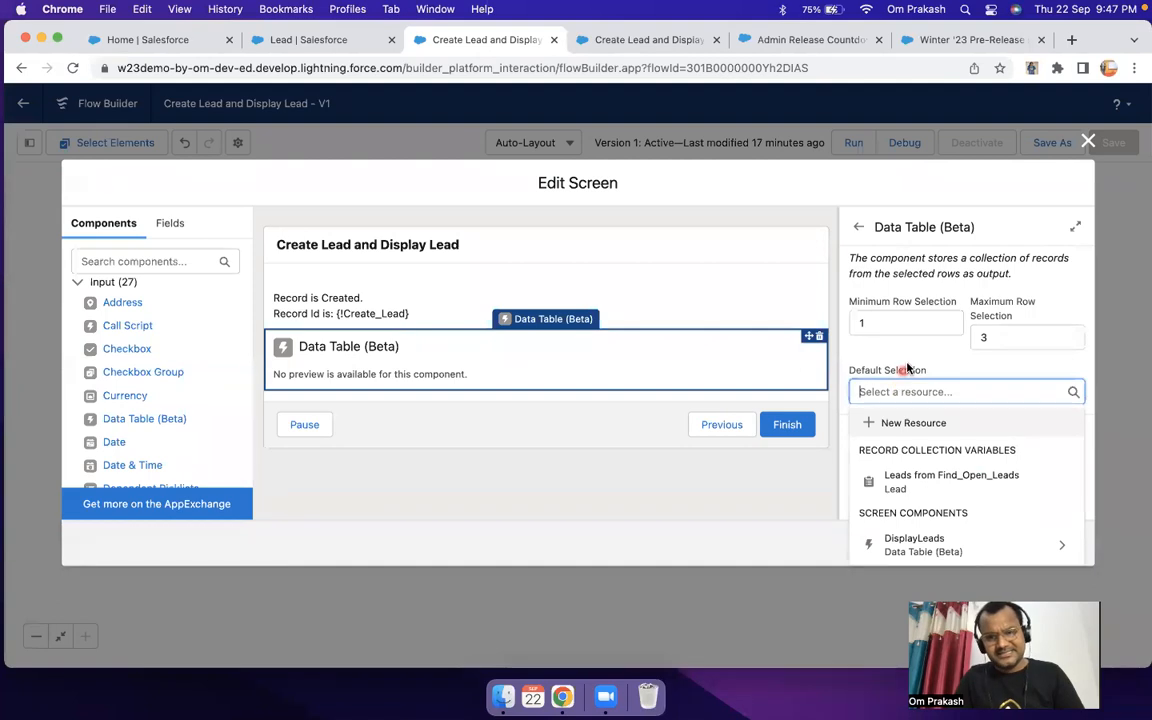
scroll(895, 392, down, 3)
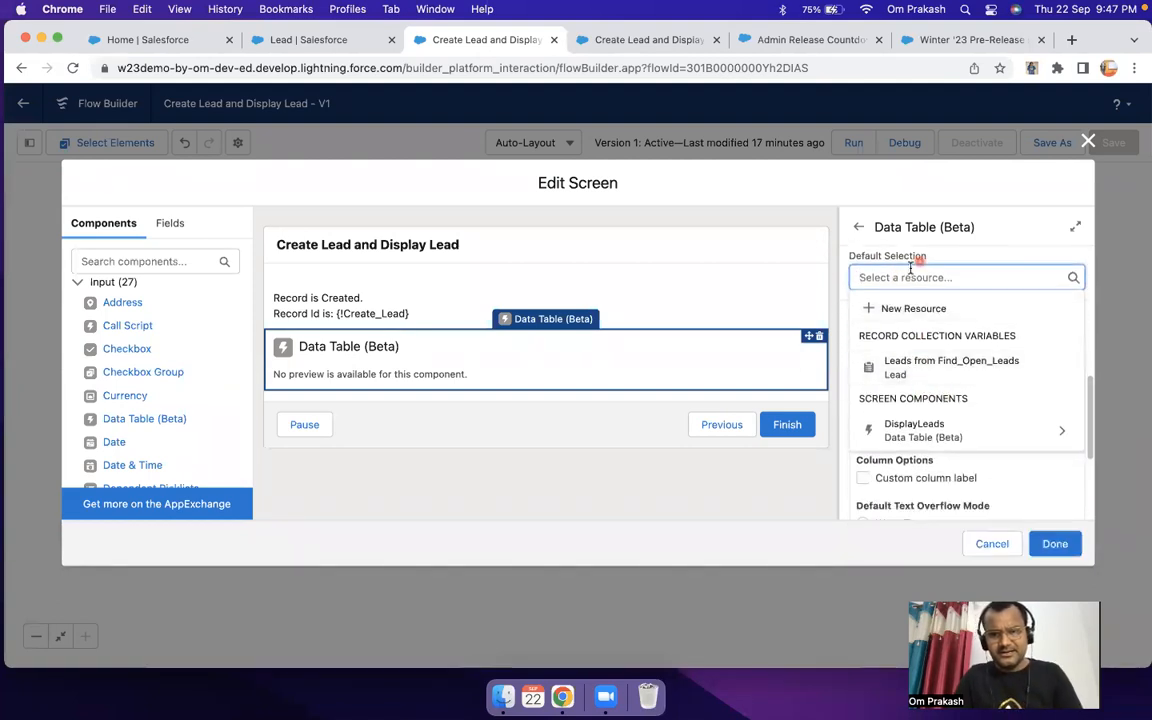
click(735, 298)
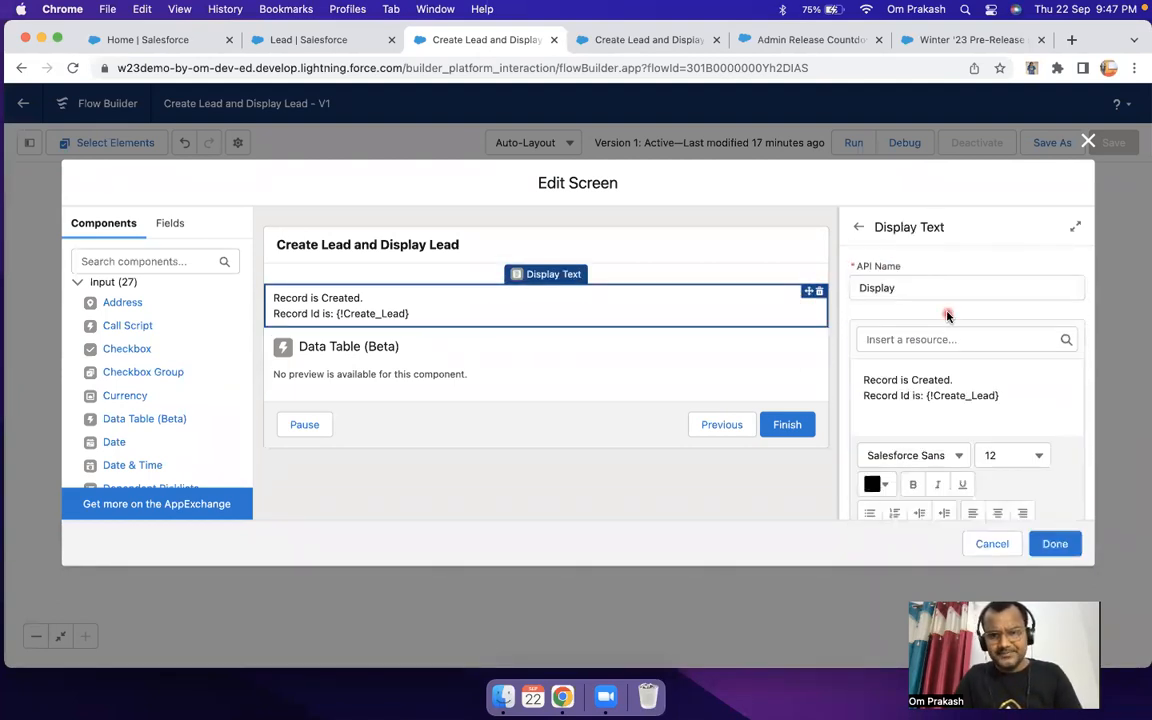
click(535, 345)
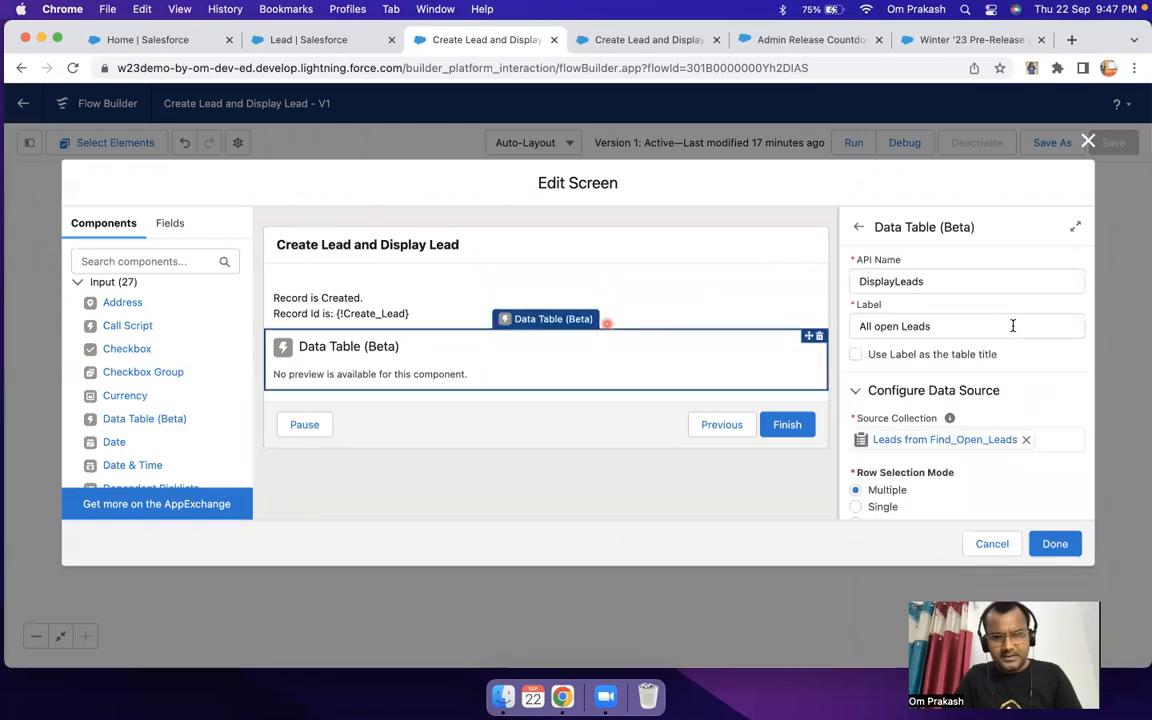
Step: Configure the data table's first column with Name (Full Name) as its source field
scroll(1010, 328, down, 2)
scroll(985, 370, down, 6)
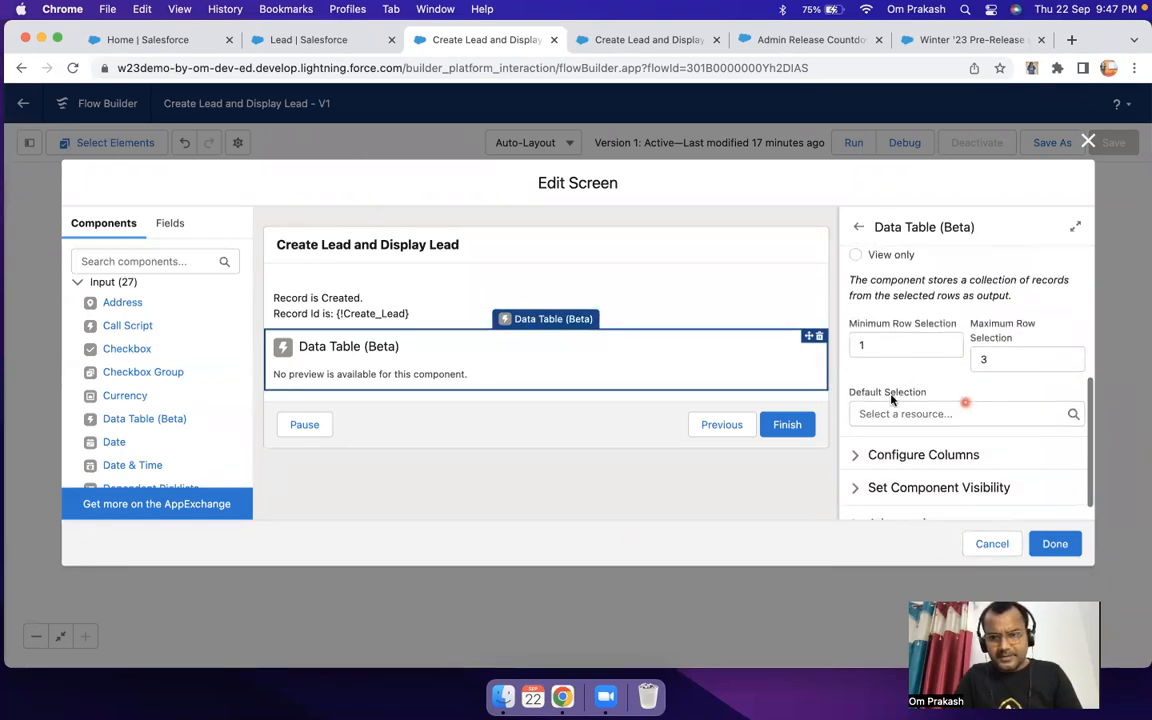
scroll(953, 390, down, 1)
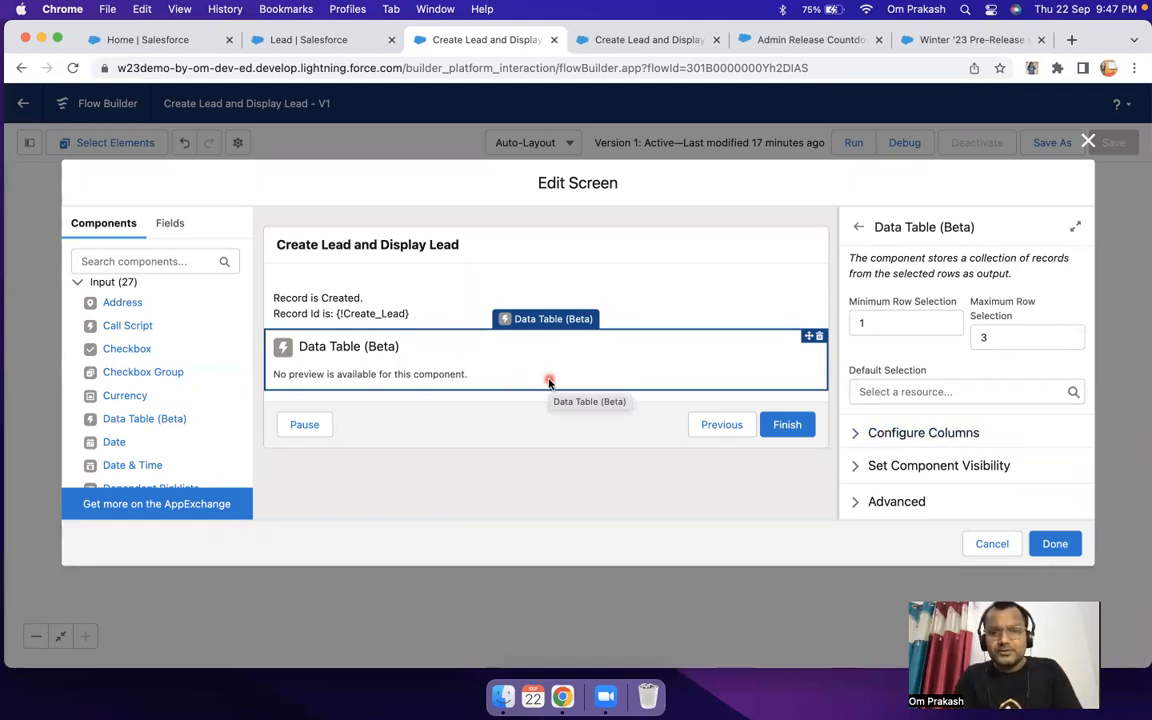
click(915, 432)
scroll(948, 425, down, 2)
scroll(948, 425, down, 2)
scroll(946, 419, up, 3)
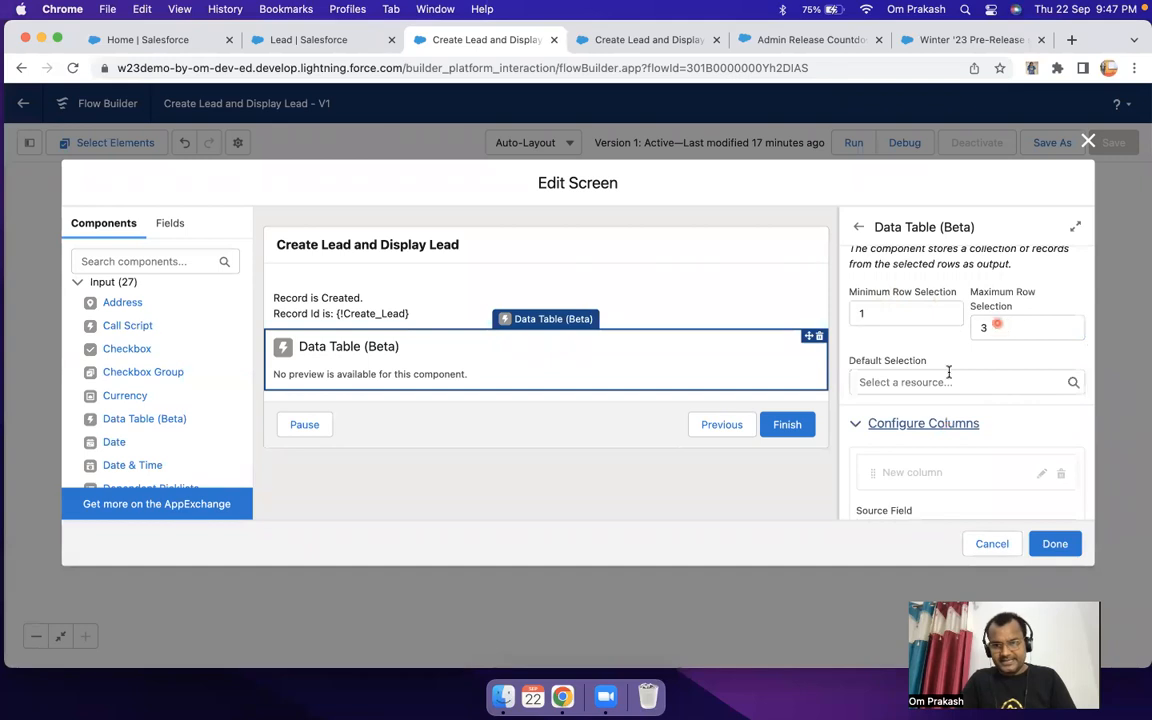
scroll(945, 390, down, 3)
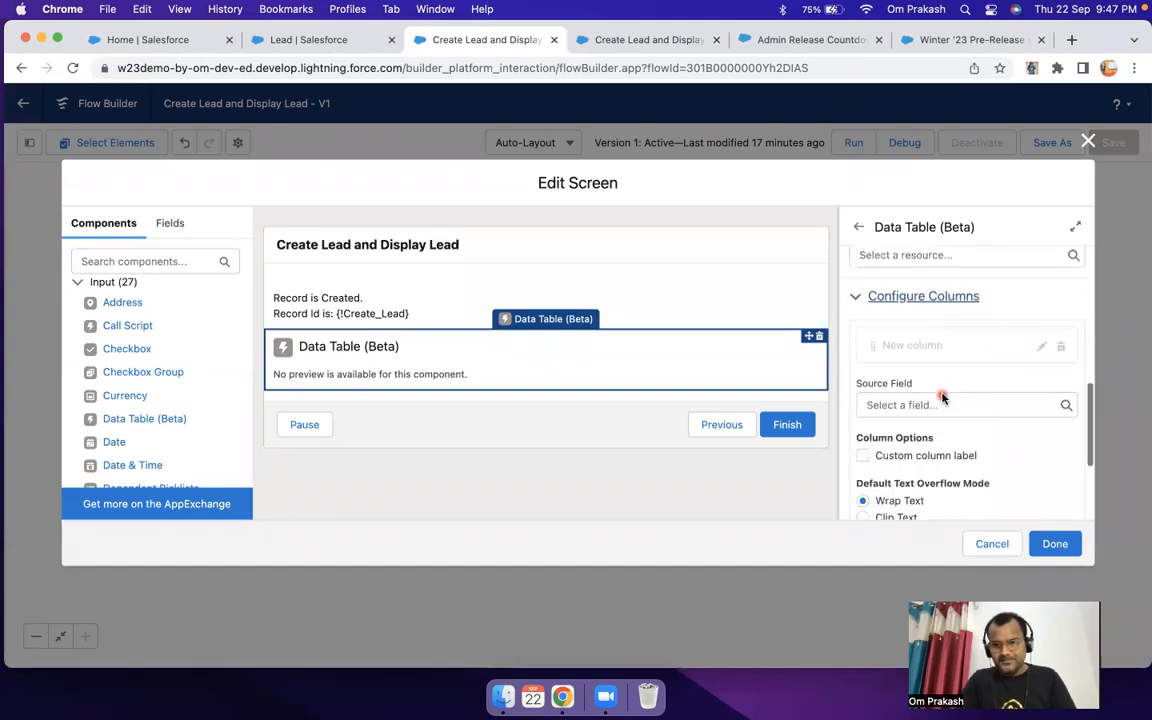
scroll(941, 397, down, 1)
click(897, 357)
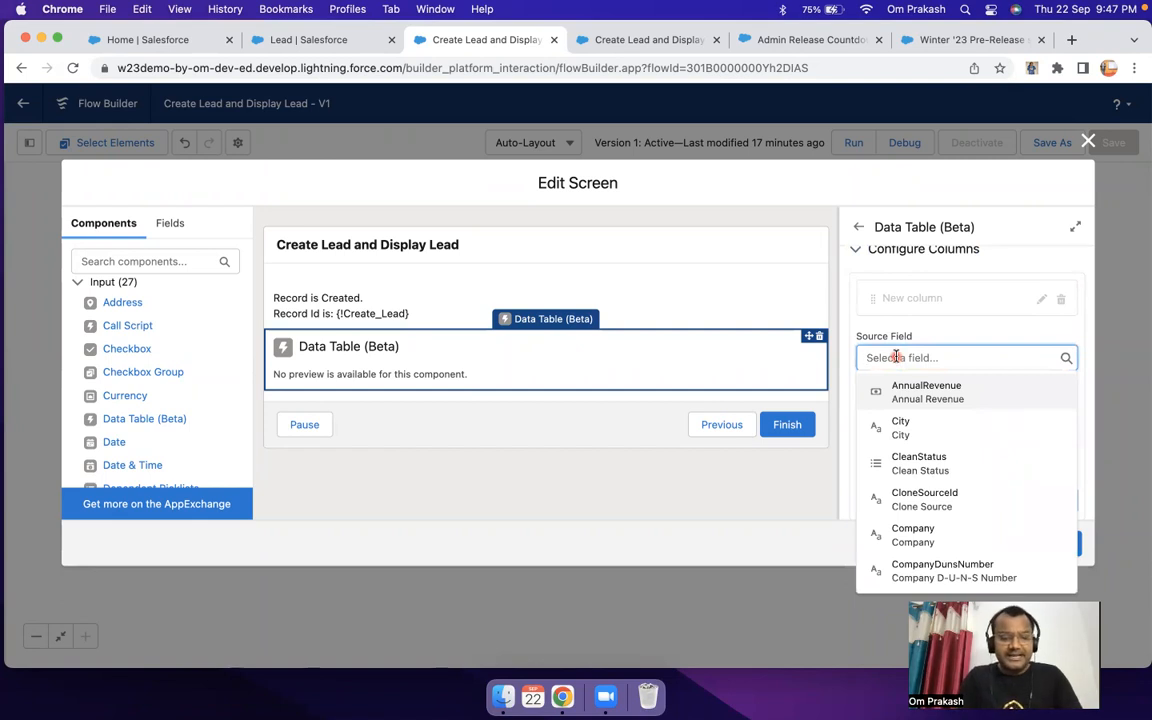
text(nam)
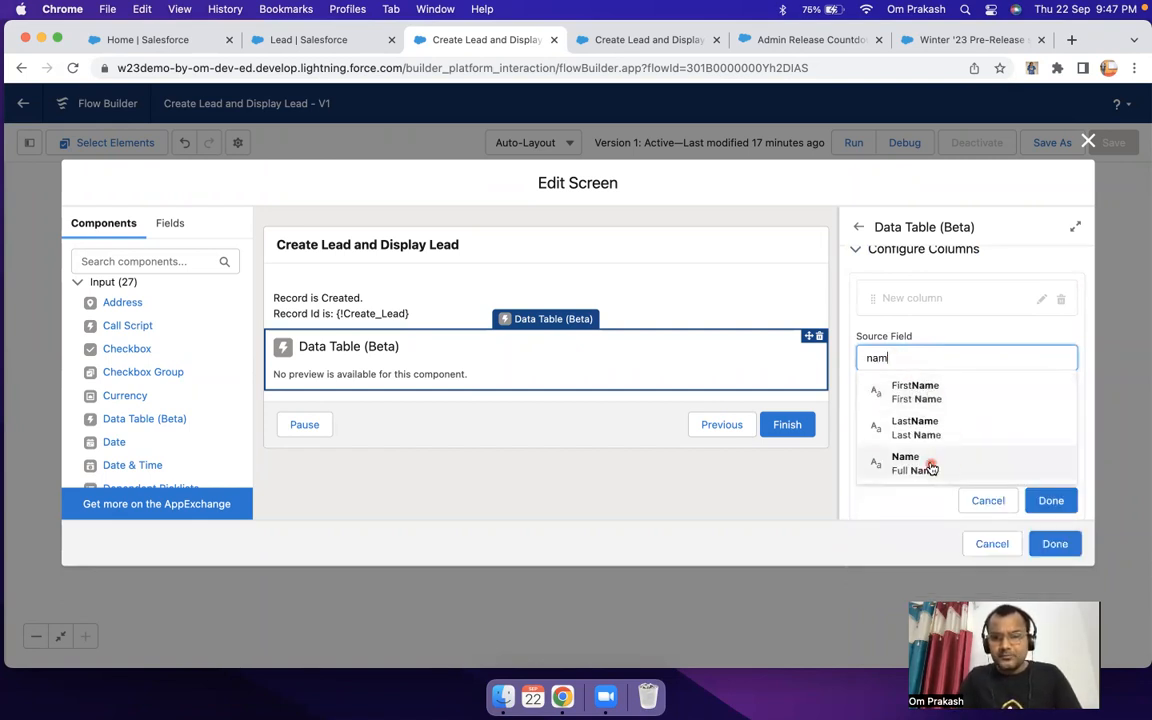
click(930, 467)
scroll(910, 435, down, 1)
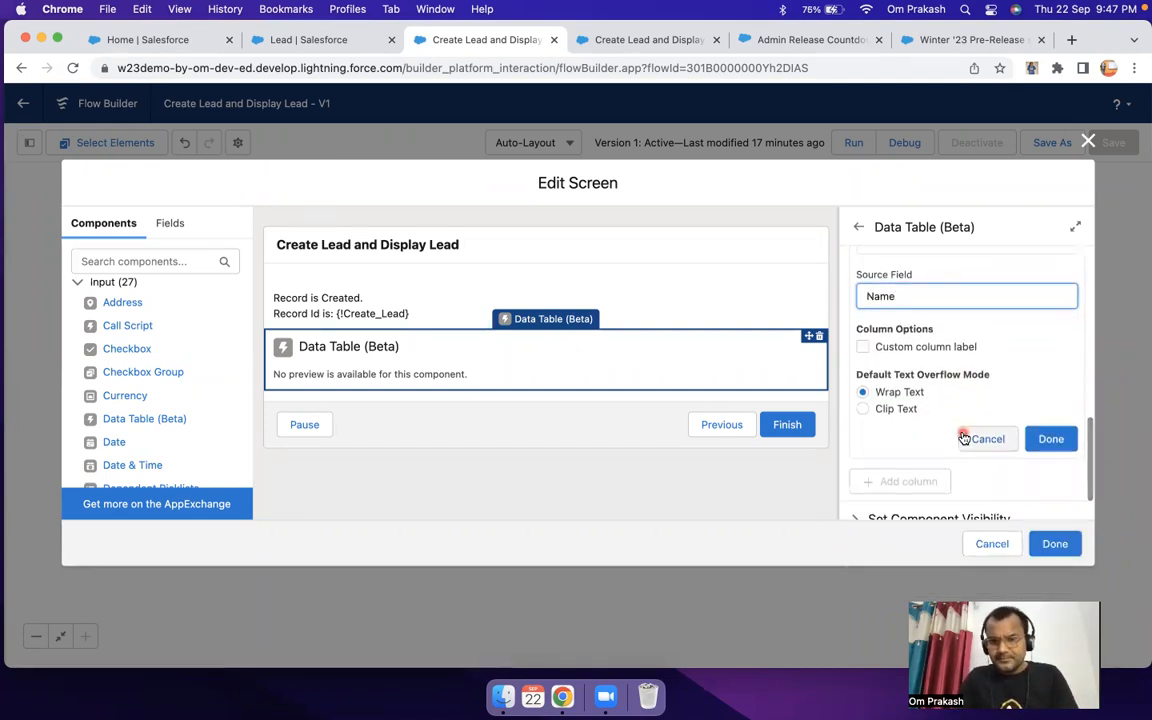
scroll(963, 438, down, 1)
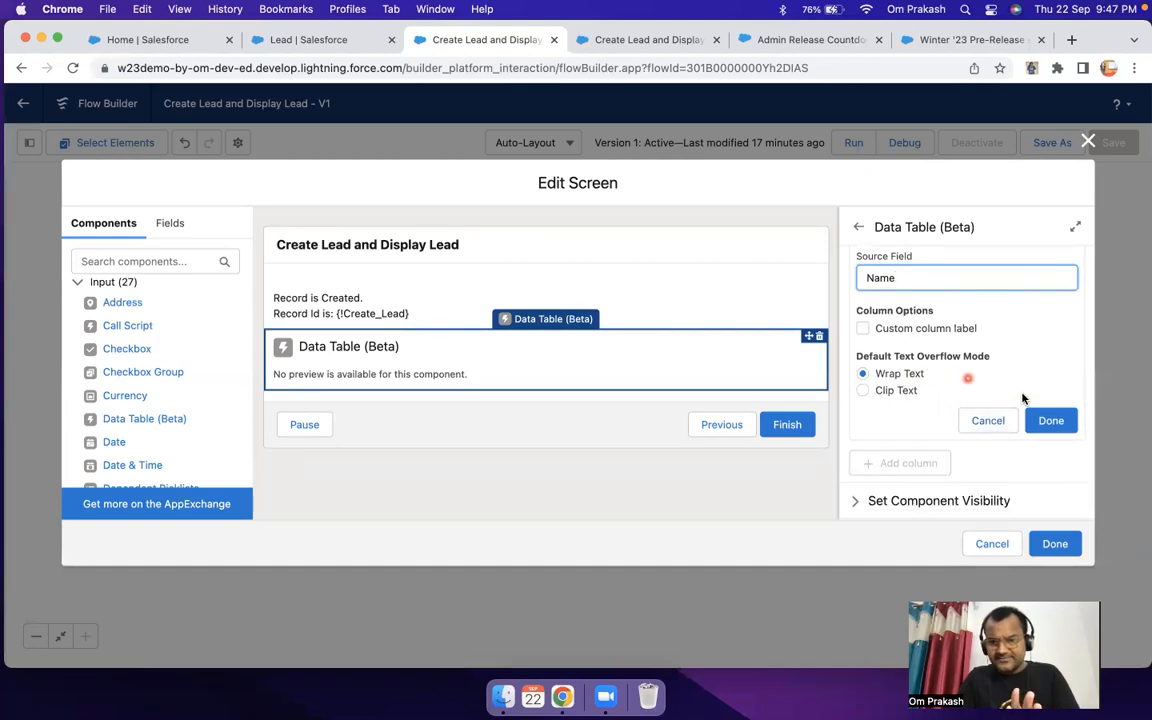
click(1050, 420)
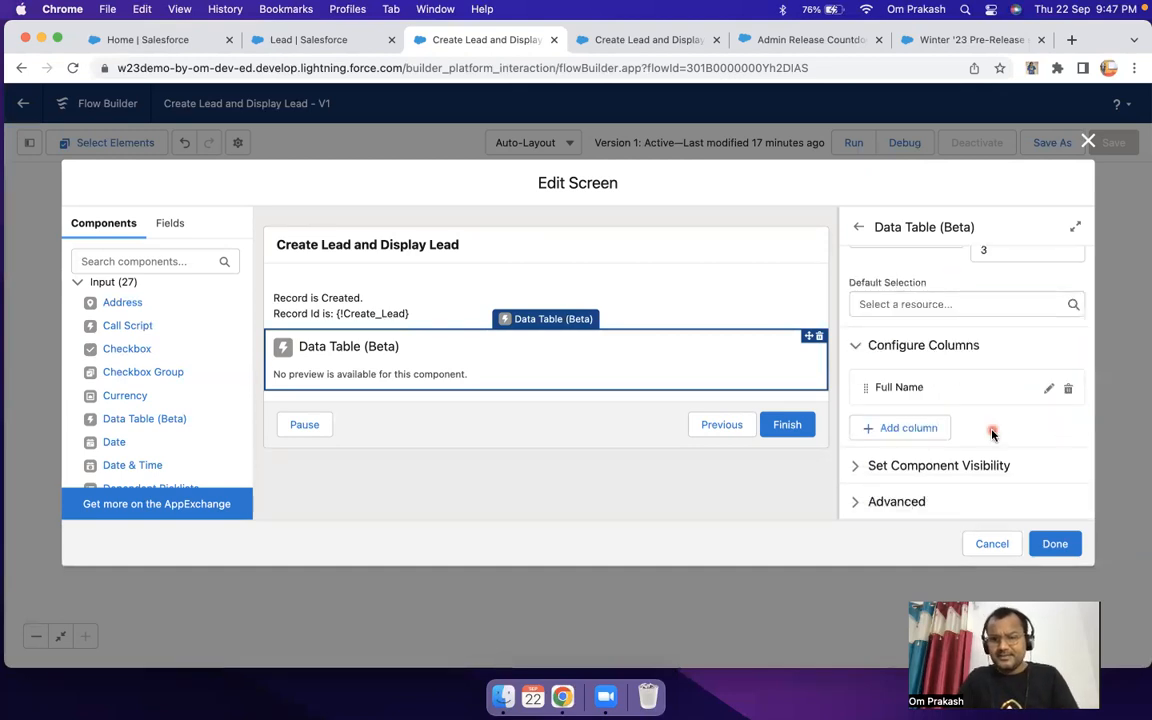
Step: Add a second column to the data table with Company as its source field
click(910, 433)
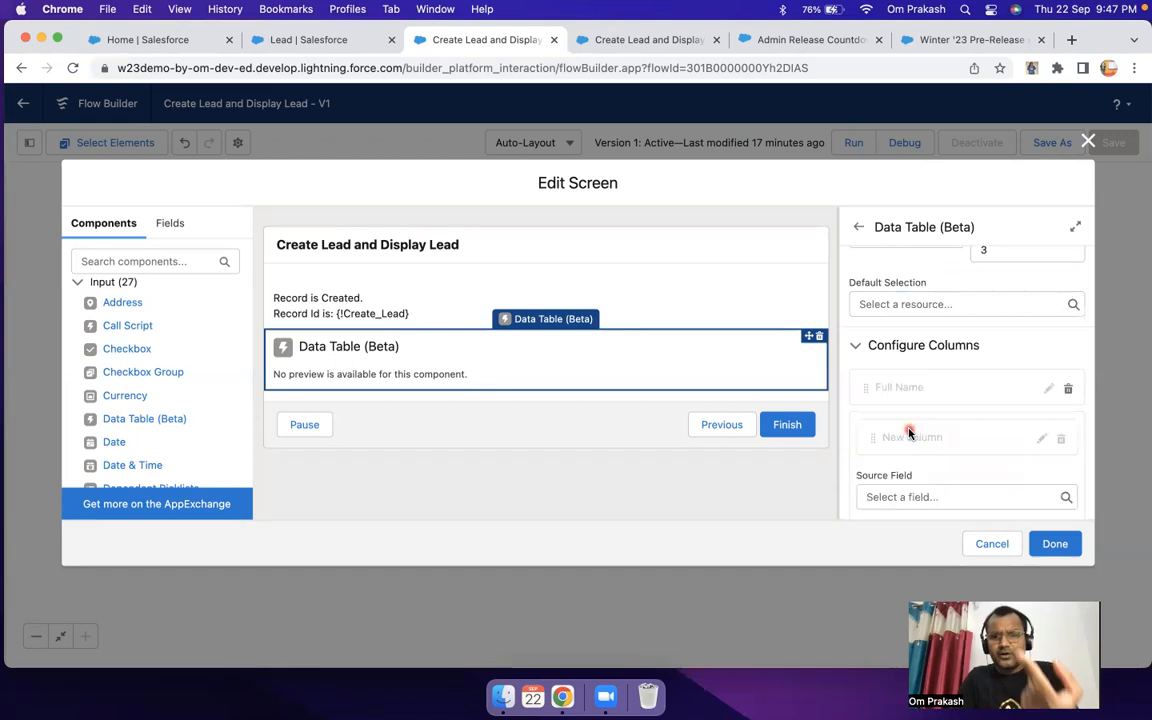
scroll(924, 483, down, 3)
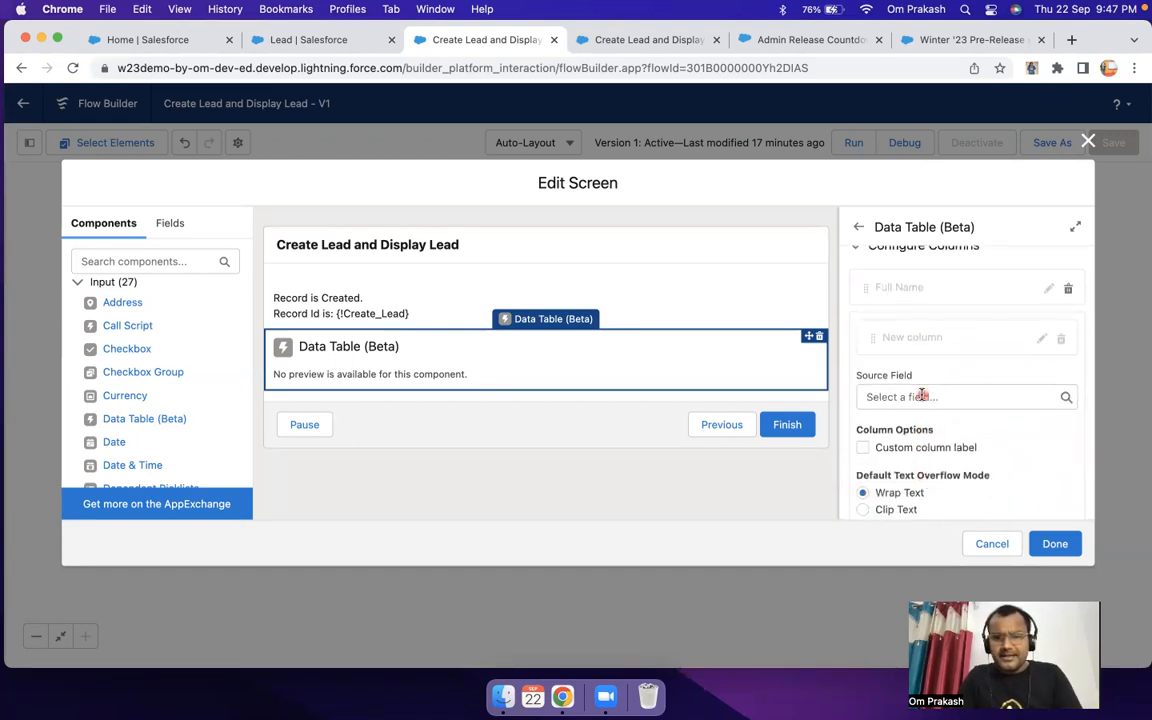
click(921, 396)
text(comp)
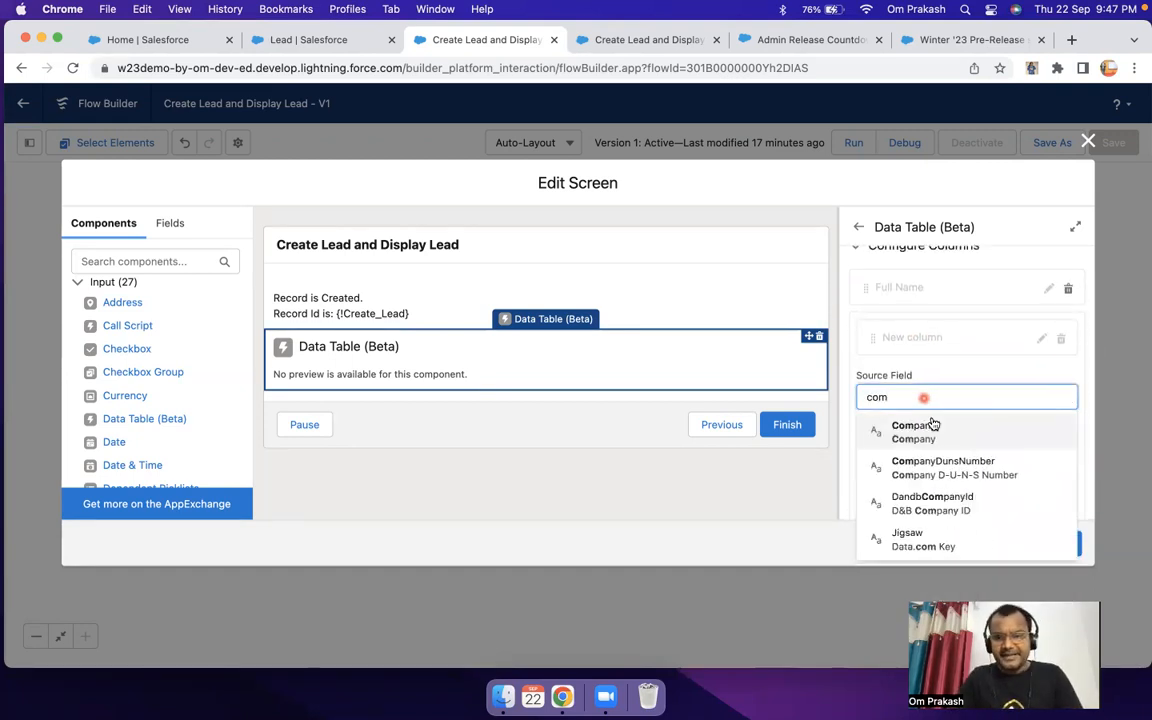
click(931, 427)
scroll(980, 424, down, 2)
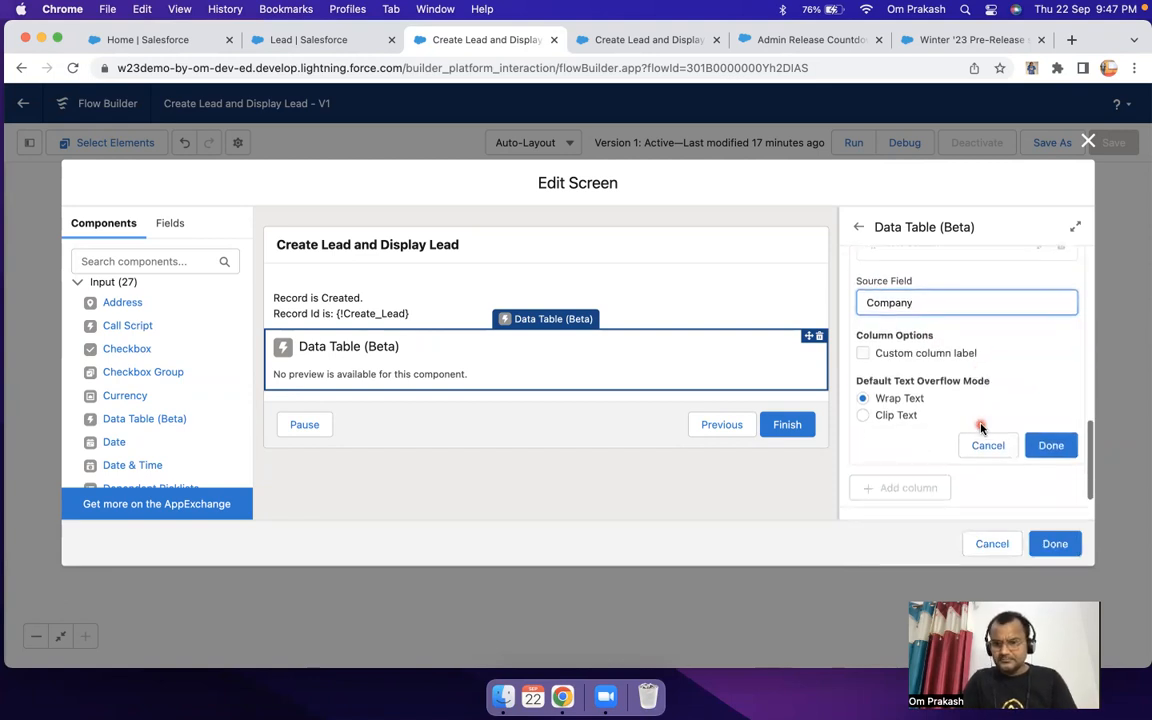
click(1052, 447)
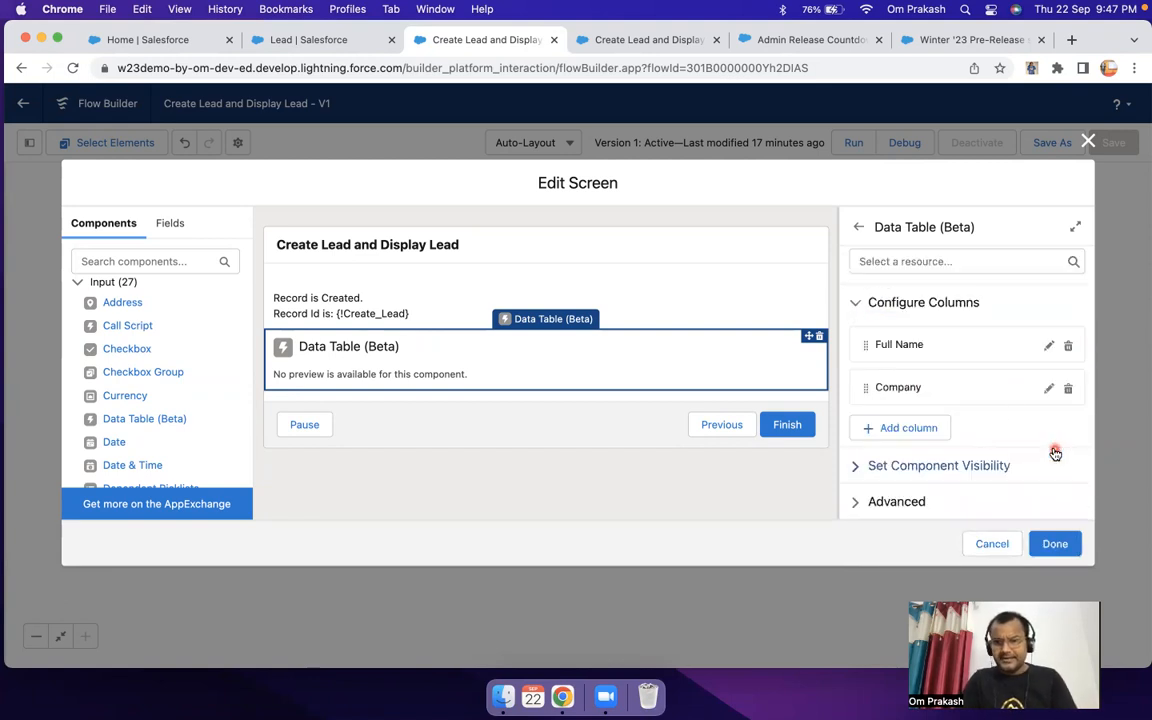
Step: Add a third data table column with Email as source field and custom label "Lead Email", and finish editing the screen
click(927, 430)
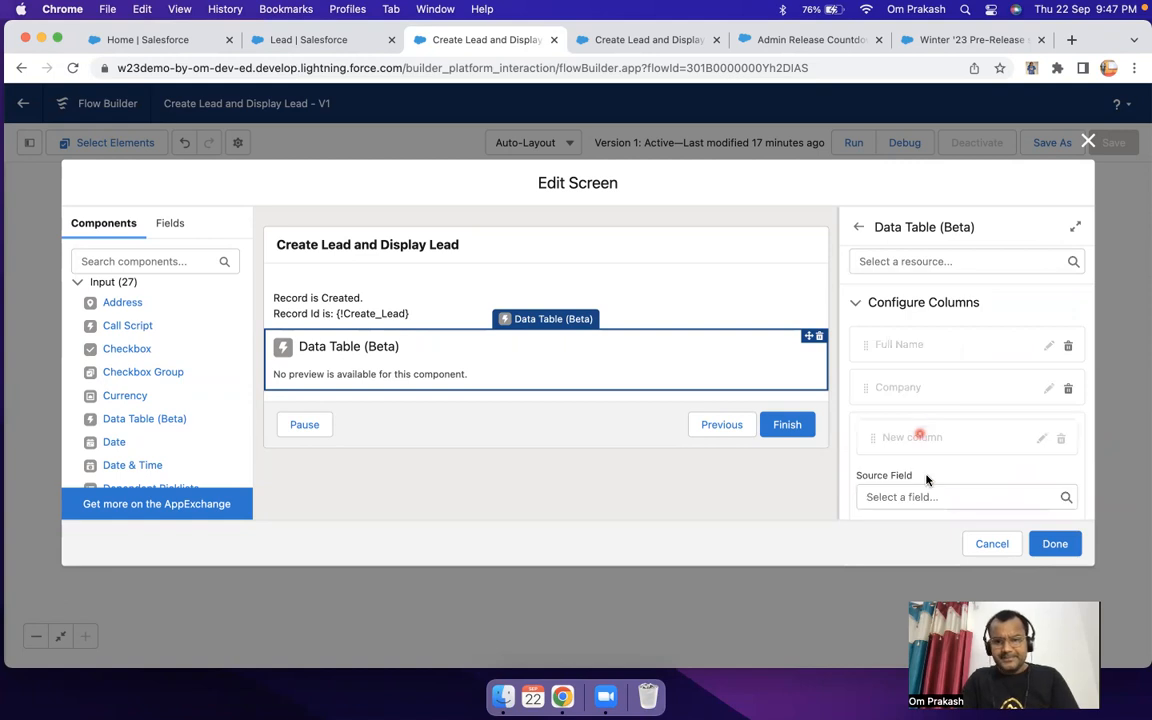
scroll(910, 445, down, 1)
click(907, 437)
text(ema)
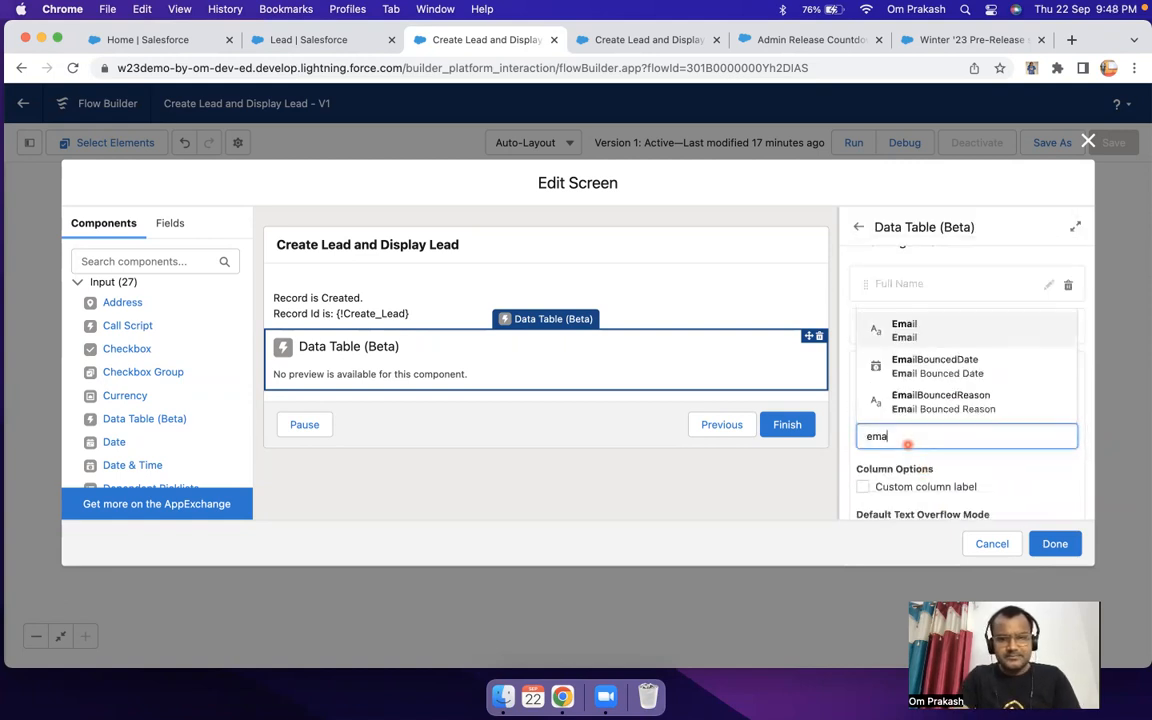
click(900, 329)
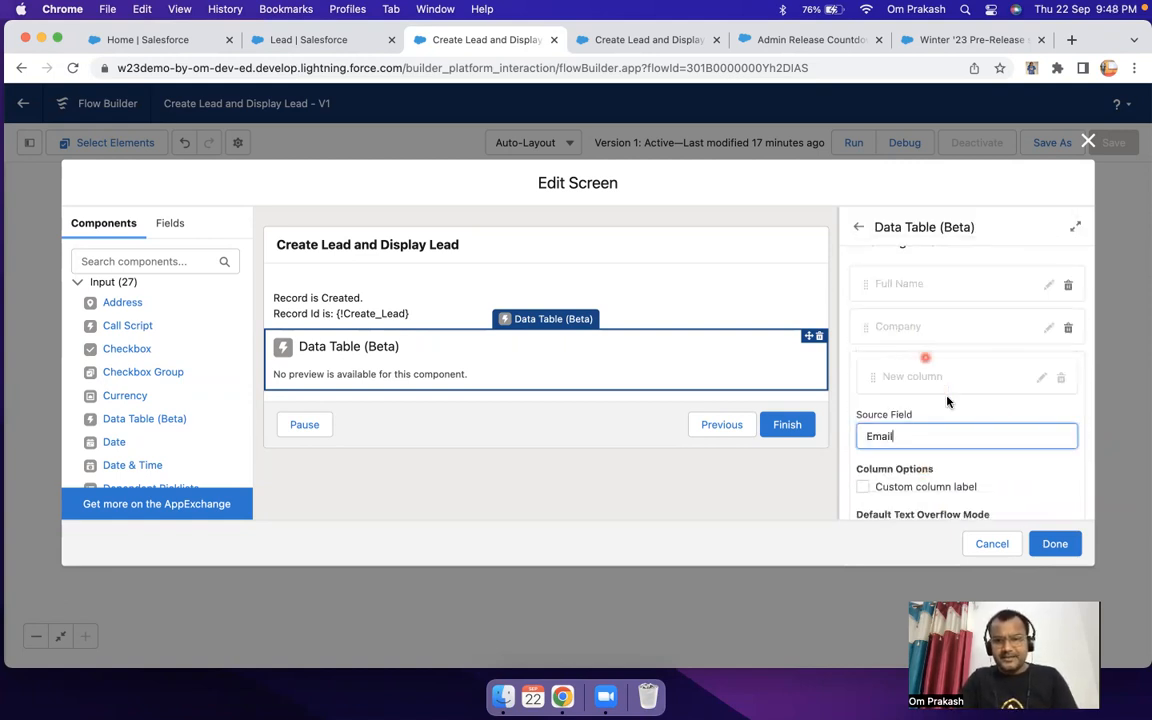
scroll(945, 380, down, 2)
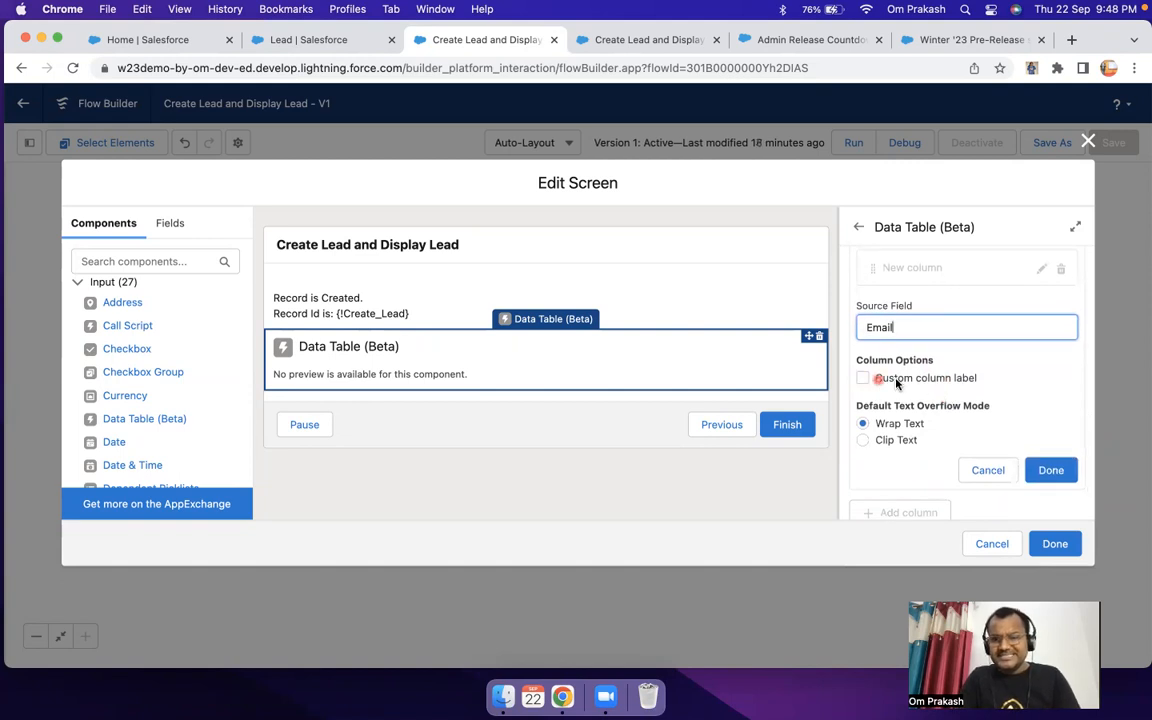
click(864, 379)
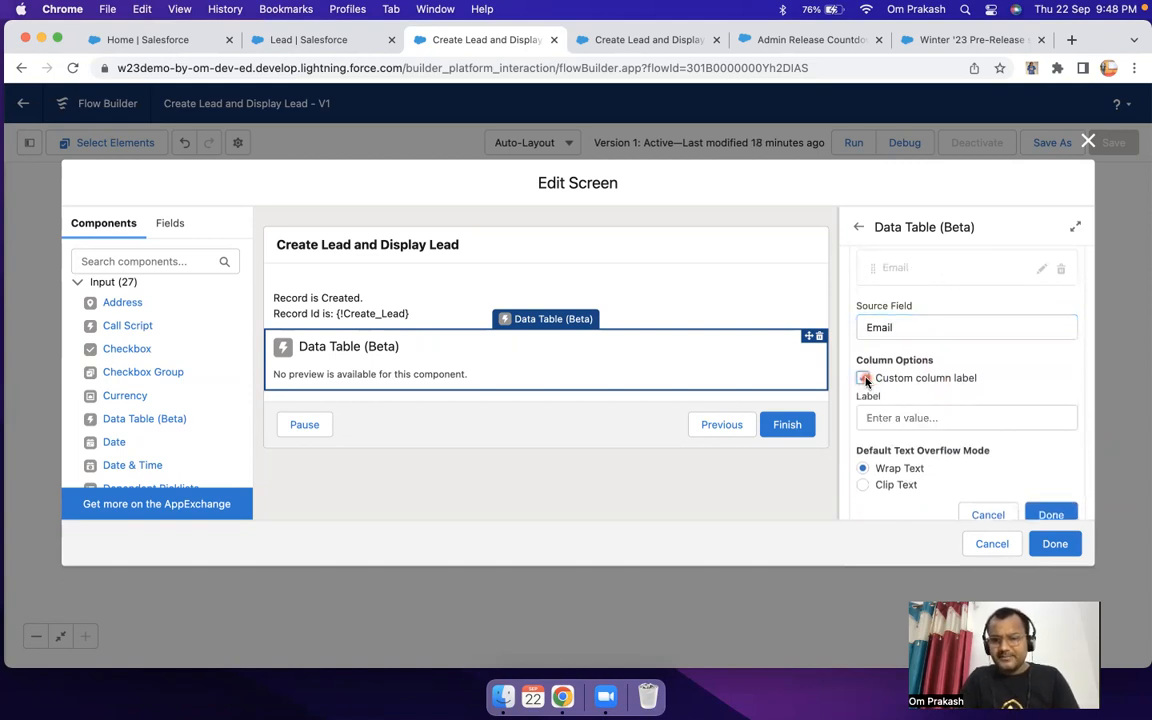
click(886, 417)
text(Lead Email)
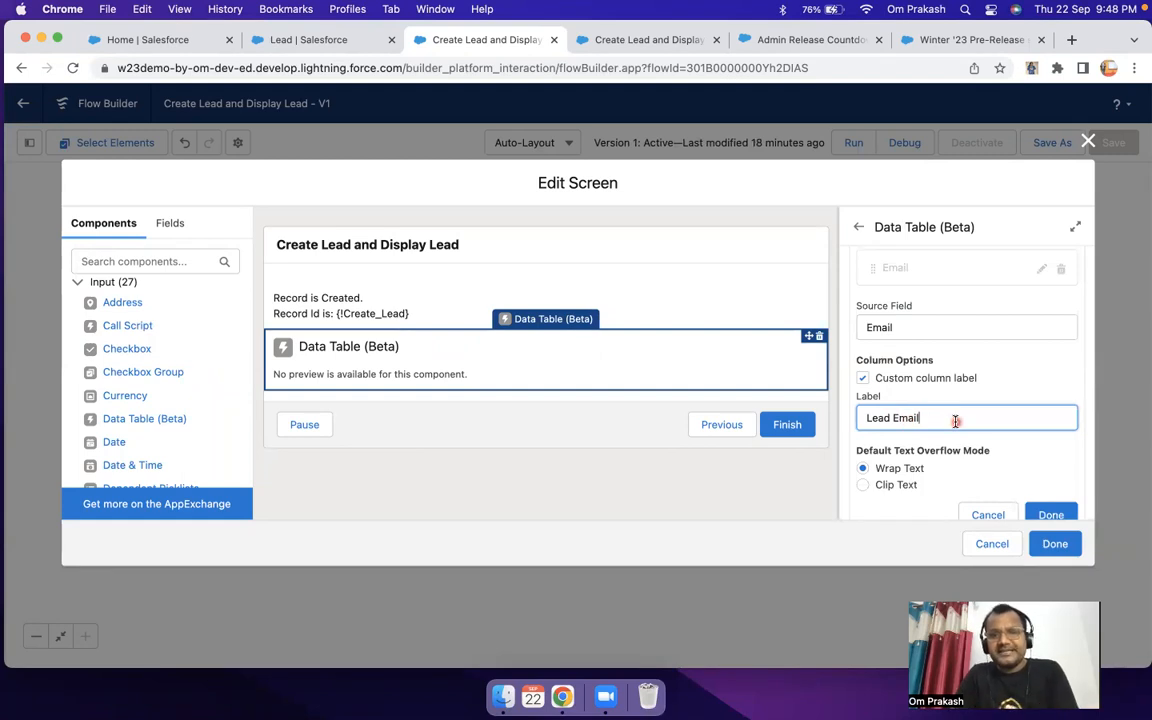
scroll(945, 421, down, 3)
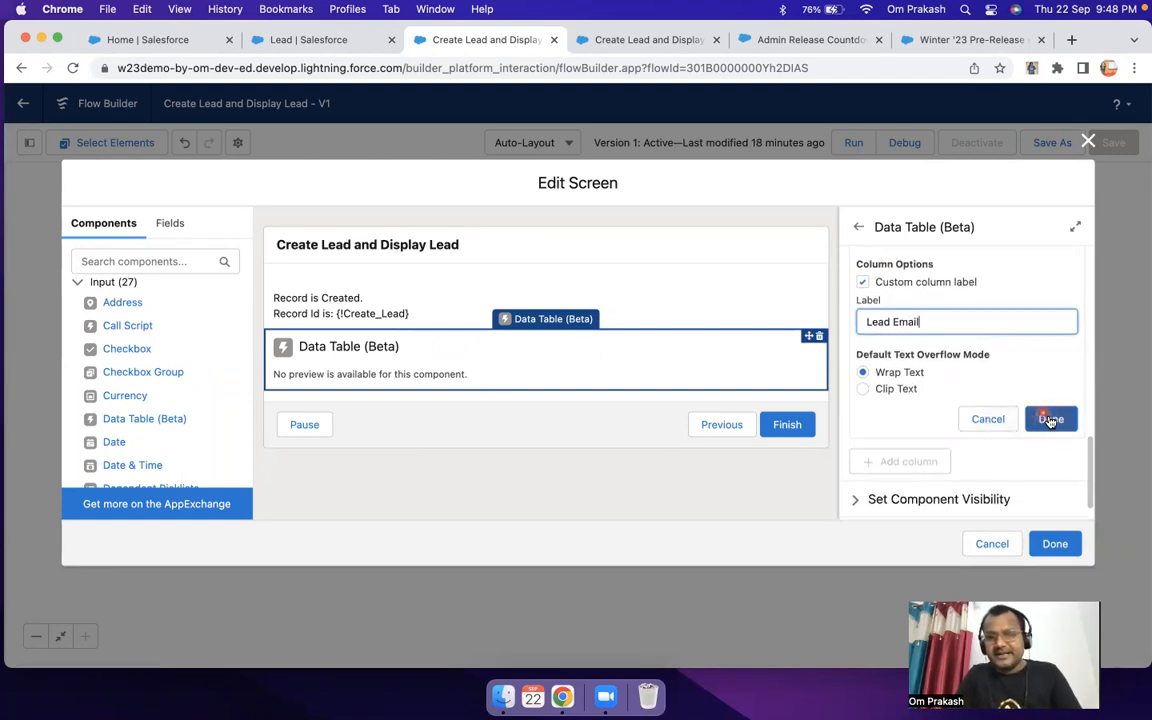
click(1050, 420)
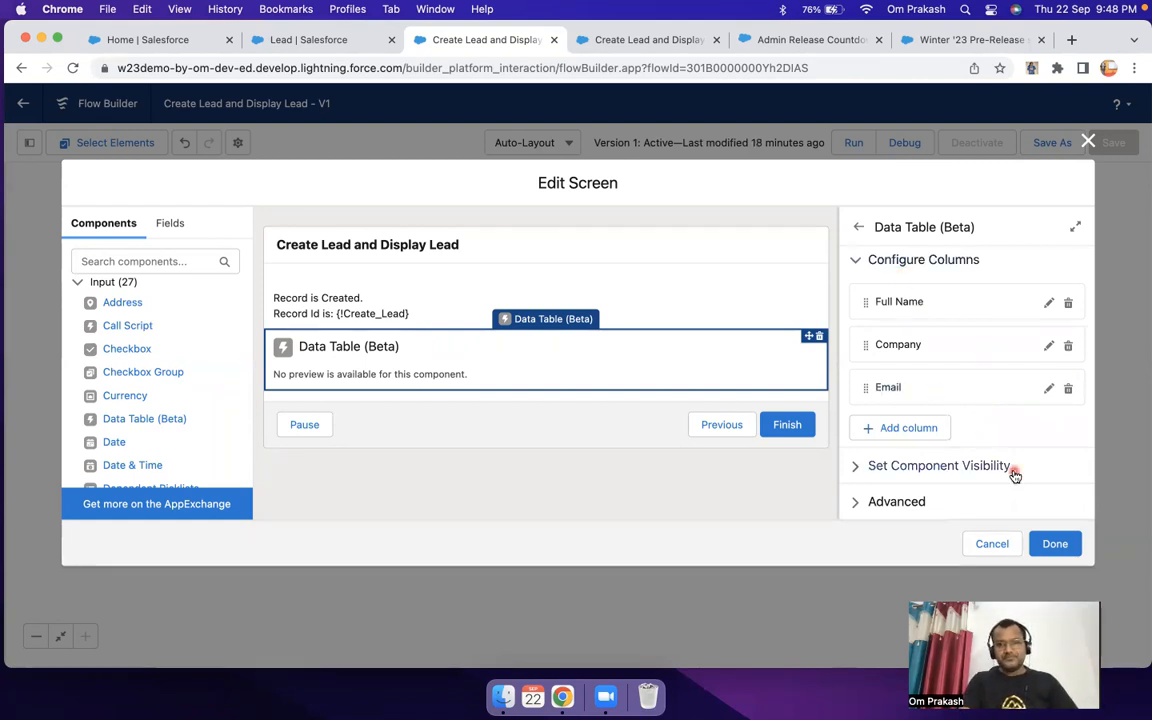
click(1055, 543)
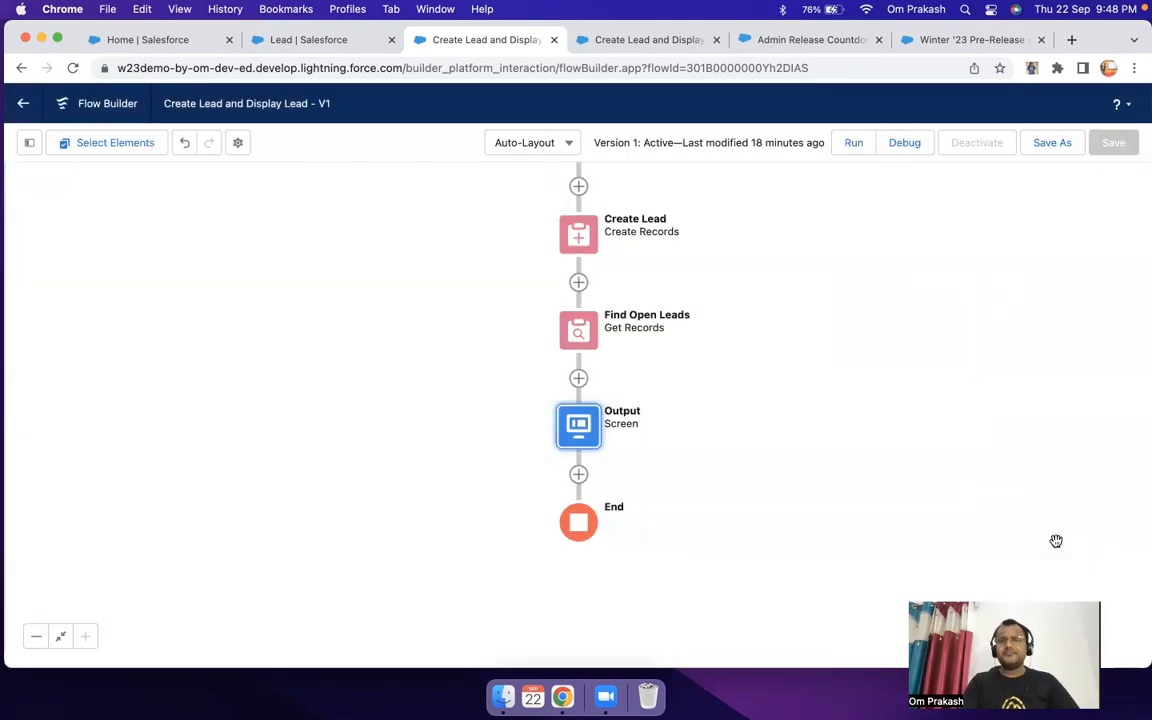
Step: Review the Find Open Leads record filter and the Output screen data table's label, source collection, row selection and column settings
double_click(580, 335)
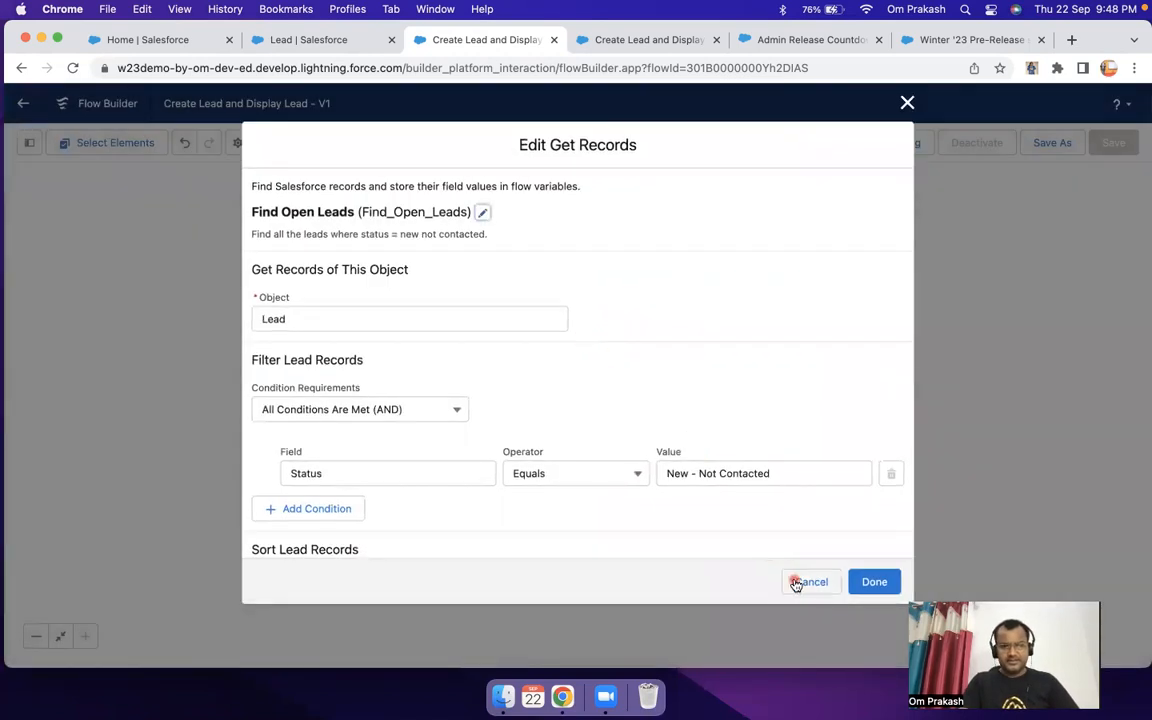
click(802, 580)
double_click(578, 425)
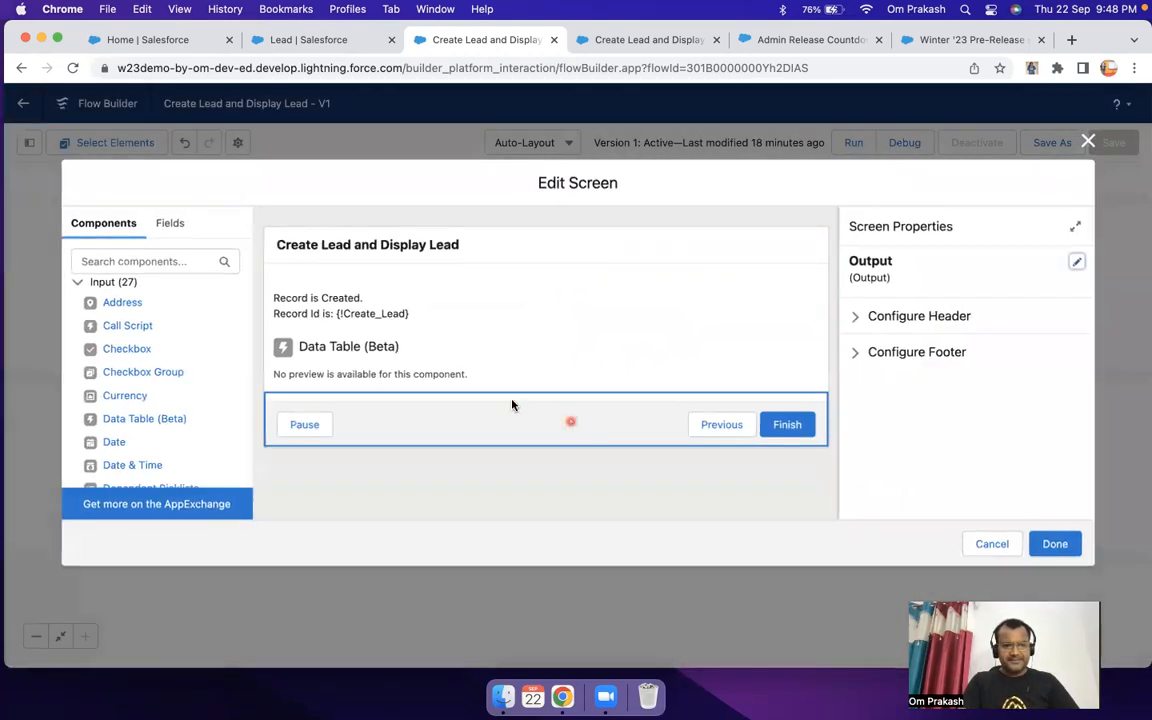
click(371, 362)
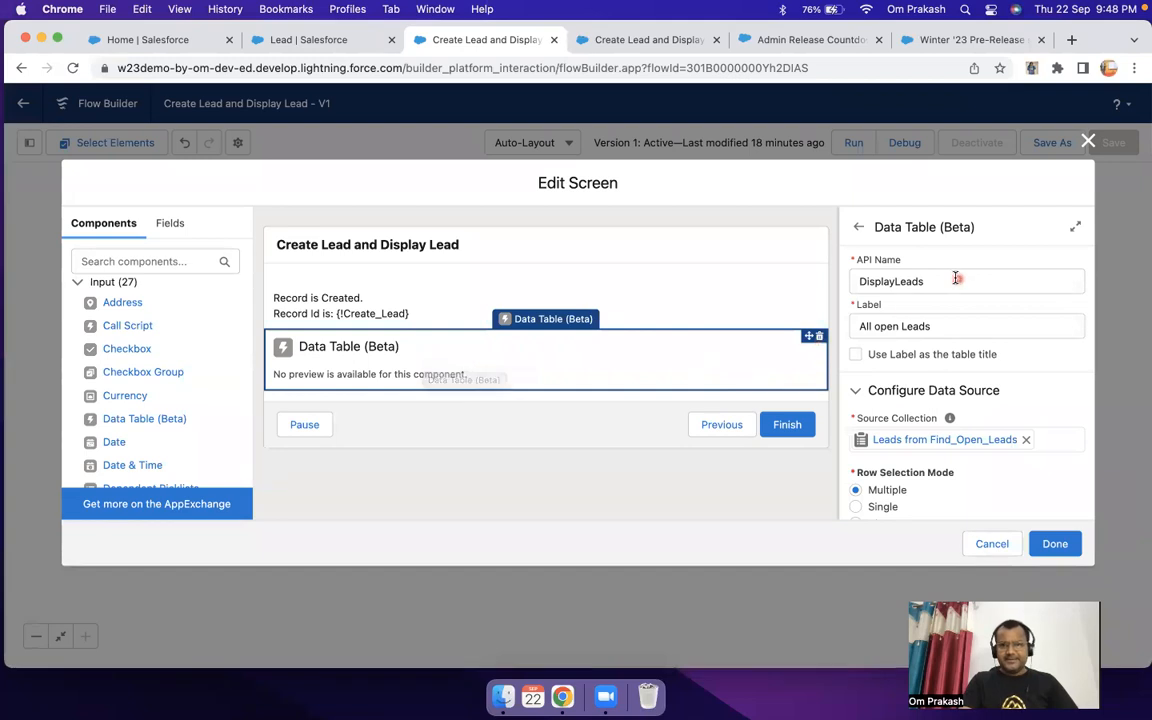
scroll(985, 345, down, 1)
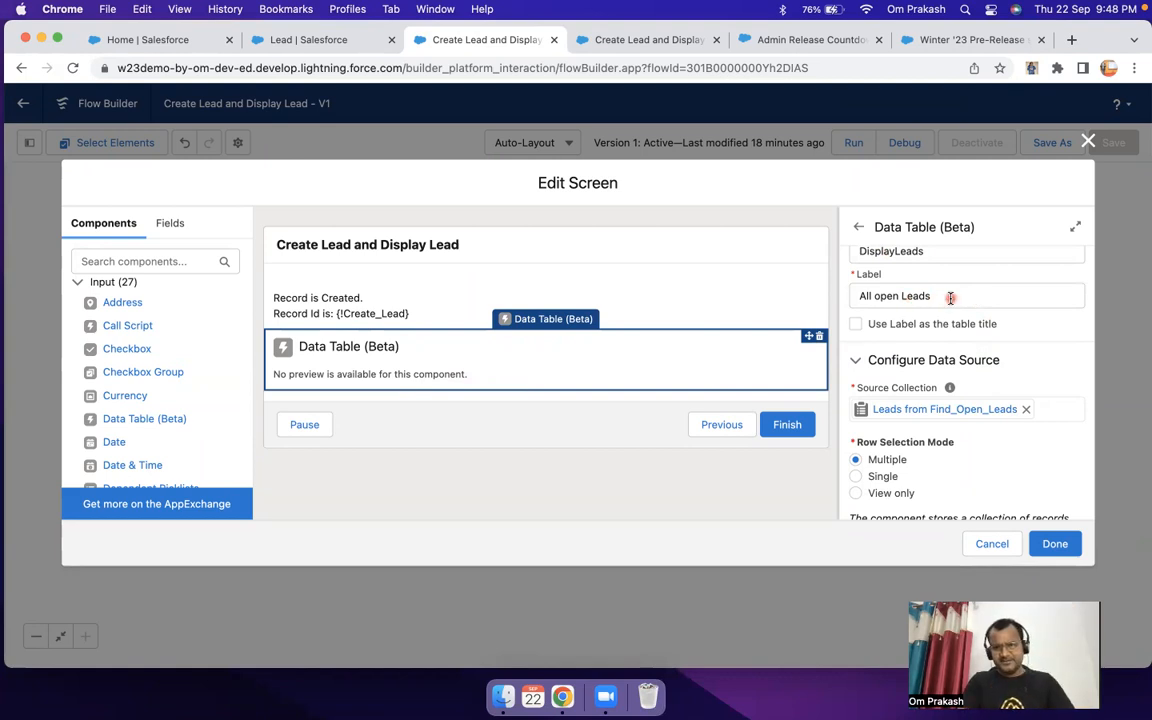
scroll(950, 297, down, 4)
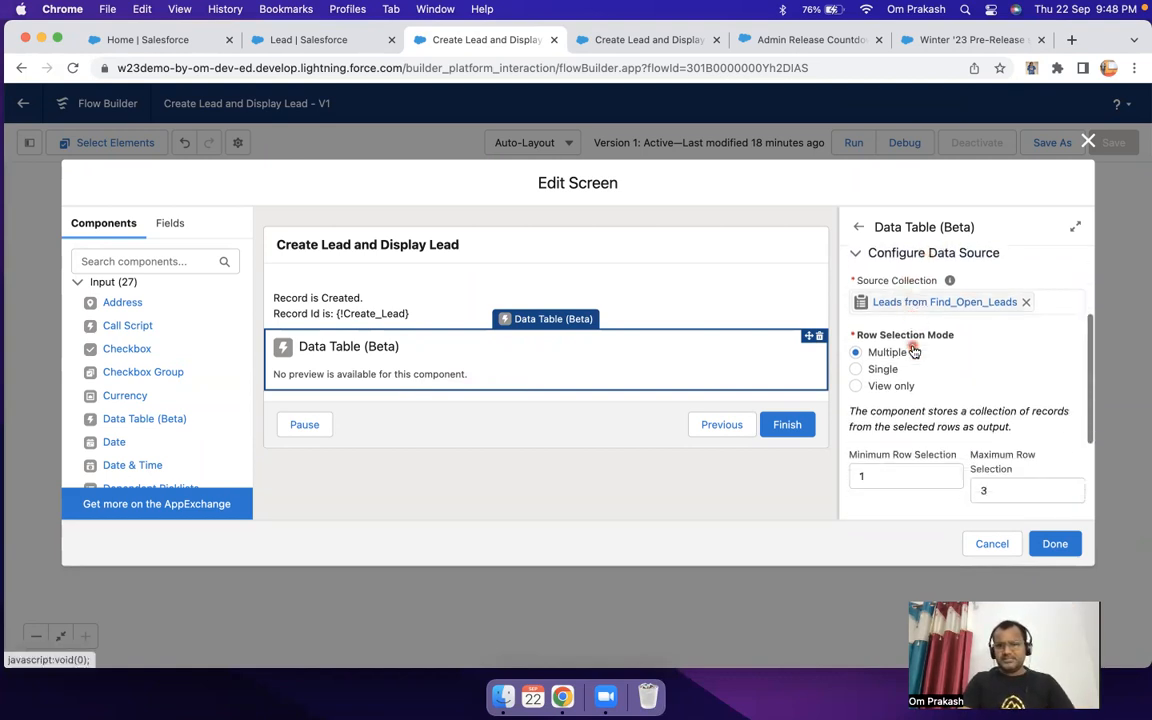
scroll(913, 352, down, 1)
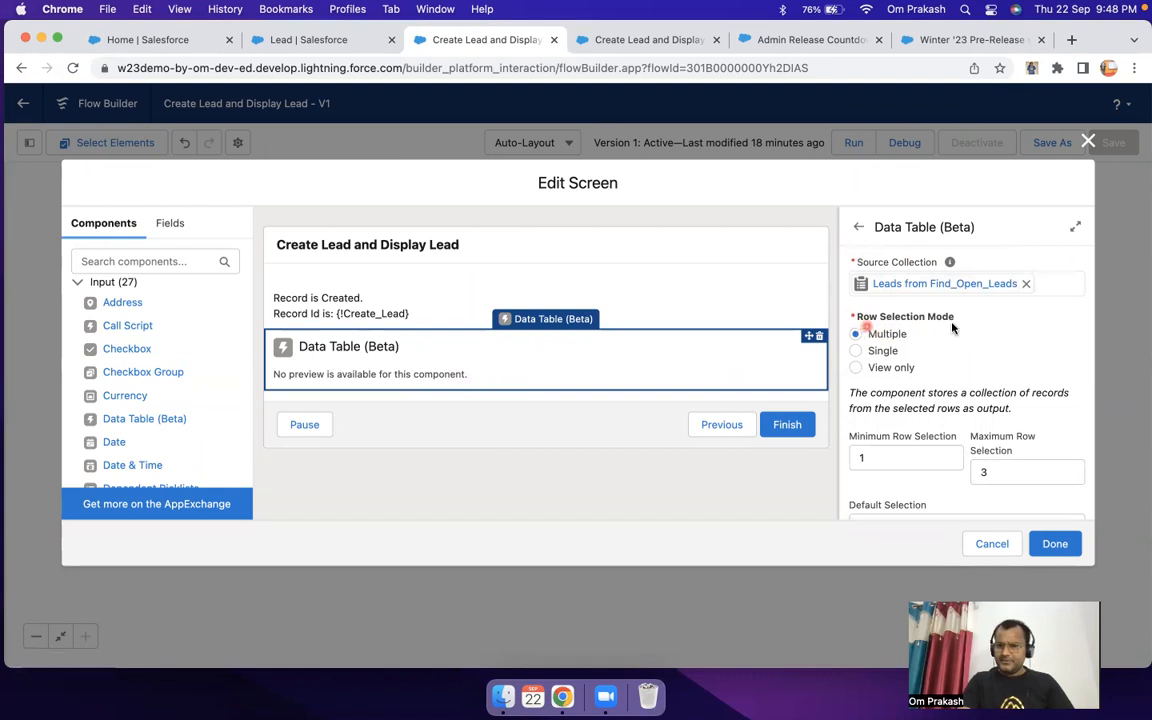
scroll(950, 340, down, 4)
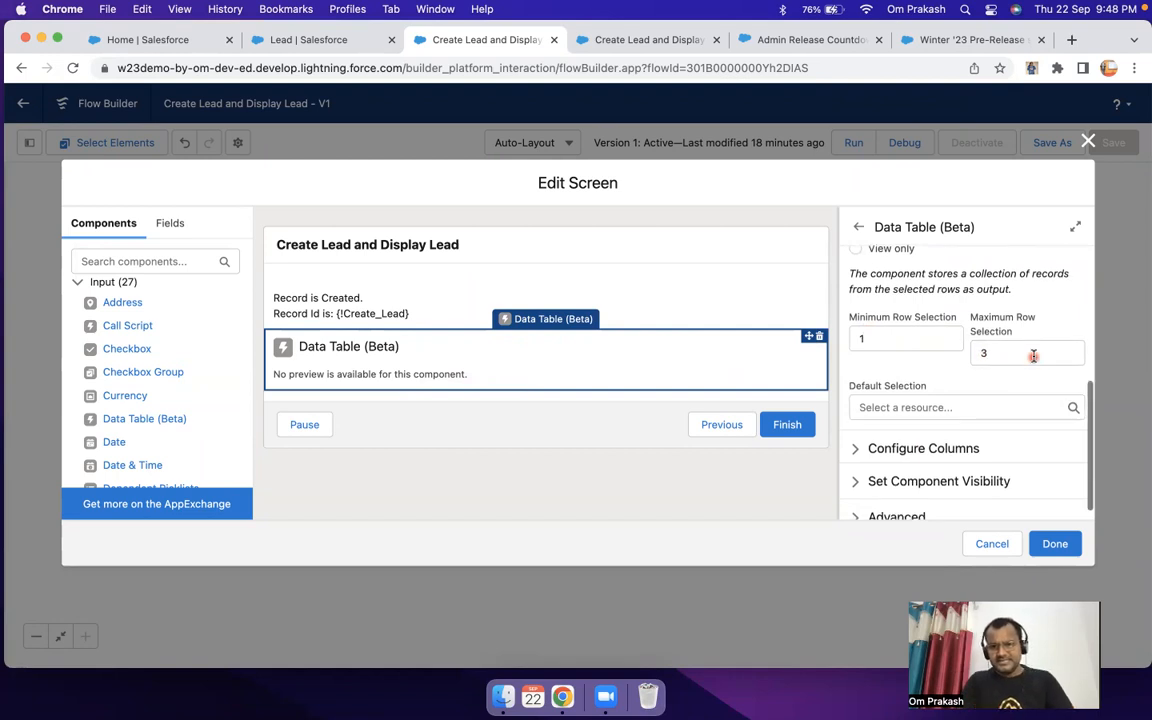
scroll(990, 358, down, 1)
click(862, 432)
scroll(969, 375, down, 4)
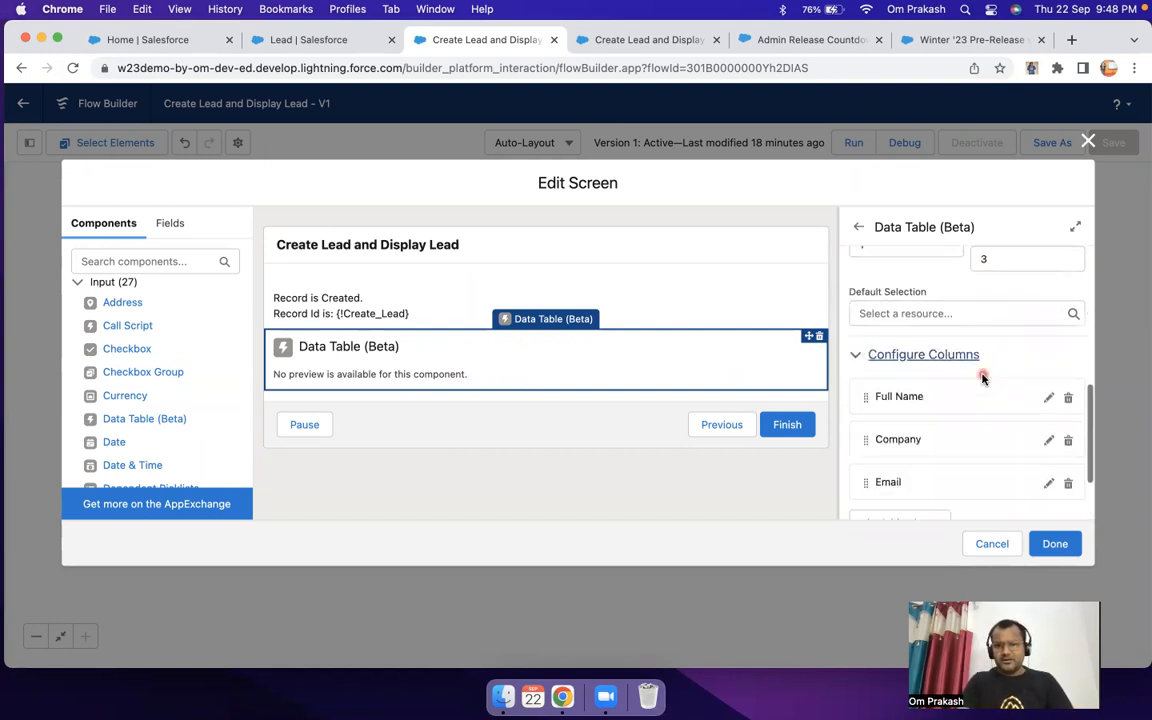
click(1055, 543)
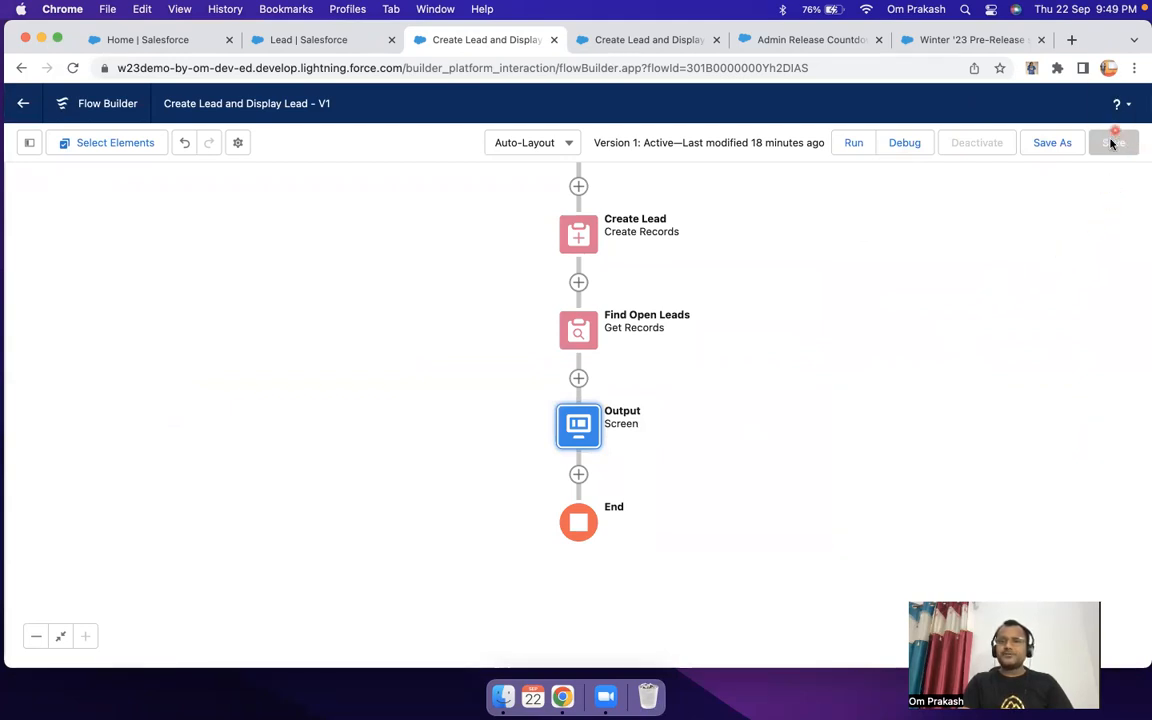
Step: Save the flow as a new version with the description "Added data table to display open lead"
click(1053, 151)
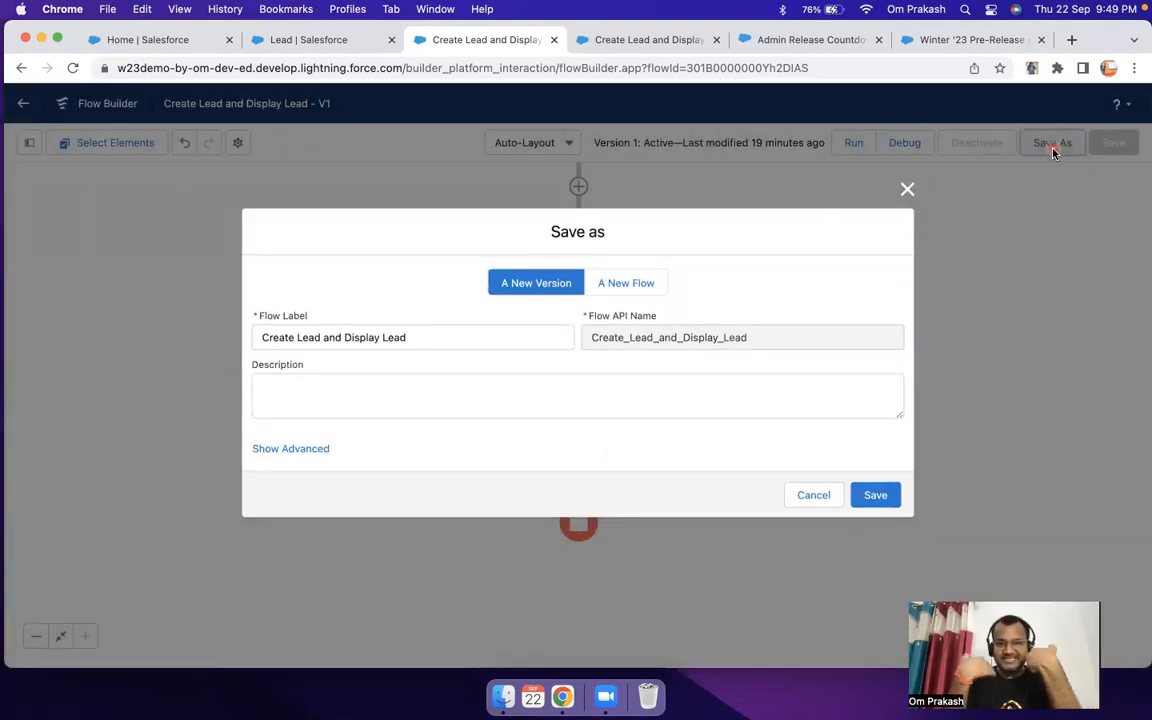
click(480, 380)
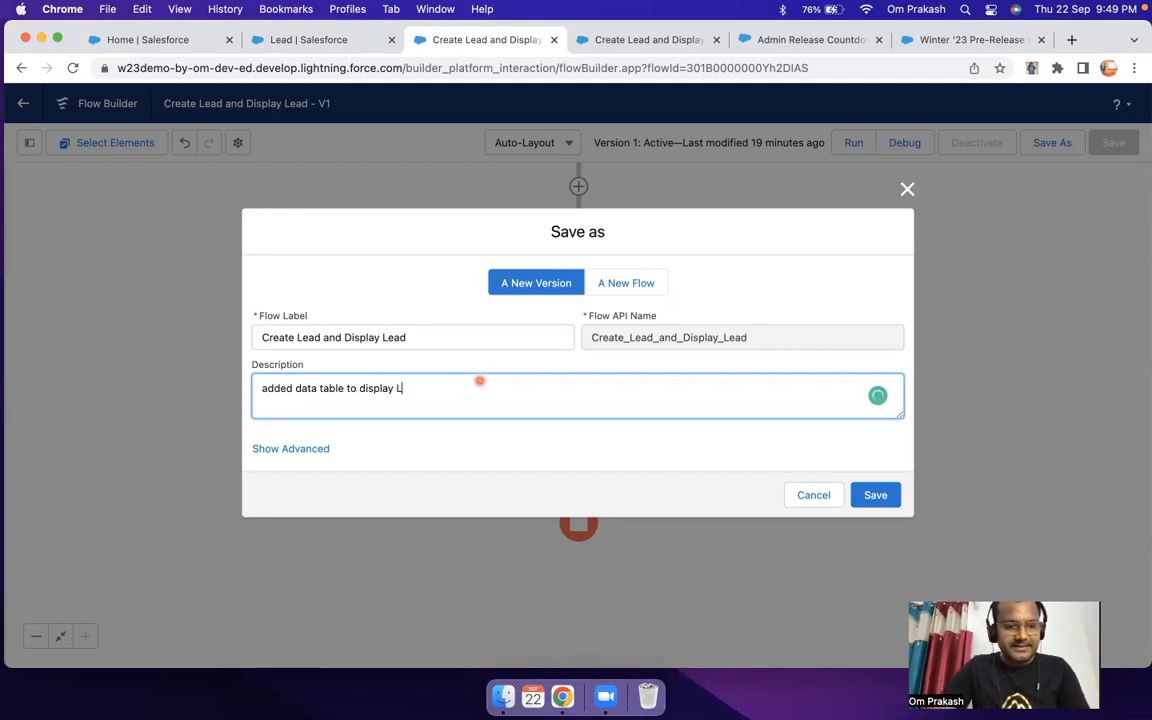
text(open lead)
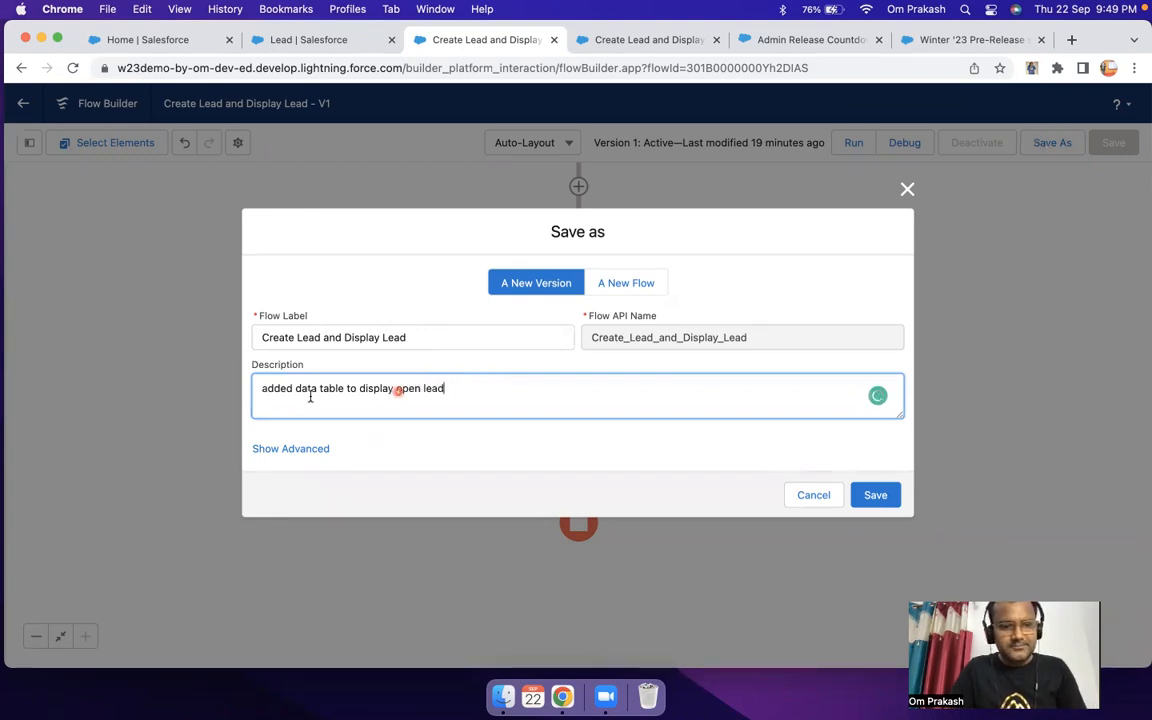
click(267, 388)
key(BackSpace)
text(A)
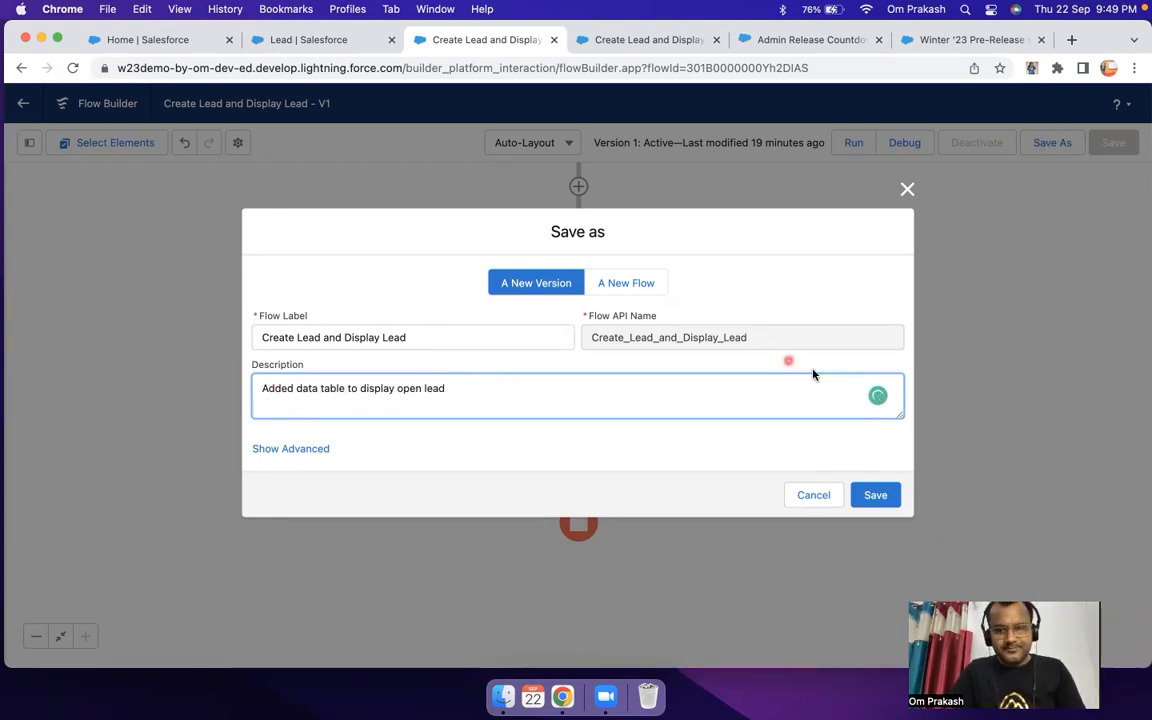
click(874, 496)
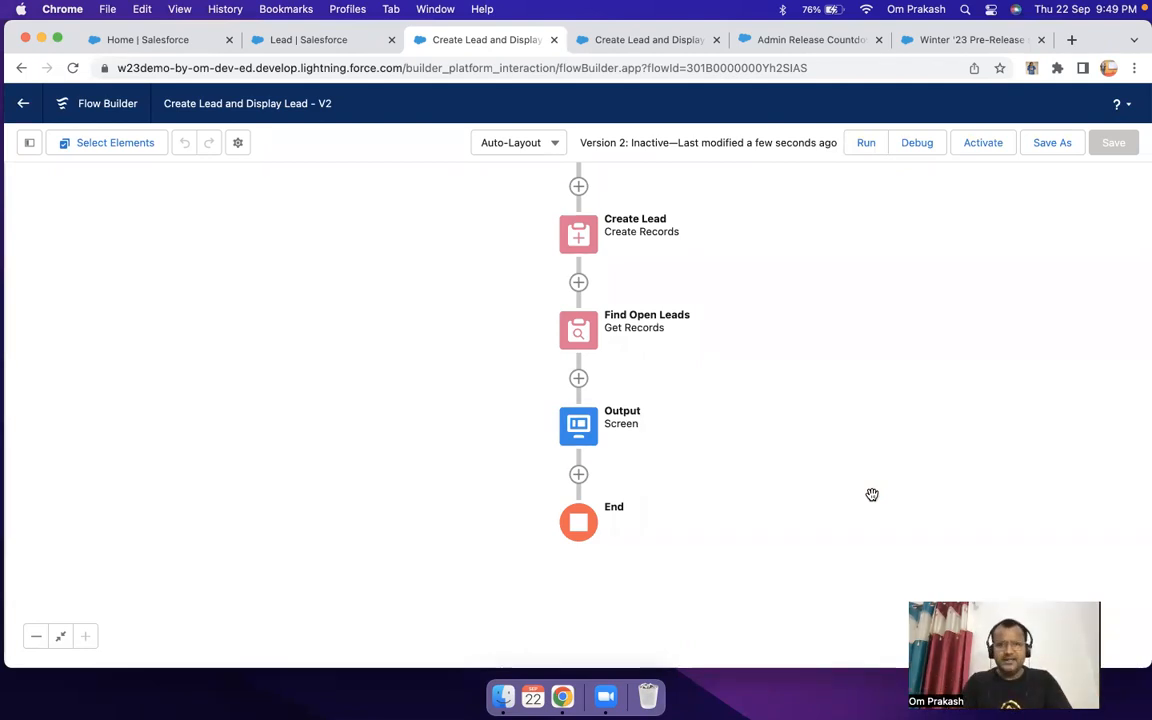
Step: Run the flow in debug with last name Demo and company Demo, and continue to the output screen
click(918, 148)
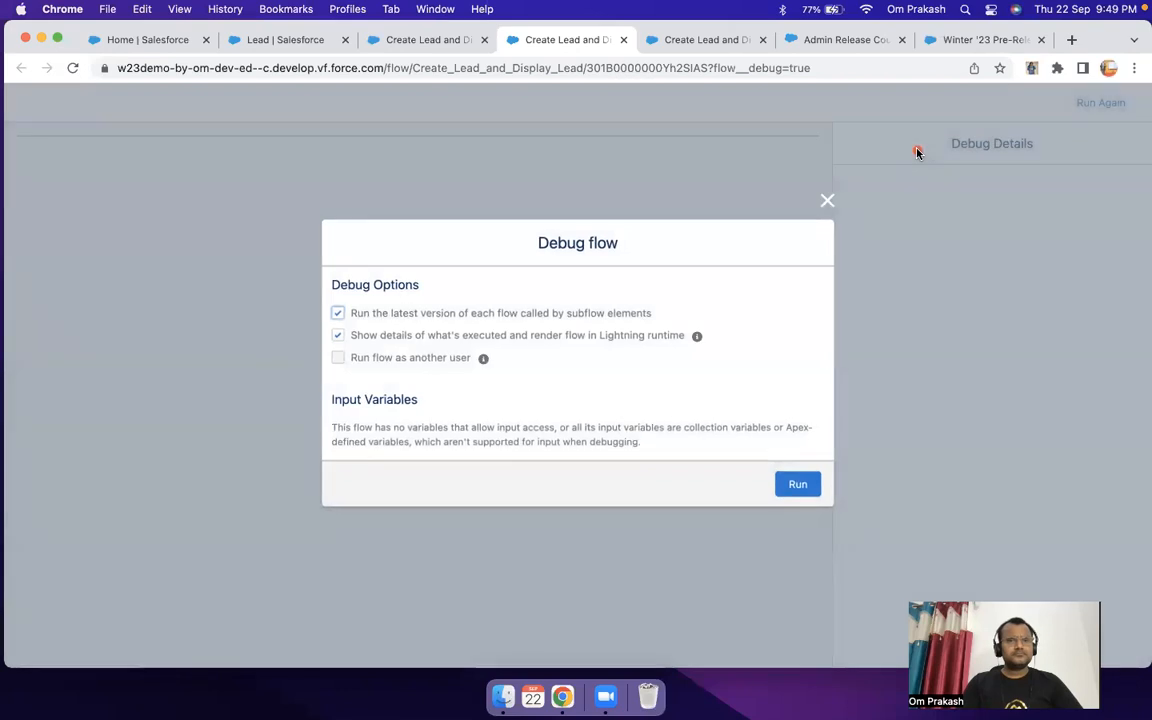
click(797, 486)
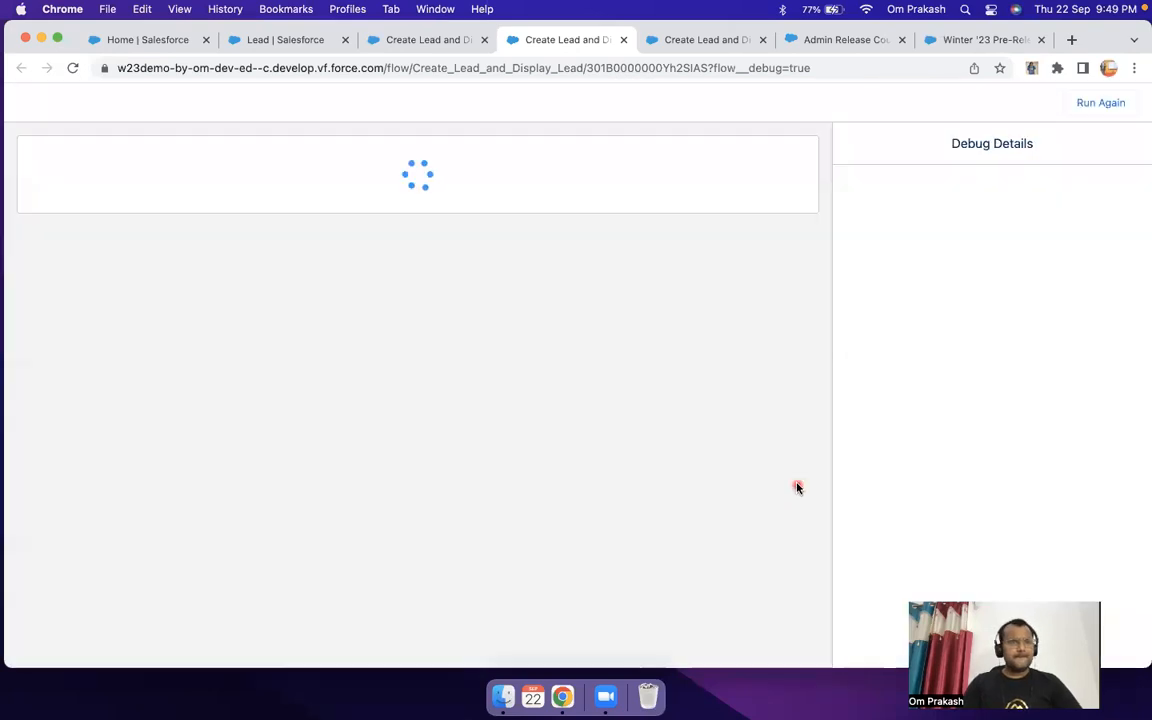
click(170, 214)
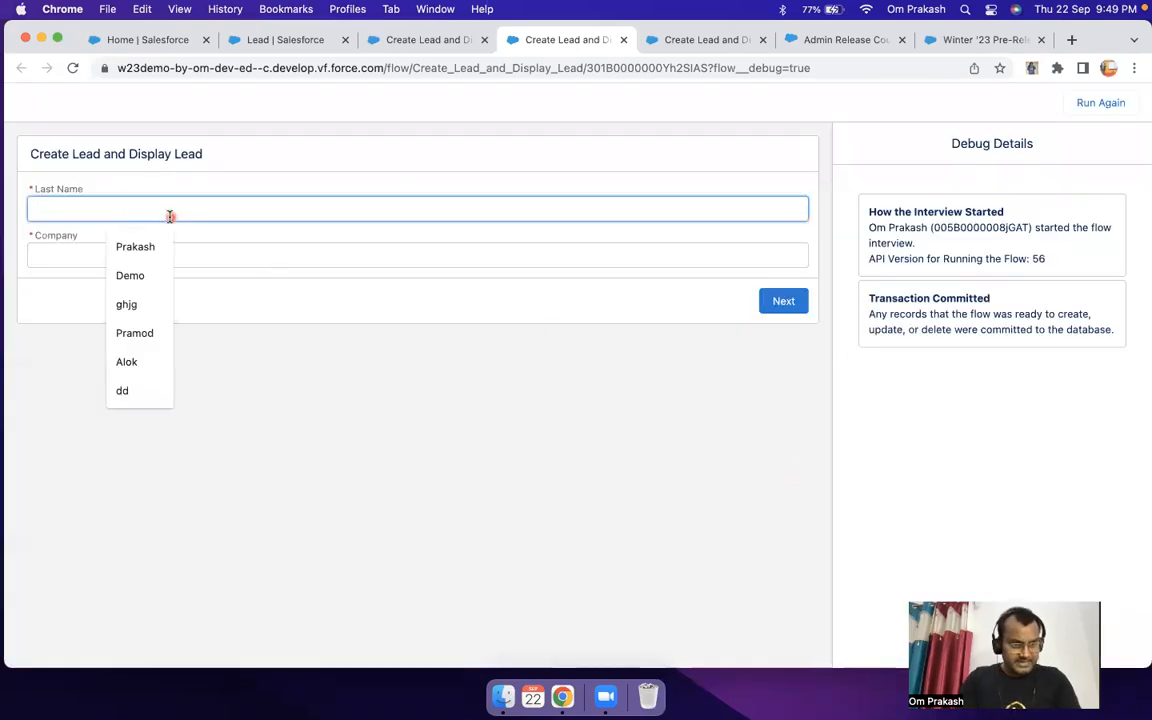
click(150, 272)
click(142, 257)
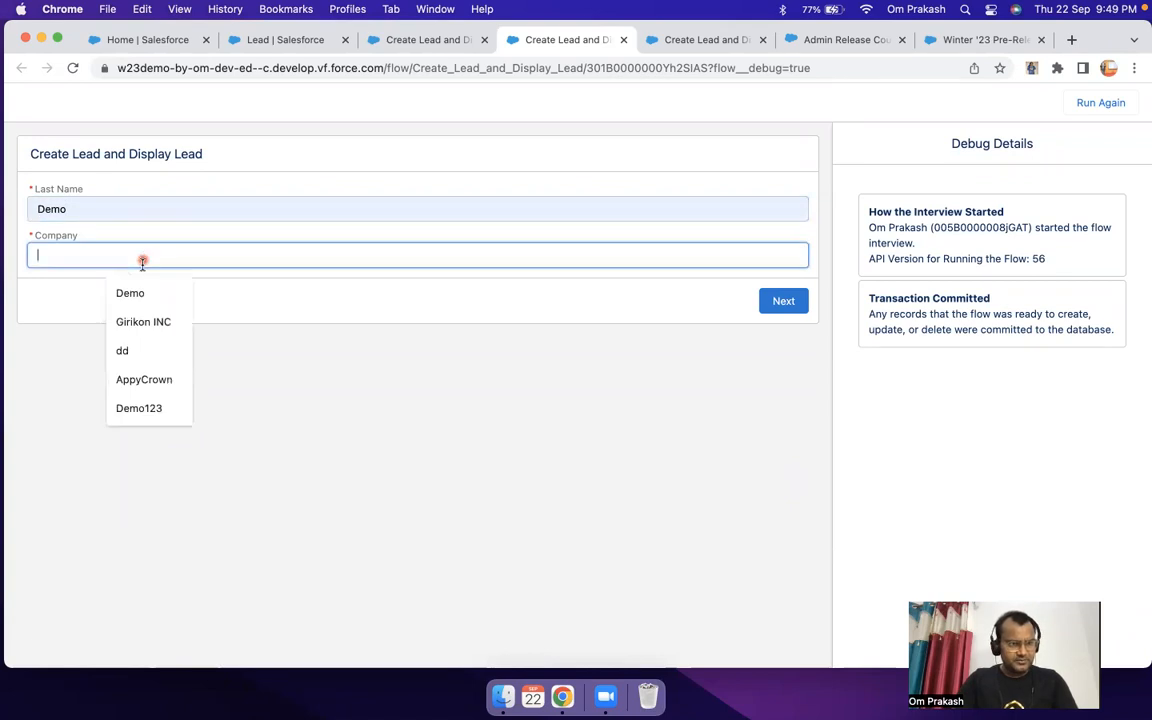
click(148, 292)
click(784, 301)
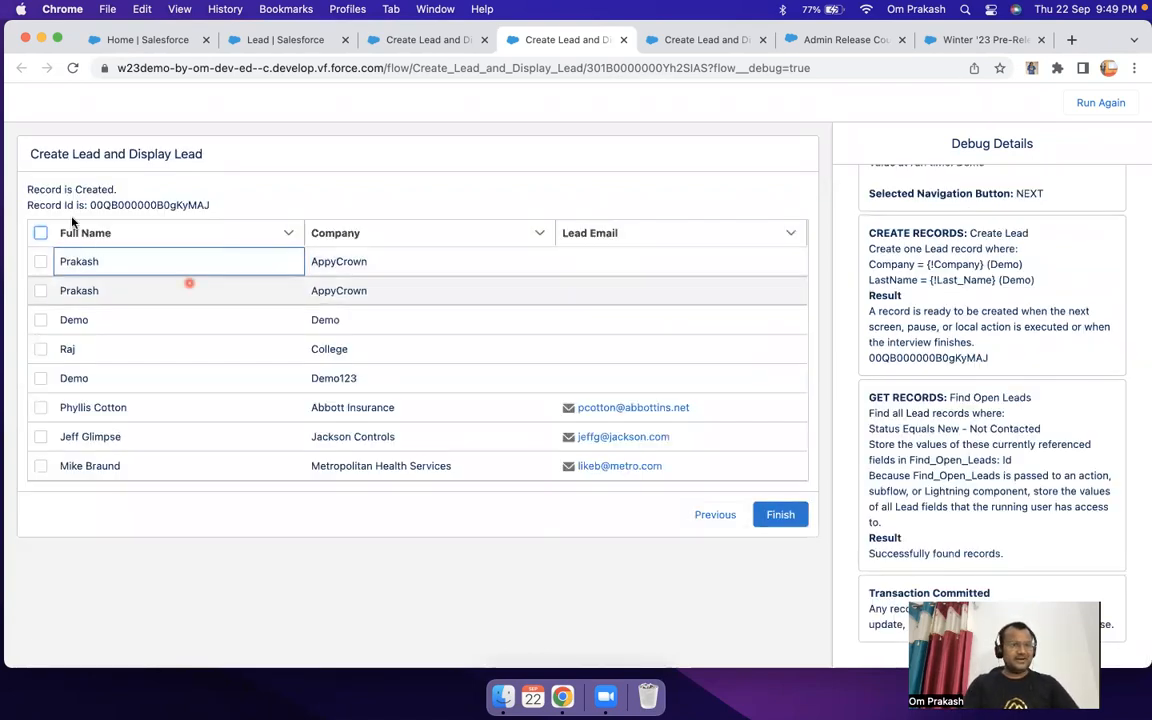
Step: Try to finish the debug run without selecting any lead in the data table
drag(30, 186, 183, 188)
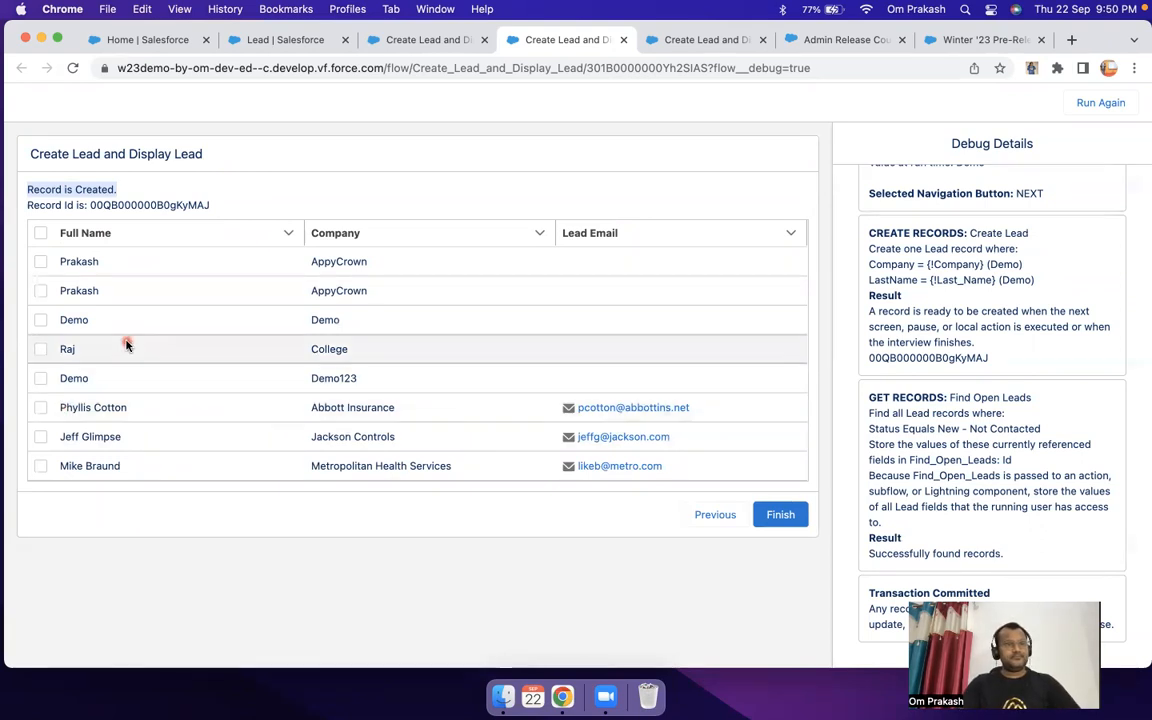
click(40, 261)
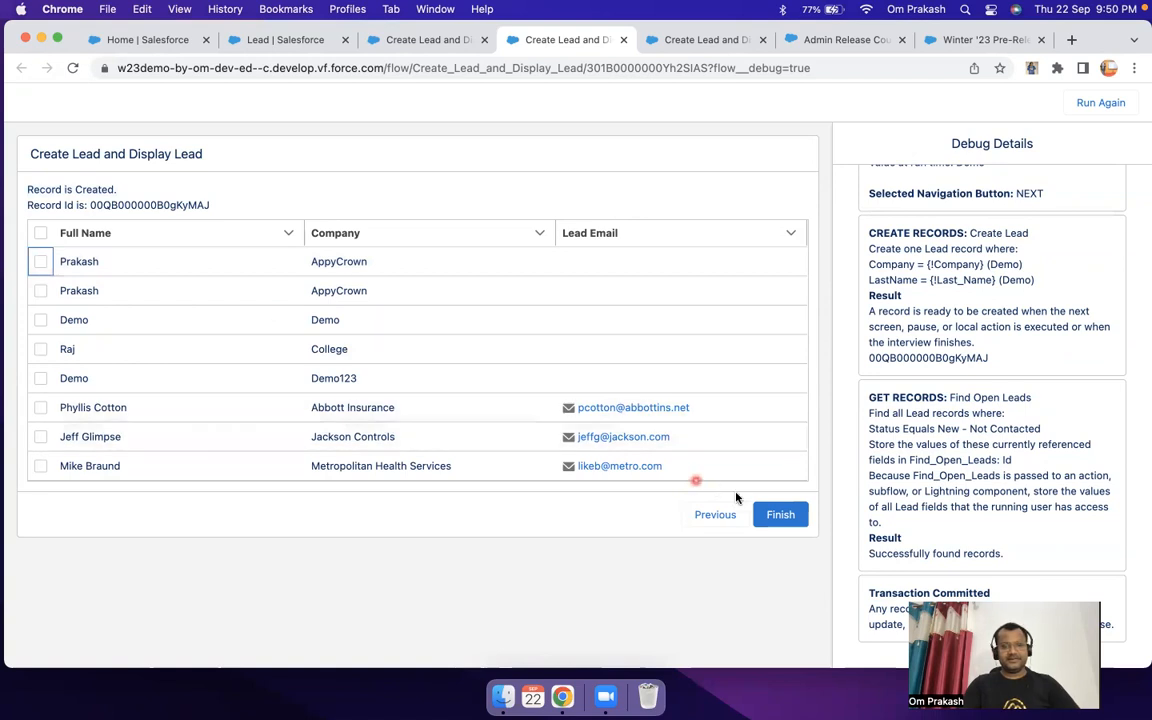
click(779, 515)
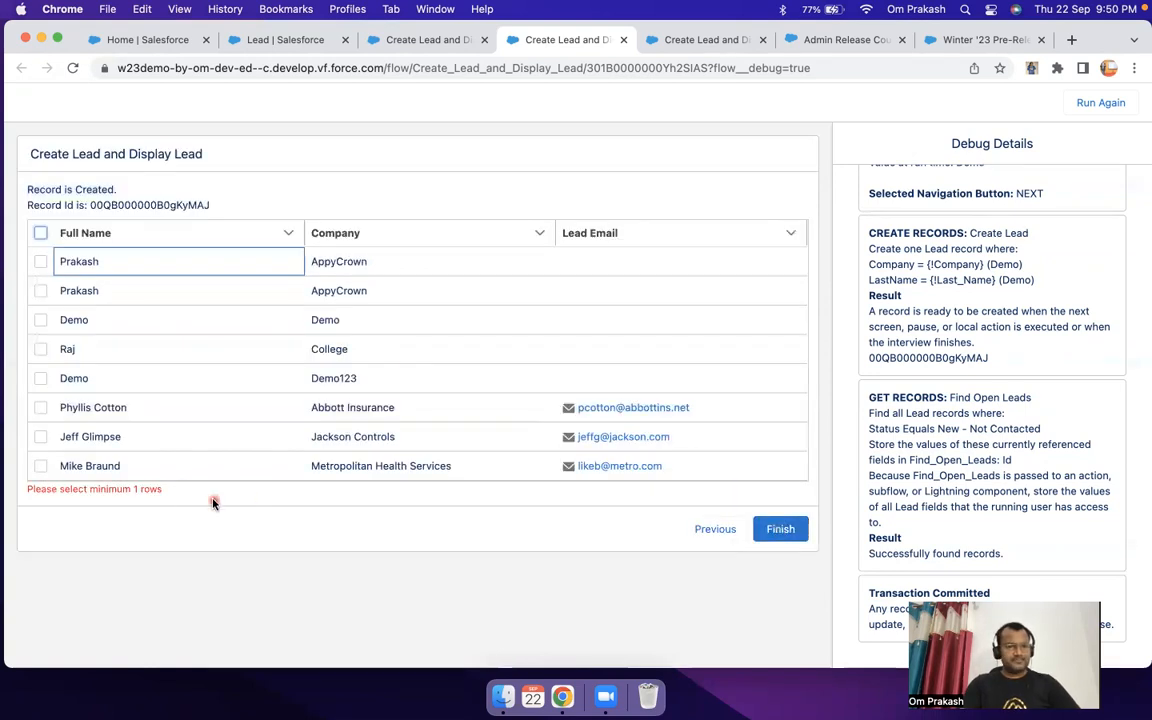
drag(166, 494, 6, 492)
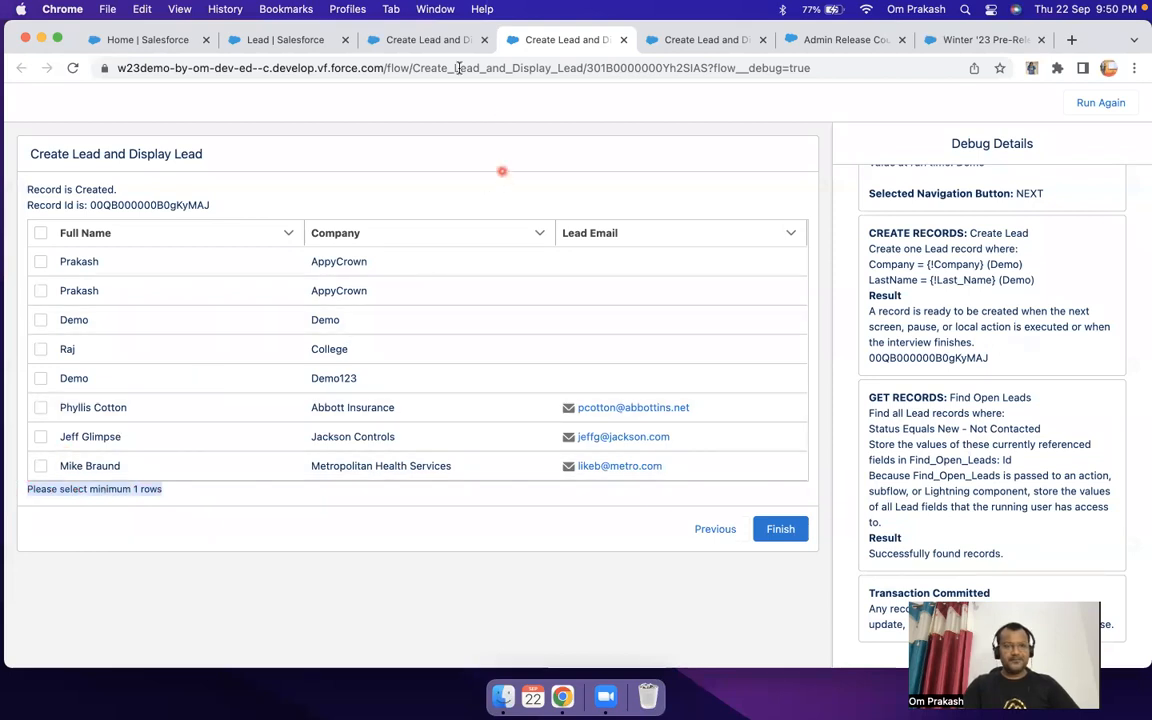
Step: Check the minimum and maximum row selection settings of the Output screen's data table, and return to the debug run
click(423, 41)
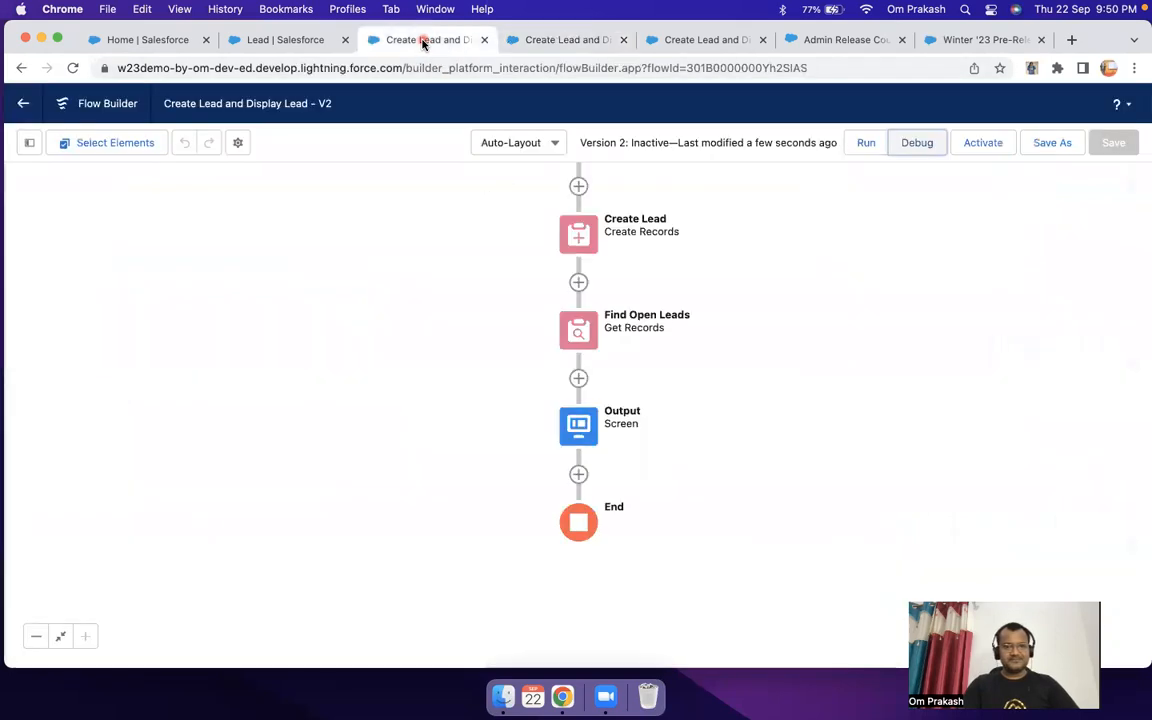
double_click(578, 425)
click(399, 350)
scroll(890, 395, down, 5)
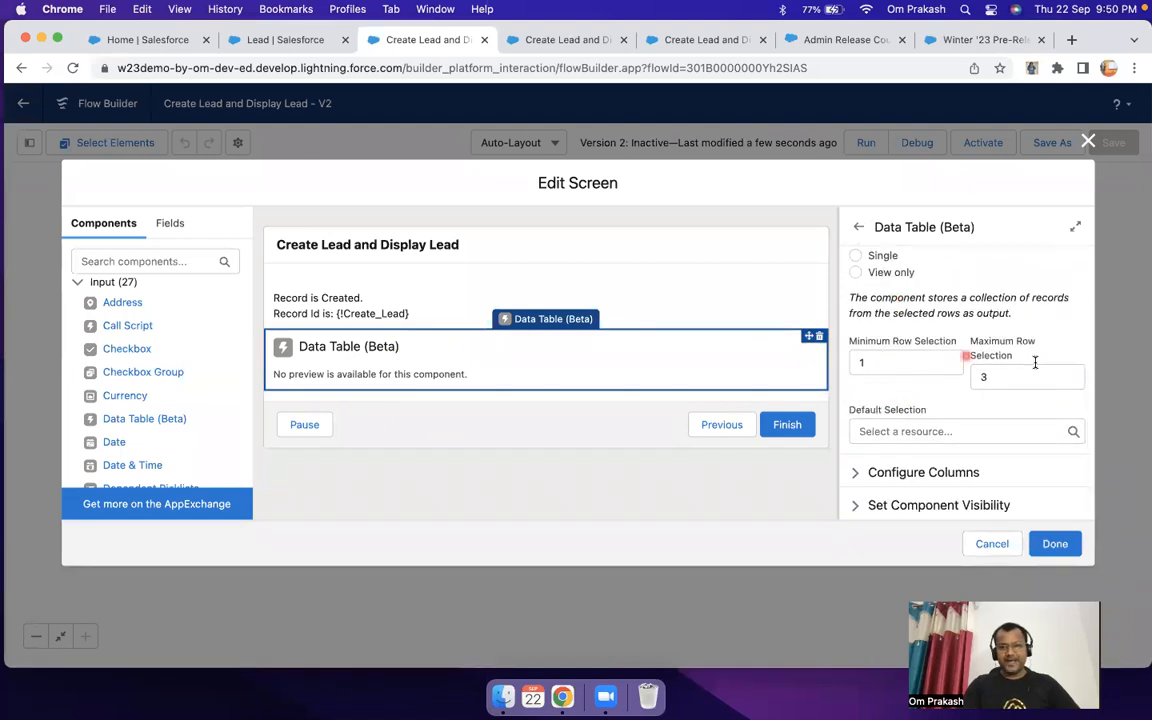
click(548, 39)
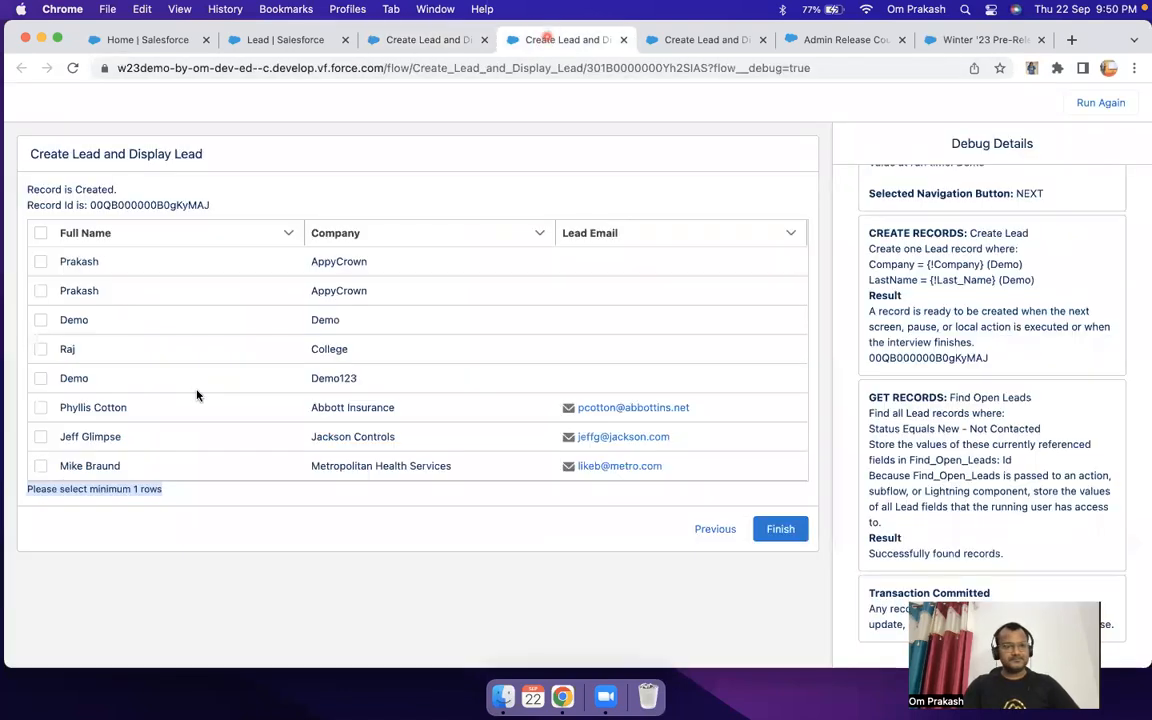
Step: Select the first three leads in the debug run's data table, recheck the row limits in the builder, and finish the run
click(42, 322)
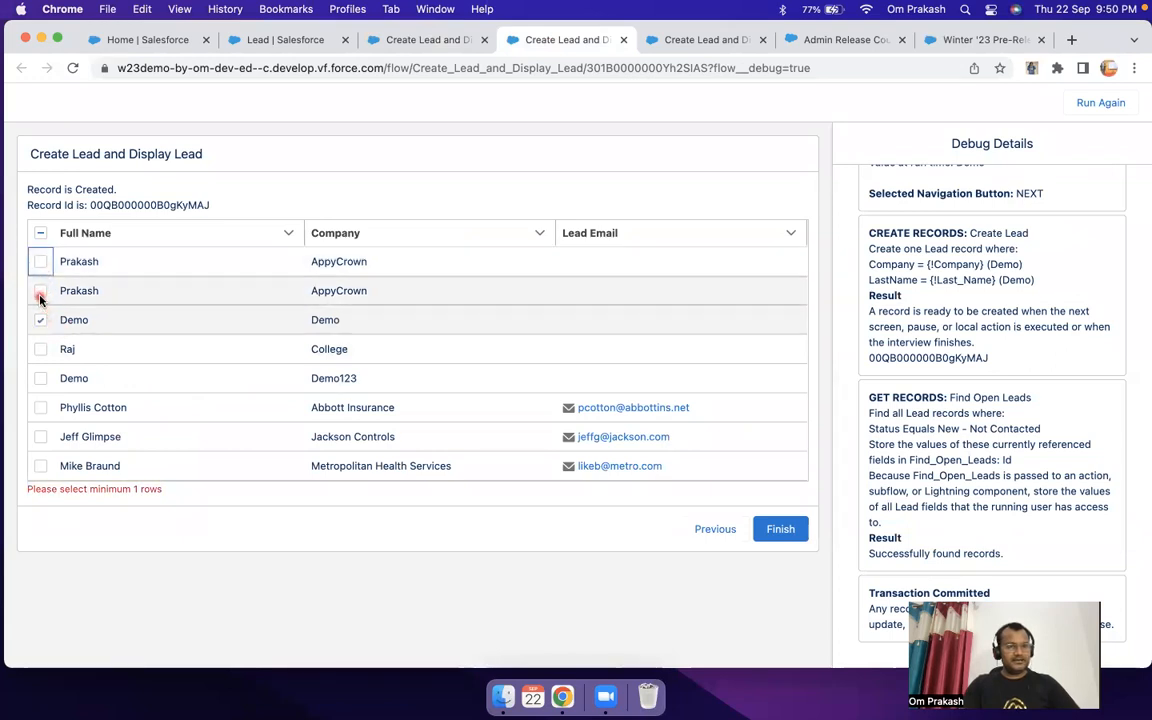
click(40, 261)
click(40, 290)
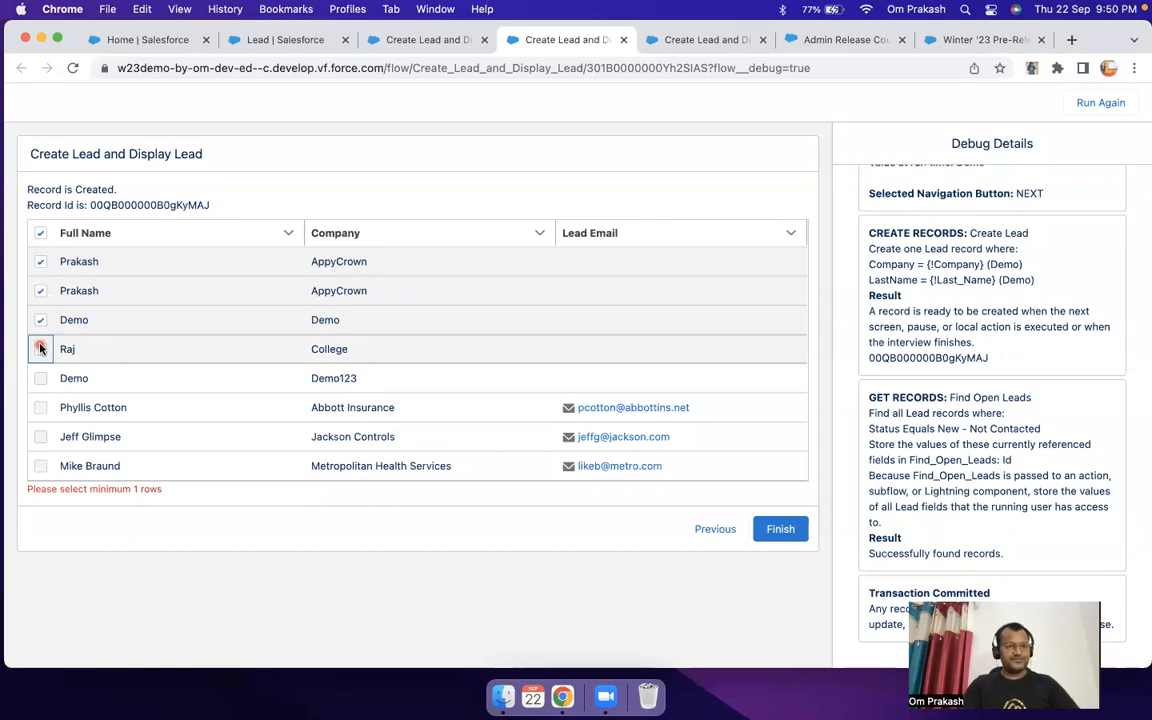
click(411, 40)
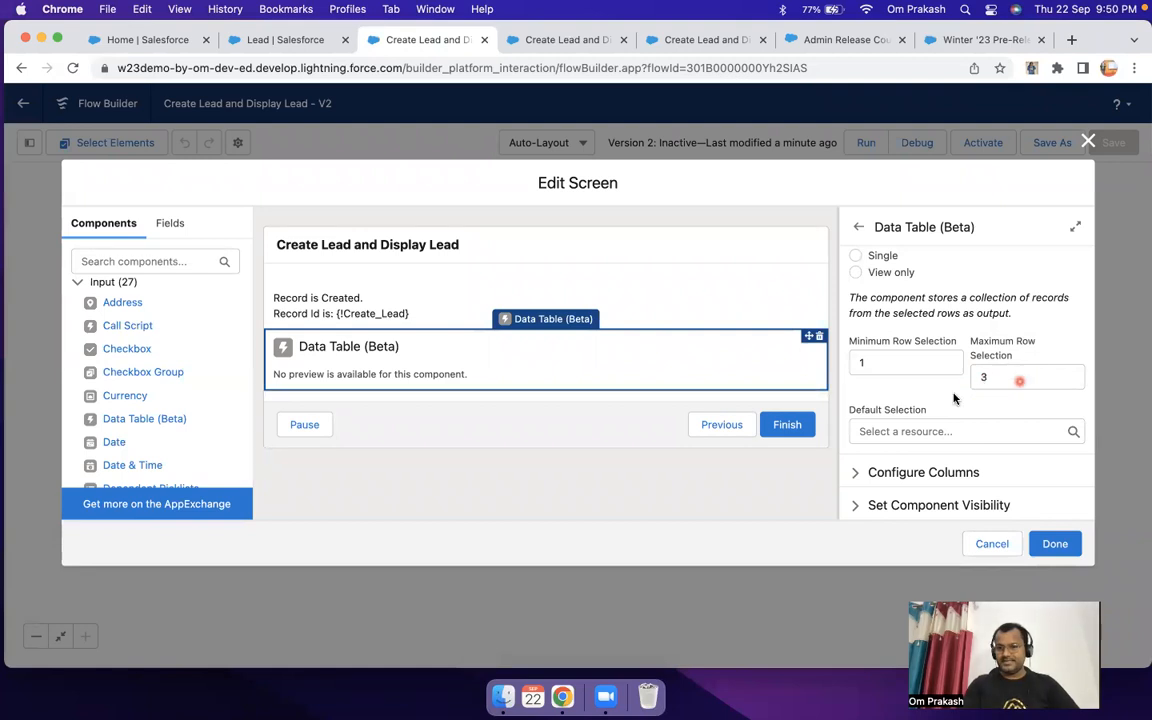
click(591, 42)
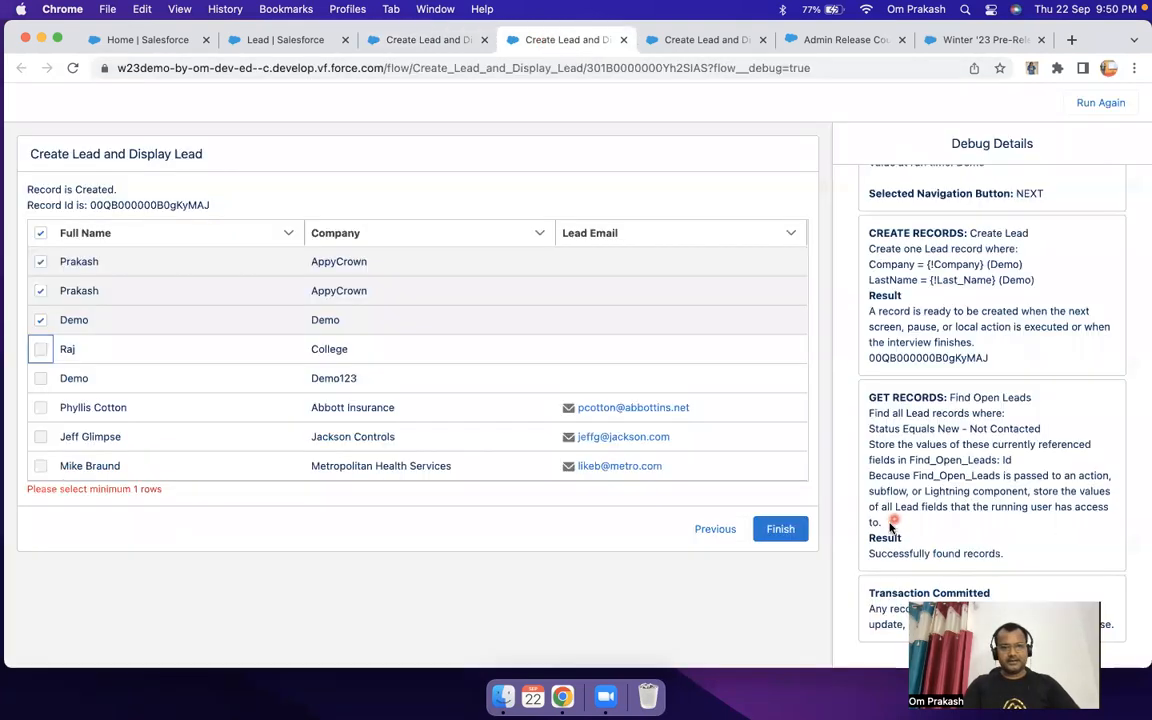
click(779, 529)
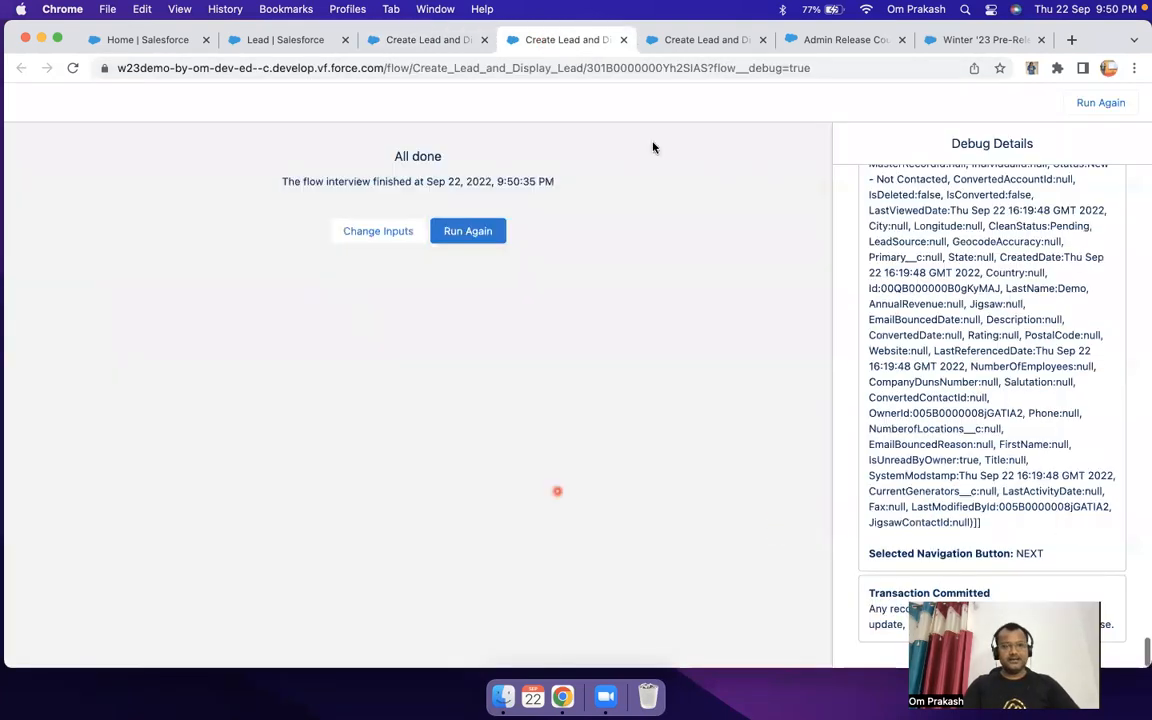
Step: Set the Output screen data table's row selection mode to Single without a default selection, and save the flow
click(419, 40)
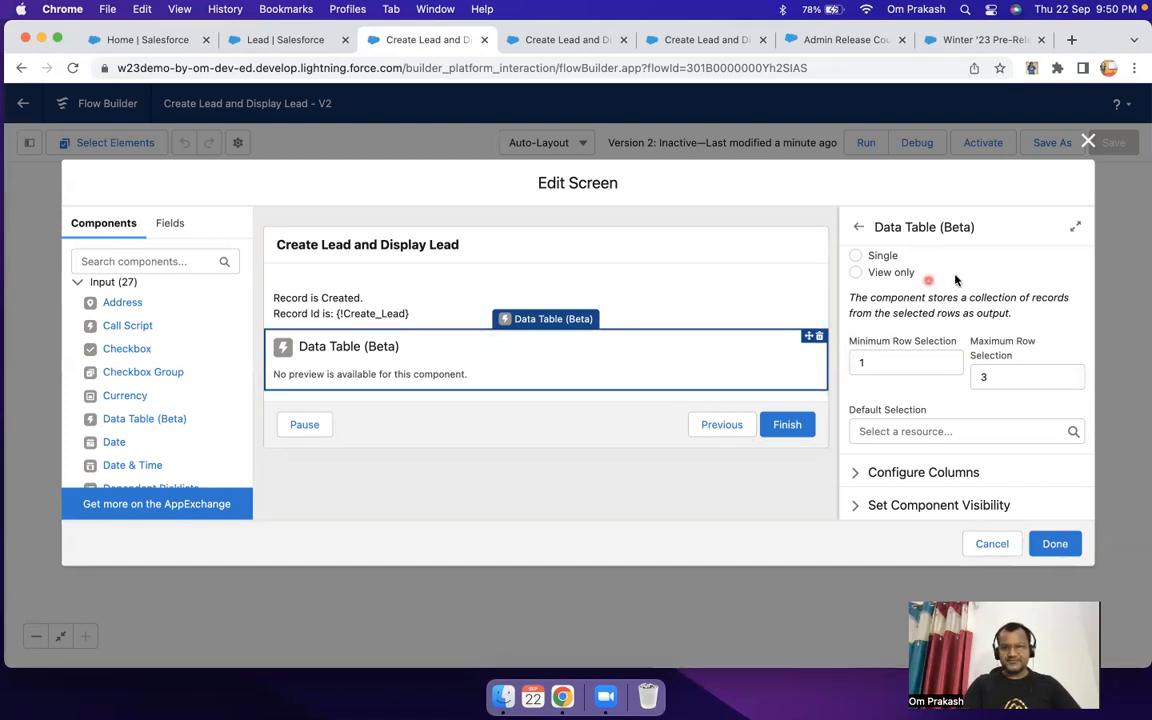
scroll(940, 279, up, 2)
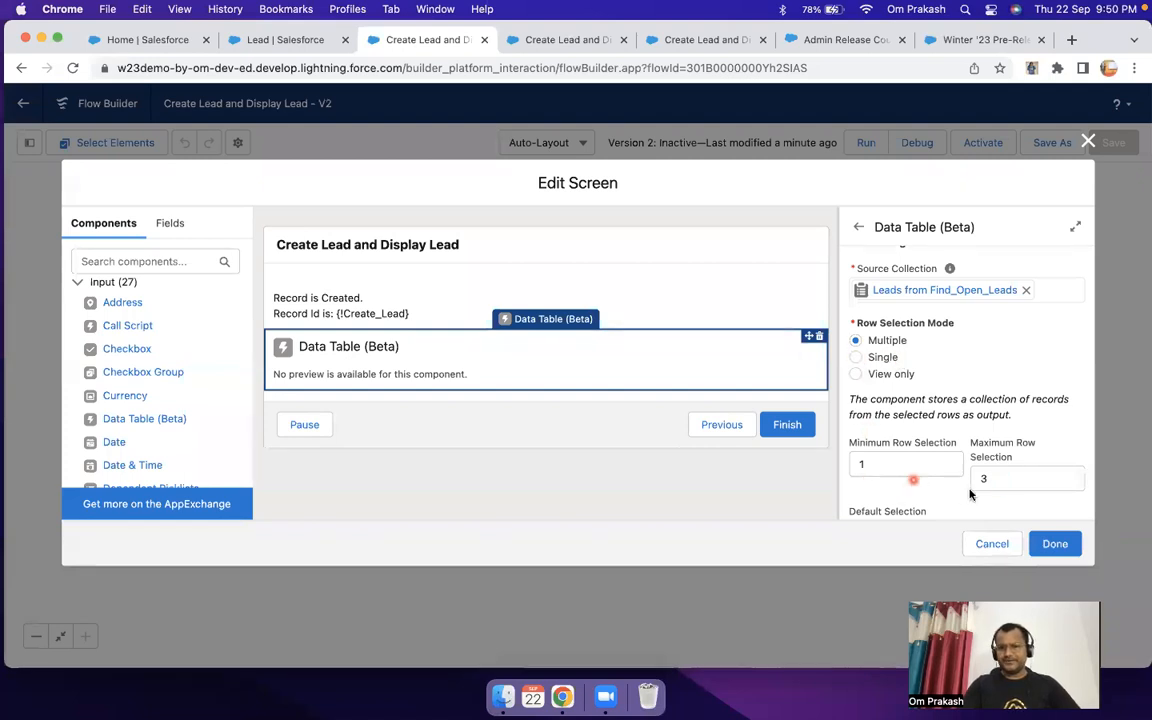
click(551, 42)
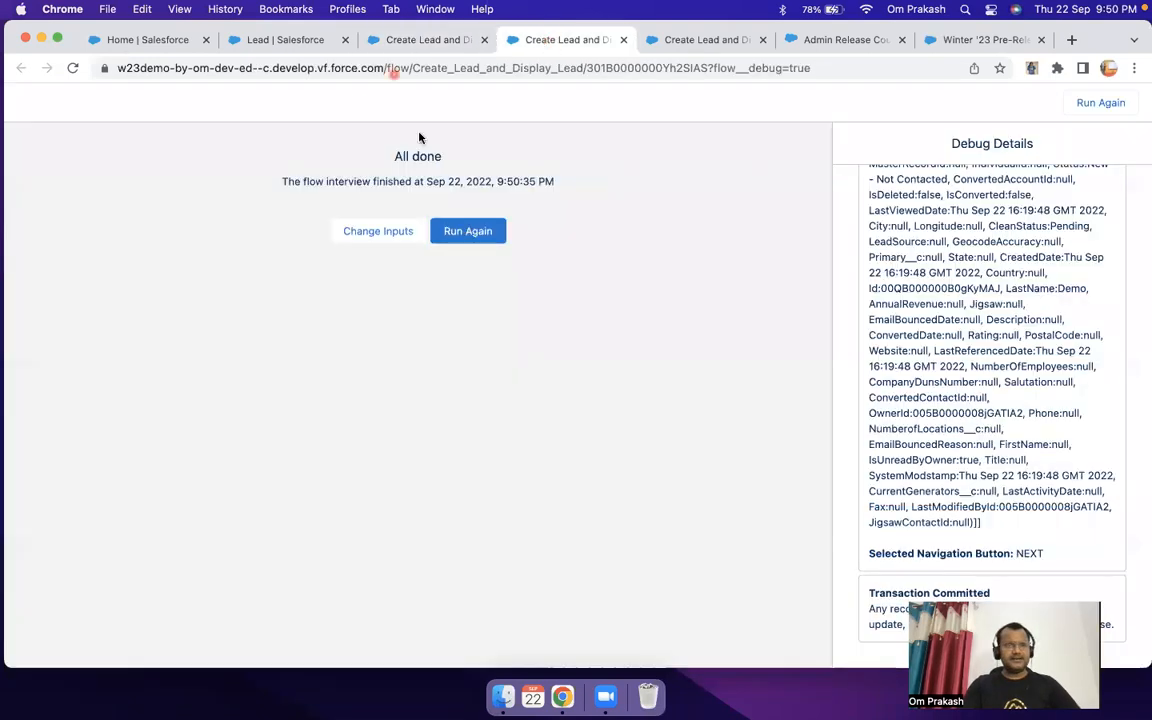
click(411, 44)
click(854, 357)
scroll(1063, 479, down, 3)
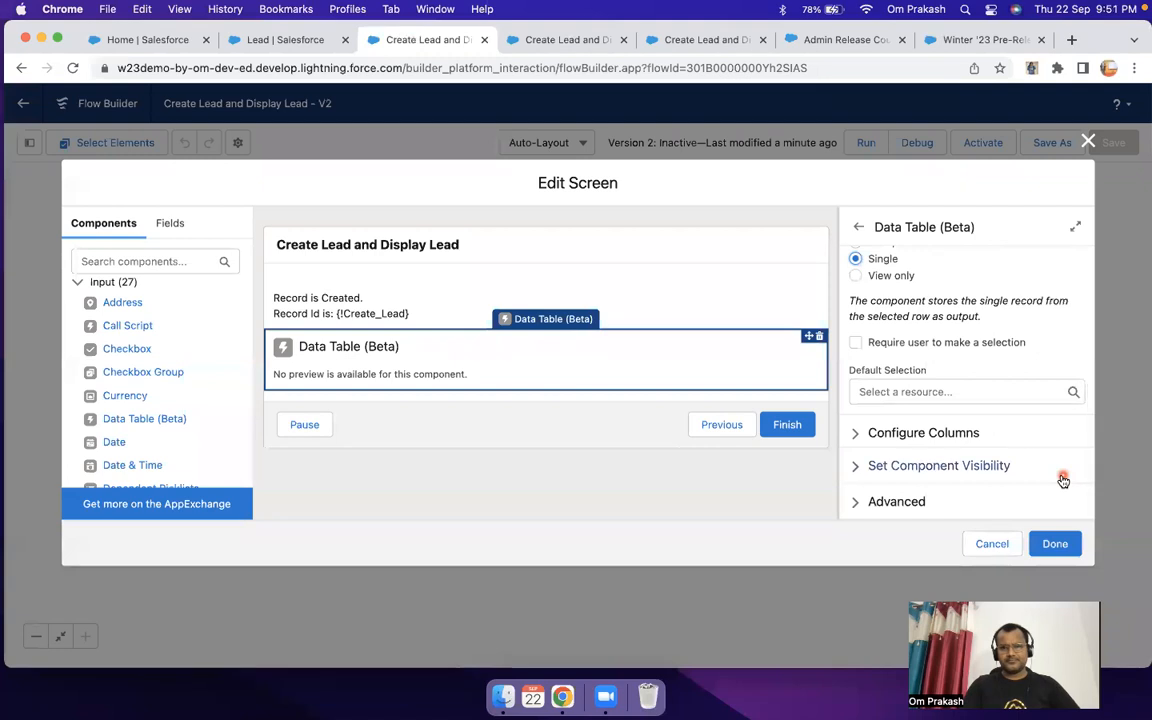
click(934, 393)
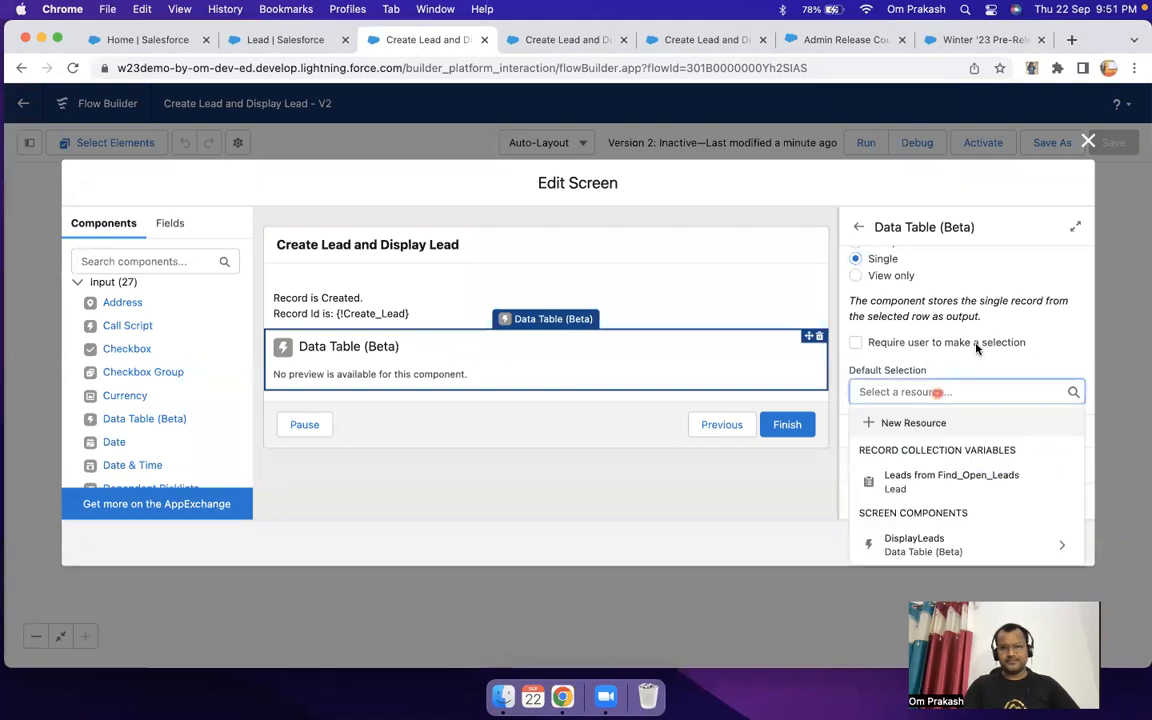
click(763, 362)
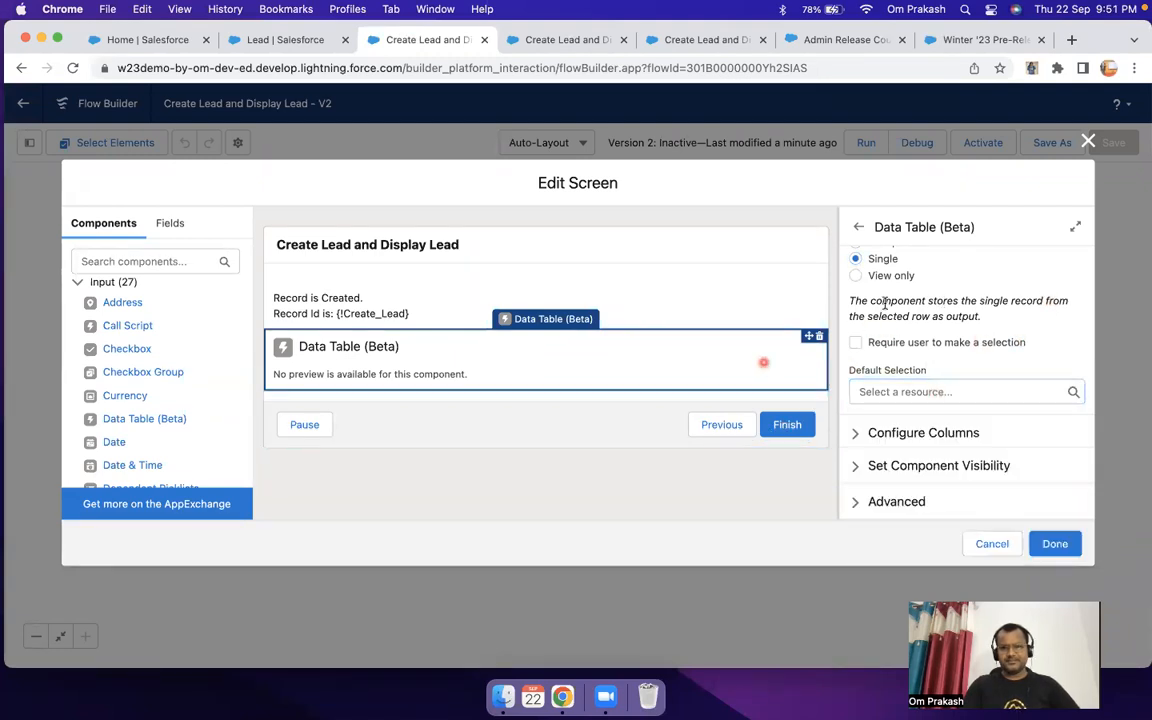
click(1056, 537)
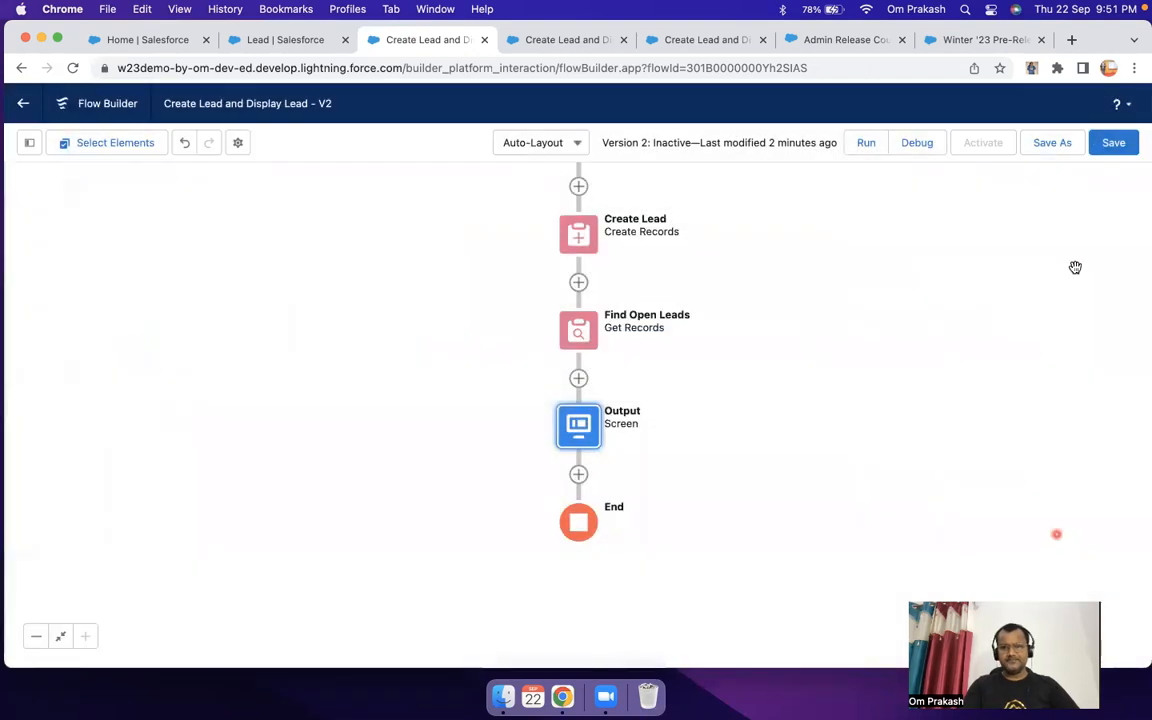
click(1114, 145)
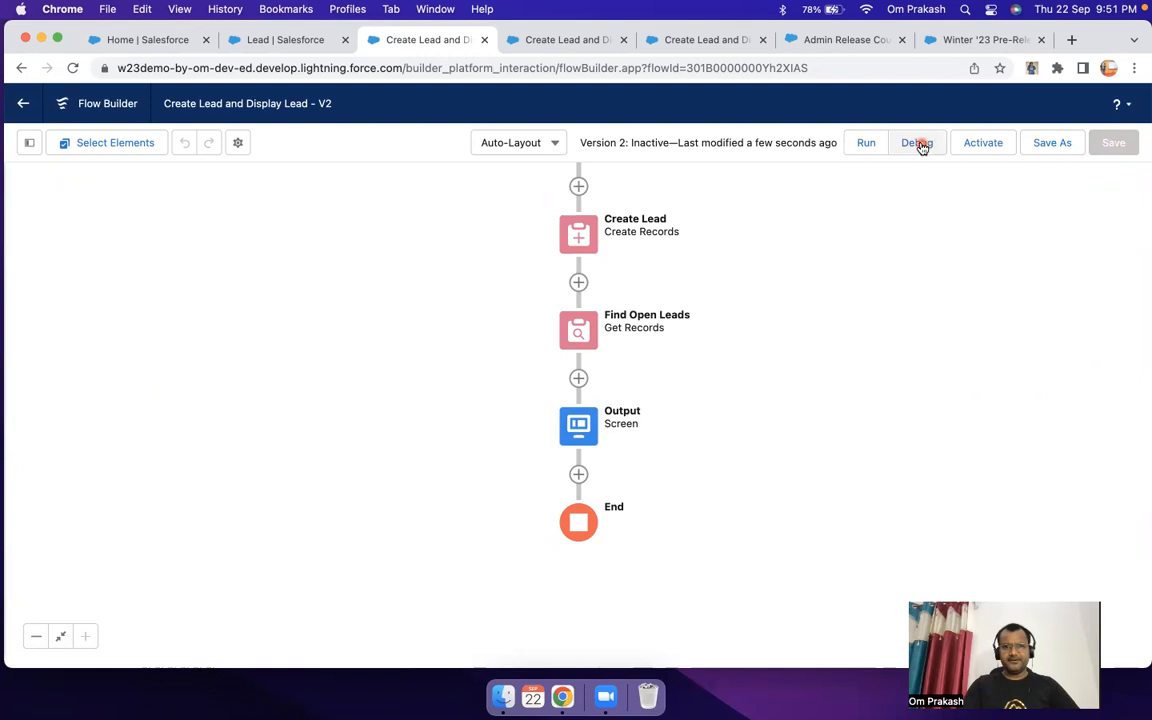
Step: Run the flow in debug with a last name and company Demo, and continue to the output screen
click(920, 143)
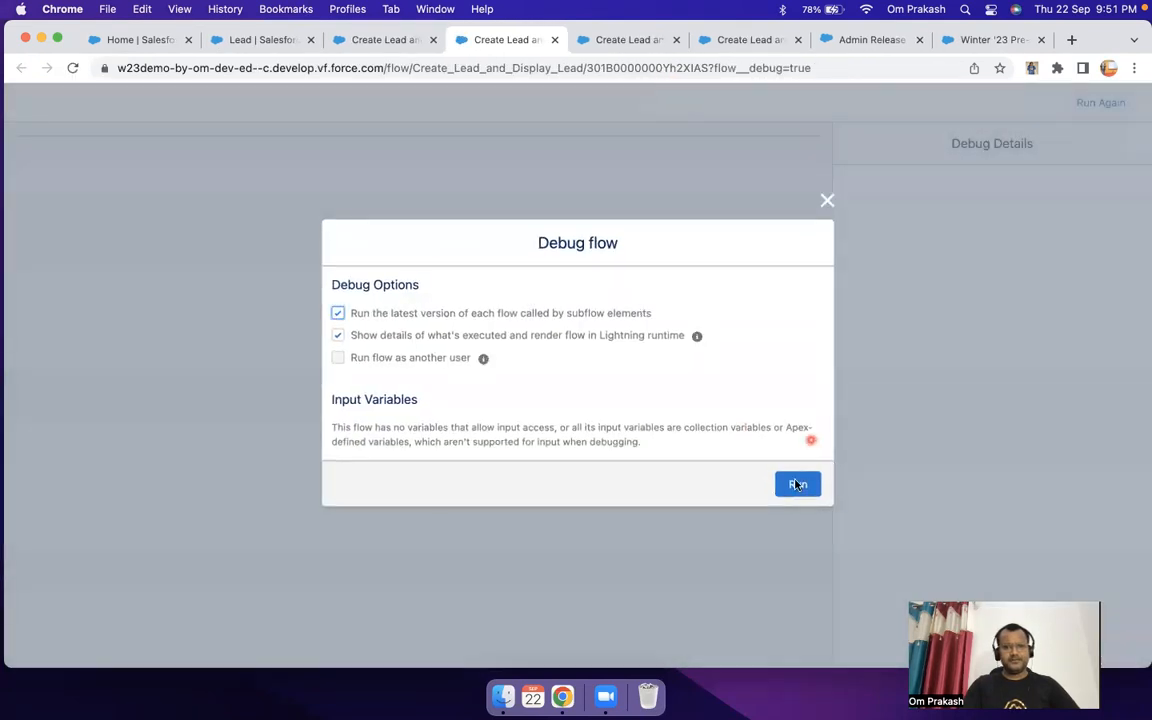
click(797, 485)
click(219, 206)
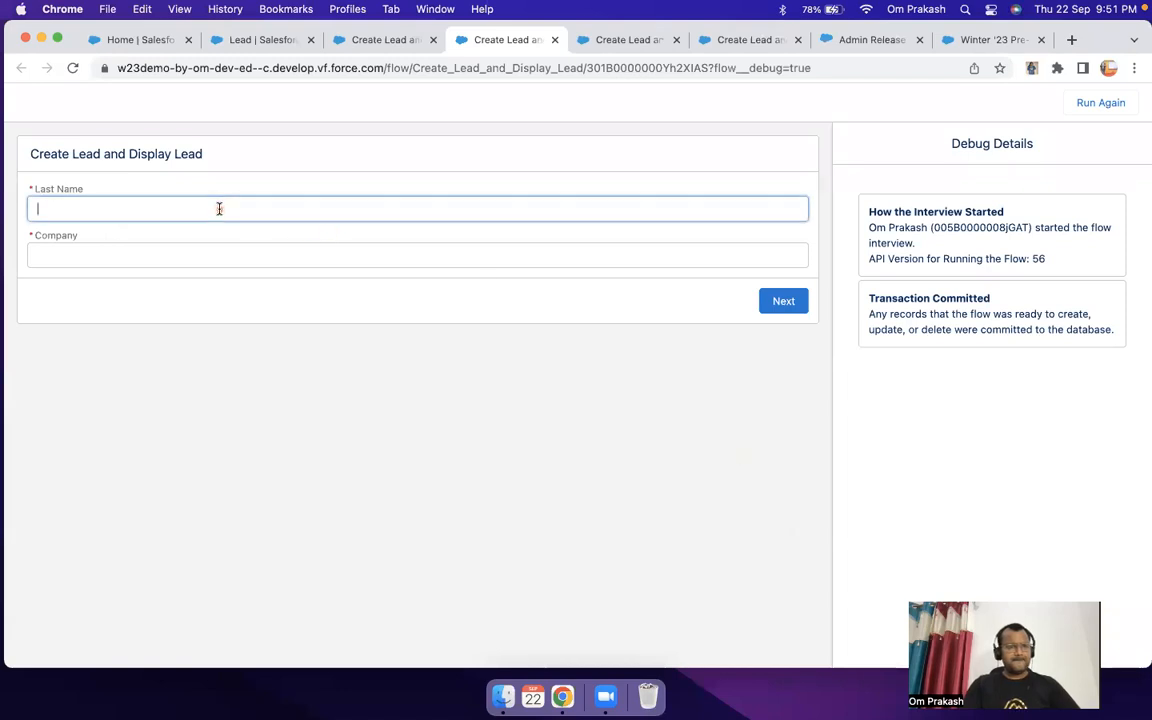
click(152, 250)
click(109, 258)
click(120, 290)
click(777, 302)
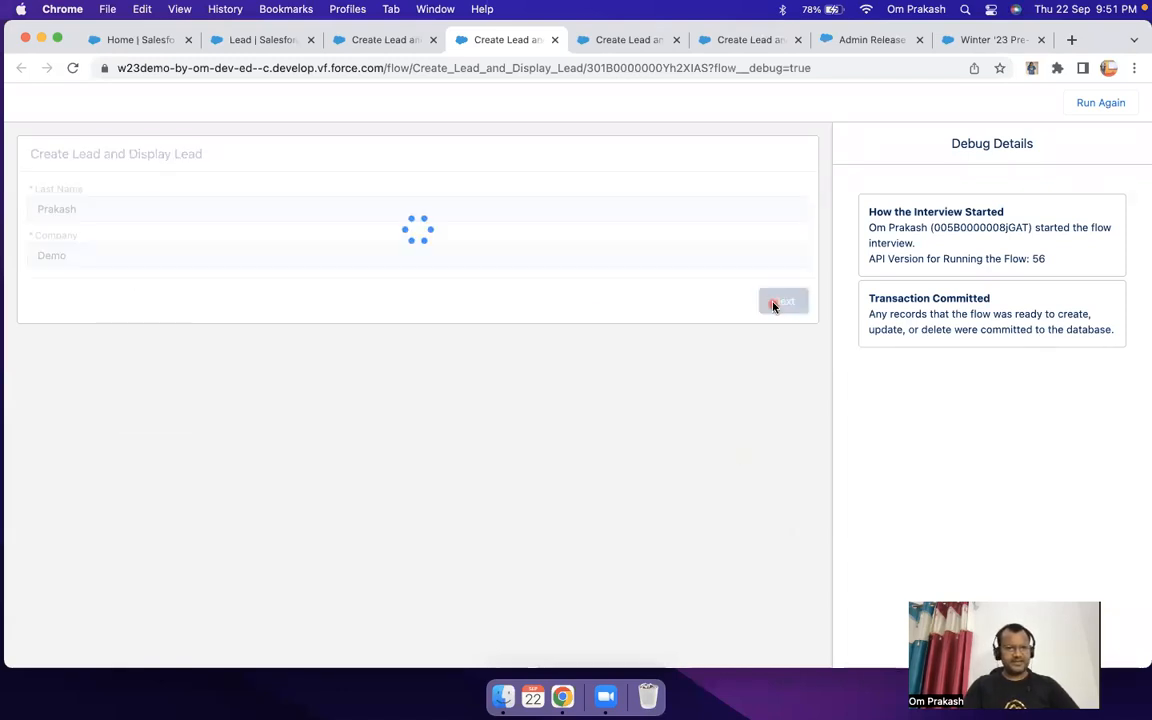
Step: Test single selection by choosing the leads one after another down to the one with company College, and finish the debug run
click(40, 261)
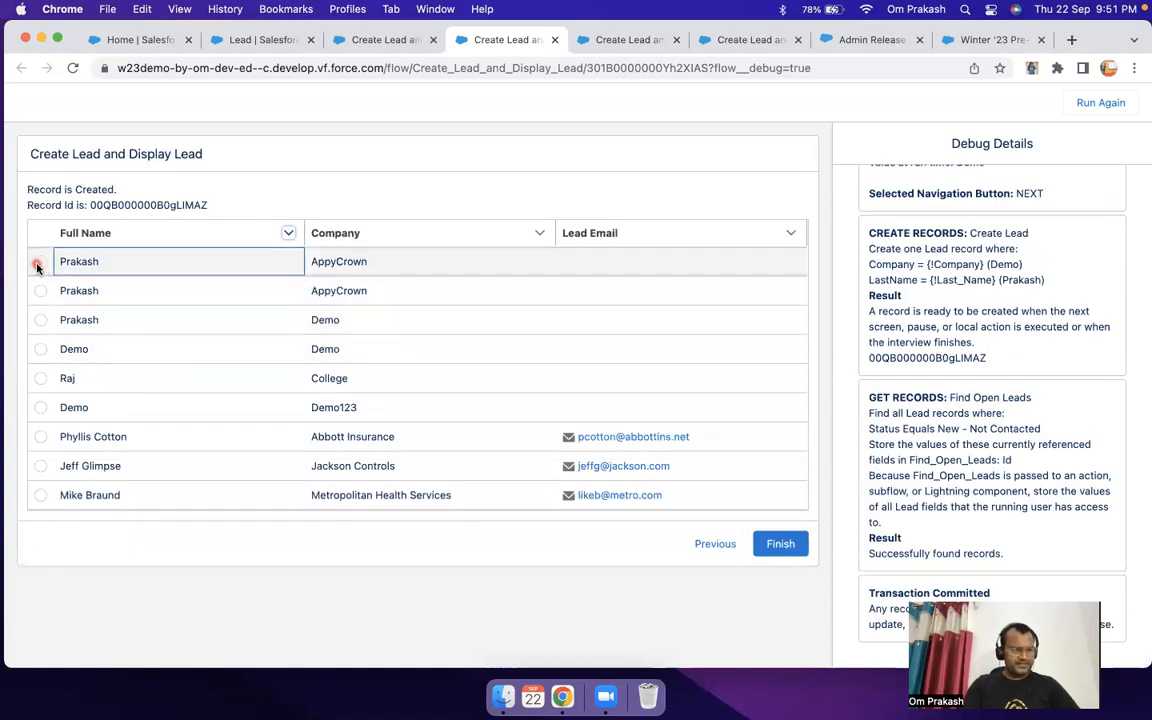
click(40, 296)
click(40, 320)
click(40, 349)
click(40, 378)
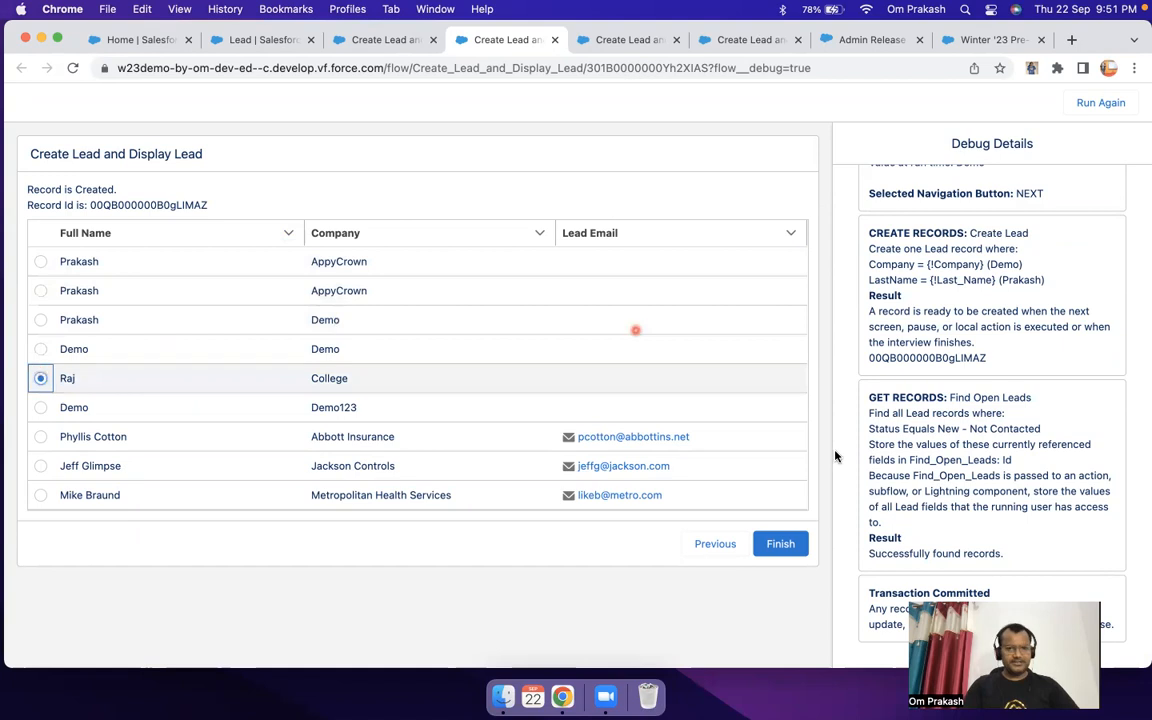
click(779, 543)
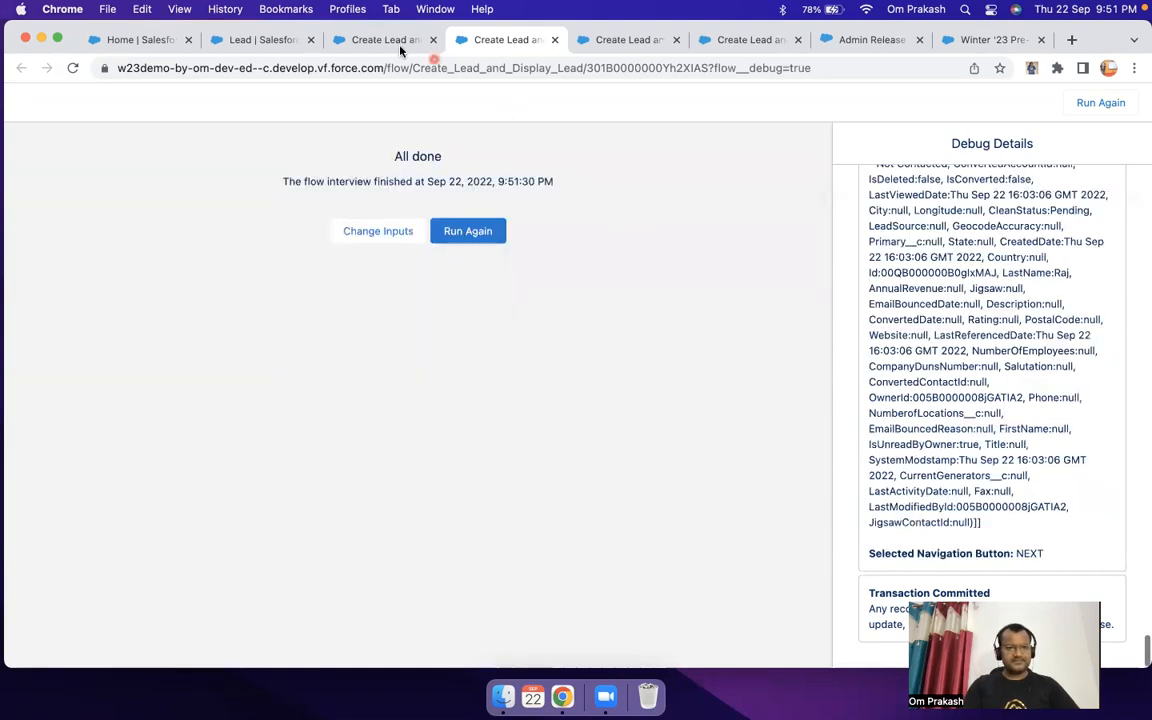
Step: Open the Output screen's data table settings, try the View only row selection mode, and set the mode to Multiple
click(382, 42)
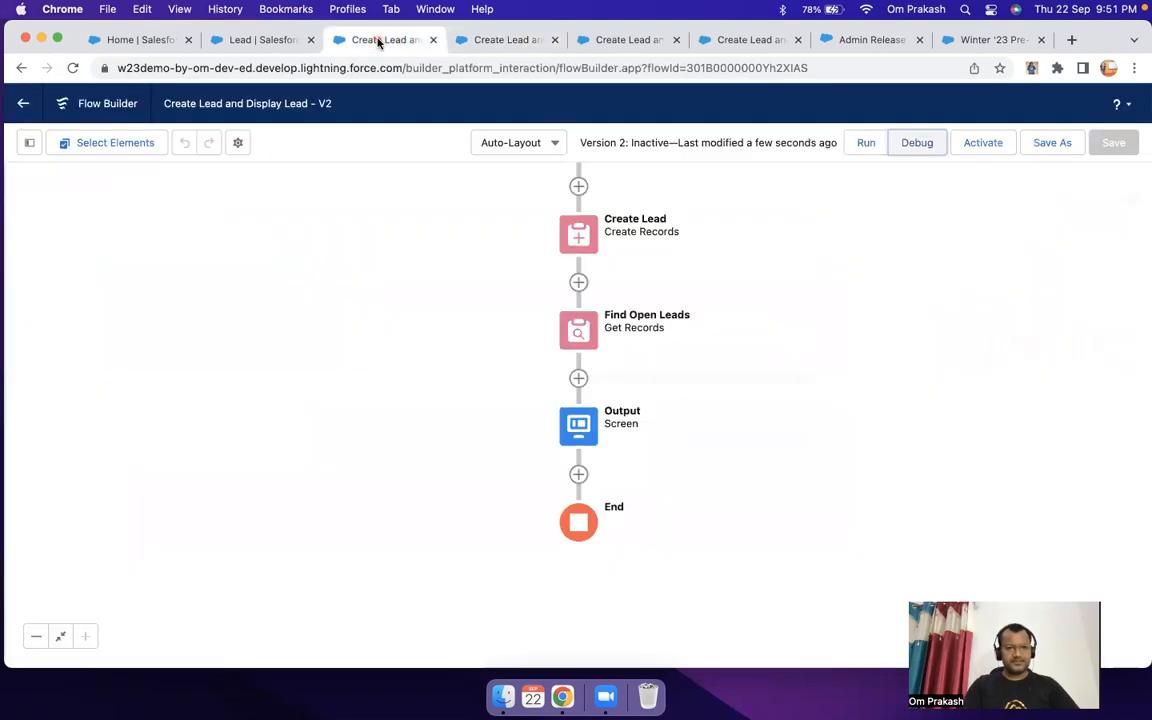
click(578, 425)
click(579, 599)
click(419, 342)
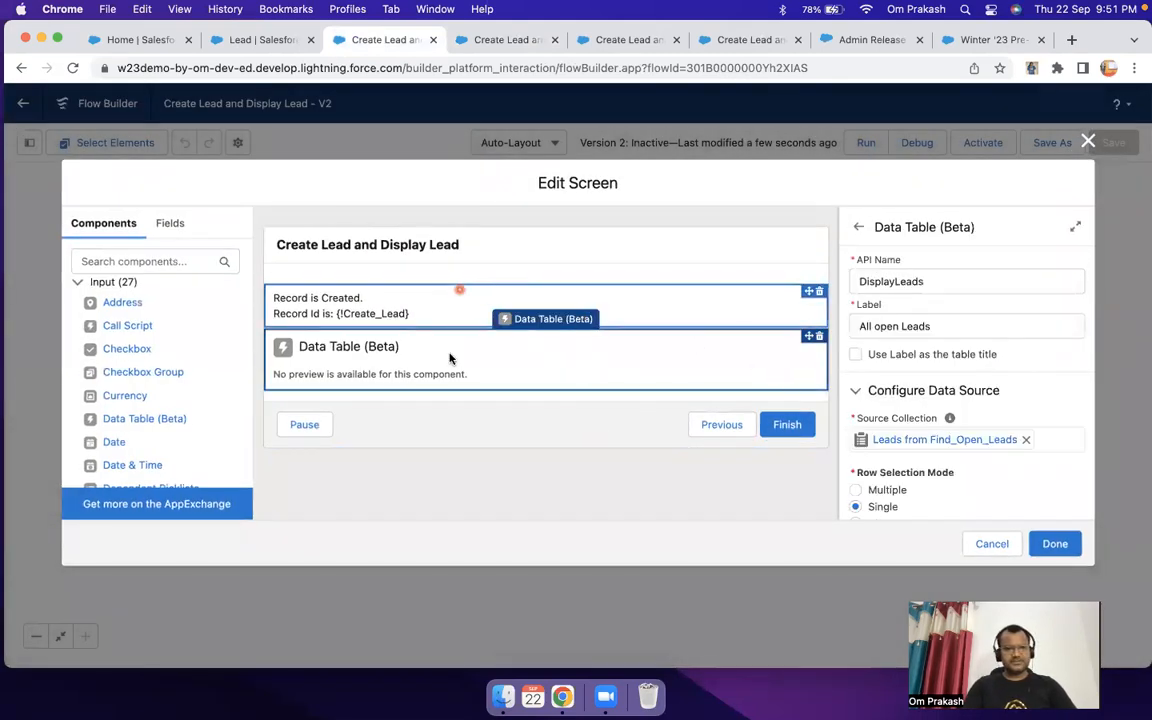
scroll(862, 345, down, 3)
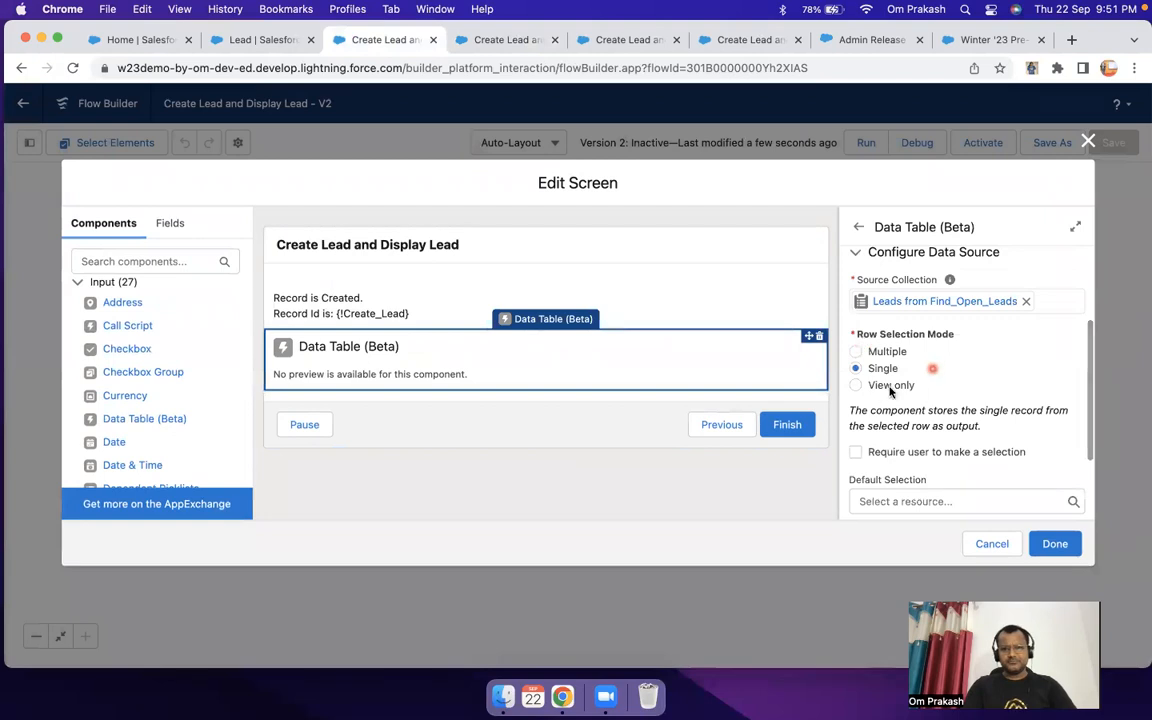
click(857, 387)
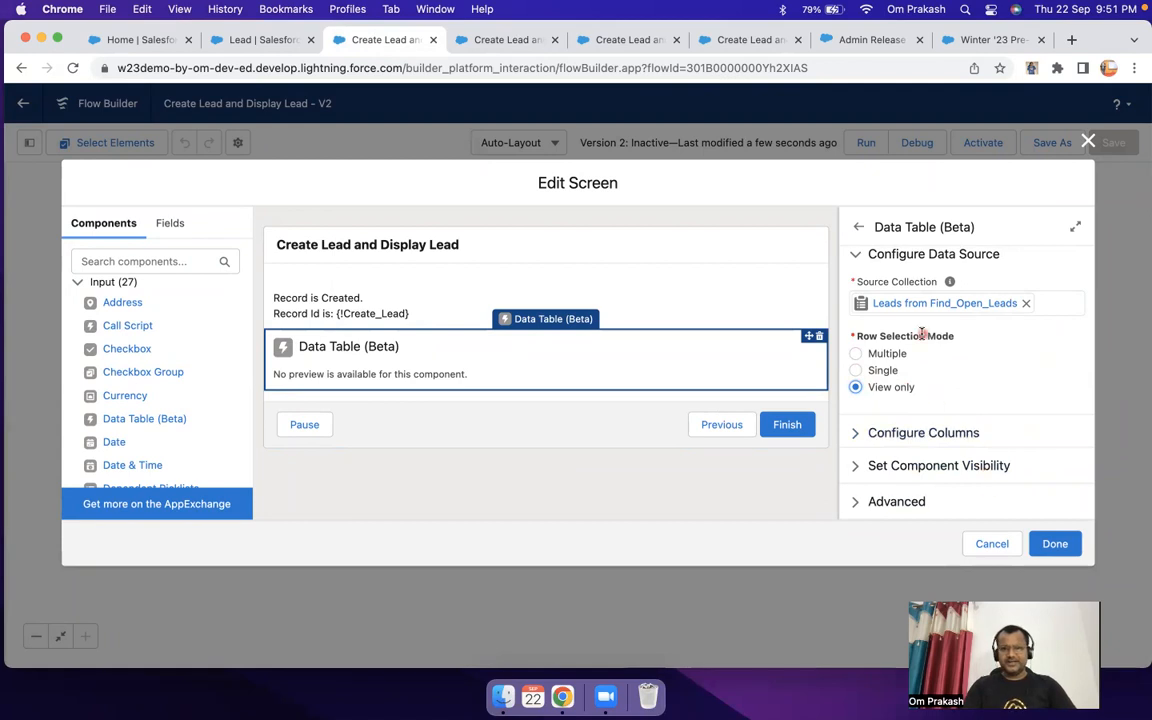
click(857, 355)
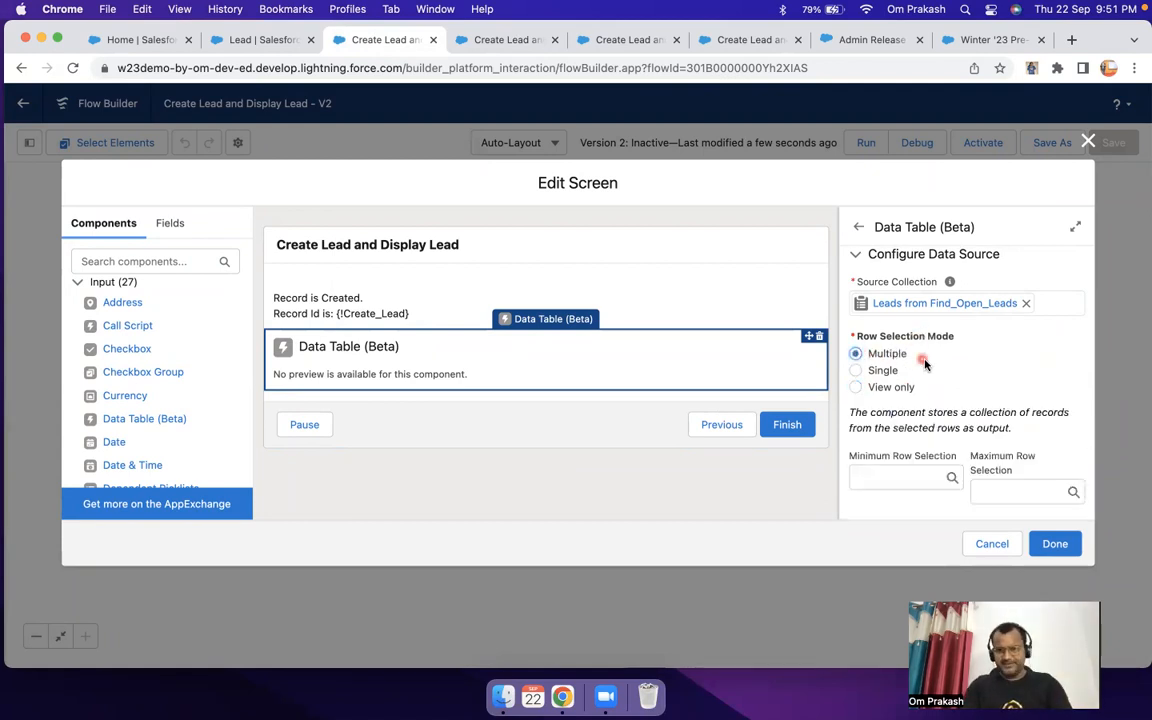
Step: Set the data table's minimum row selection to 3 and its maximum row selection to 1
scroll(920, 365, up, 3)
scroll(925, 365, down, 3)
click(891, 429)
text(3)
click(1016, 440)
text(1)
scroll(1016, 440, down, 2)
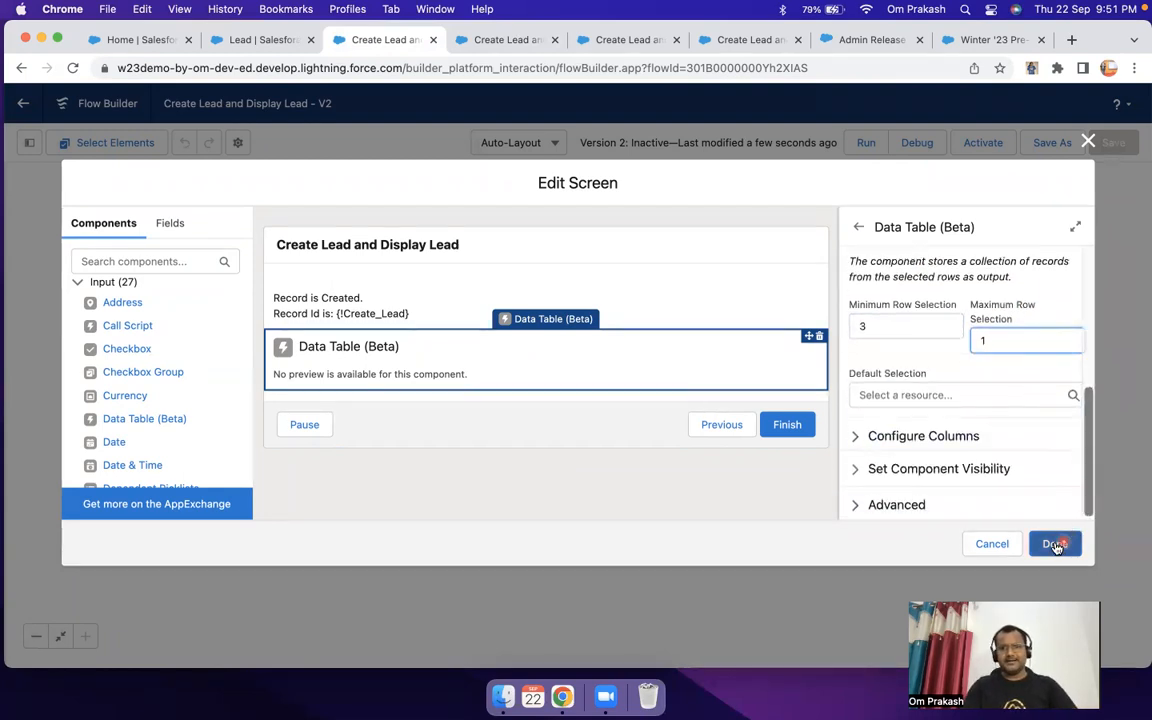
Step: Set the minimum row selection to 1 and the maximum to 3, and finish editing the Output screen
click(862, 327)
key(BackSpace)
text(1)
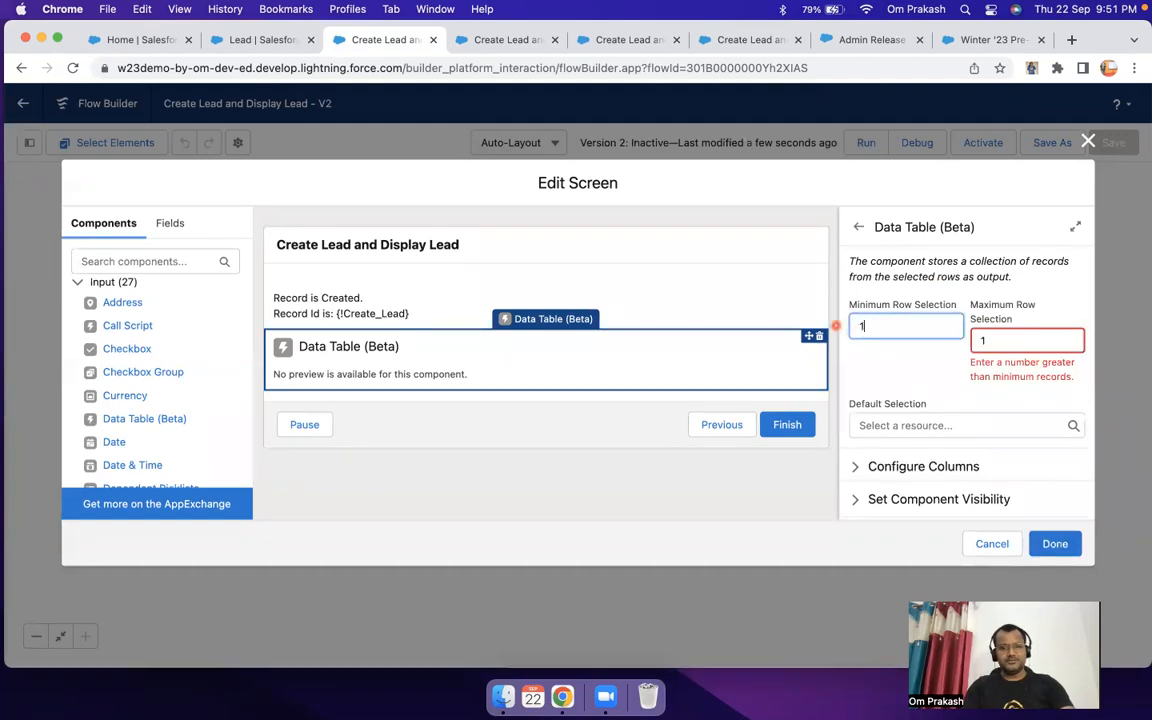
click(1050, 342)
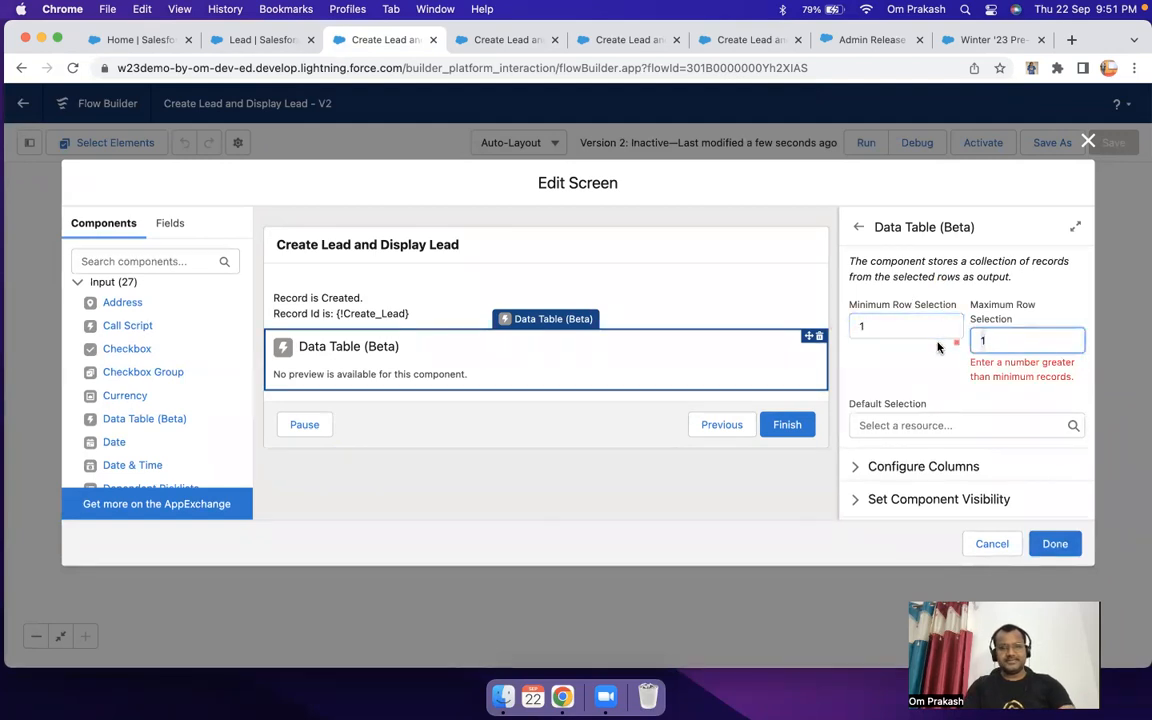
click(1055, 543)
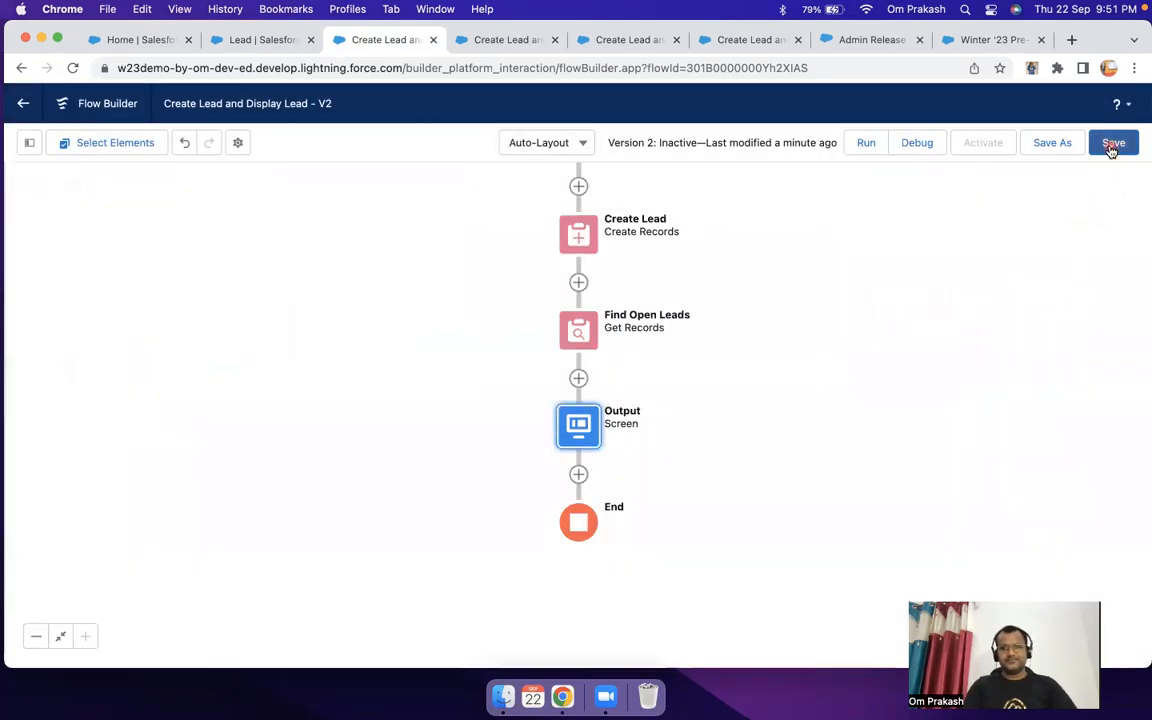
Step: Save and activate version 2 of the flow, and reload the Sales Home page that embeds it
click(1111, 145)
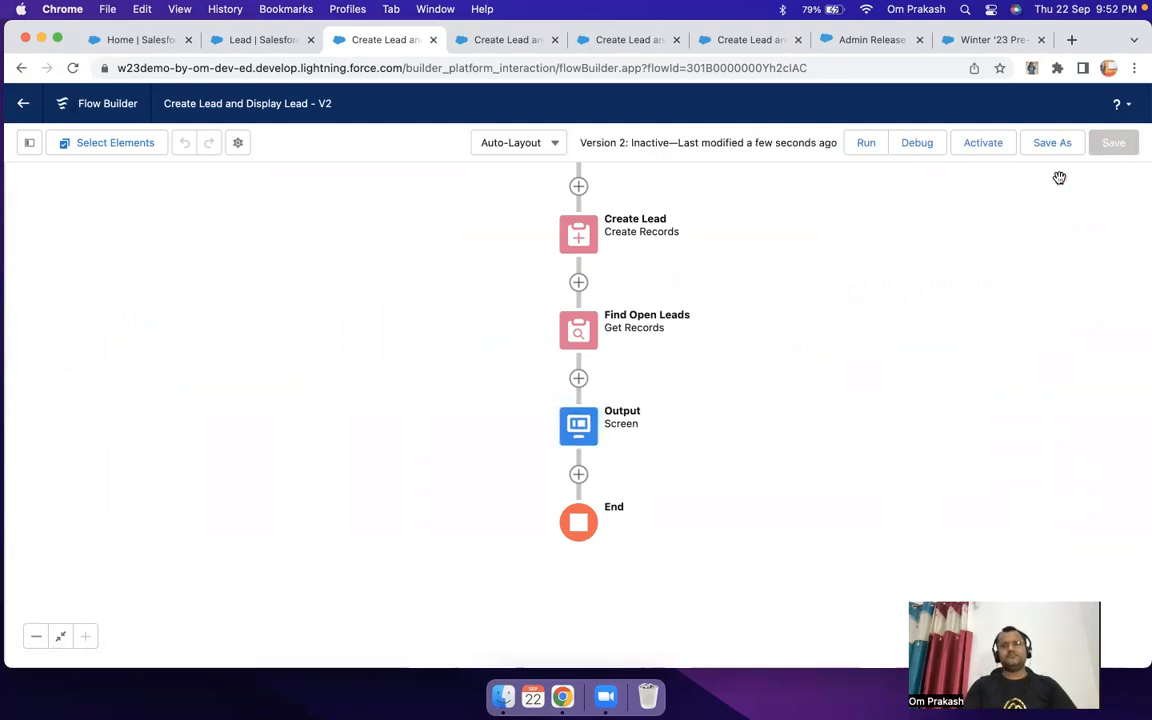
click(992, 144)
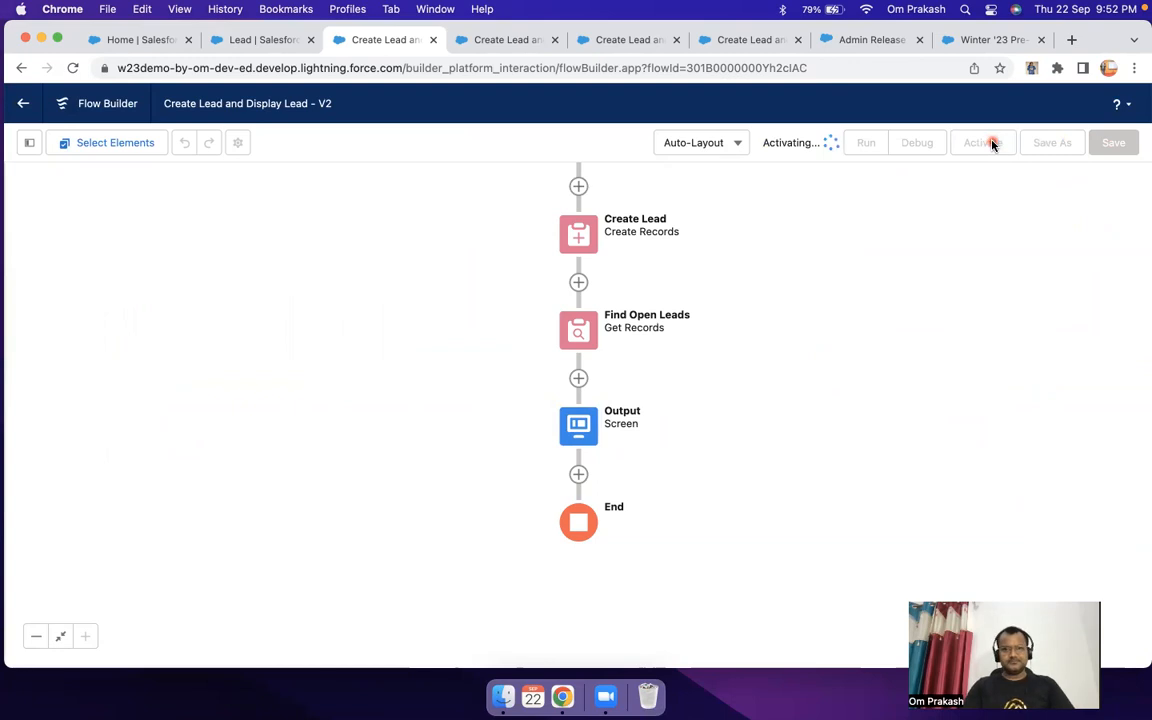
click(126, 42)
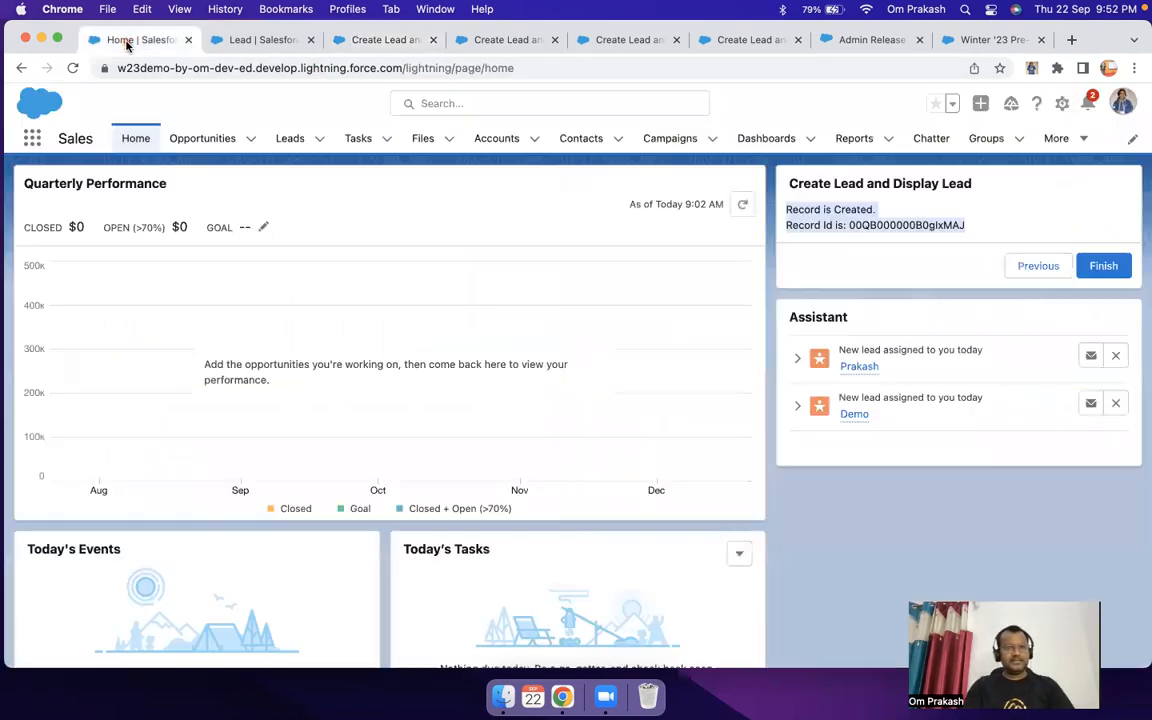
click(203, 60)
key(Return)
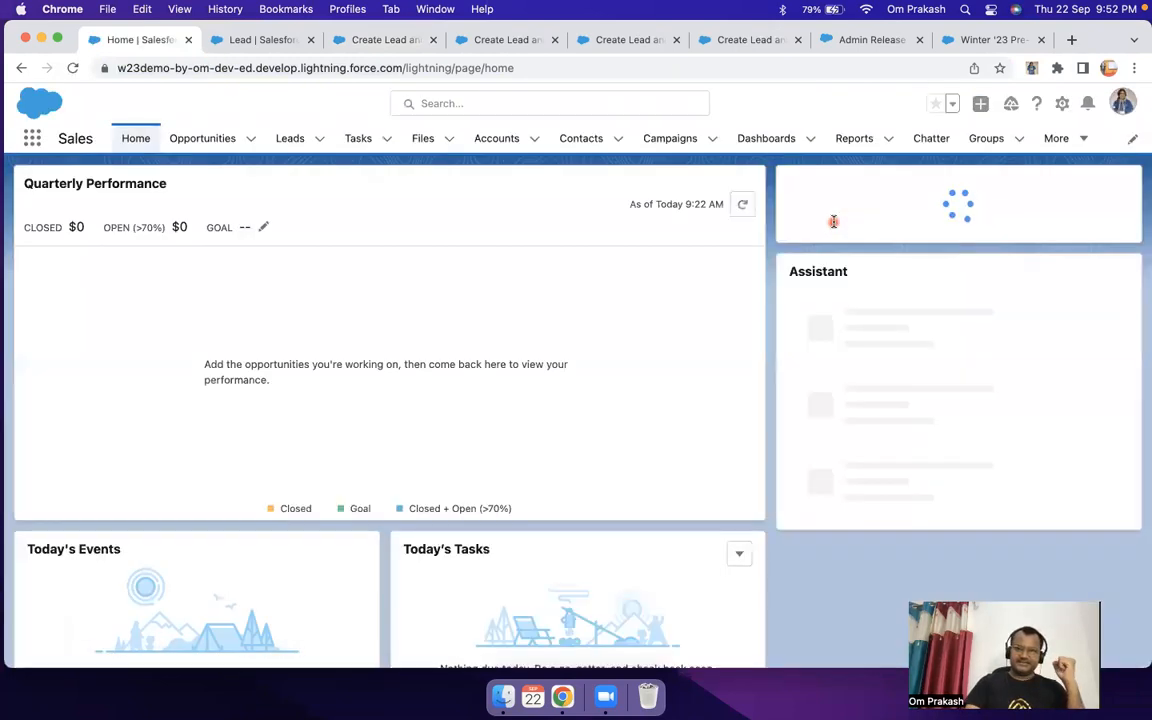
Step: Submit the embedded Create Lead and Display Lead form with a last name and a company, and look over the selectable lead table
click(840, 228)
click(857, 262)
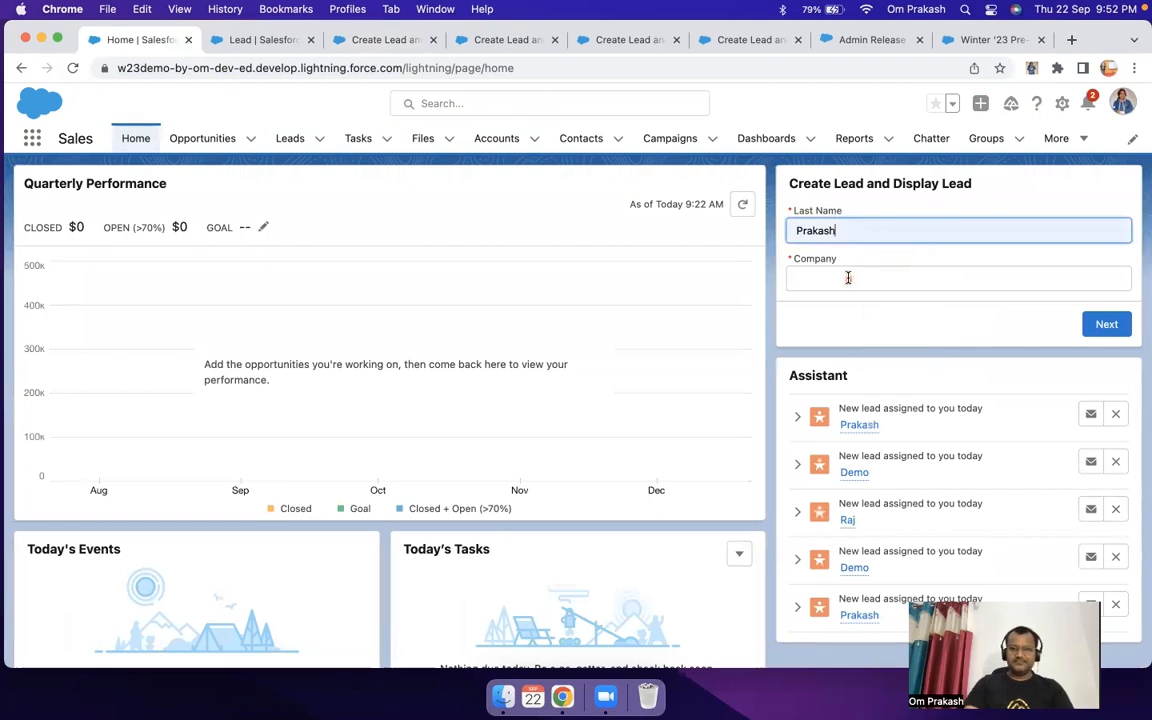
click(849, 278)
click(877, 313)
click(1099, 325)
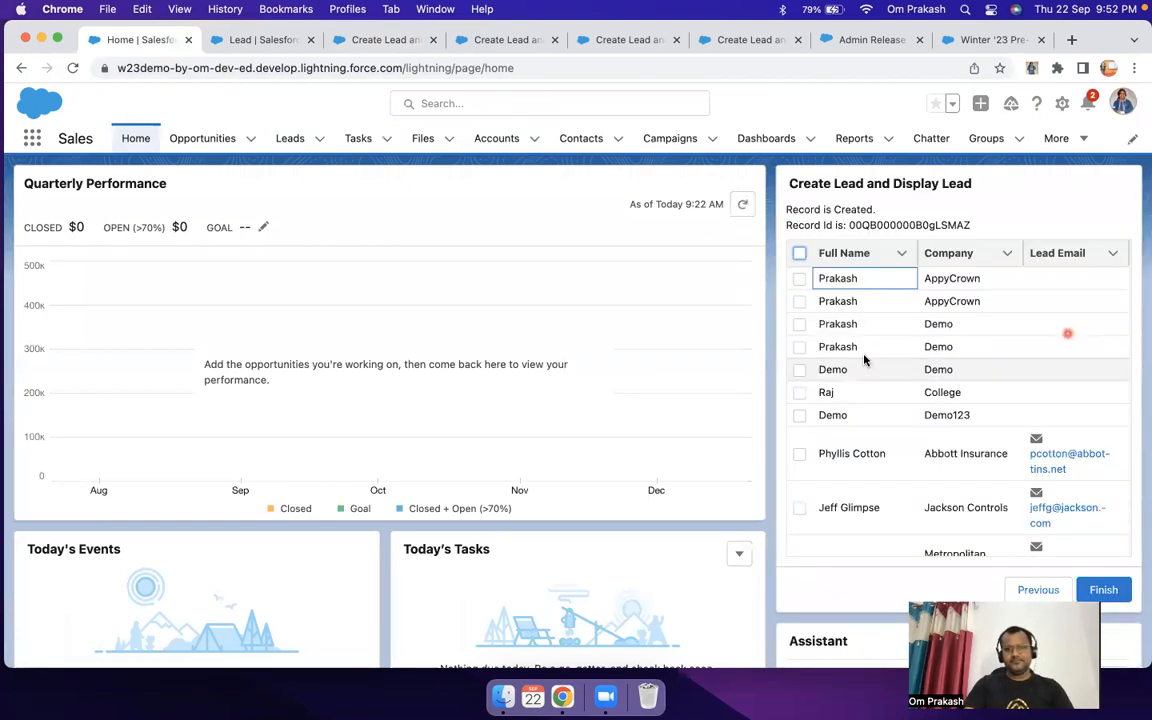
scroll(862, 358, down, 1)
scroll(863, 358, up, 1)
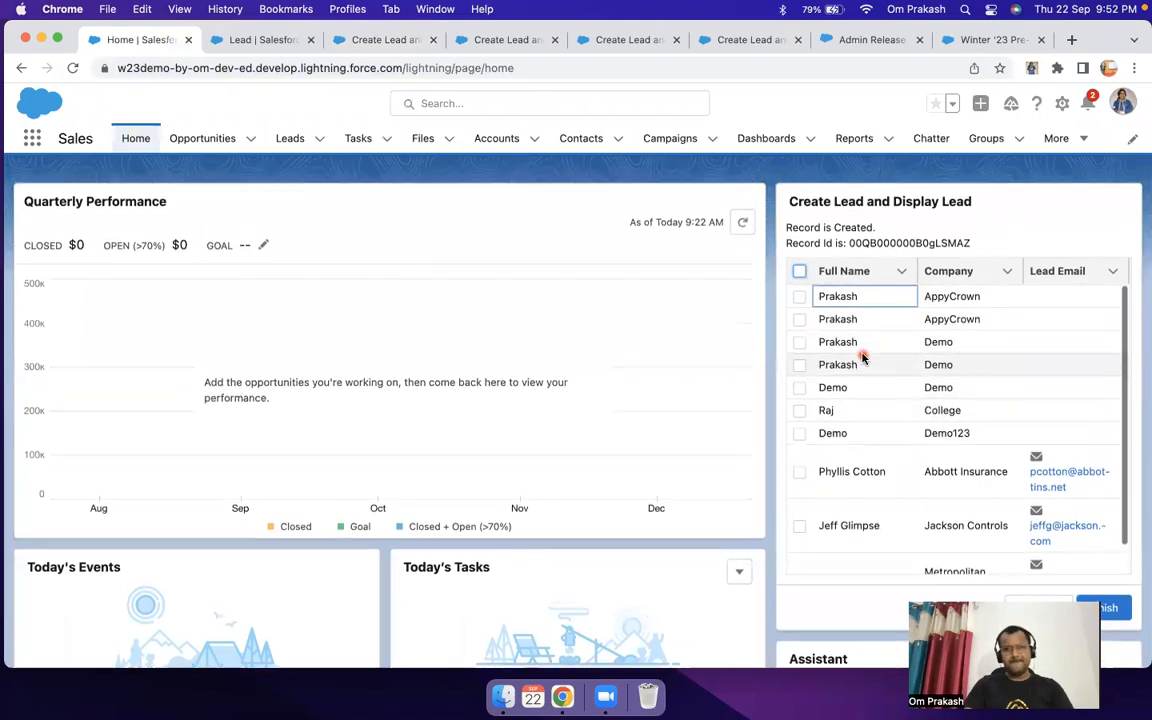
Step: Return to the flow and review the Find Open Leads filter and the Output screen's data table settings, leaving both unchanged
click(263, 40)
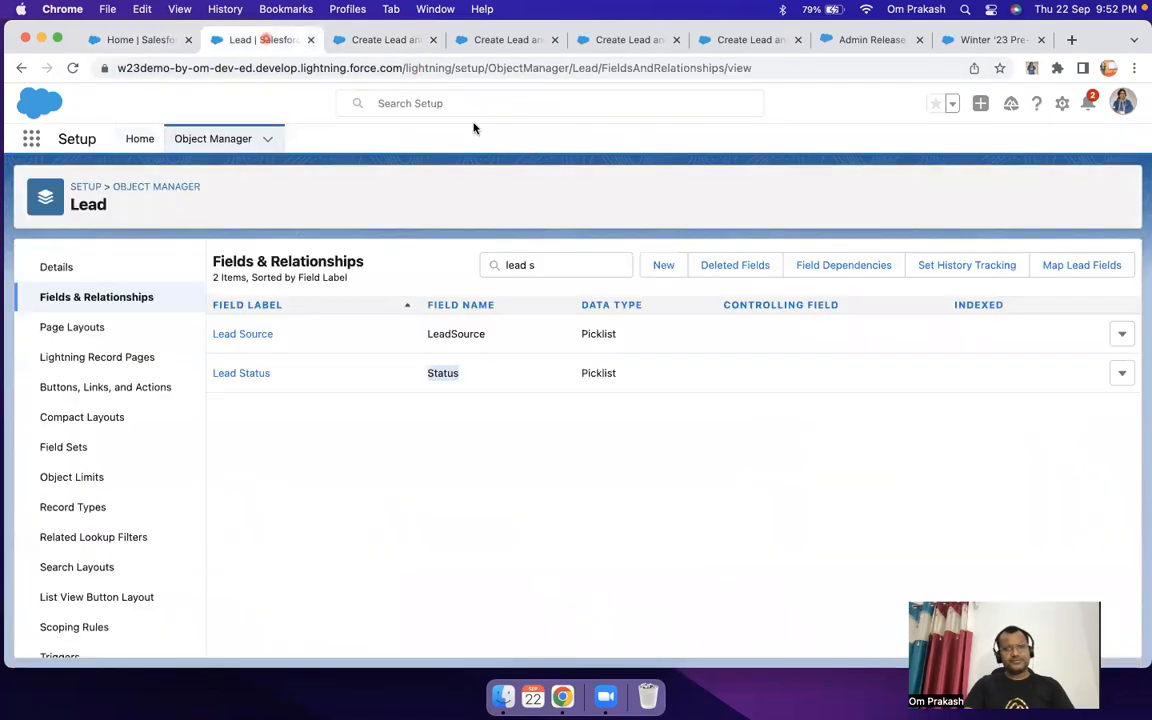
click(385, 40)
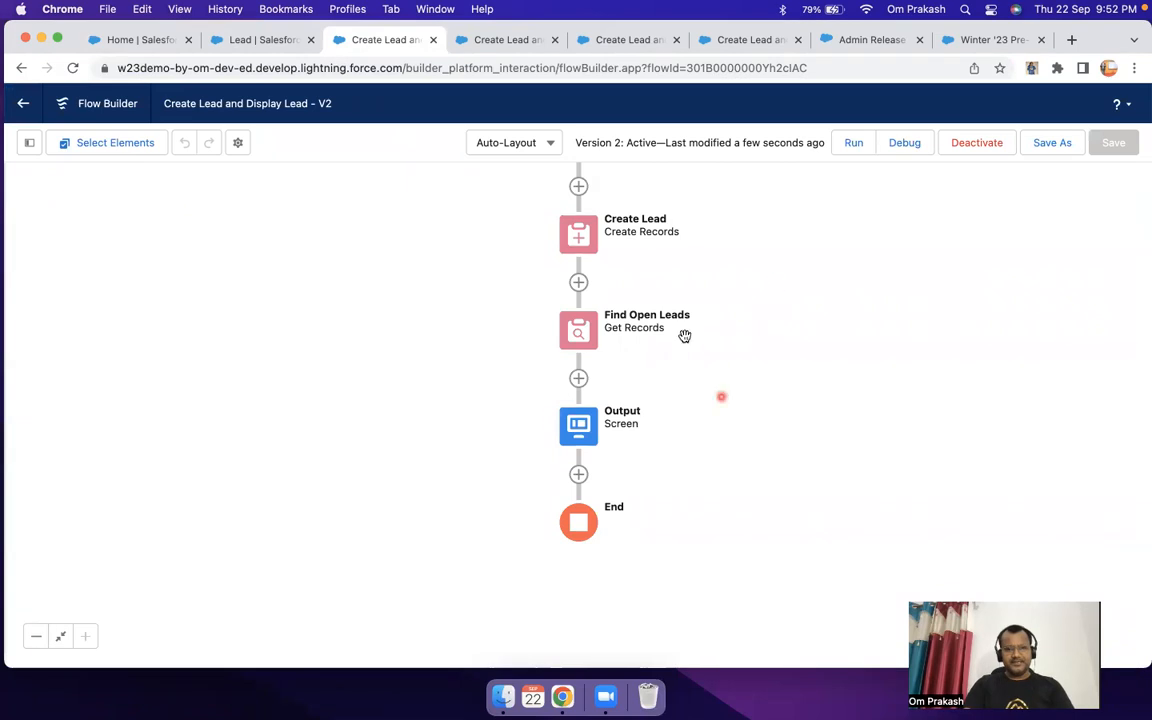
double_click(579, 331)
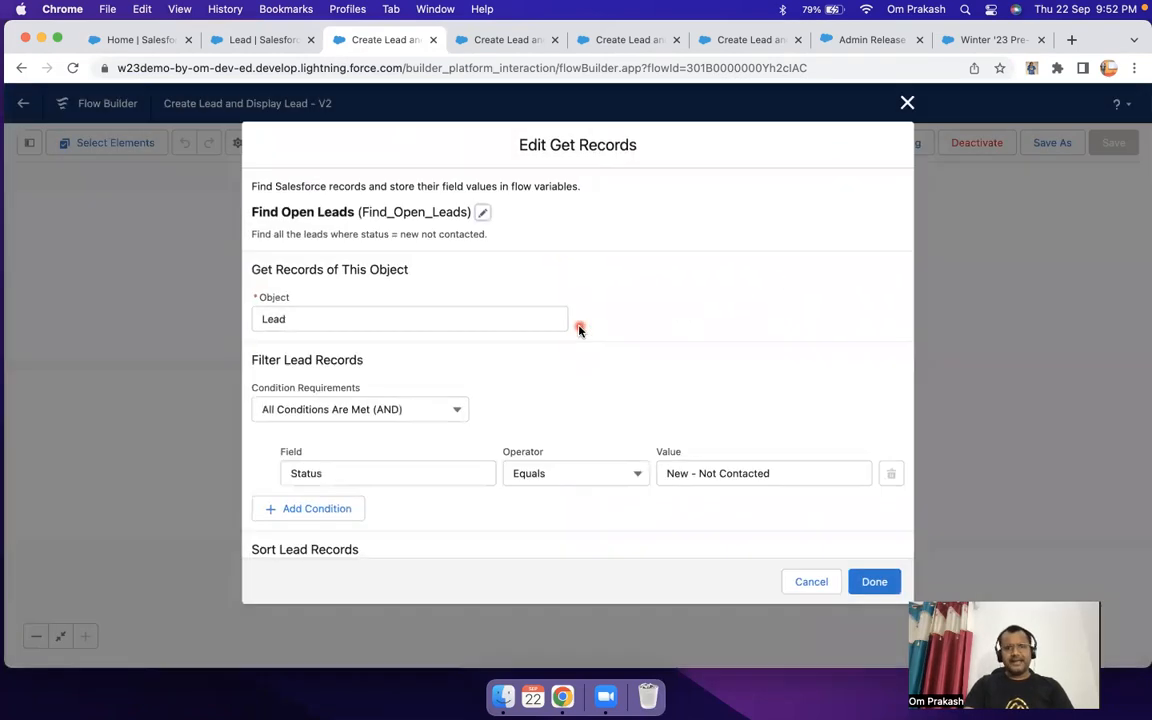
click(806, 581)
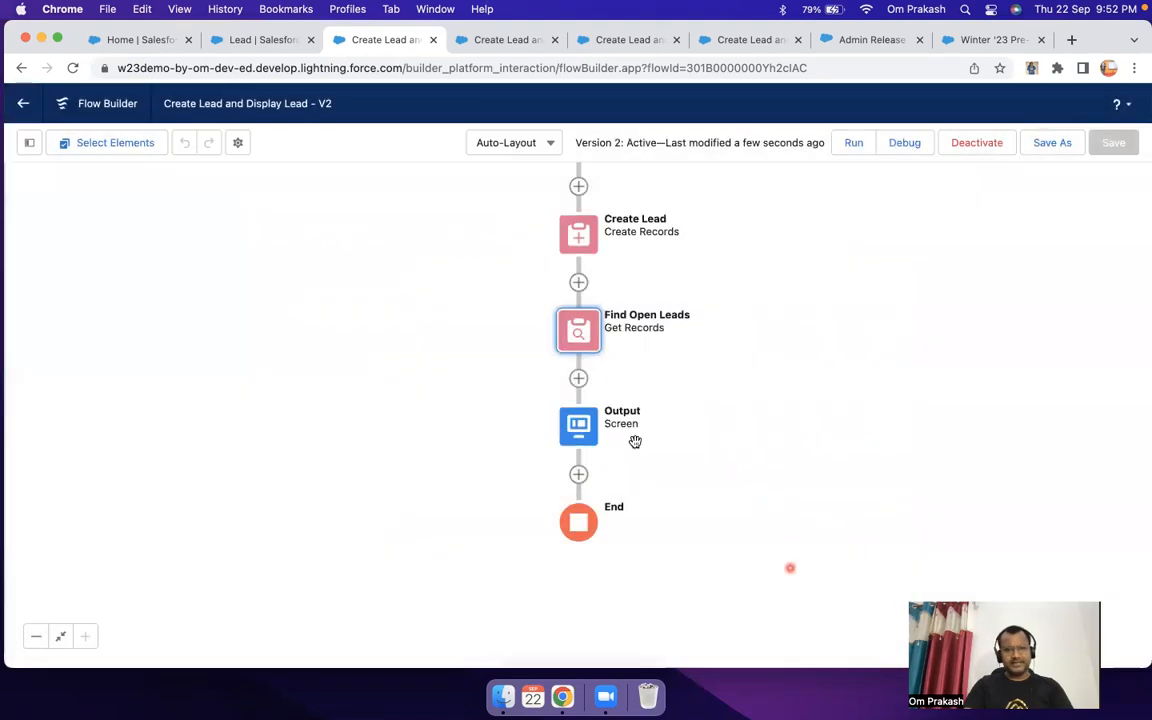
double_click(577, 428)
click(509, 388)
click(436, 354)
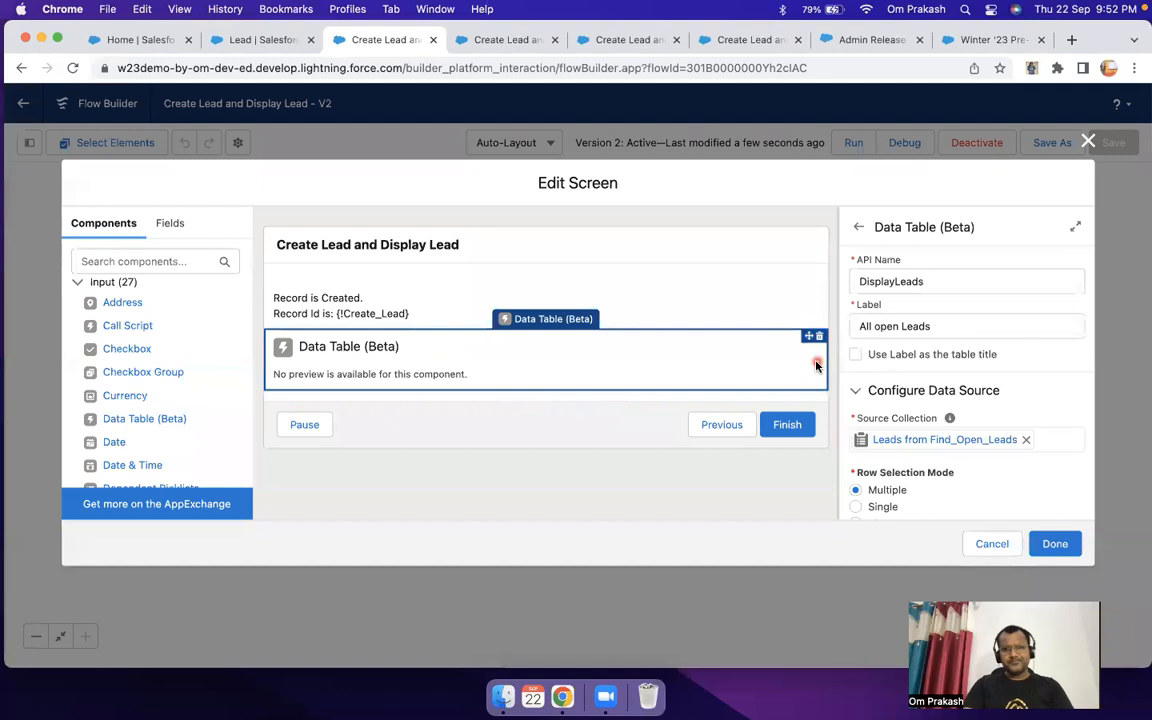
scroll(915, 365, down, 5)
scroll(918, 372, up, 2)
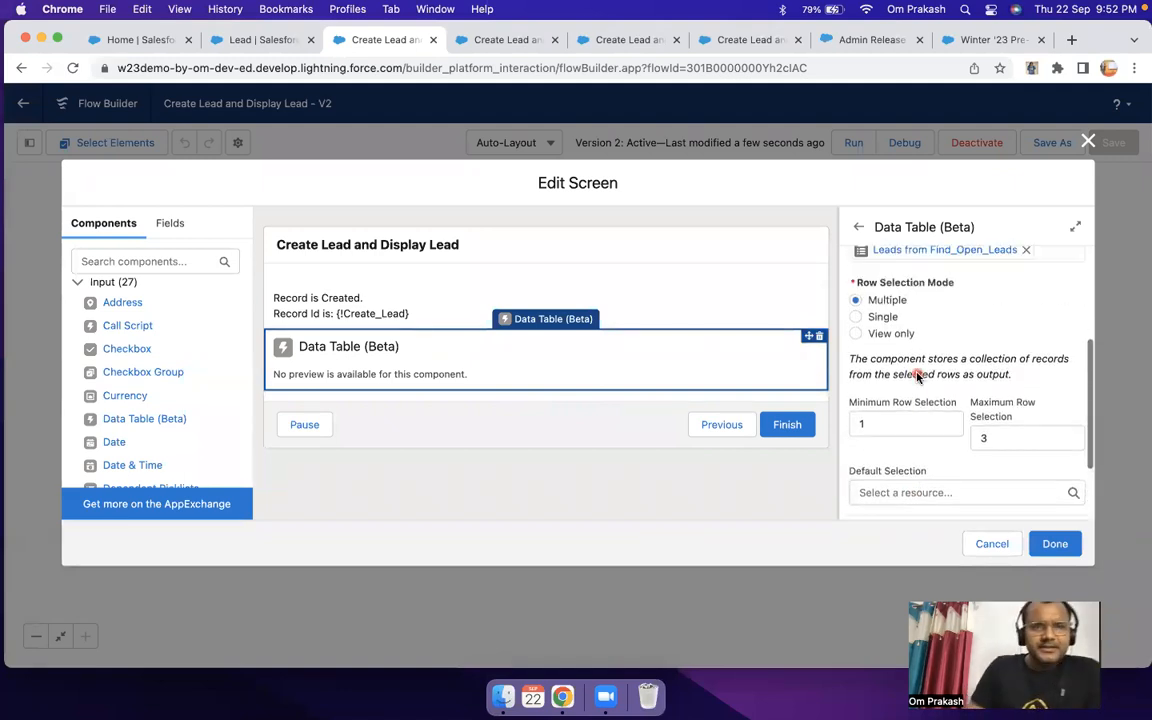
scroll(917, 375, up, 1)
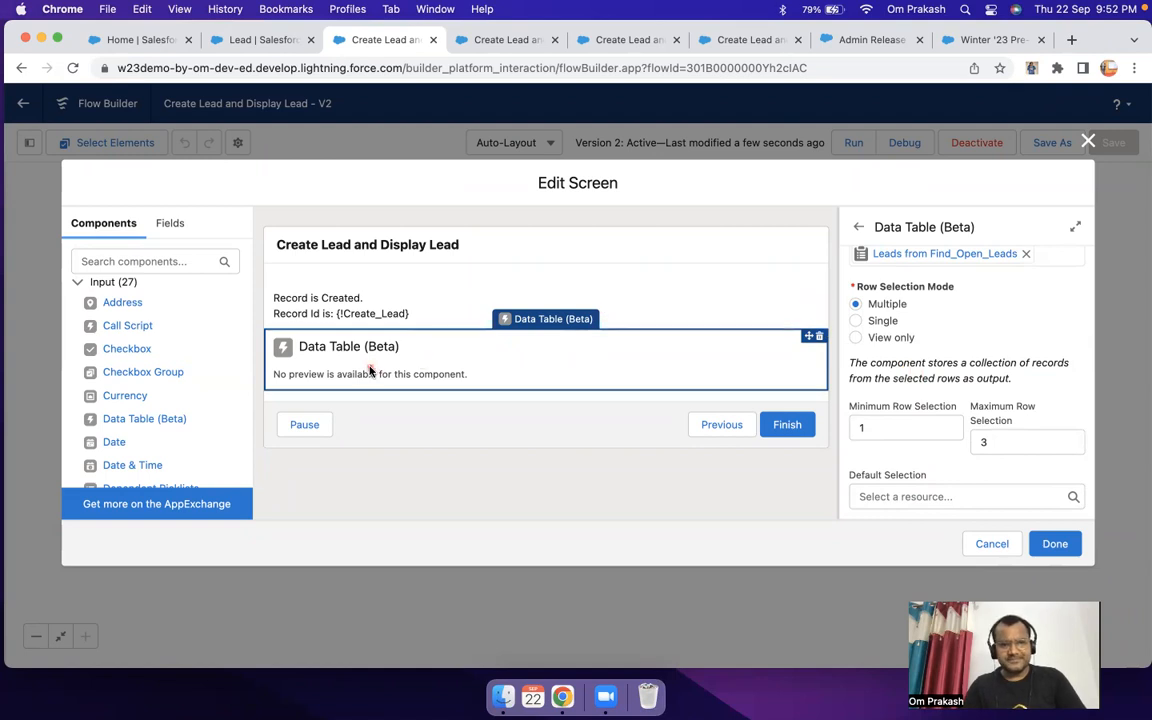
click(993, 543)
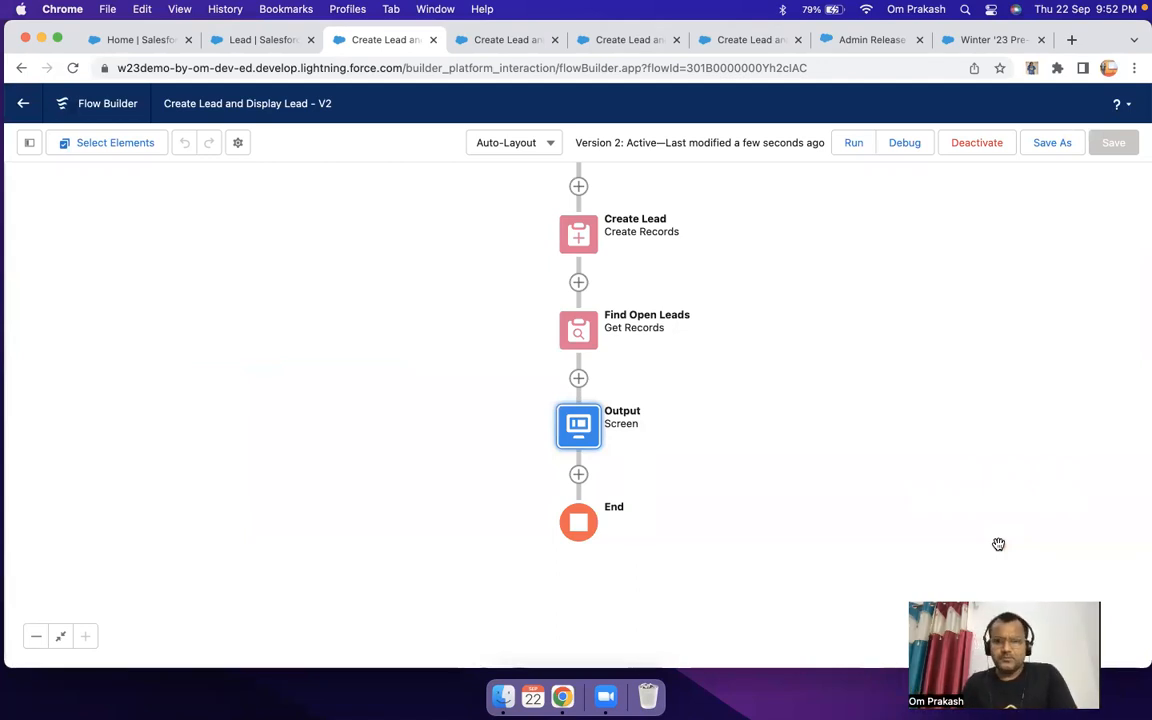
Step: Add a new Screen element after the Output screen and label it "Selected records"
click(579, 475)
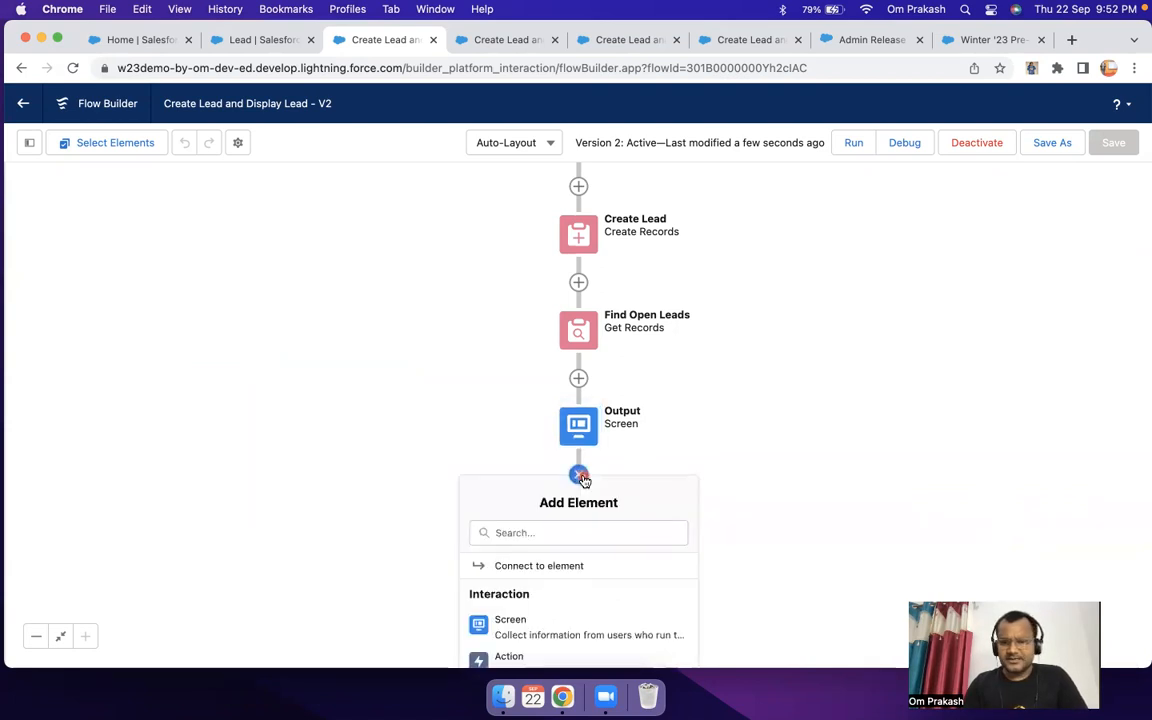
scroll(585, 580, down, 2)
click(573, 579)
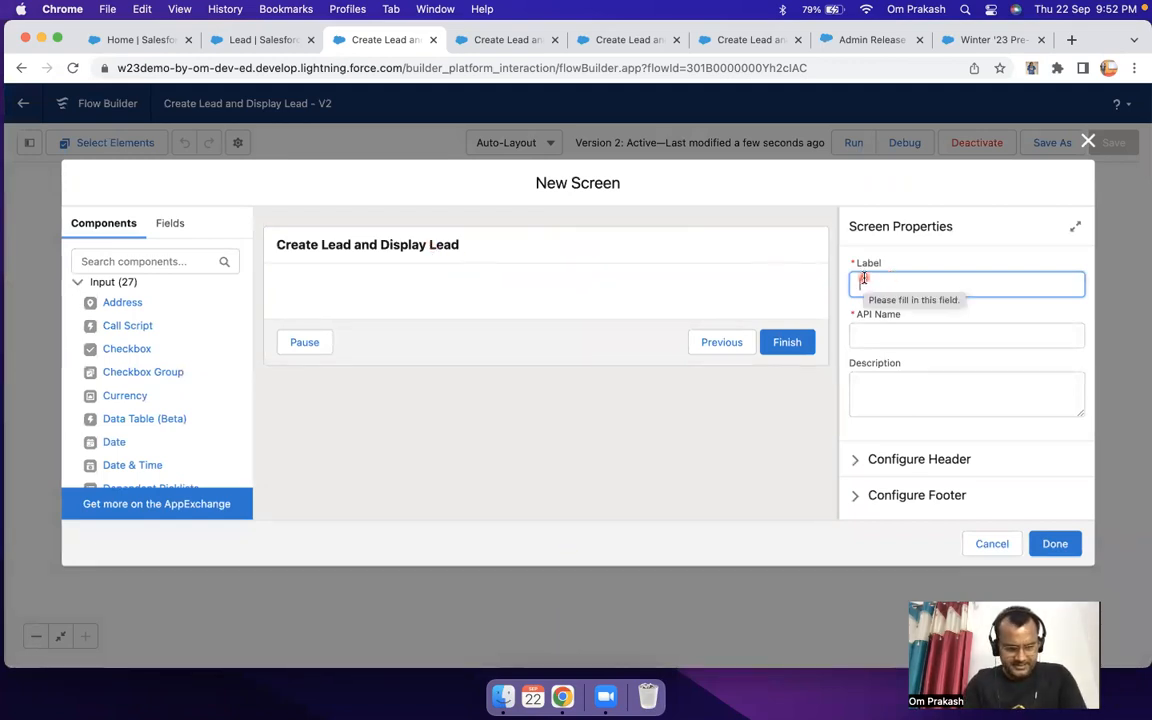
text(Slected)
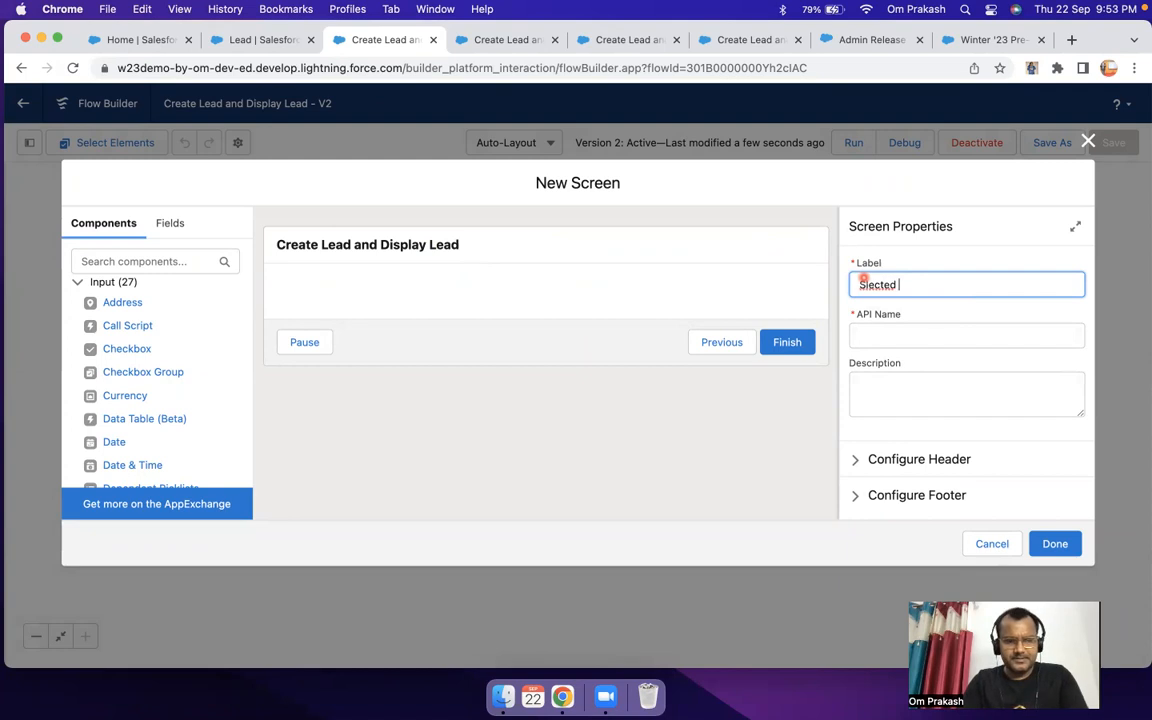
text( records)
double_click(872, 285)
text(Selected)
key(Tab)
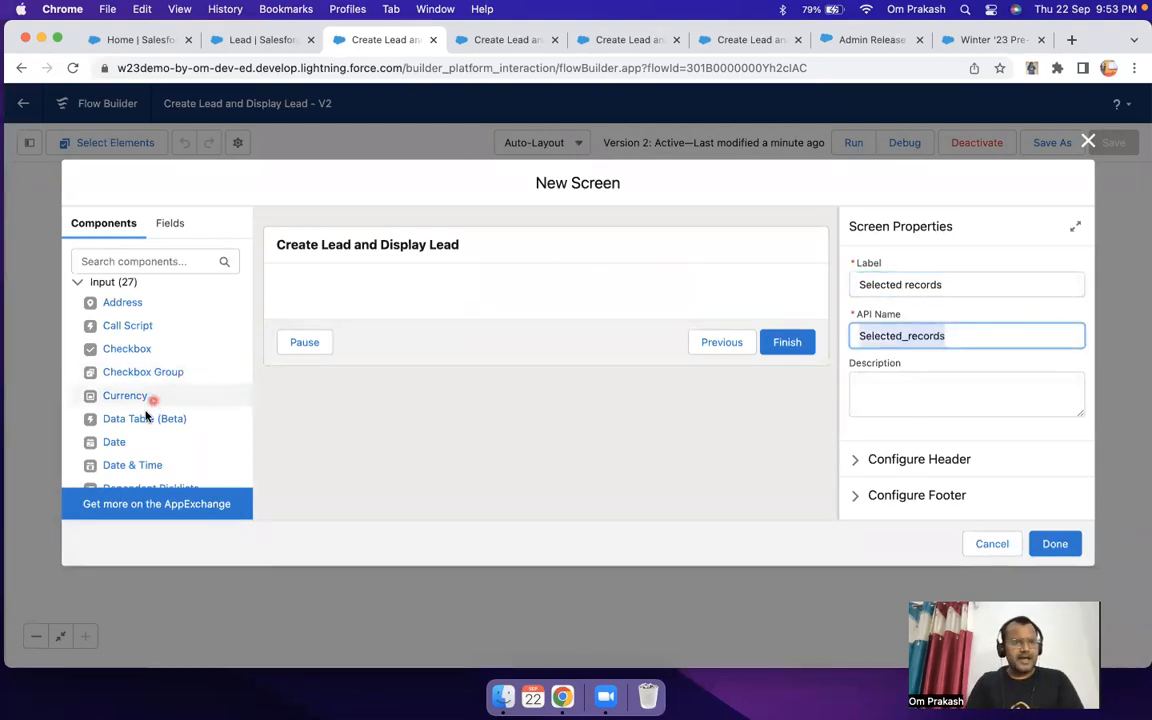
Step: Add a Data Table component to the new screen and give it the API name SelectedLead
drag(146, 416, 370, 289)
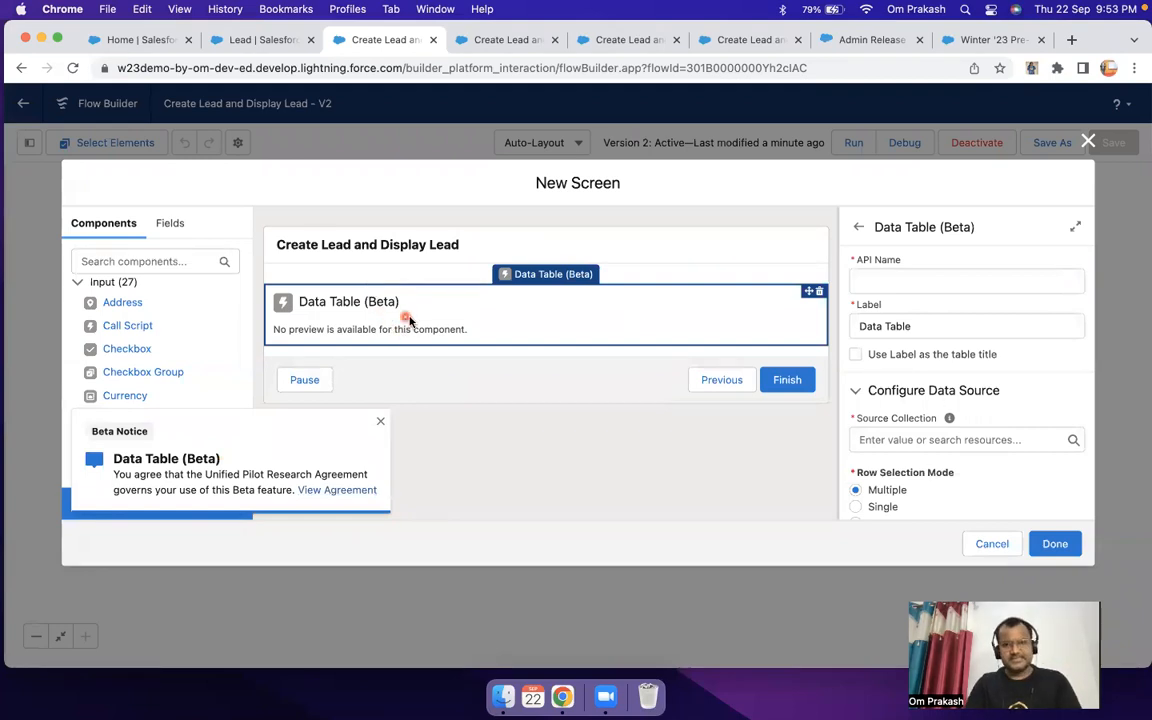
click(889, 281)
text(S)
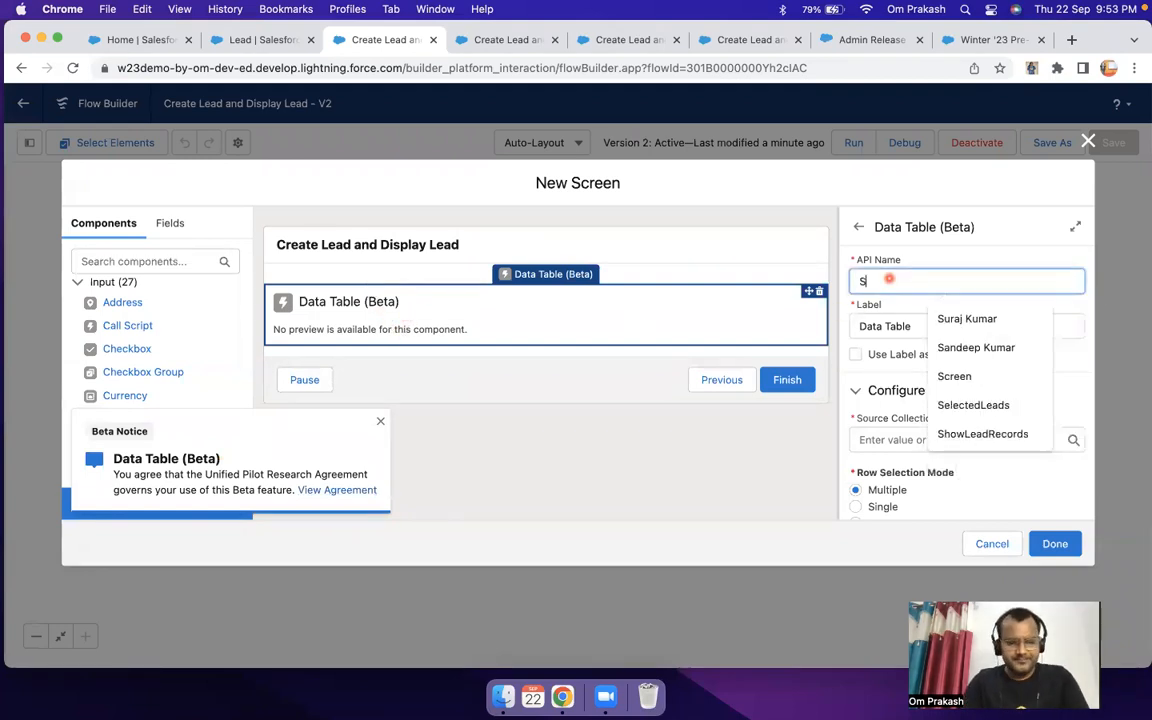
text(elec)
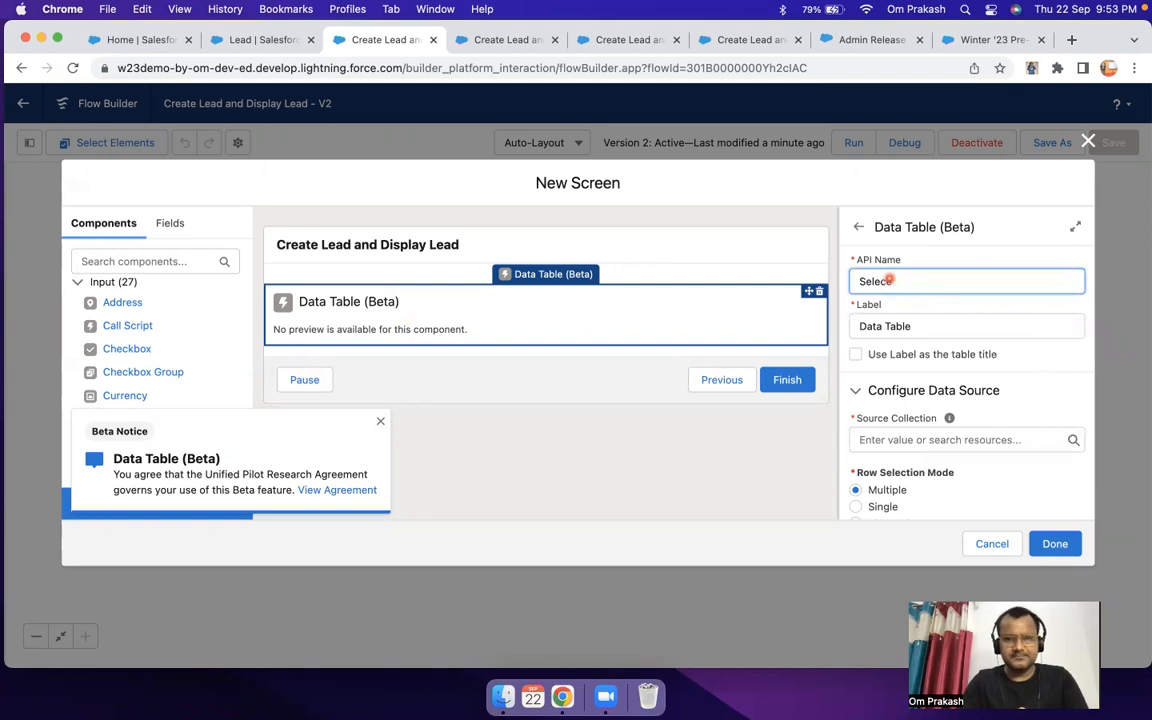
text(e)
key(BackSpace)
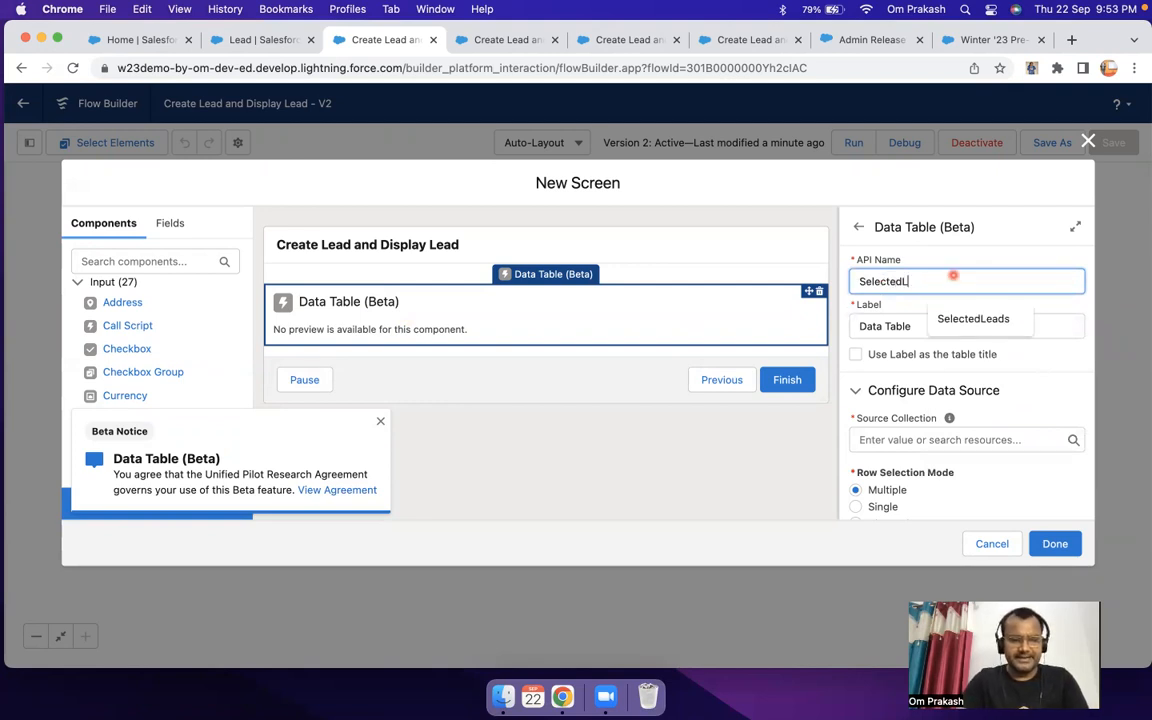
key(Tab)
Step: Open the source collection choices for the SelectedLead data table
scroll(953, 360, down, 3)
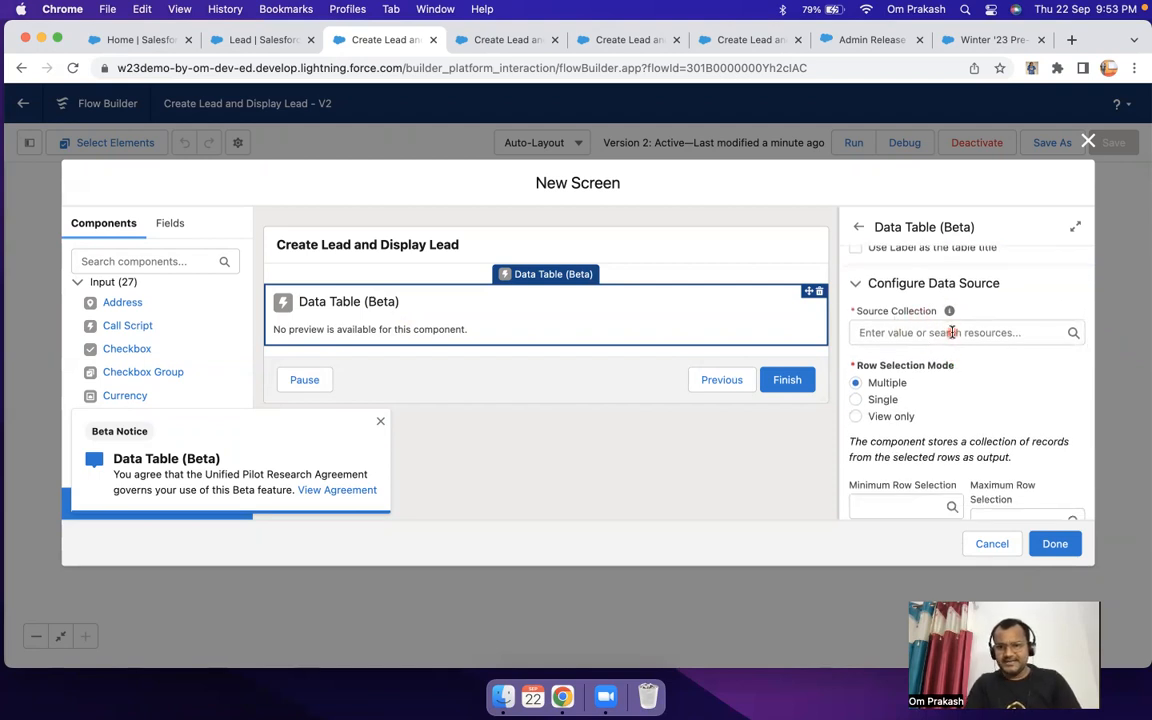
click(952, 332)
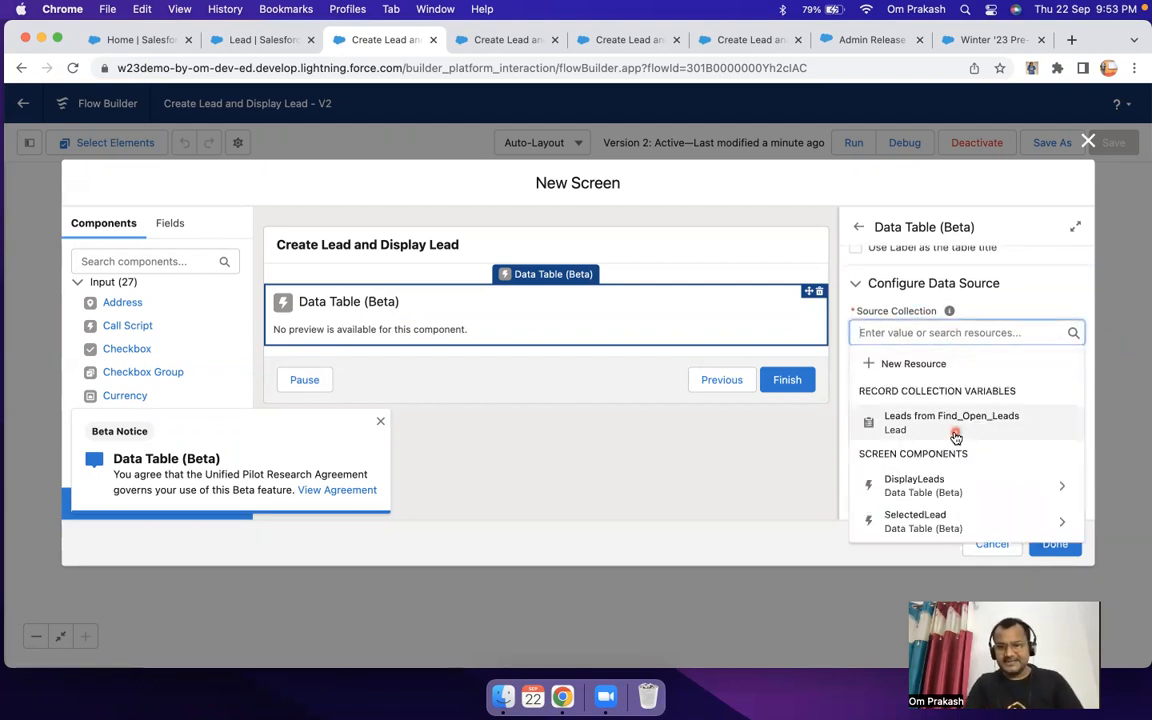
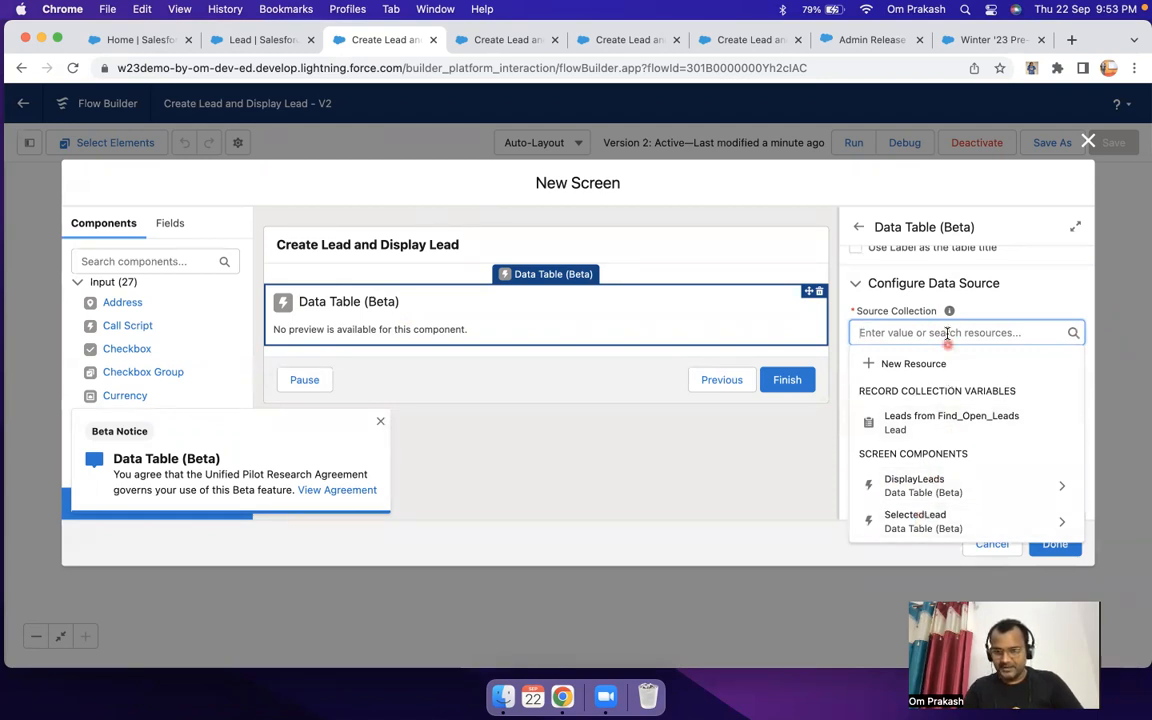
Step: Set the SelectedLead table's source collection to the selected rows of DisplayLeads and its row selection mode to View only
scroll(947, 333, up, 2)
scroll(946, 390, down, 5)
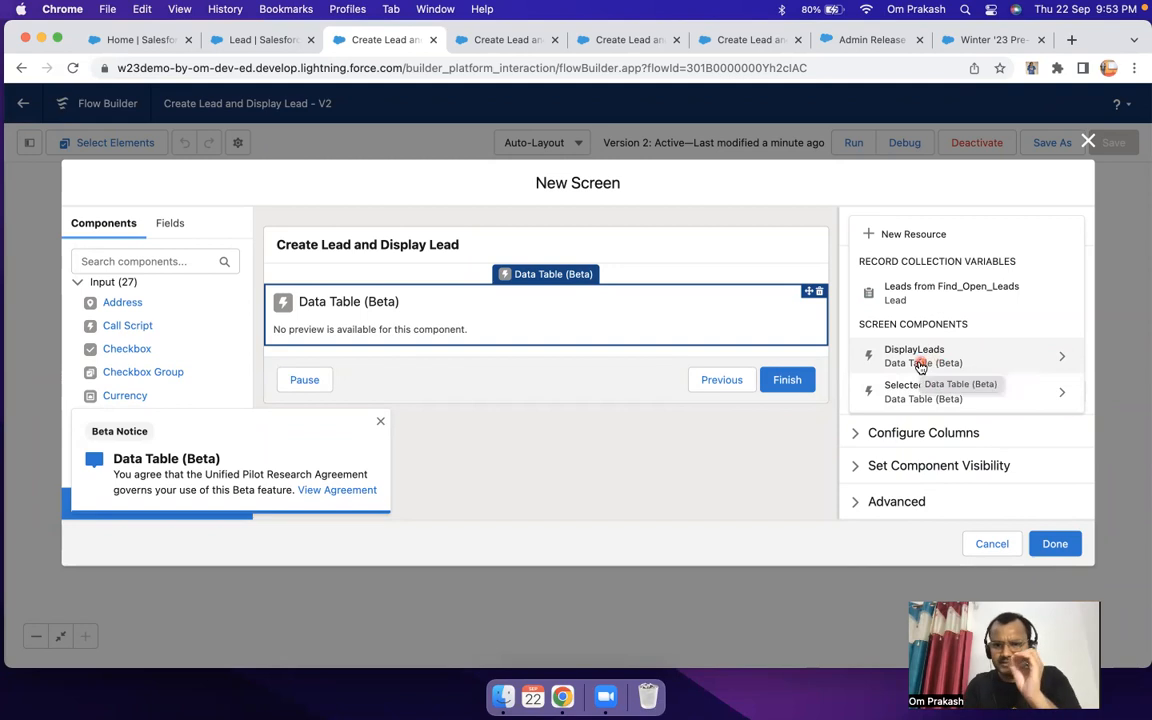
click(920, 360)
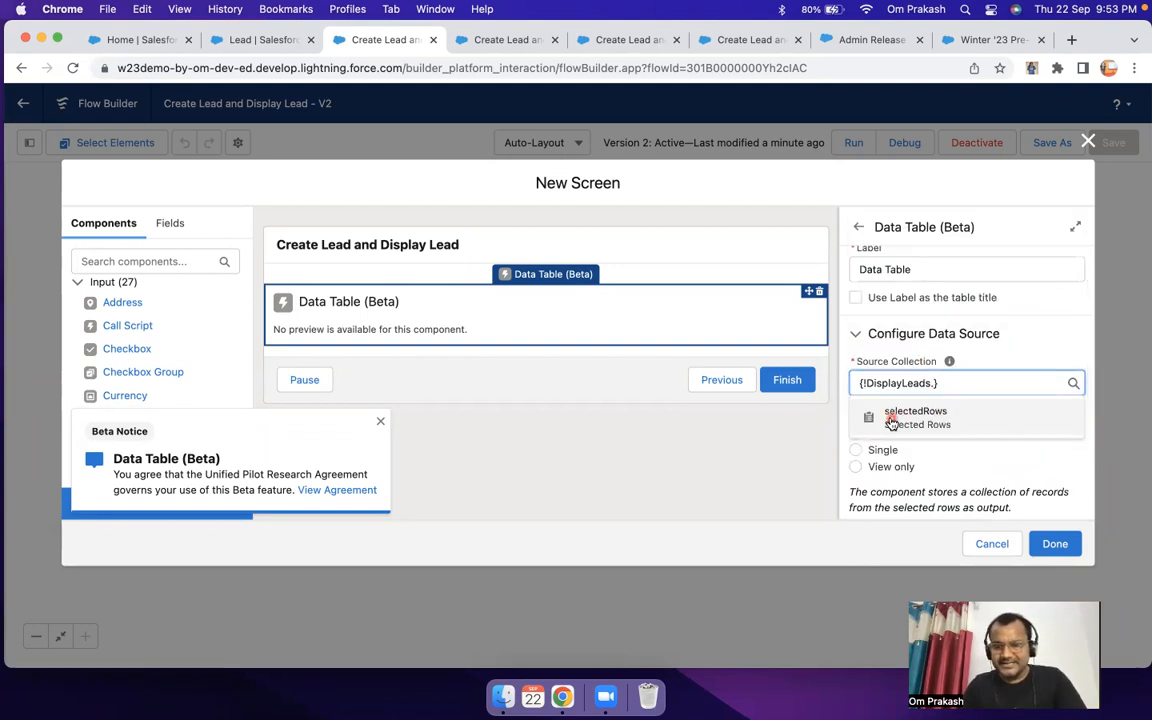
click(941, 424)
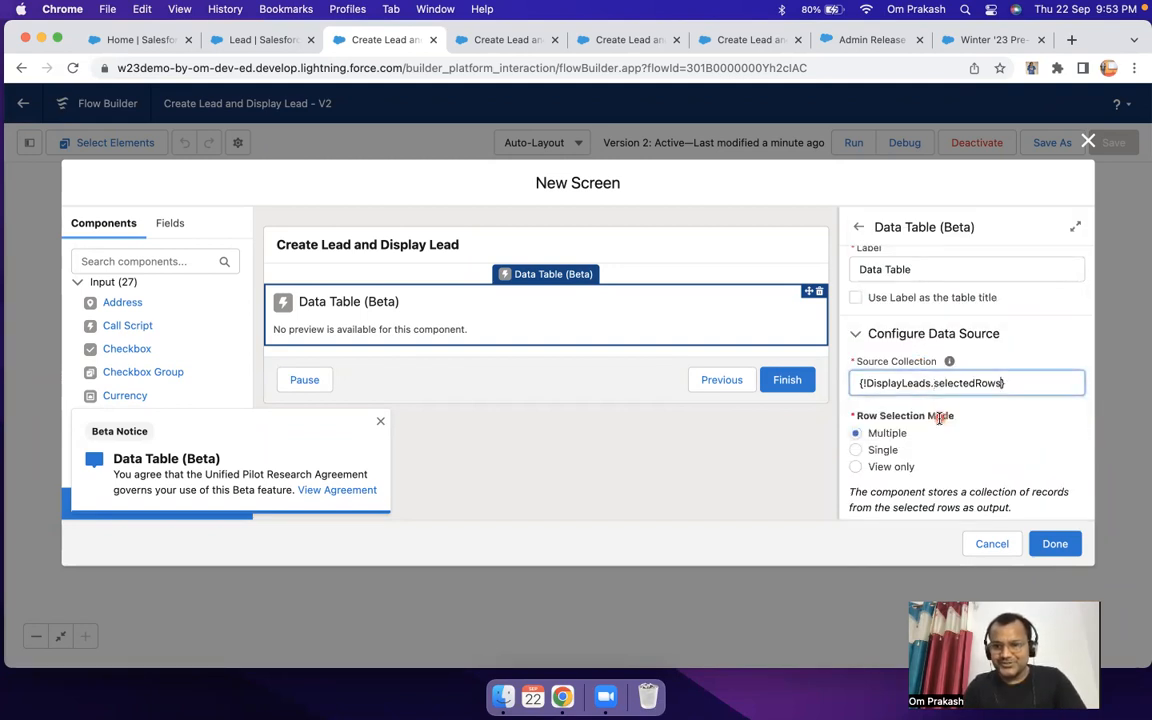
scroll(1000, 400, up, 2)
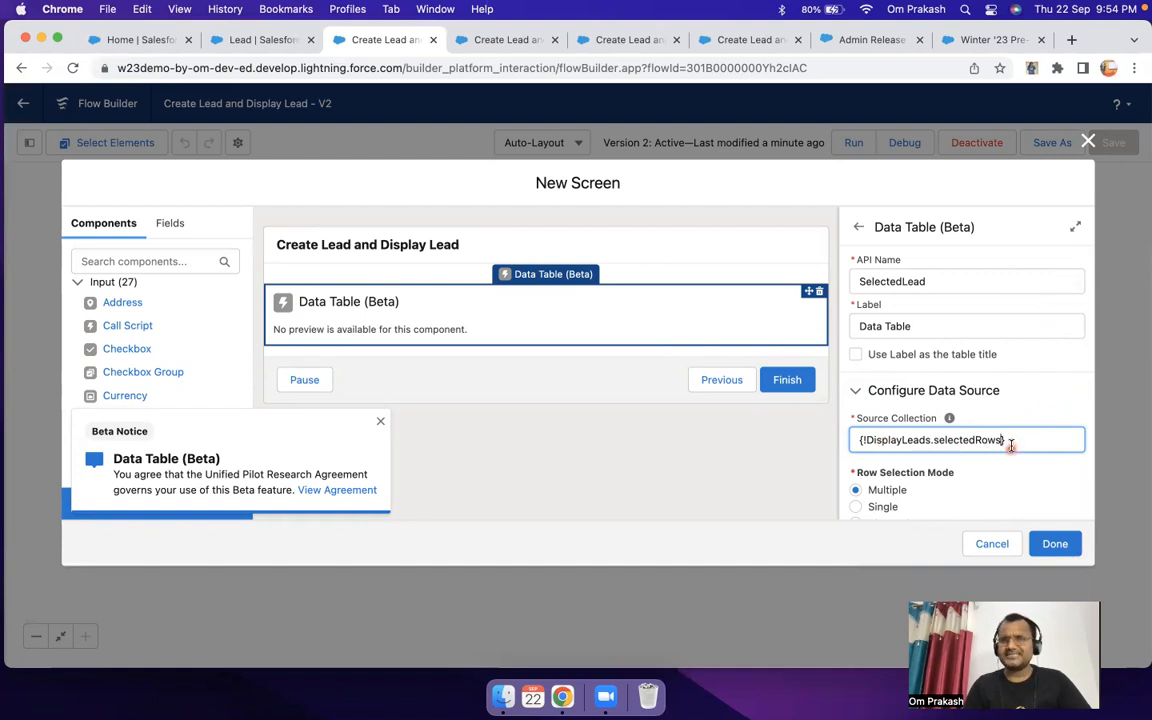
scroll(1012, 446, down, 3)
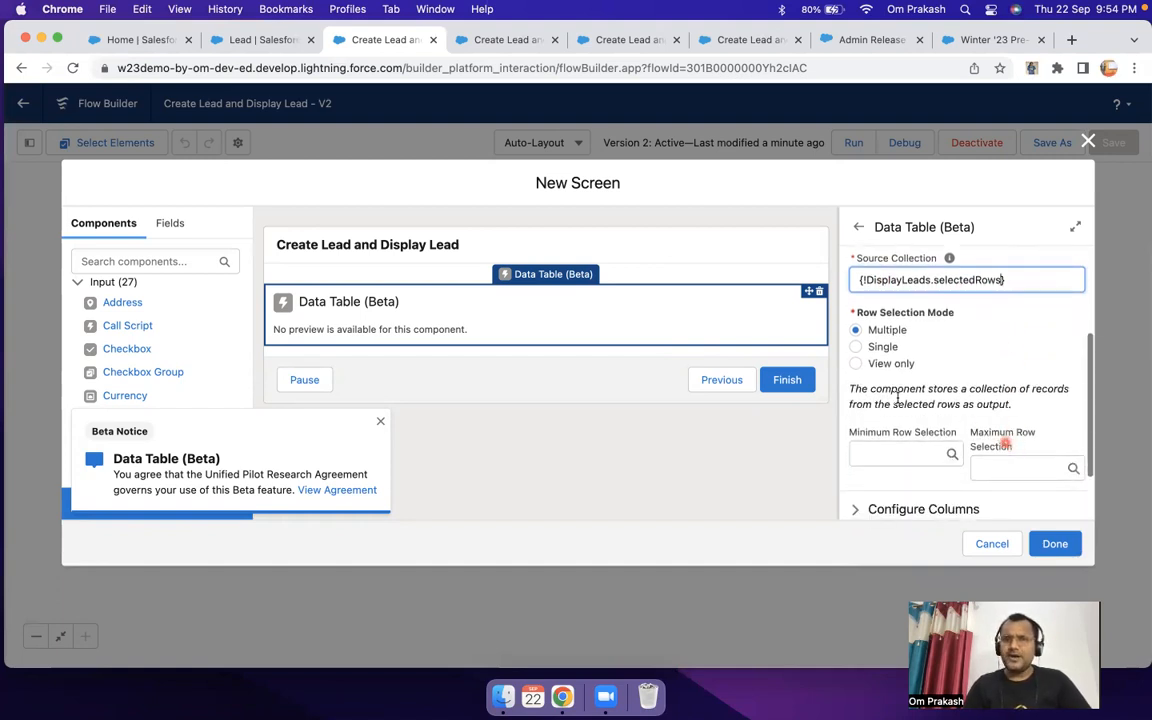
click(857, 365)
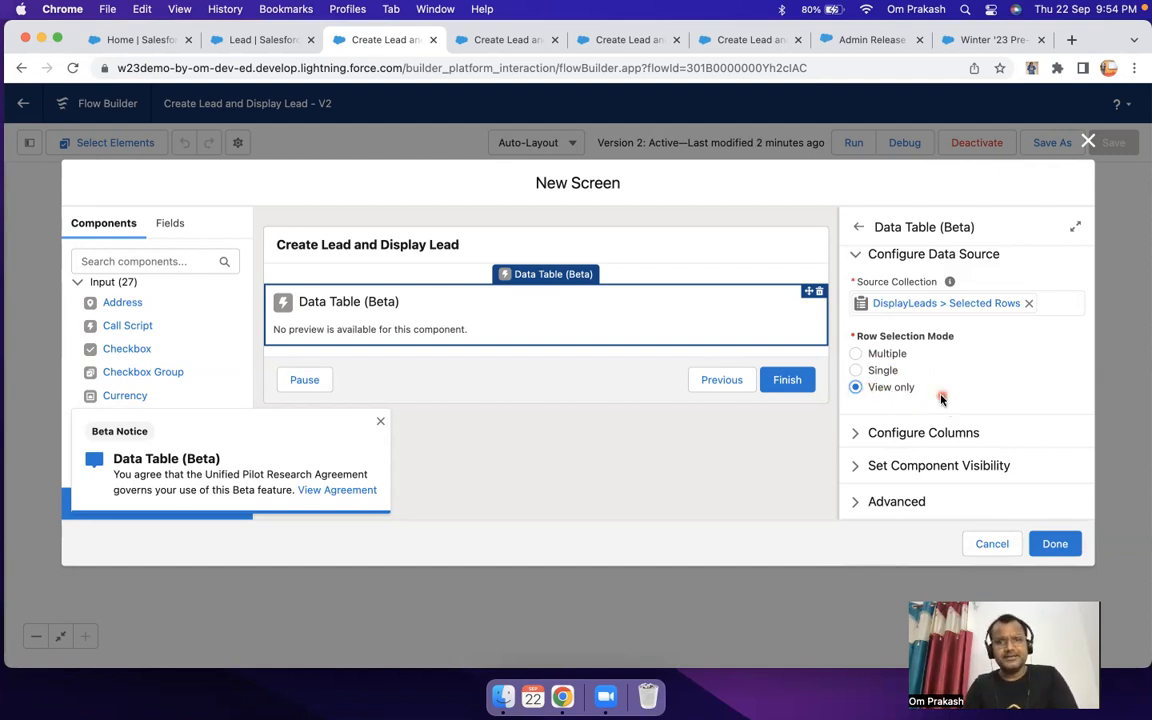
Step: Configure the first column of the SelectedLead table with the Name source field
click(920, 433)
scroll(969, 378, down, 5)
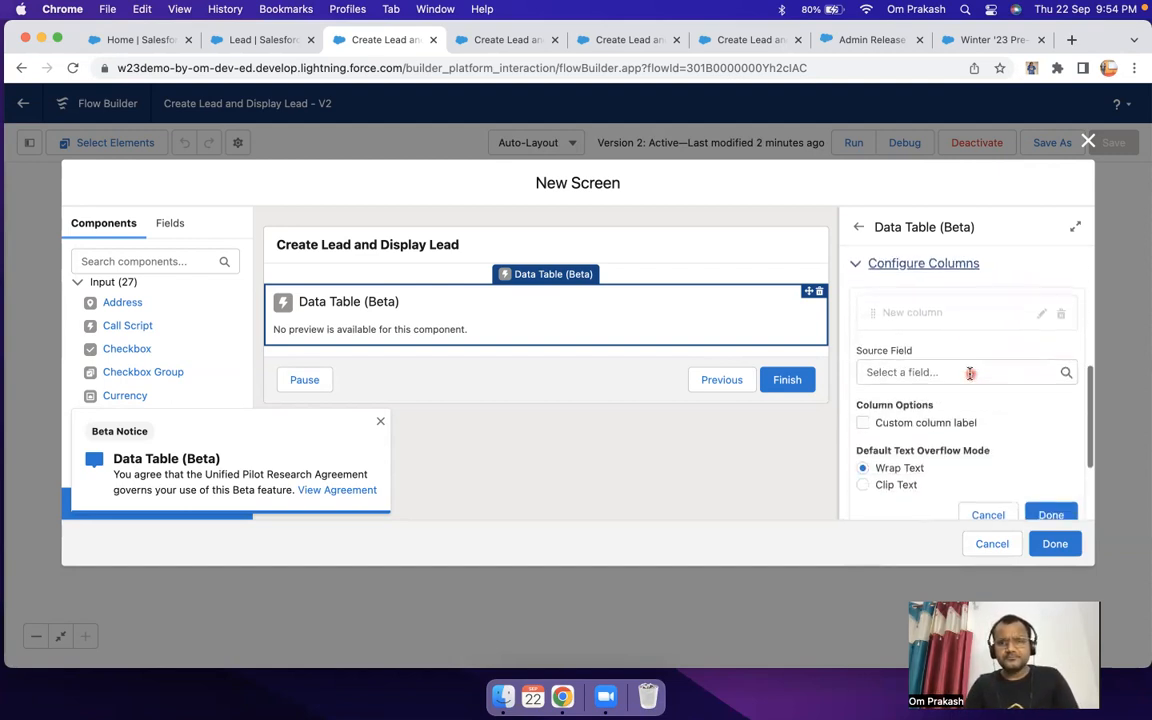
click(946, 373)
text(name)
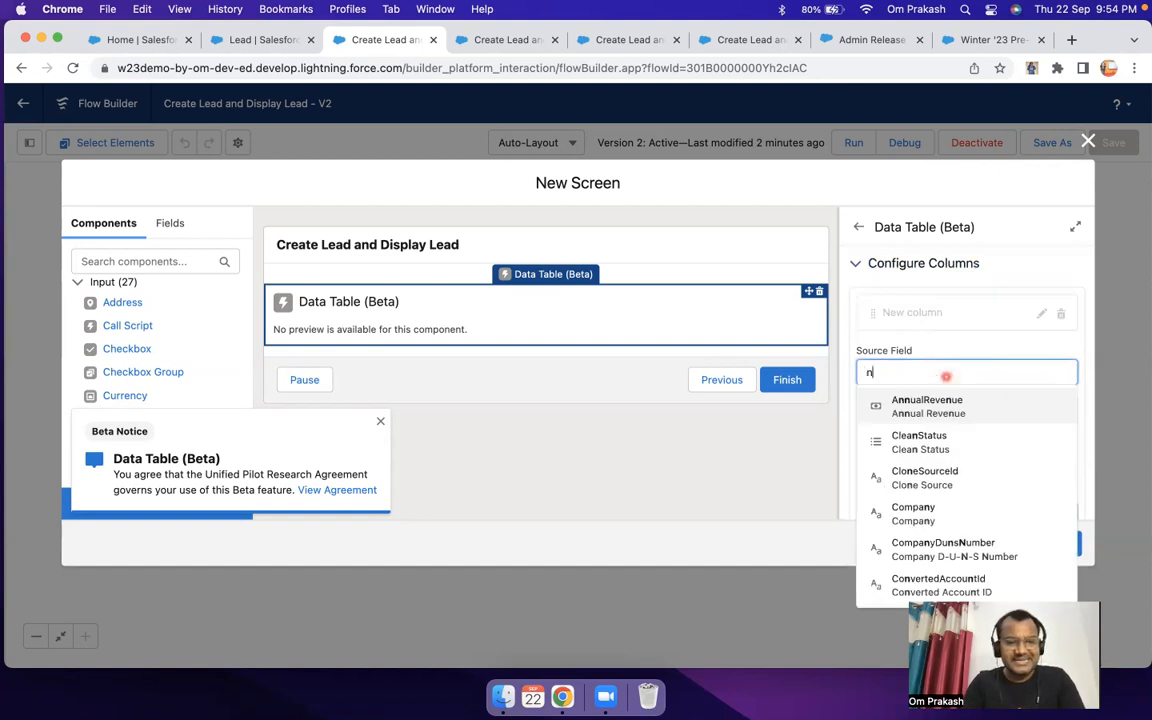
click(918, 483)
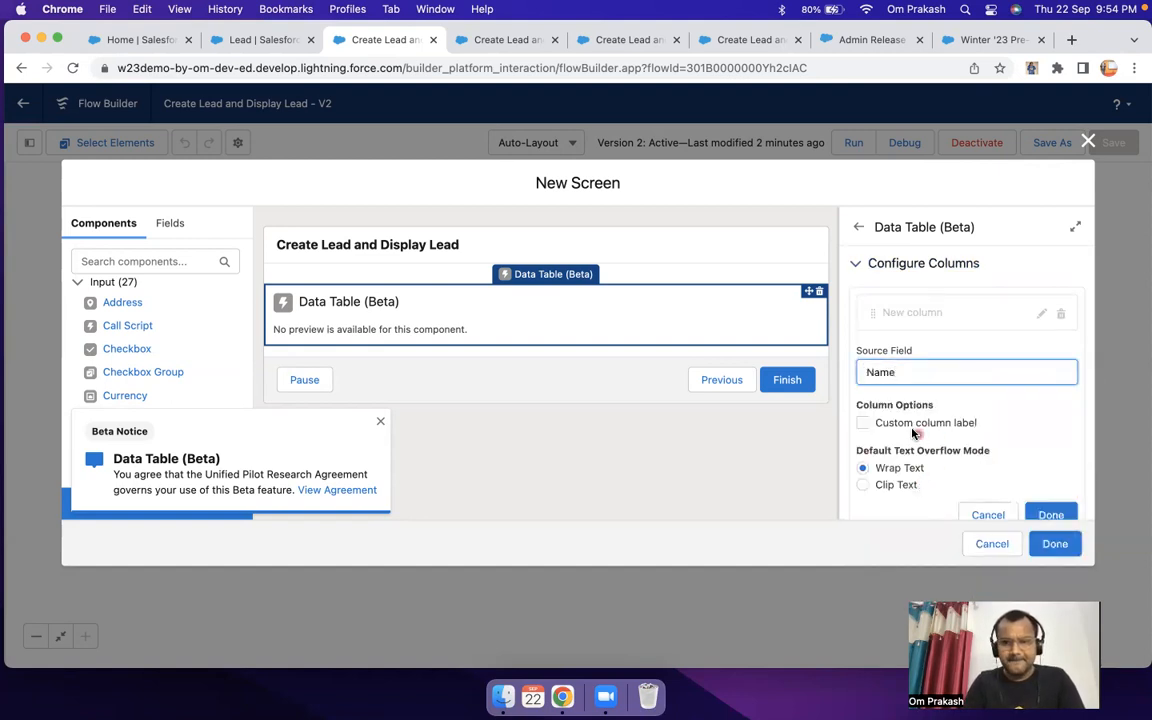
scroll(913, 433, down, 3)
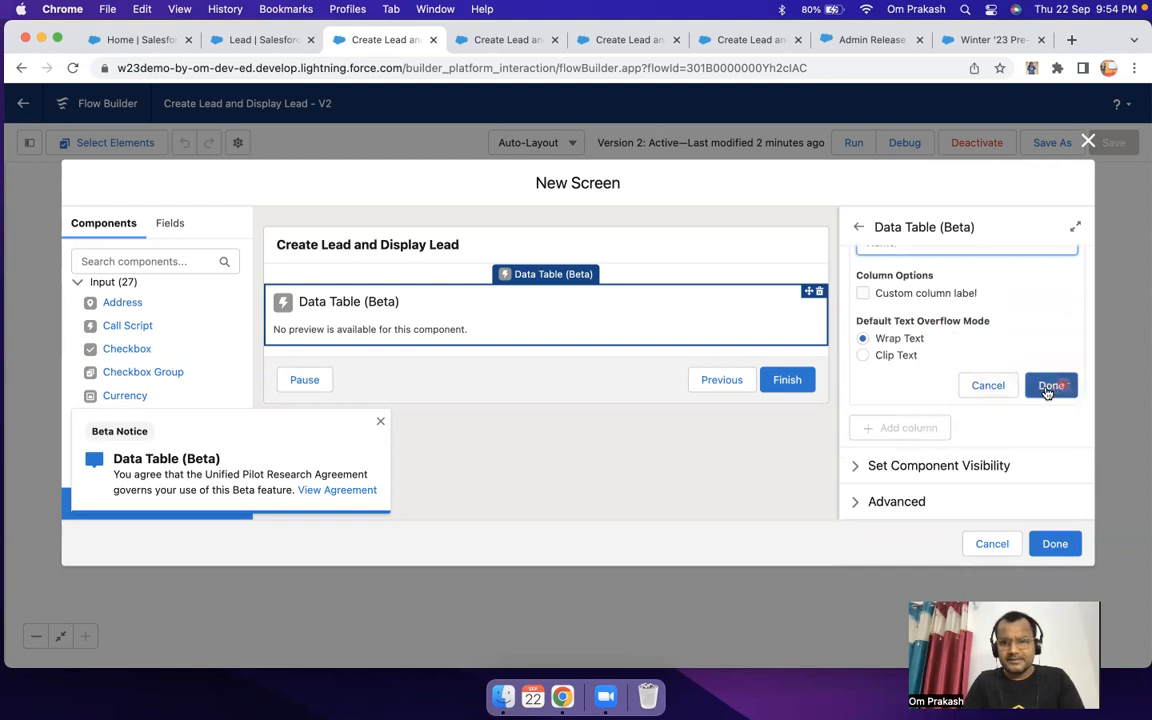
click(1050, 386)
Step: Add a second column with the Company source field to the table and finish the new screen
click(908, 429)
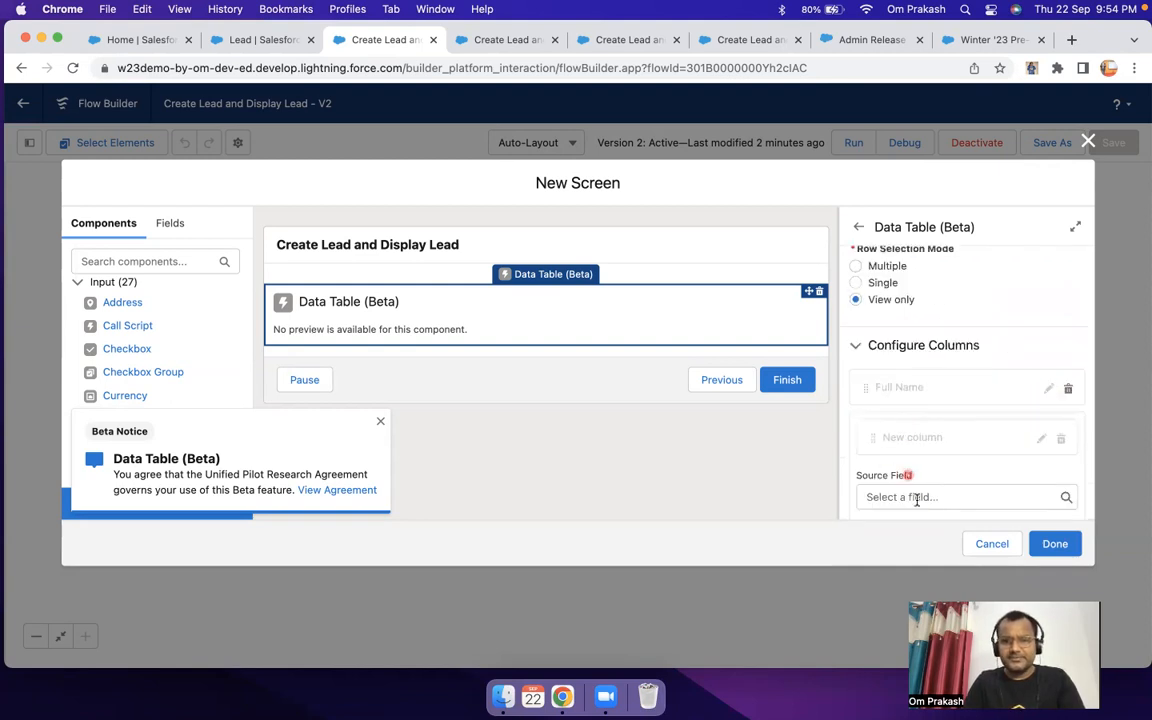
scroll(918, 496, down, 3)
click(899, 347)
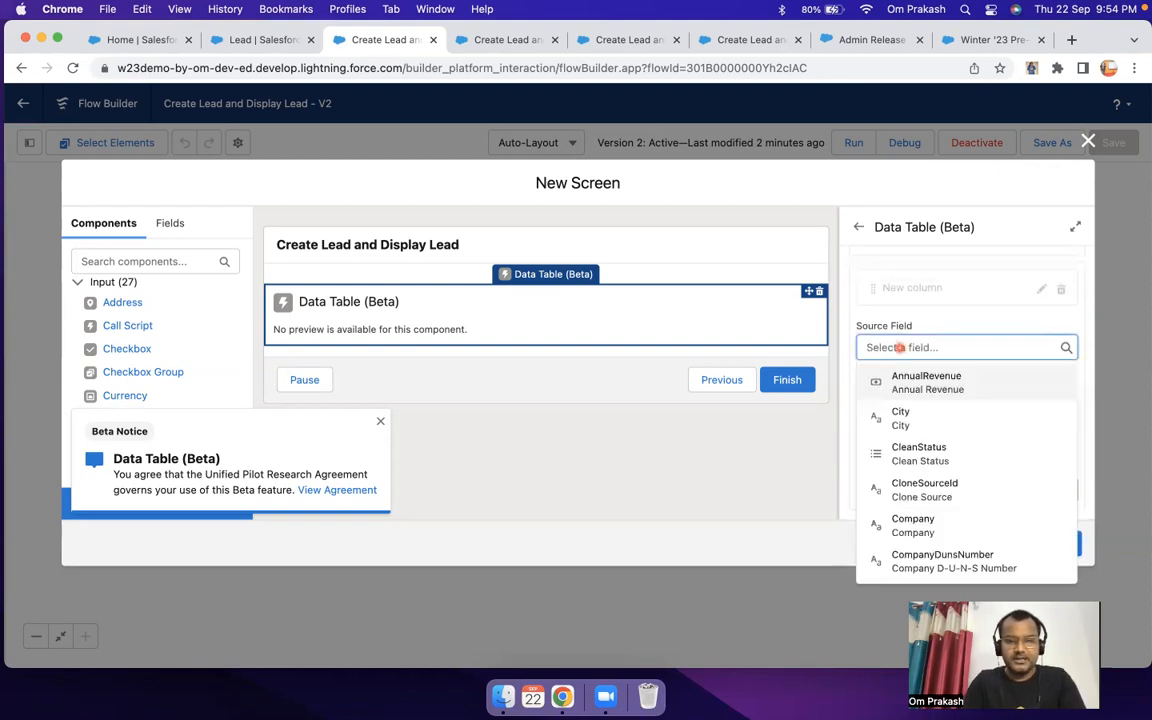
text(com)
click(908, 385)
click(1050, 490)
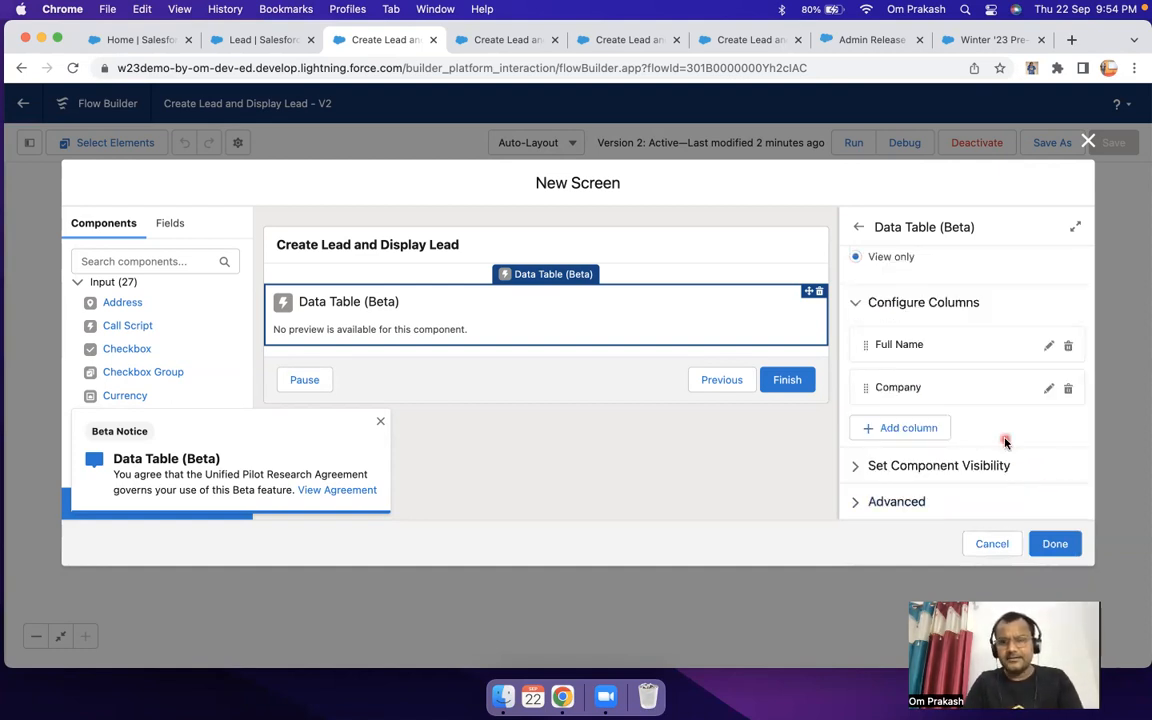
click(1055, 544)
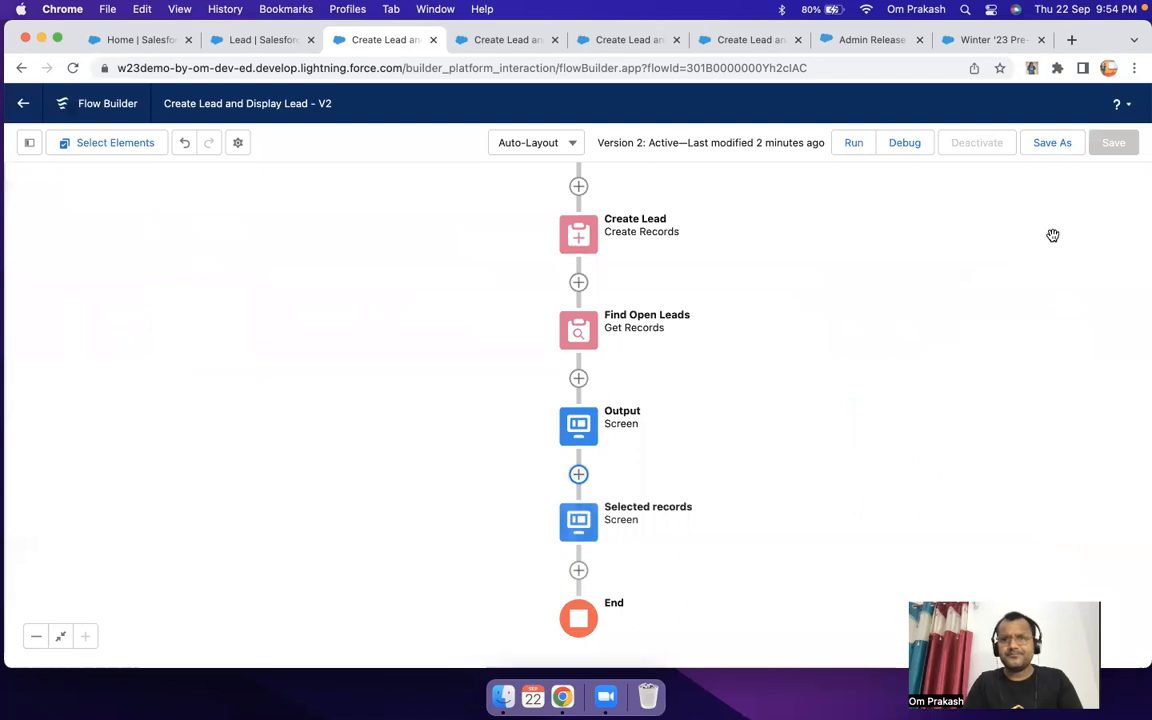
Step: Save the flow as a new version with the description "Added data table to display open lead, and added second data table to display selected records."
click(1056, 145)
click(468, 390)
text(d added second data tabe to)
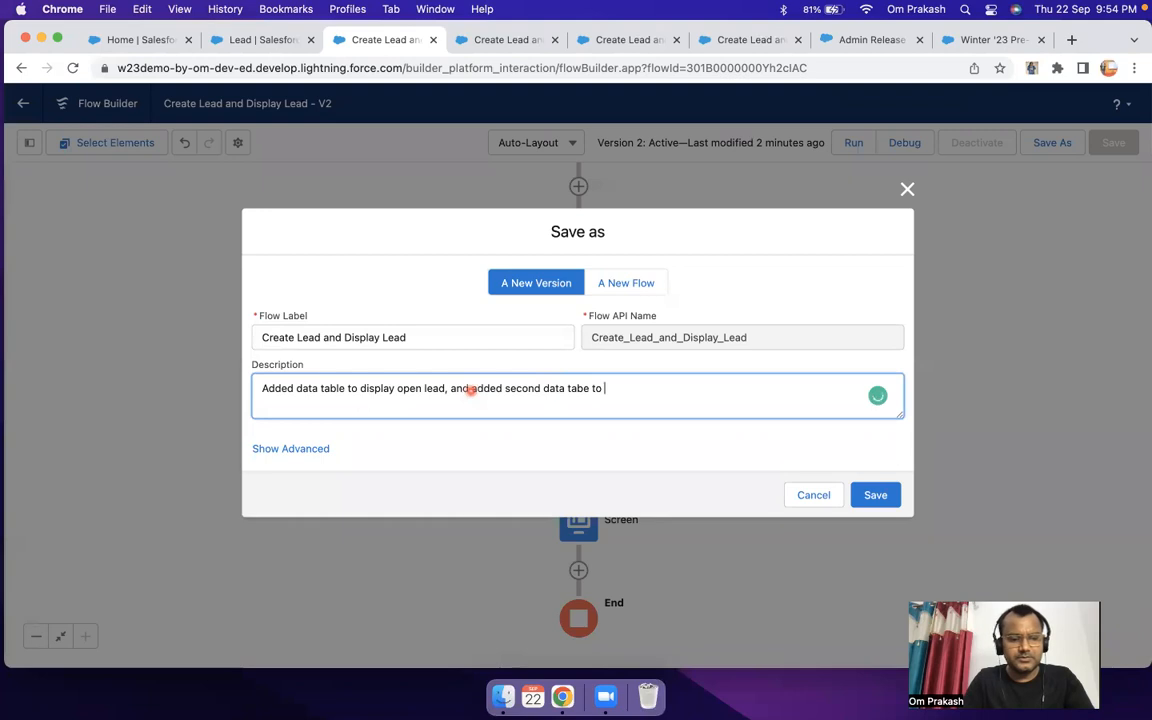
text( display sle)
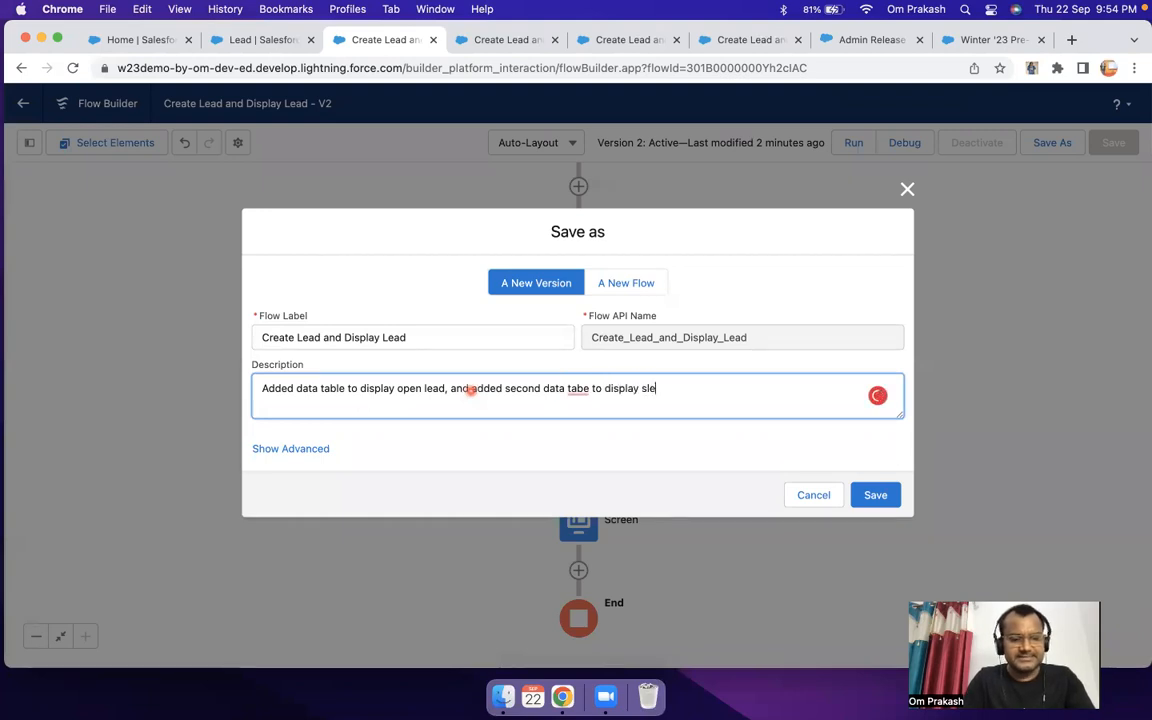
text(cted records.)
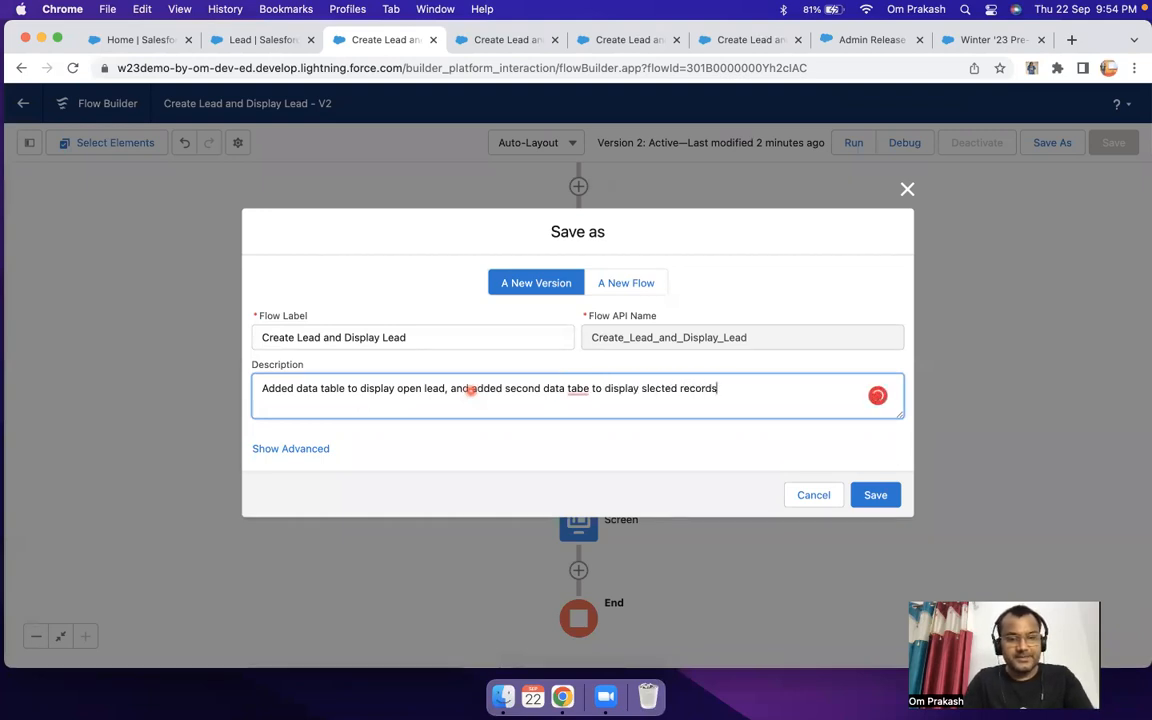
mouse_move(585, 392)
click(583, 414)
mouse_move(655, 392)
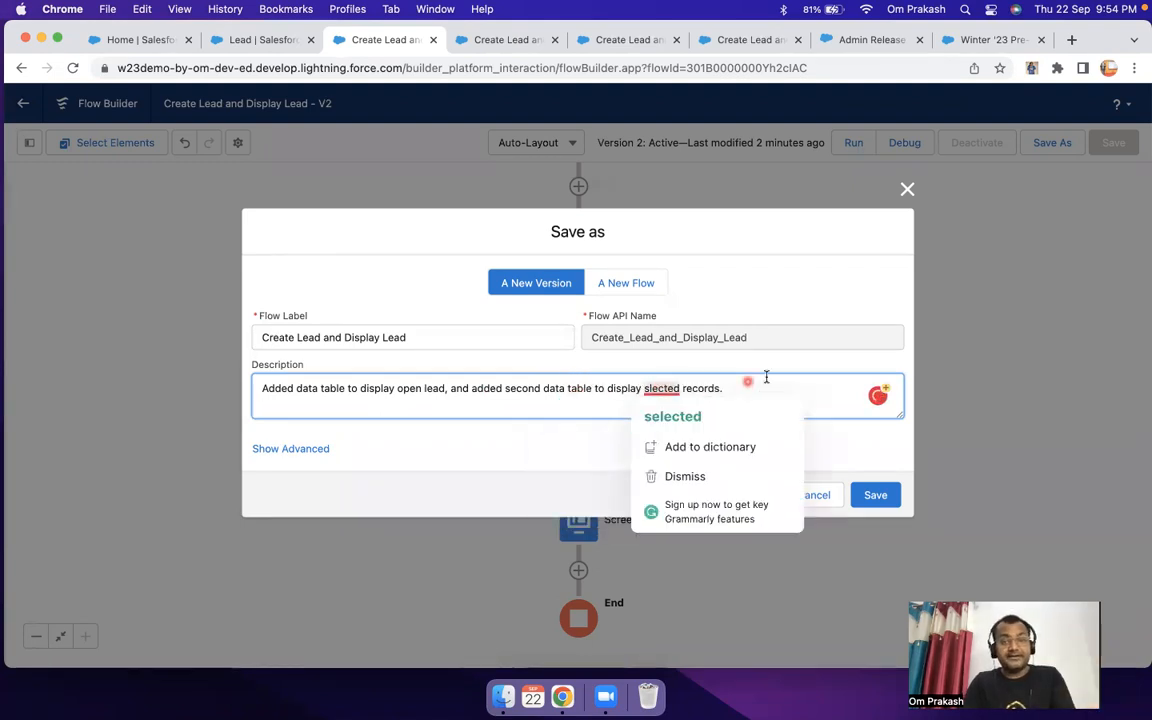
click(675, 416)
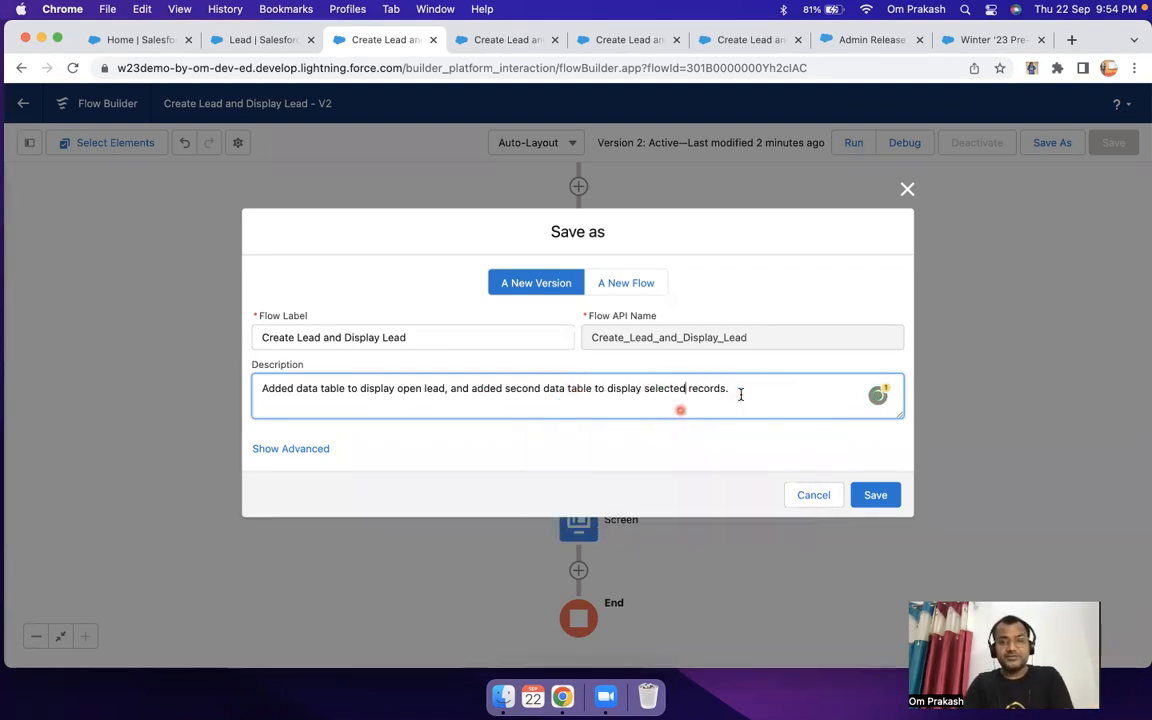
drag(741, 394, 320, 390)
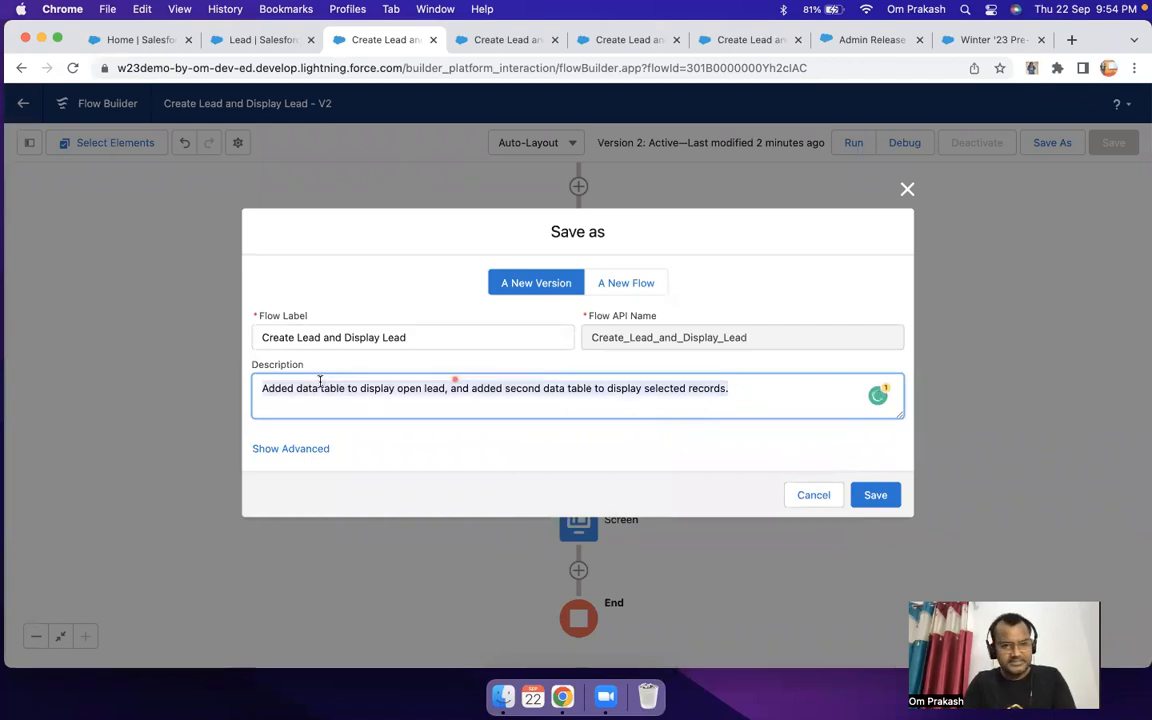
click(875, 496)
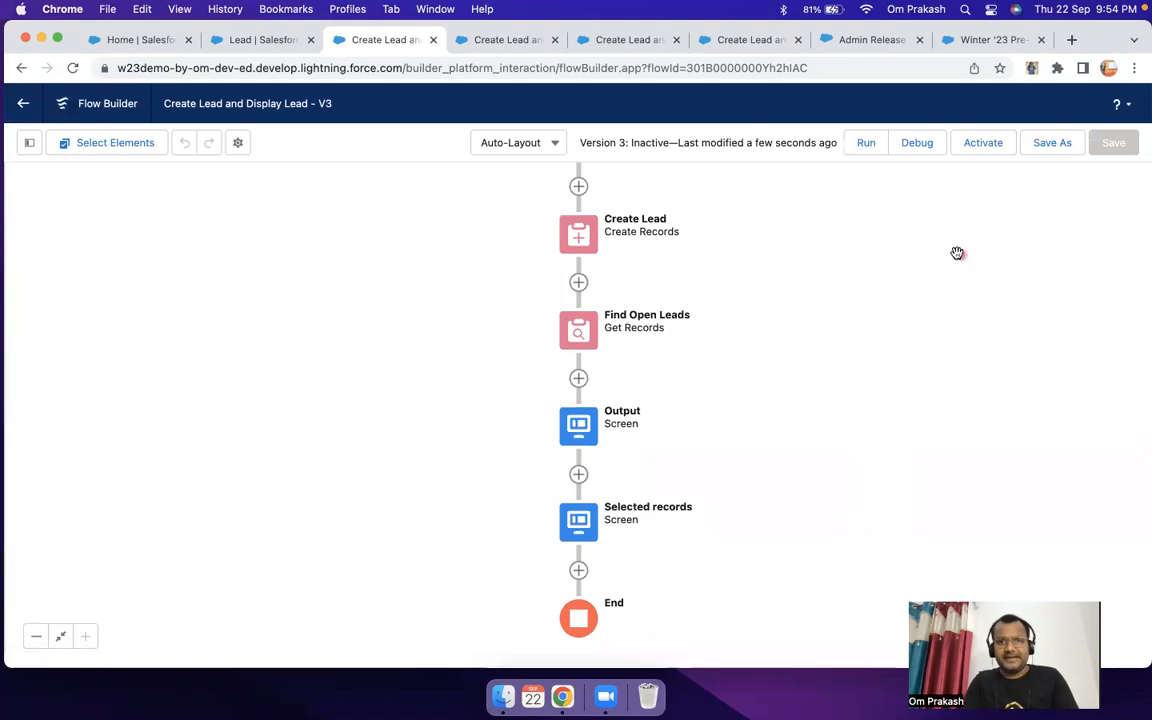
Step: Run the flow and create a test lead by entering a last name and the company AppyCrown
click(866, 145)
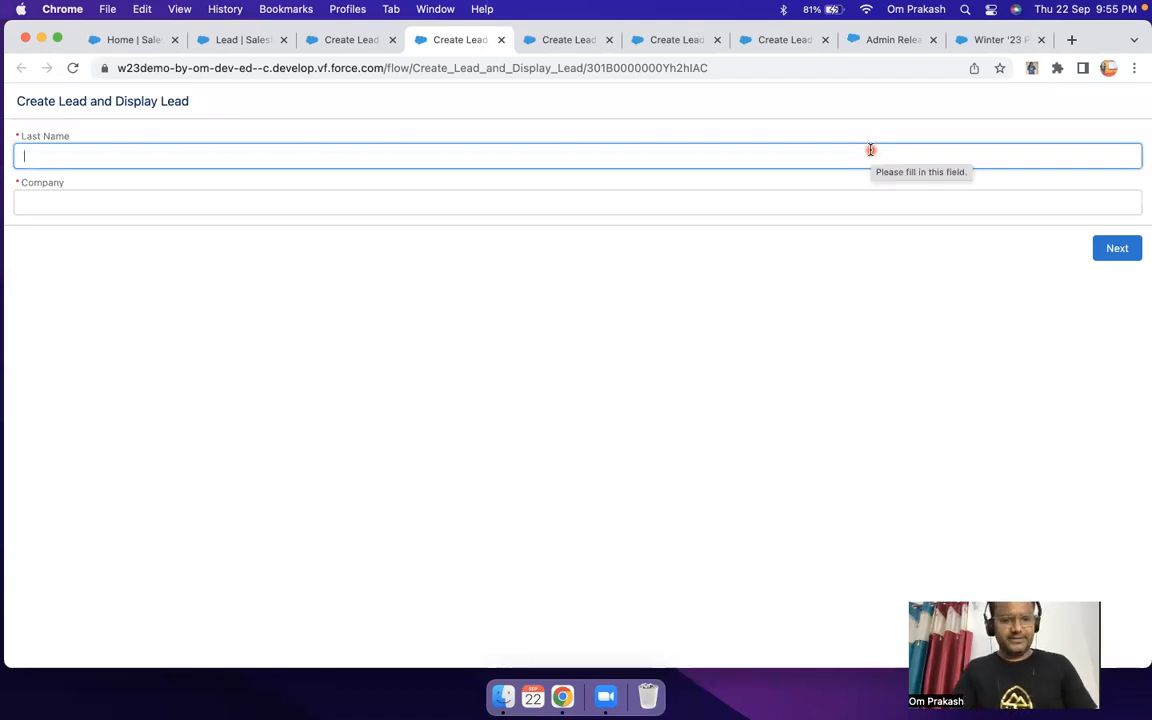
text(Om)
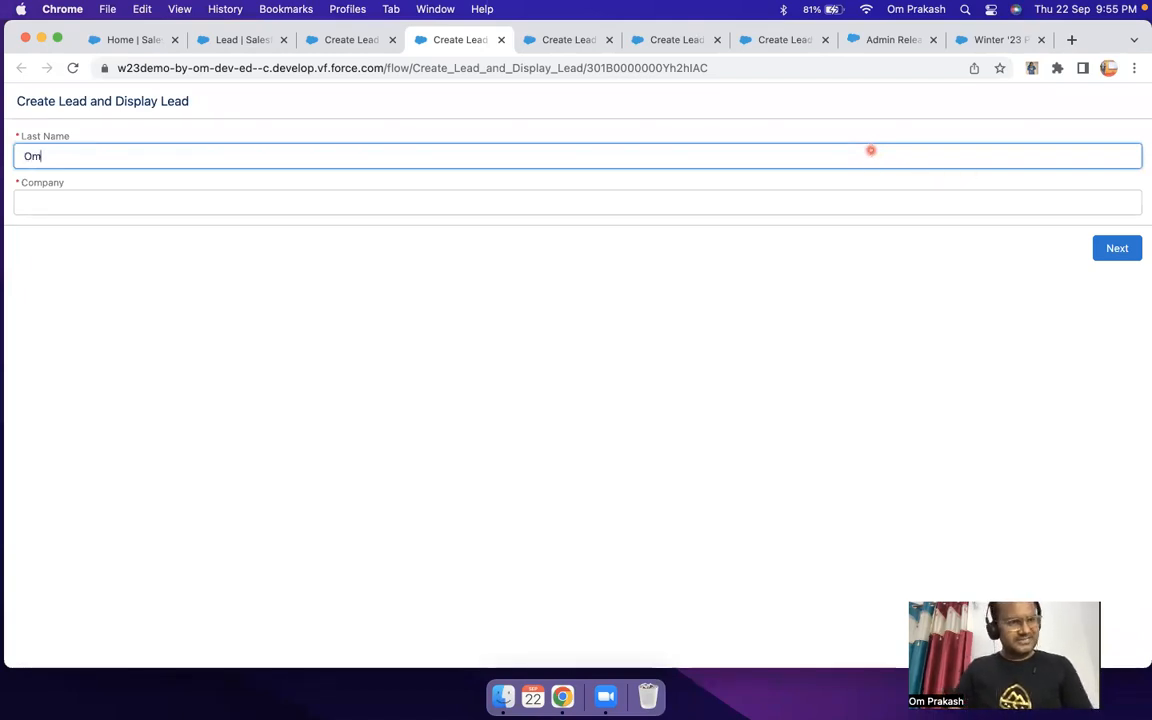
key(Tab)
text(App)
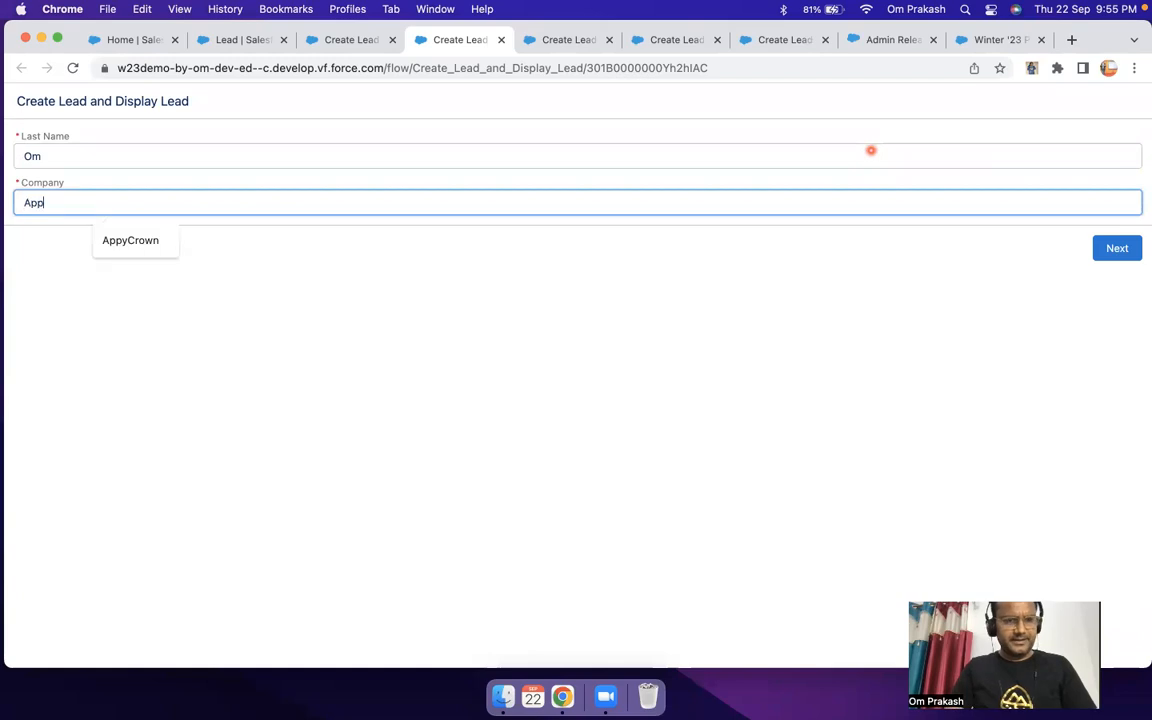
click(119, 250)
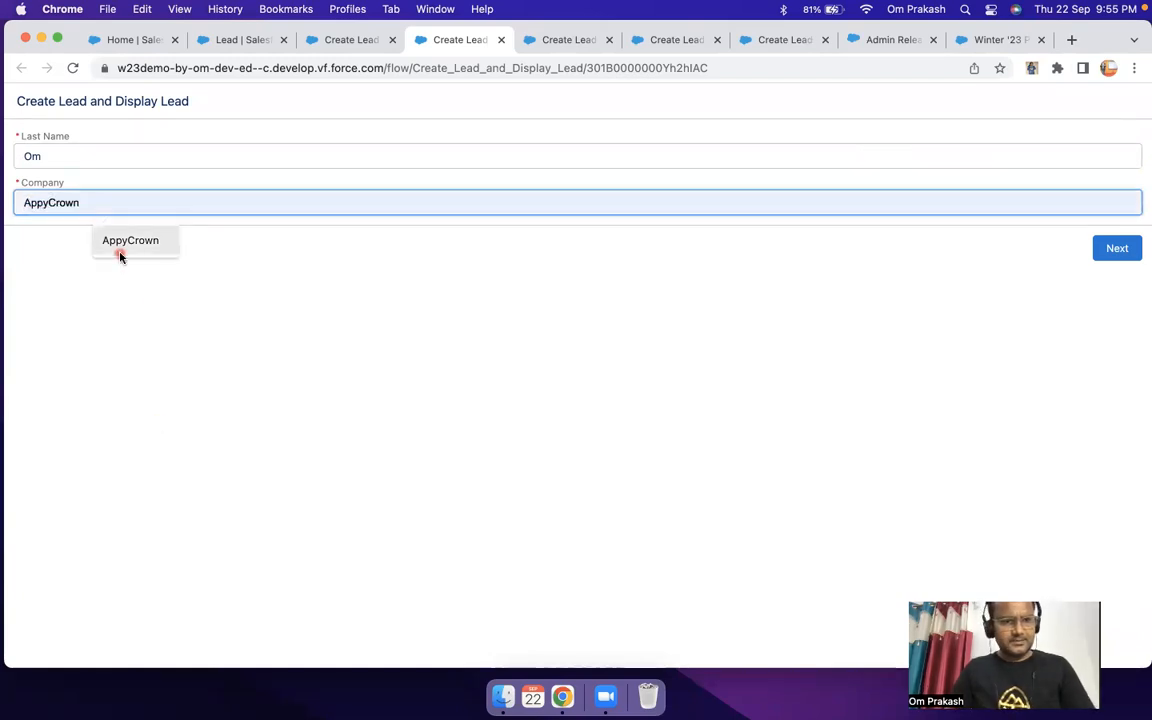
click(1110, 248)
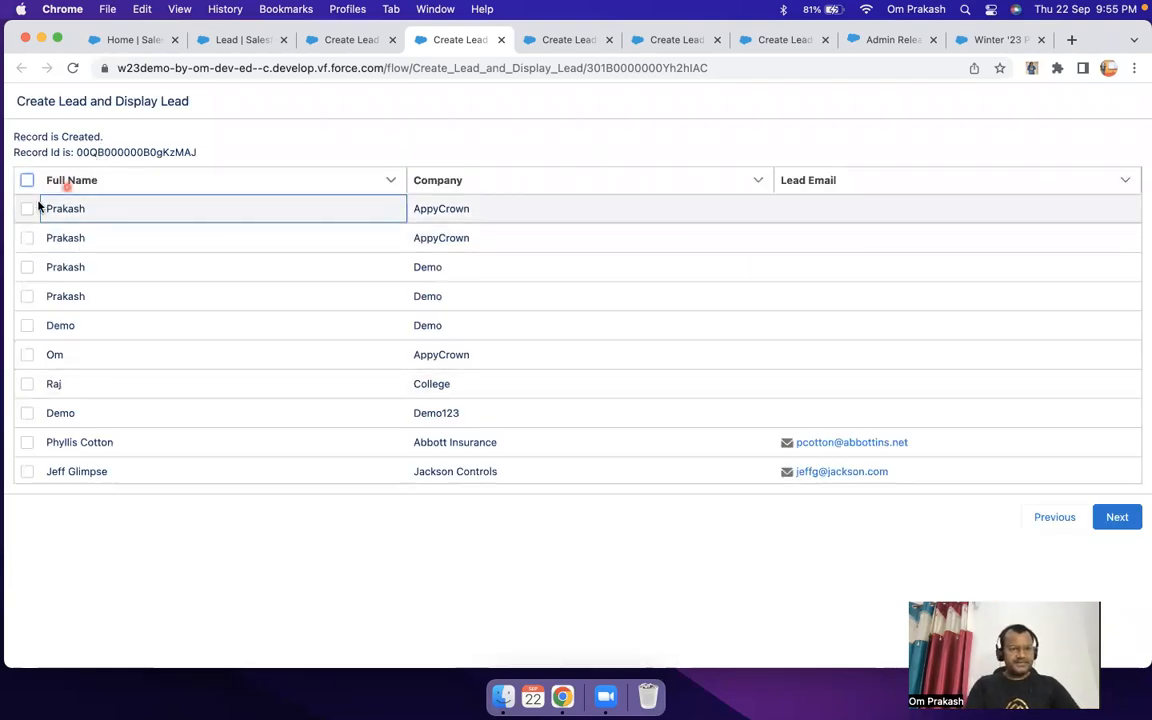
Step: Select the second, third and fourth leads in the table and continue to the screen that displays the selected records
scroll(90, 325, down, 1)
scroll(98, 342, up, 1)
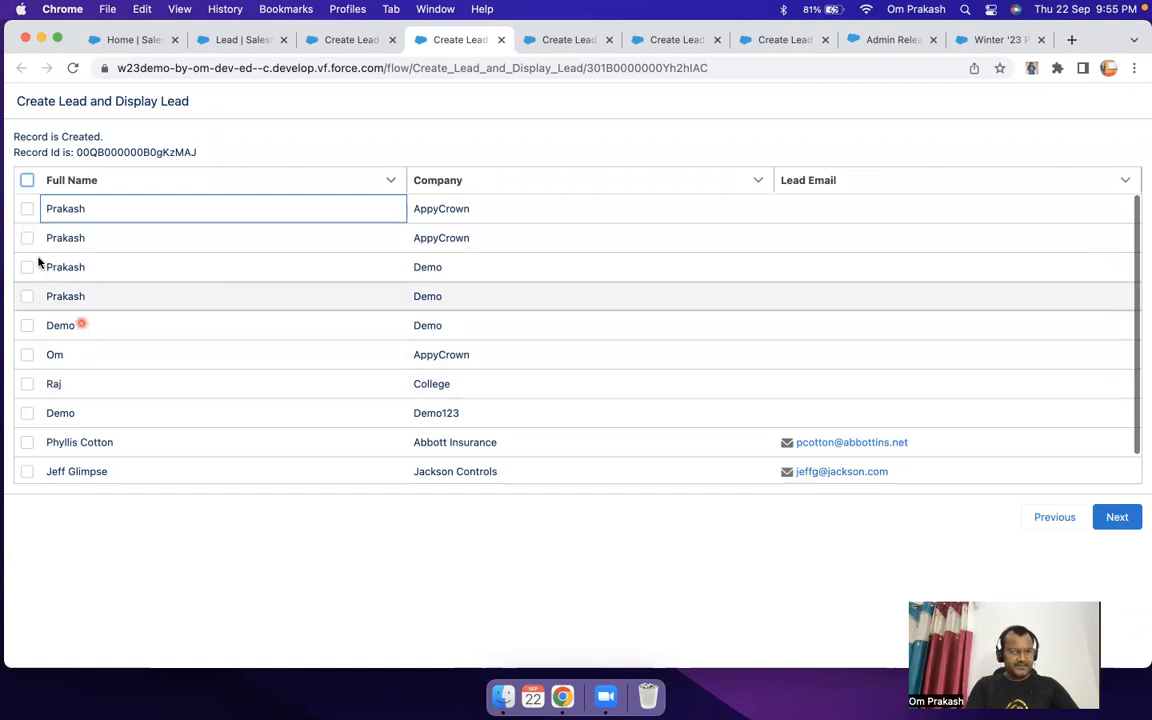
click(27, 238)
click(27, 267)
click(27, 297)
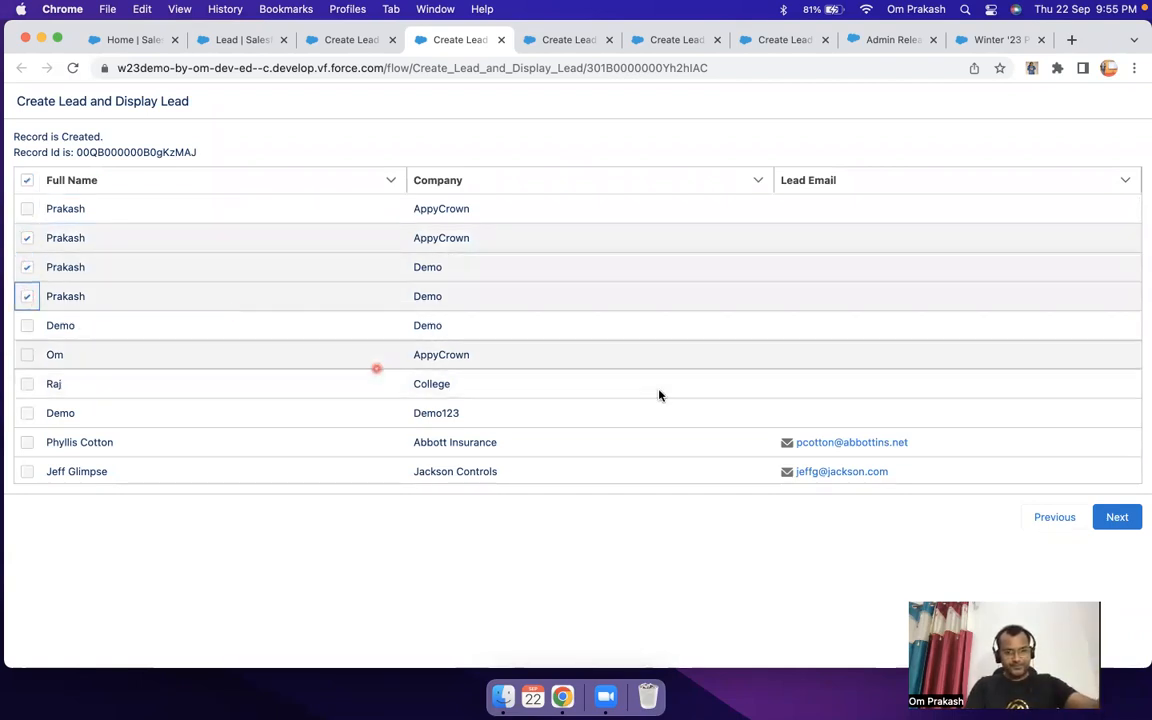
click(1118, 517)
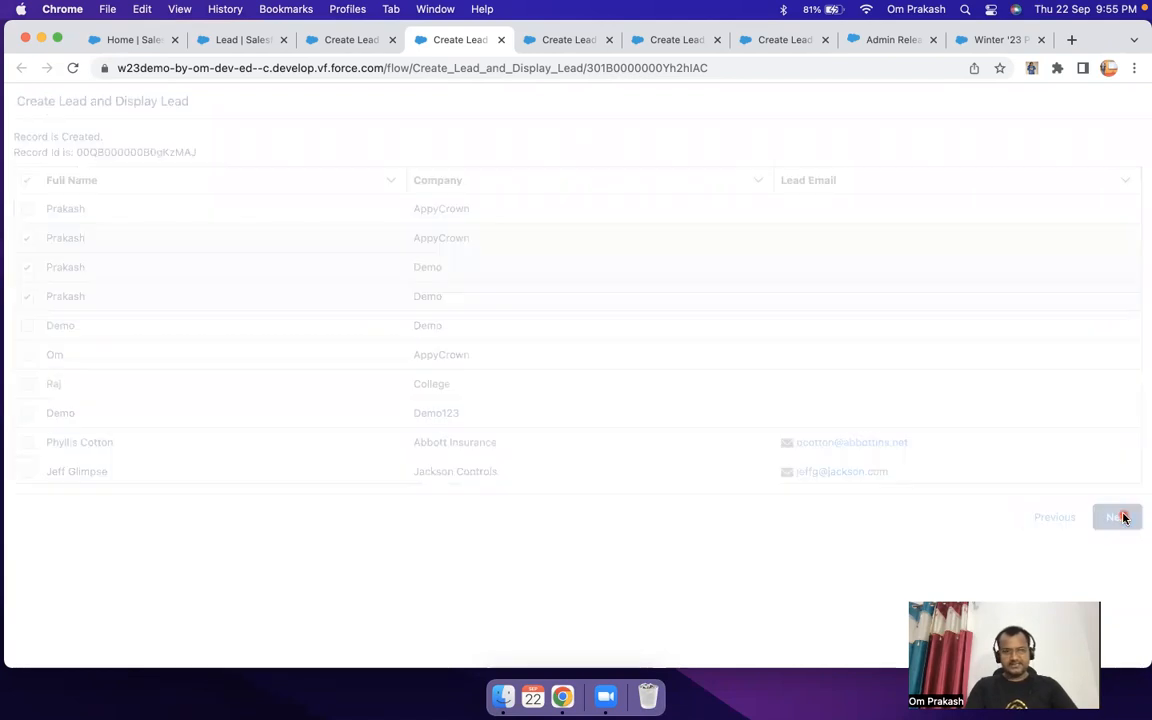
drag(13, 172, 666, 274)
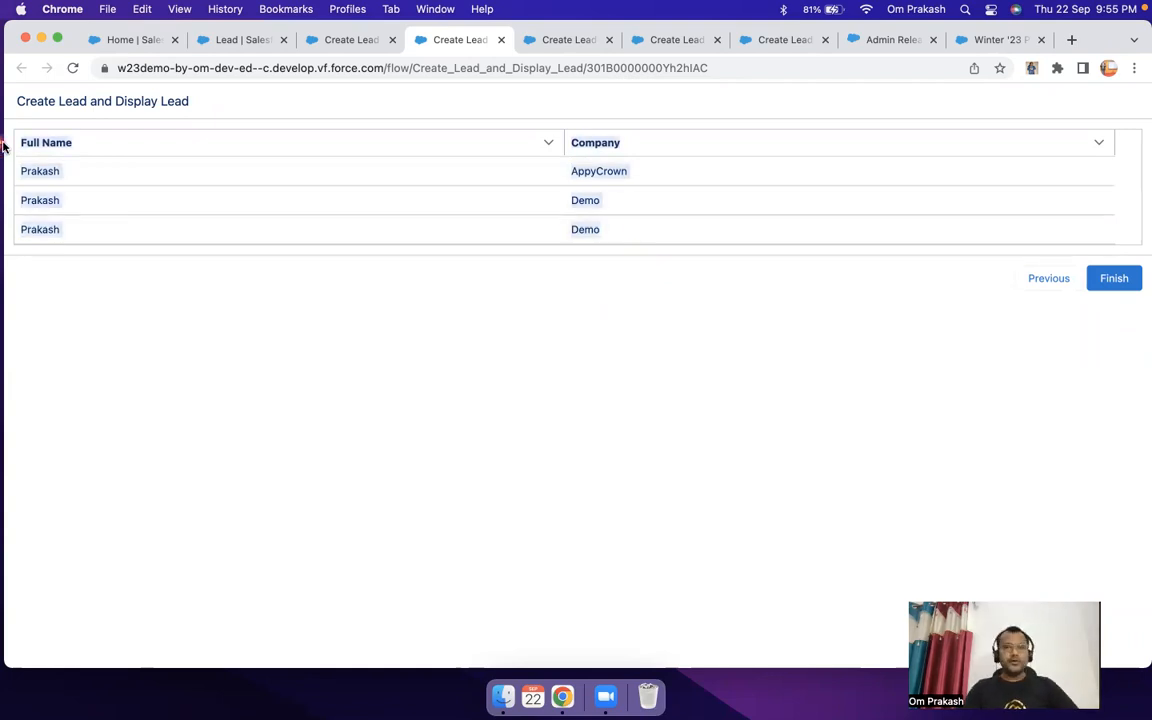
Step: Return to the flow and review the data source and row selection settings of the Selected records screen's data table
click(343, 42)
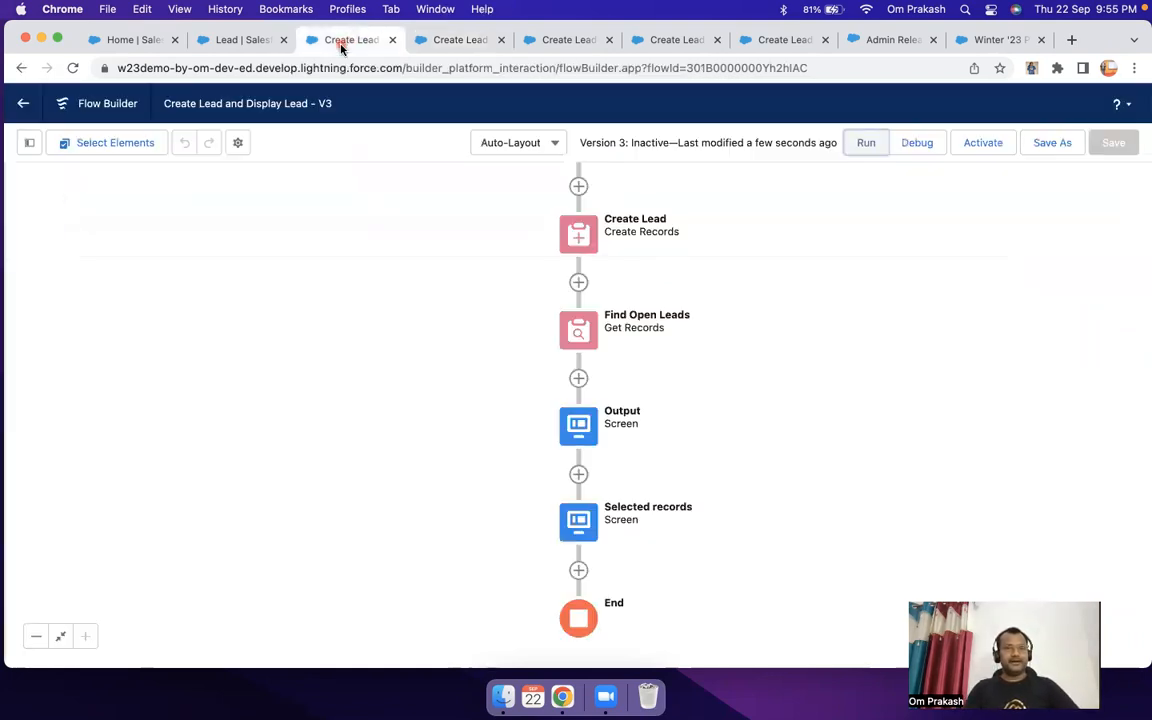
double_click(577, 519)
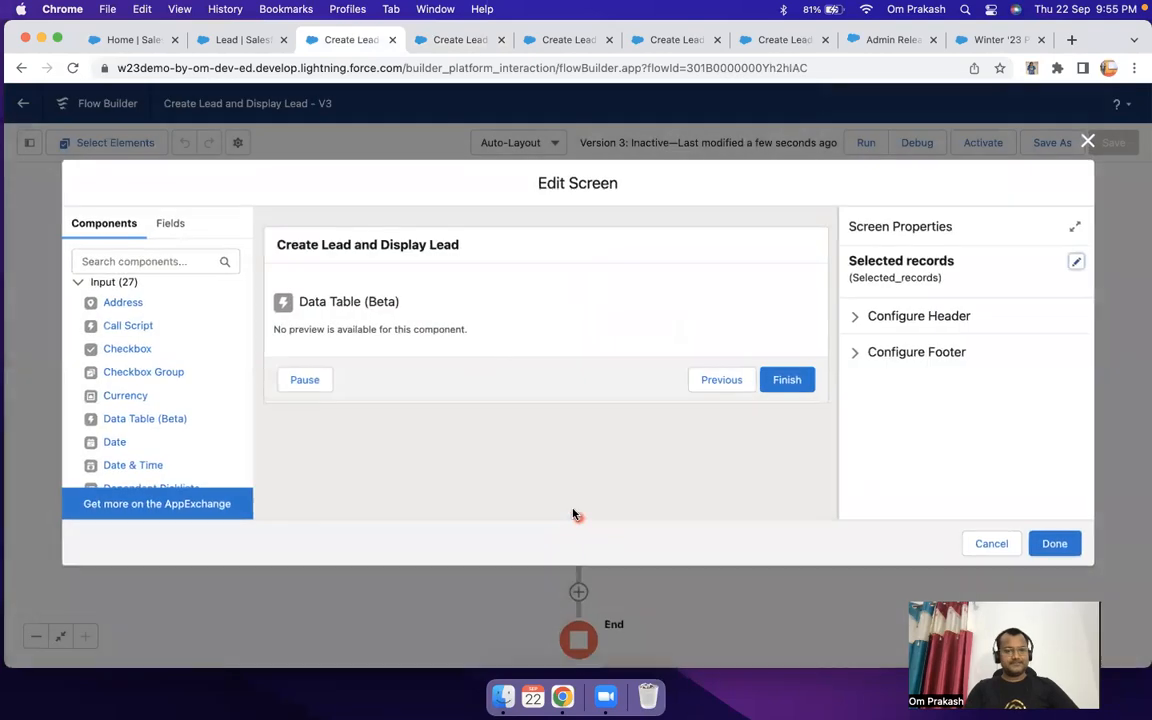
click(424, 301)
scroll(869, 386, down, 4)
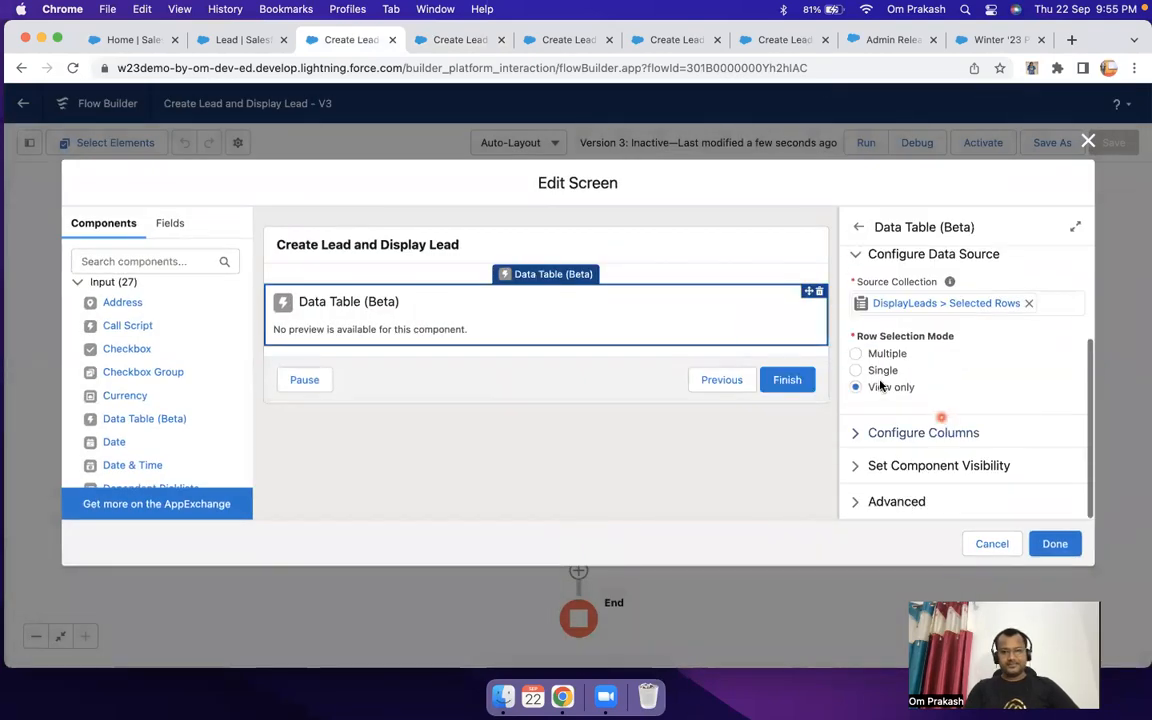
click(1045, 542)
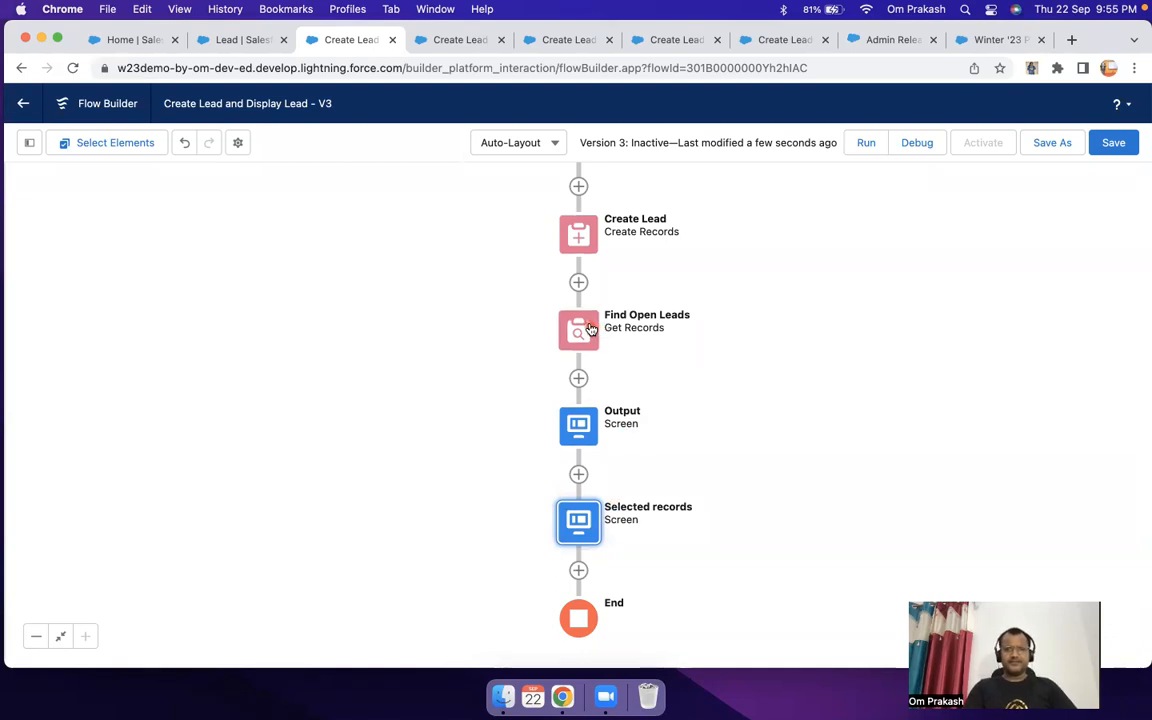
drag(735, 298, 770, 352)
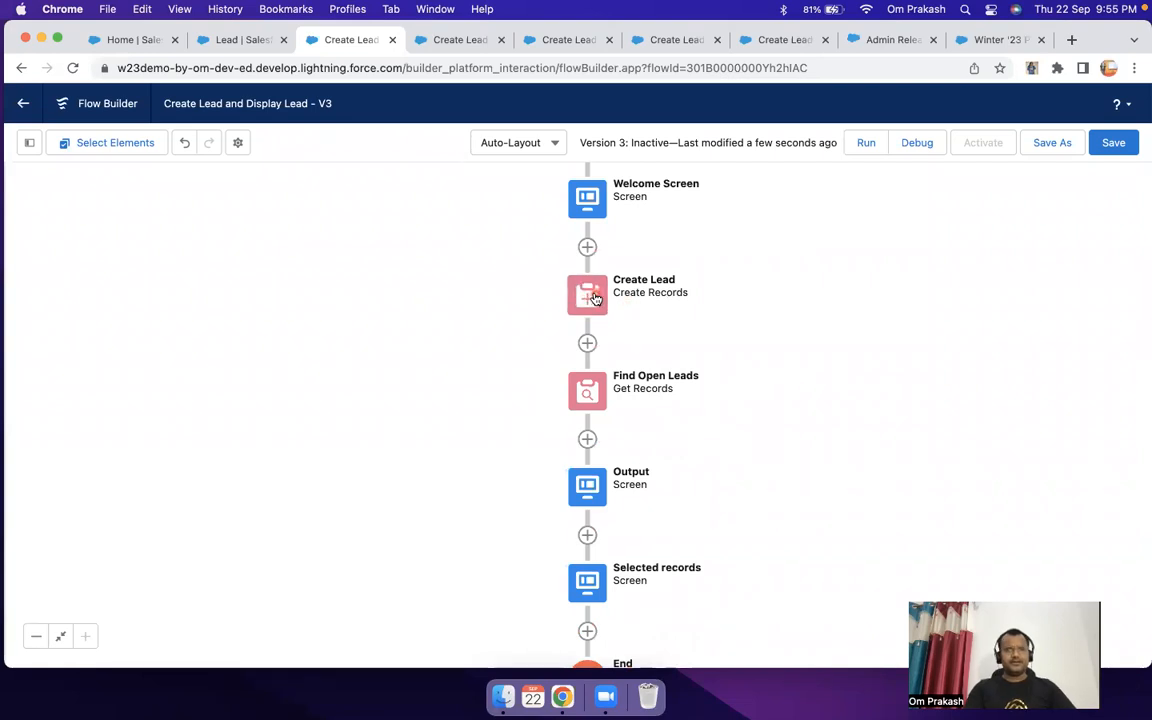
Step: Review the Create Lead element's field settings and the input fields on the Welcome Screen, leaving both unchanged
double_click(591, 296)
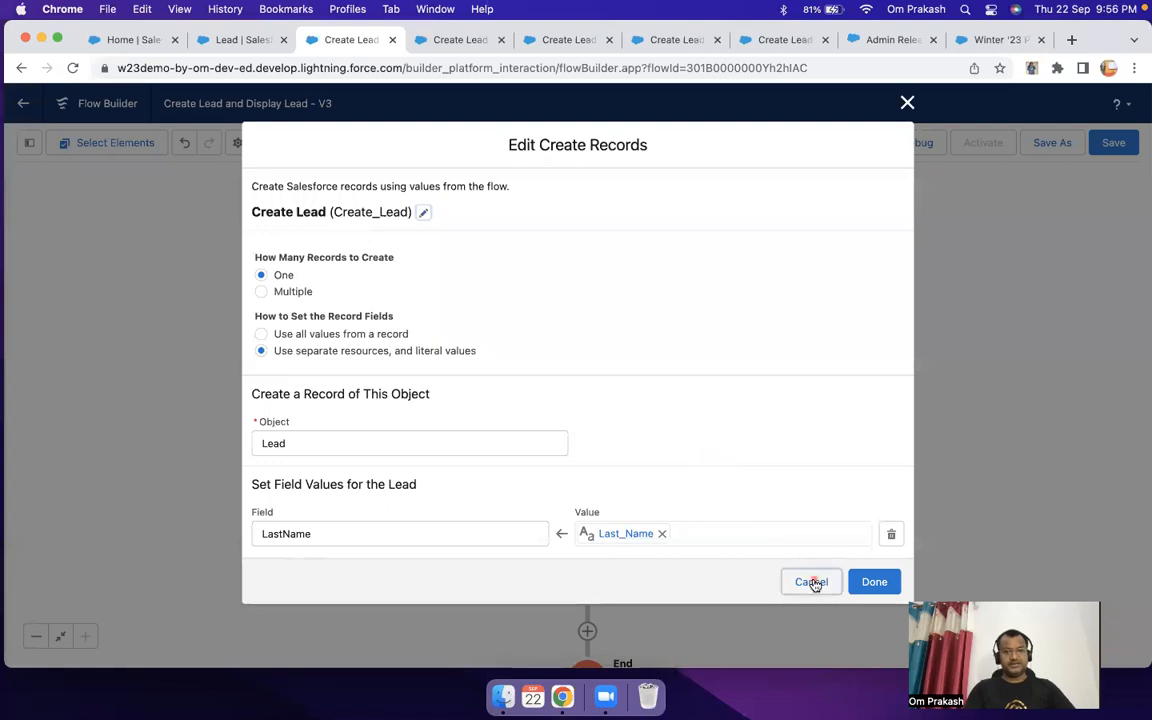
click(812, 581)
right_click(750, 288)
click(723, 218)
double_click(585, 197)
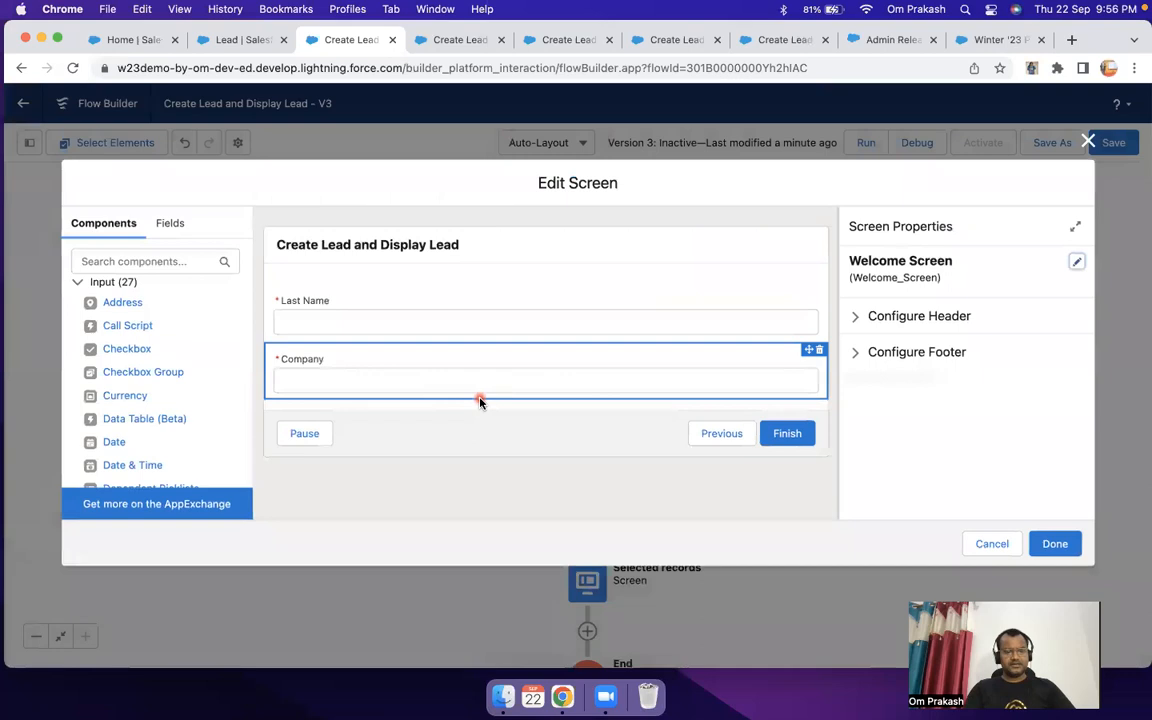
click(487, 427)
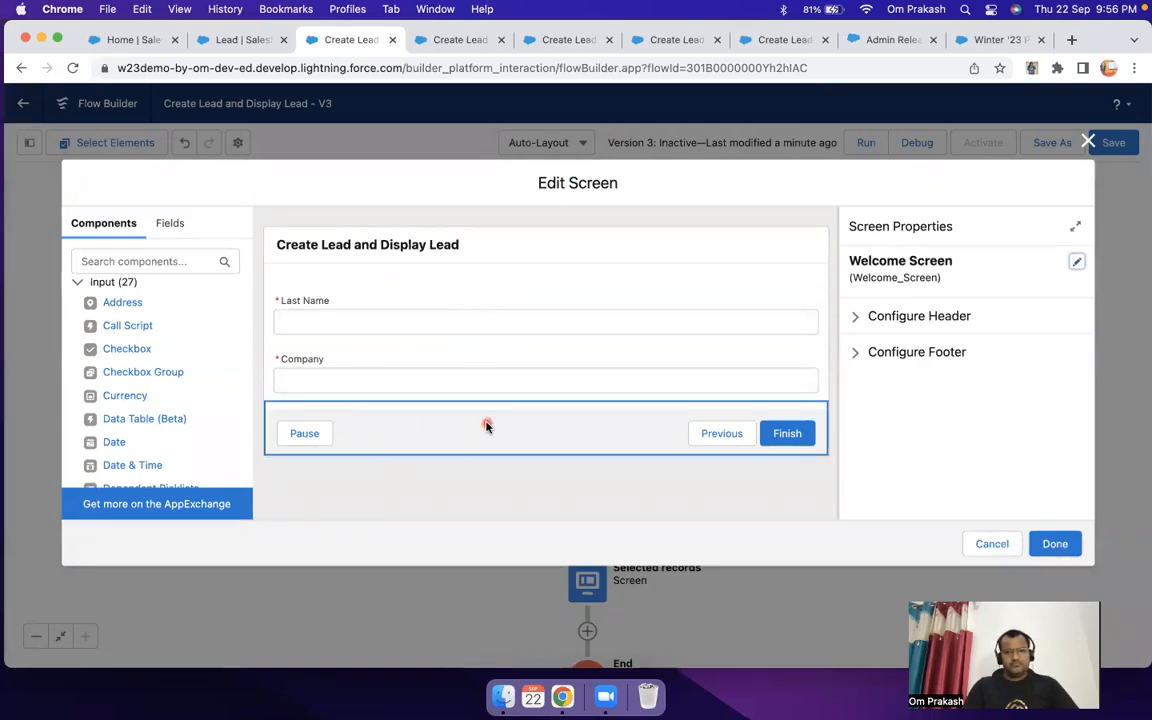
scroll(172, 391, down, 3)
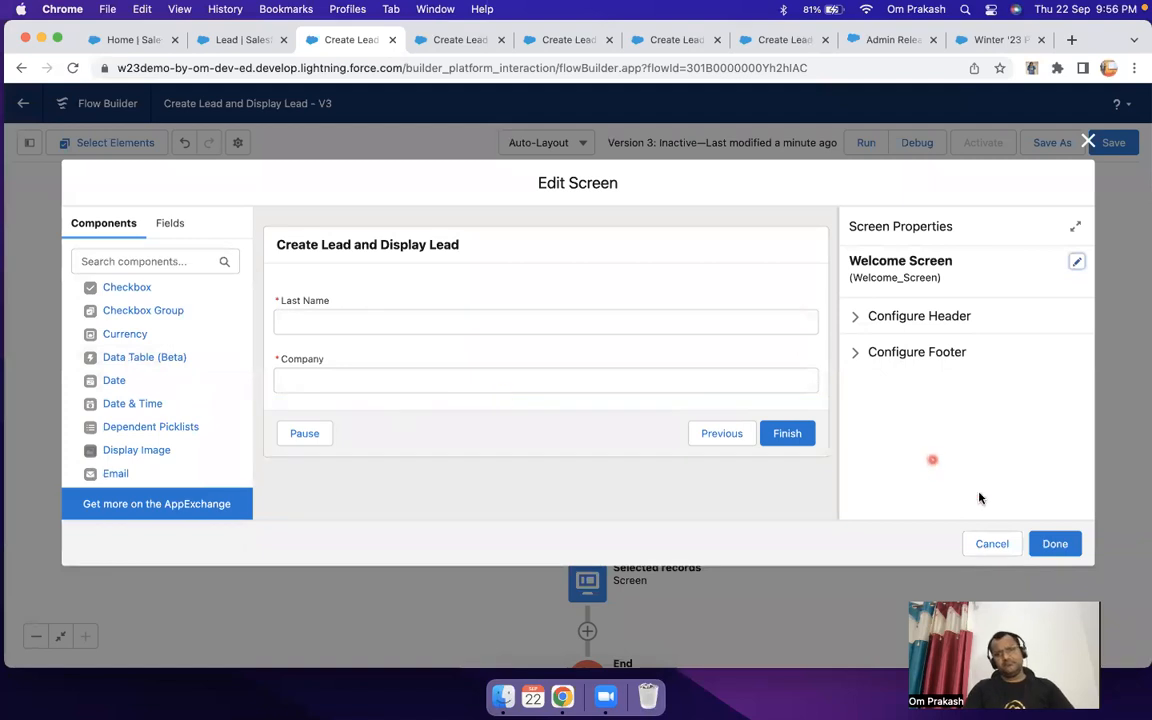
click(992, 544)
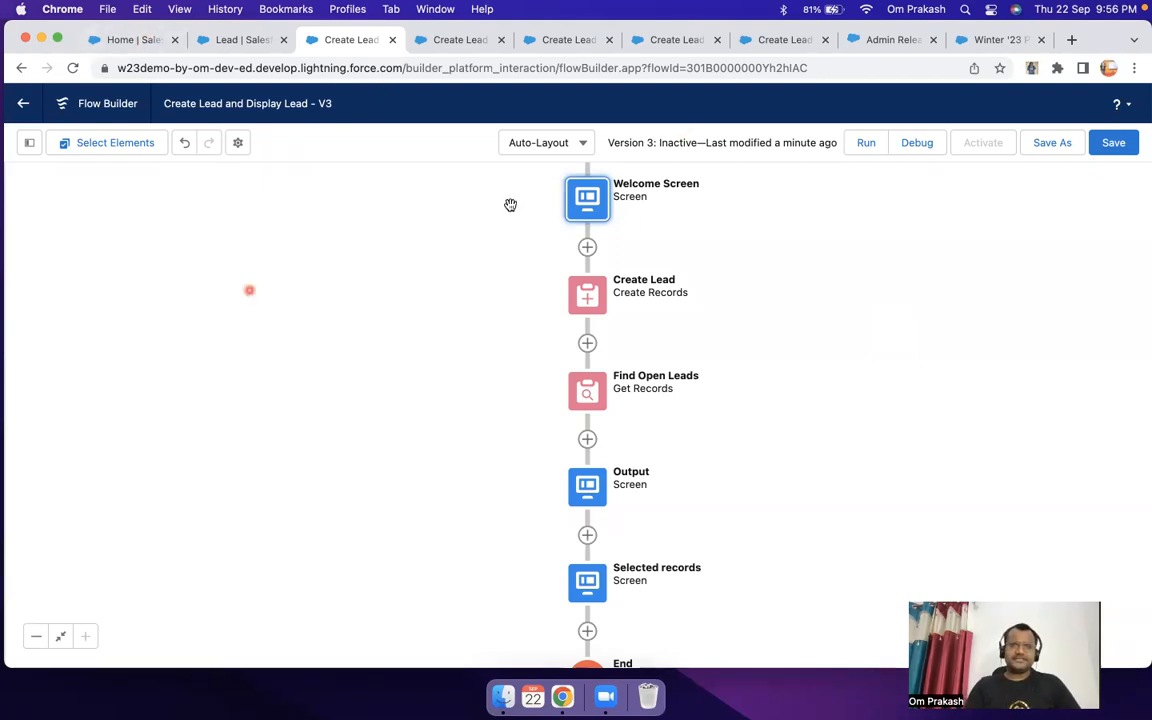
Step: Look at the embedded flow's lead table on the Sales home page and return to the flow builder
click(123, 39)
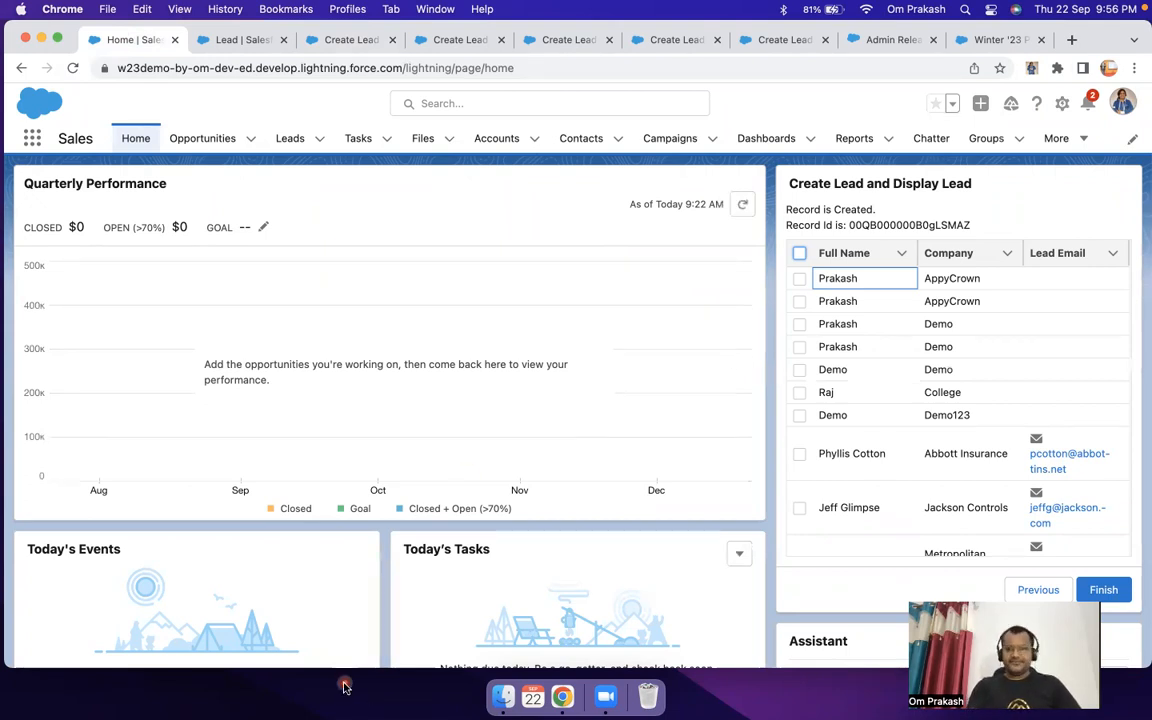
click(360, 46)
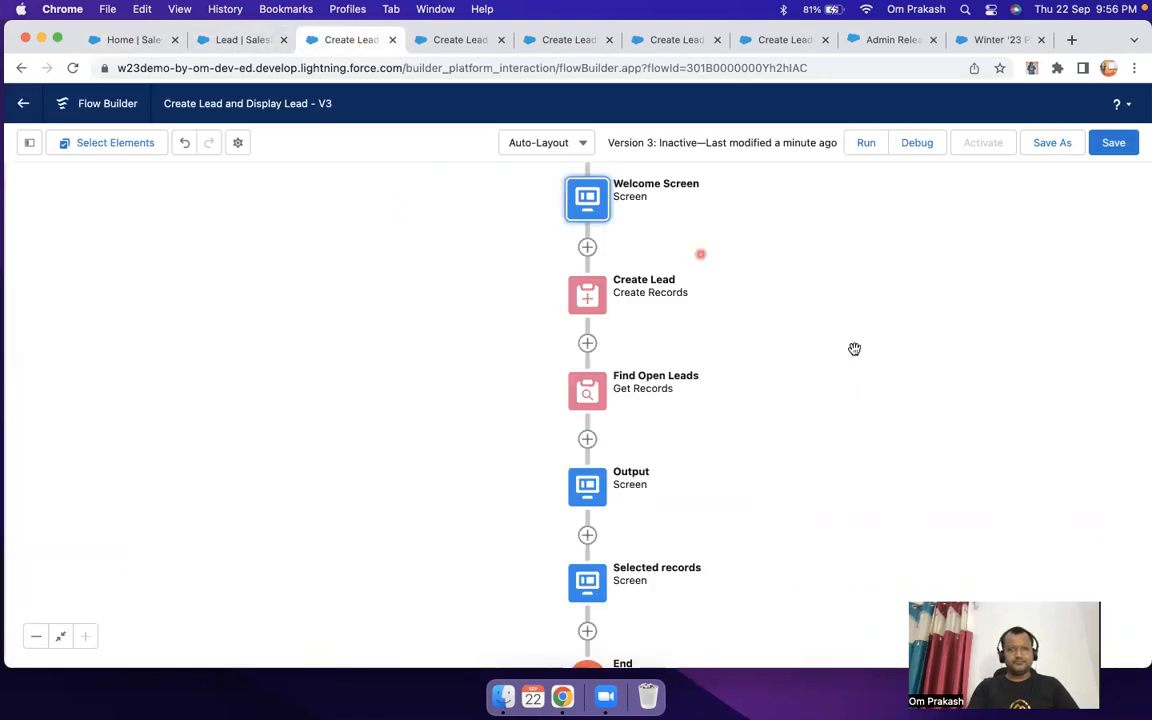
click(879, 375)
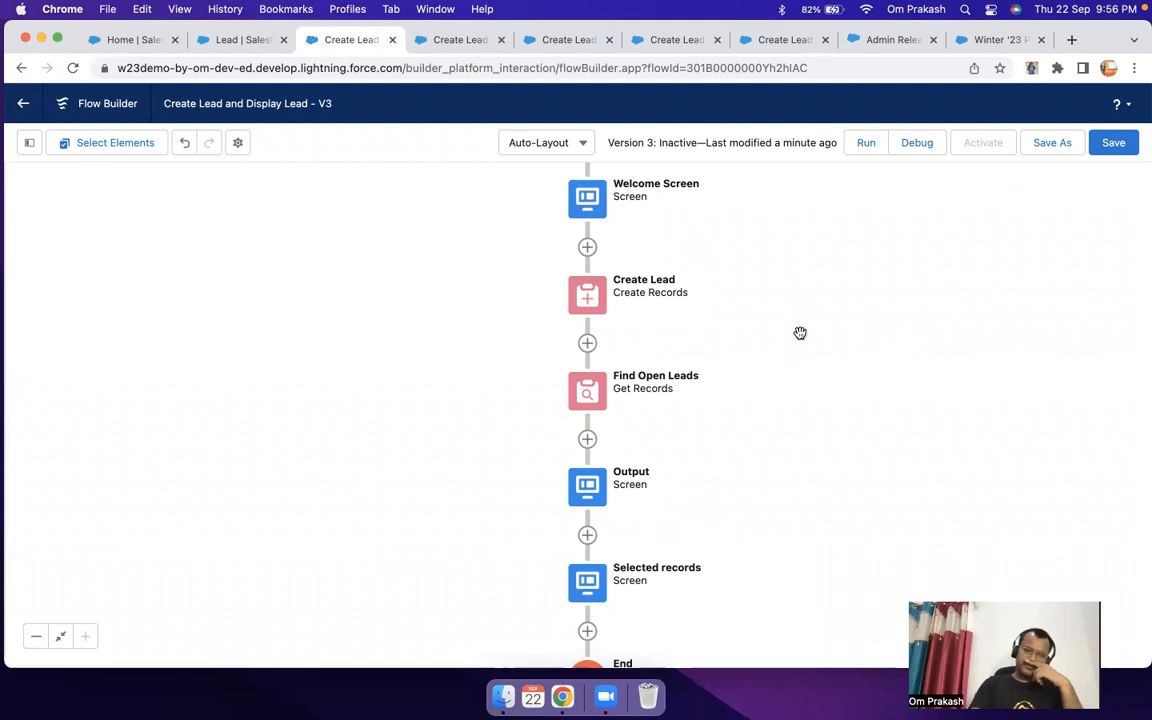
Step: Copy the Find Open Leads element and paste it between the flow's start and the Welcome Screen
click(587, 392)
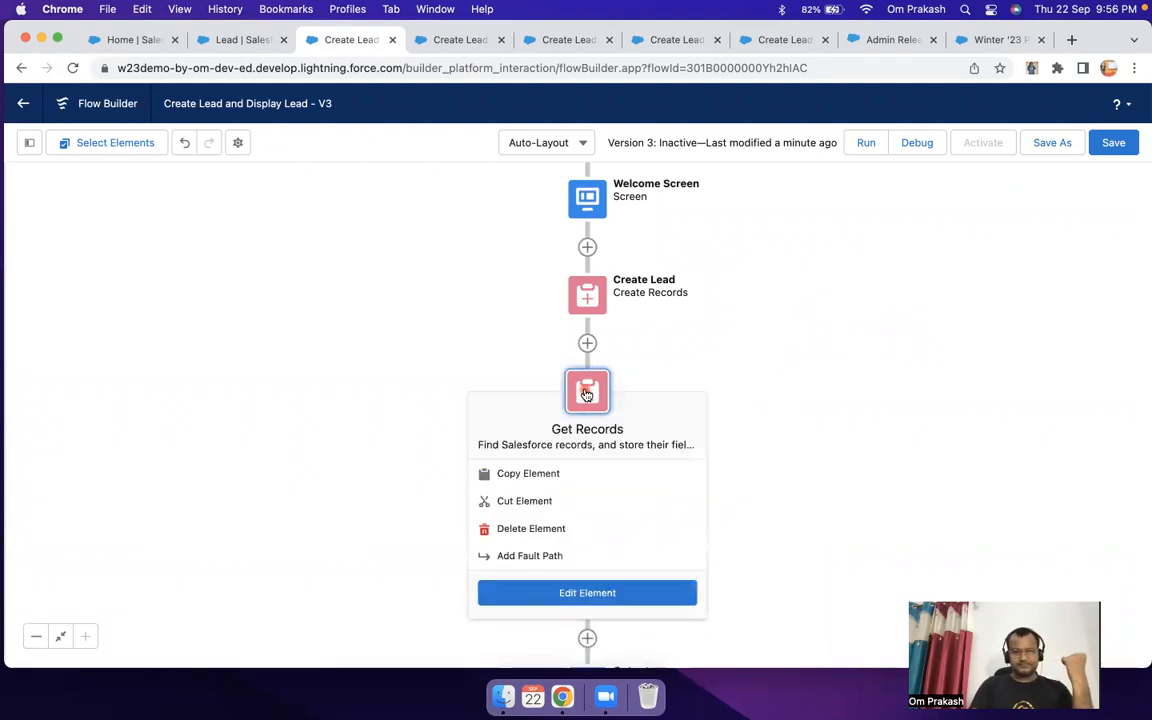
click(527, 476)
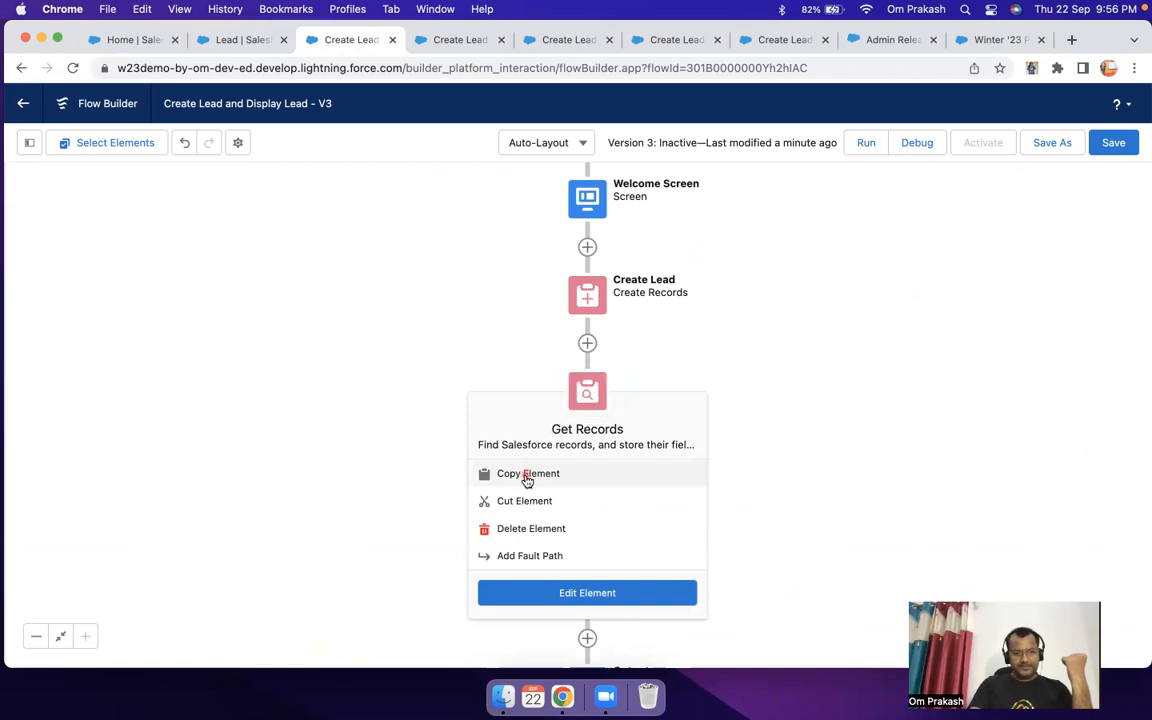
drag(797, 288, 813, 384)
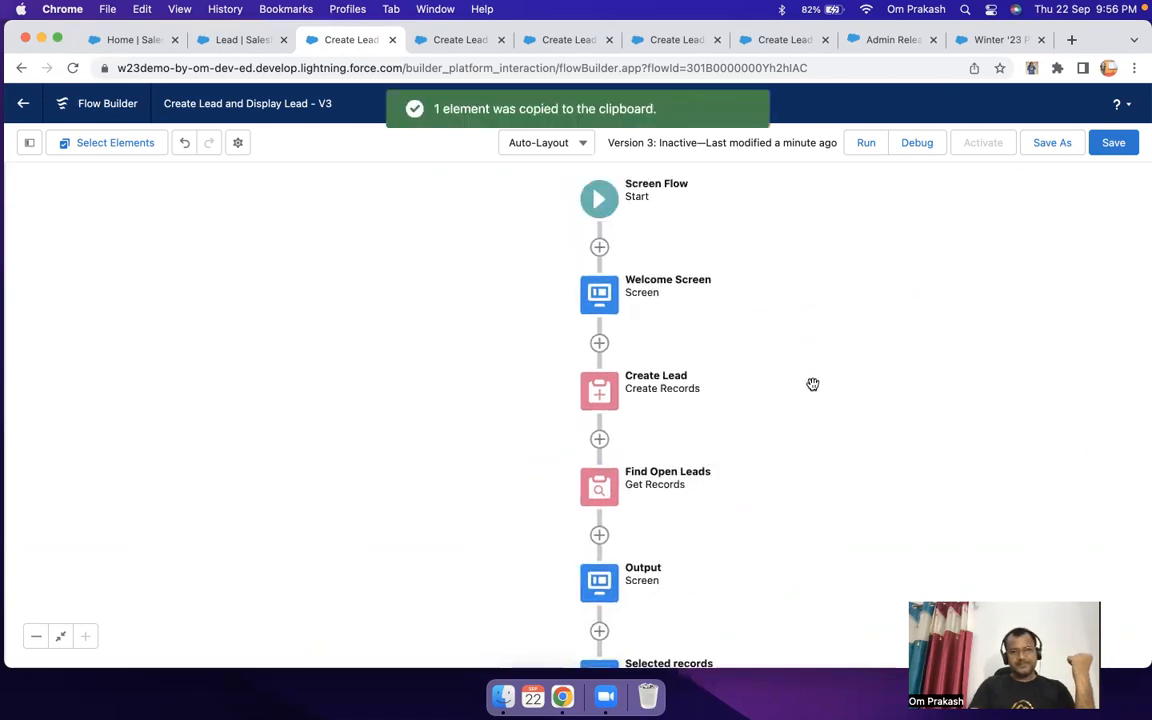
click(600, 248)
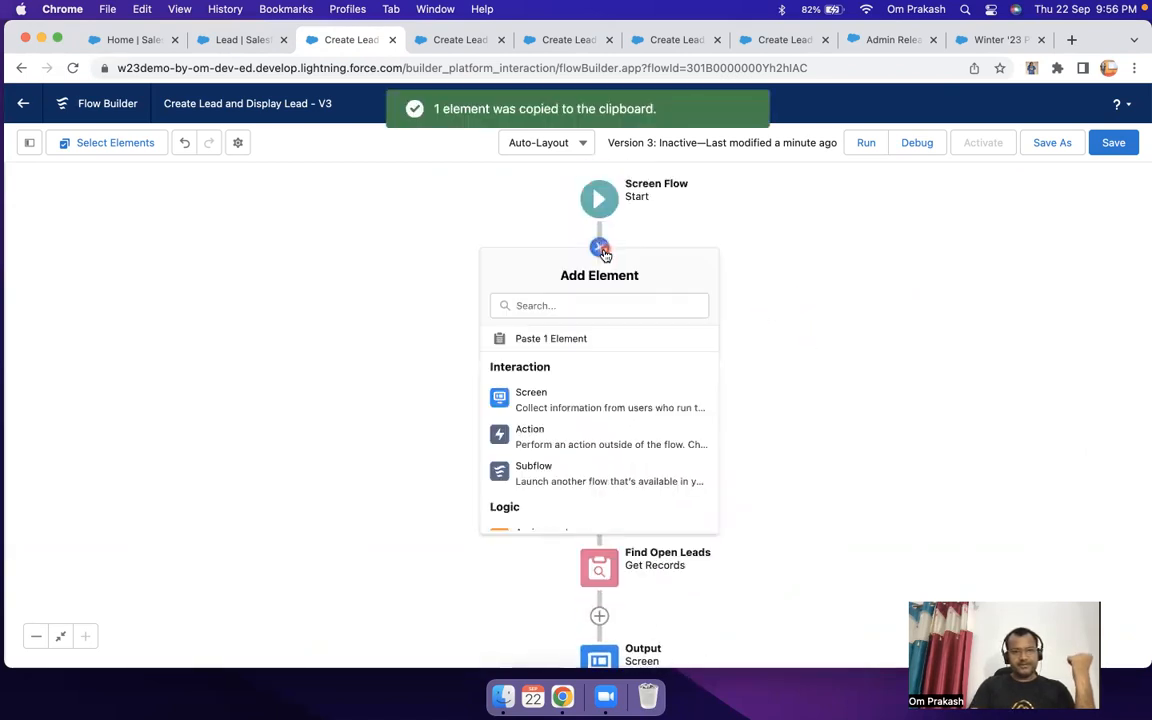
click(551, 339)
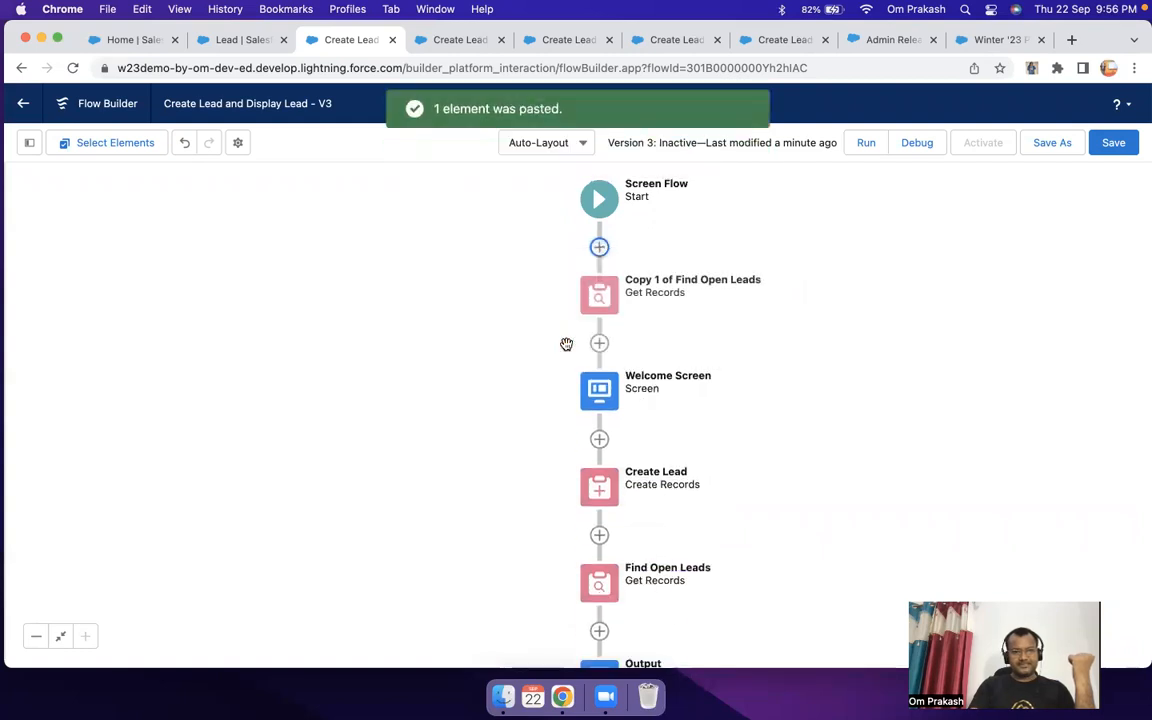
Step: Rename the pasted Get Records element "Find all Open Leads" with the API name Find_all_Open_Leads
double_click(609, 300)
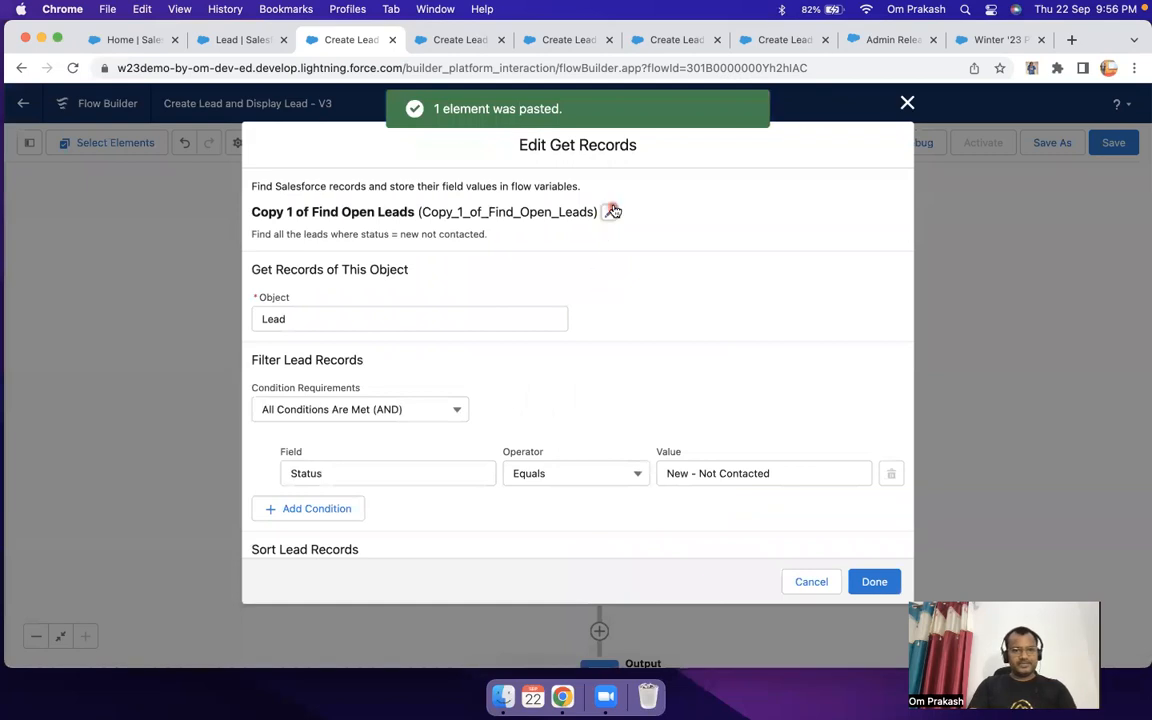
click(611, 211)
click(385, 240)
drag(309, 233, 213, 236)
key(BackSpace)
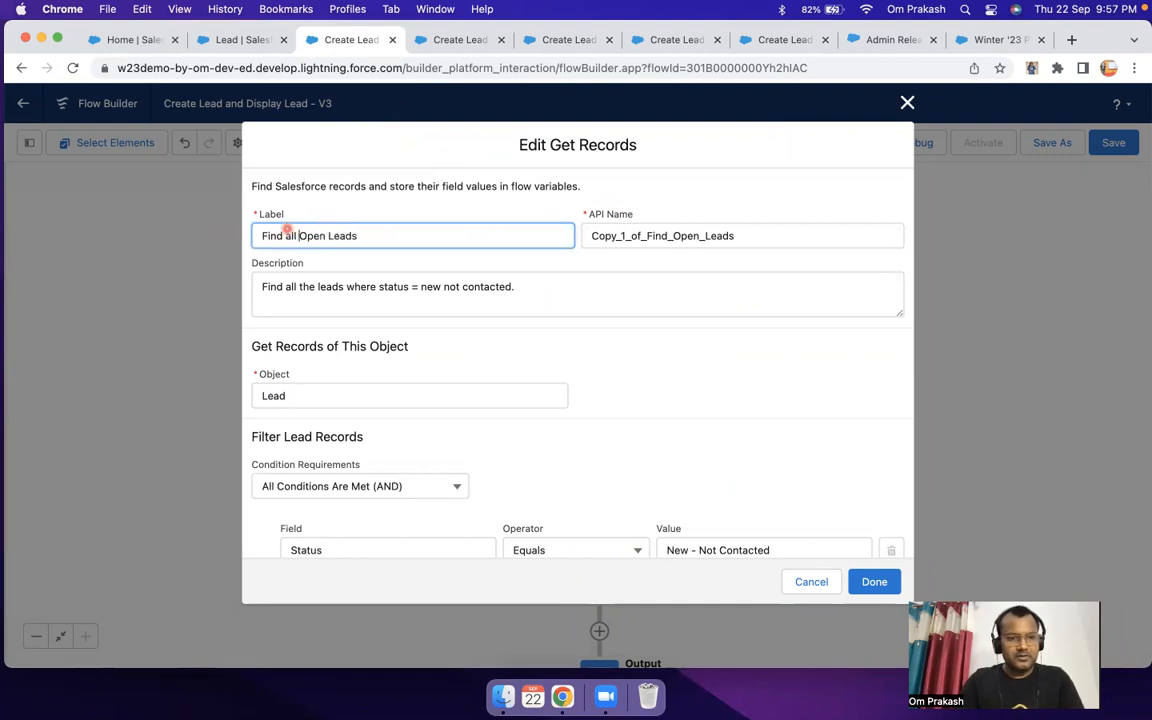
key(Tab)
key(BackSpace)
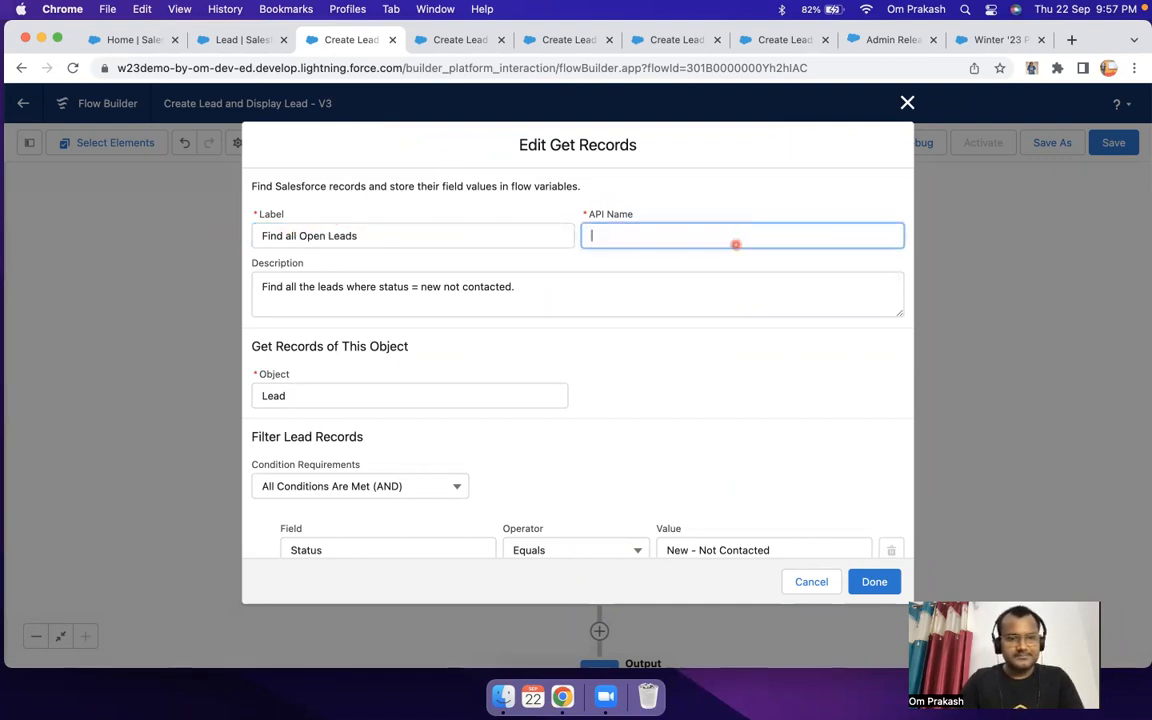
click(443, 236)
key(Tab)
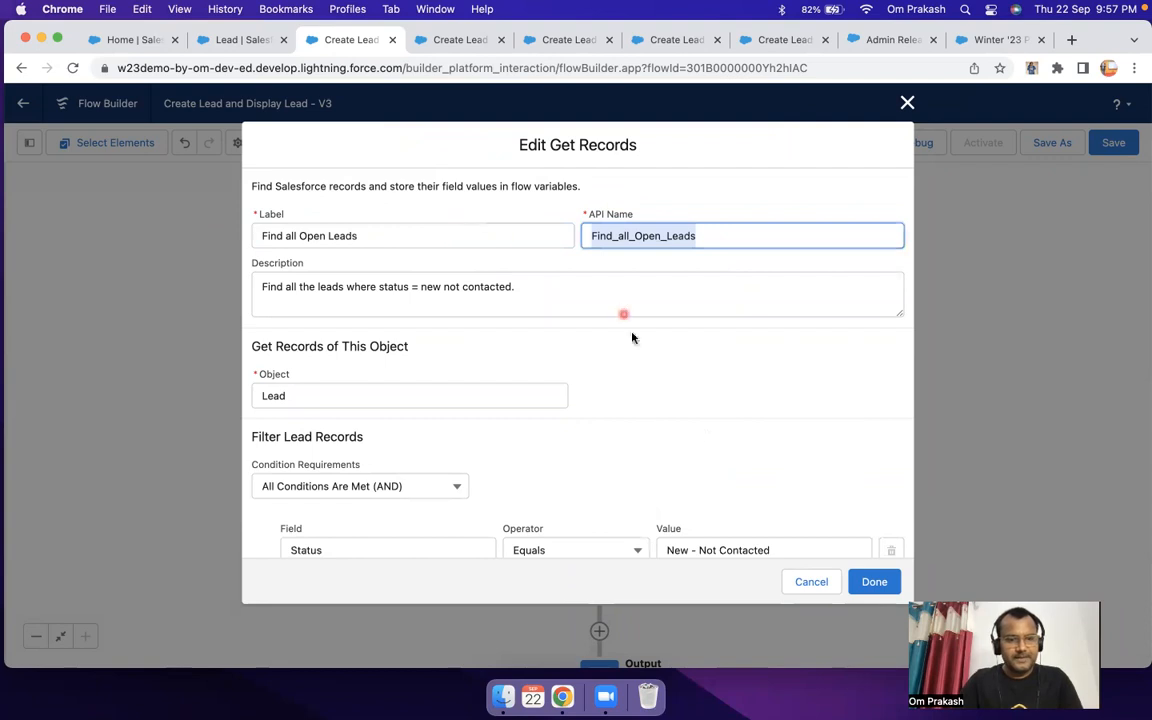
scroll(707, 435, down, 5)
click(874, 582)
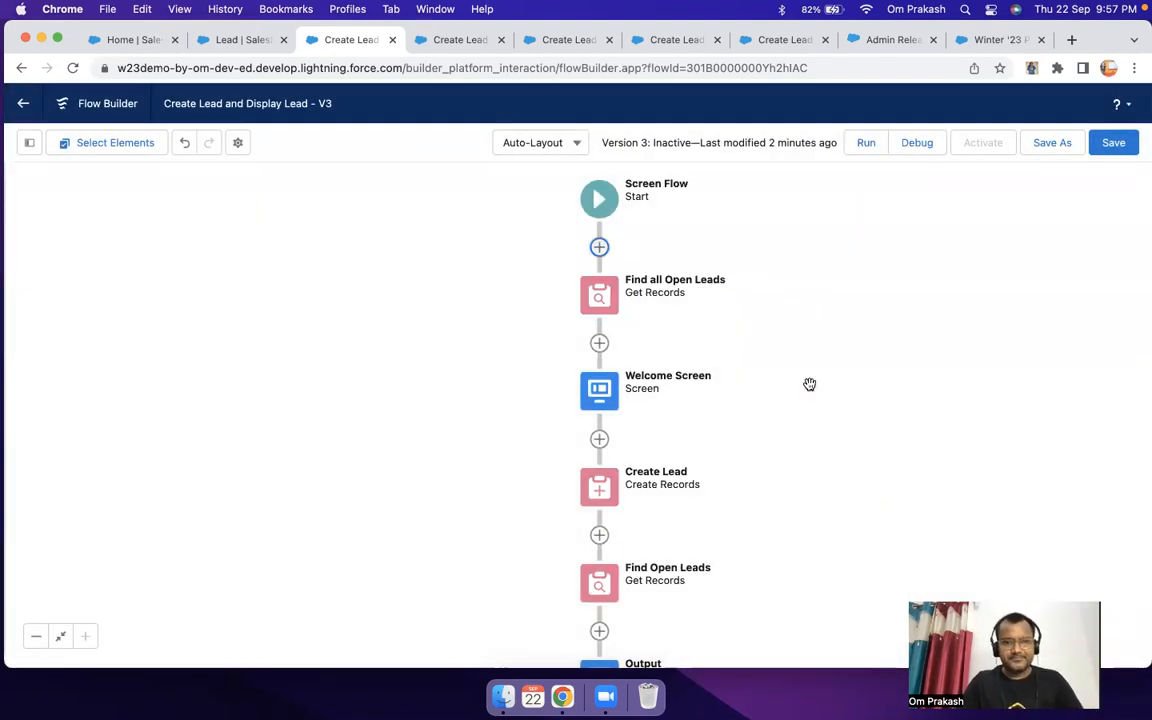
Step: Add a Data Table (Beta) component to the Welcome Screen above the Last Name field
double_click(601, 396)
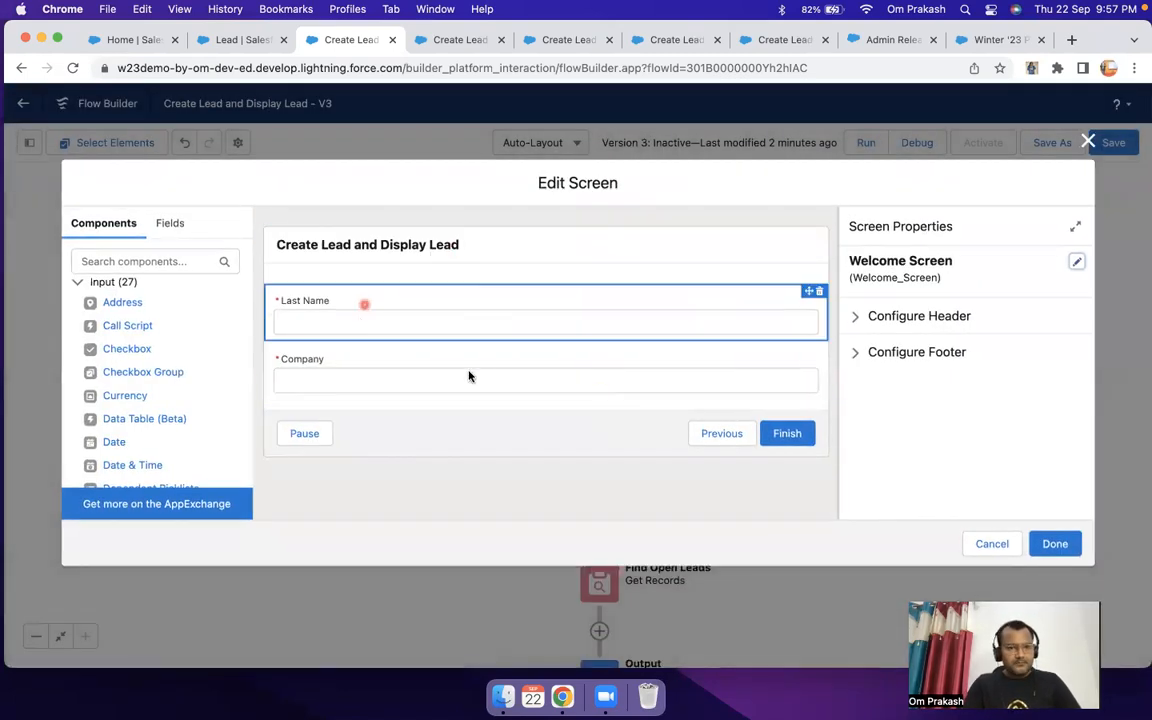
click(468, 378)
click(468, 432)
click(429, 311)
click(424, 430)
click(375, 356)
click(401, 420)
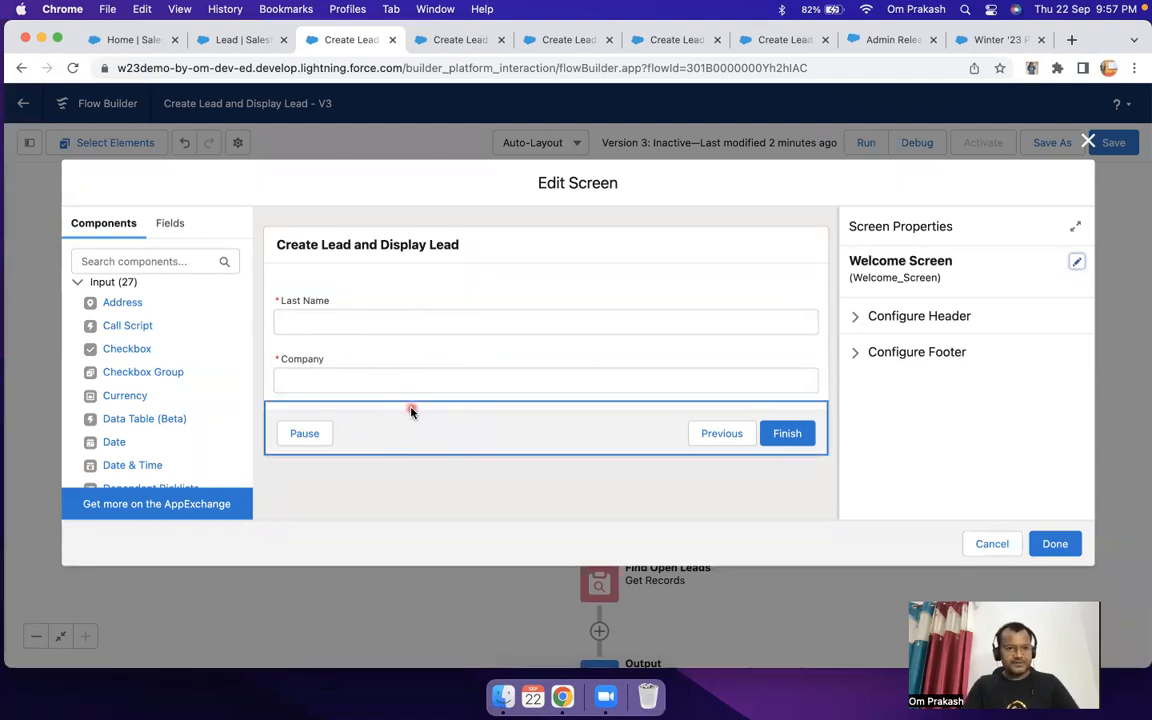
drag(149, 419, 370, 276)
drag(150, 418, 380, 292)
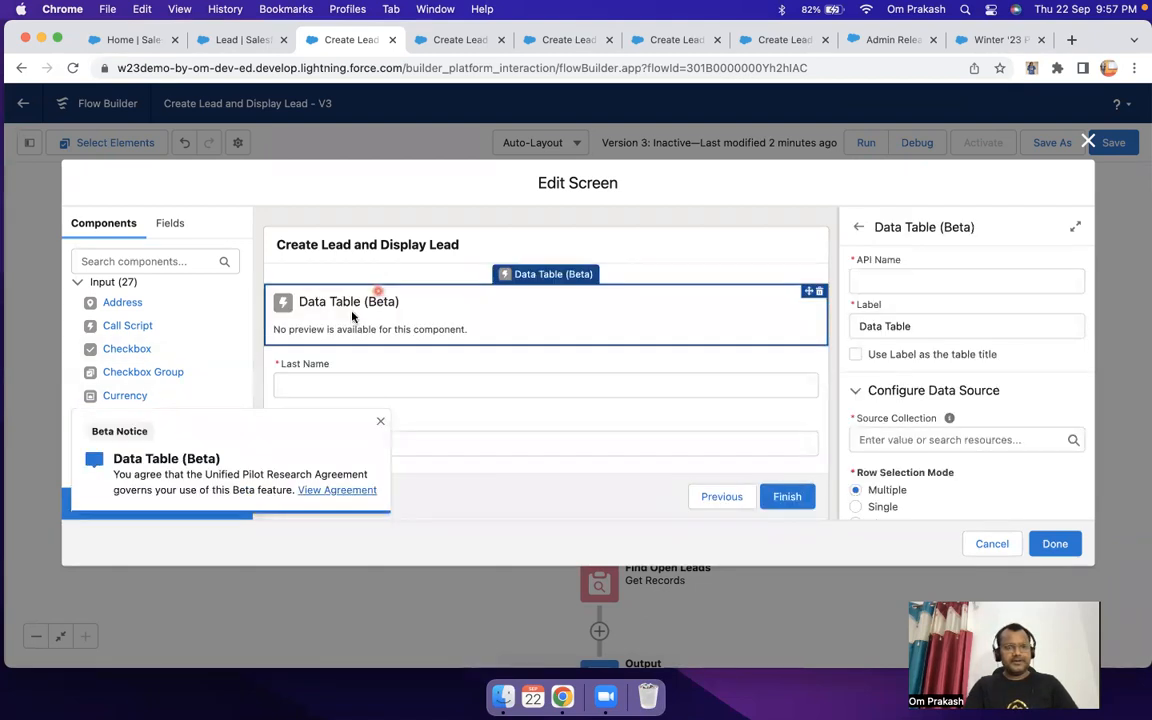
Step: Set the new data table's API name to DisplayAllLeads and dismiss the beta notice
click(886, 286)
text(Di)
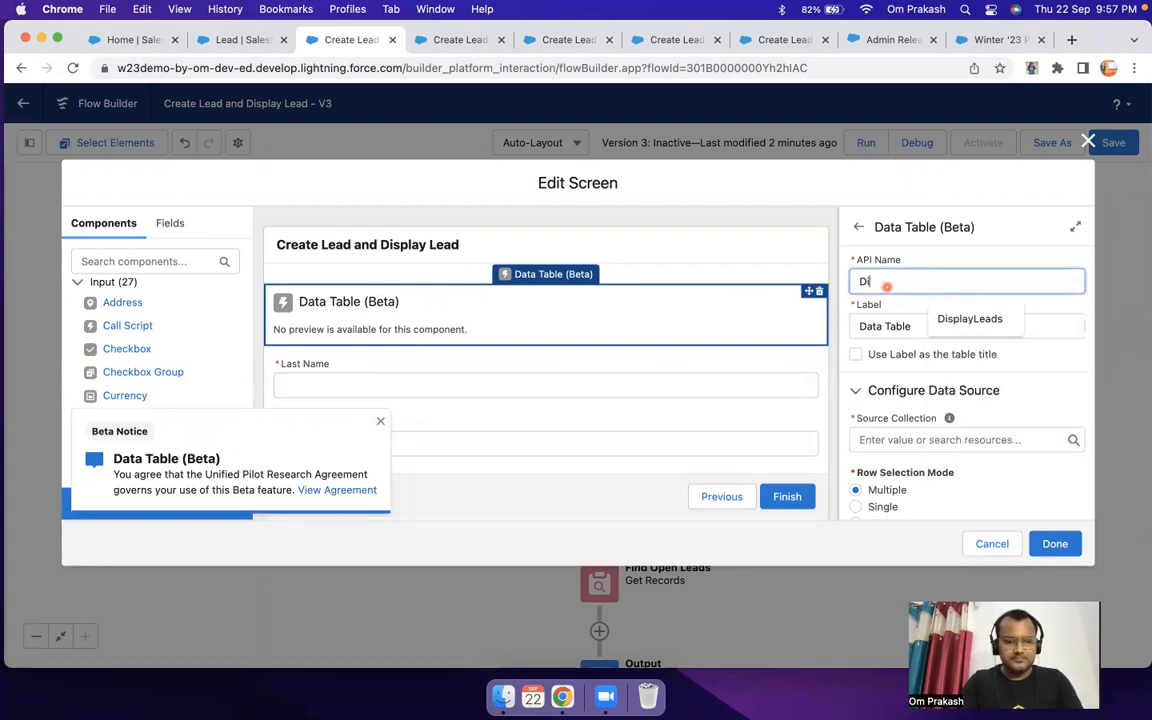
text(splay)
key(Tab)
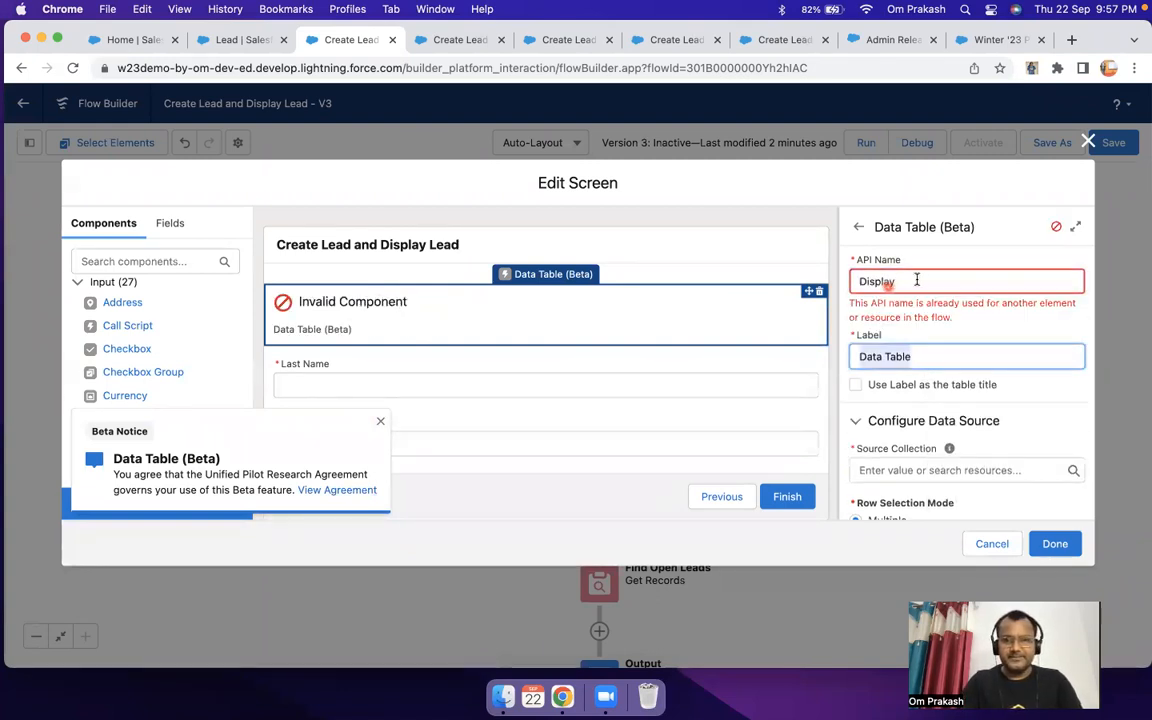
click(919, 280)
text(Leads)
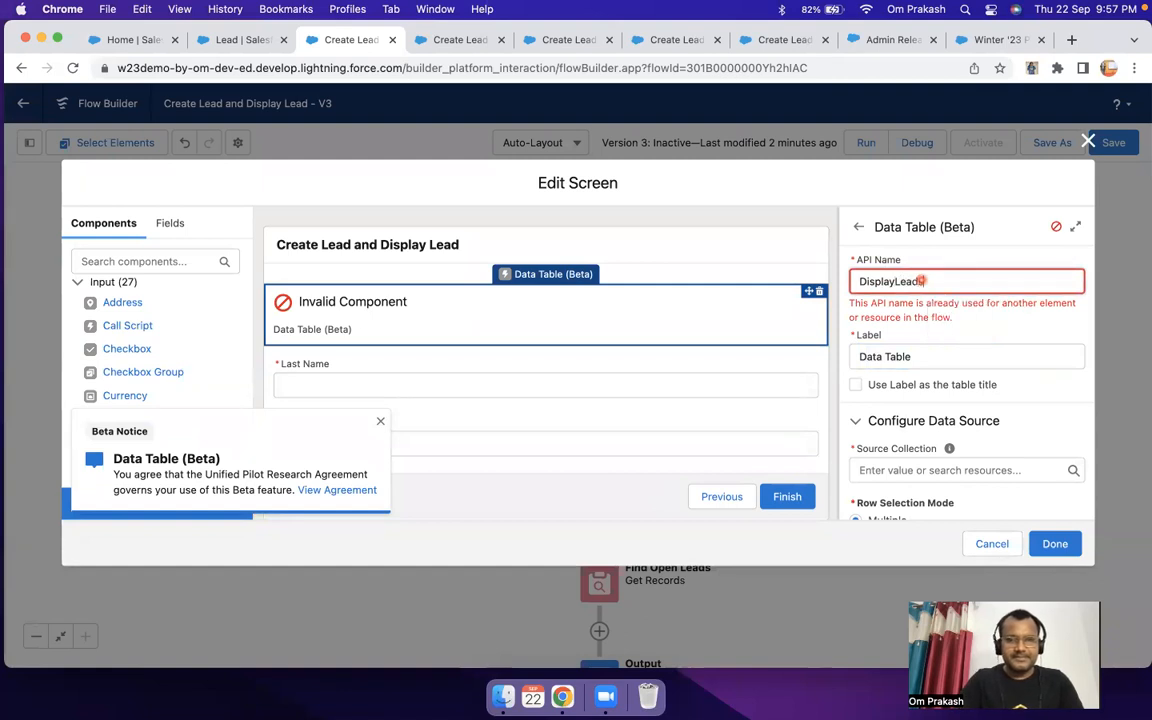
key(Tab)
click(896, 280)
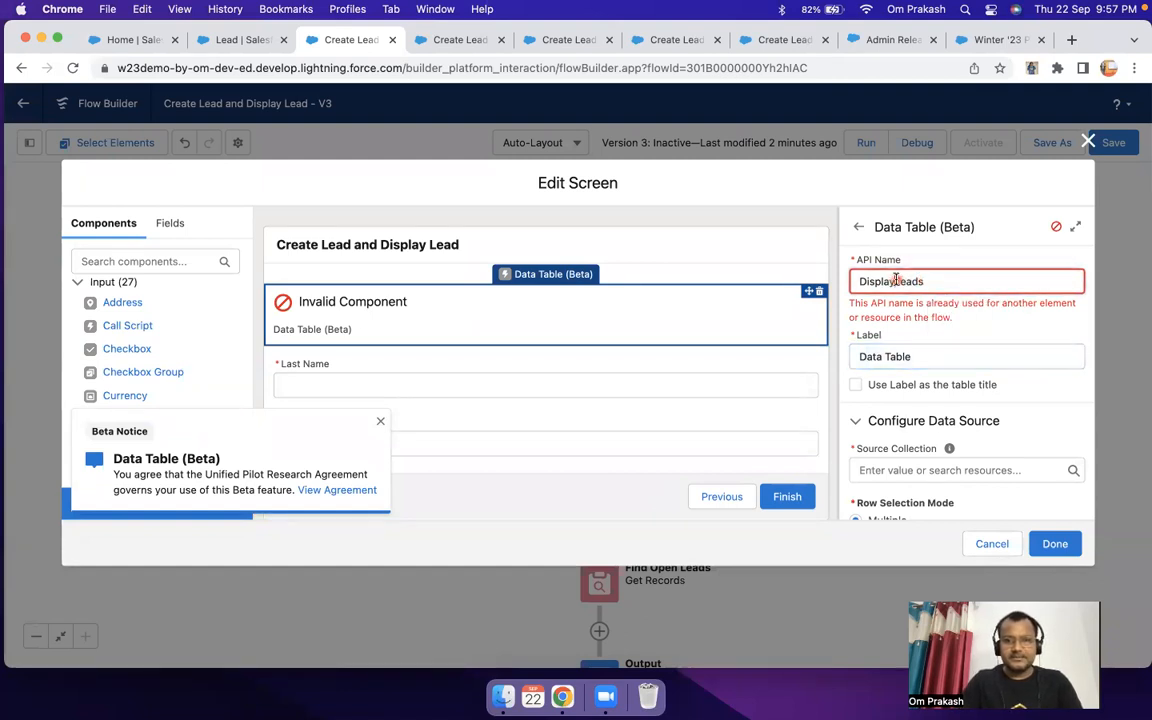
key(Tab)
scroll(963, 315, down, 3)
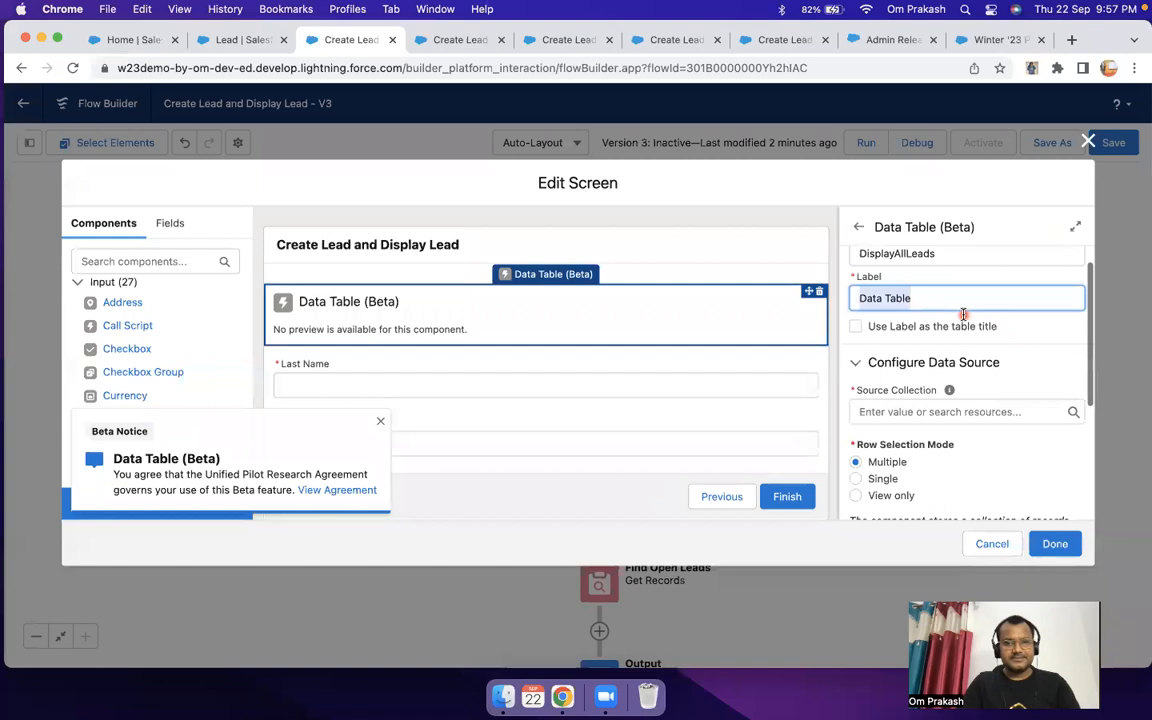
click(380, 420)
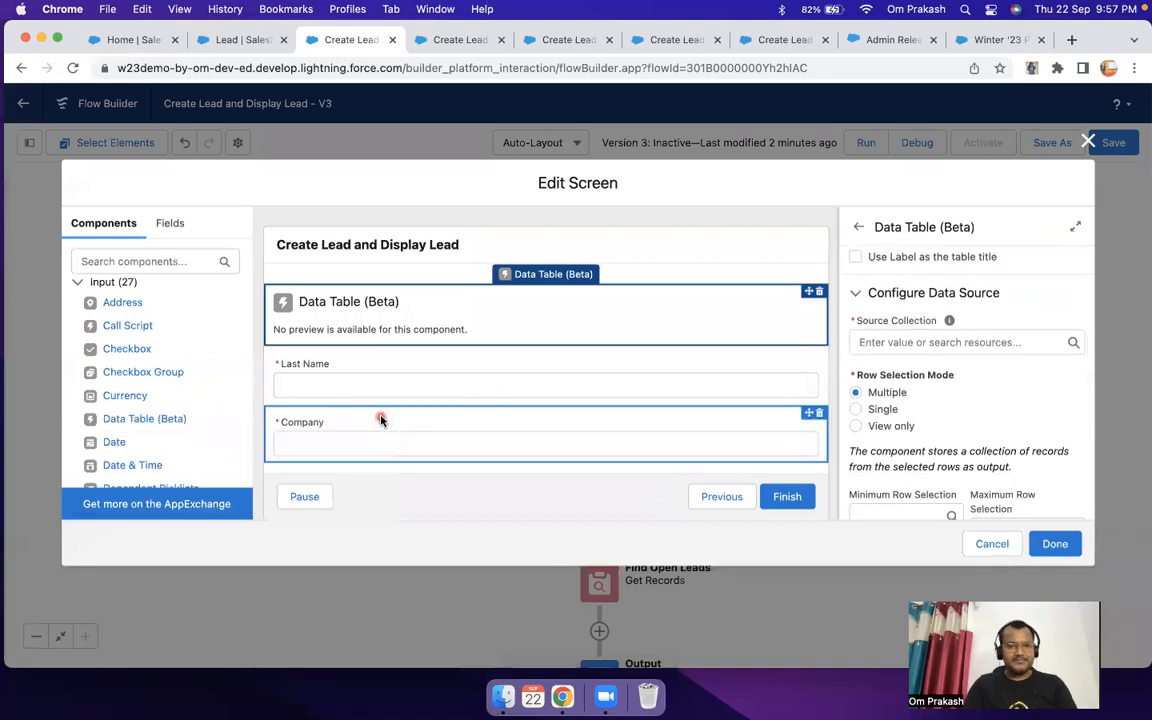
Step: Use the leads from Find_all_Open_Leads as the data table's source collection and set its row selection mode to View only
click(907, 342)
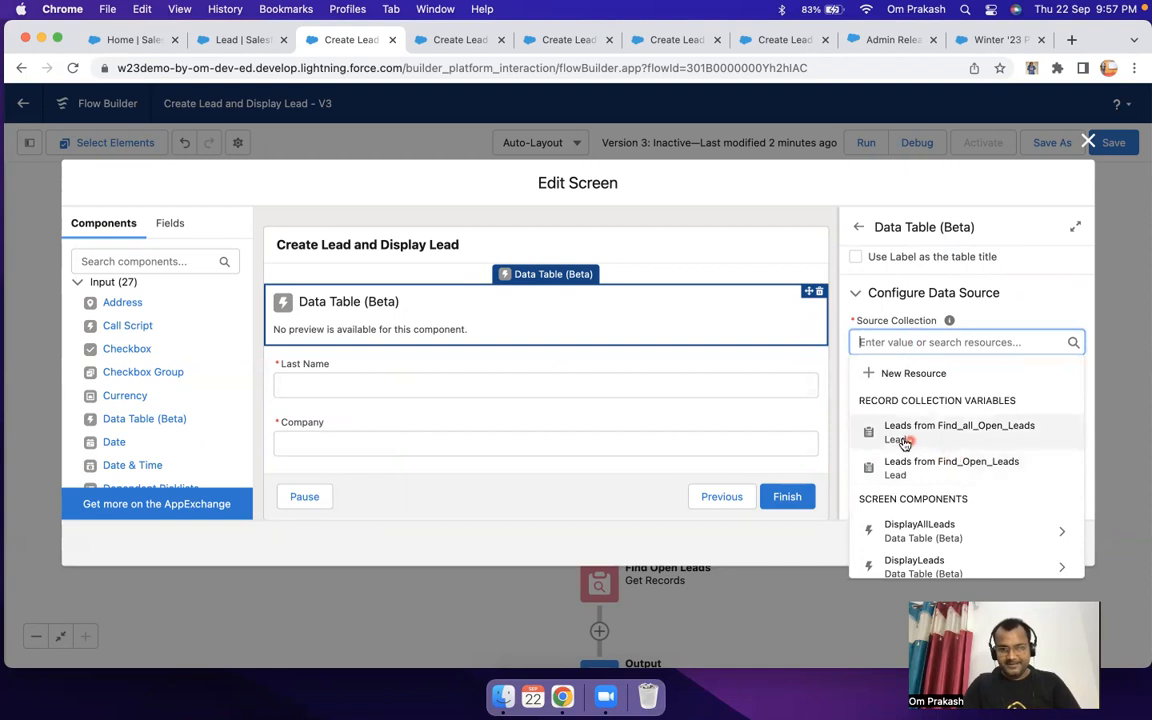
click(981, 431)
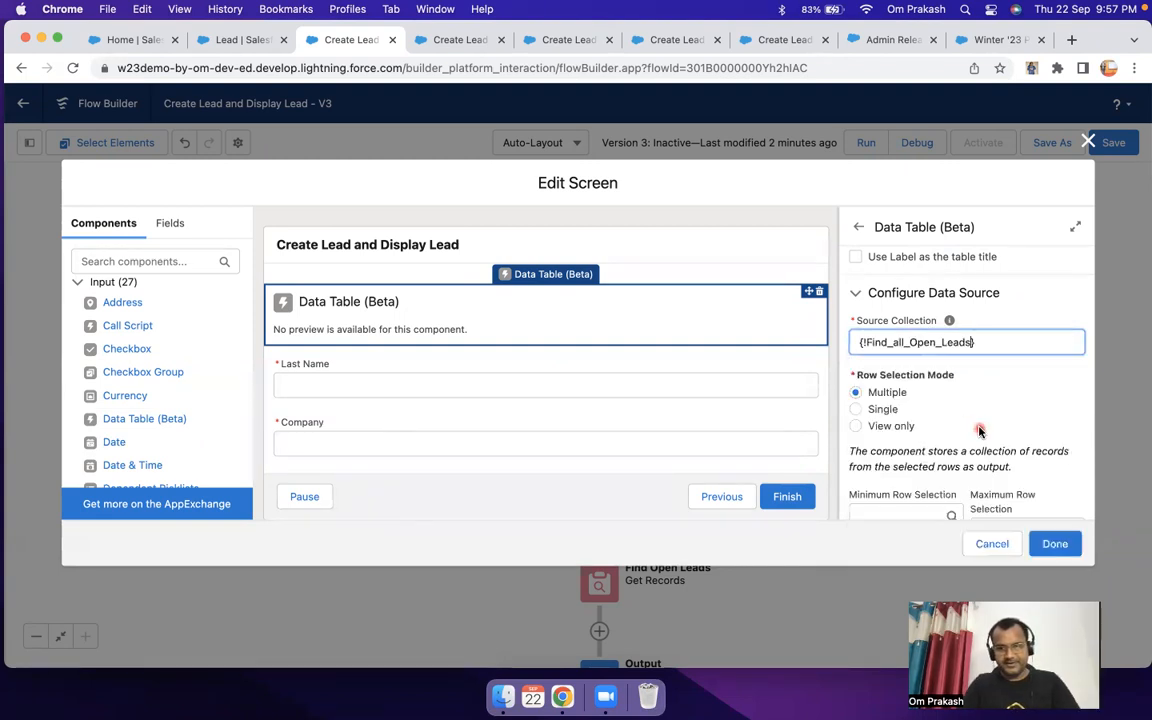
scroll(950, 410, down, 2)
click(857, 364)
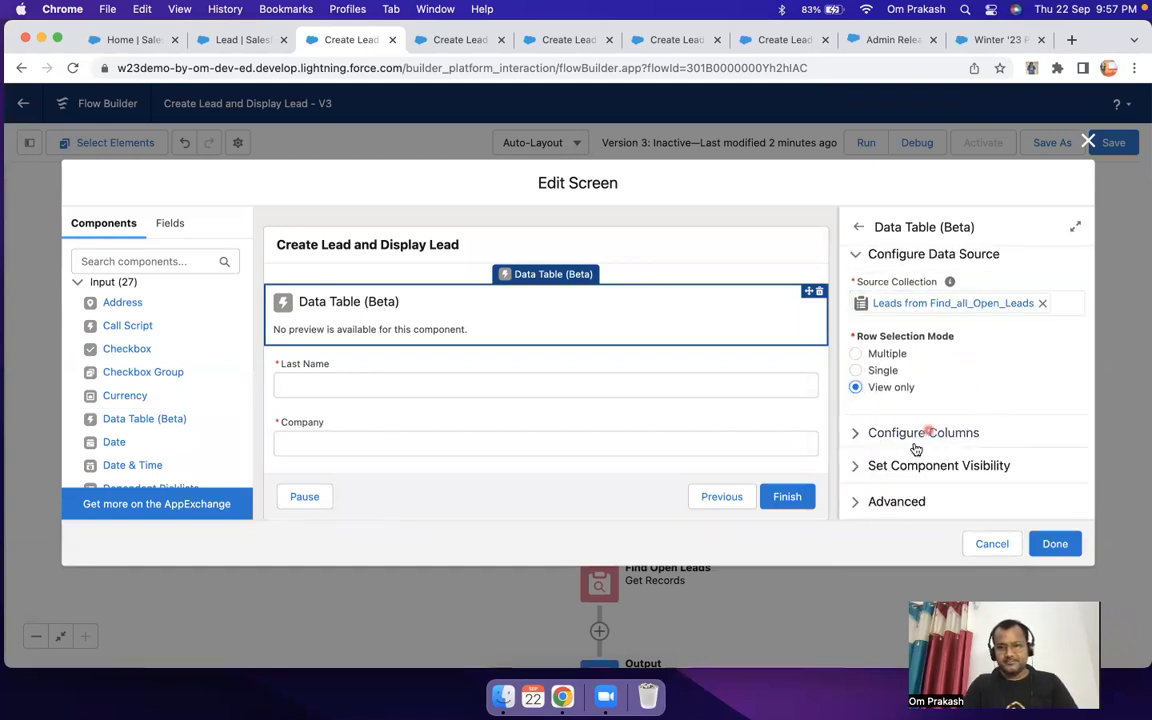
Step: Configure a data table column with Name as the source field and apply the Welcome Screen changes
click(915, 433)
scroll(950, 420, down, 2)
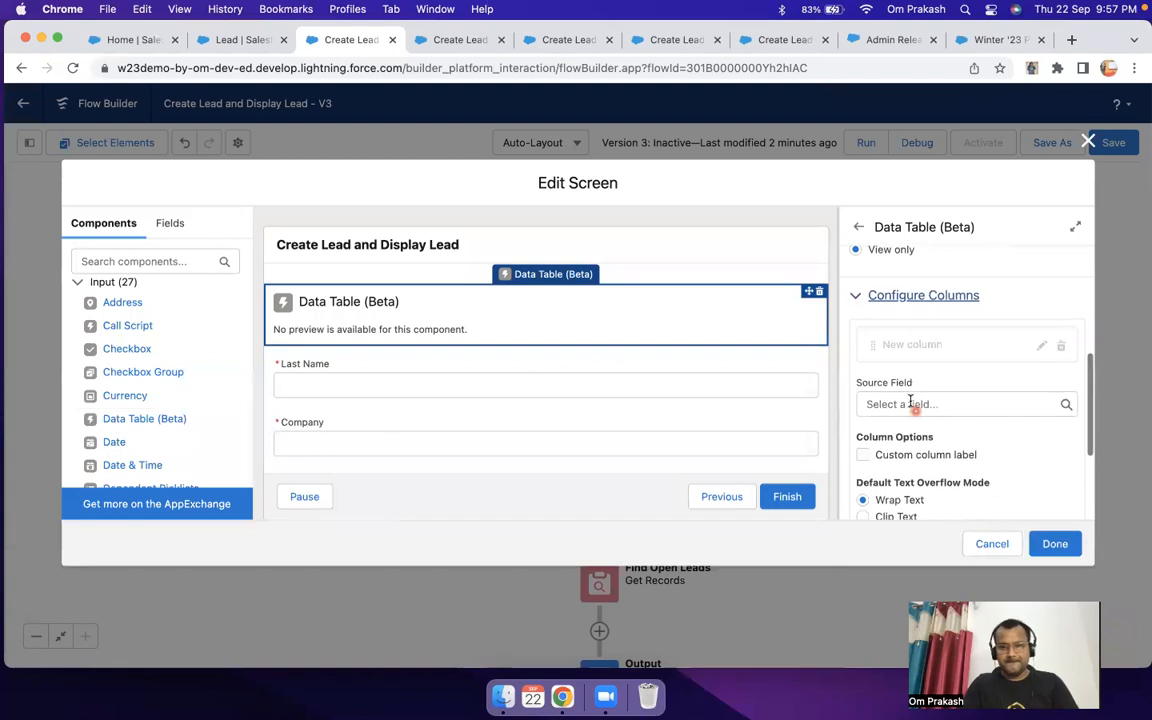
click(911, 403)
text(las)
key(BackSpace)
key(BackSpace)
key(BackSpace)
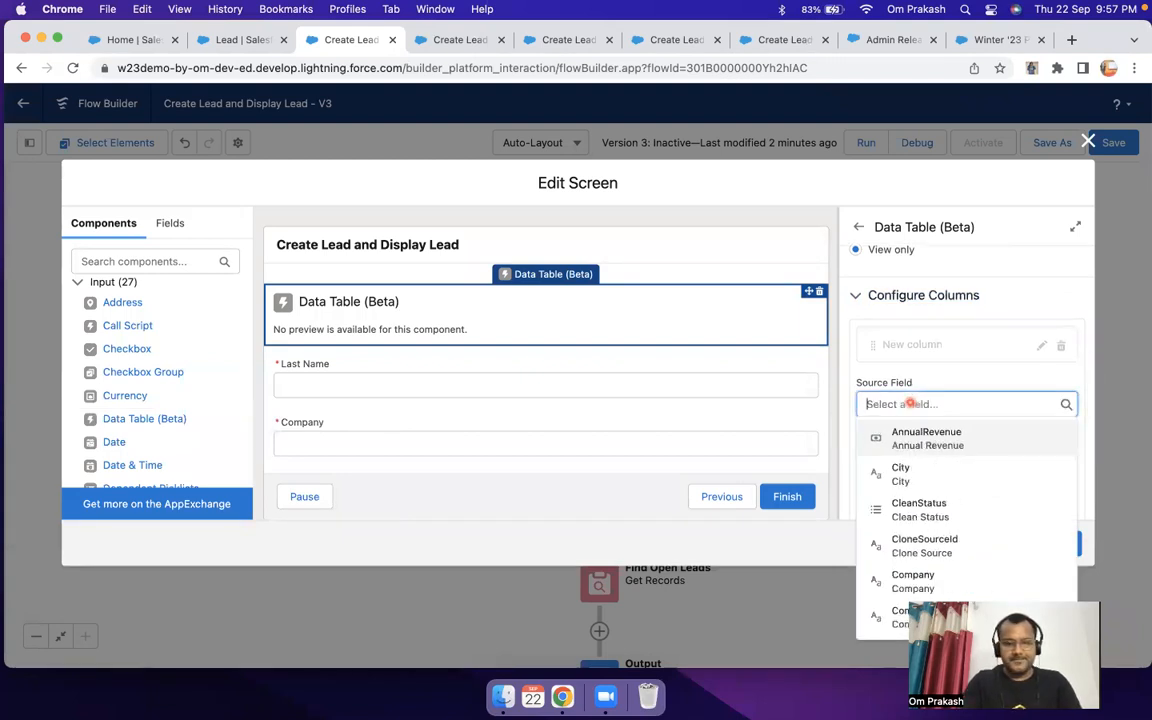
text(nam)
click(918, 505)
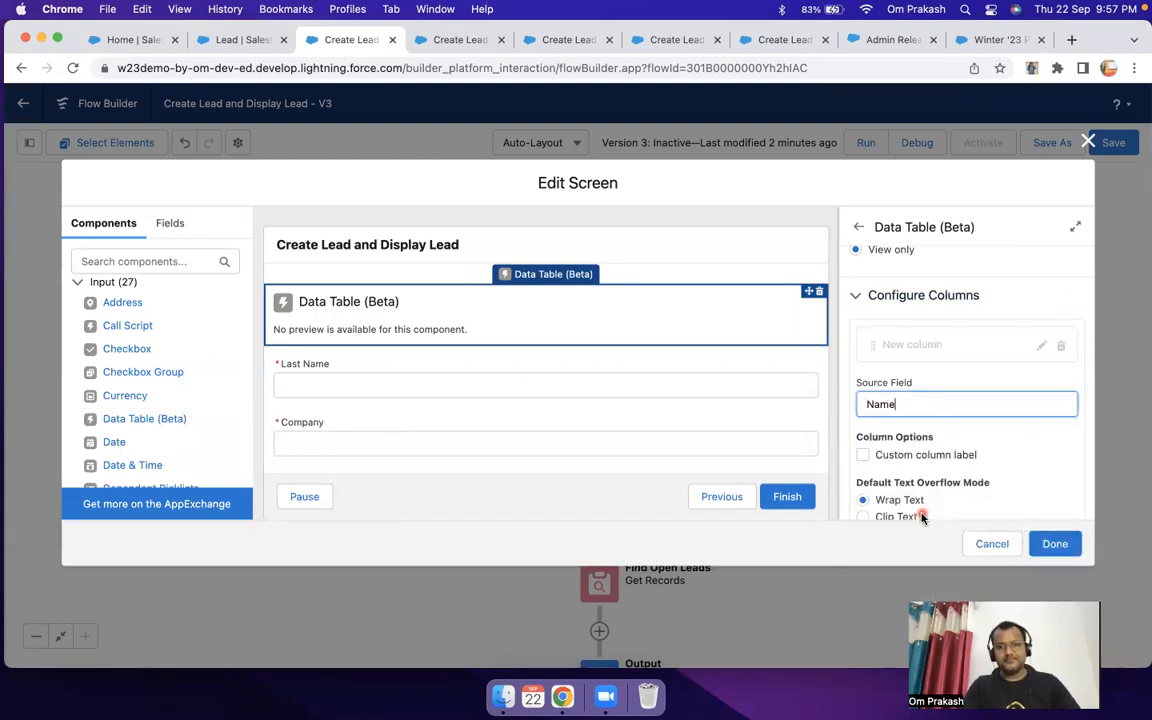
click(1051, 543)
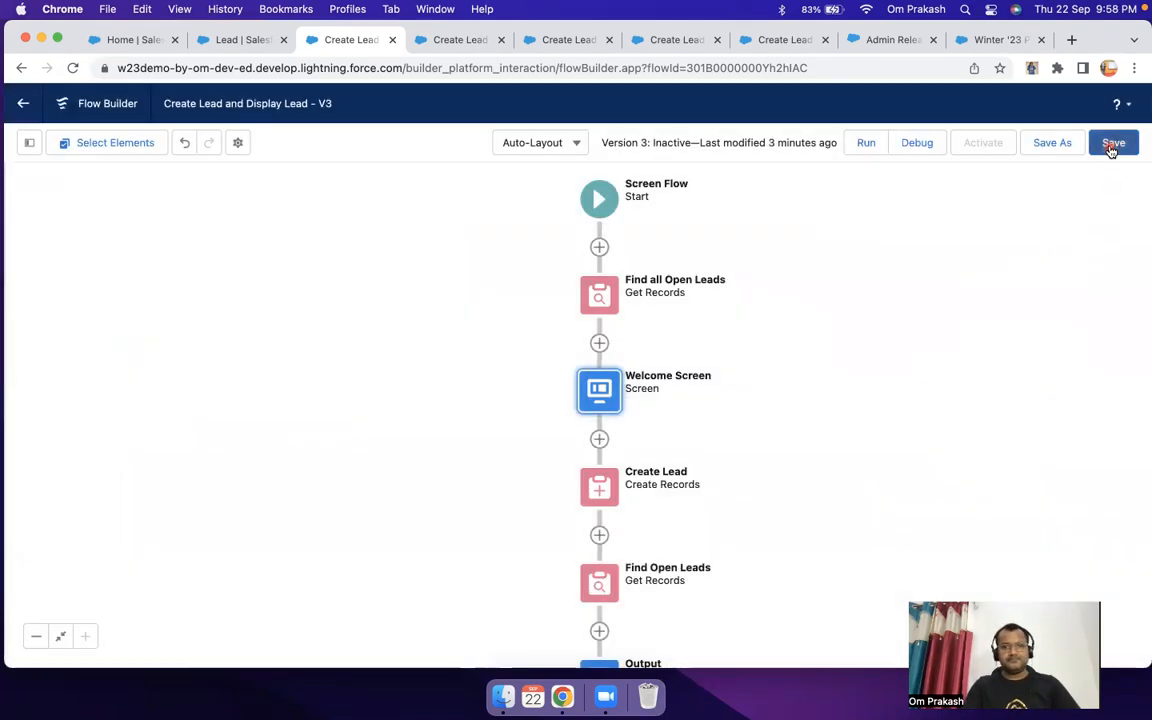
Step: Reopen the Welcome Screen, set the data table column's source field to Name (Full Name), and apply the screen changes
double_click(590, 391)
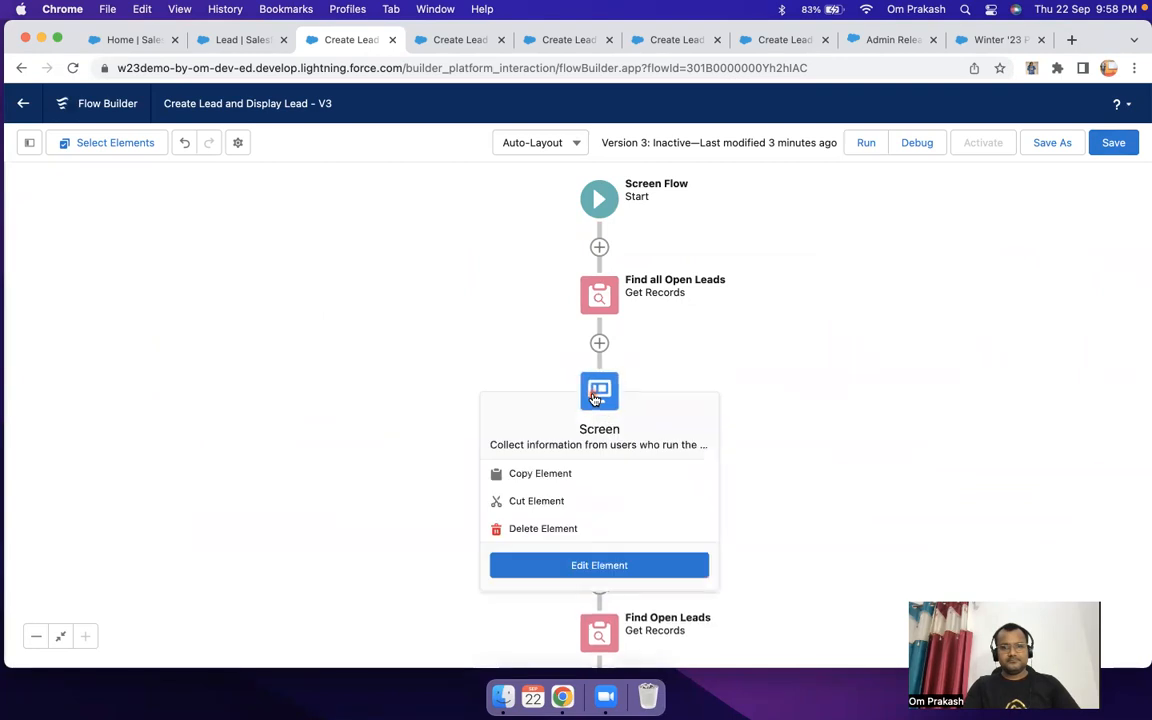
click(494, 329)
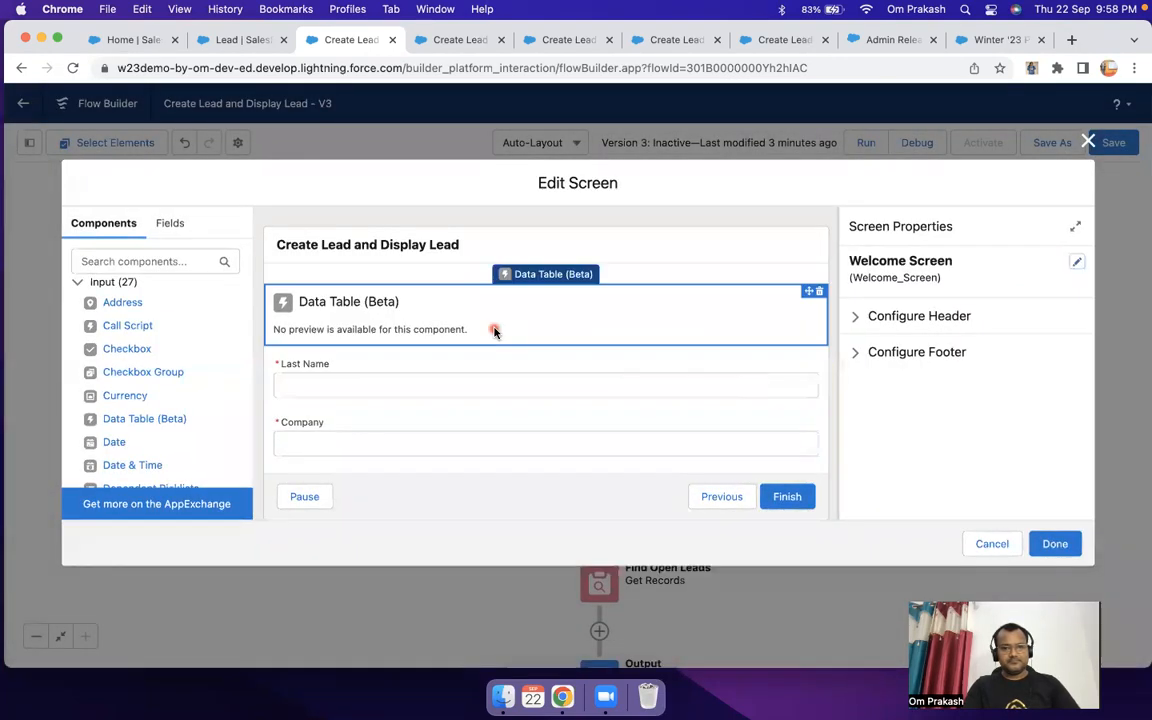
scroll(905, 372, down, 3)
click(948, 436)
scroll(995, 404, down, 3)
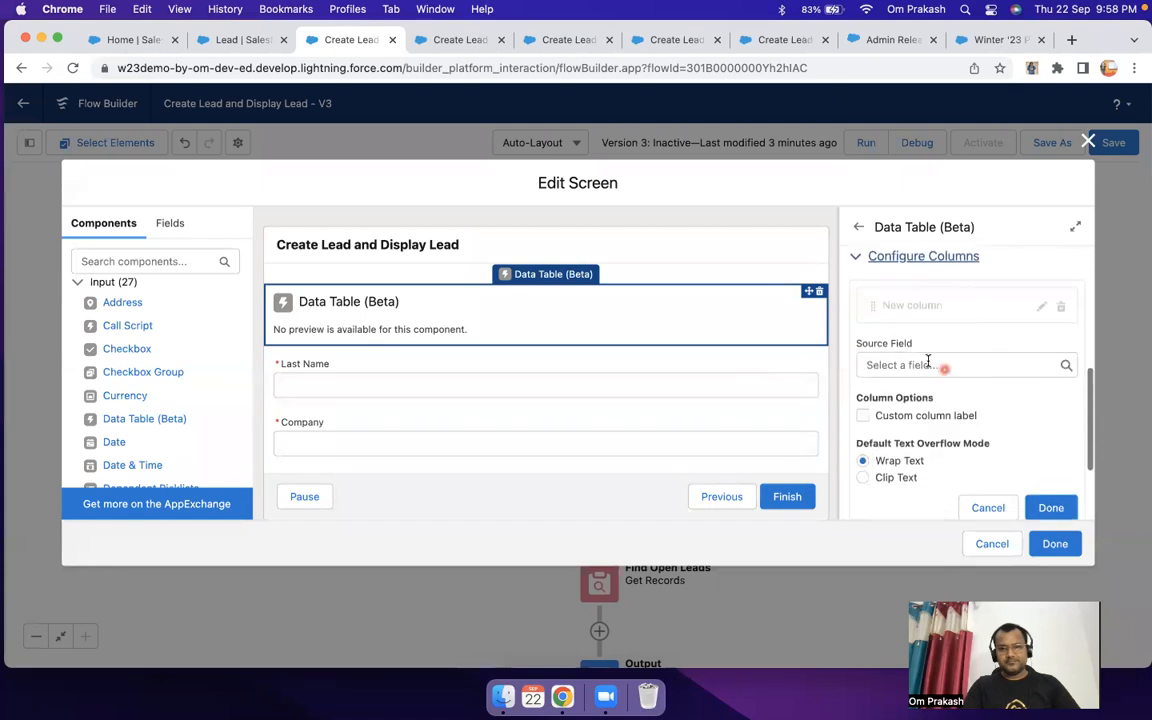
click(911, 365)
text(nam)
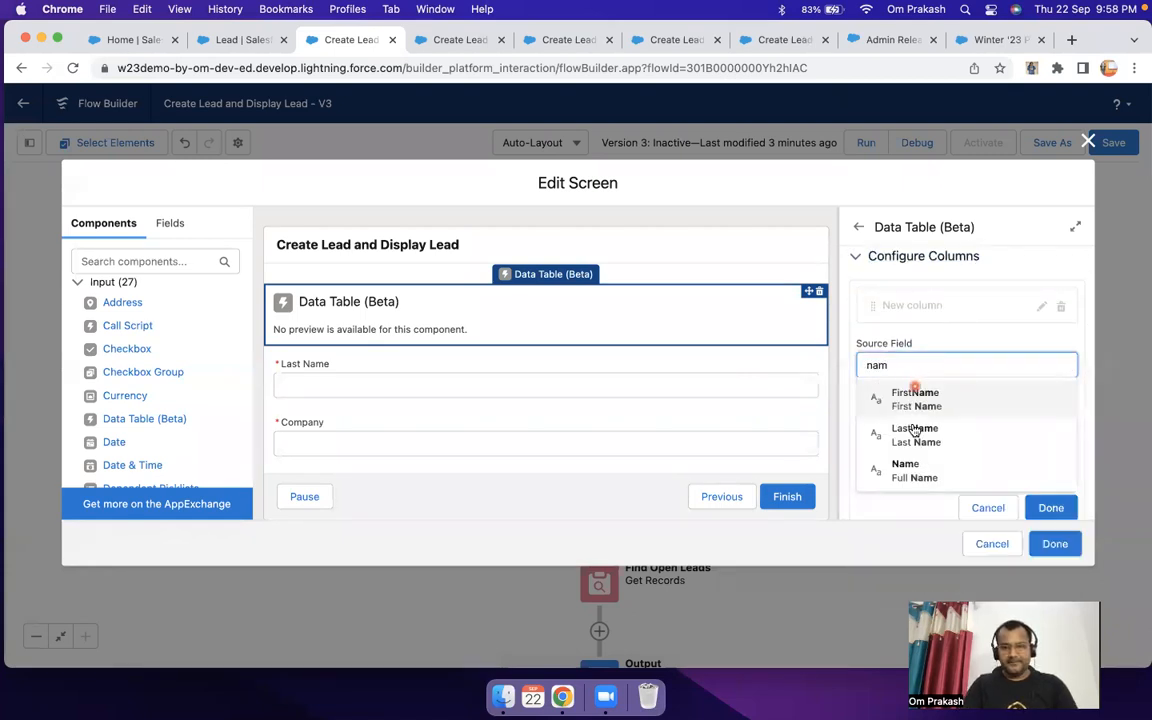
click(906, 470)
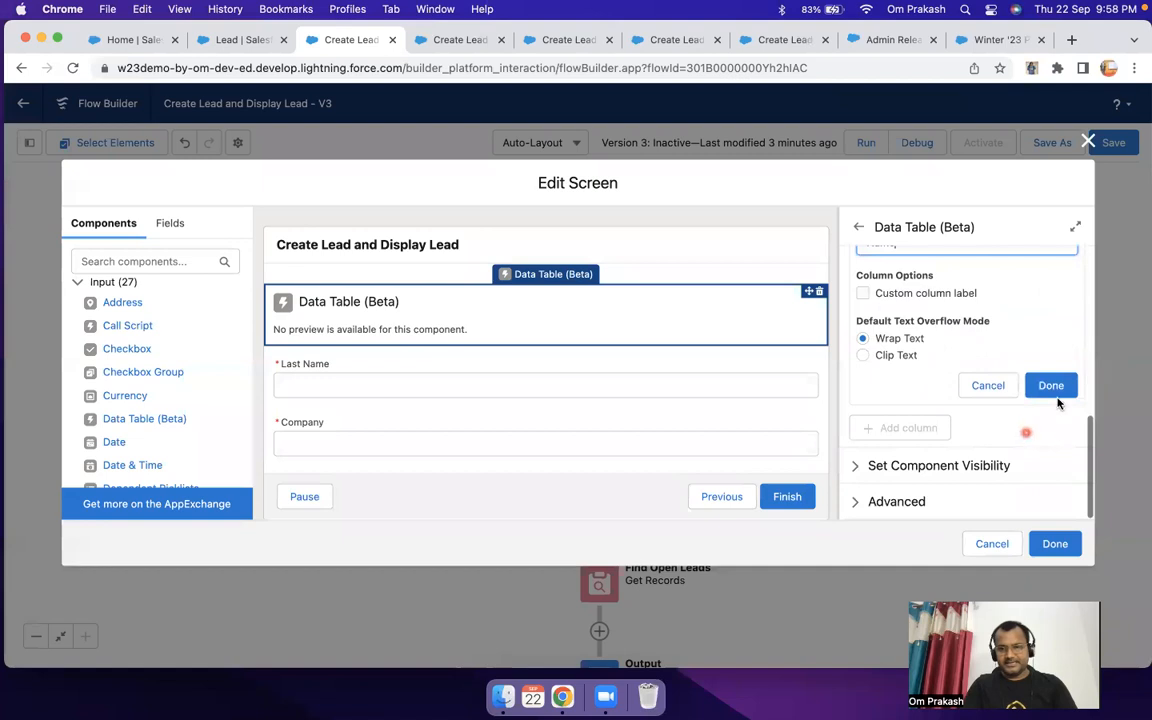
click(1049, 396)
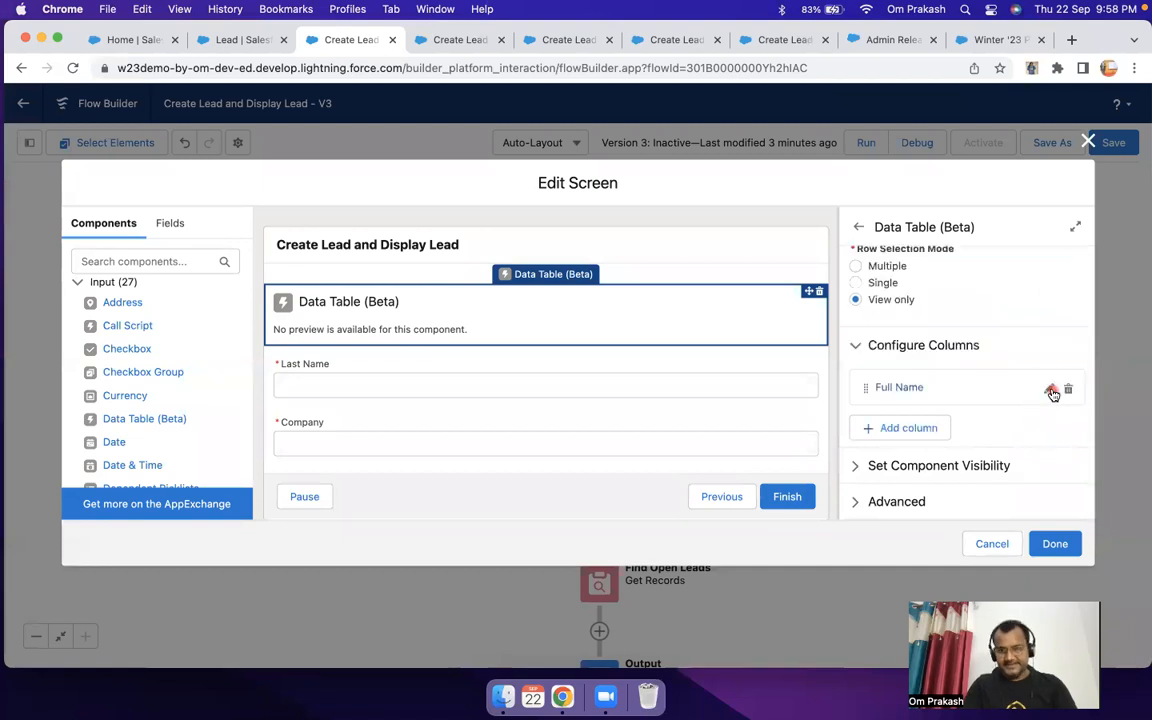
click(1055, 543)
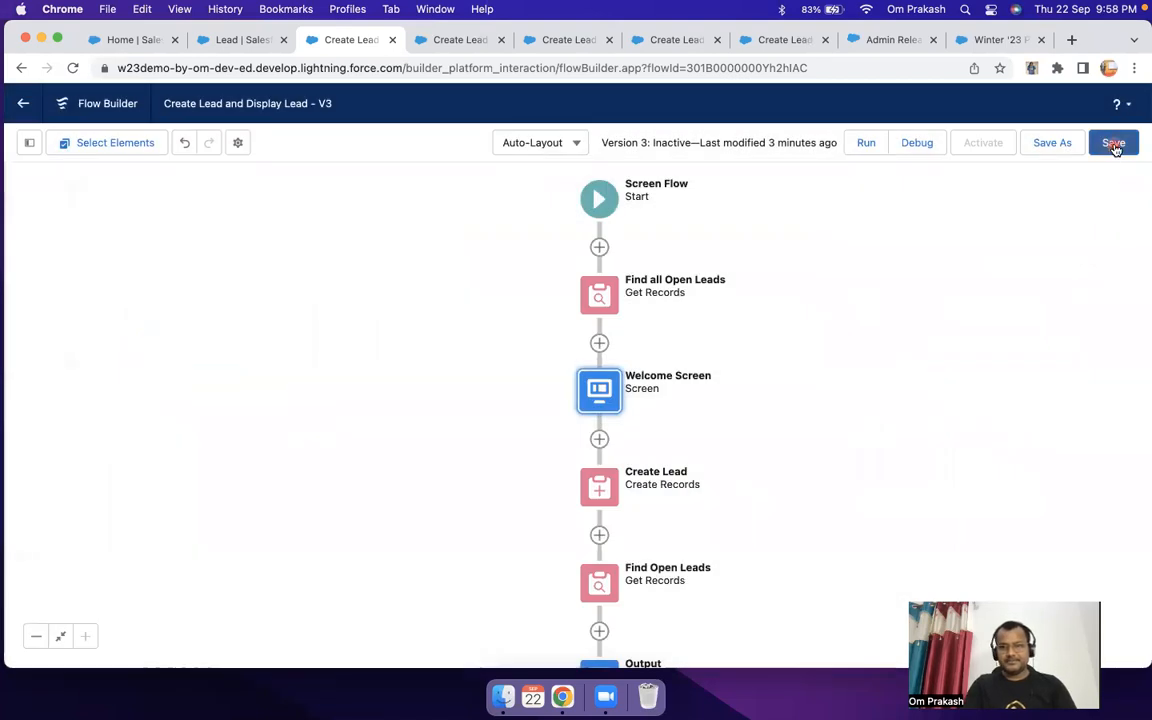
Step: Save the flow and run it to review the open leads table on the Welcome Screen
click(1113, 144)
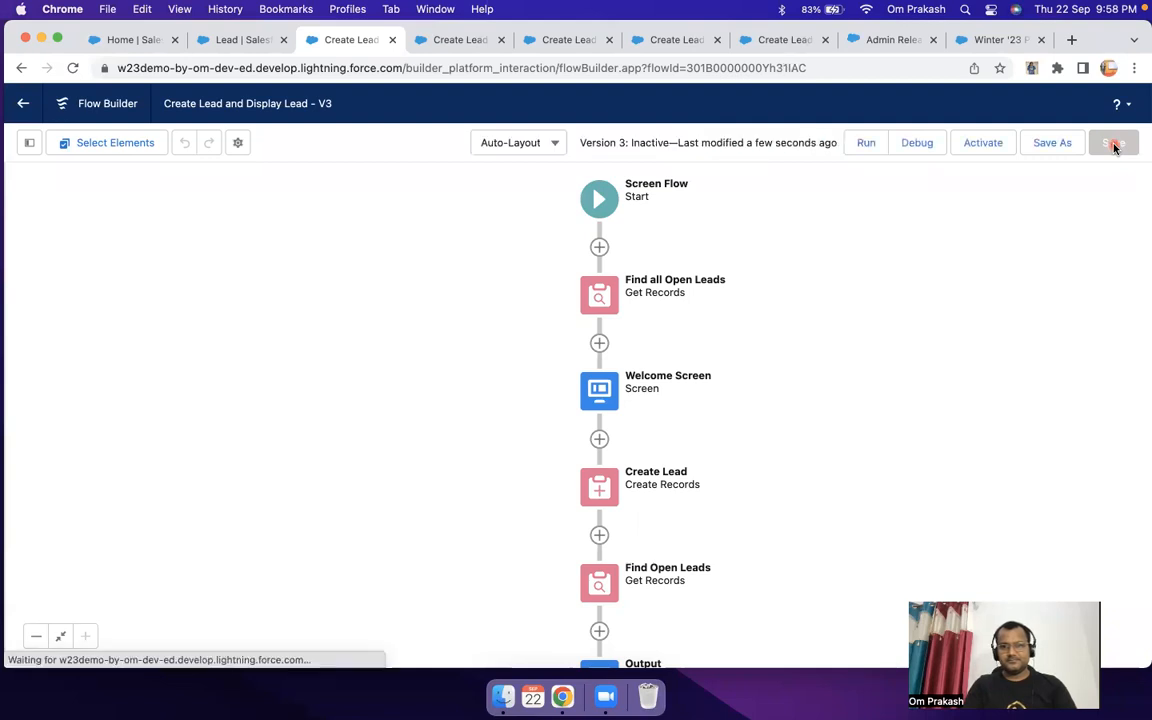
click(866, 145)
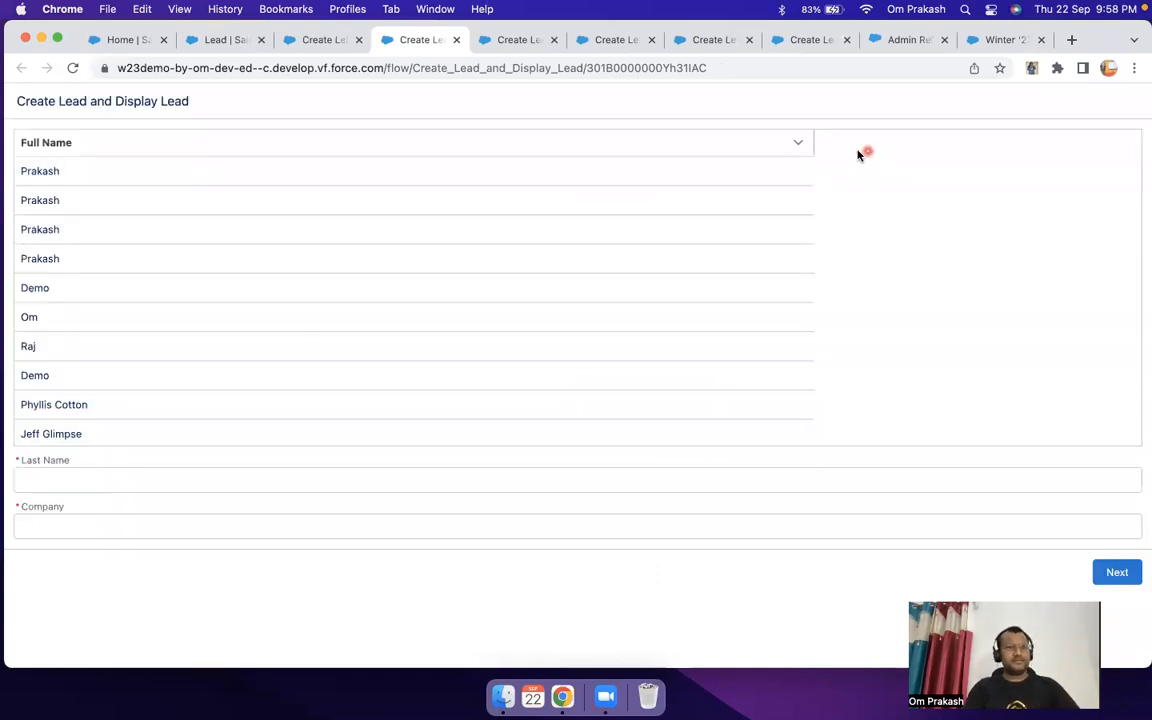
drag(39, 156, 229, 447)
scroll(279, 350, up, 1)
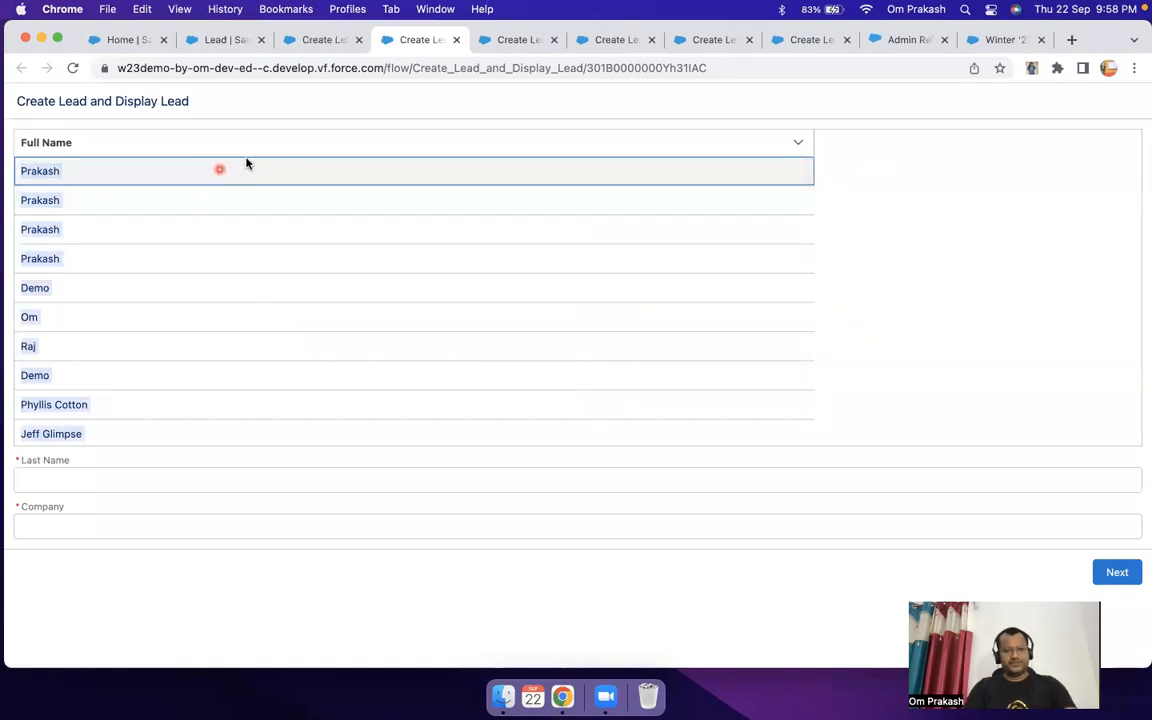
scroll(527, 354, down, 1)
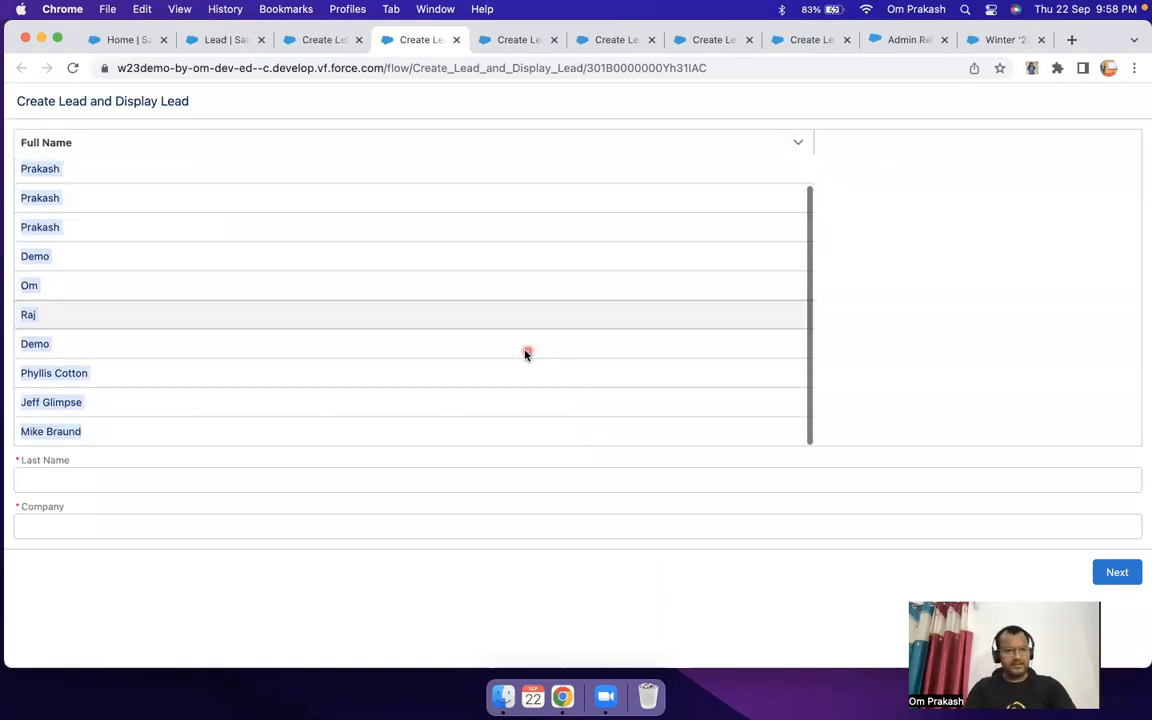
Step: Enter a last name for the new lead, choose AppyCrown as the company, and submit the Welcome Screen
click(77, 478)
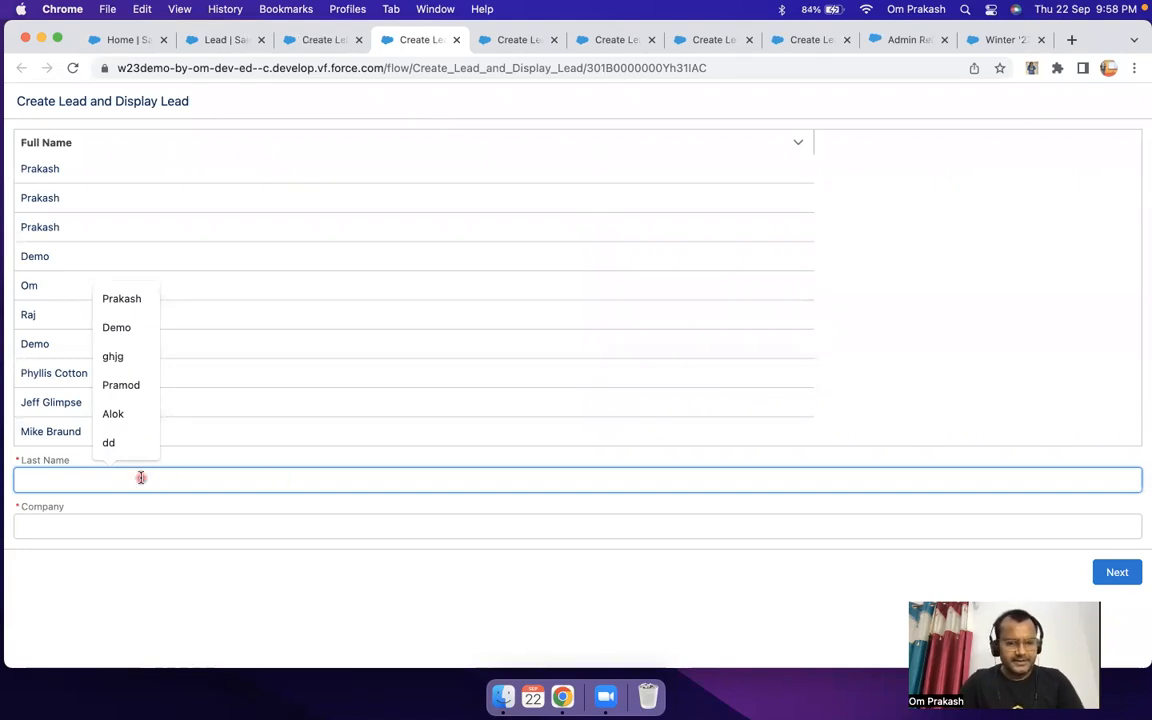
text(Ku)
key(BackSpace)
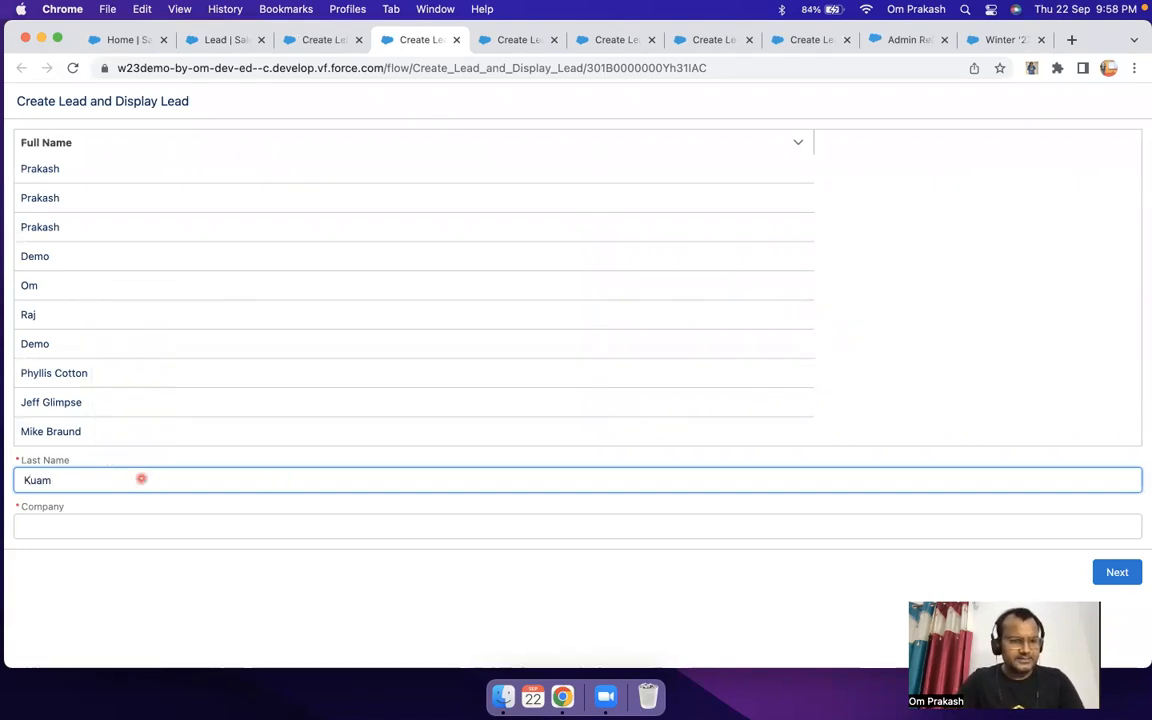
text(ar)
key(Tab)
text(Ap)
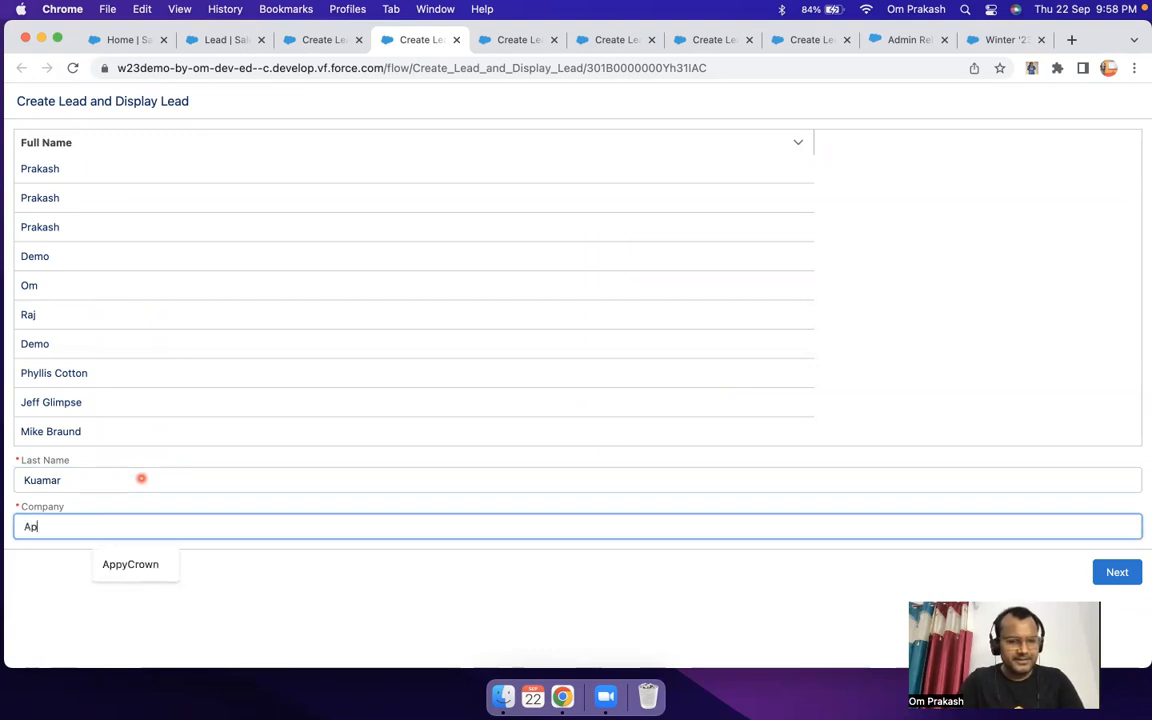
text(py)
click(130, 564)
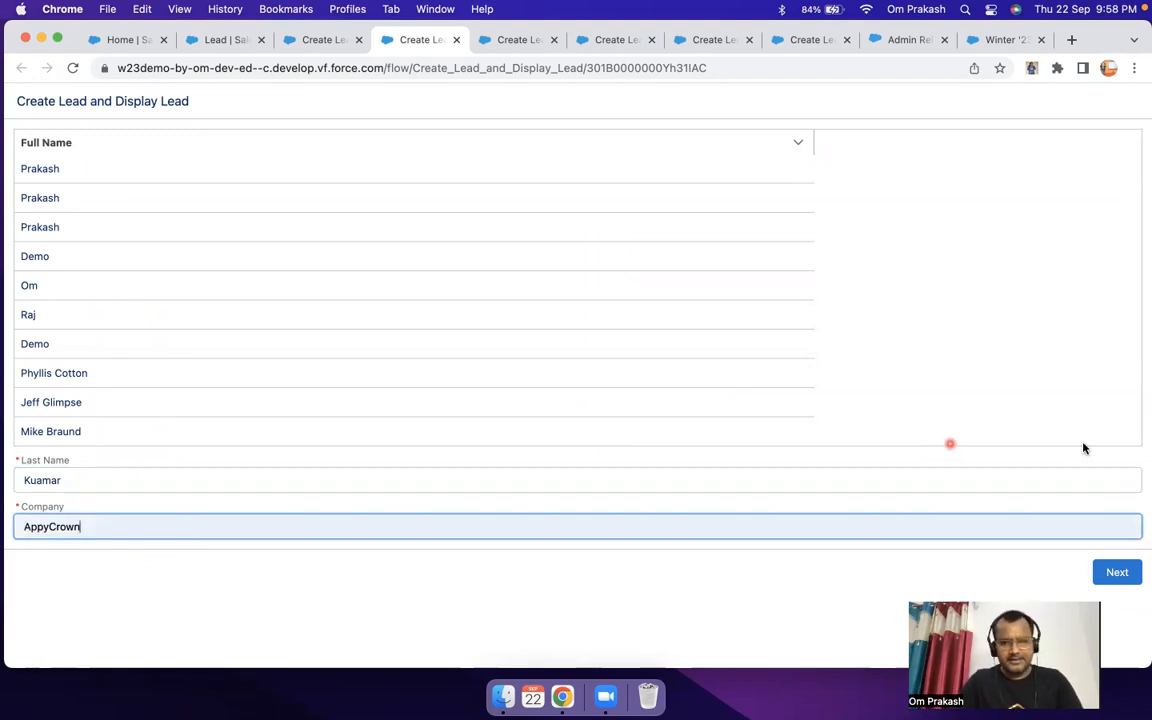
click(1117, 574)
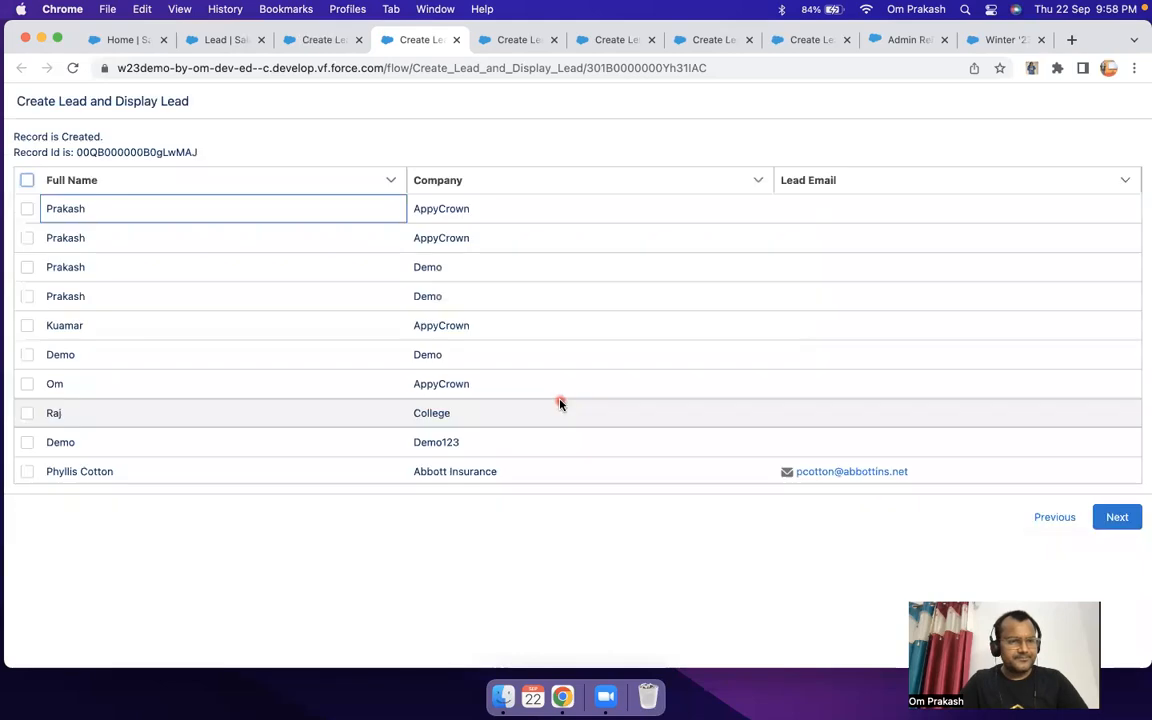
Step: Select the newly created AppyCrown lead and the Demo lead of company Demo in the leads table, and continue to the final screen
scroll(226, 357, down, 2)
scroll(226, 357, up, 2)
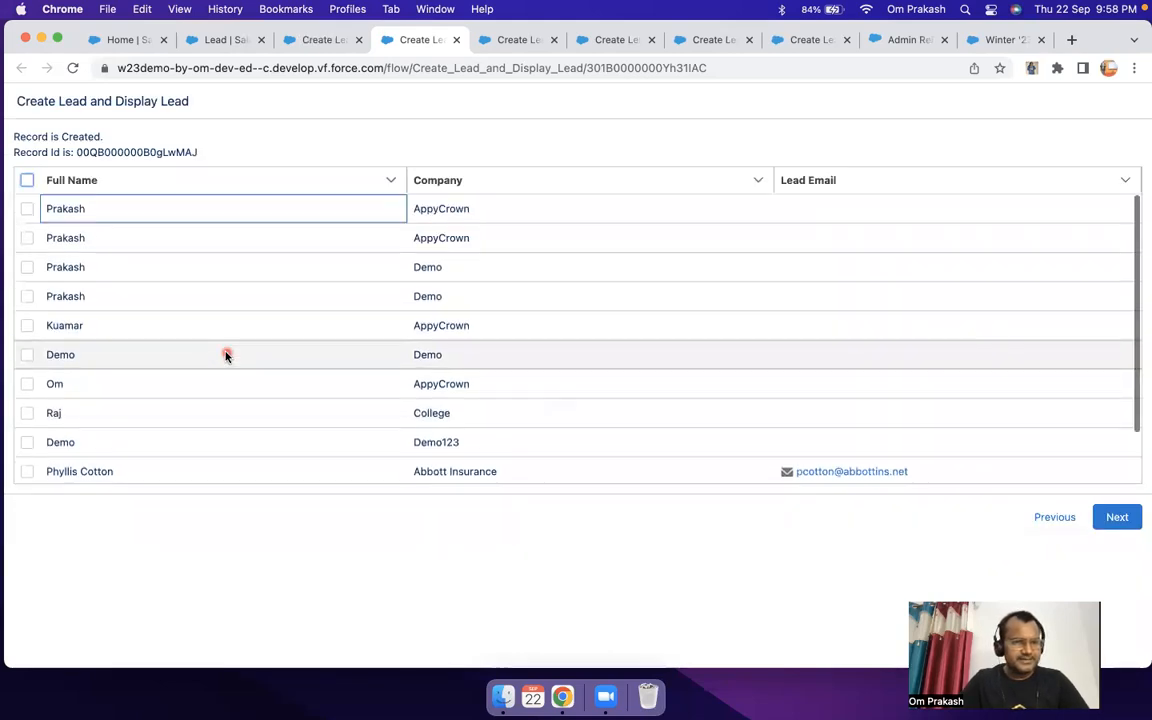
scroll(226, 355, down, 1)
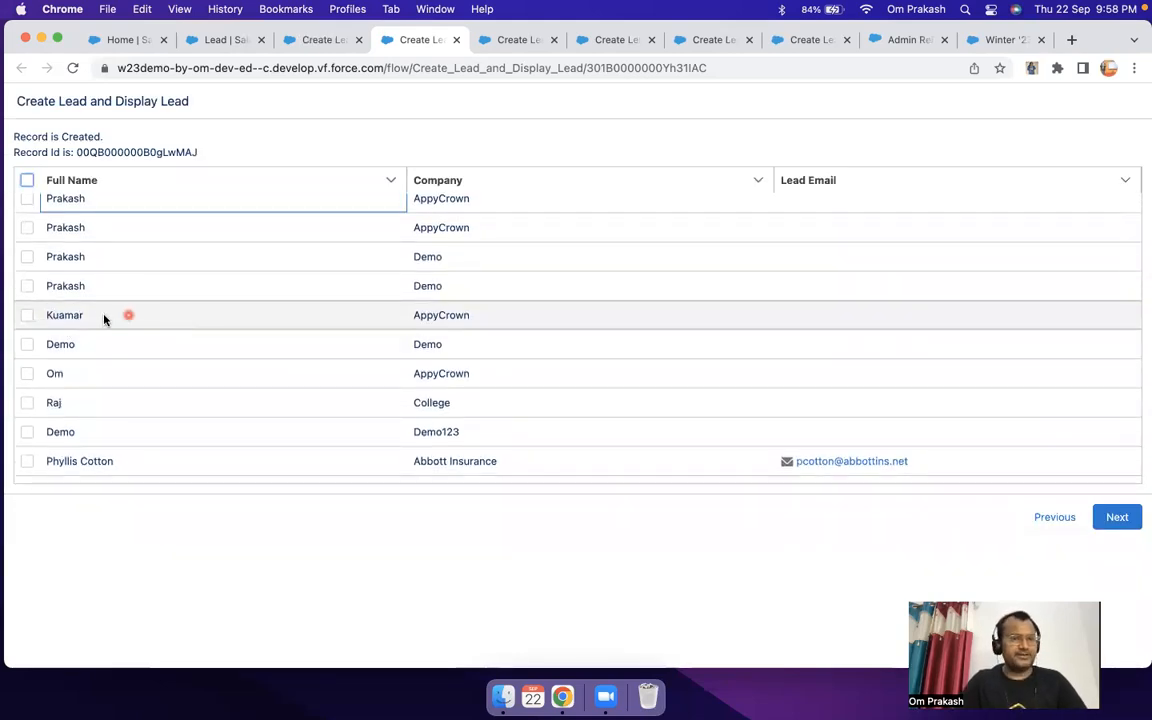
click(26, 341)
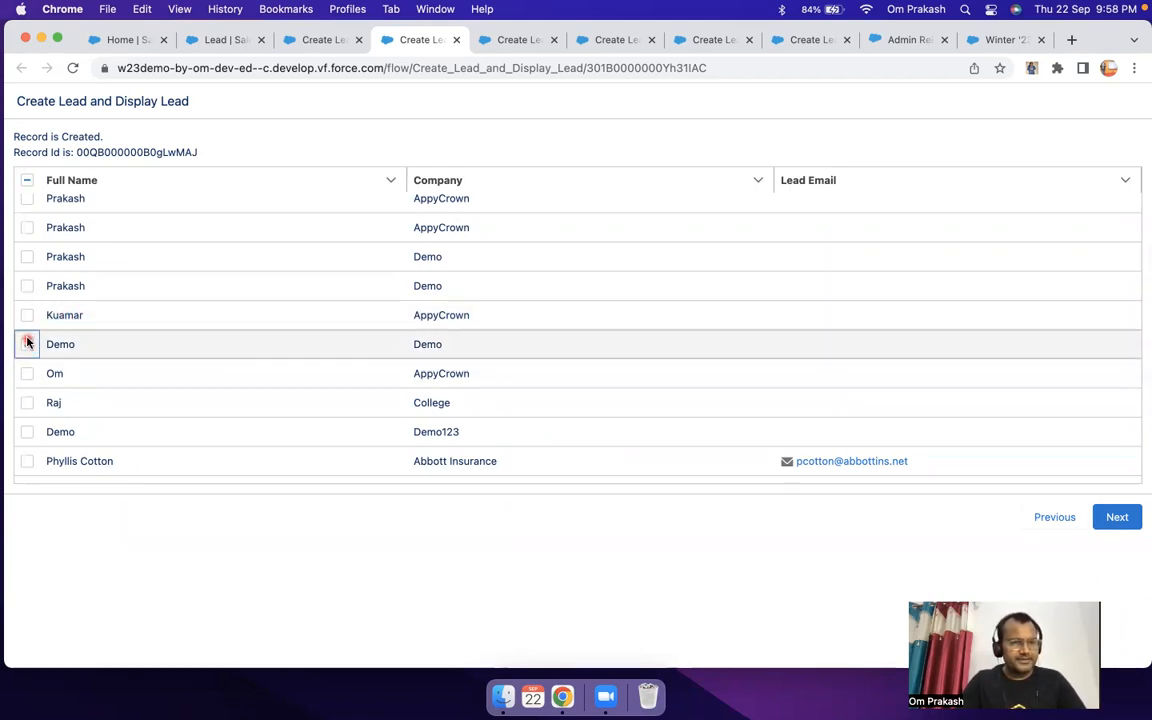
click(26, 315)
click(1112, 515)
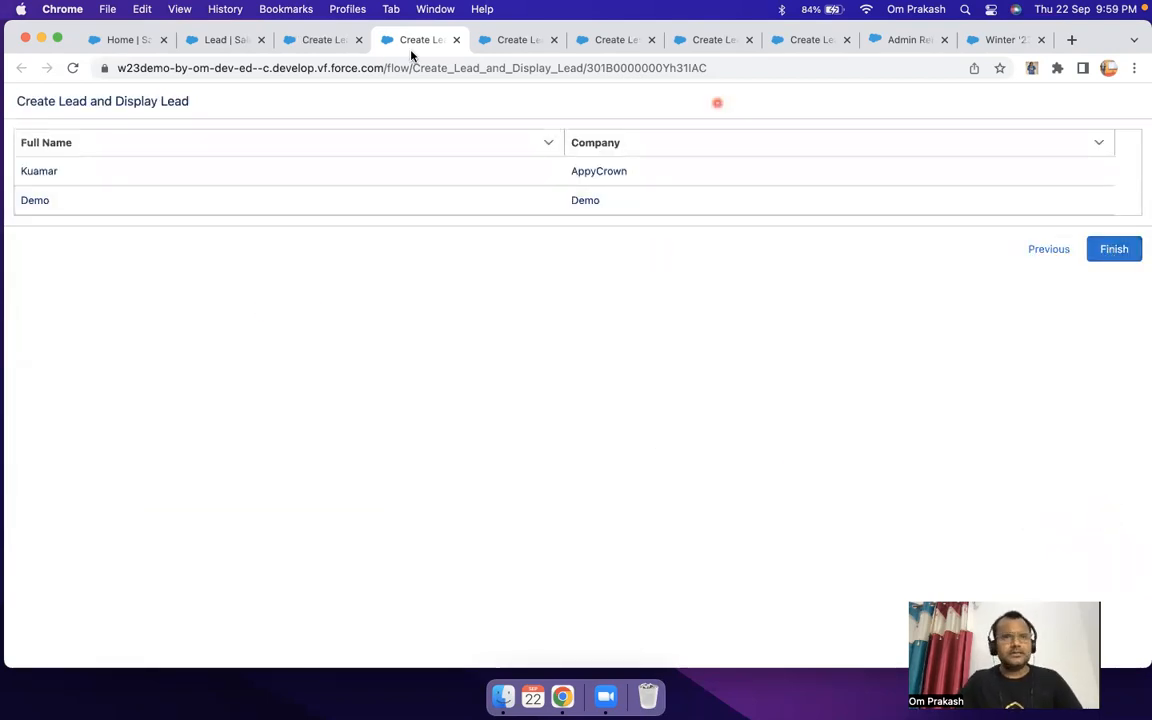
Step: Activate version 3 of the flow in Flow Builder and reload the Sales home page
click(322, 41)
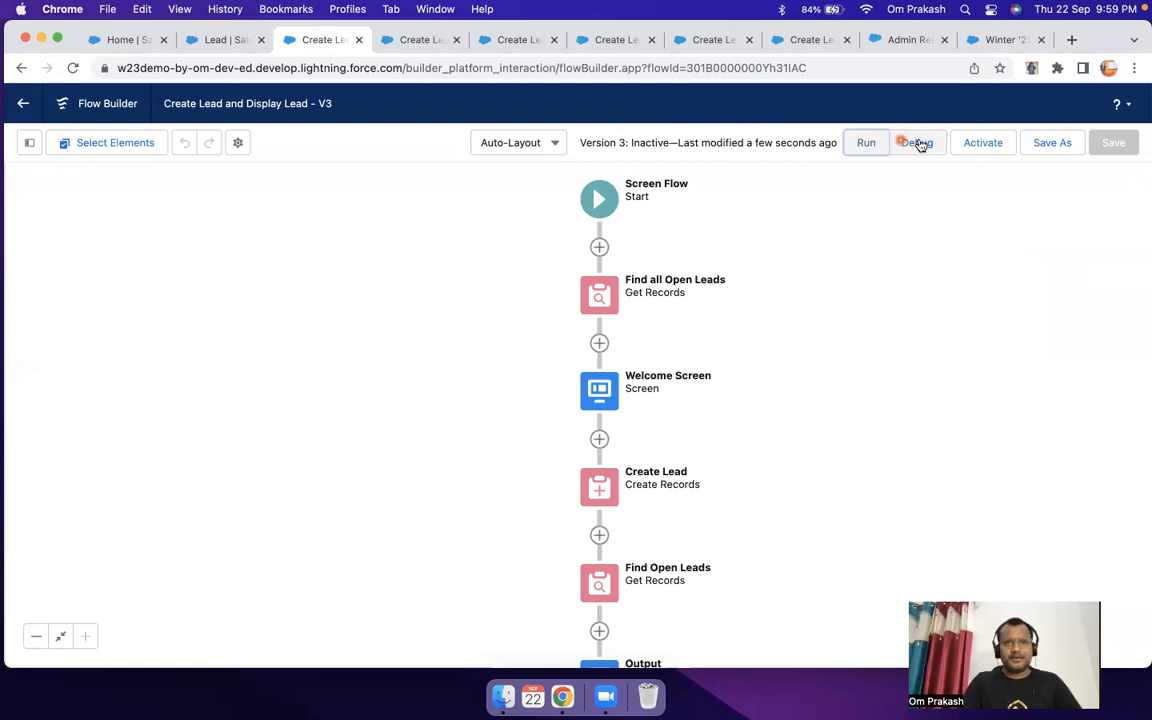
click(975, 143)
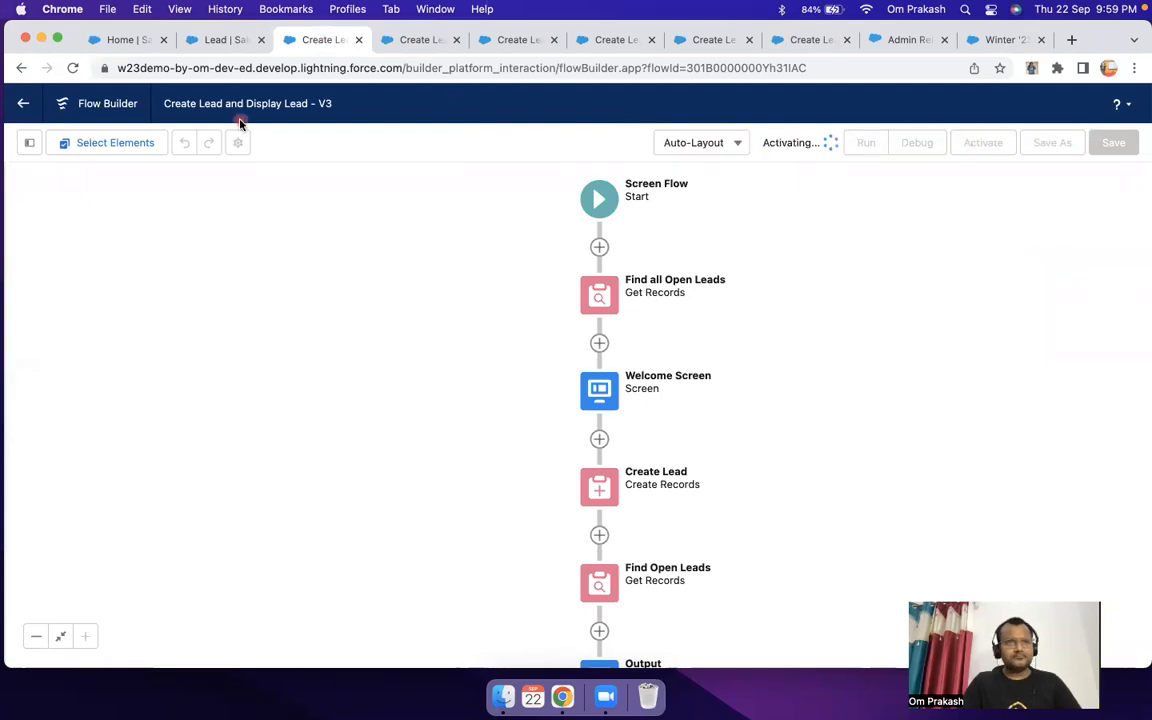
click(125, 40)
click(72, 70)
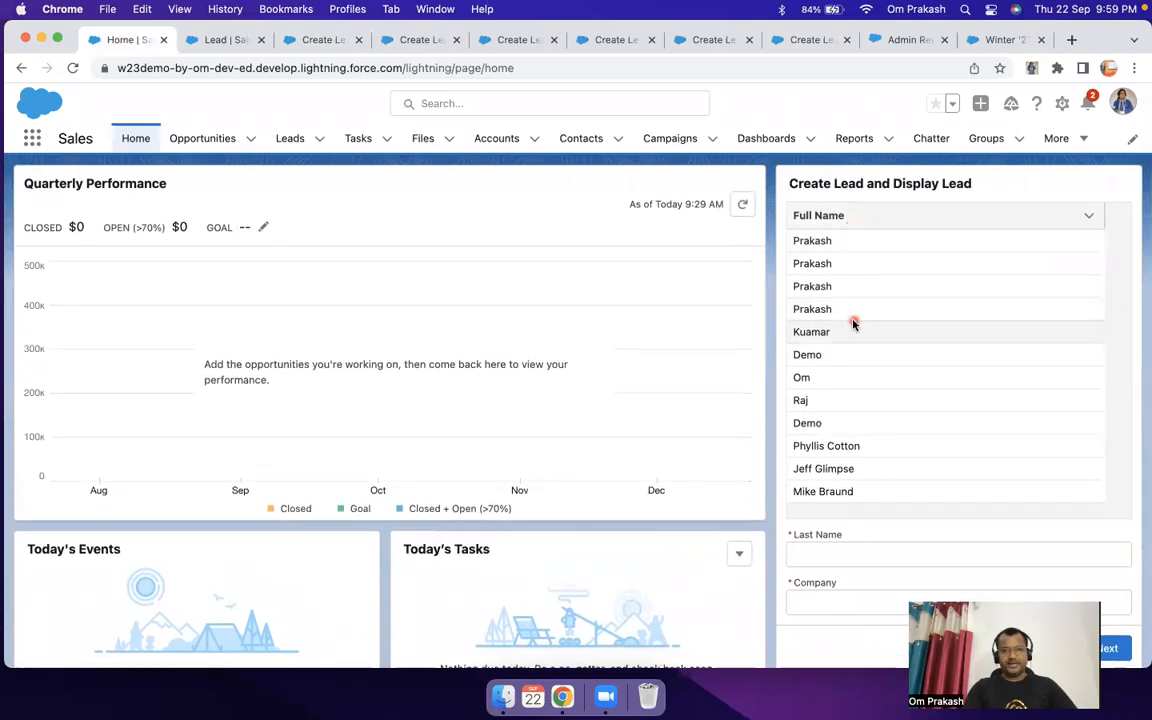
Step: Examine the embedded flow's open leads table and required lead fields on the home page, and return to Flow Builder
scroll(854, 322, down, 1)
scroll(876, 388, down, 2)
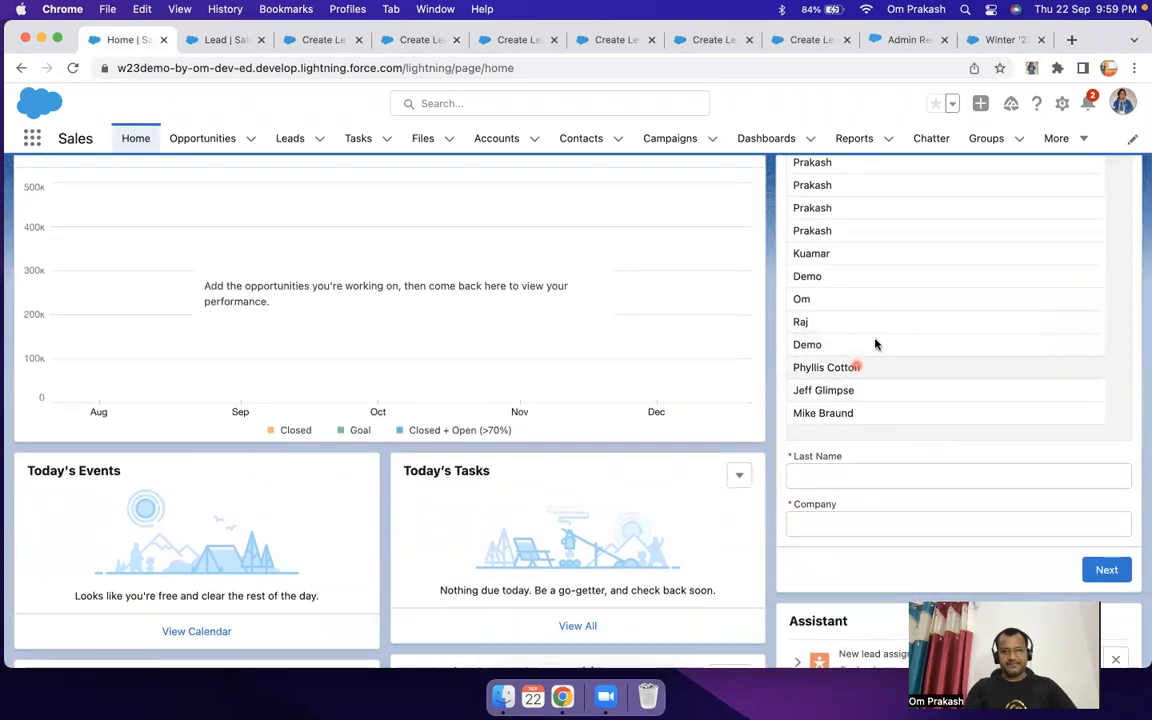
click(856, 472)
click(993, 527)
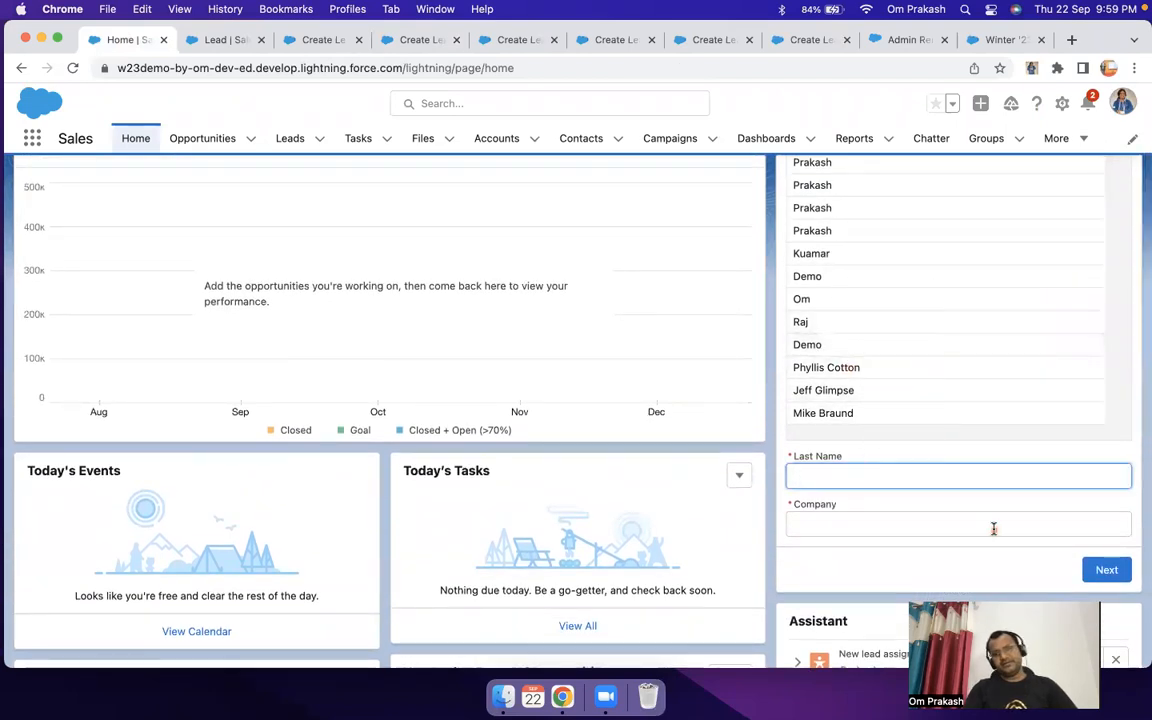
click(808, 454)
click(832, 376)
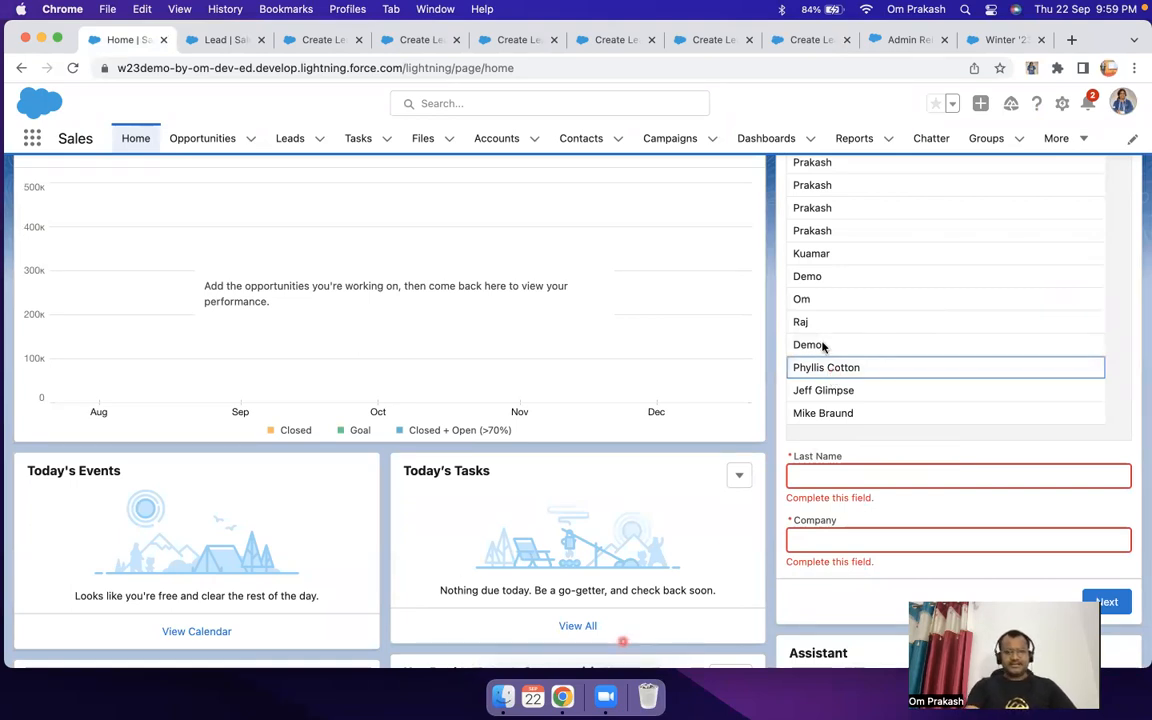
click(212, 40)
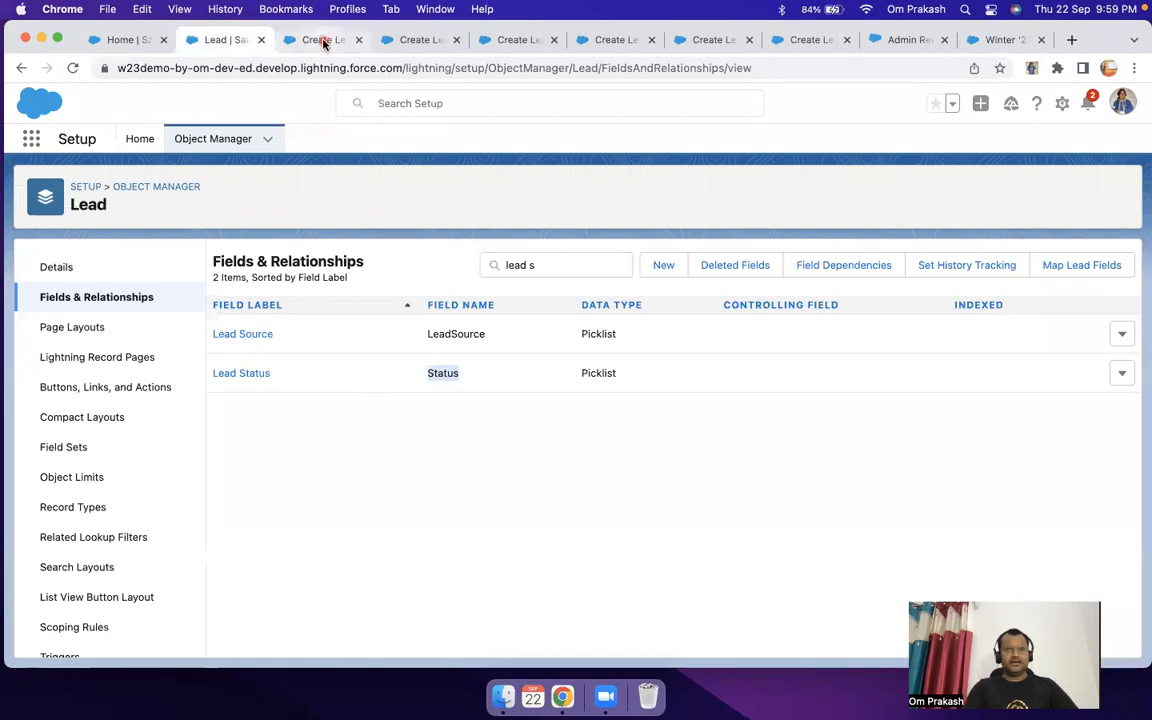
click(323, 41)
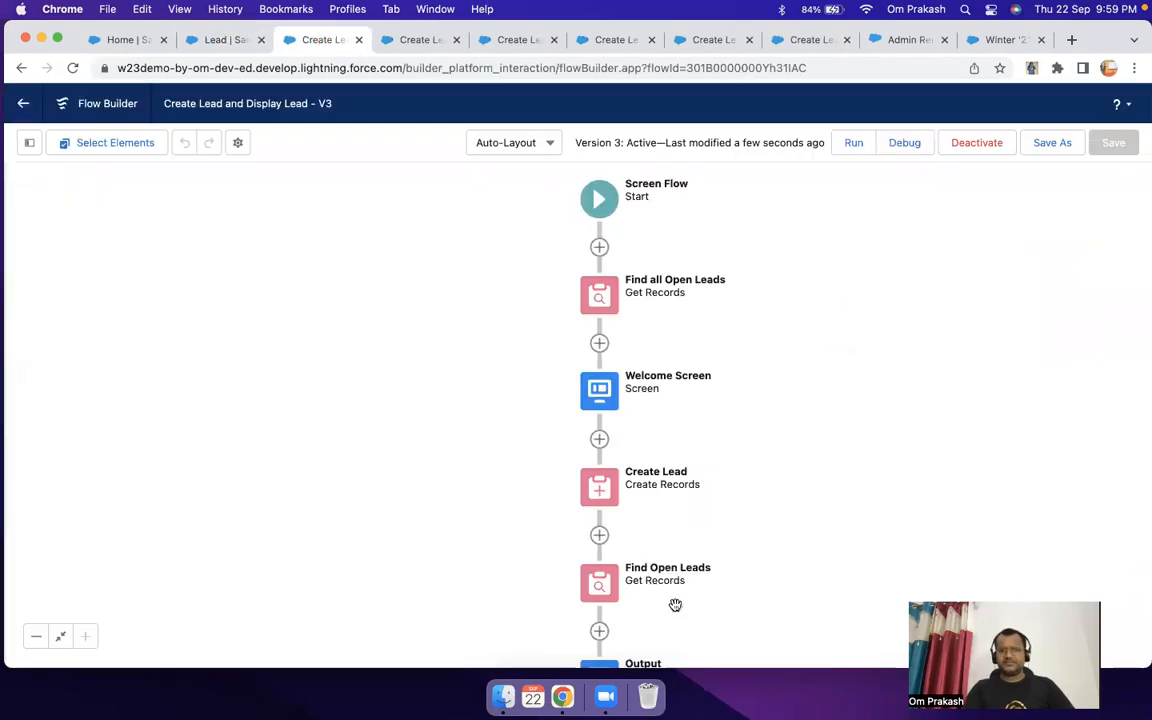